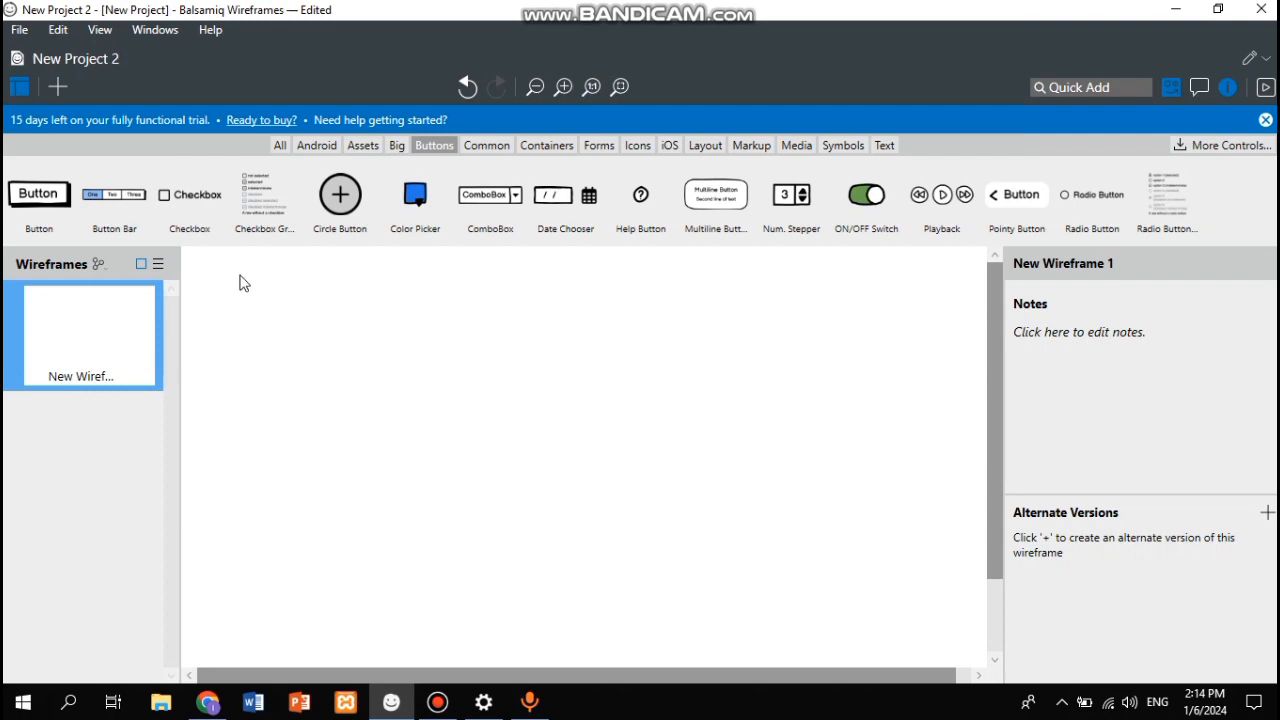
click(20, 31)
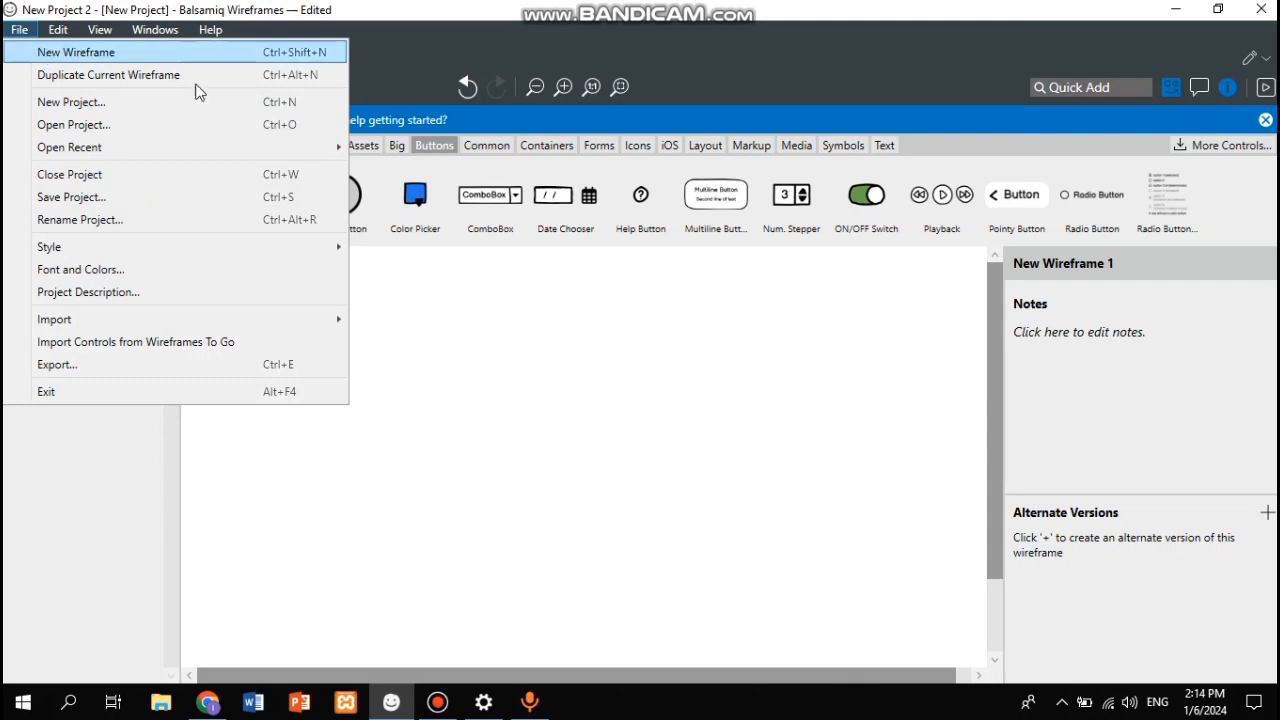
click(470, 286)
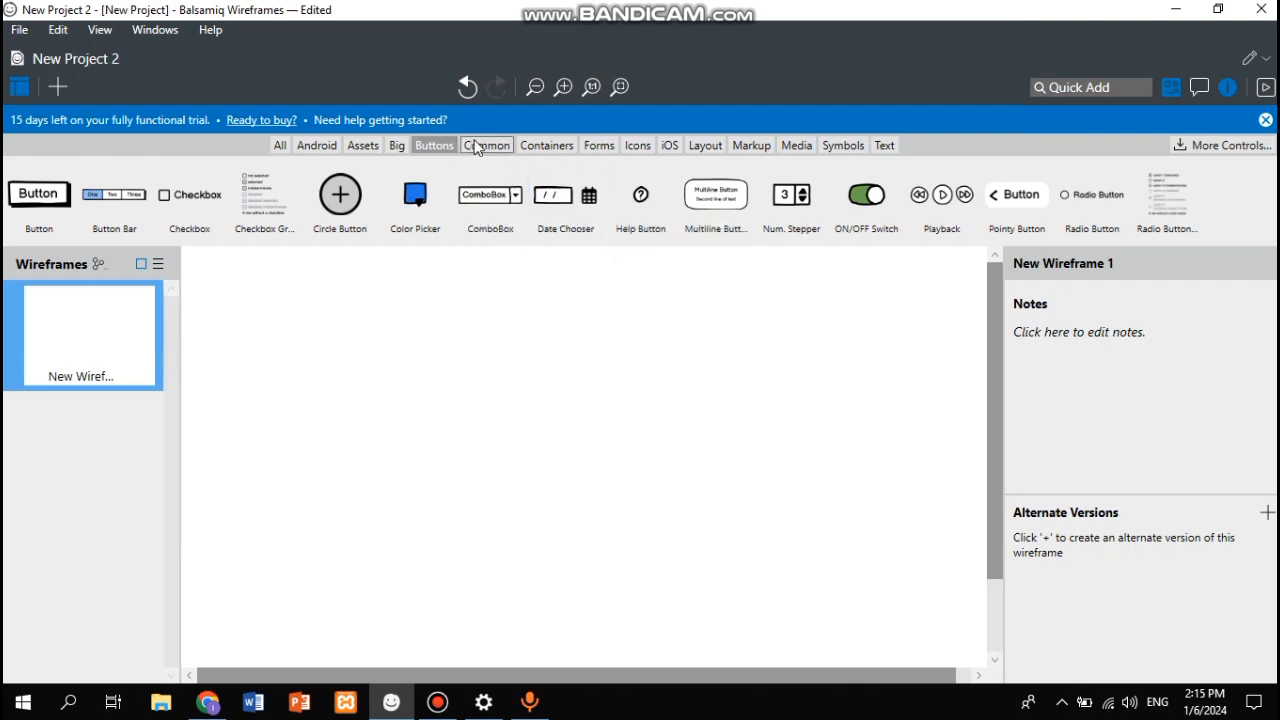
Step: Place a Browser Window container on the empty wireframe at about X 63, Y 16
click(527, 150)
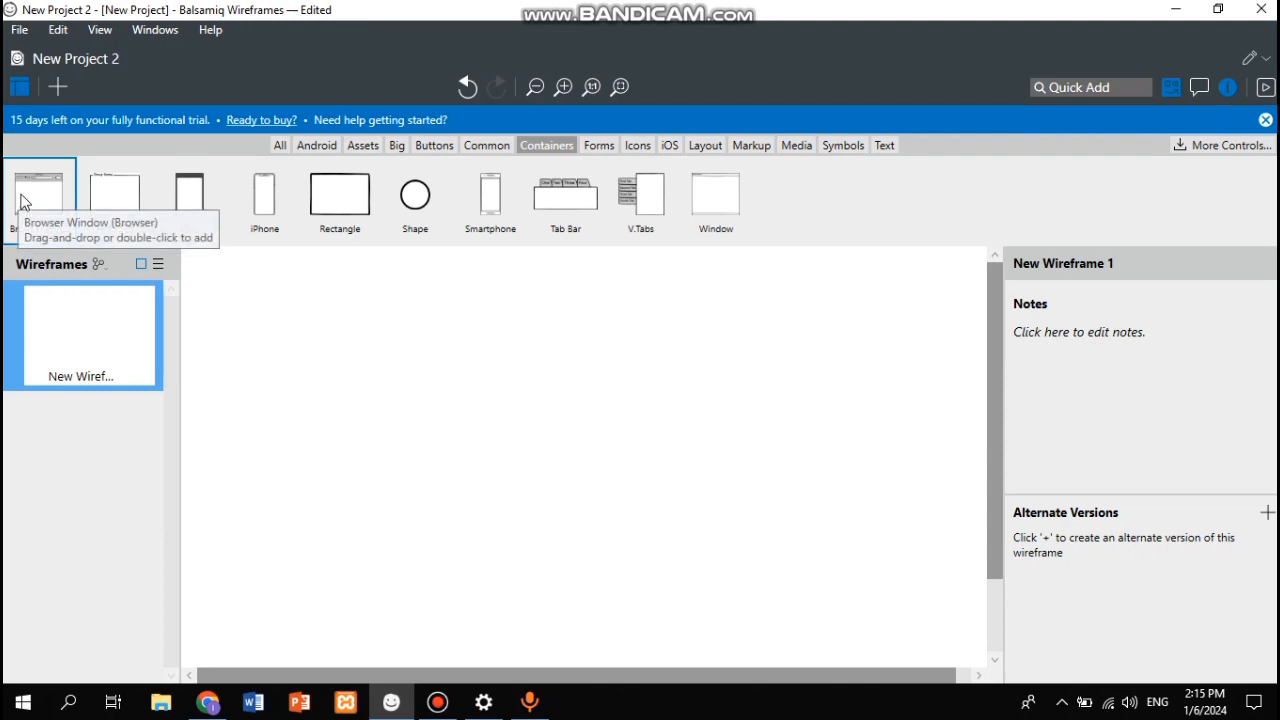
drag(21, 195, 274, 423)
Step: Open the browser window mockup's text for editing, and copy the Canva home page address from Chrome
double_click(274, 423)
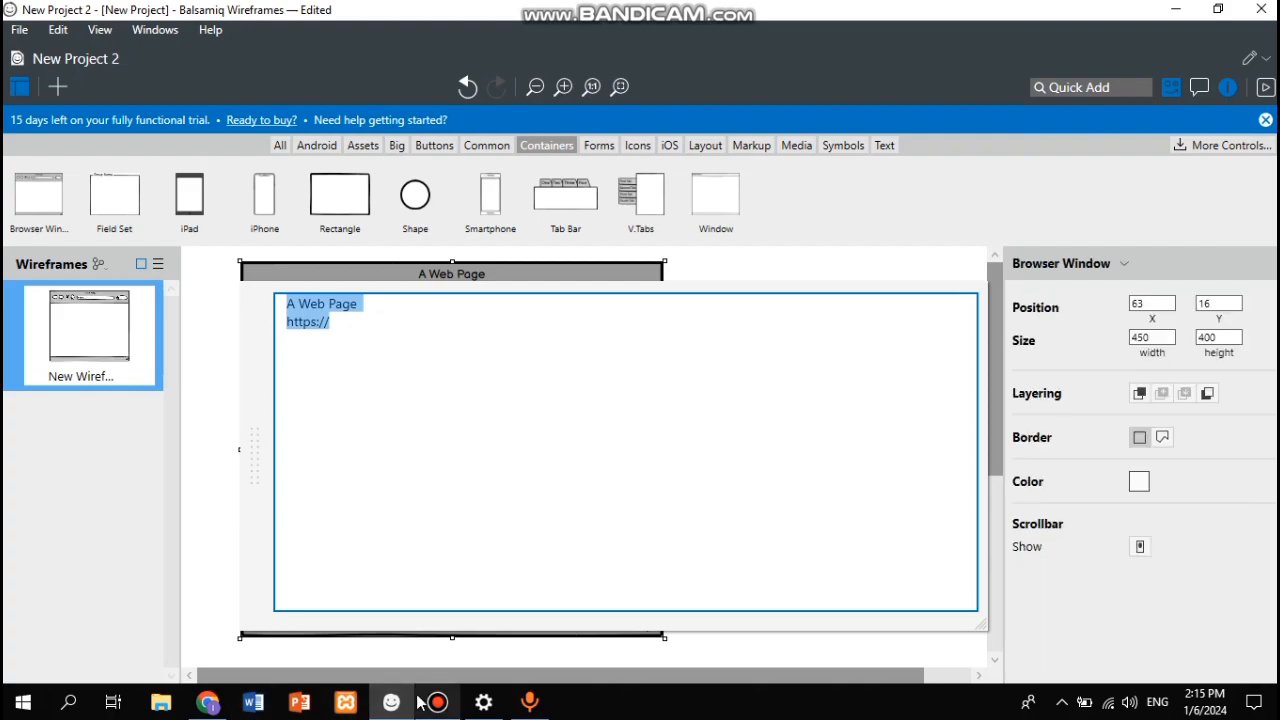
mouse_move(228, 708)
click(187, 665)
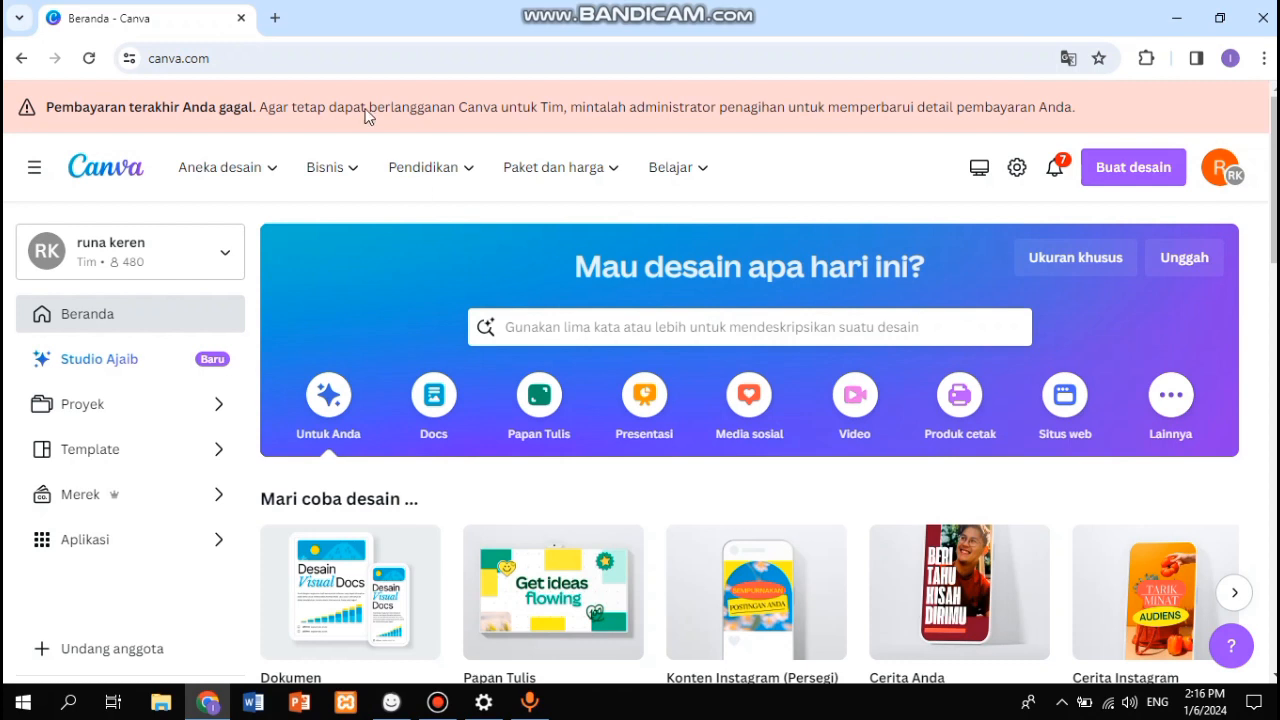
click(316, 62)
key(ctrl+c)
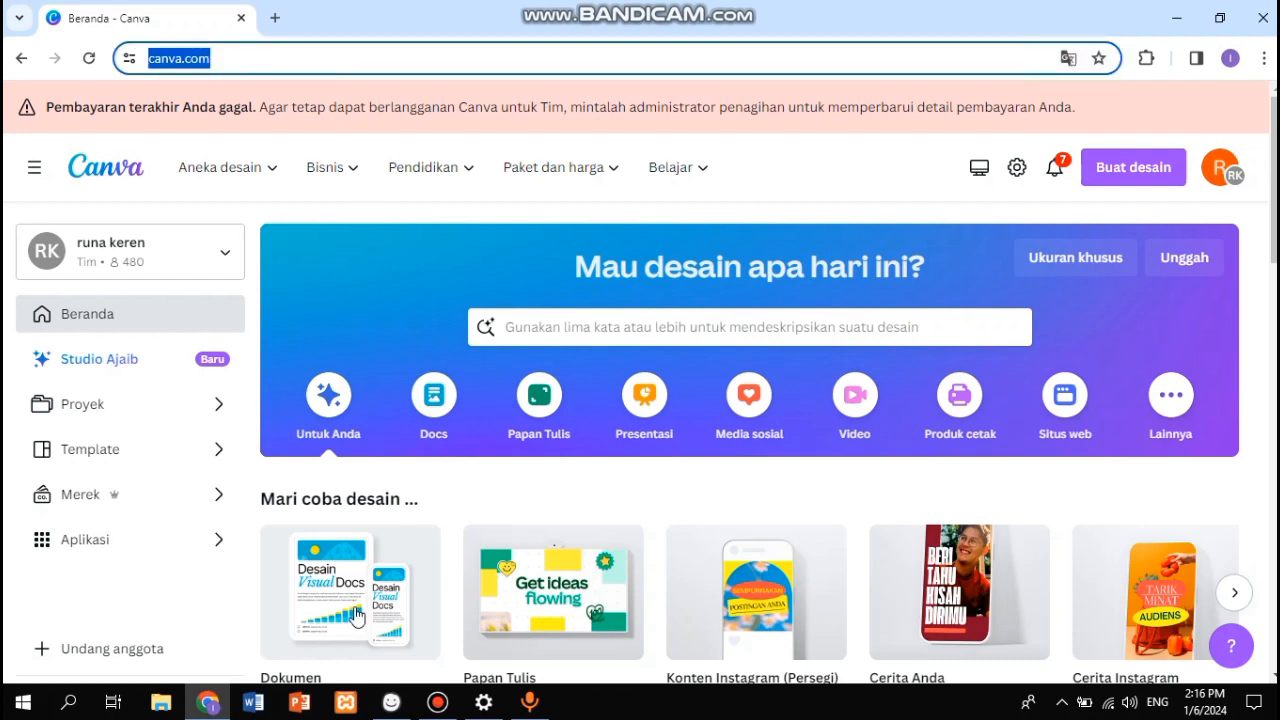
click(391, 701)
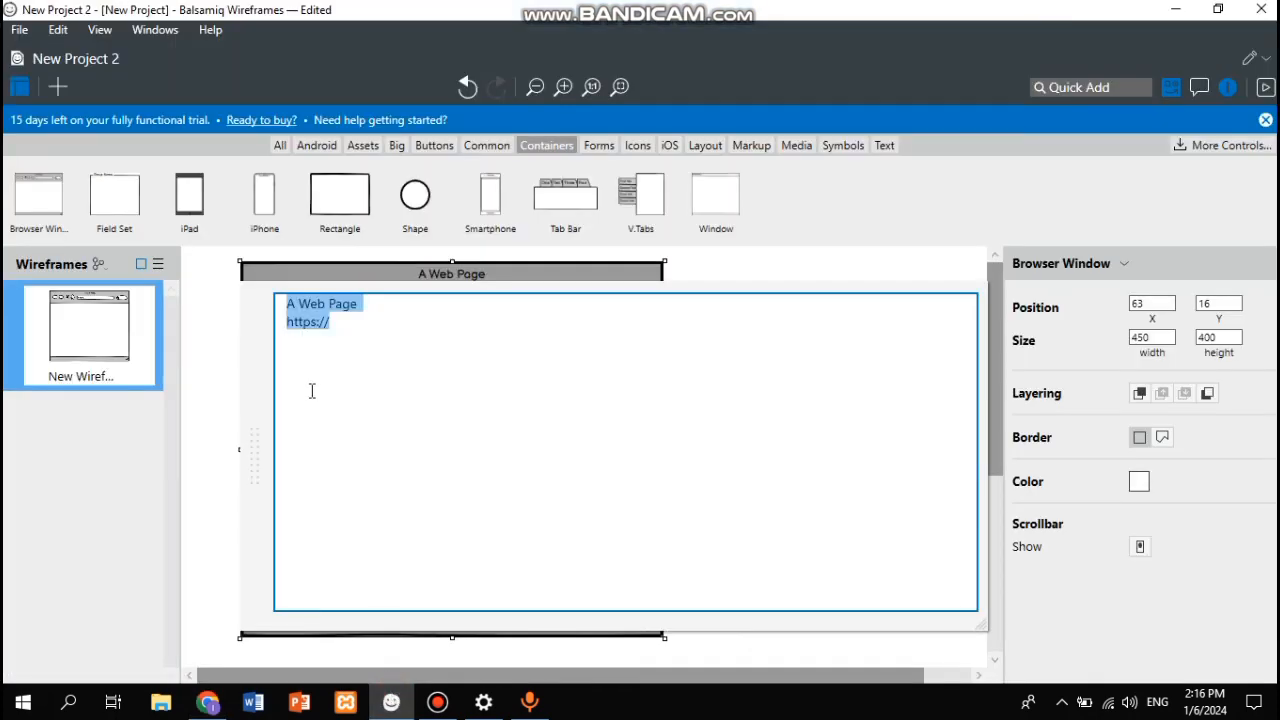
click(379, 323)
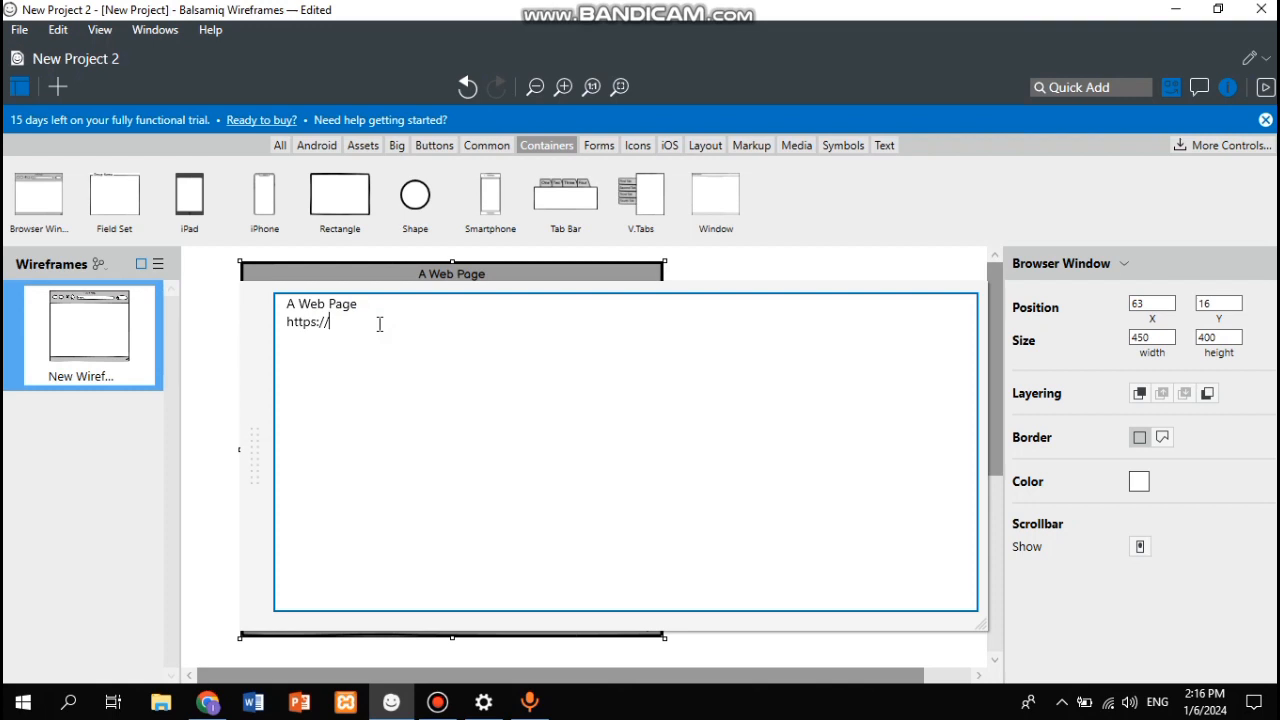
key(ctrl+v)
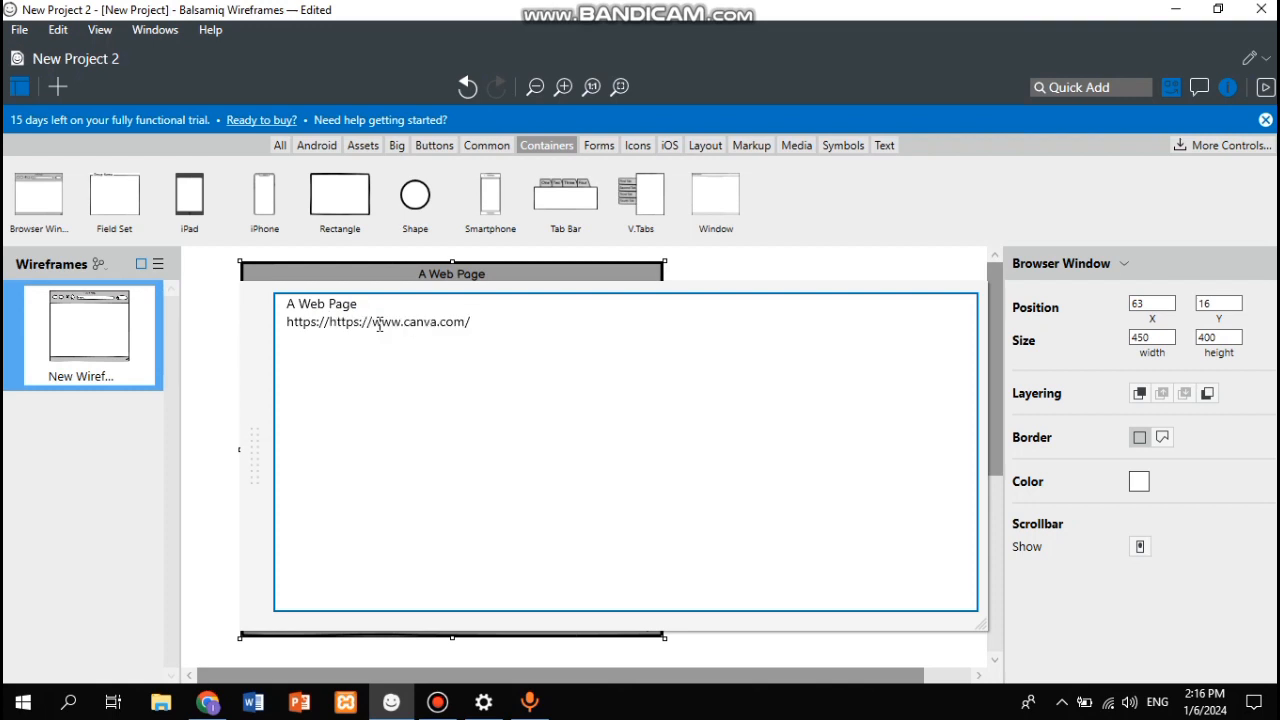
click(328, 321)
key(BackSpace)
key(BackSpace)
key(BackSpace)
key(BackSpace)
key(BackSpace)
key(BackSpace)
key(BackSpace)
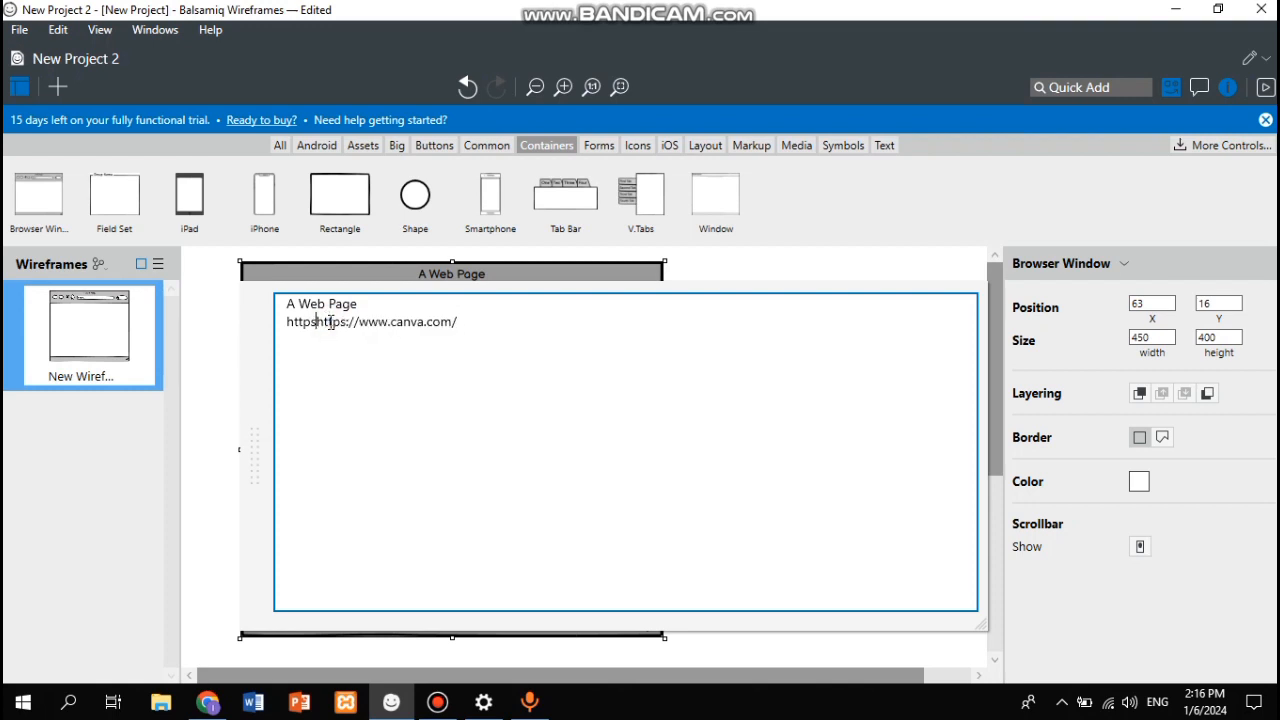
key(BackSpace)
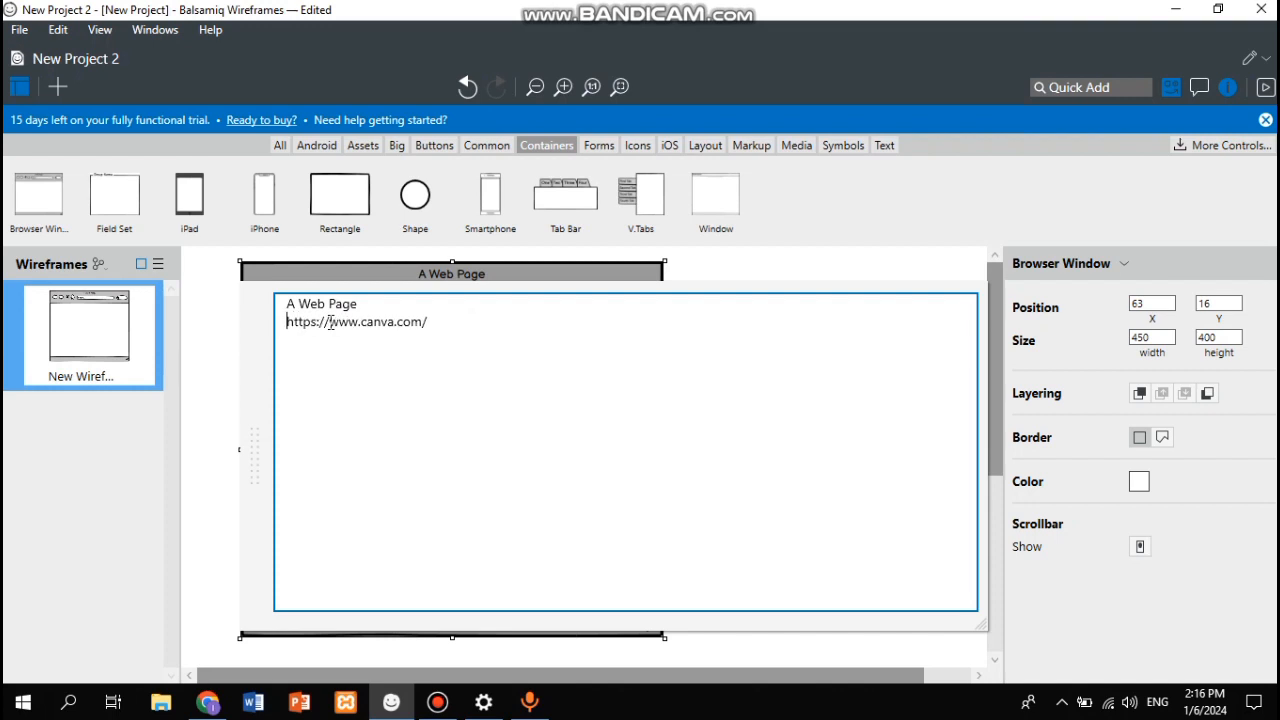
click(202, 306)
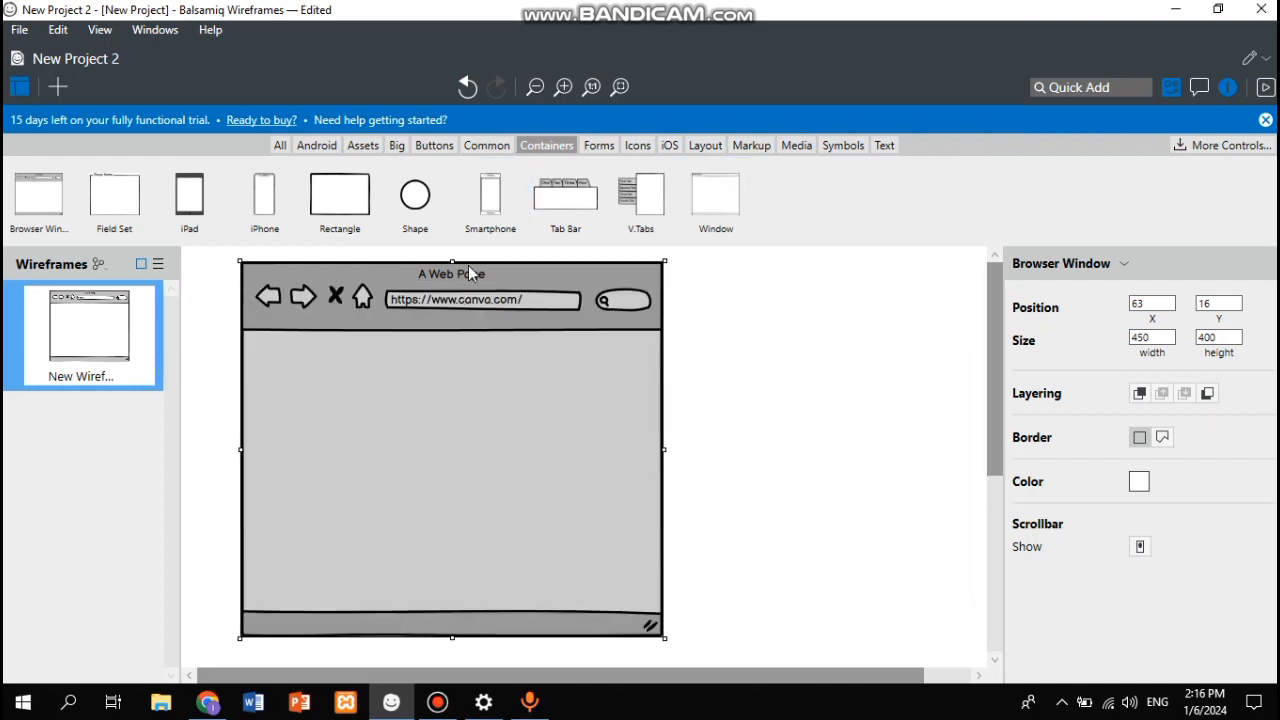
key(Escape)
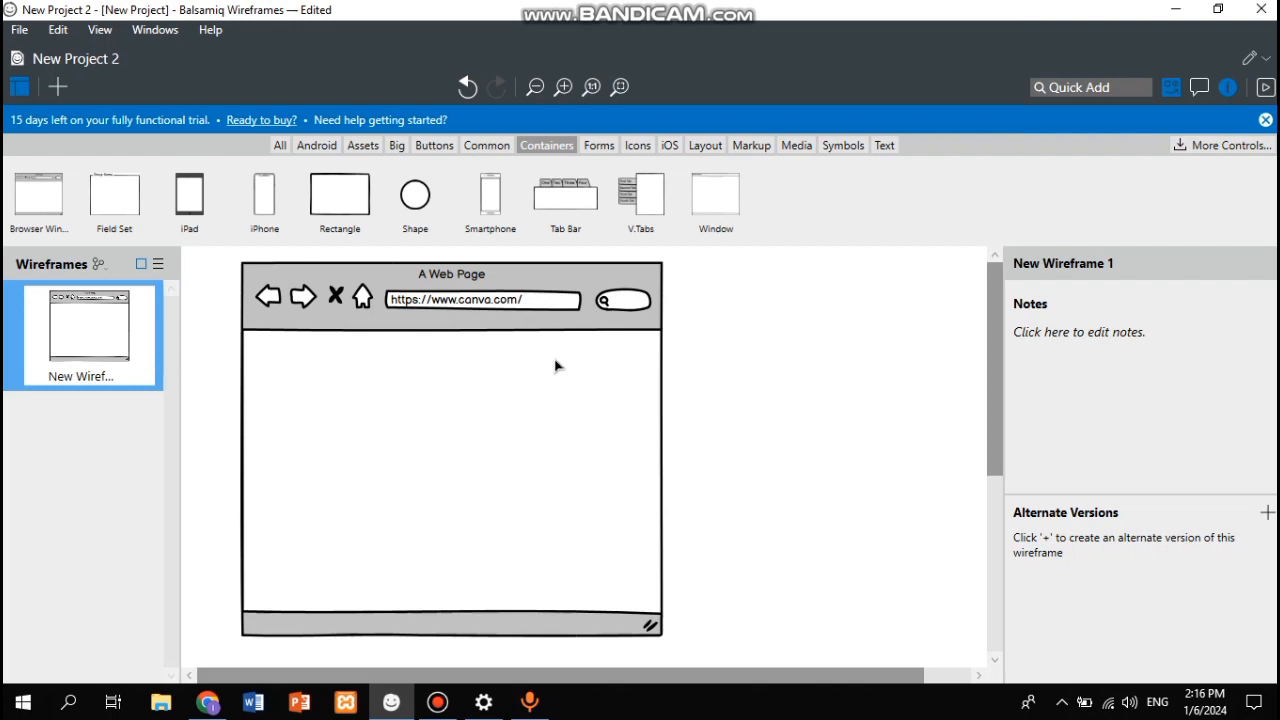
Step: Enlarge the browser window mockup to about 793 wide by 547 high
click(564, 323)
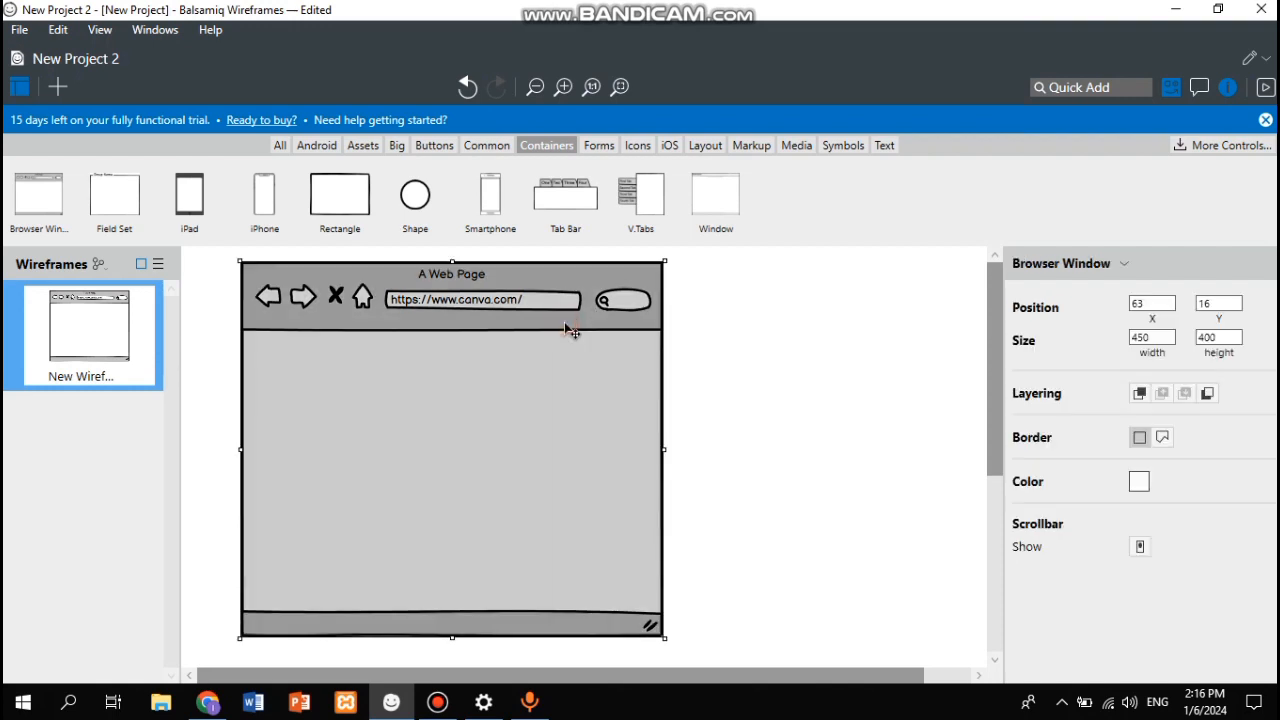
click(668, 641)
drag(668, 641, 600, 603)
click(603, 606)
drag(665, 640, 969, 644)
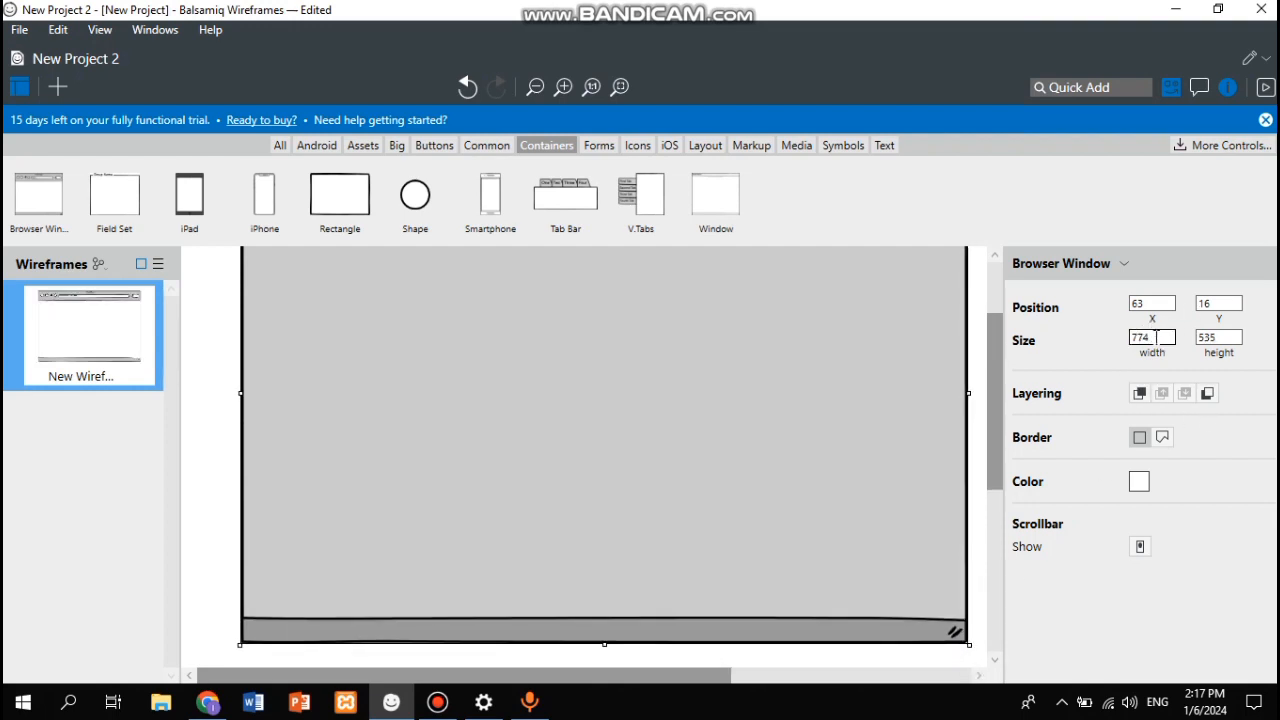
scroll(830, 407, up, 3)
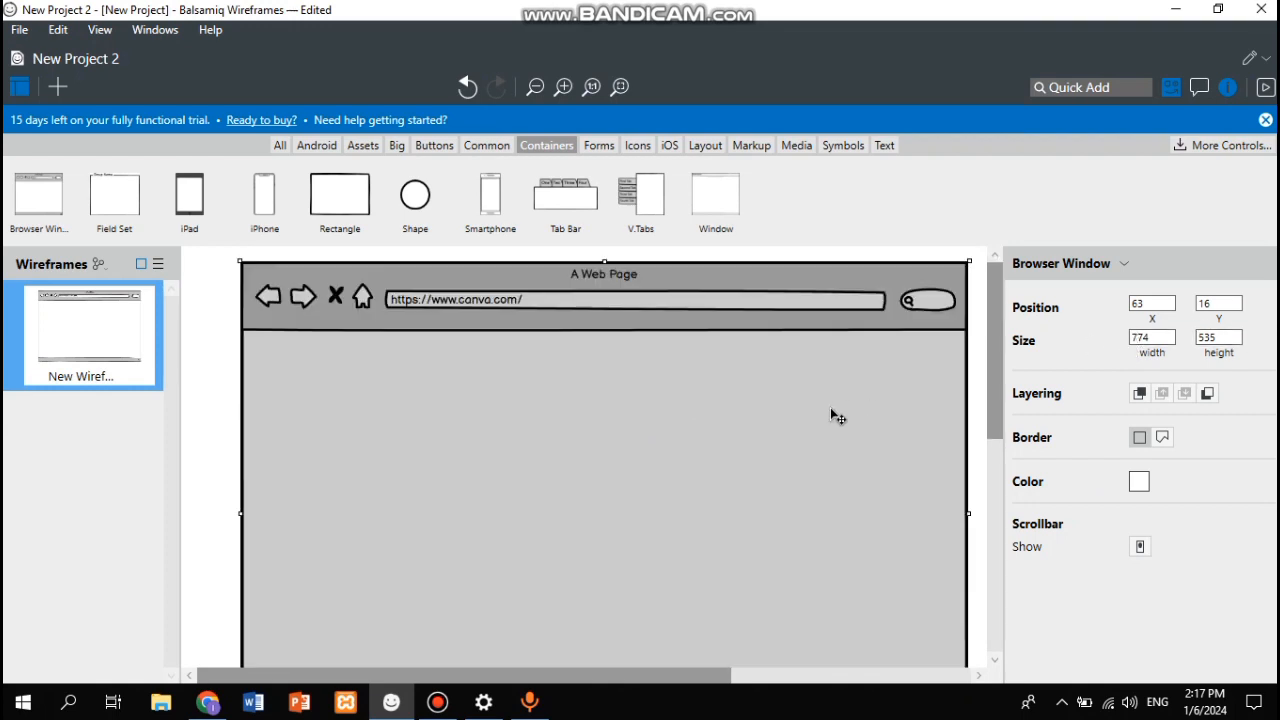
scroll(830, 407, right, 1)
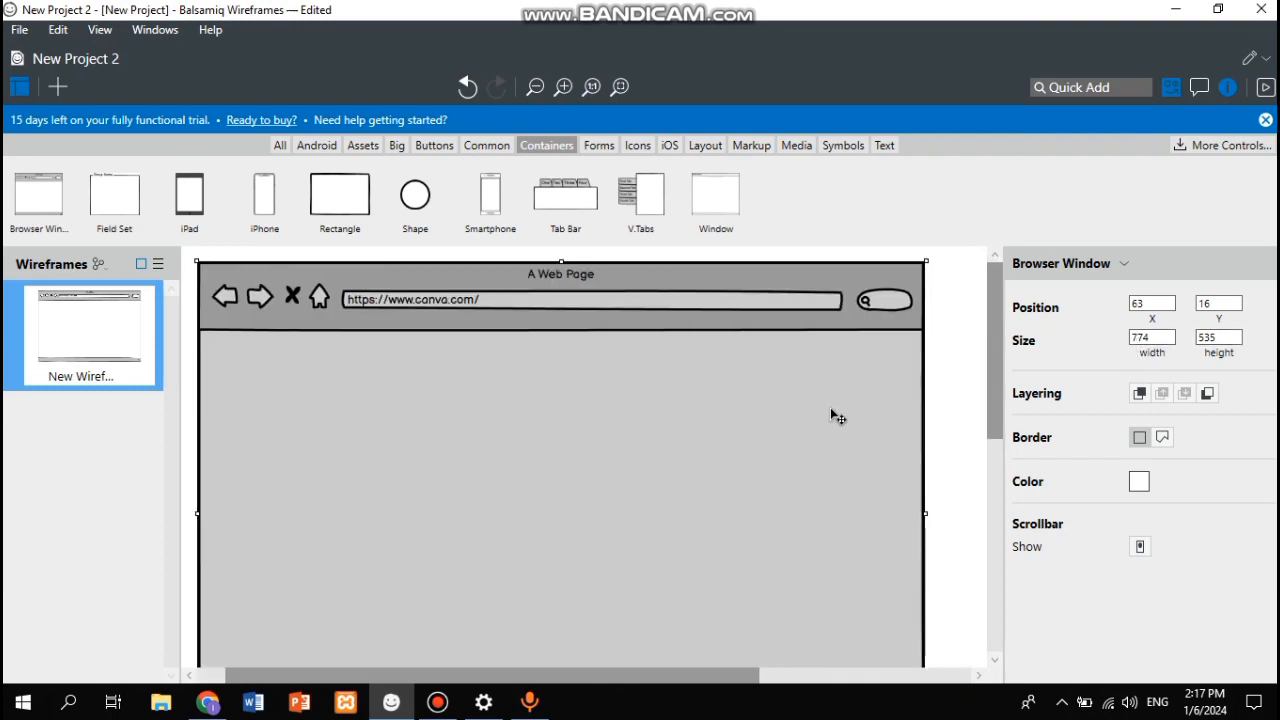
scroll(830, 407, left, 1)
scroll(830, 407, down, 3)
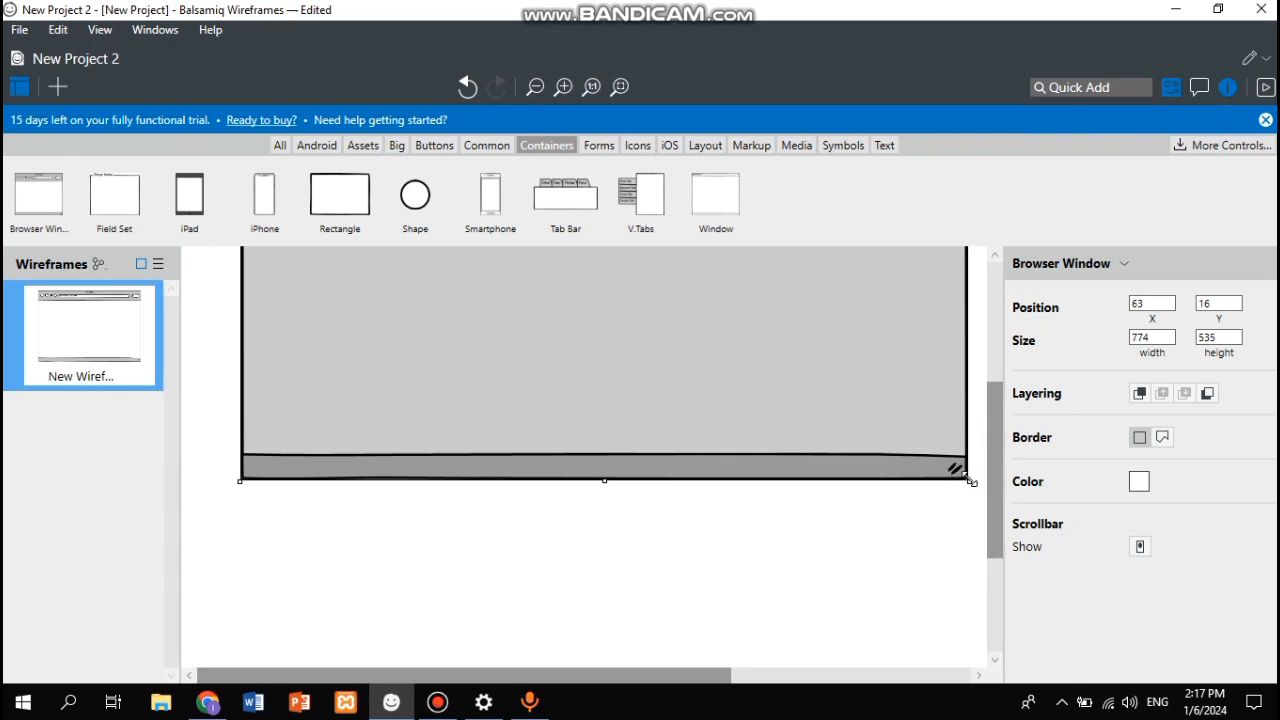
drag(970, 481, 986, 492)
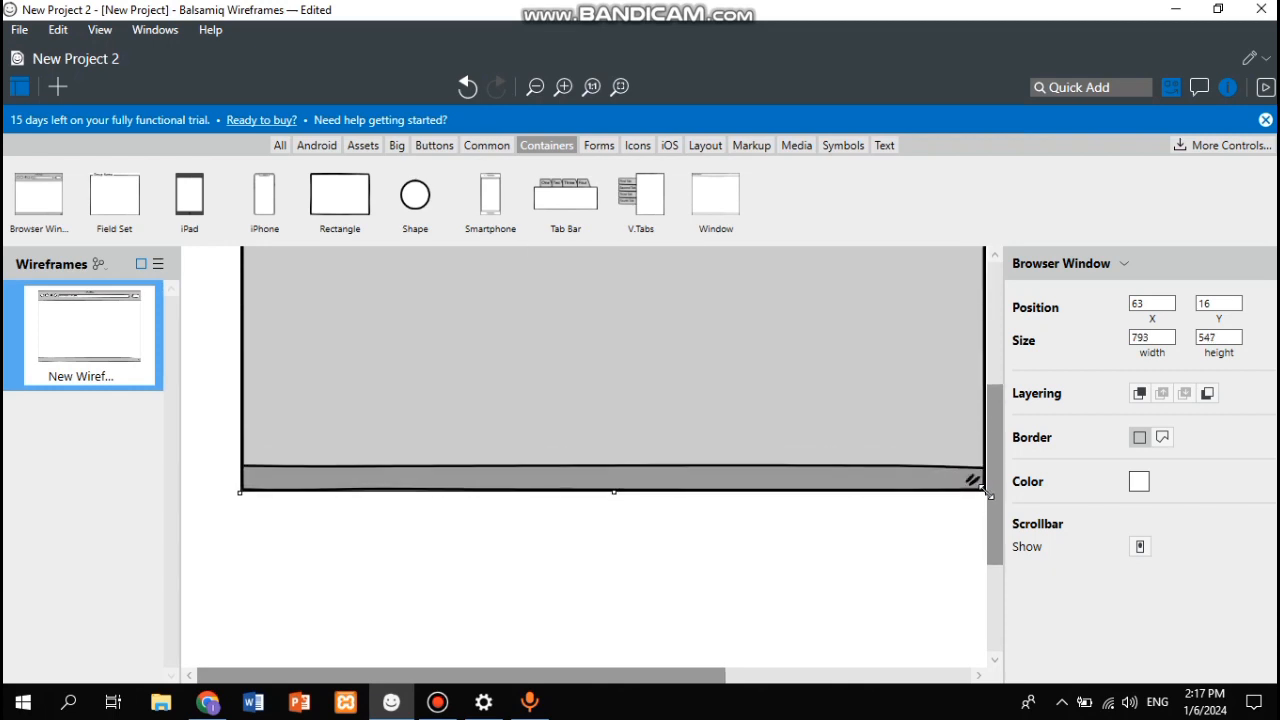
scroll(778, 407, up, 2)
scroll(780, 416, up, 2)
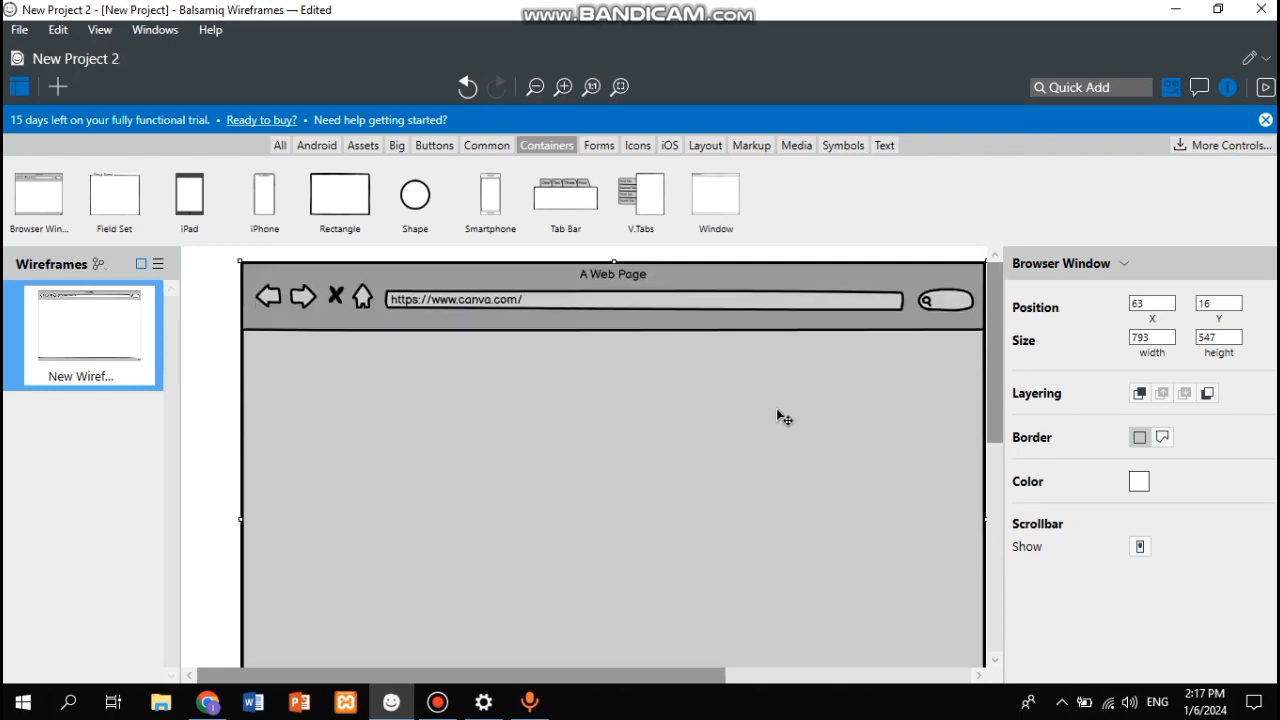
Step: Examine the Canva home page in Chrome as the layout reference and compare it with the wireframe and the available button controls
click(207, 702)
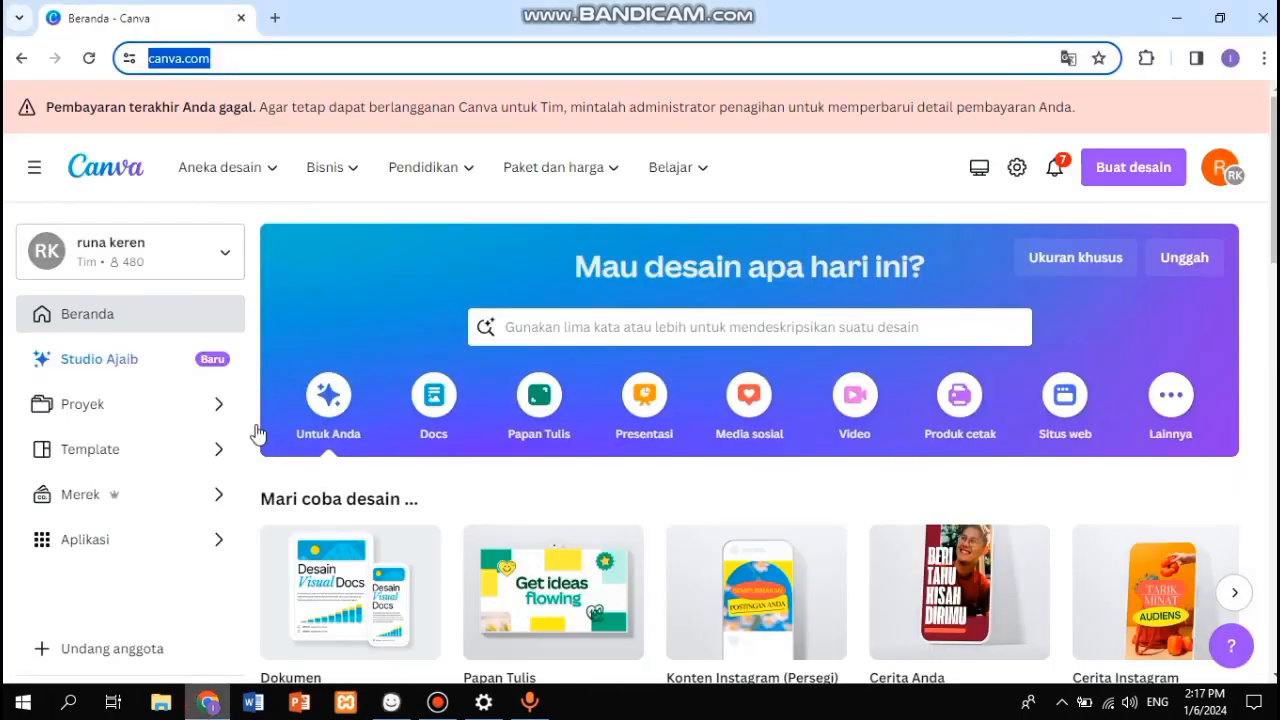
click(340, 261)
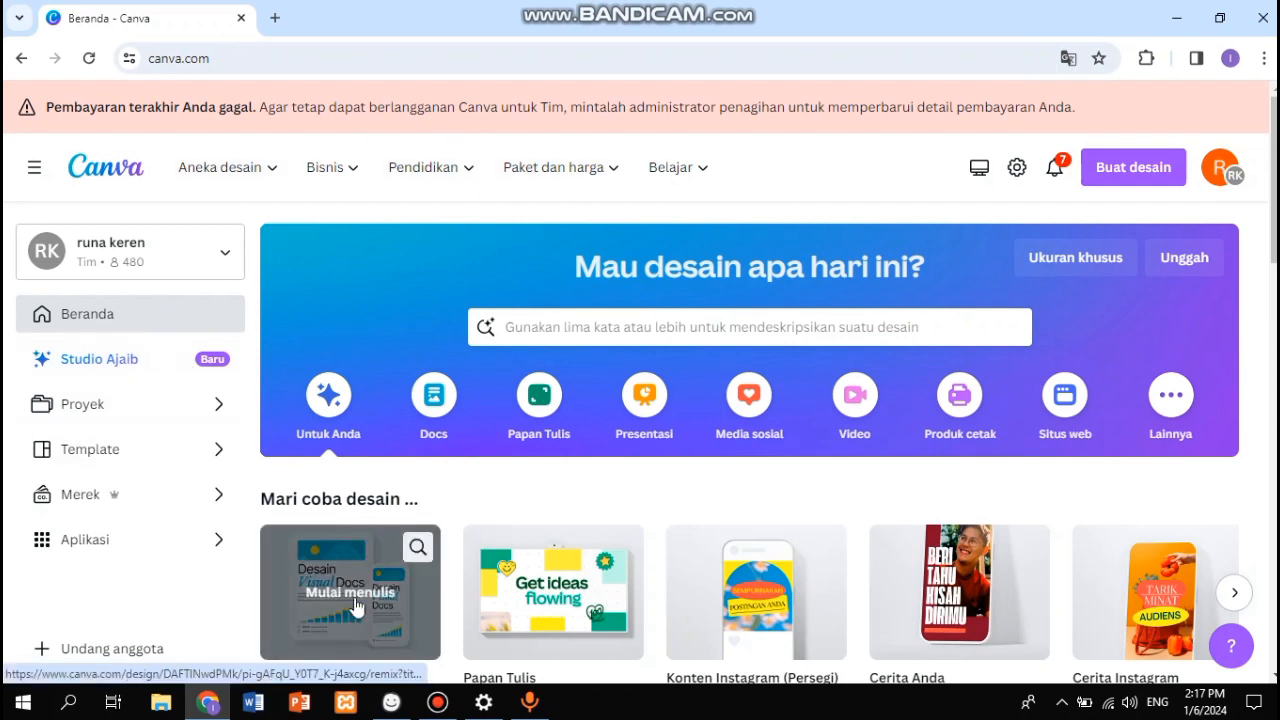
click(391, 708)
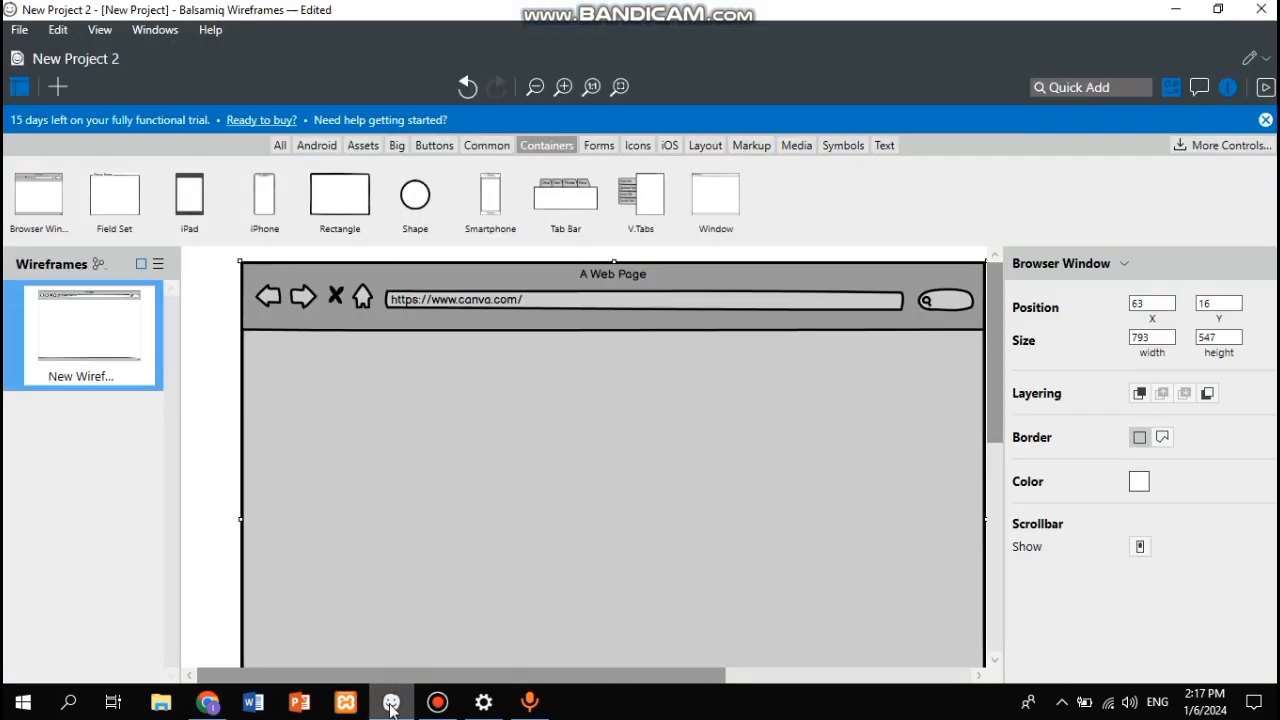
click(198, 456)
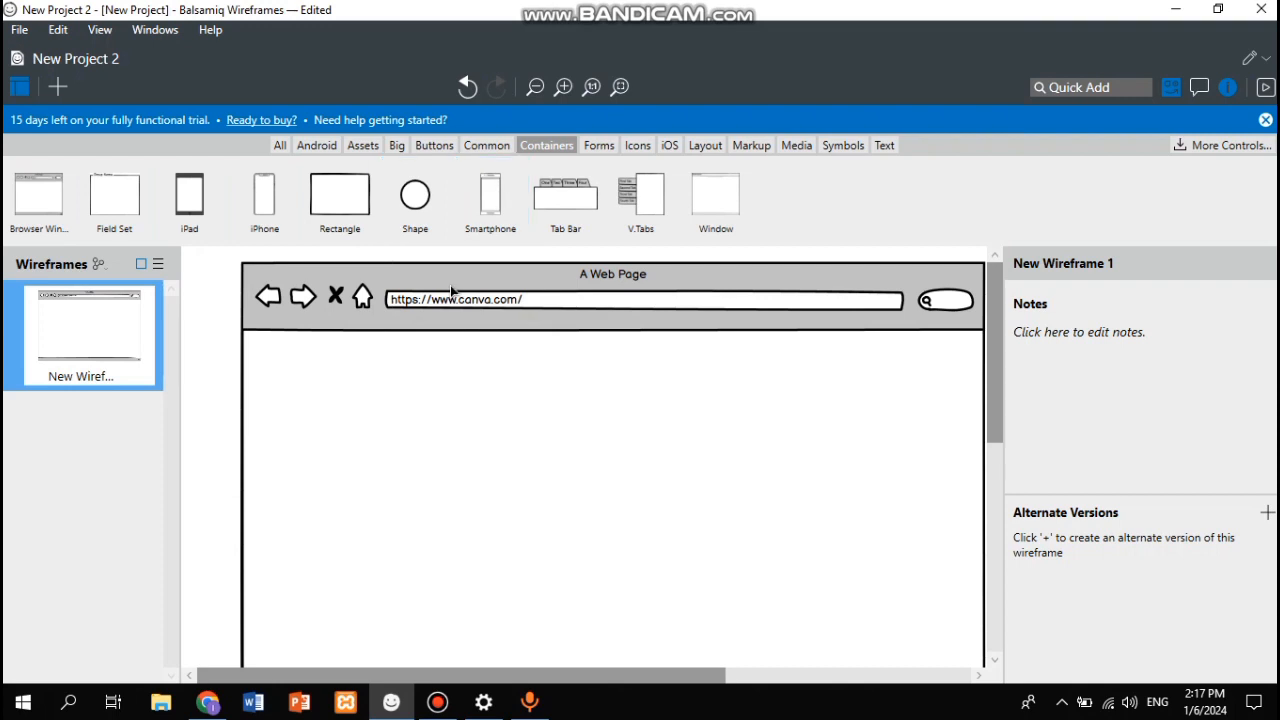
click(435, 145)
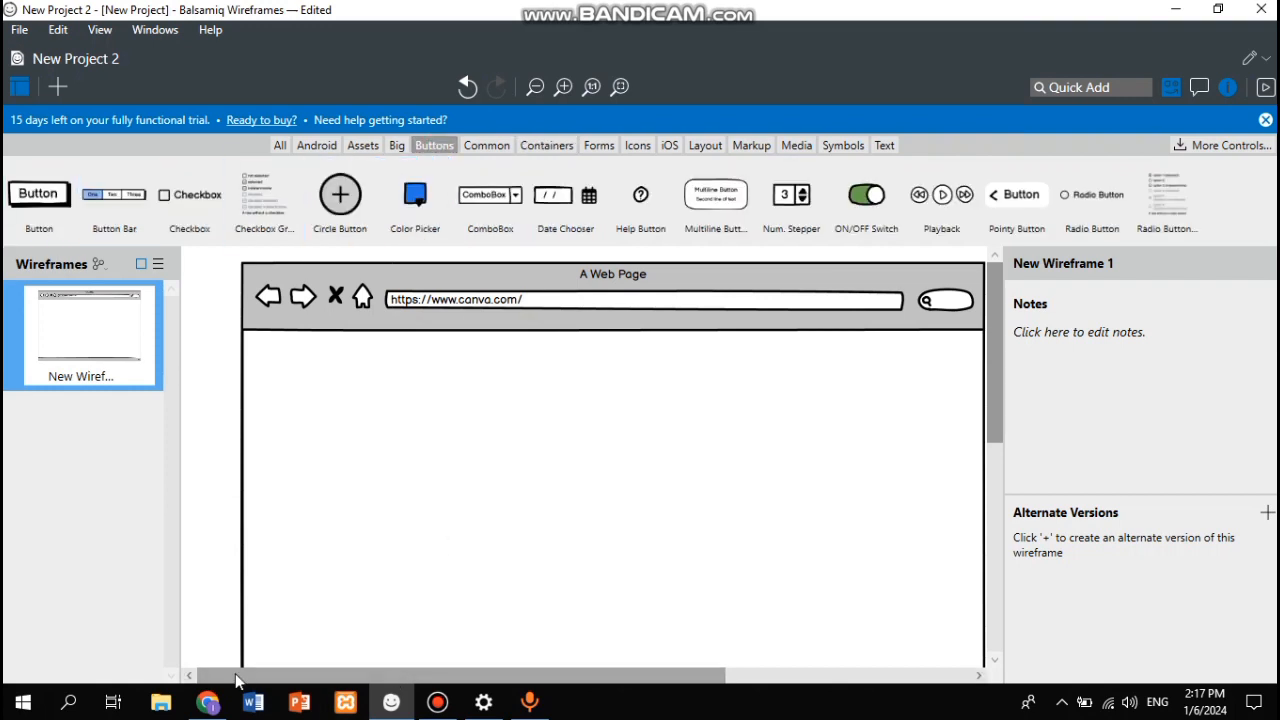
click(207, 702)
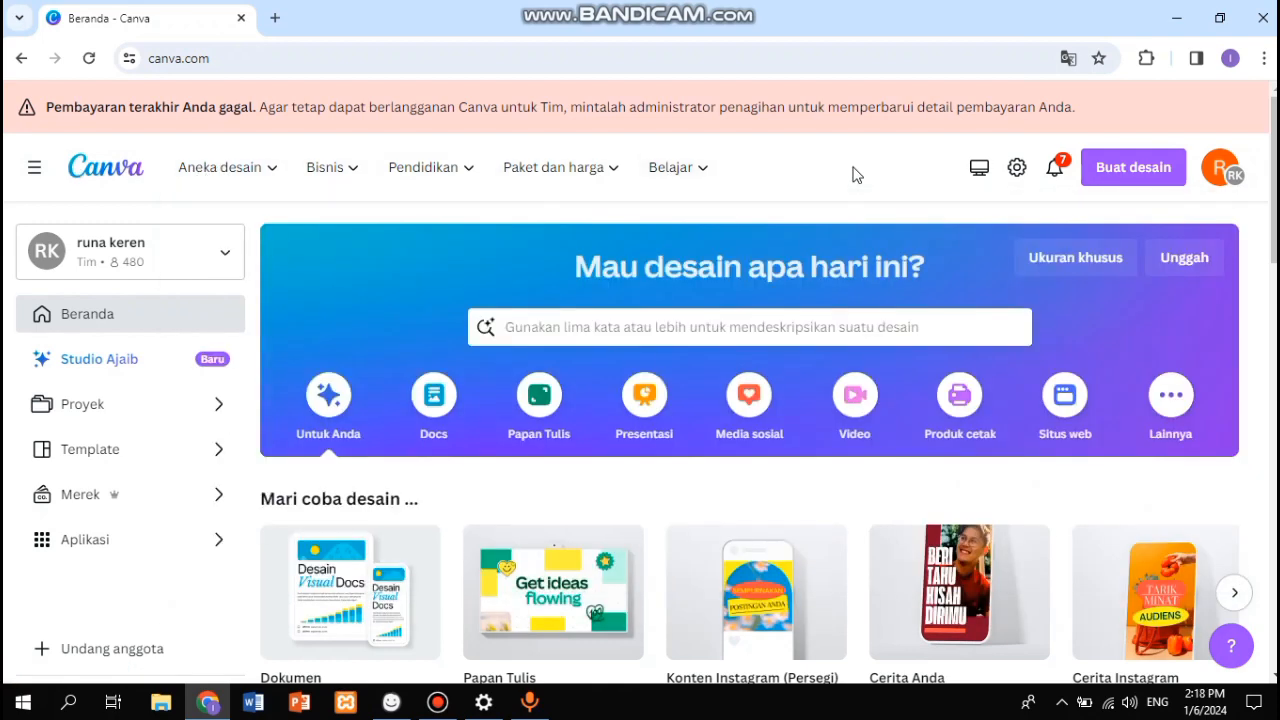
click(396, 703)
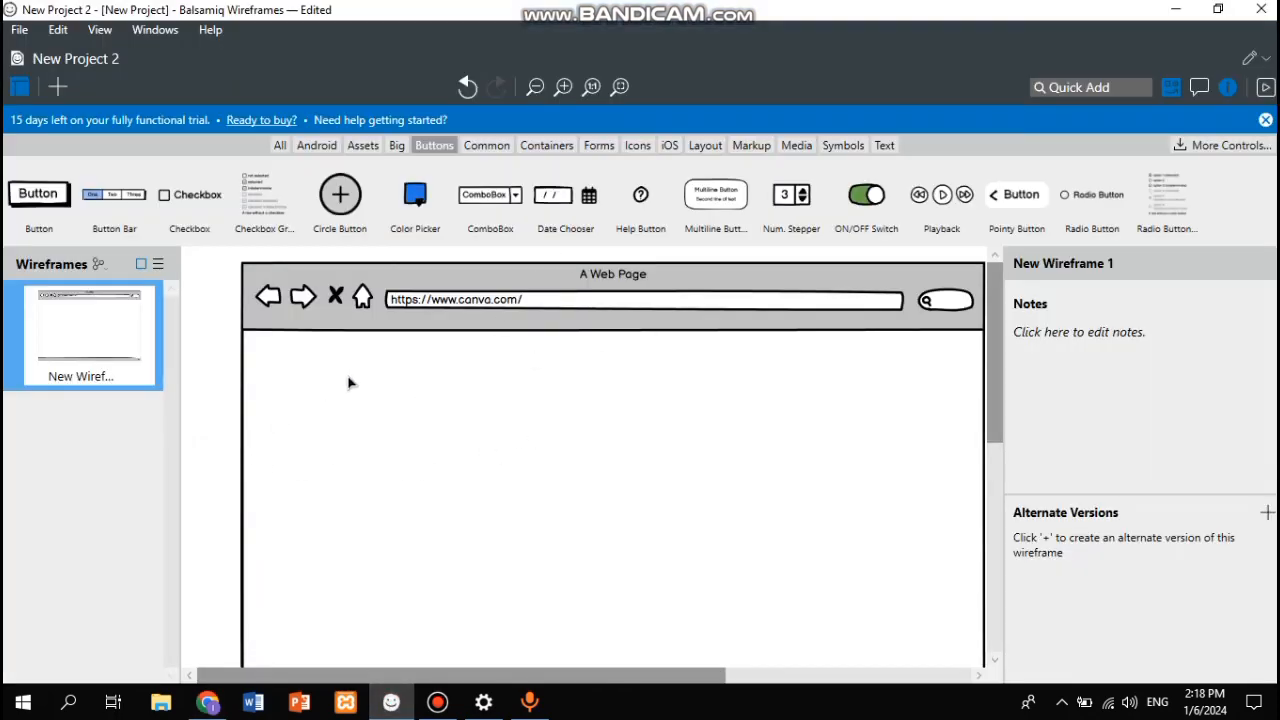
scroll(348, 382, right, 1)
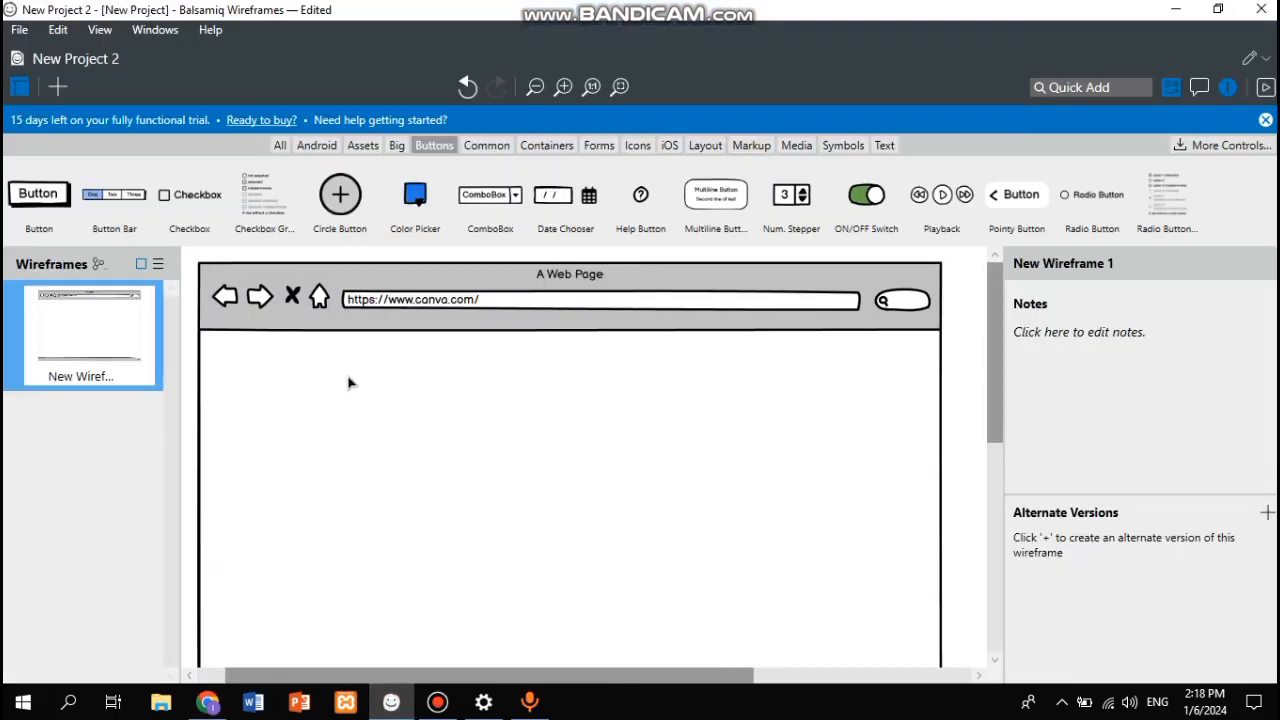
click(207, 703)
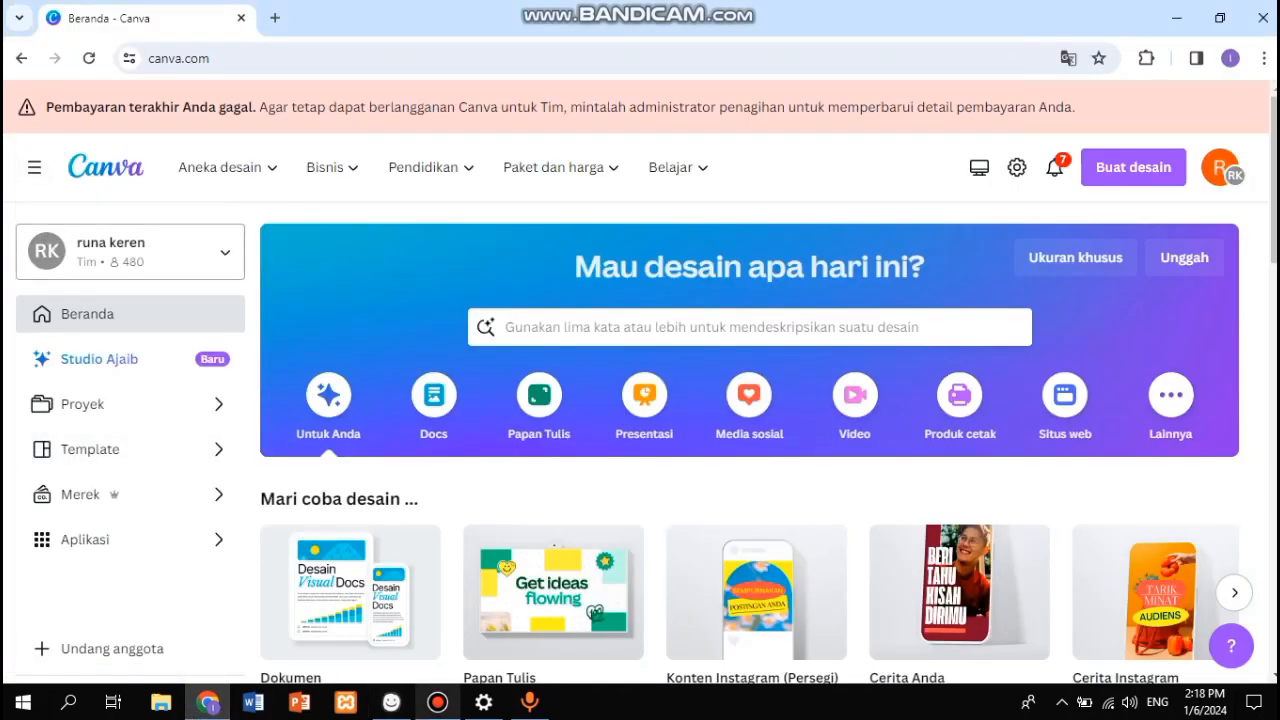
click(405, 710)
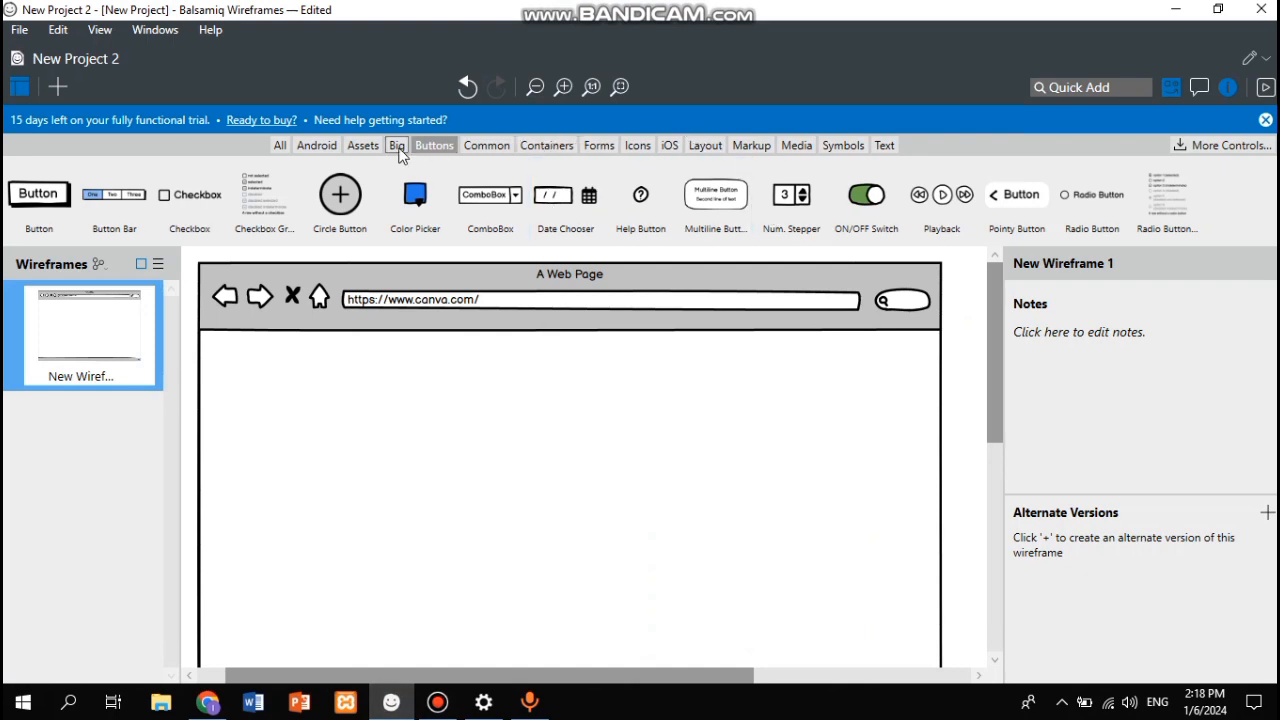
Step: Place an empty Icon control just below the mockup's address bar at about X 79, Y 105, and select it
click(647, 143)
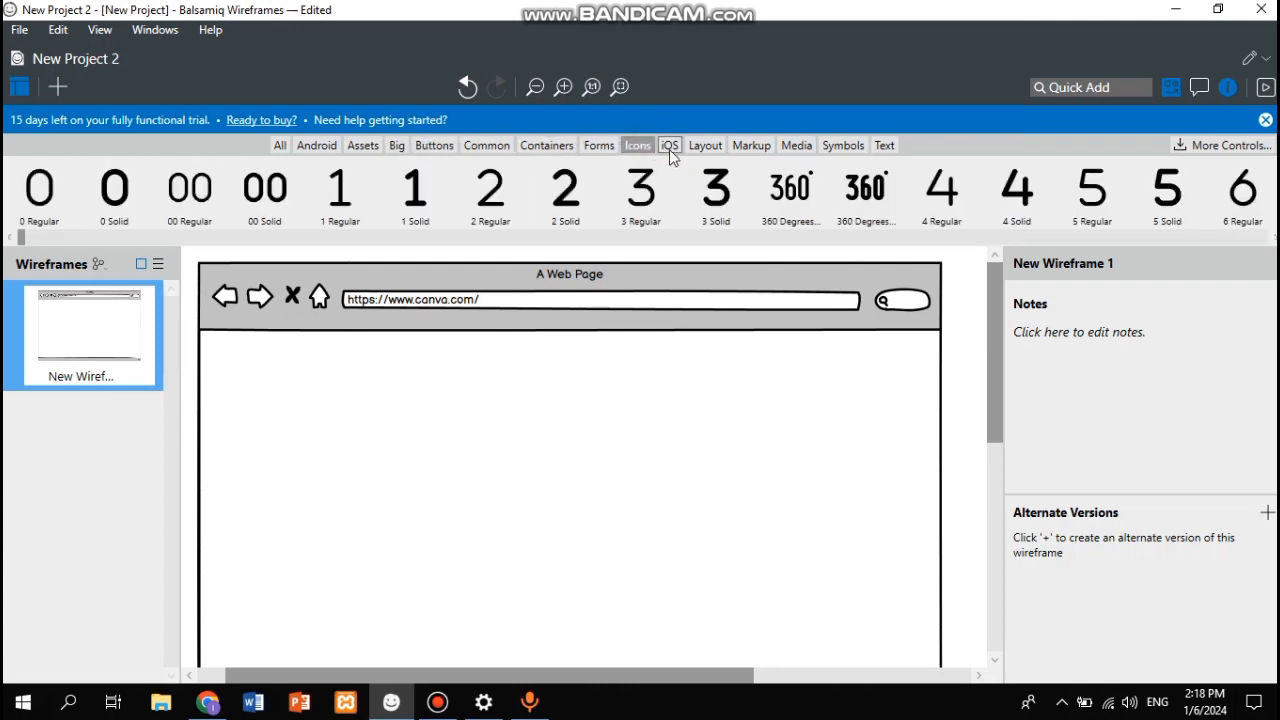
click(598, 147)
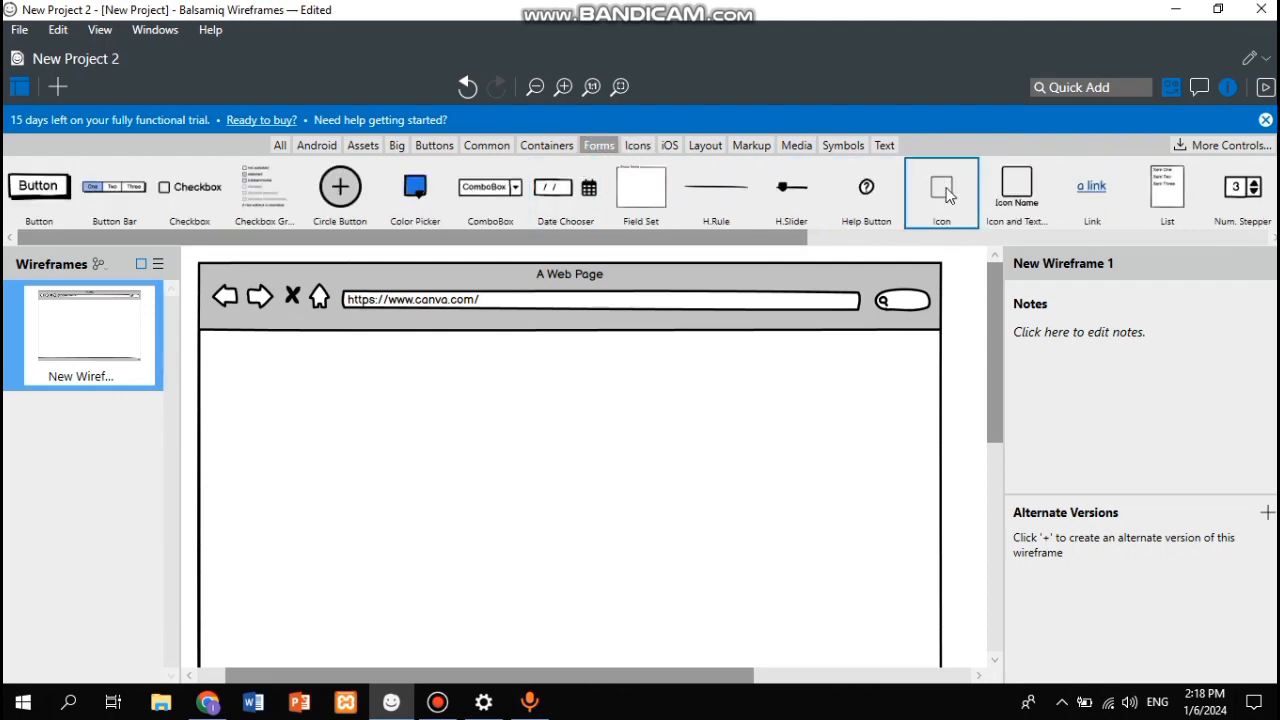
drag(940, 186, 234, 361)
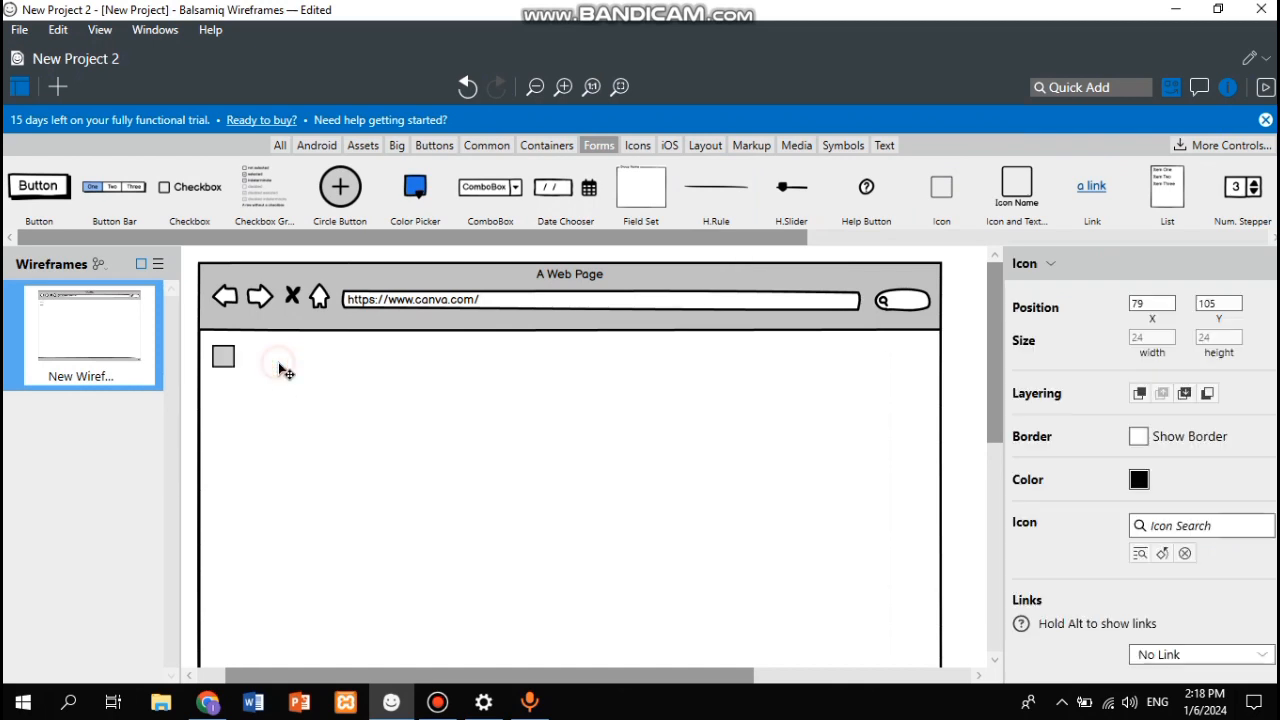
click(222, 369)
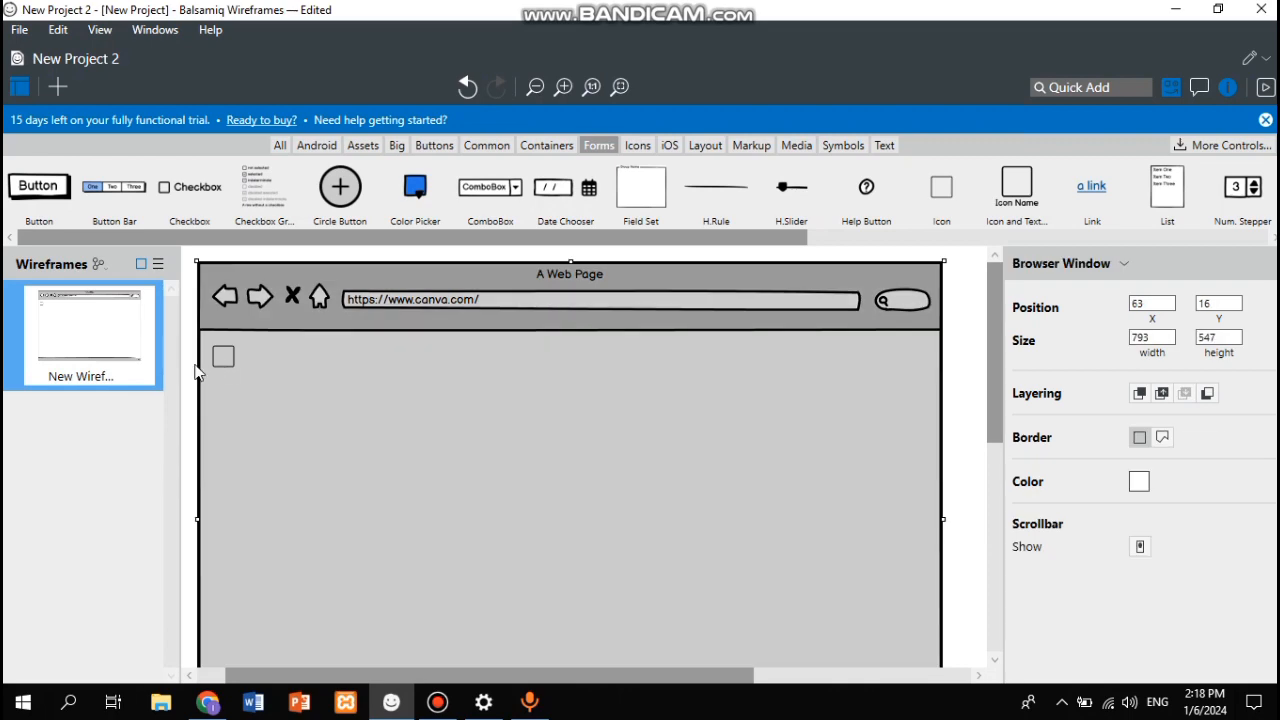
click(193, 362)
click(227, 359)
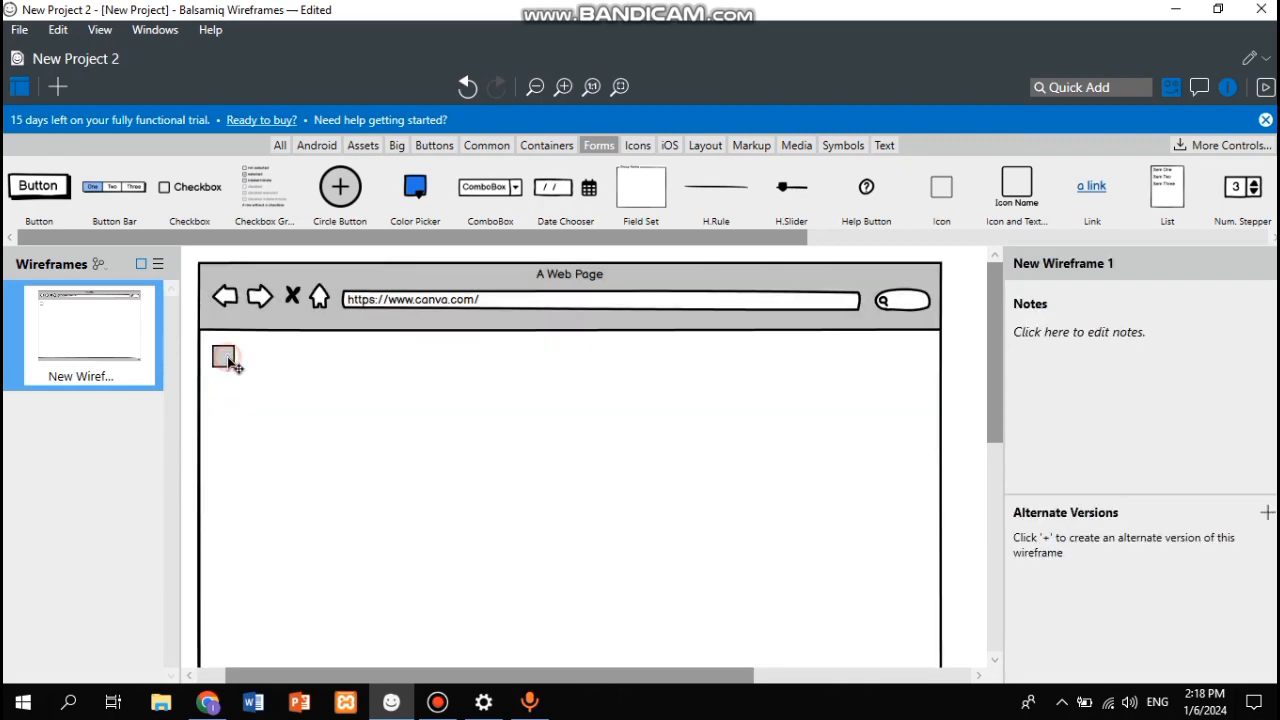
Step: Assign the Bars Solid icon from the icon library to the empty Icon control below the mockup's address bar
double_click(227, 357)
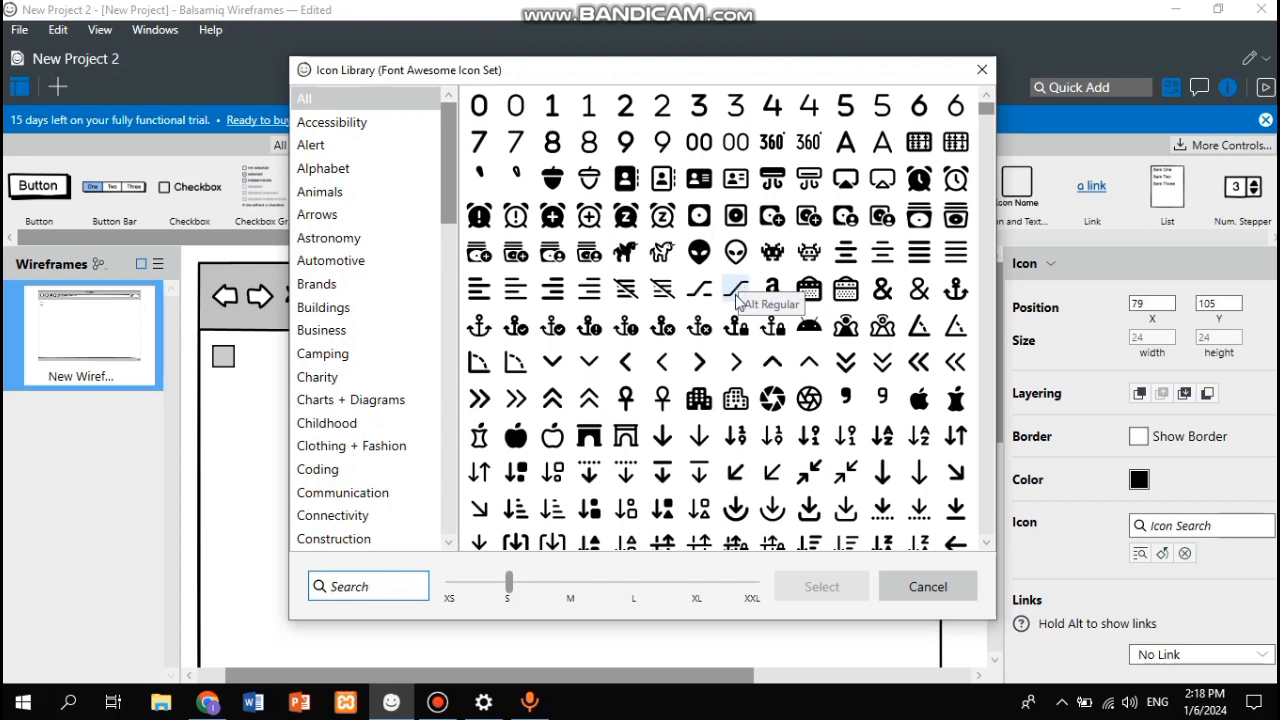
scroll(737, 280, down, 5)
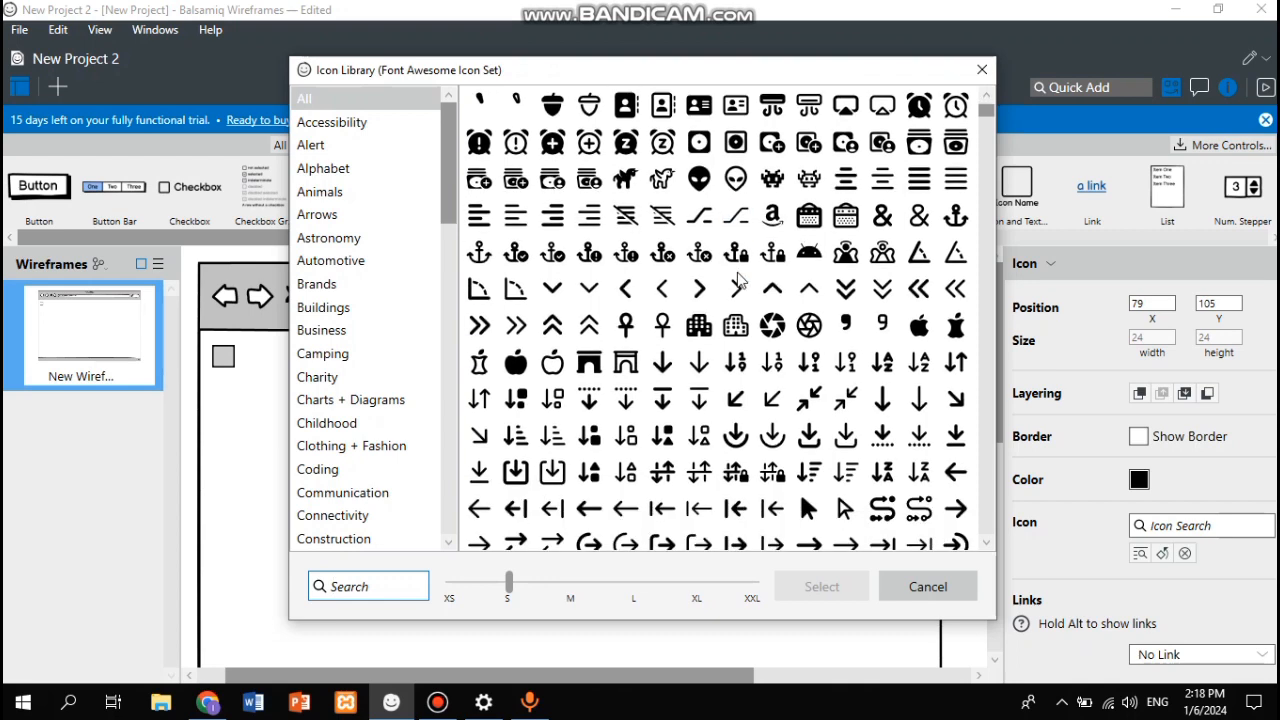
scroll(737, 280, down, 6)
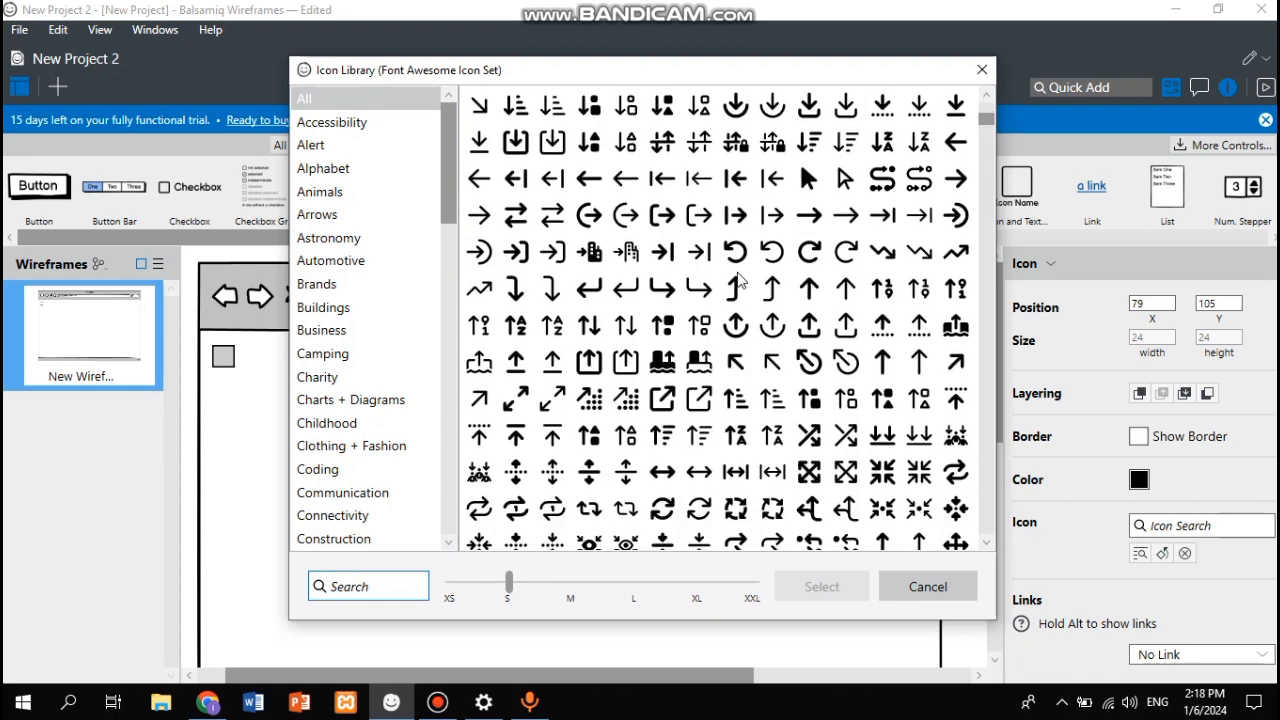
scroll(737, 280, down, 2)
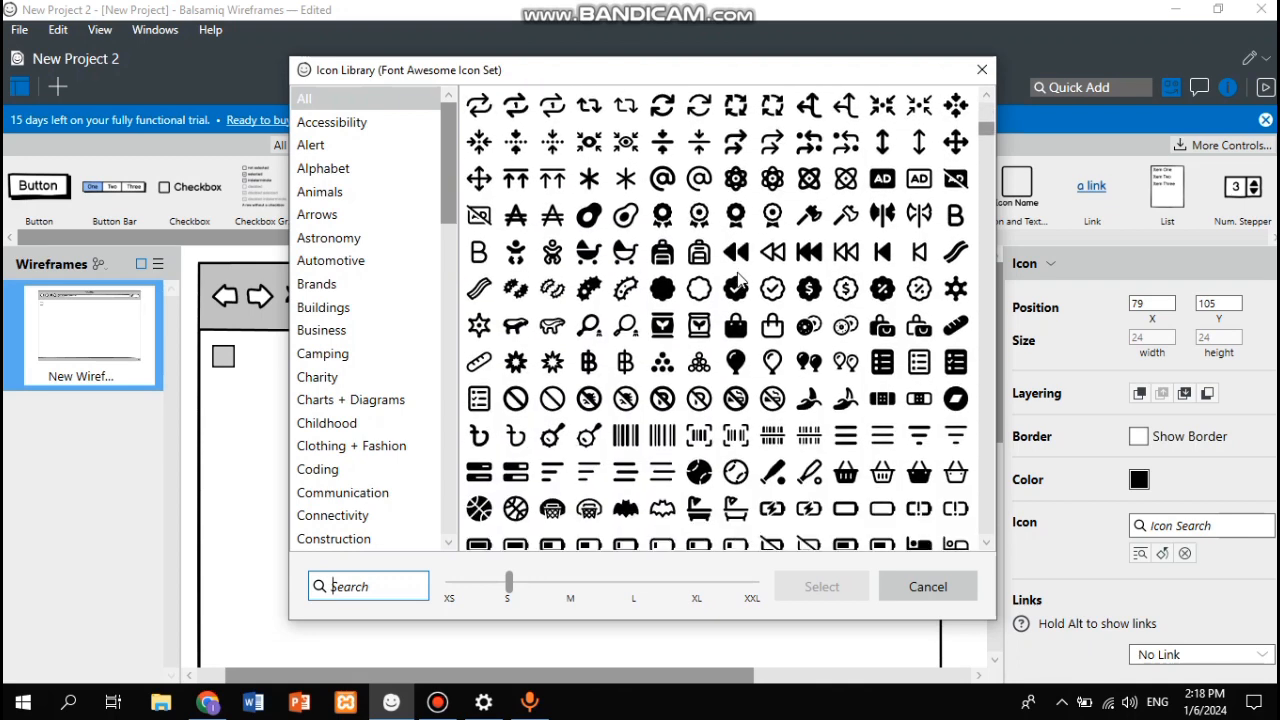
click(846, 436)
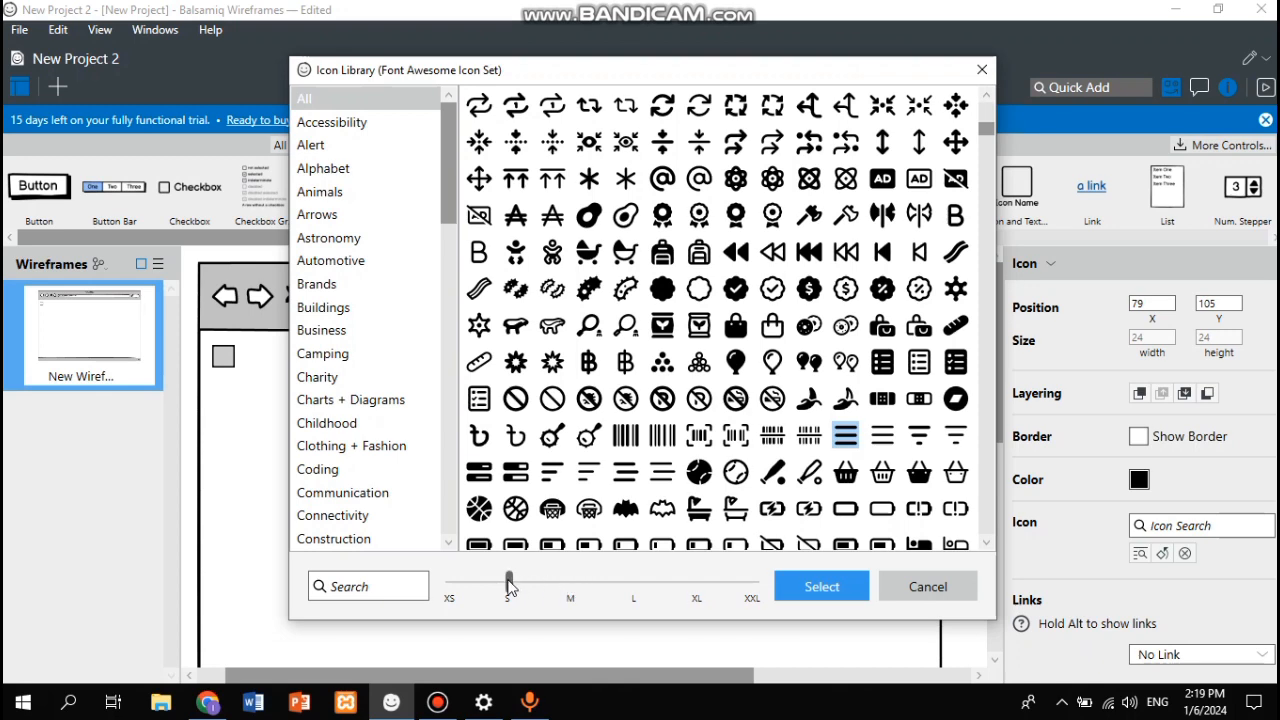
click(838, 597)
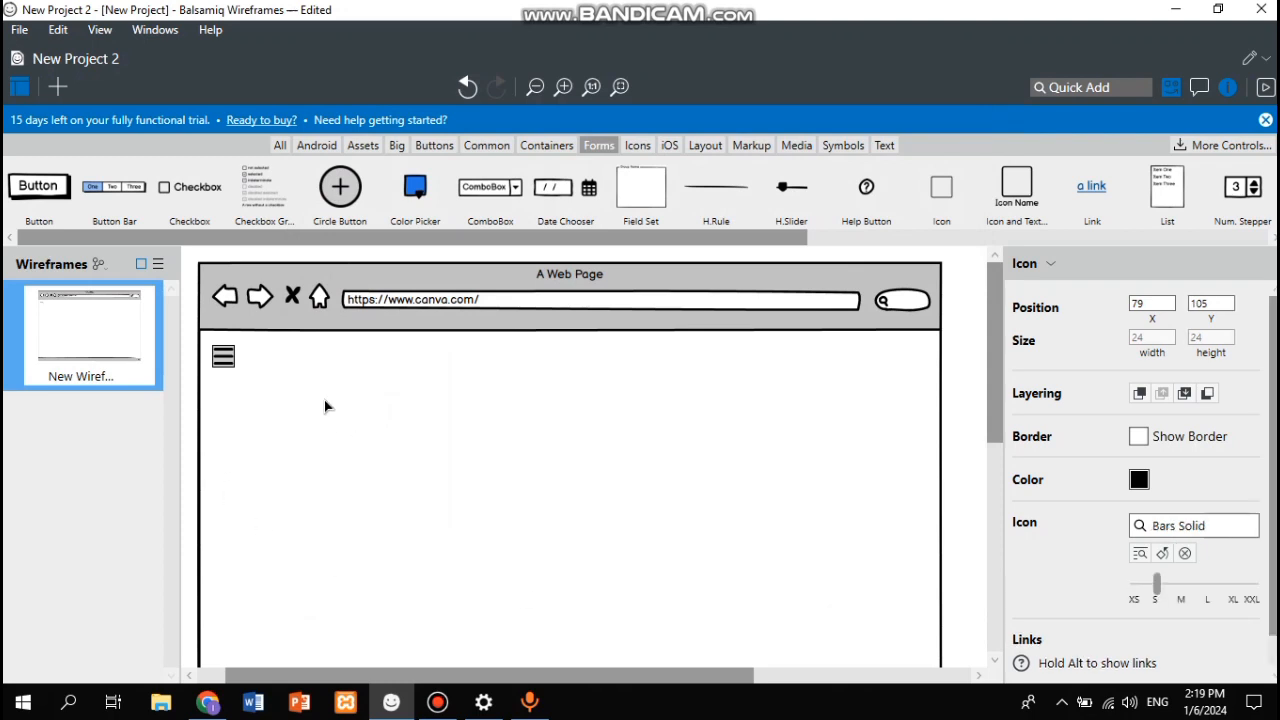
Step: Lock the browser window mockup in place and test that it can no longer be moved
click(286, 346)
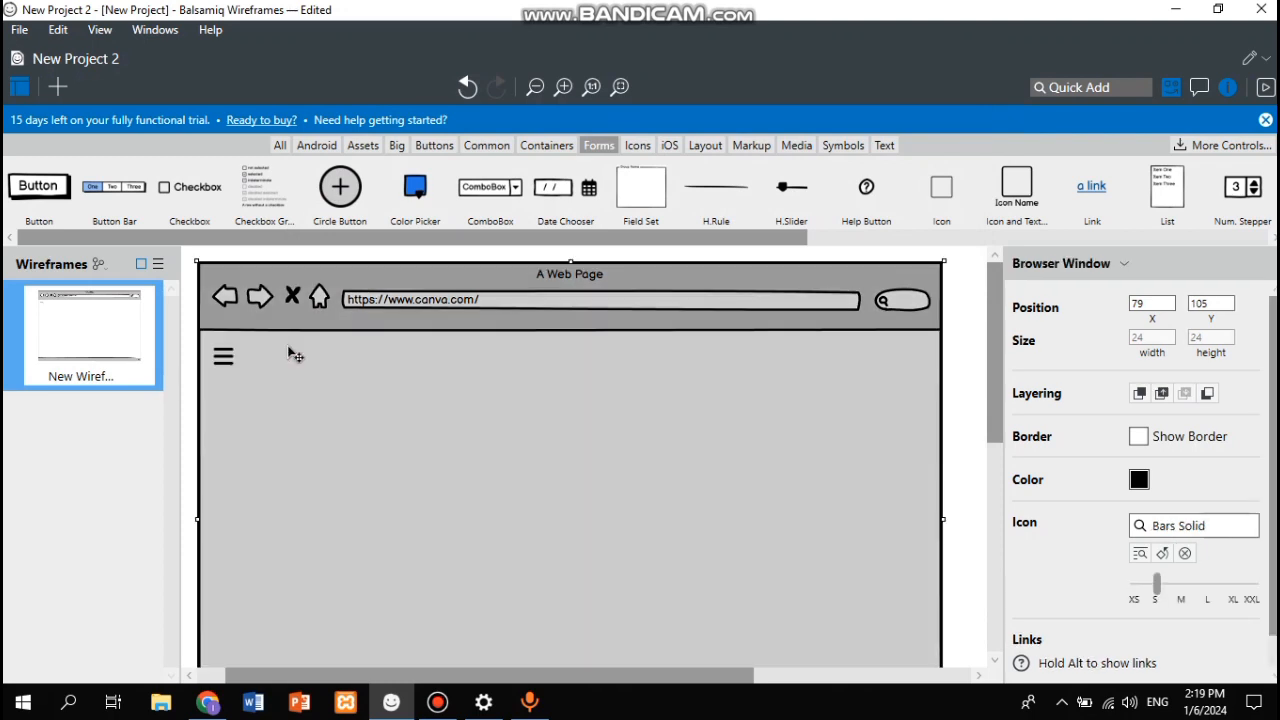
click(973, 294)
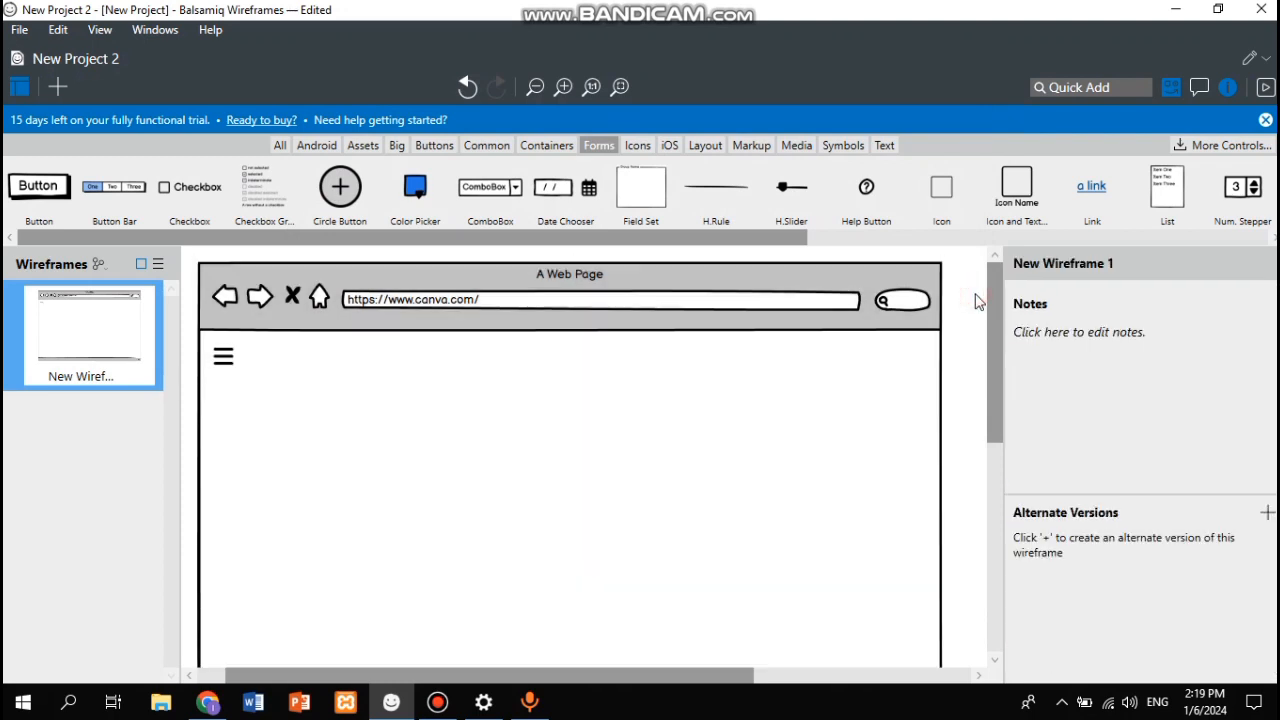
click(661, 433)
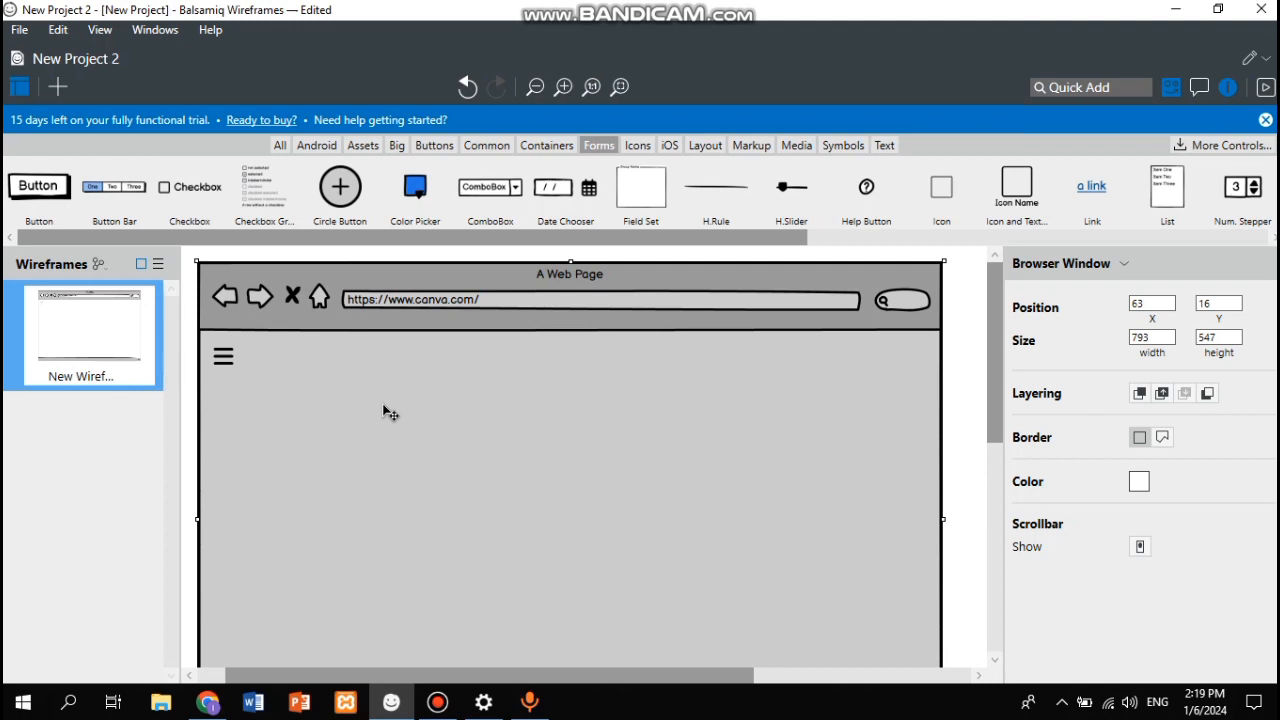
right_click(527, 407)
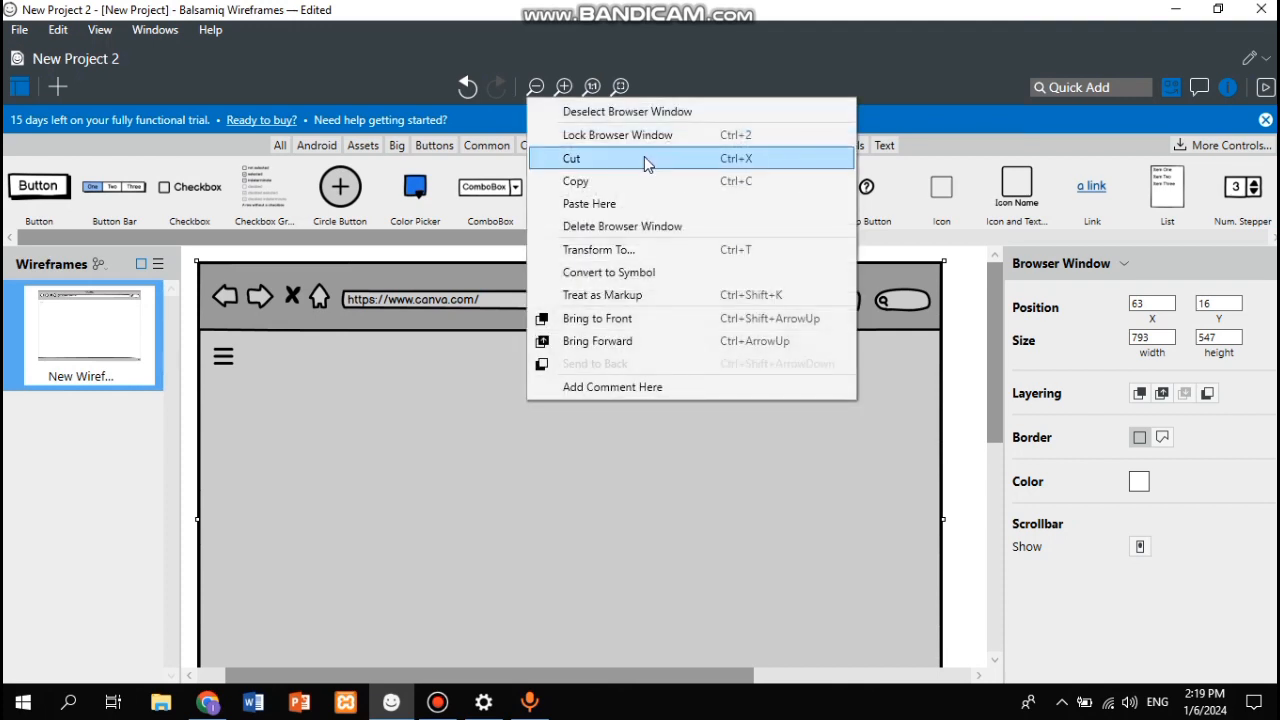
click(642, 143)
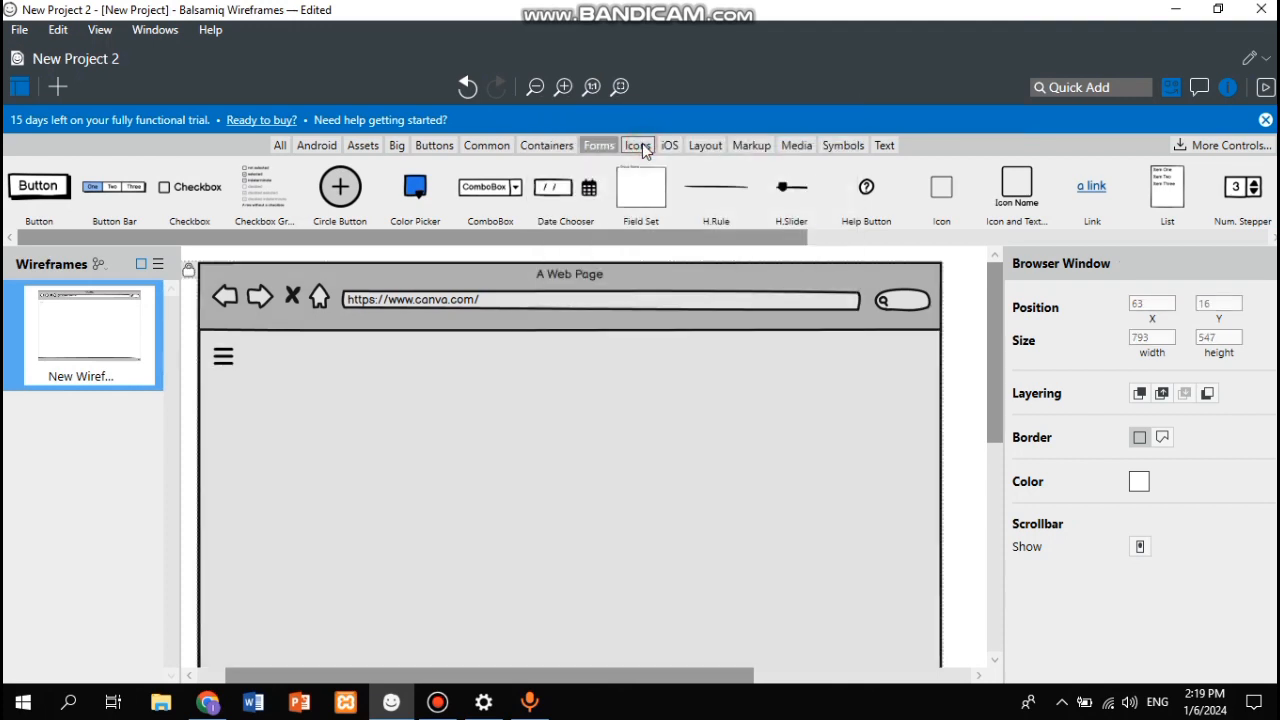
drag(847, 441, 646, 414)
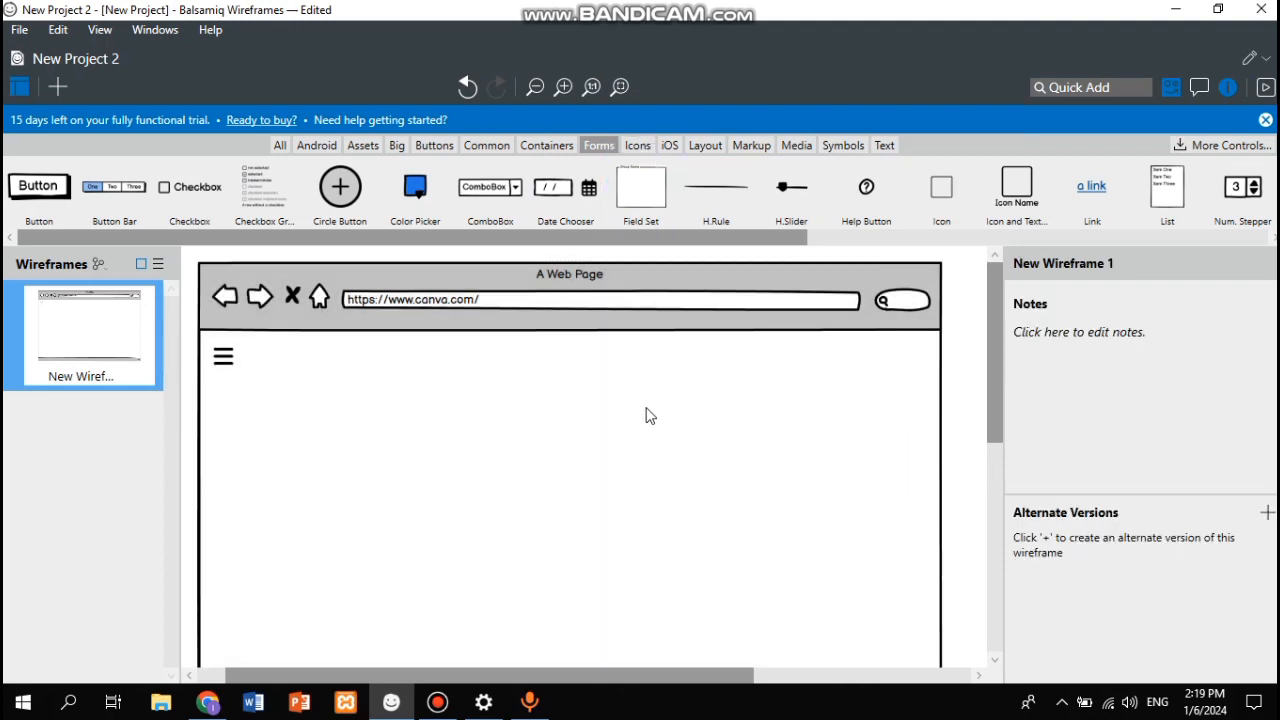
Step: Nudge the menu icon to about X 79, Y 106, leaving its chosen icon as is, and deselect it
click(213, 355)
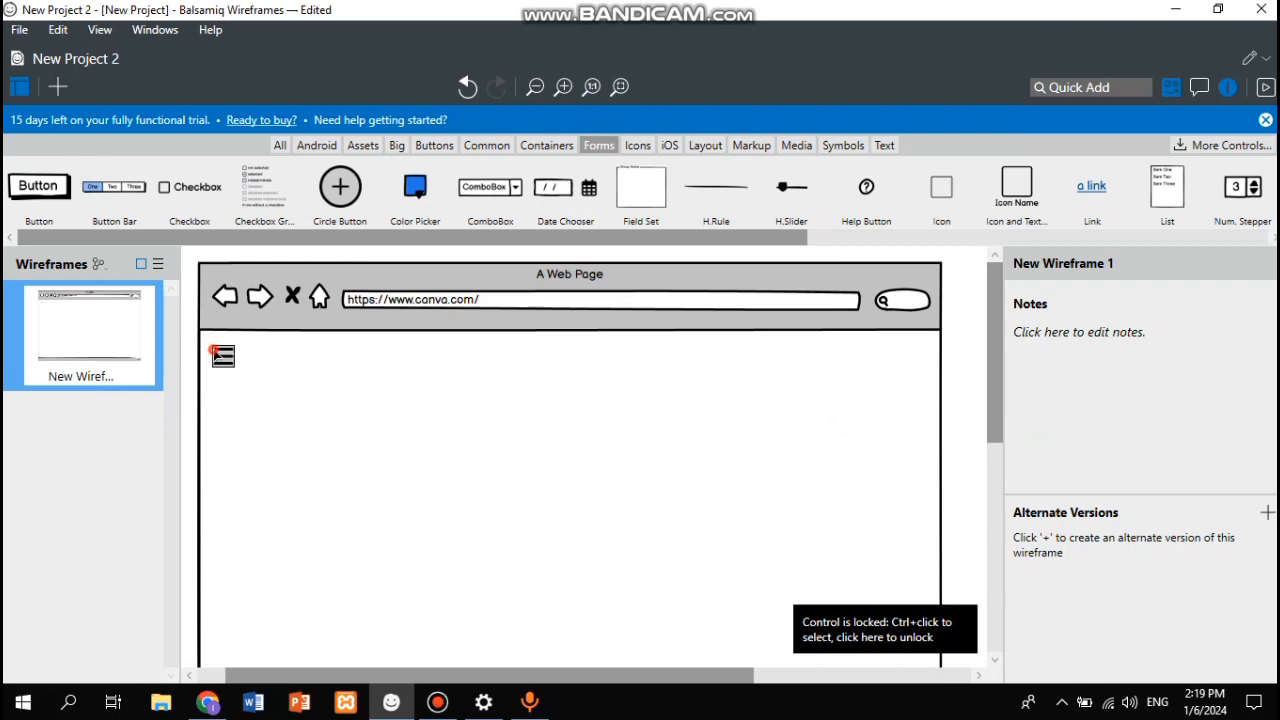
double_click(252, 372)
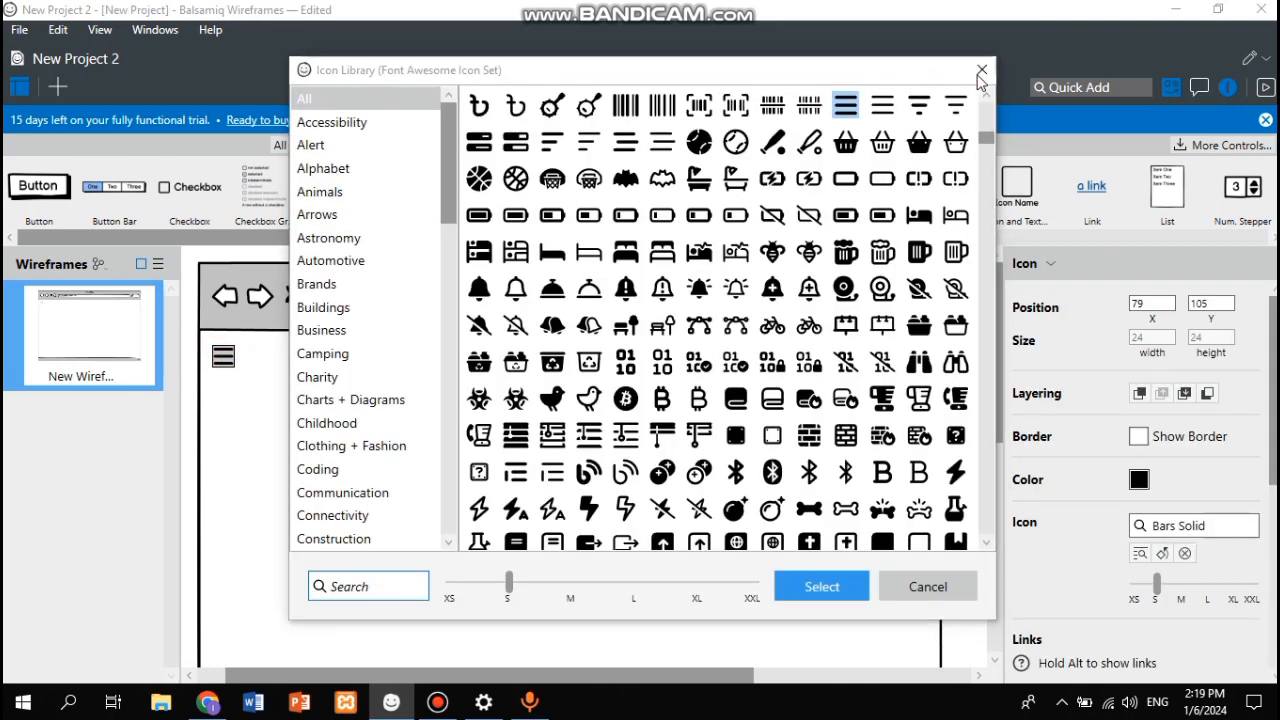
click(982, 69)
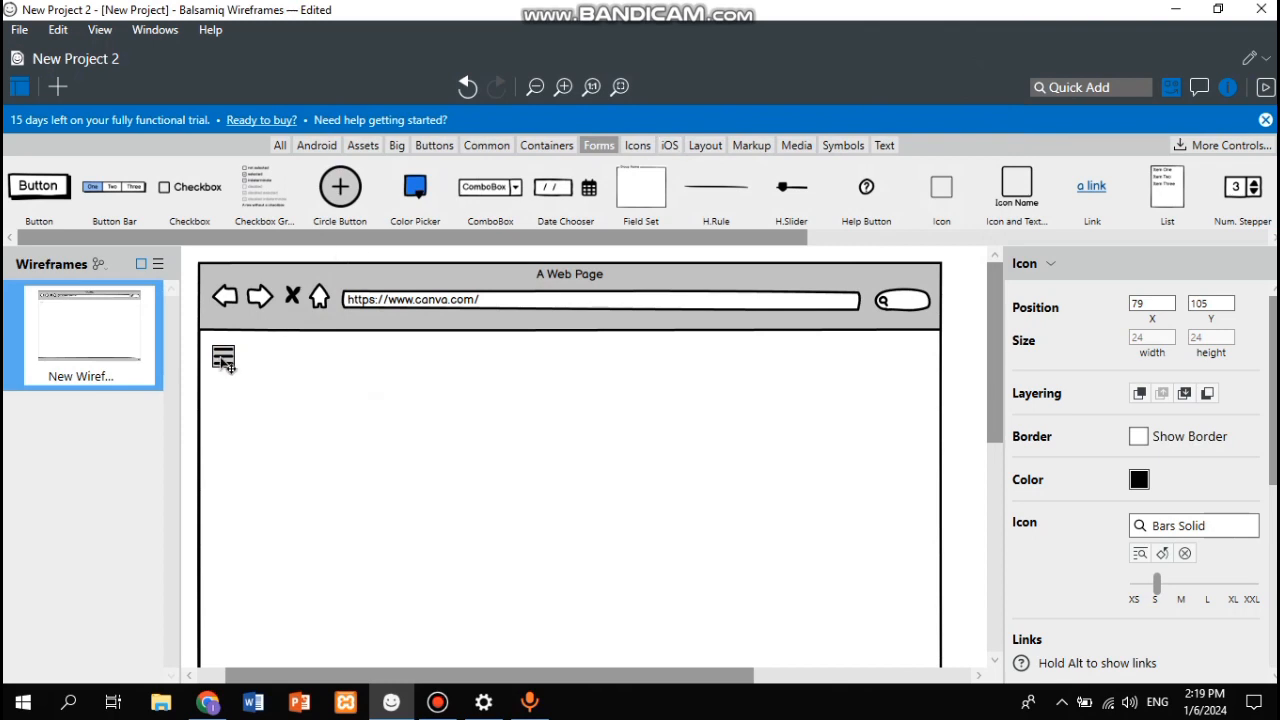
mouse_move(229, 366)
mouse_down()
mouse_move(246, 361)
mouse_move(226, 359)
mouse_up()
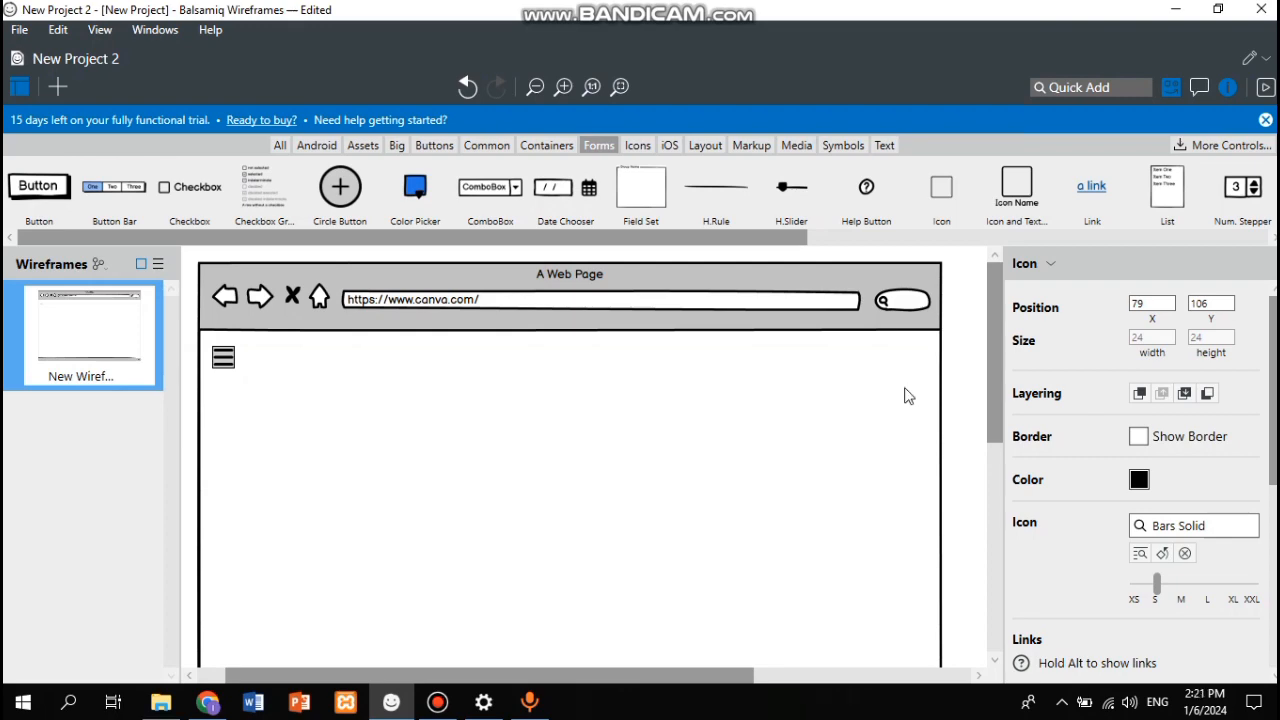
click(958, 381)
Step: Check the Canva home page in Chrome, and back in Balsamiq Wireframes place an Image control beside the menu icon at about X 124, Y 98
click(206, 705)
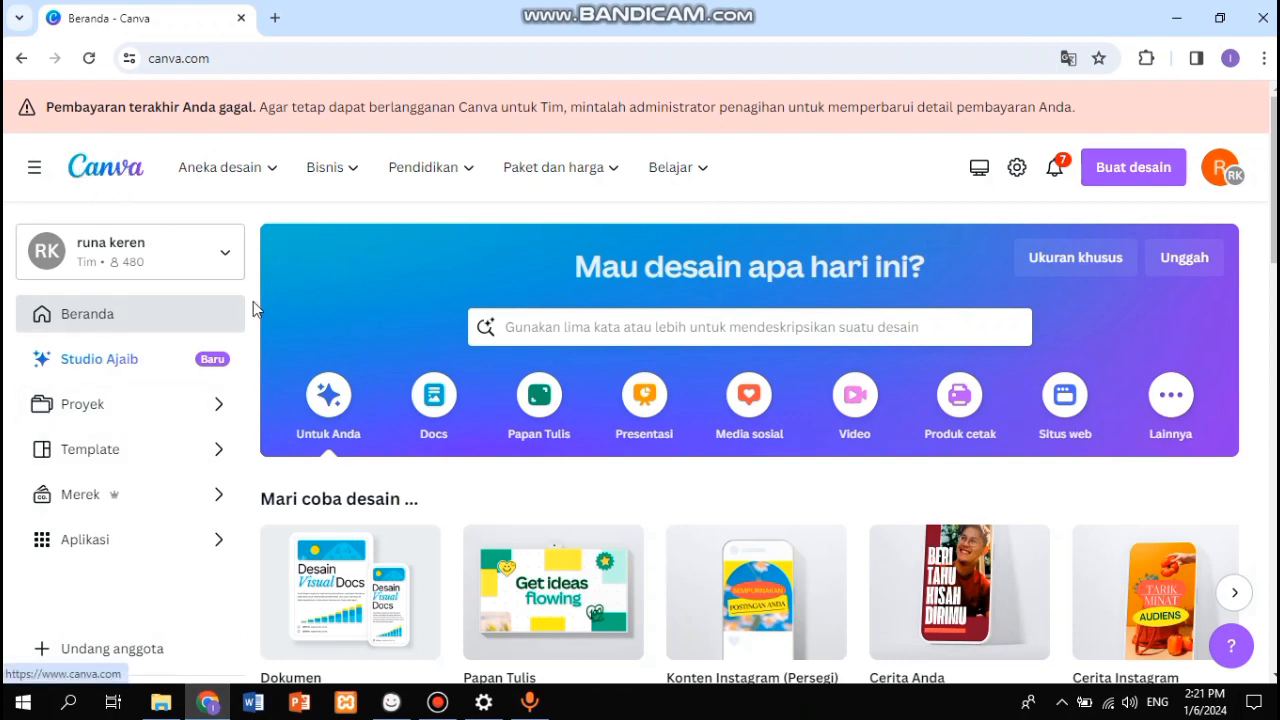
key(alt+Tab)
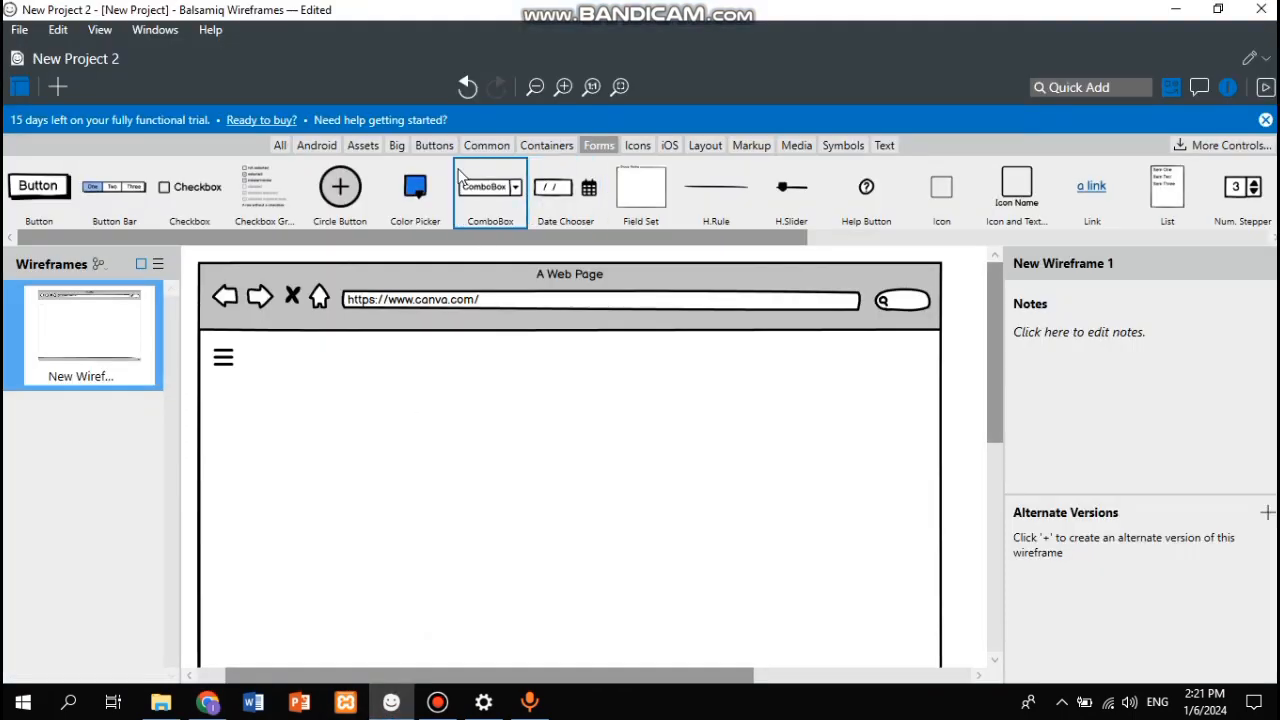
click(485, 145)
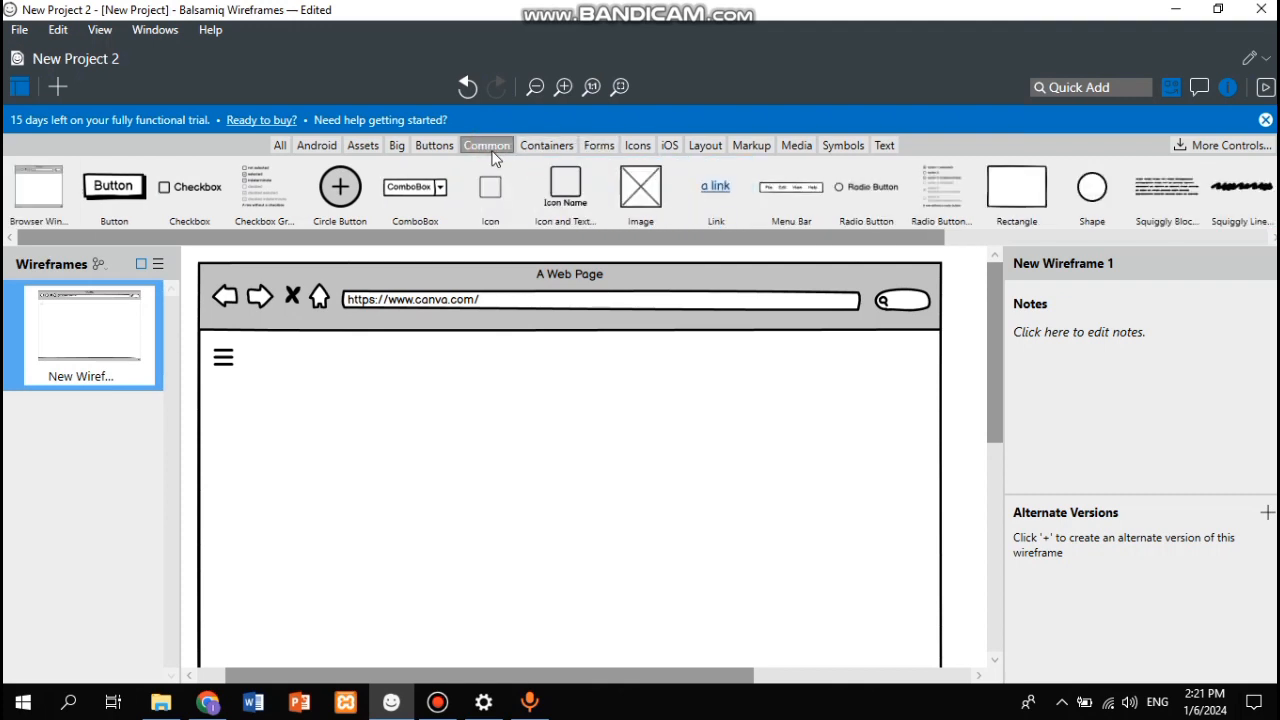
drag(655, 200, 311, 385)
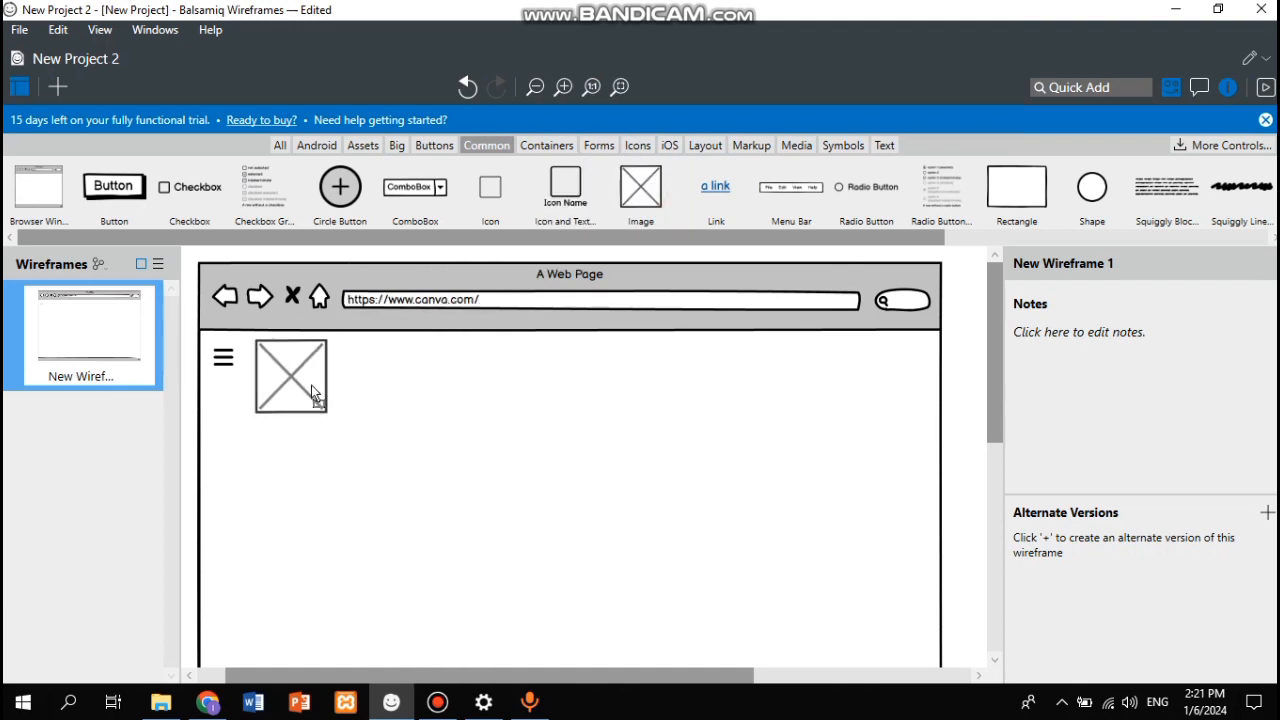
double_click(311, 385)
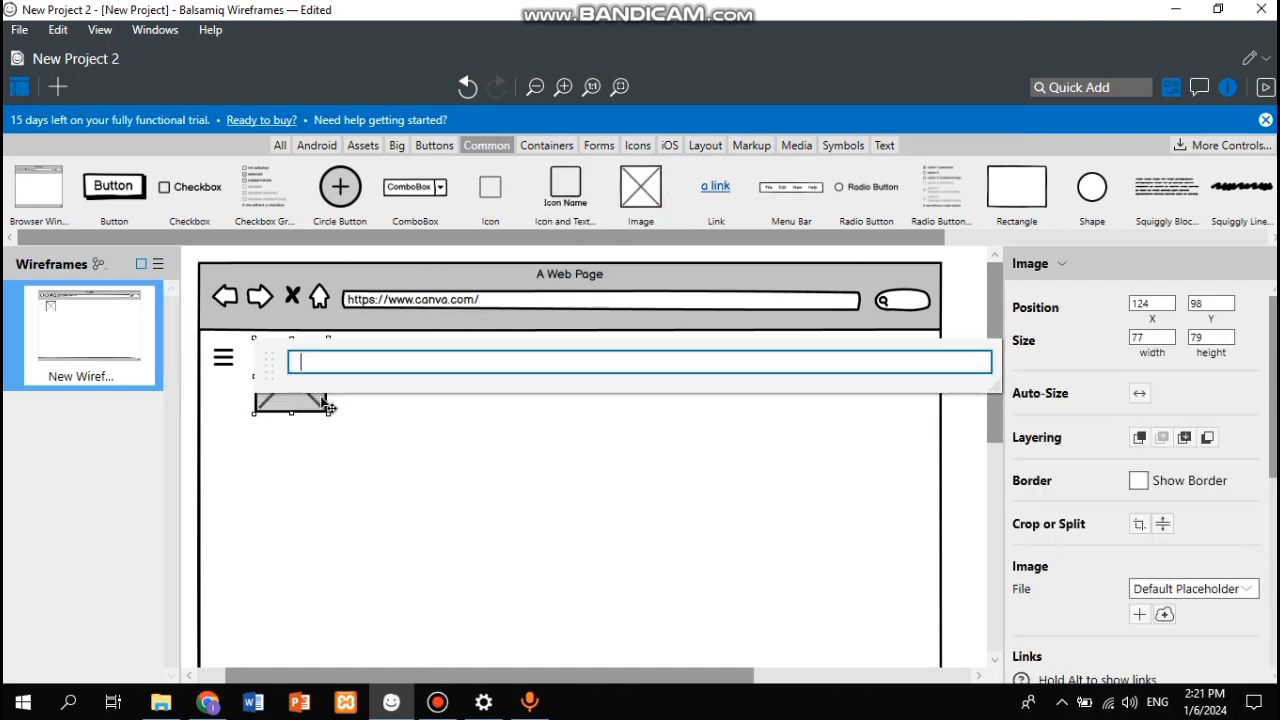
key(Escape)
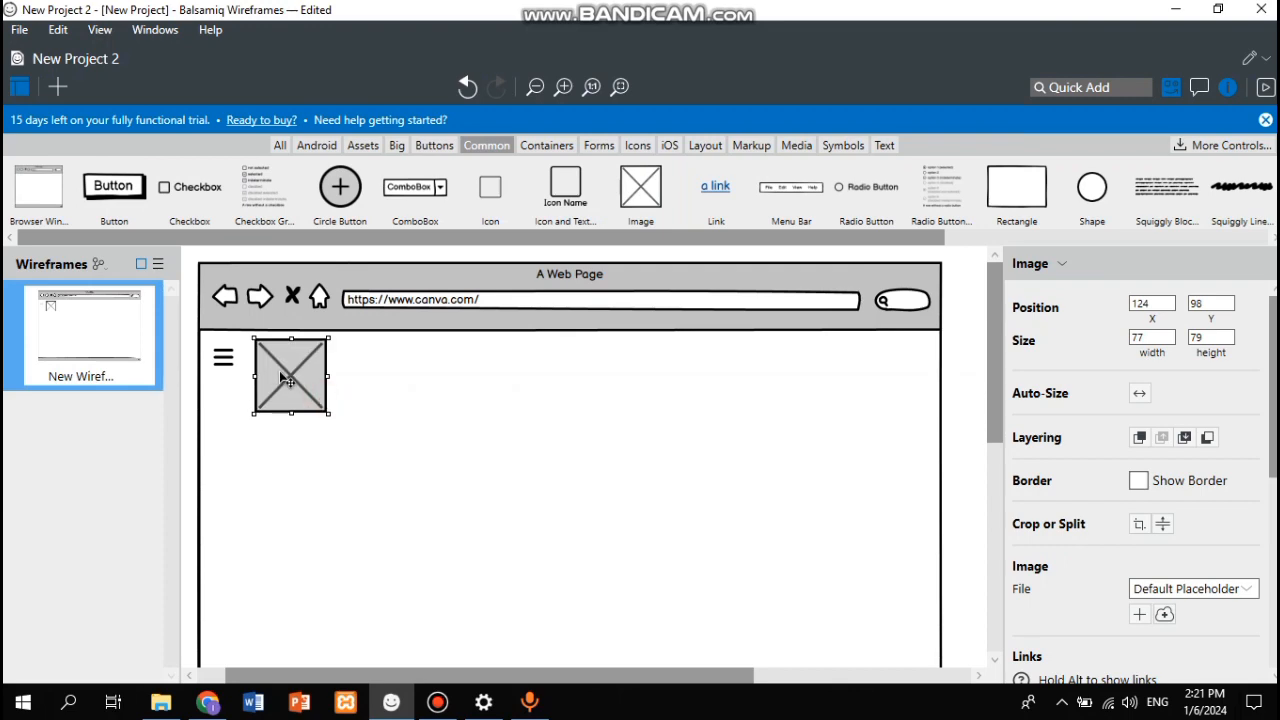
Step: Load the Canva-logo file from the image materials subfolder of Downloads into the Image placeholder
double_click(279, 370)
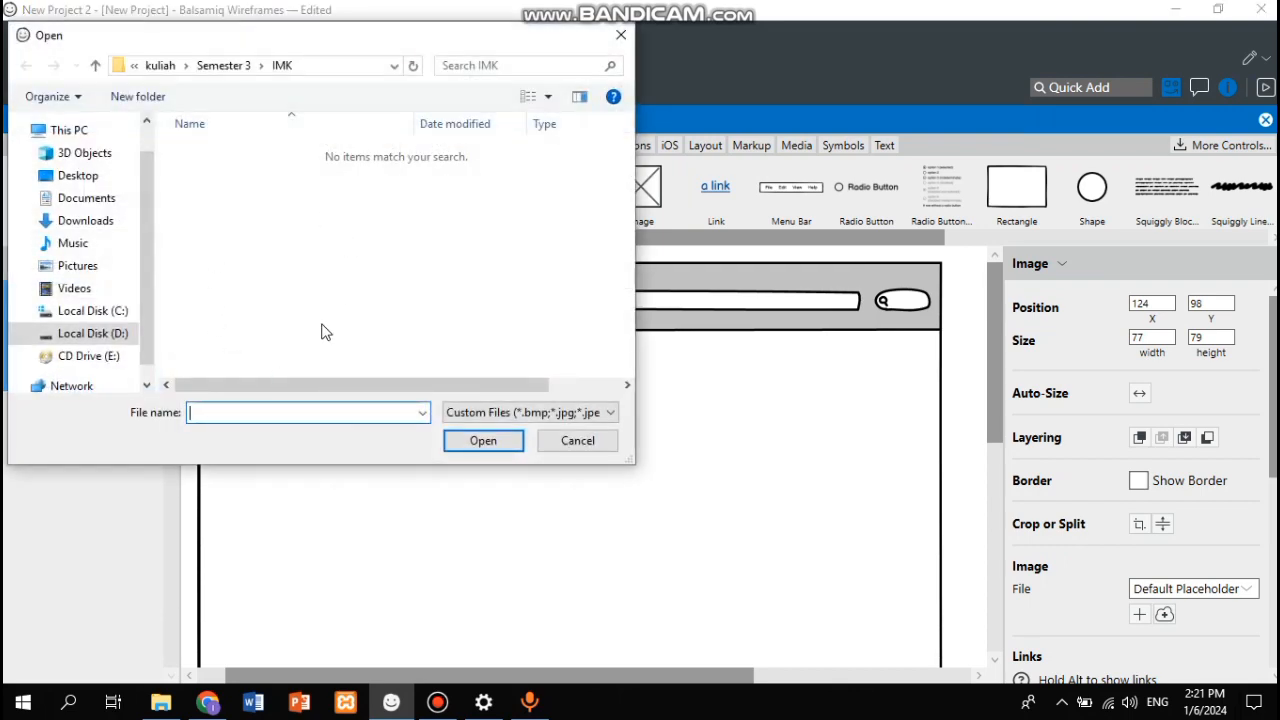
click(90, 225)
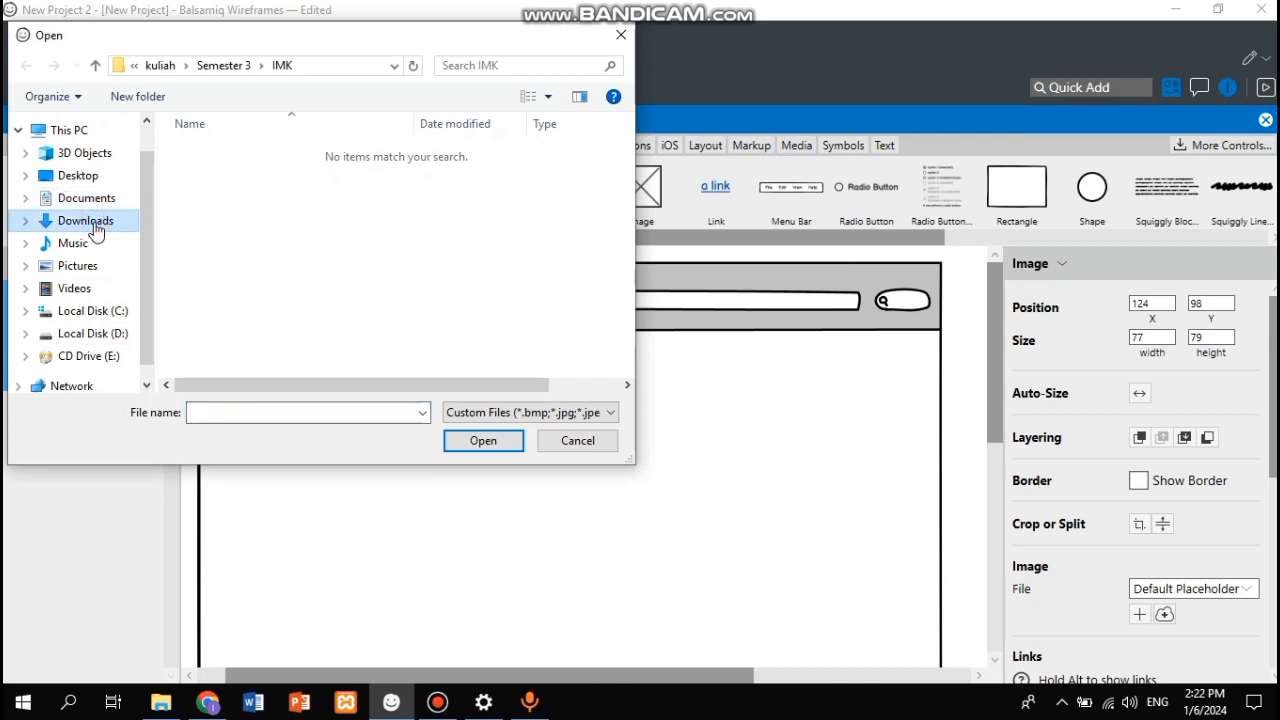
double_click(221, 178)
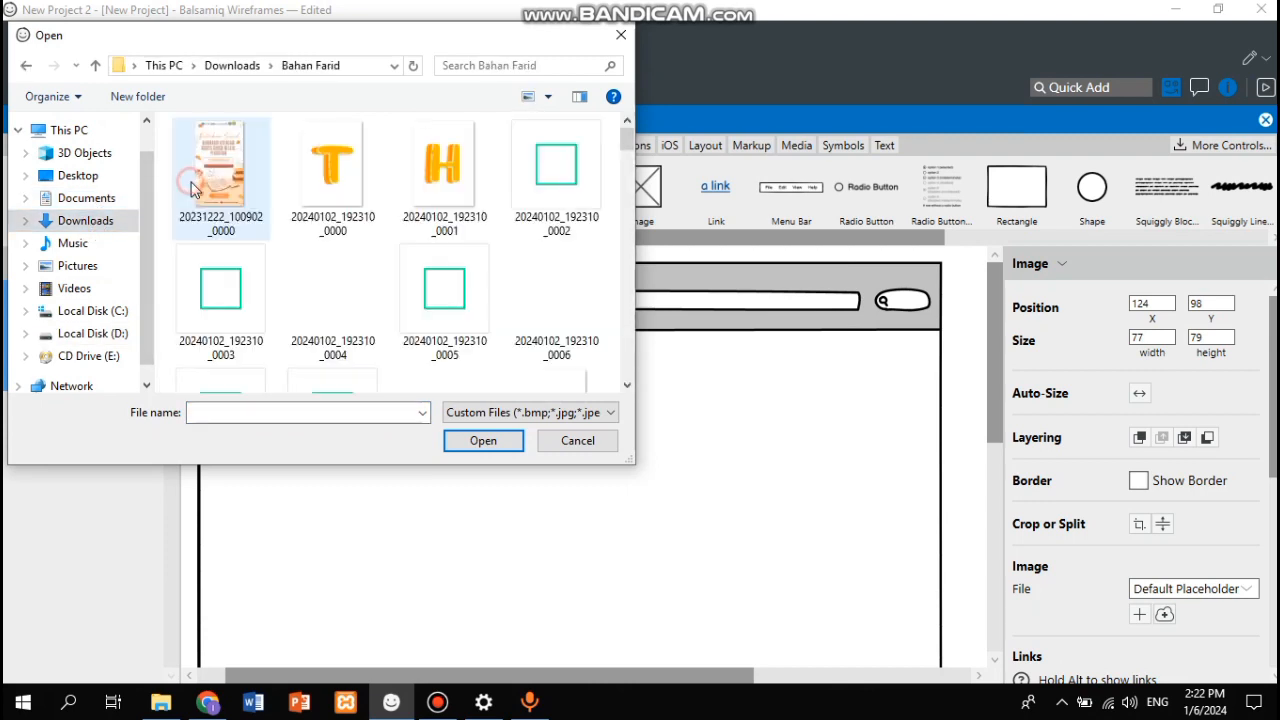
scroll(329, 222, down, 5)
scroll(329, 222, down, 4)
scroll(333, 251, up, 4)
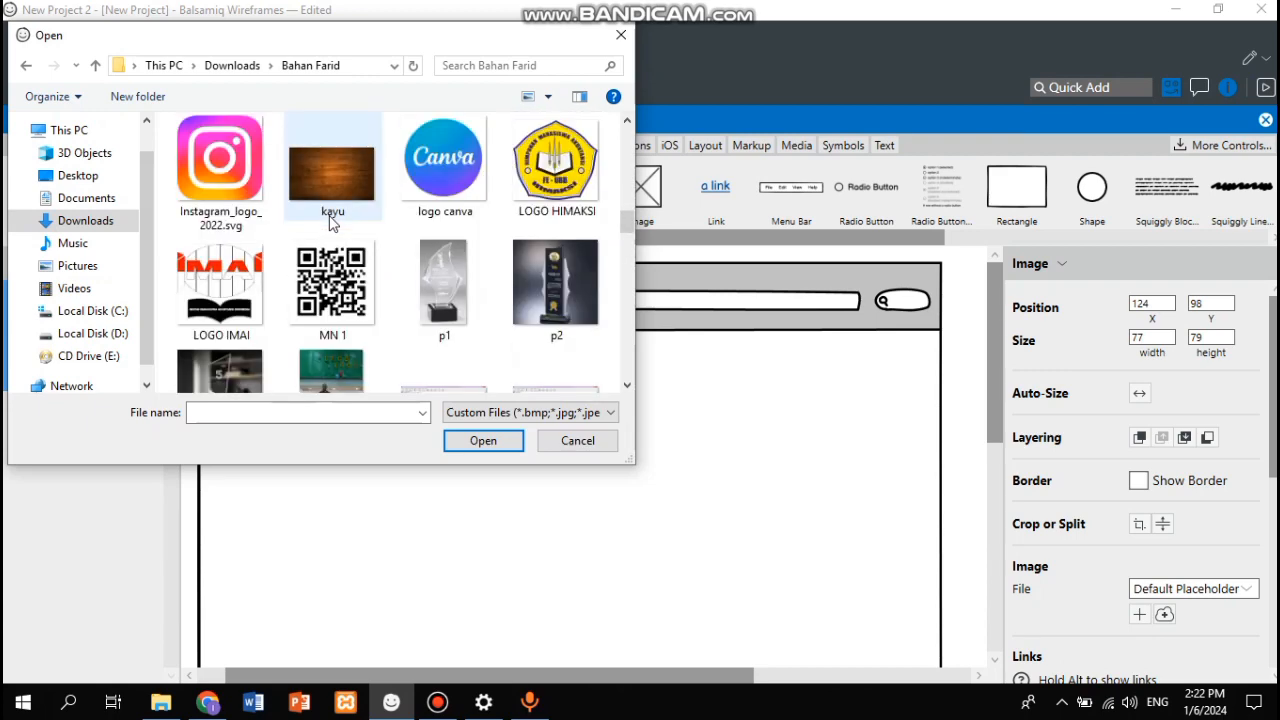
click(333, 290)
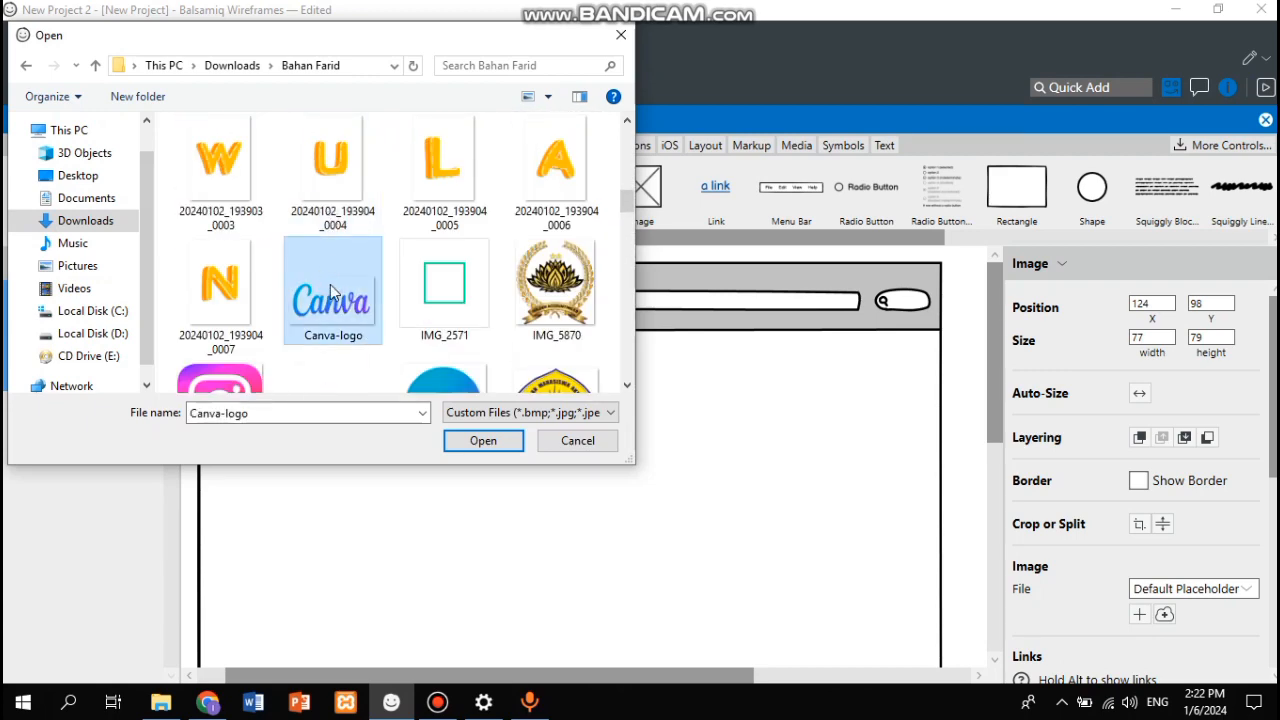
click(484, 441)
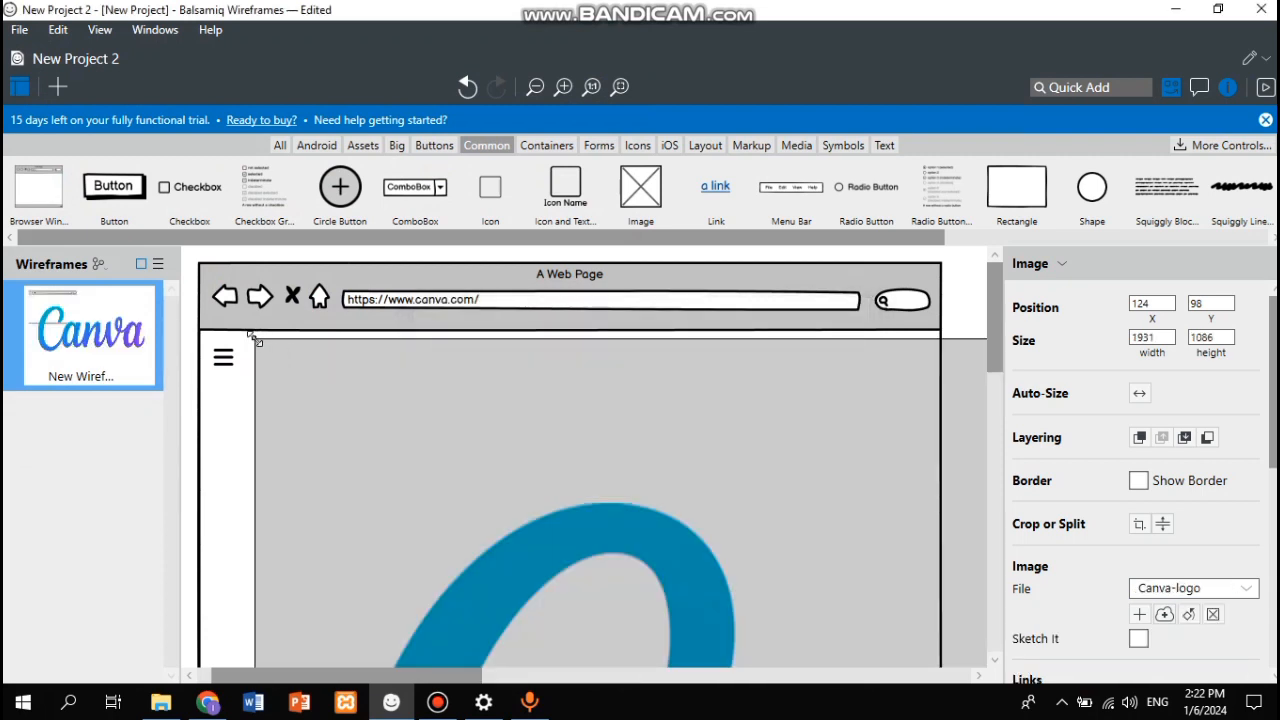
Step: Try shrinking the Canva logo image by setting its width to 100, and undo that width change
drag(252, 338, 372, 428)
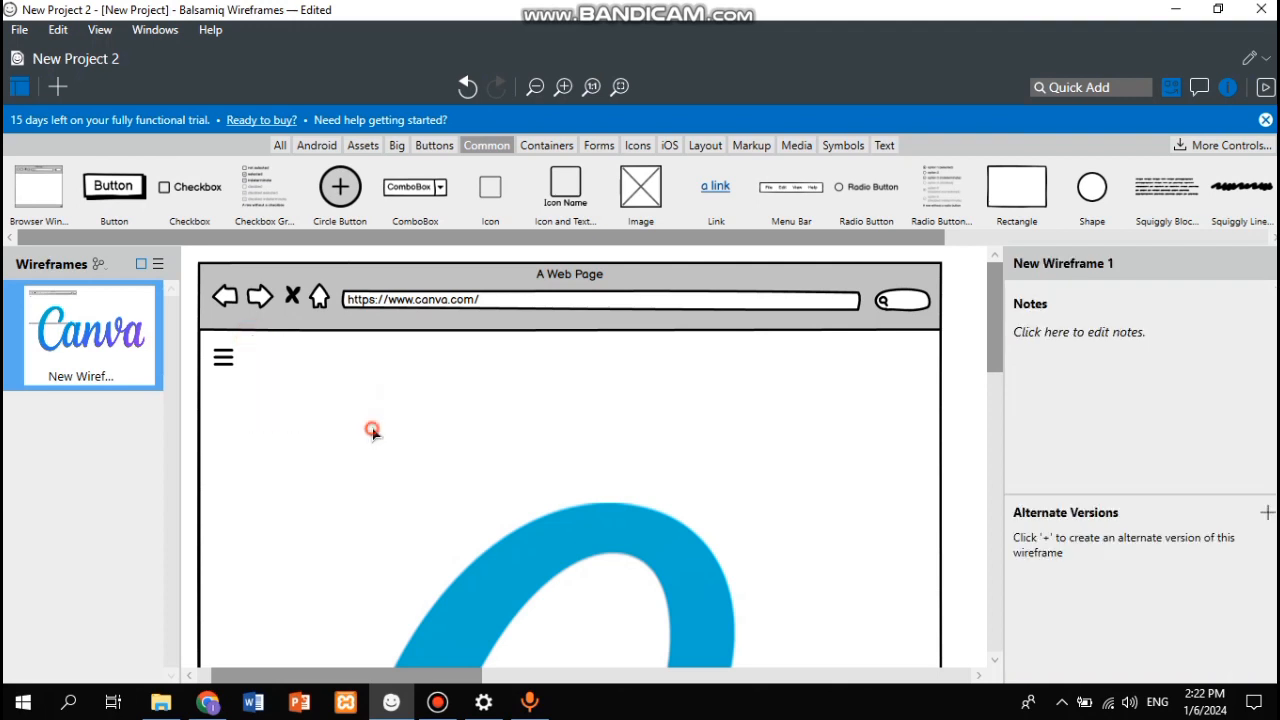
click(372, 428)
double_click(1166, 336)
text(1)
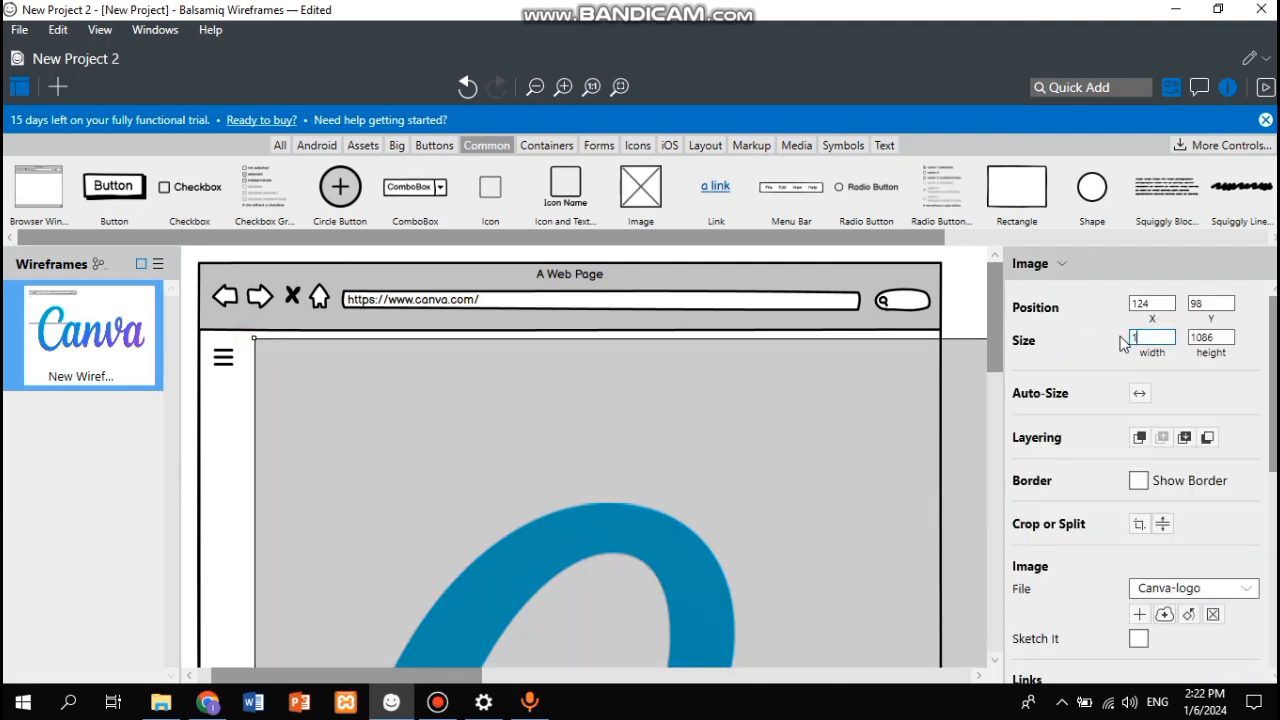
text(00)
key(Return)
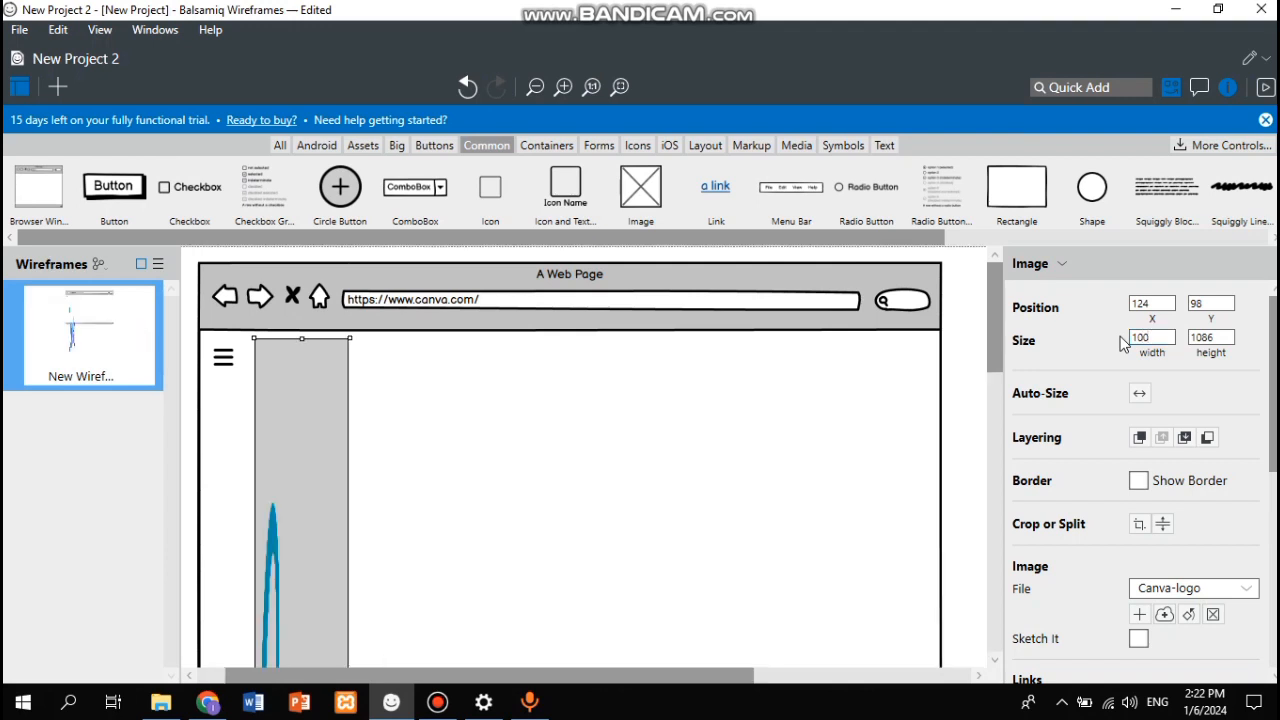
key(ctrl+z)
Step: Set the Canva logo image's height to 100
double_click(1222, 337)
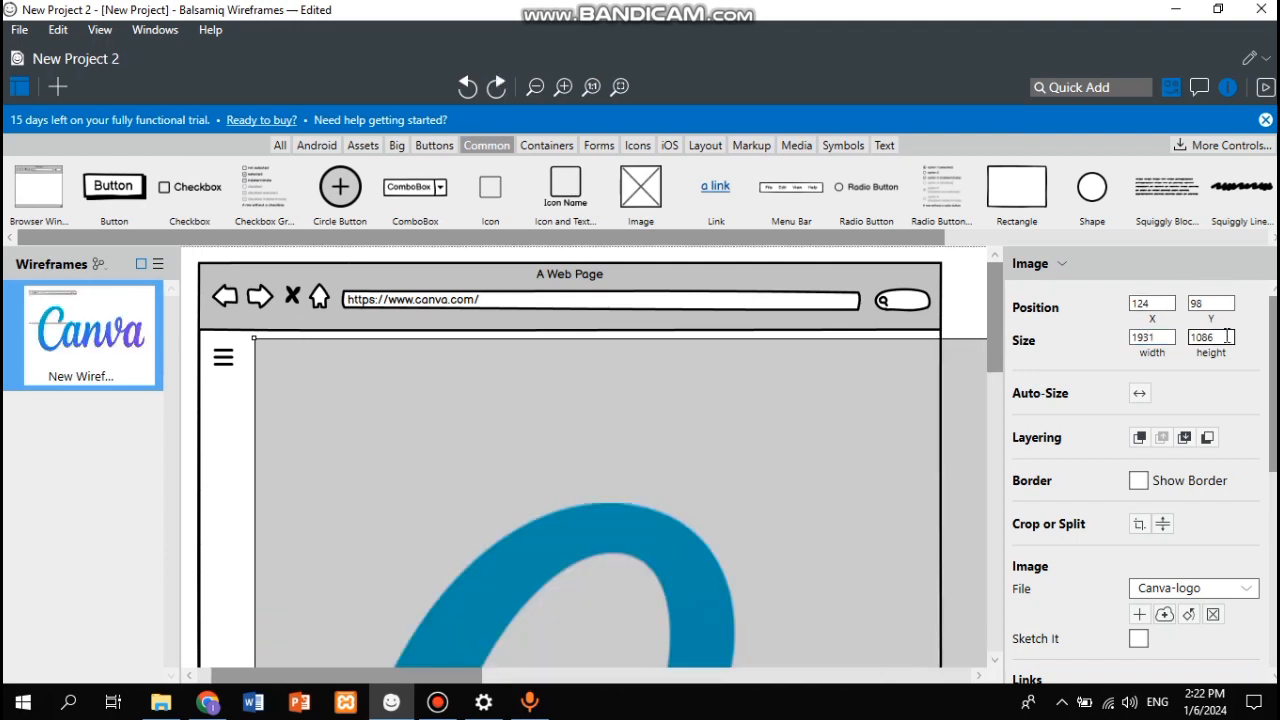
text(1)
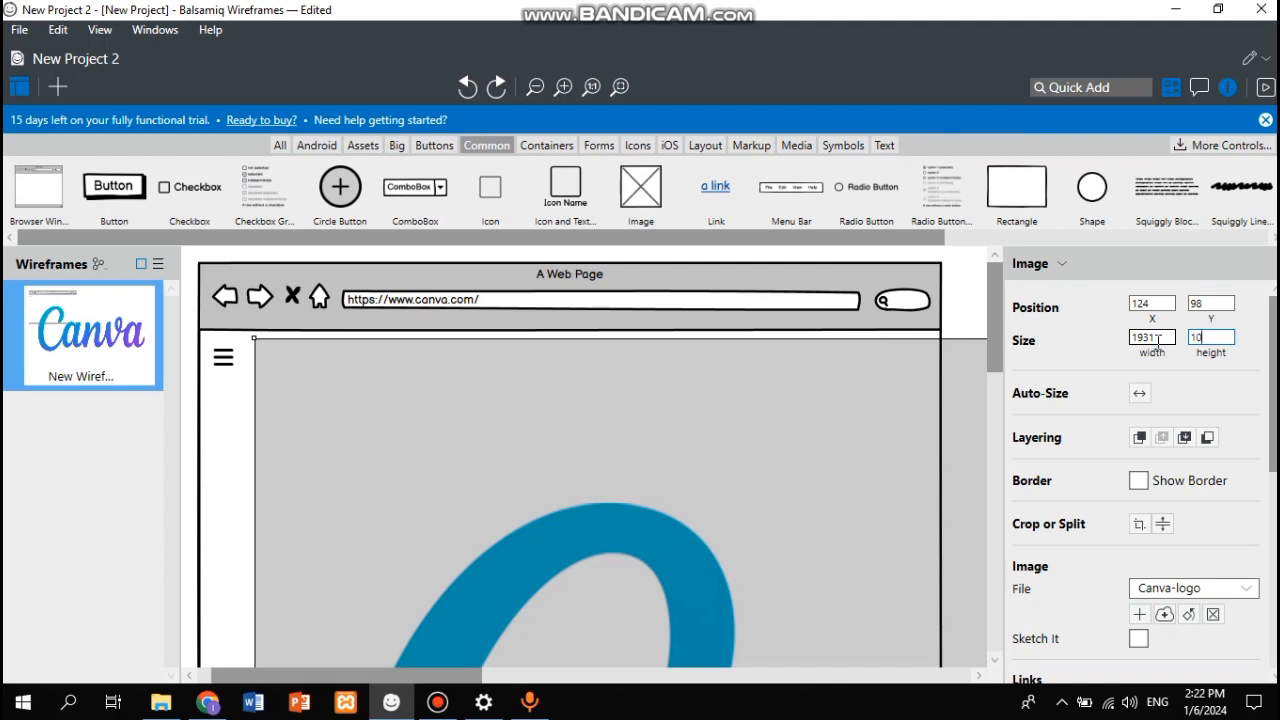
key(Return)
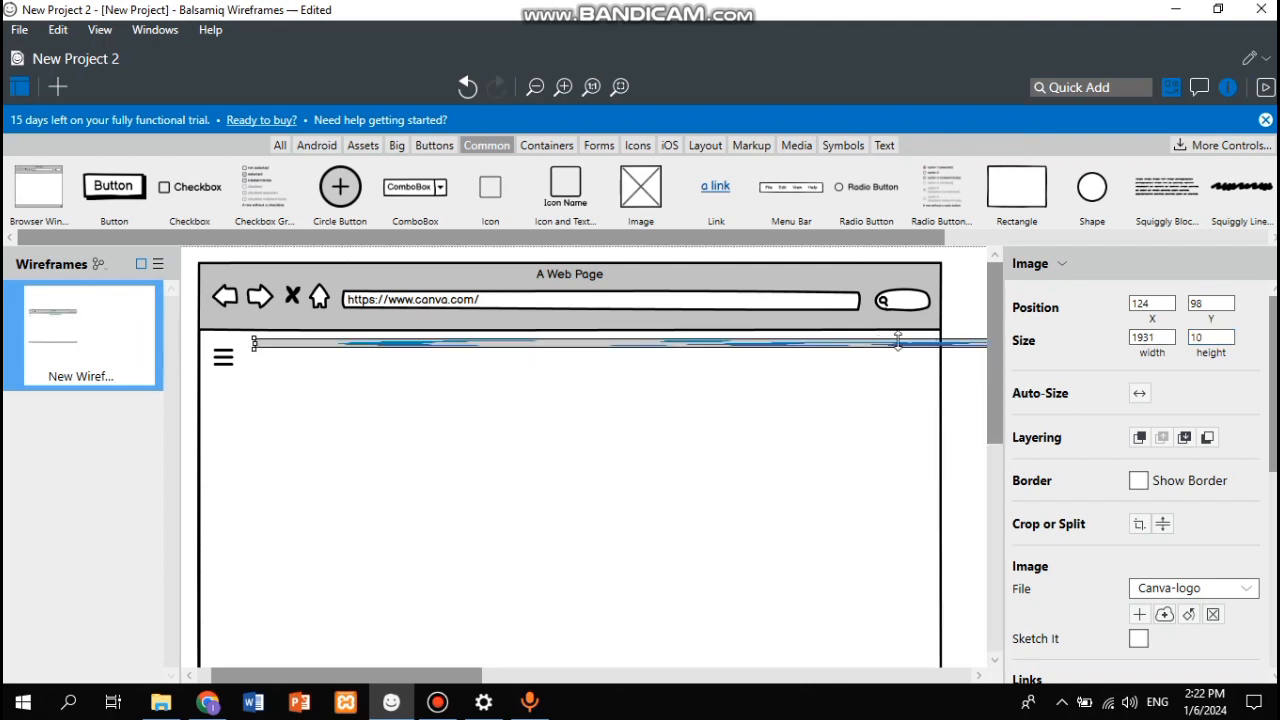
key(ctrl+z)
click(1213, 338)
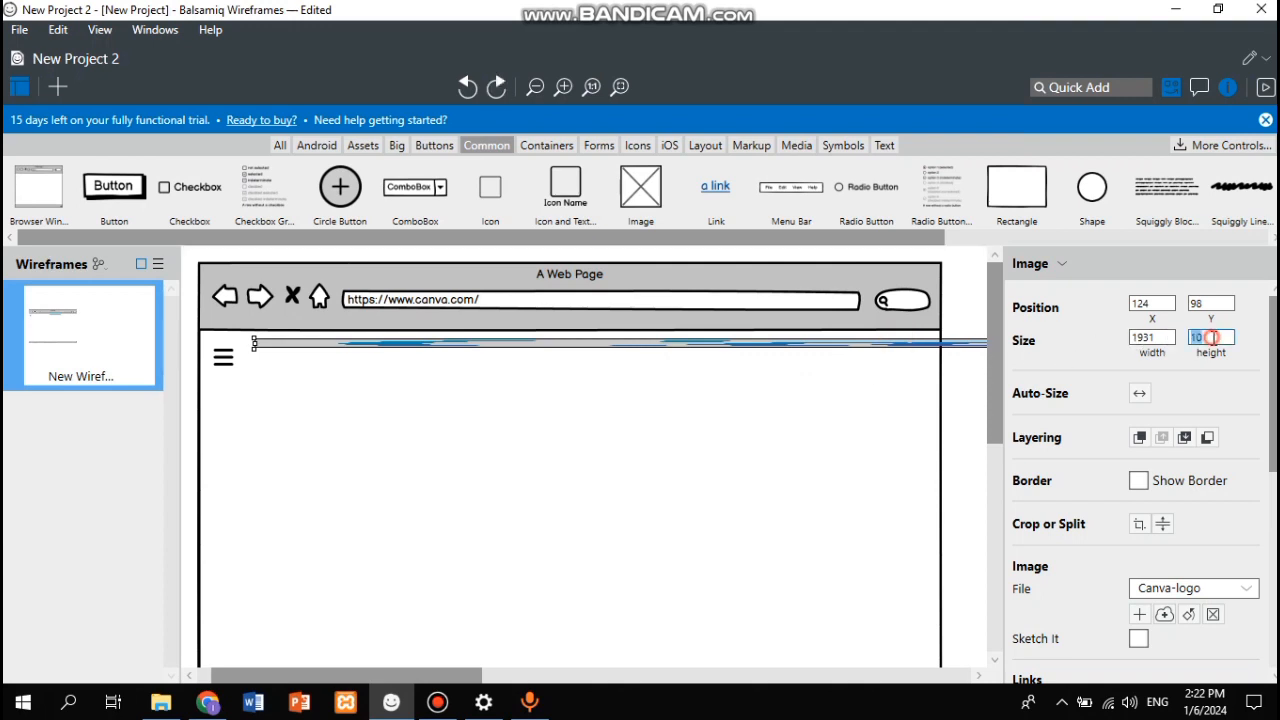
text(0)
key(Return)
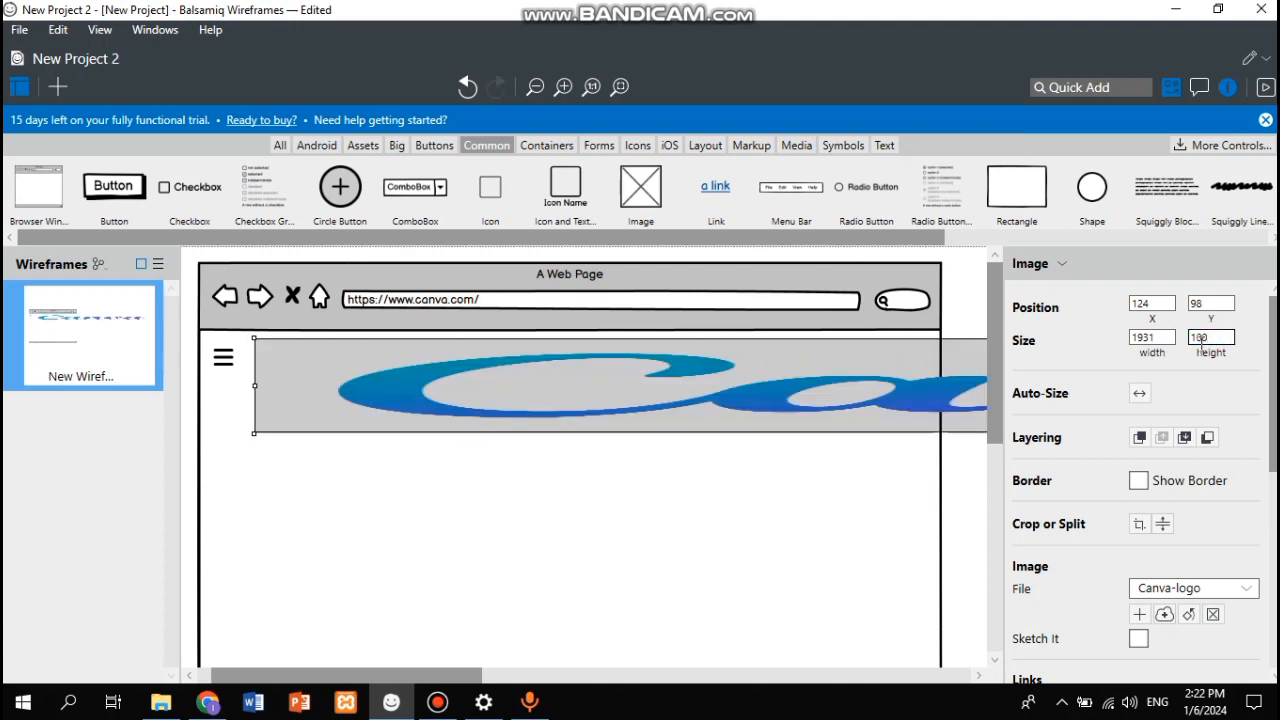
Step: Set the Canva logo's width to 50, and reshape it freehand to about 105 wide and 40 high
double_click(1159, 338)
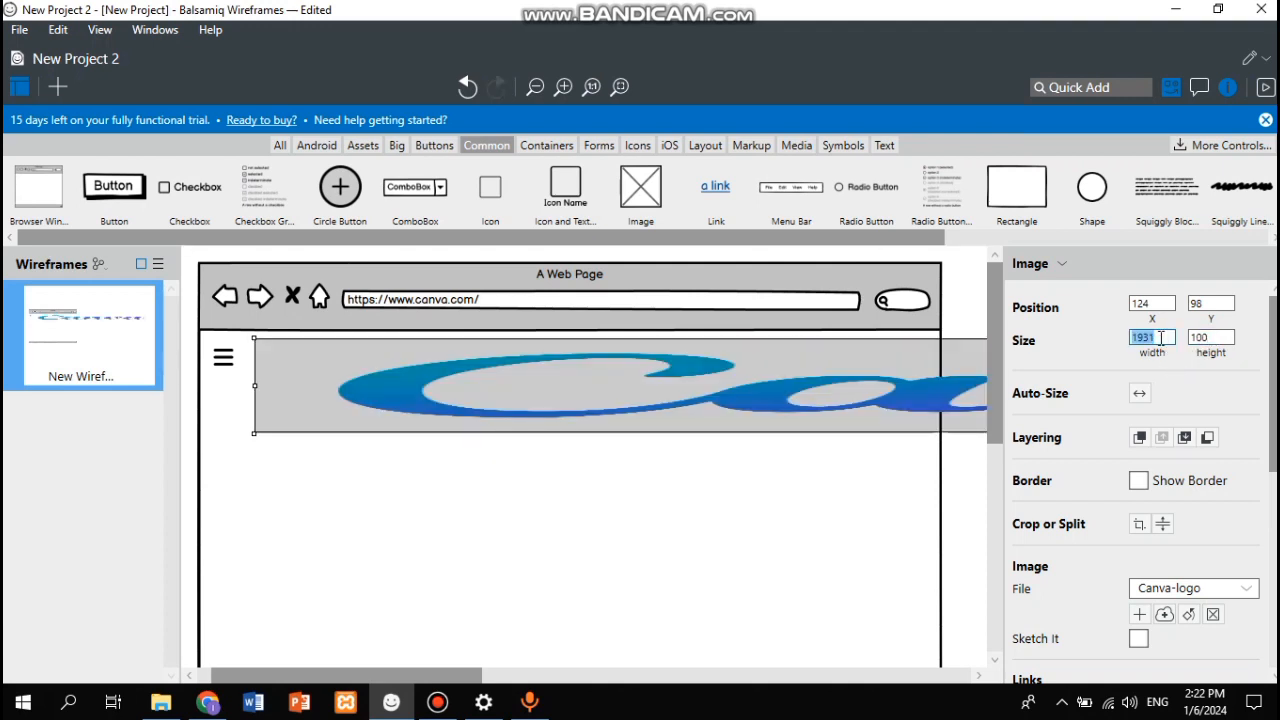
text(50)
key(Return)
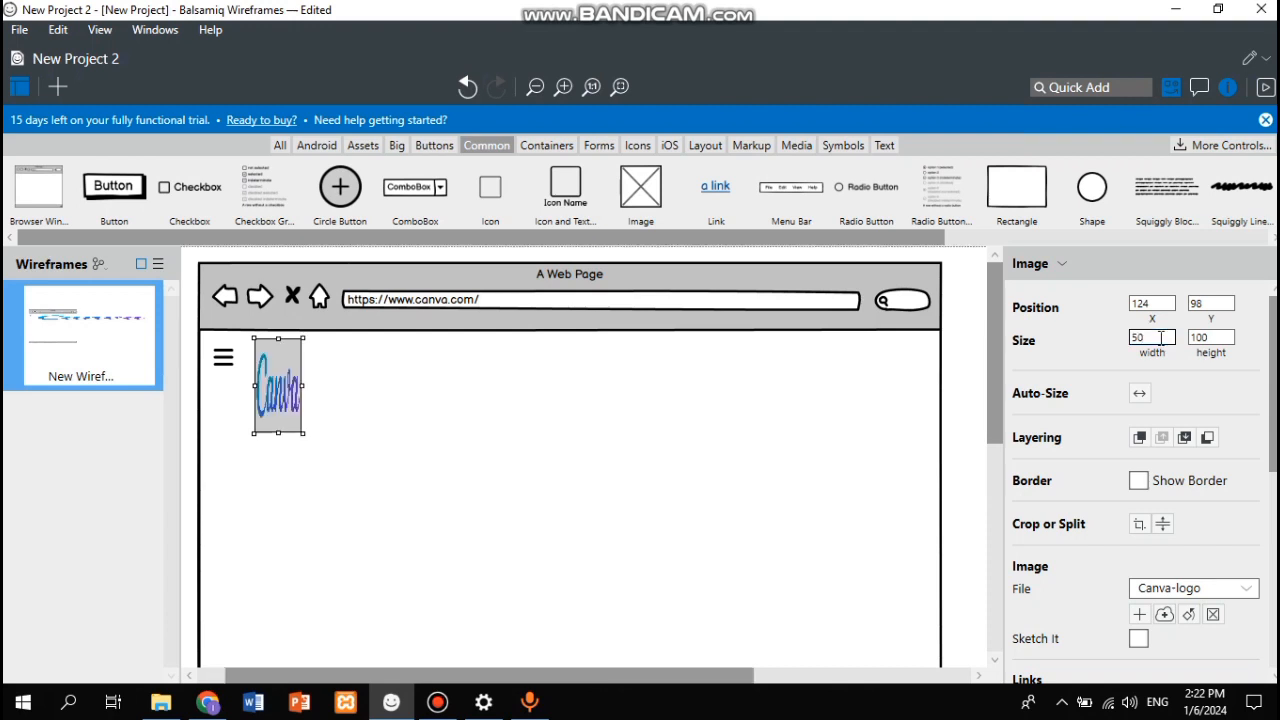
drag(305, 386, 357, 379)
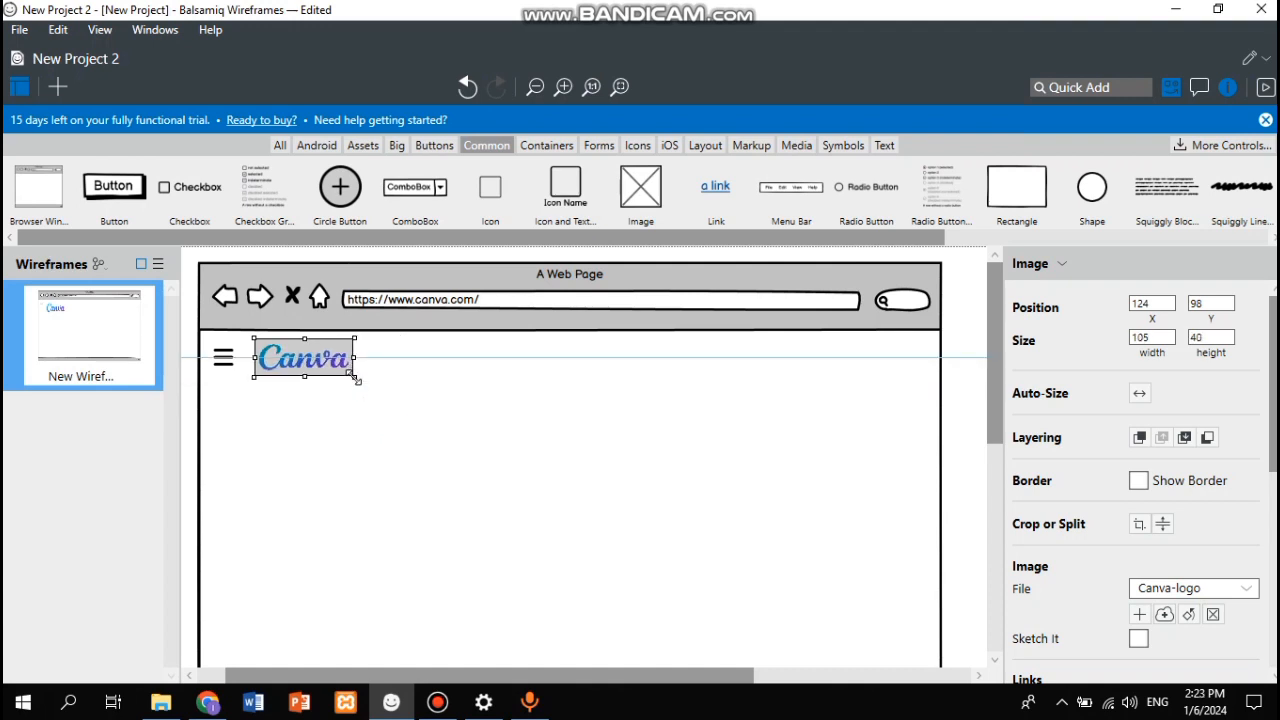
drag(357, 379, 357, 379)
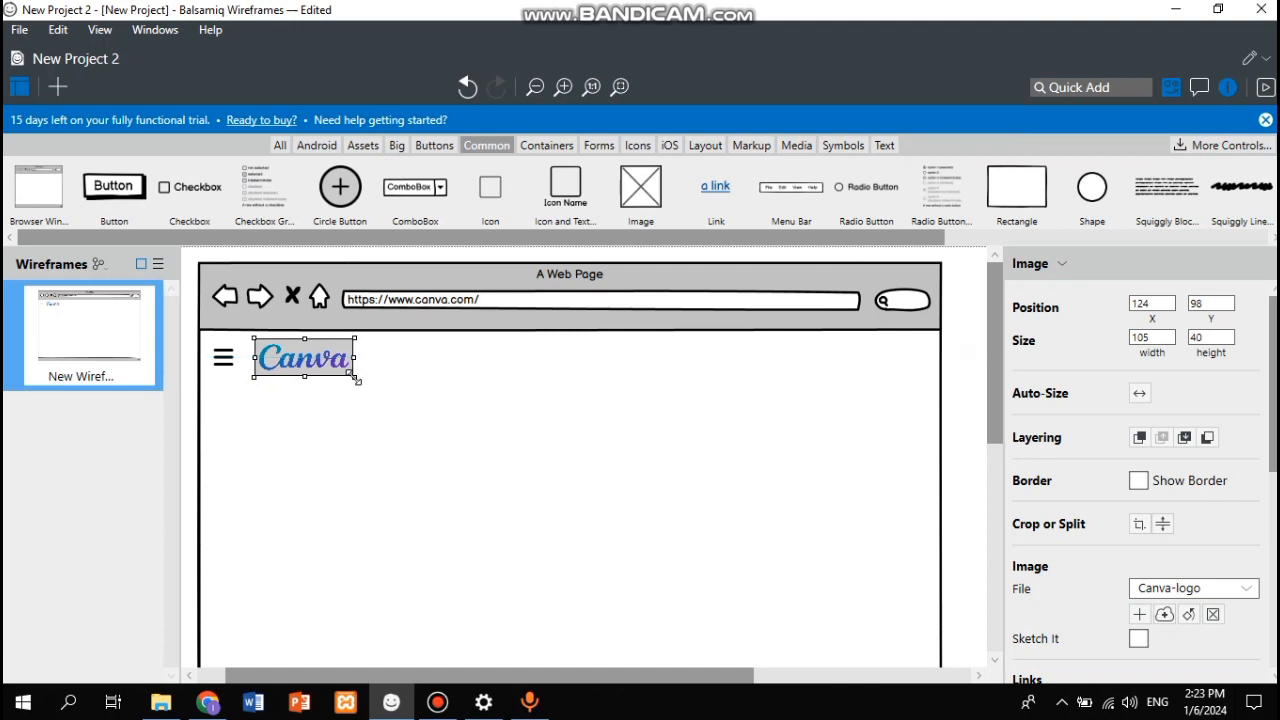
Step: Compare with the Canva home page in Chrome, and back in Balsamiq Wireframes reduce the logo to about 95 by 32 at about X 119, Y 102
click(208, 702)
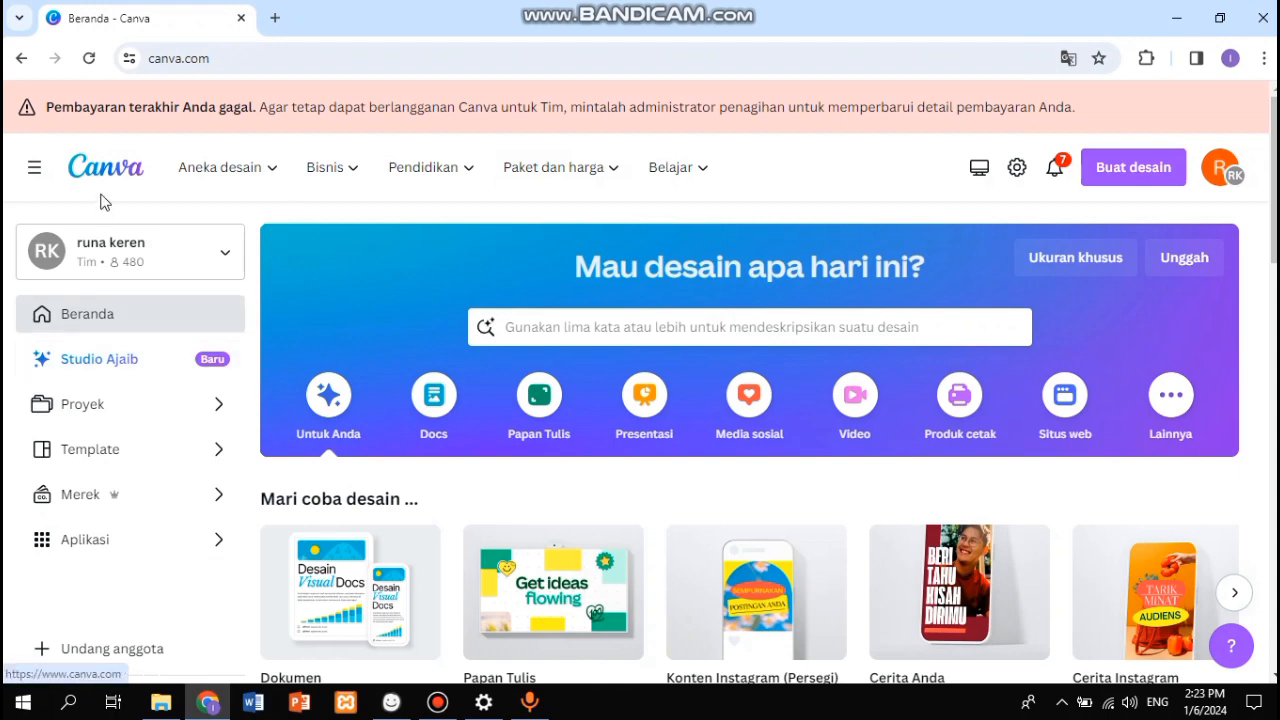
click(389, 707)
click(366, 392)
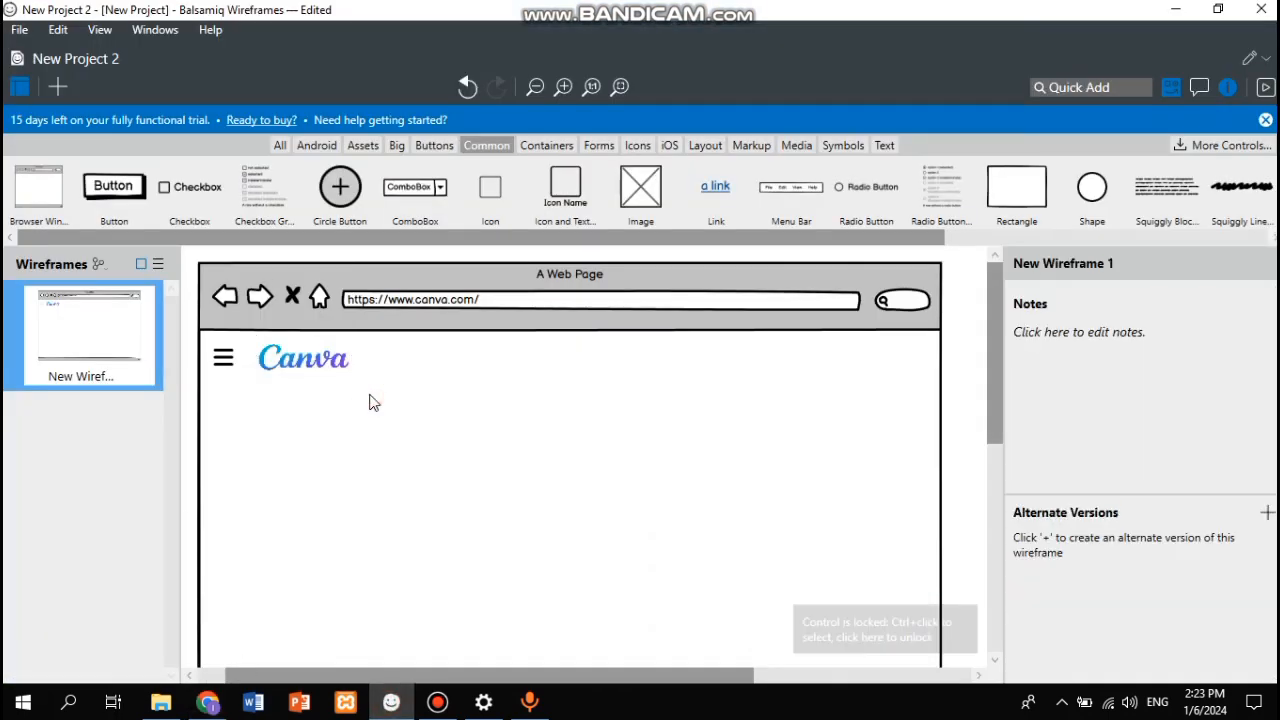
click(303, 360)
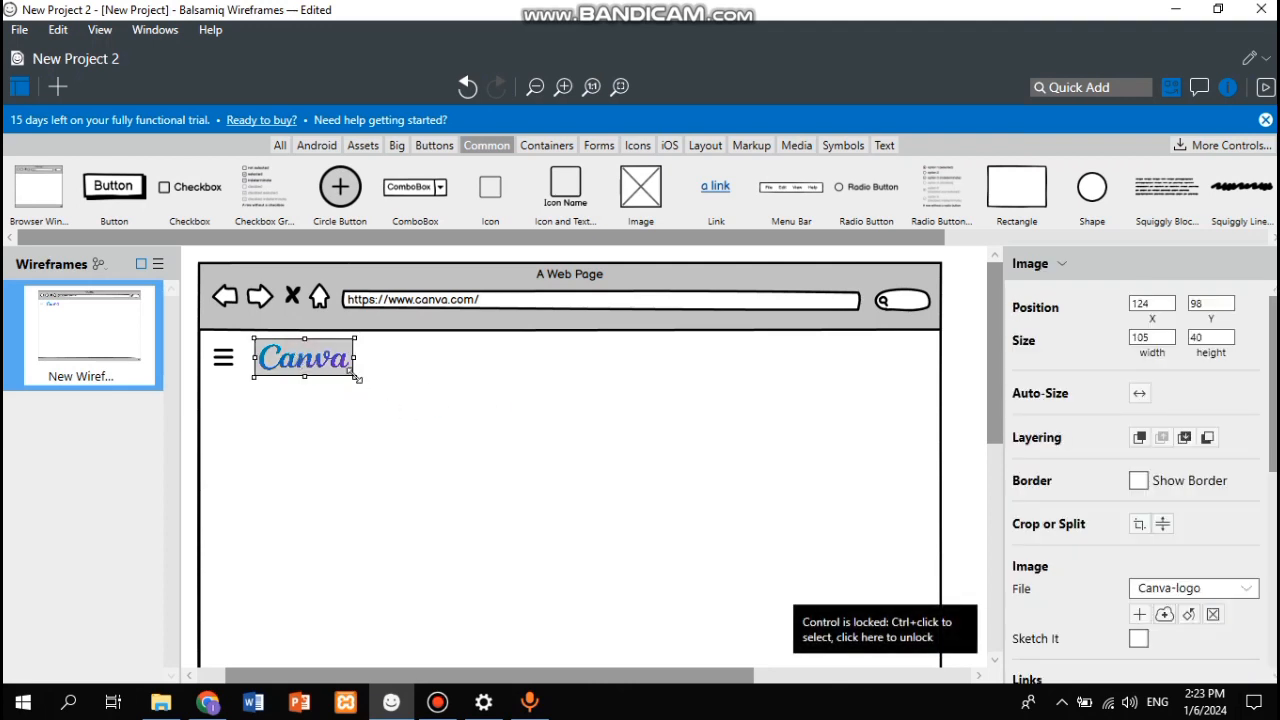
drag(356, 377, 325, 370)
click(418, 411)
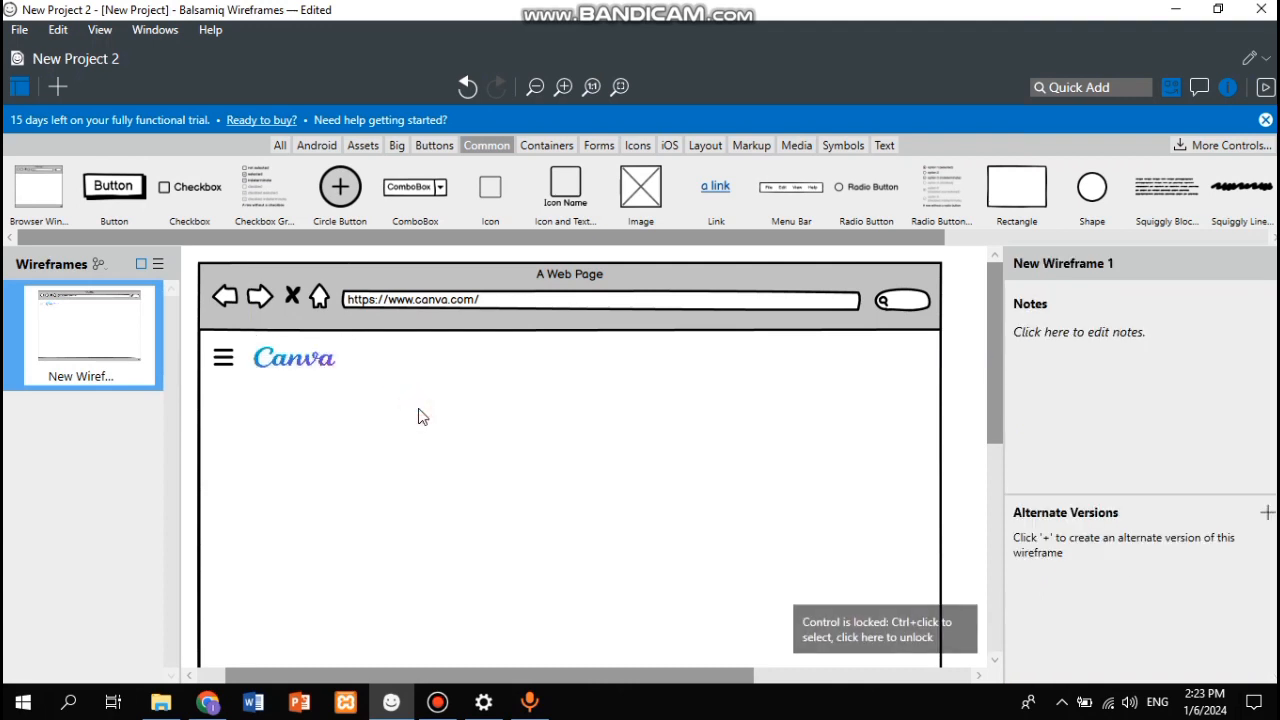
Step: Check the header menus of the Canva home page in Chrome, and back in Balsamiq Wireframes place a ComboBox beside the logo at about X 230, Y 106
click(207, 702)
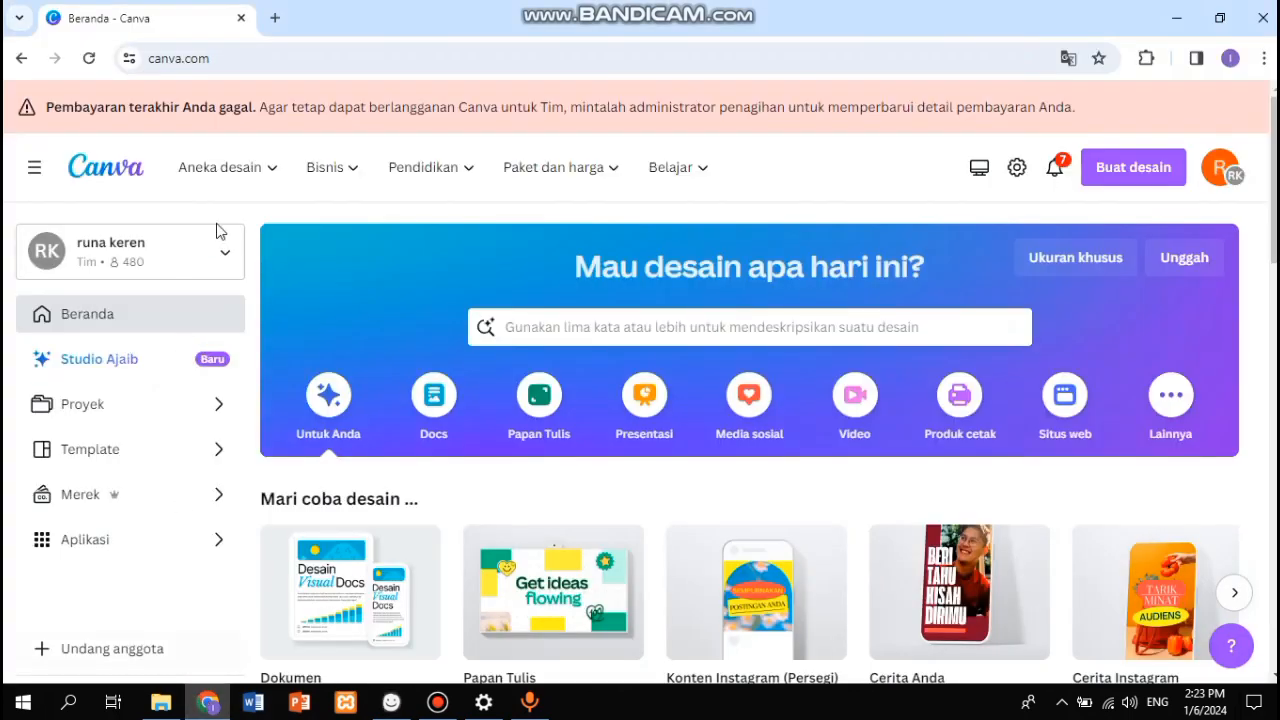
mouse_move(224, 187)
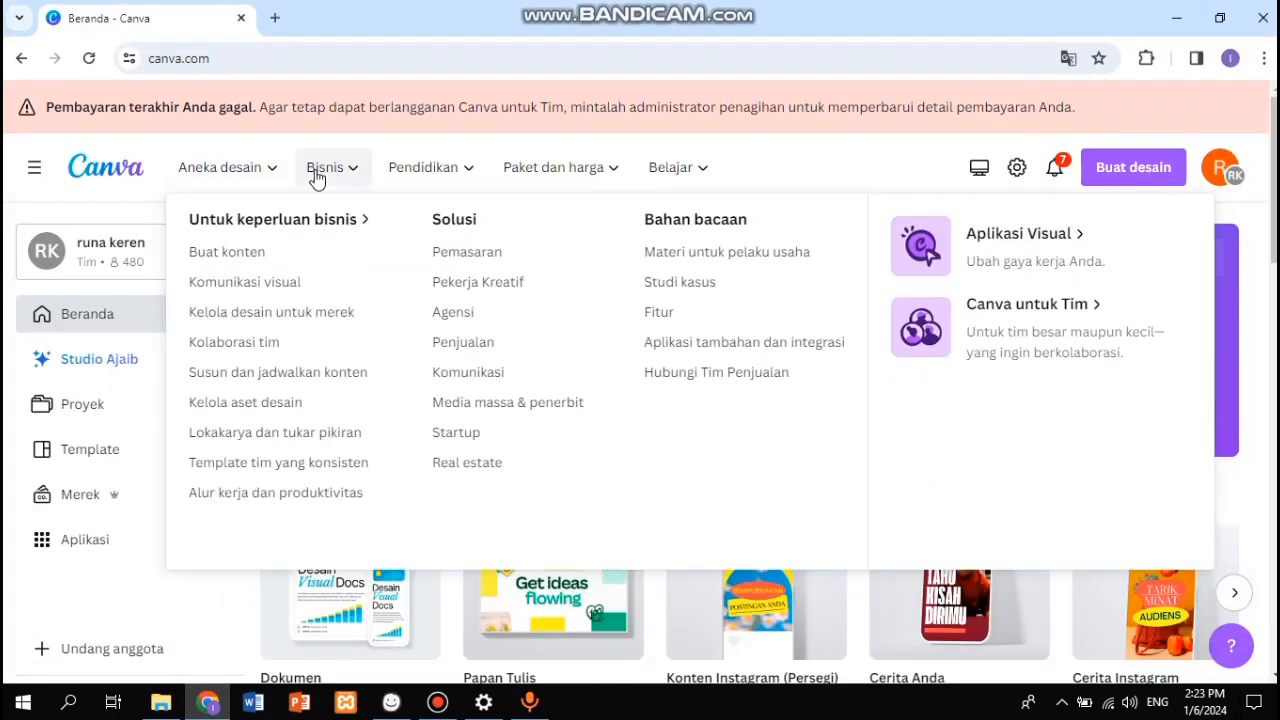
mouse_move(301, 172)
mouse_move(266, 184)
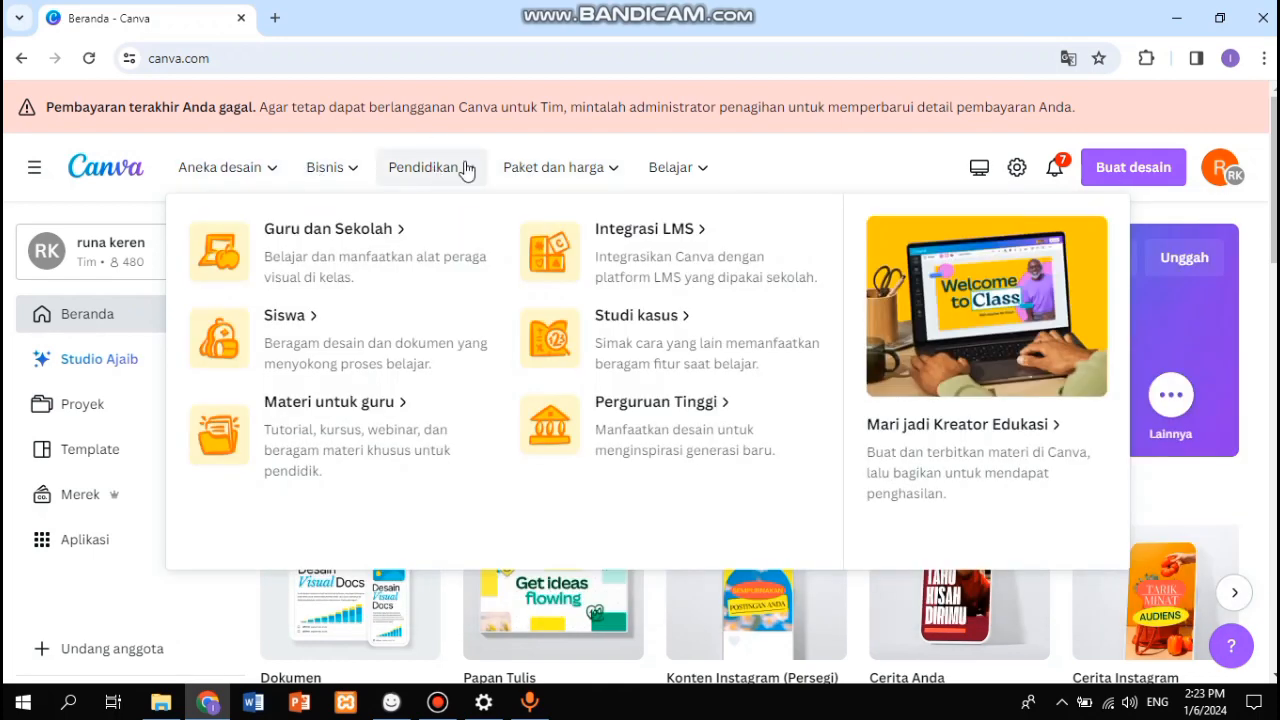
mouse_move(607, 165)
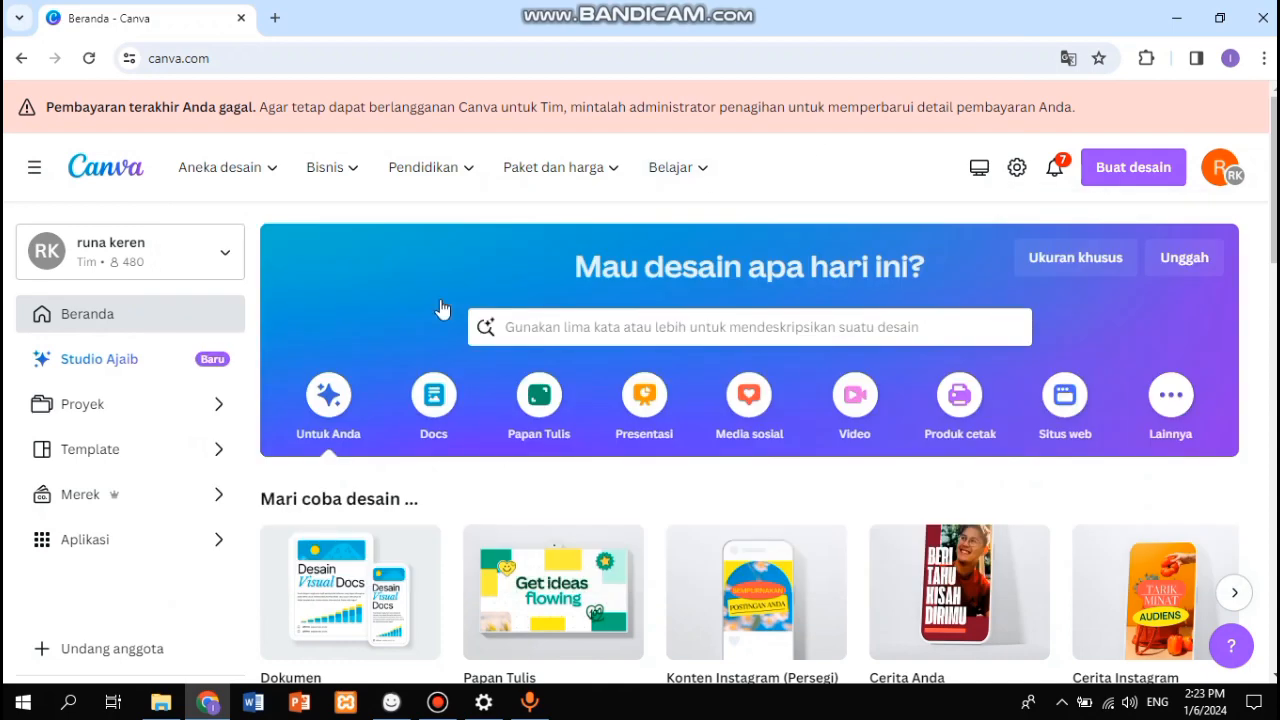
click(345, 702)
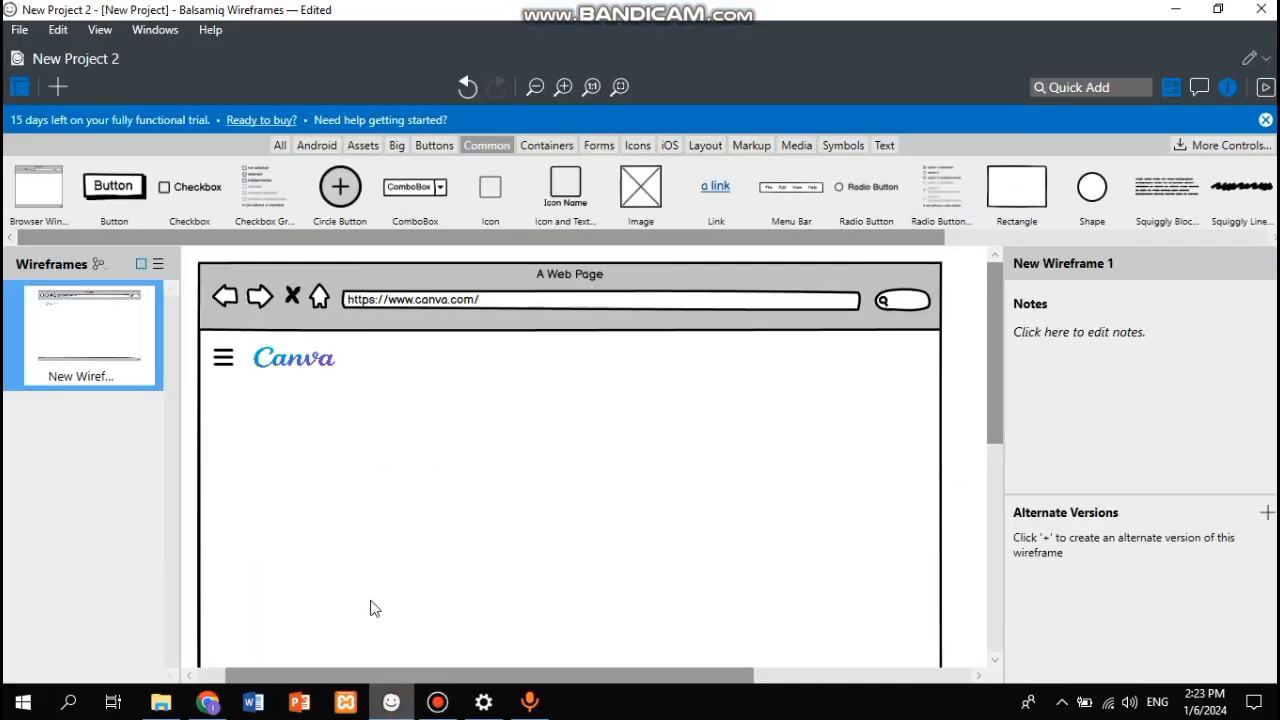
click(435, 145)
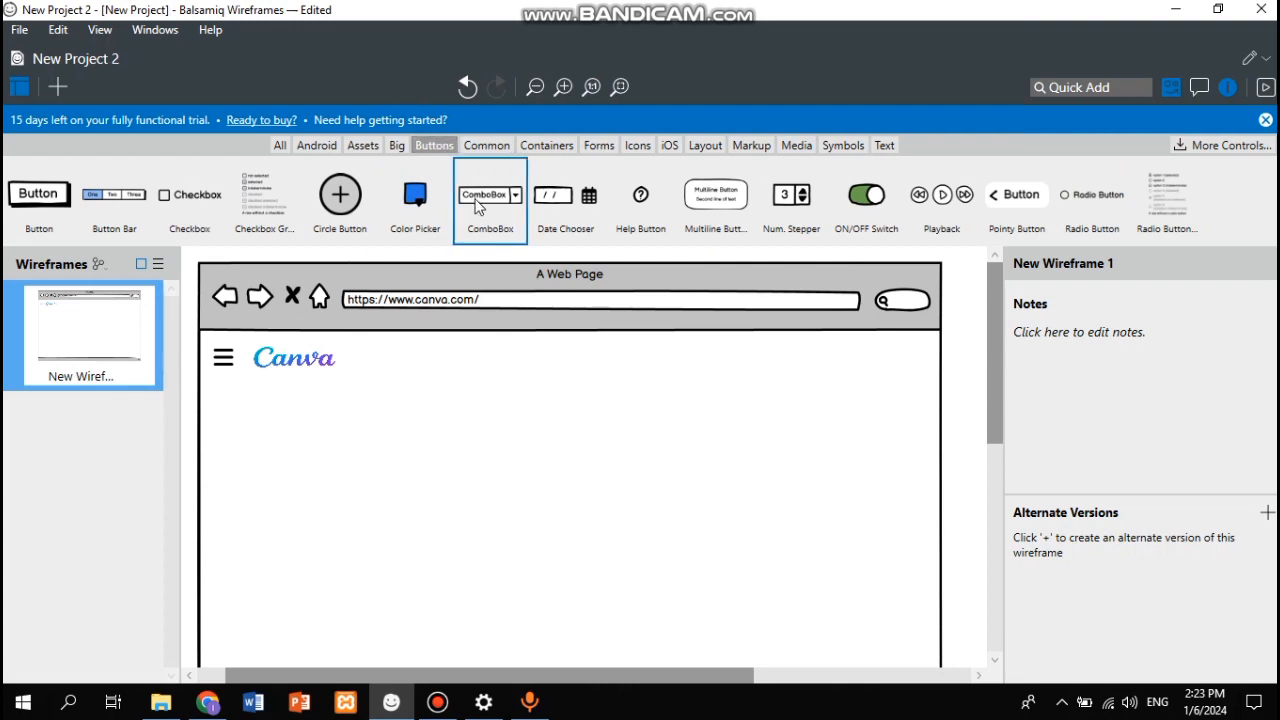
drag(481, 199, 387, 366)
Step: Label the combo box beside the logo "Aneka Desain"
double_click(389, 368)
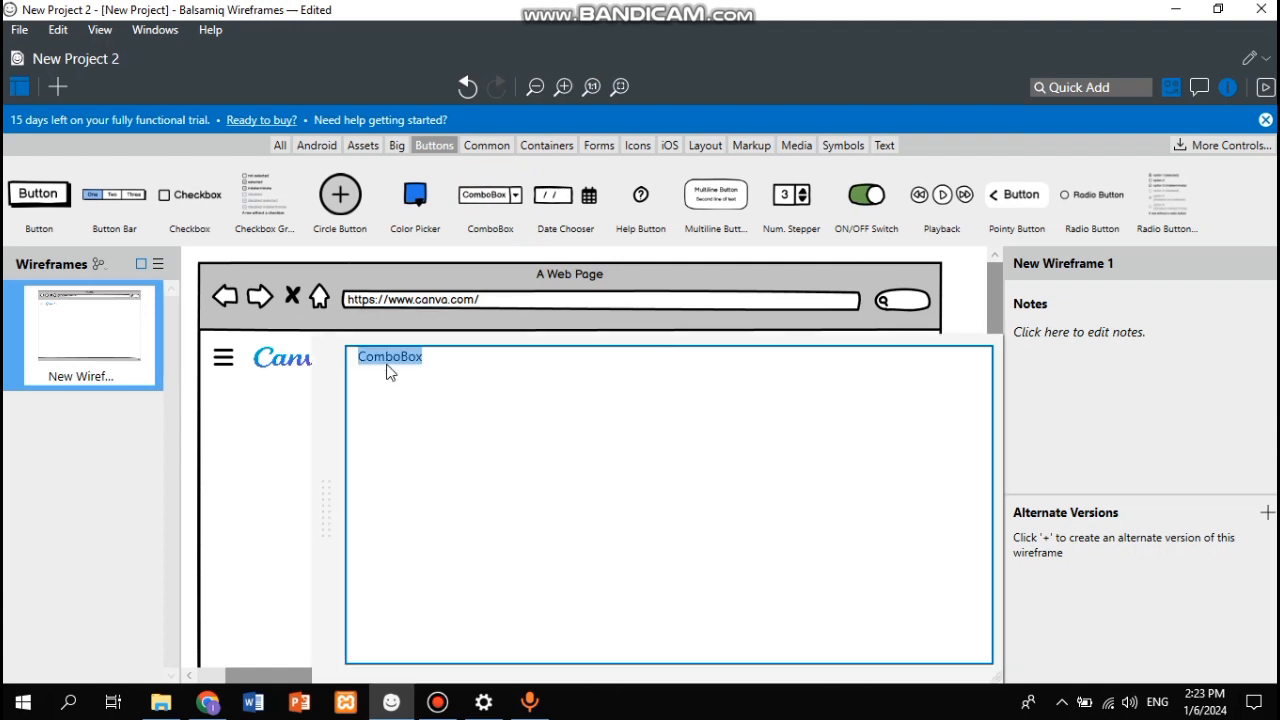
text(A)
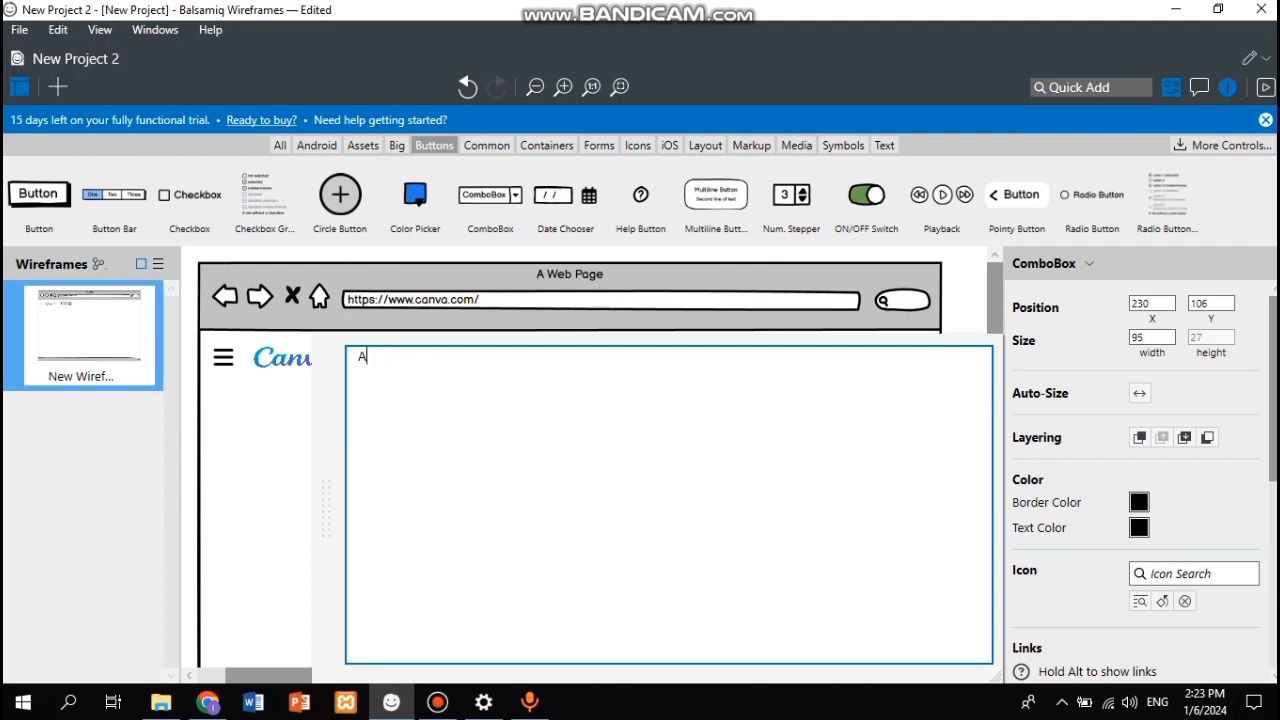
text(neka Desain)
key(Return)
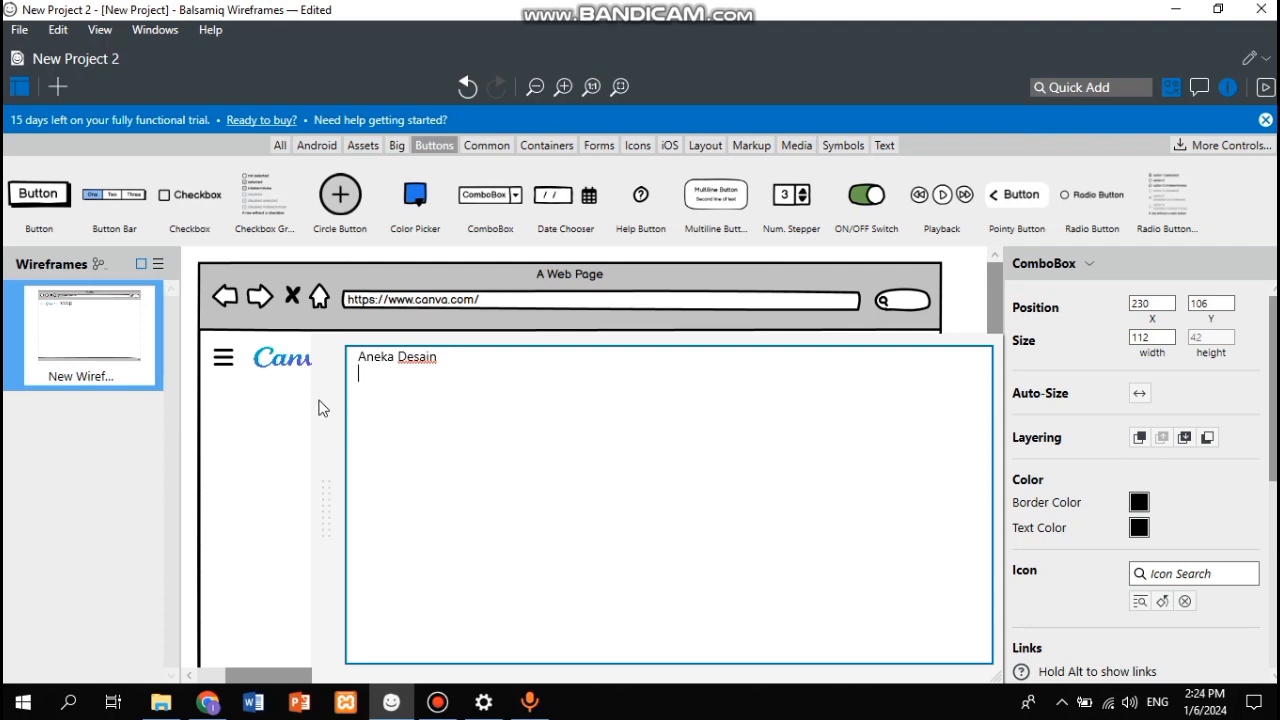
key(BackSpace)
click(261, 423)
Step: Shrink the Canva logo image to about 85 wide and 31 high
click(360, 390)
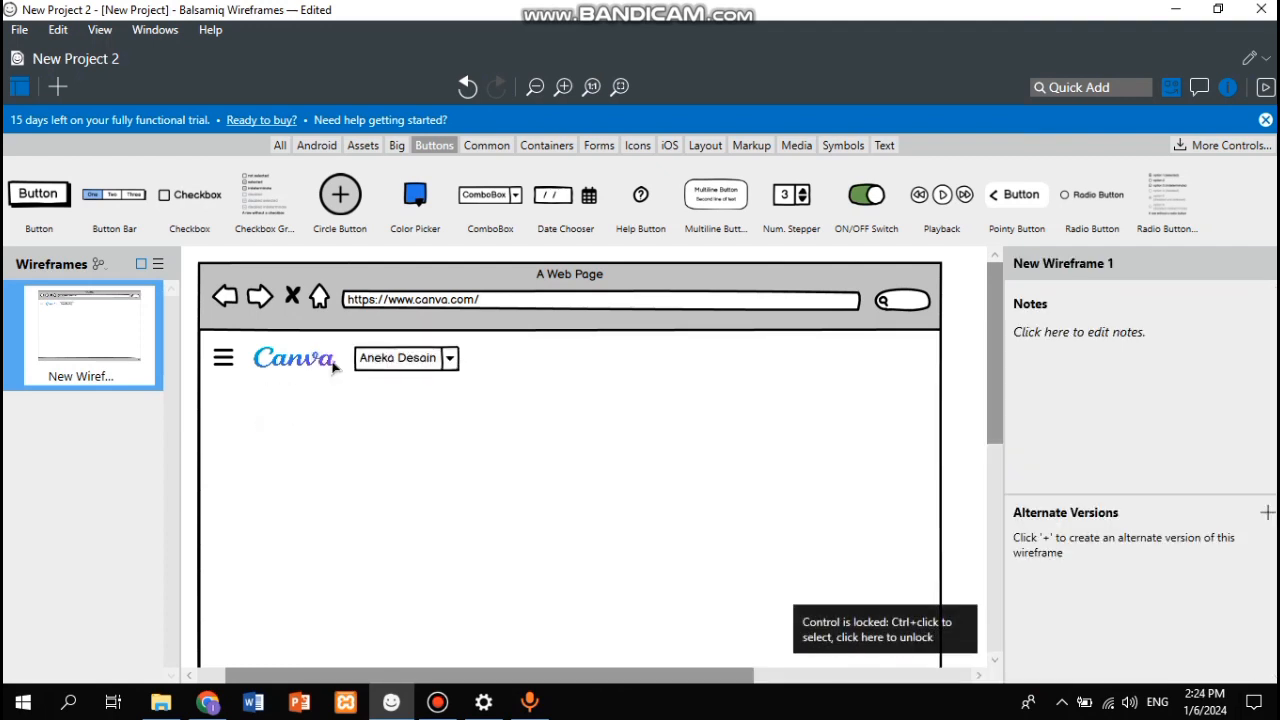
click(328, 364)
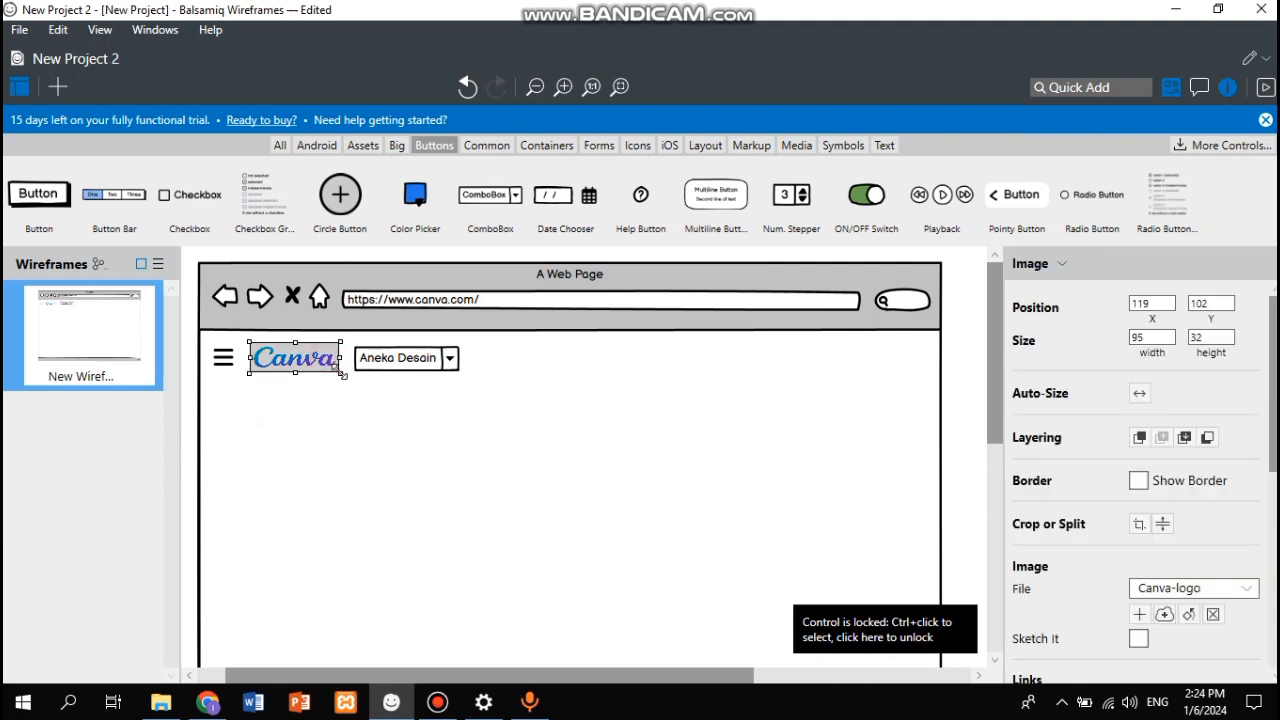
drag(340, 372, 333, 375)
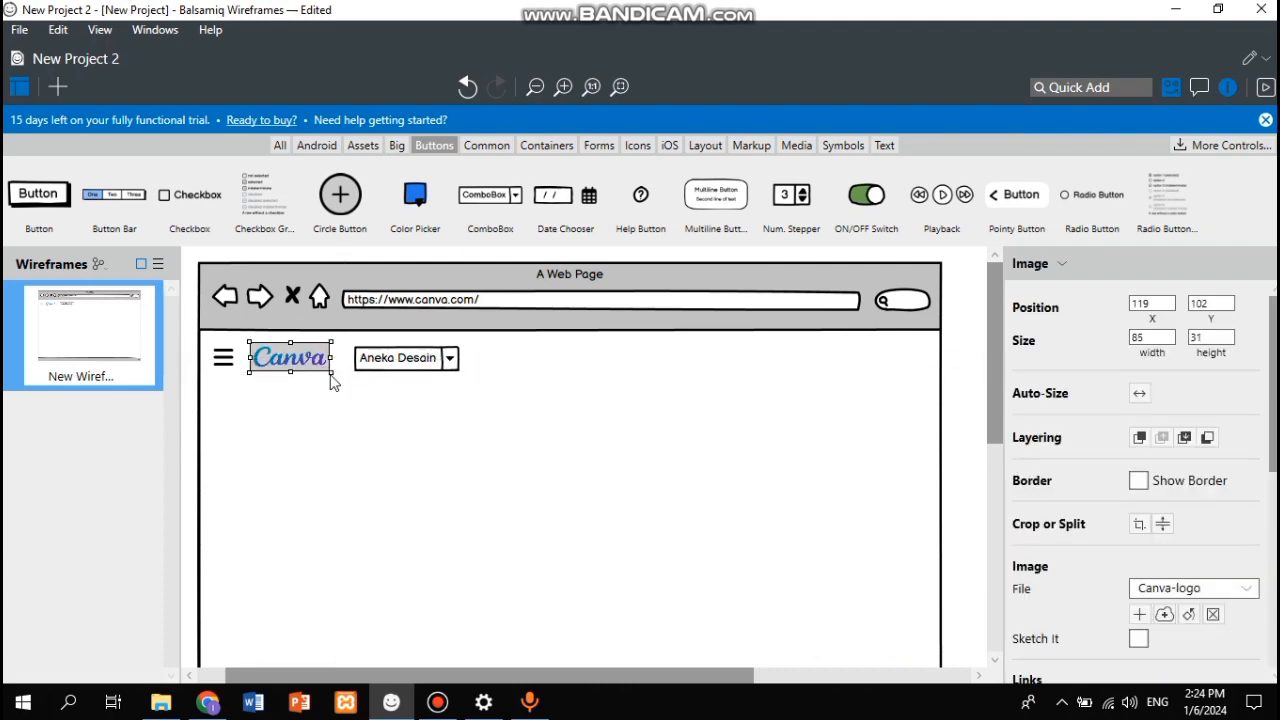
Step: Duplicate the Aneka Desain combo box directly beside it at about X 330, Y 104, and label the copy "Bisnis" as on the Canva page
click(381, 369)
drag(410, 369, 494, 369)
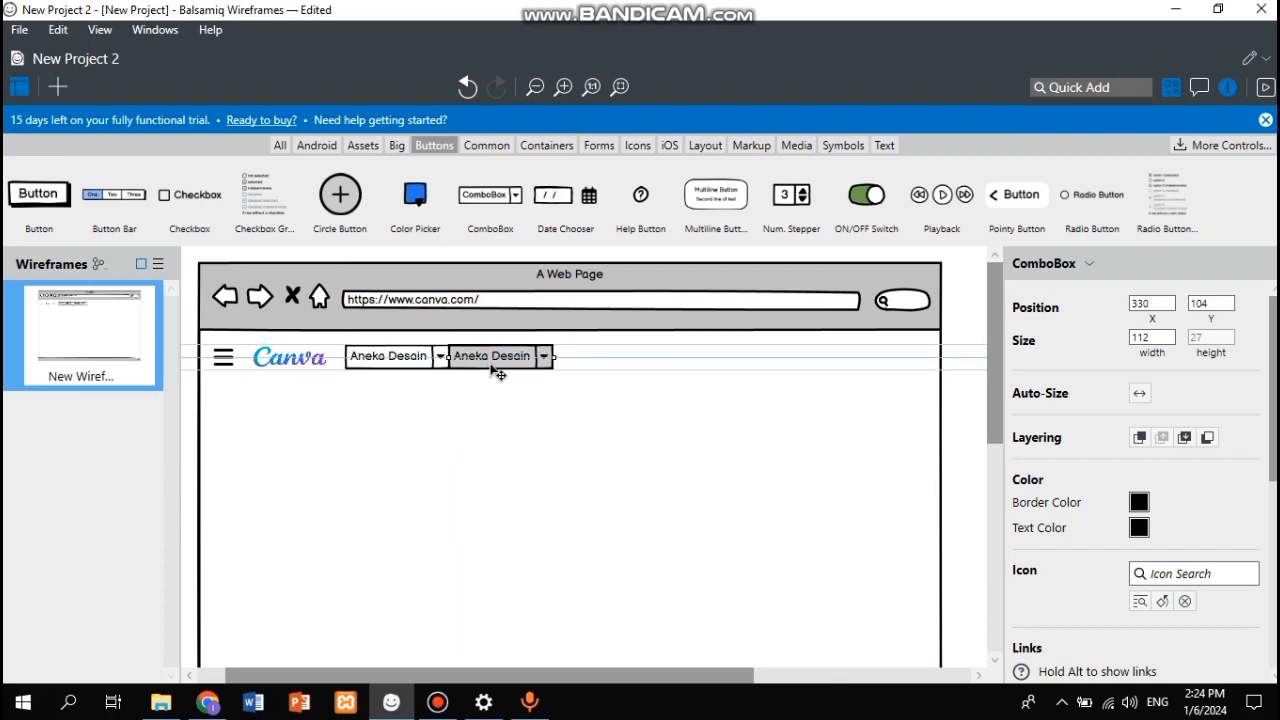
click(207, 704)
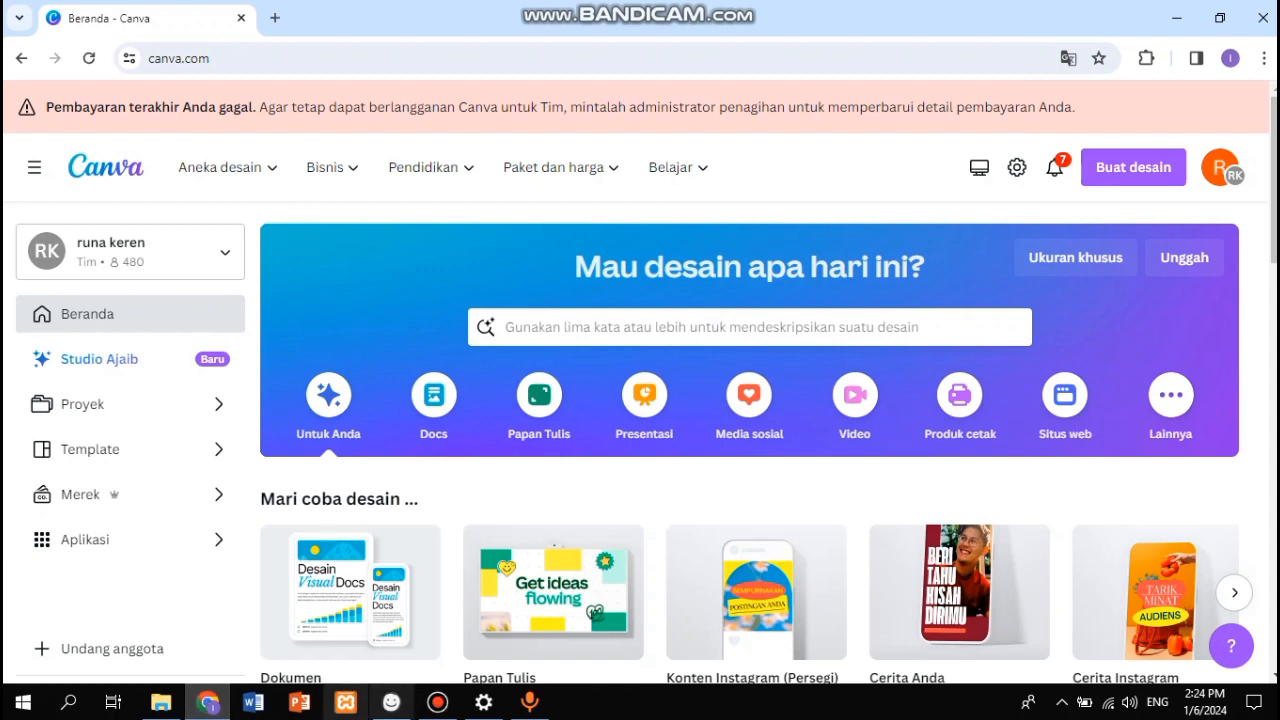
click(390, 705)
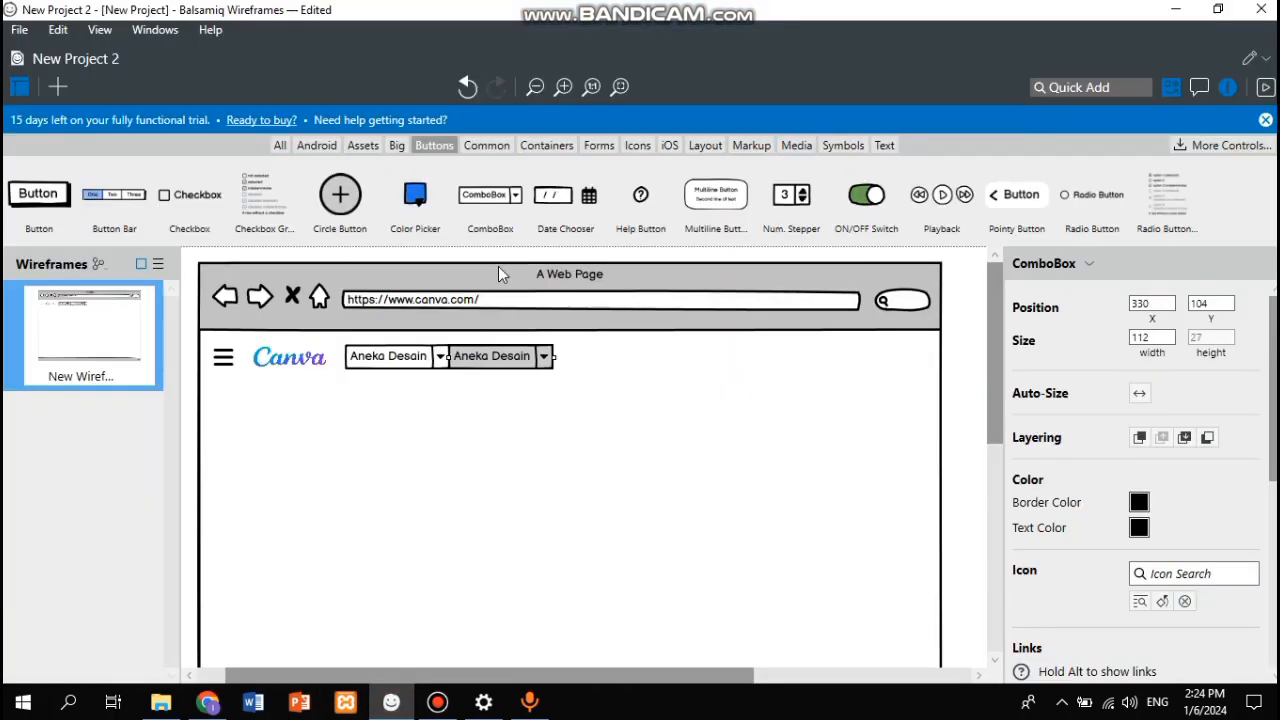
double_click(495, 356)
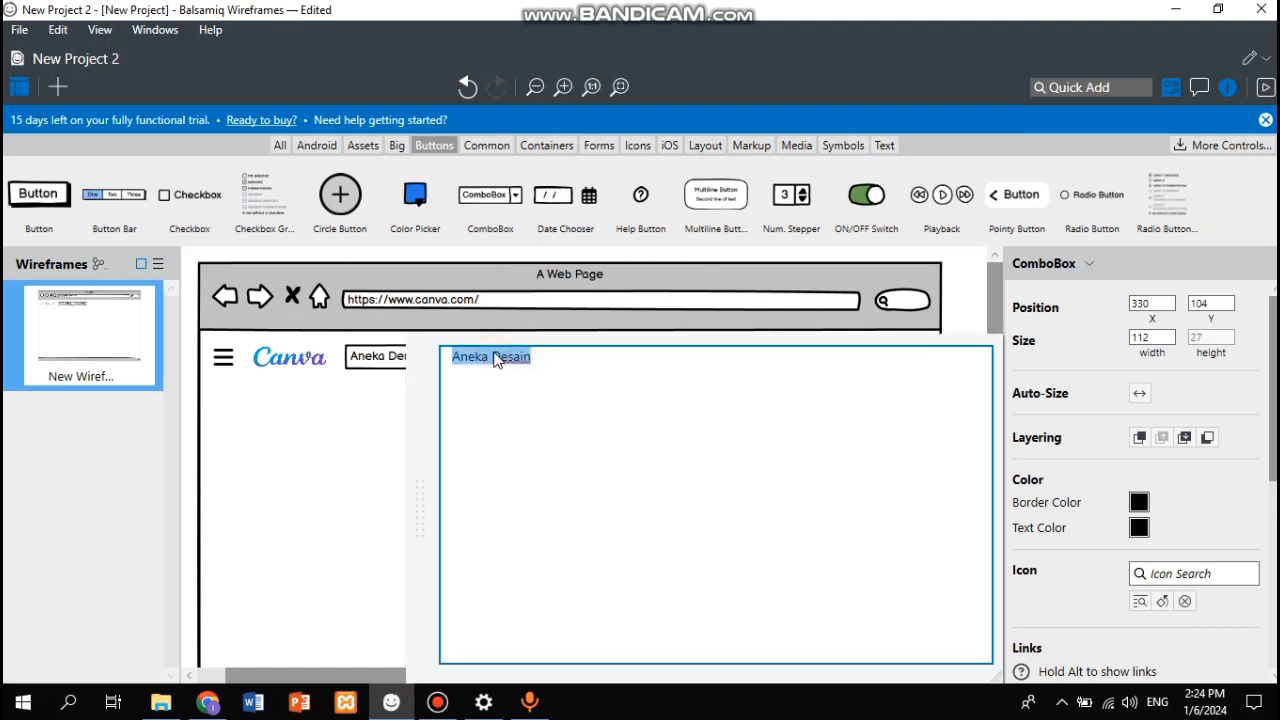
text(Bi)
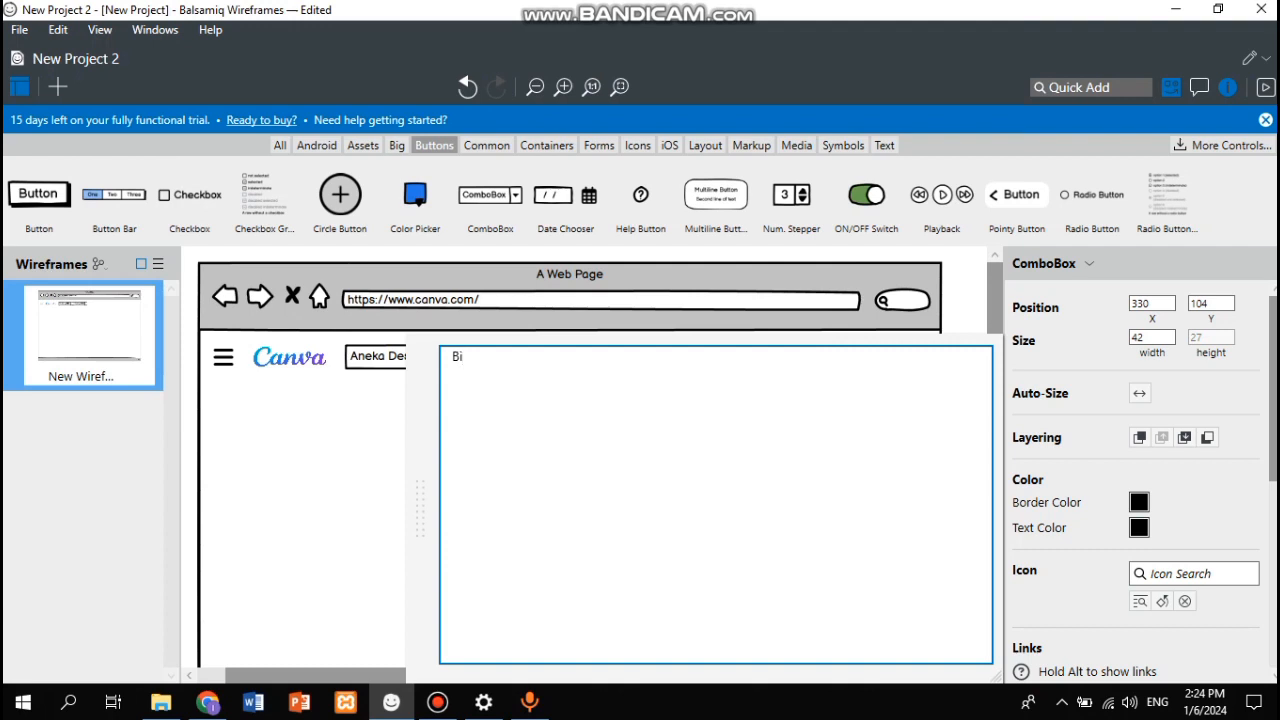
text(snis)
click(337, 427)
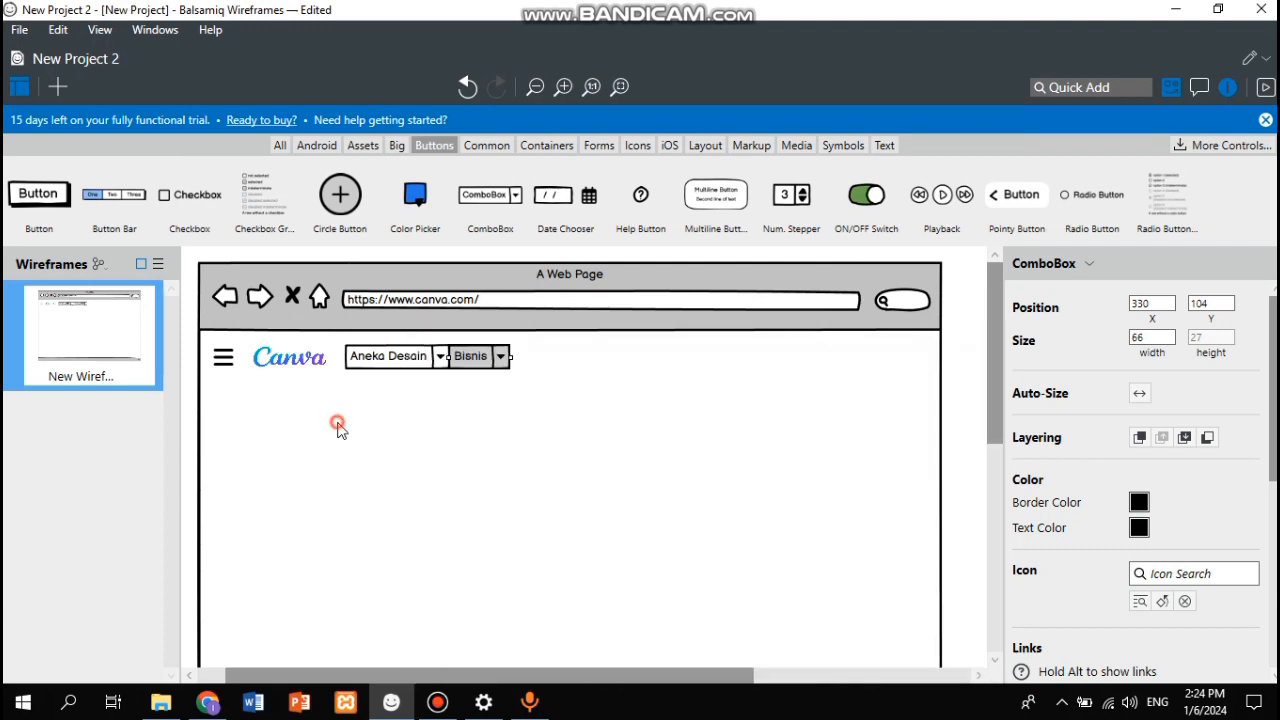
Step: Duplicate the Bisnis combo box directly beside it at X 394, Y 104, and label the copy "Pendidikan" as on the Canva page
click(481, 377)
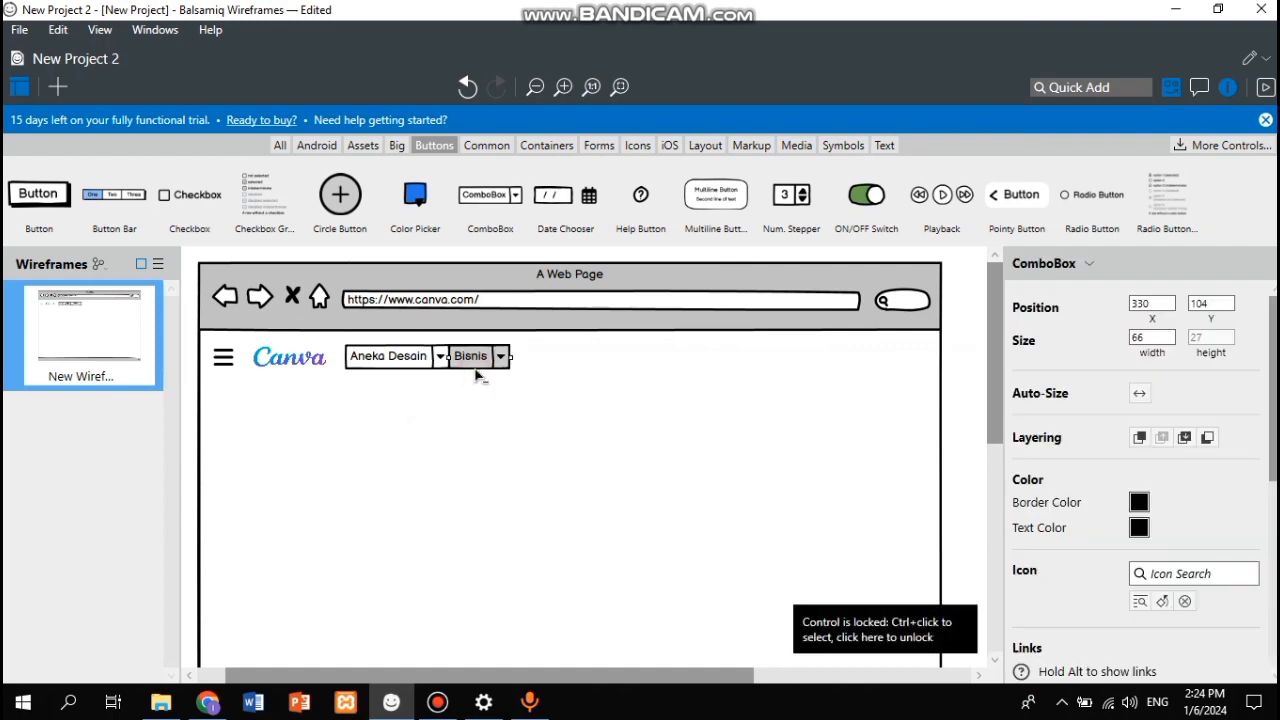
drag(476, 372, 545, 352)
double_click(545, 356)
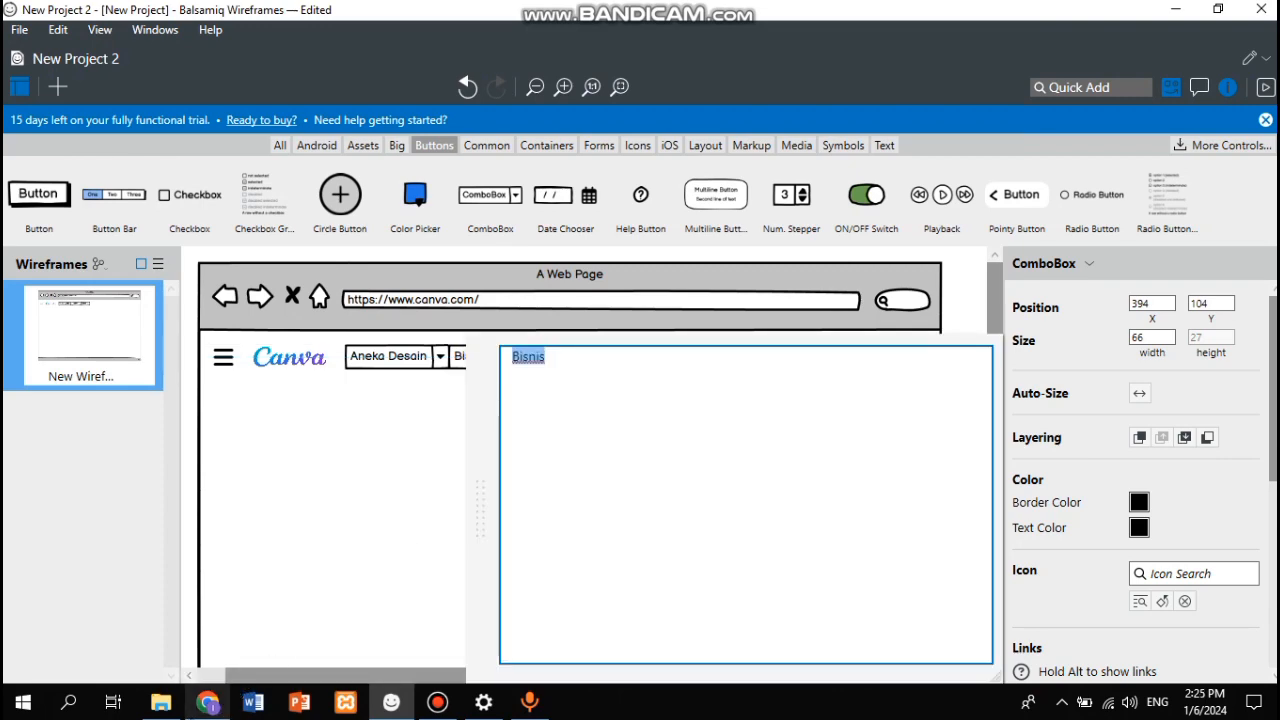
click(207, 703)
click(207, 703)
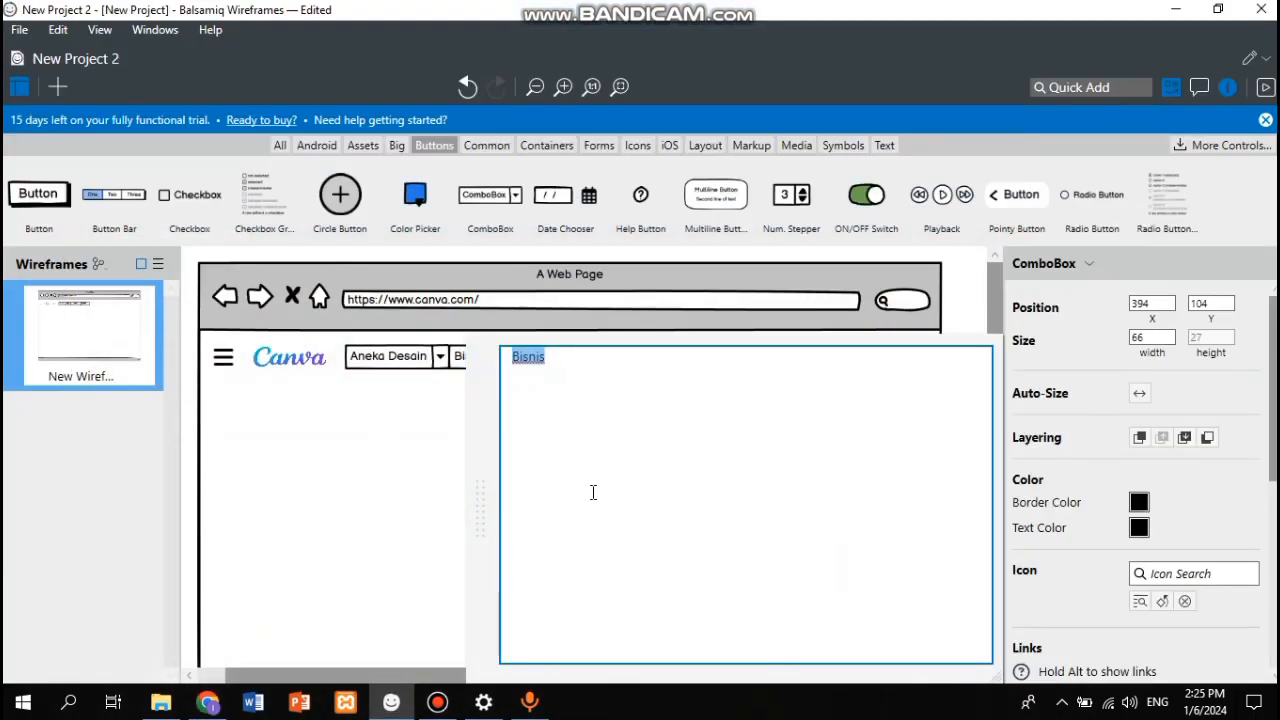
text(Pendid)
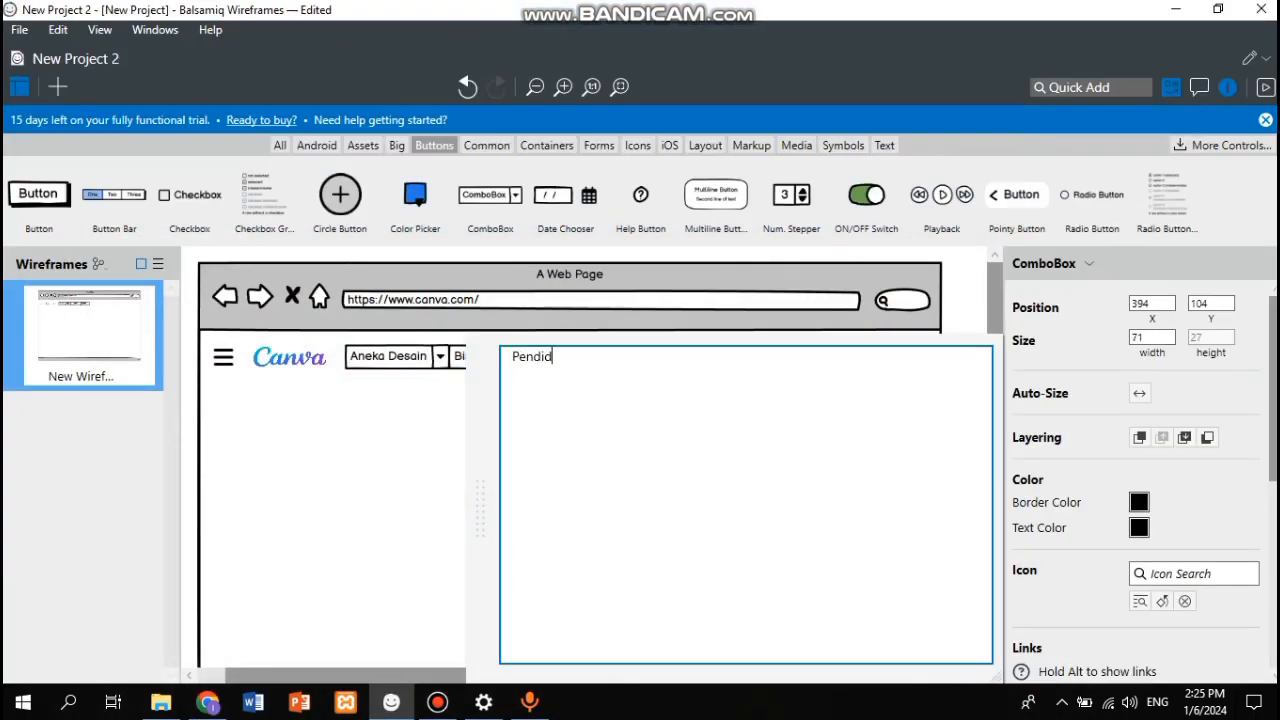
text(ikan)
click(403, 485)
Step: Paste another Bisnis combo box, place it beside Pendidikan at X 489, Y 104, and label it "Paket dan harga"
key(ctrl+v)
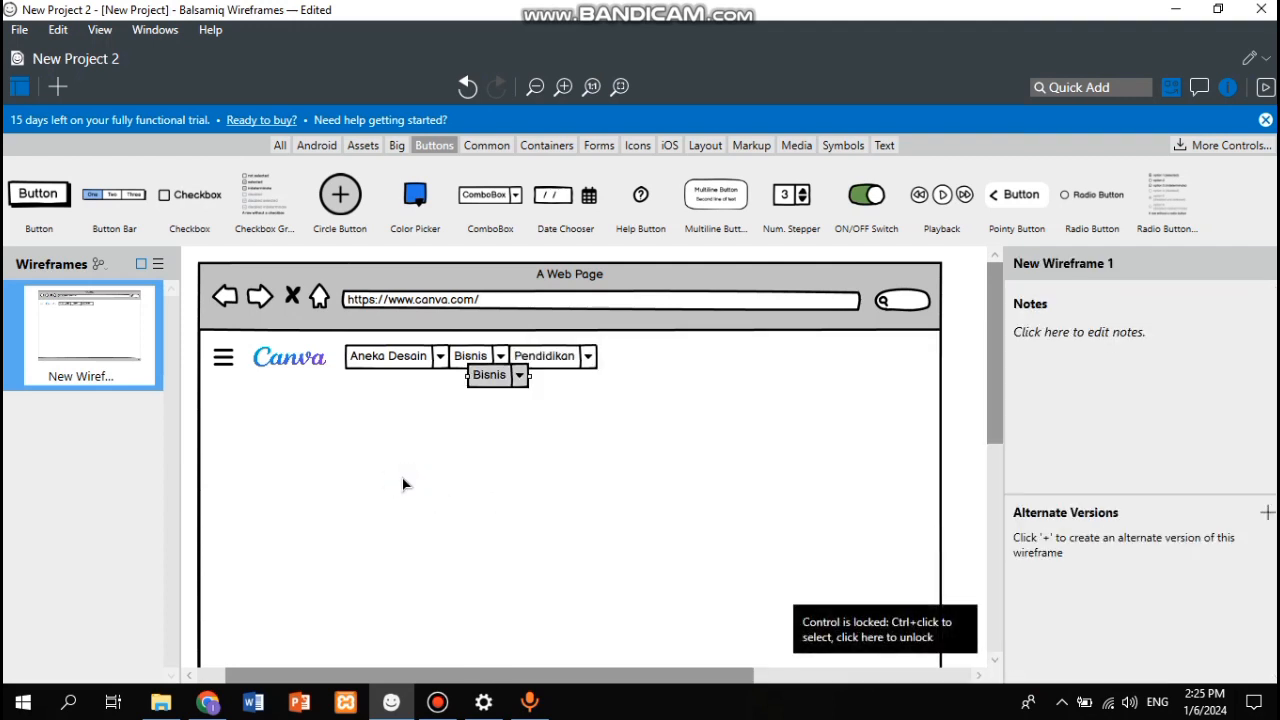
click(490, 382)
click(492, 386)
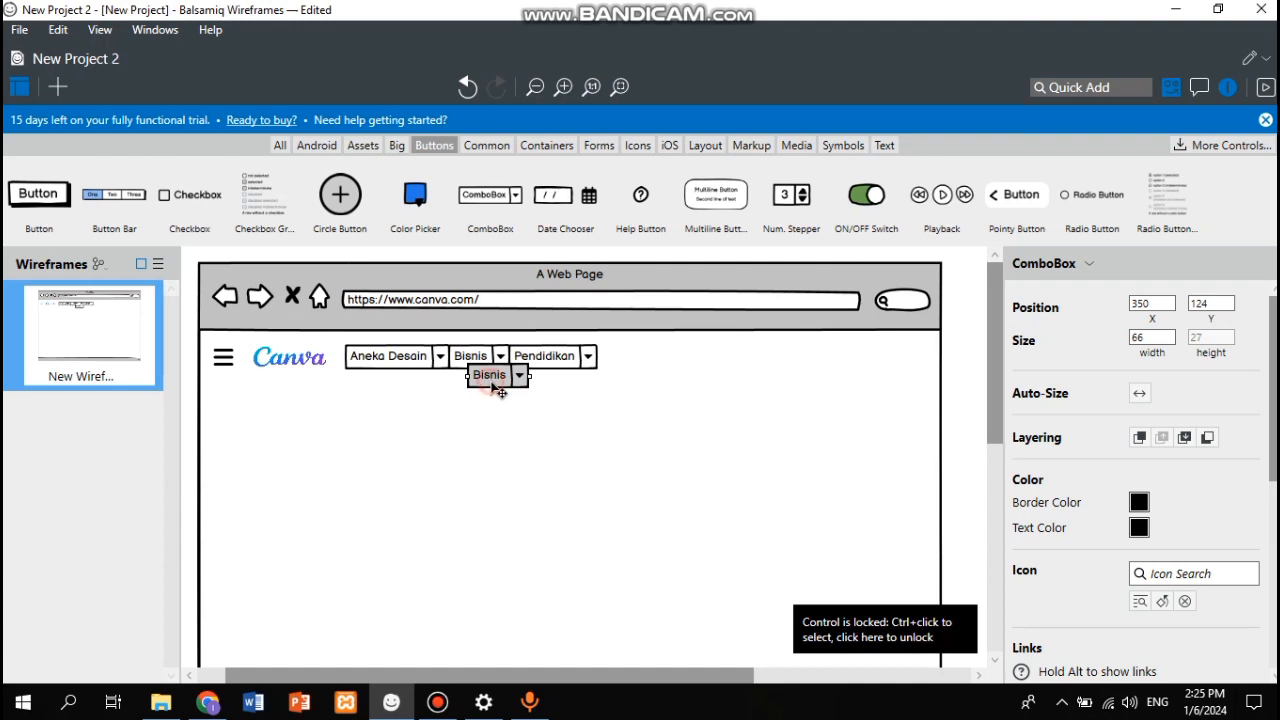
drag(498, 391, 624, 364)
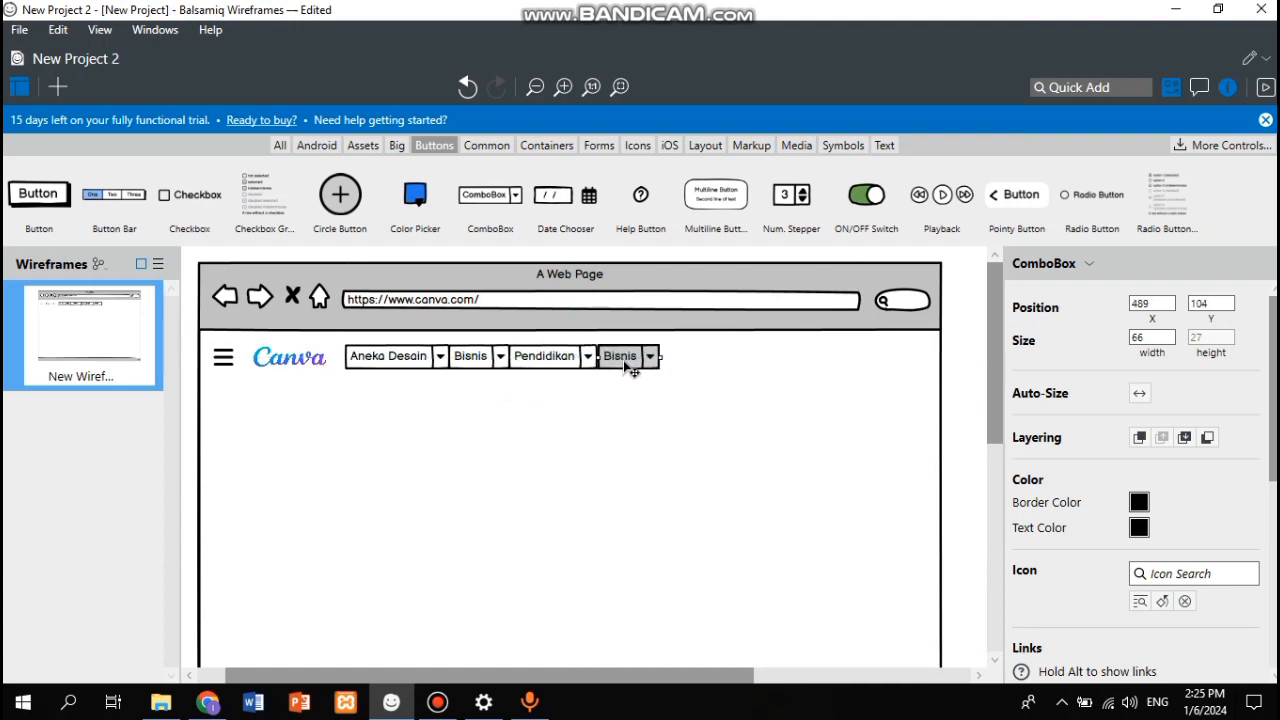
double_click(623, 360)
text(Pa)
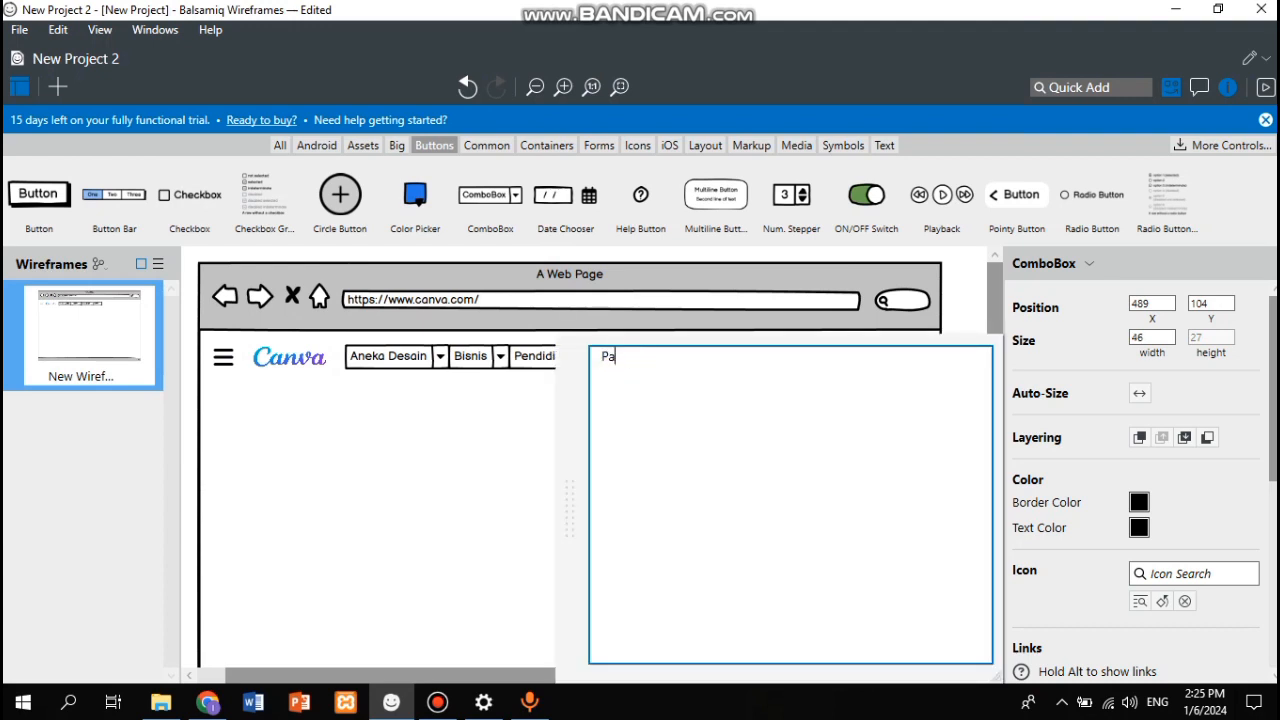
text(ket dan harga)
click(516, 410)
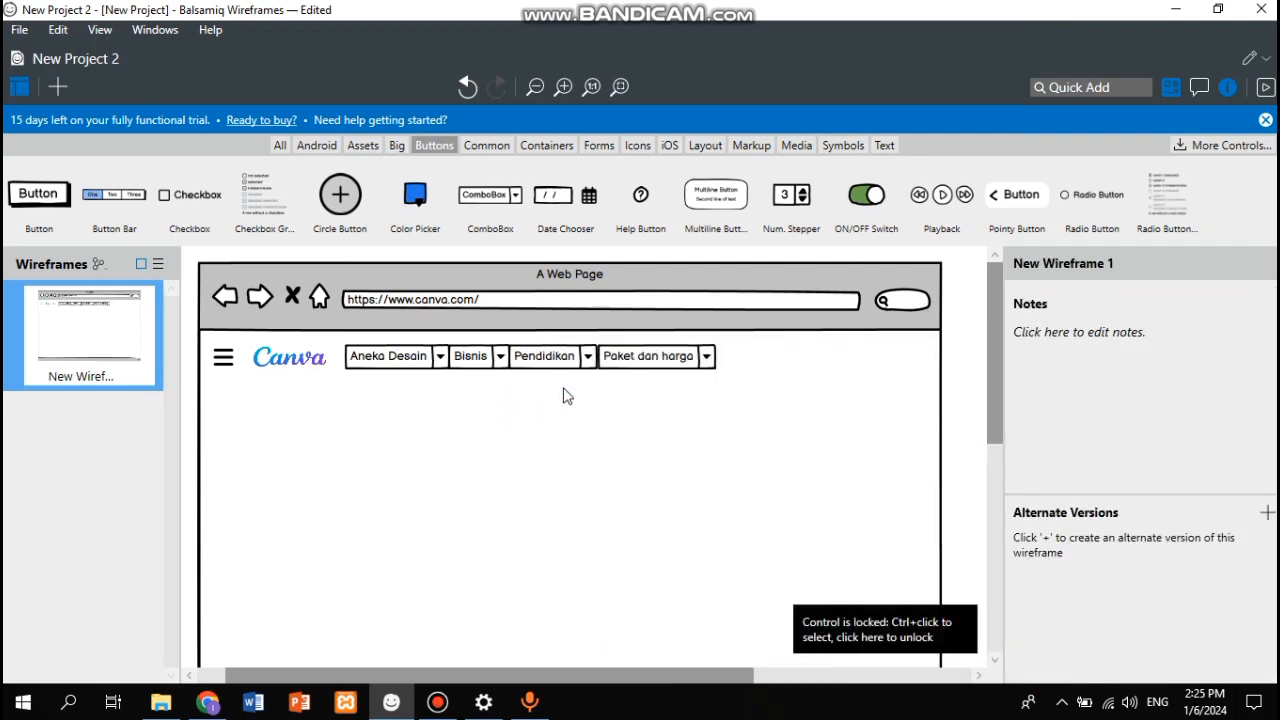
Step: Duplicate the Paket dan harga combo box directly beside it at X 615, Y 104, and label the copy "Belajar"
click(637, 369)
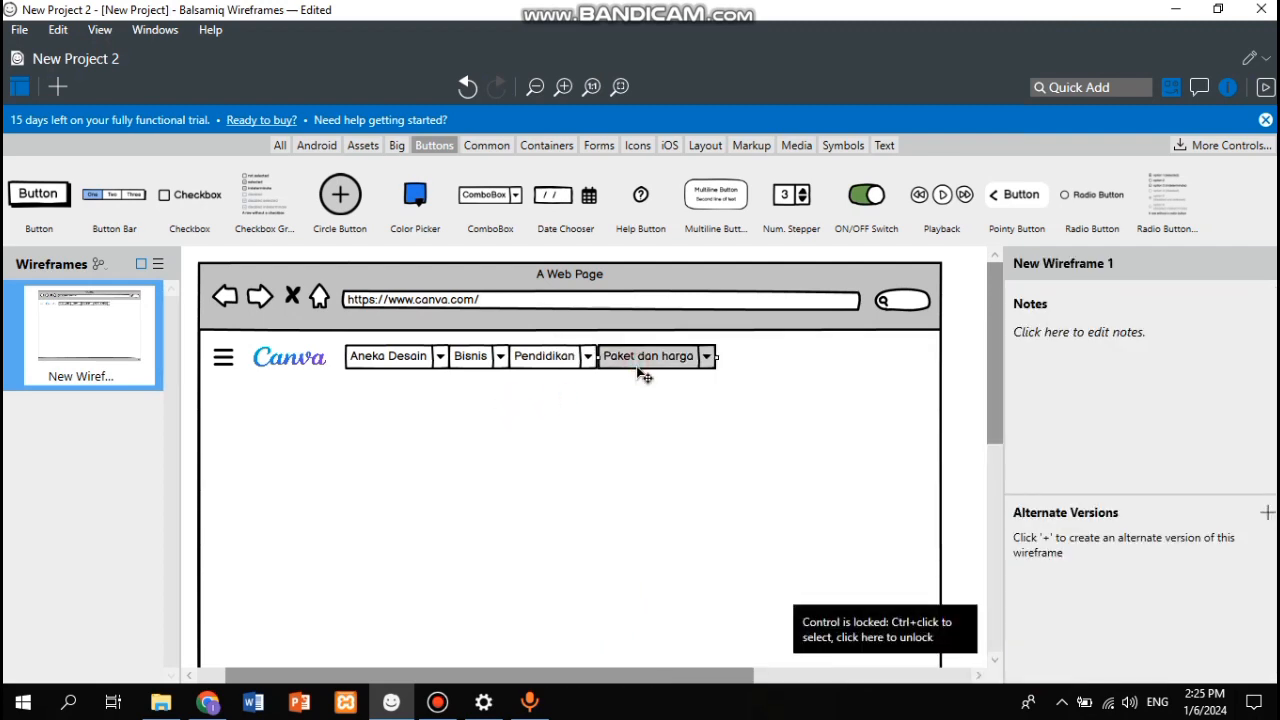
drag(637, 371, 747, 356)
double_click(747, 357)
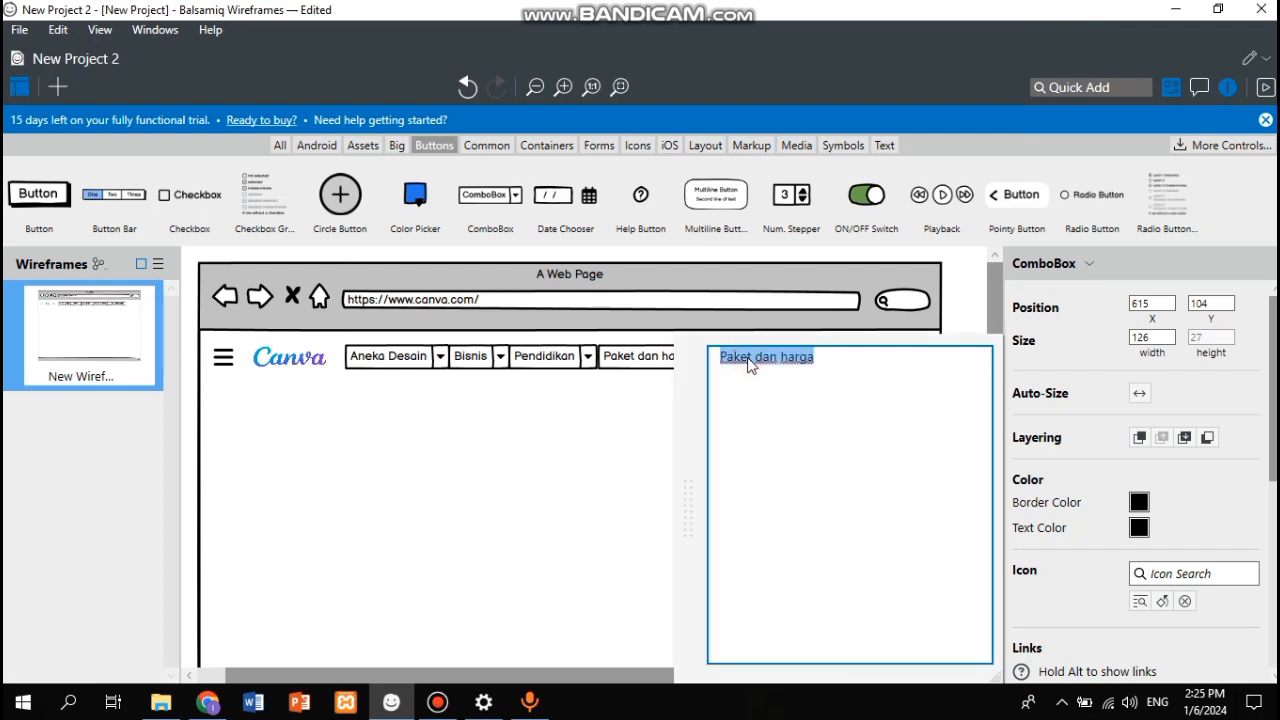
text(Belajar)
click(655, 386)
click(723, 388)
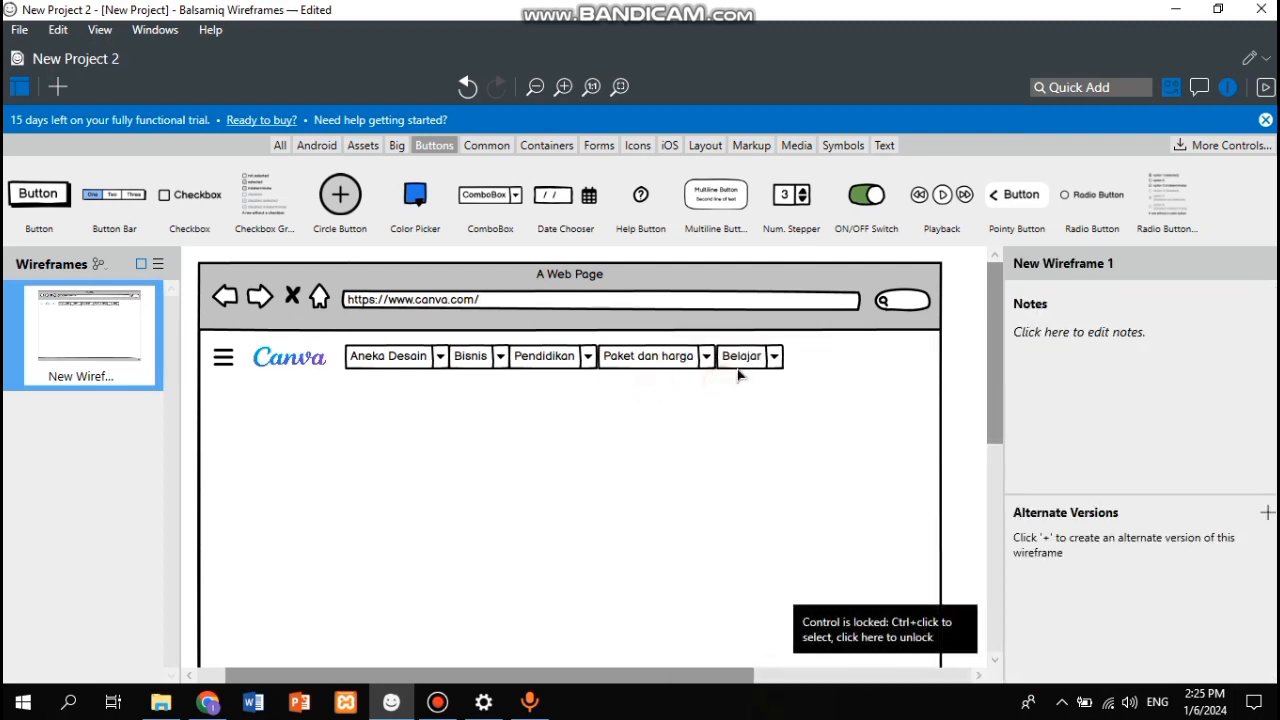
Step: Nudge the Belajar combo box toward Paket dan harga so it sits at X 614, Y 104
click(737, 364)
key(Left)
key(Left)
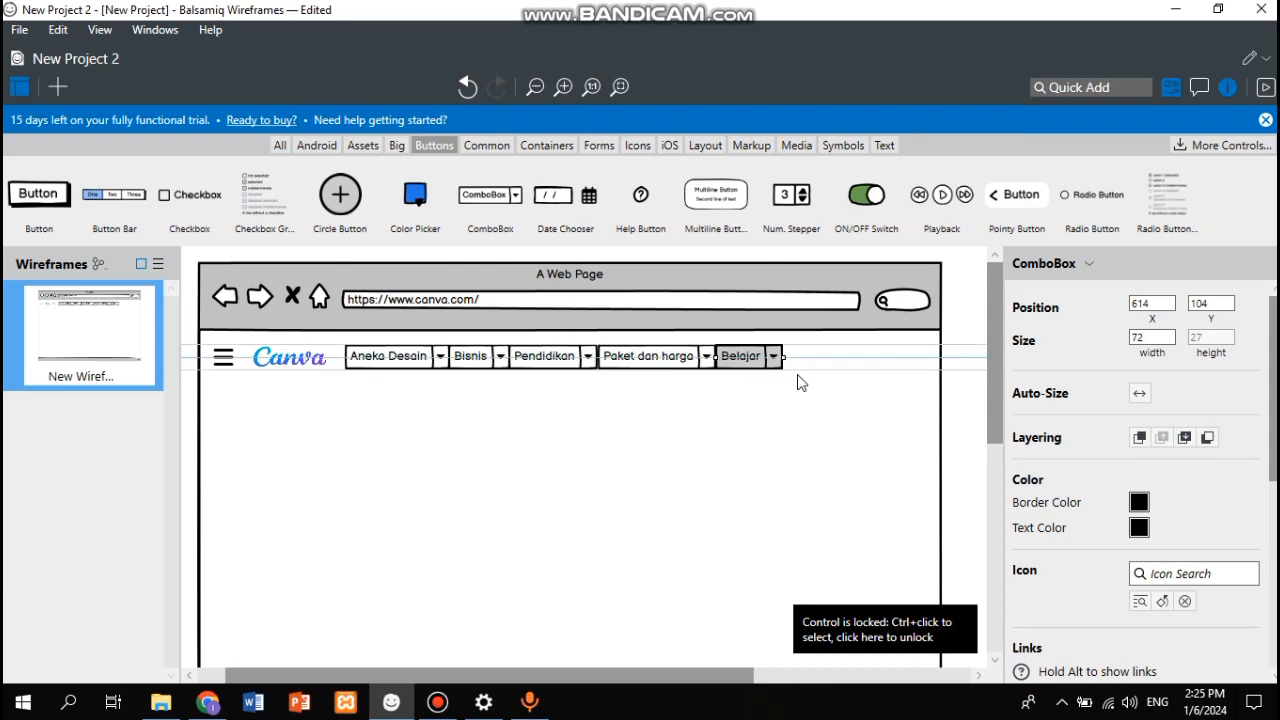
click(478, 530)
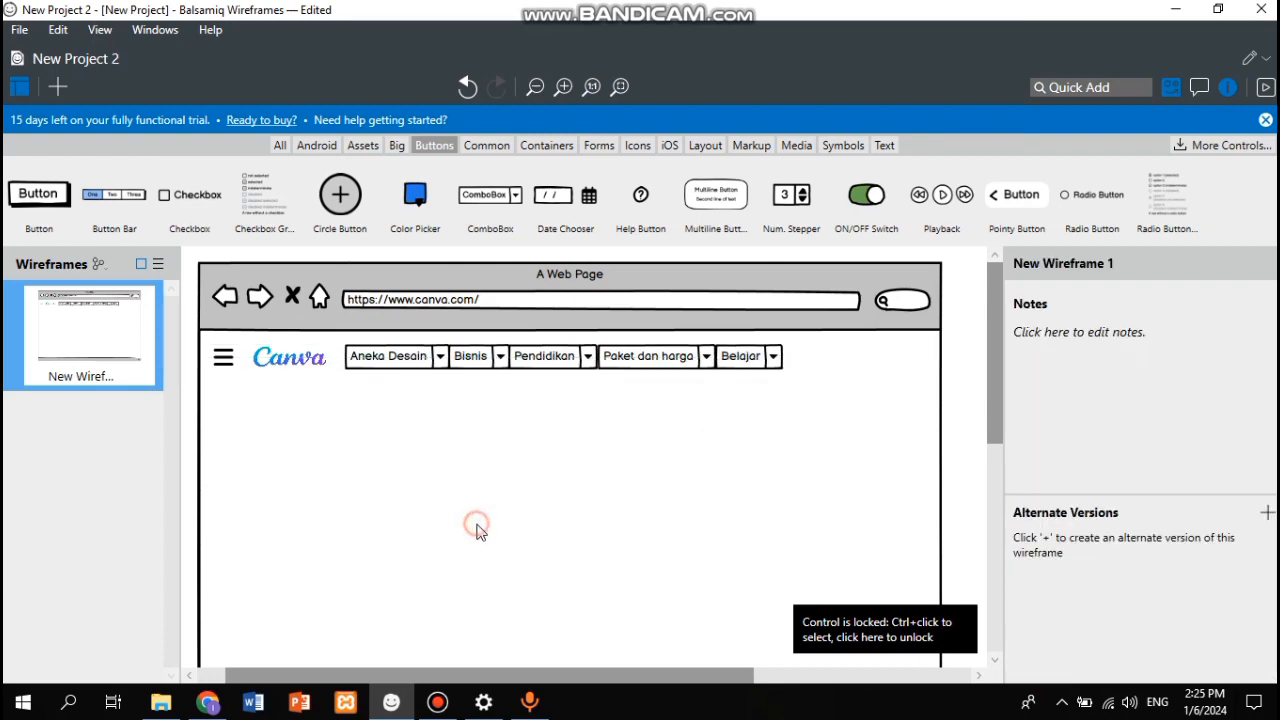
Step: Check the Canva home page's header menus in Chrome against the wireframe's combo boxes, and return to Balsamiq Wireframes
click(218, 706)
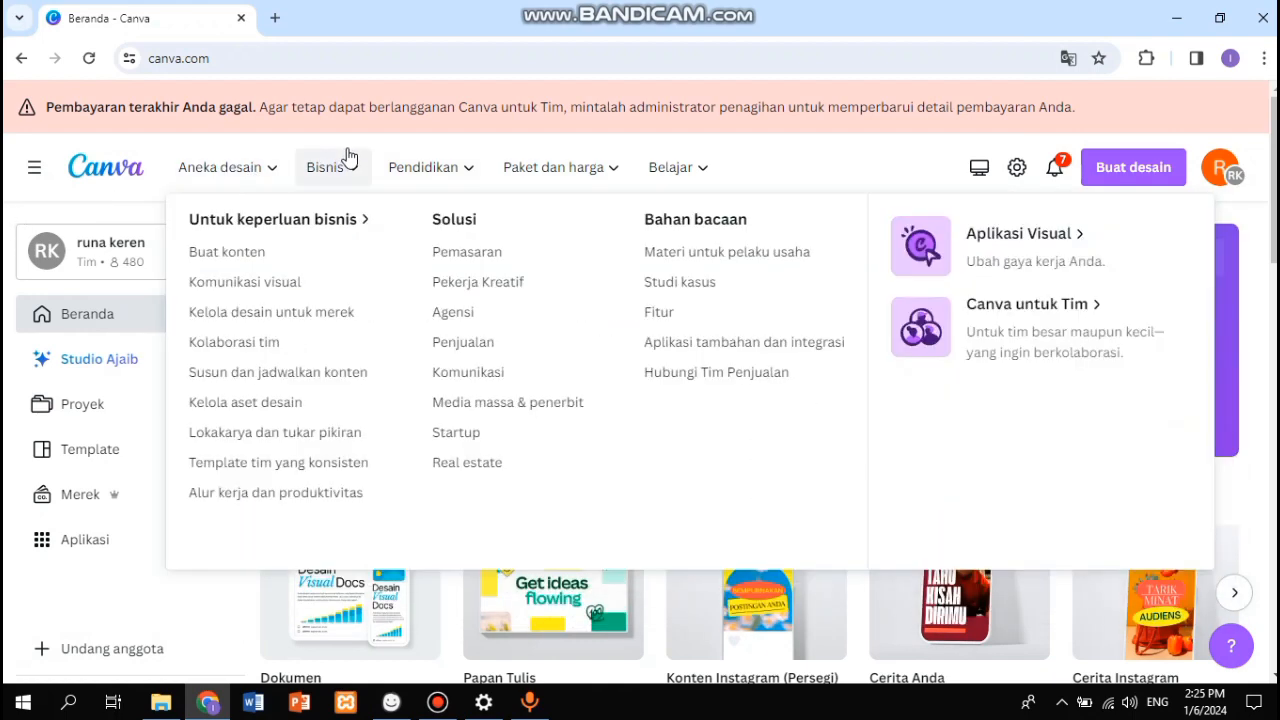
mouse_move(416, 160)
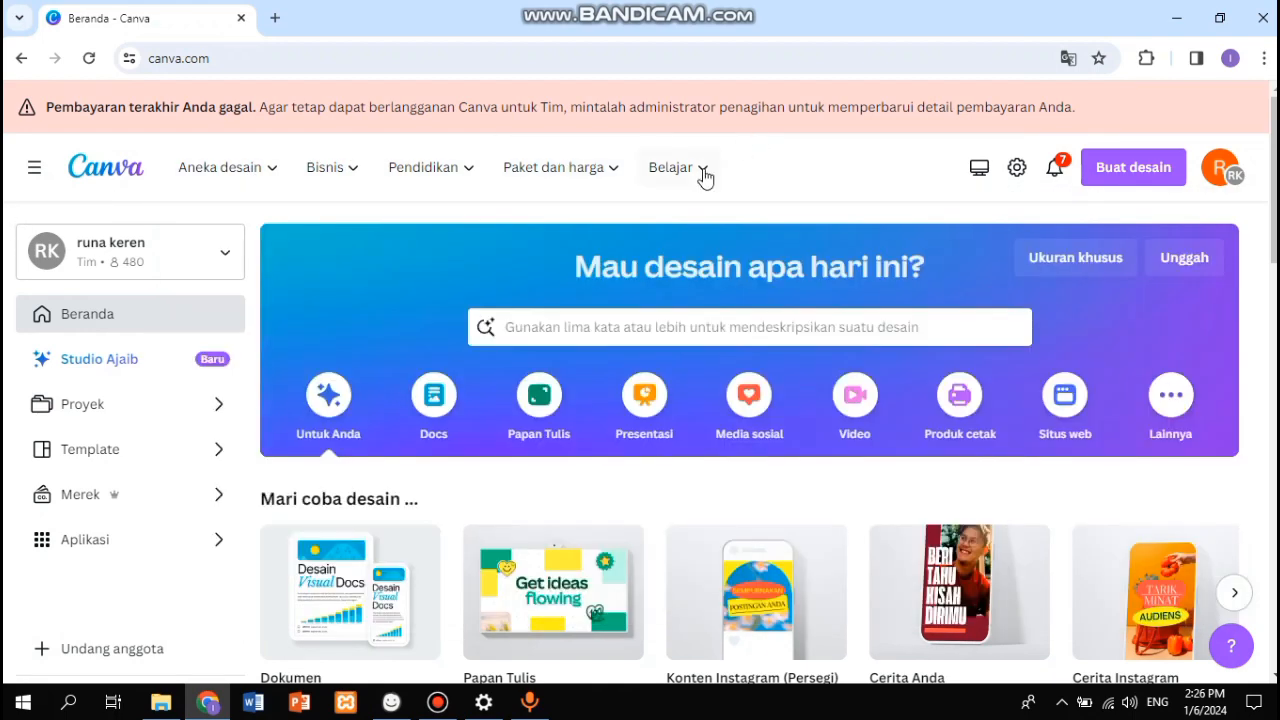
mouse_move(705, 172)
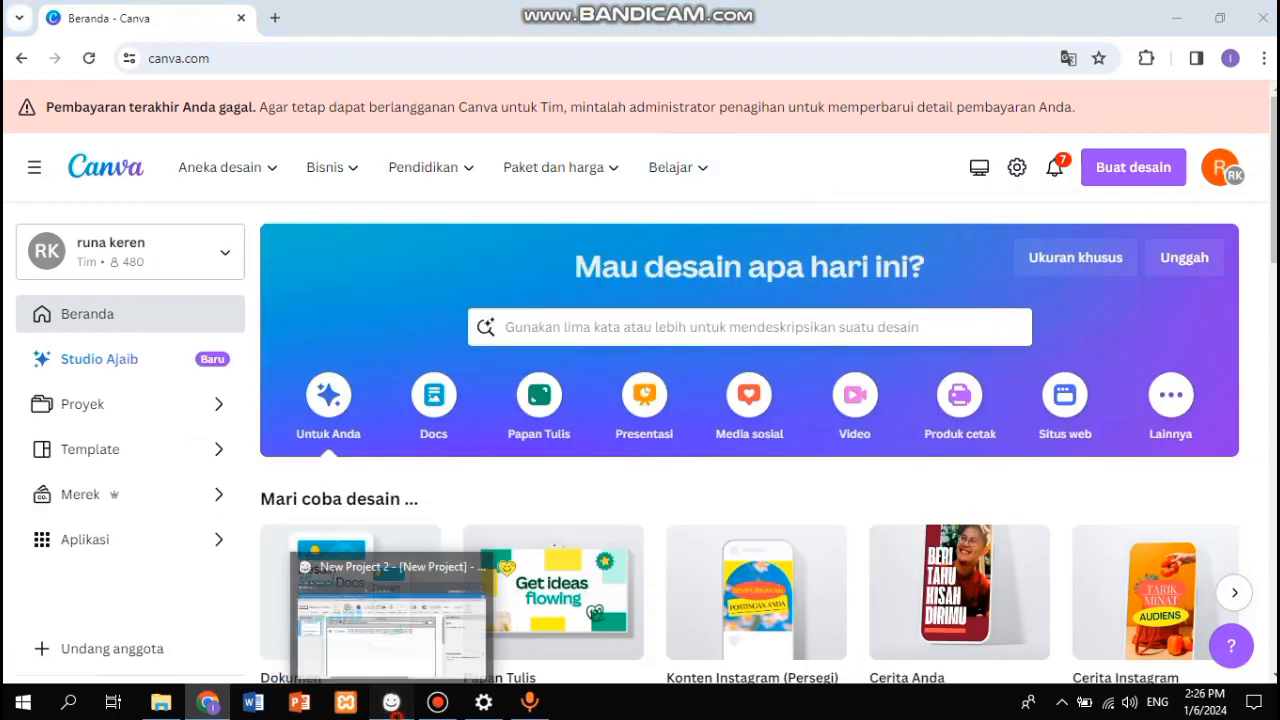
click(391, 703)
click(660, 553)
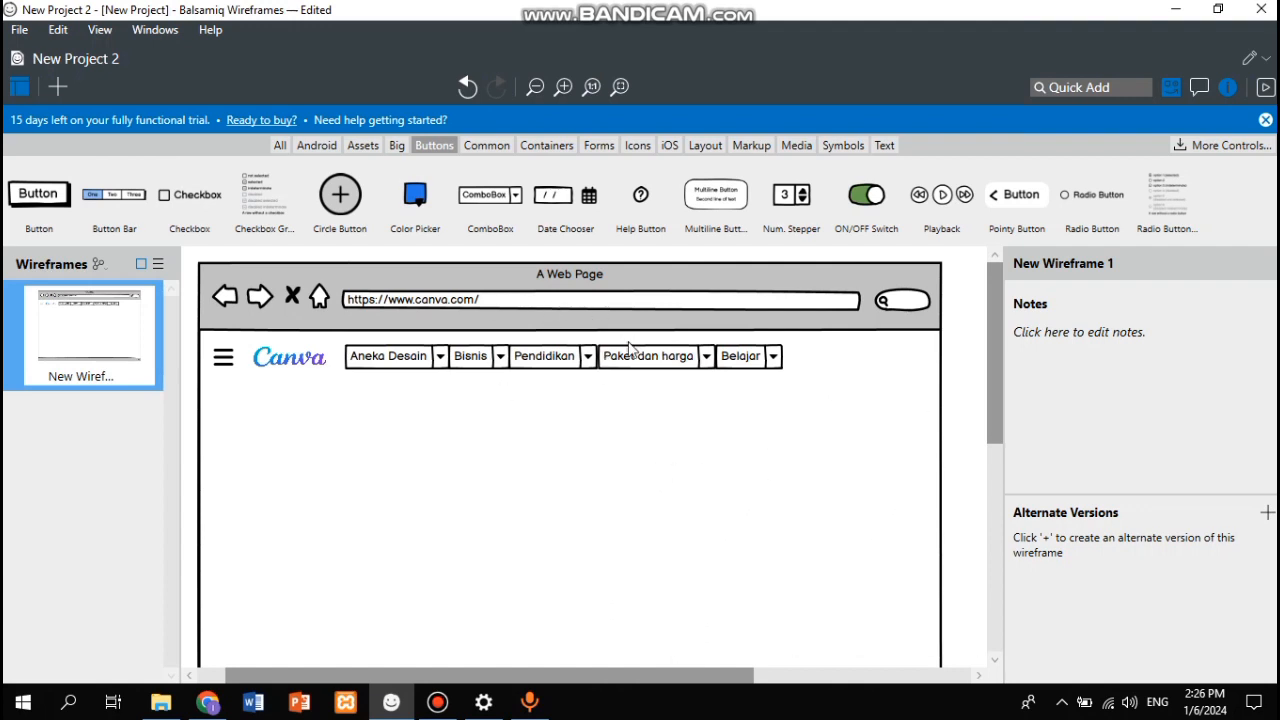
Step: Unlock the Browser Window and widen it to about 1174
right_click(543, 498)
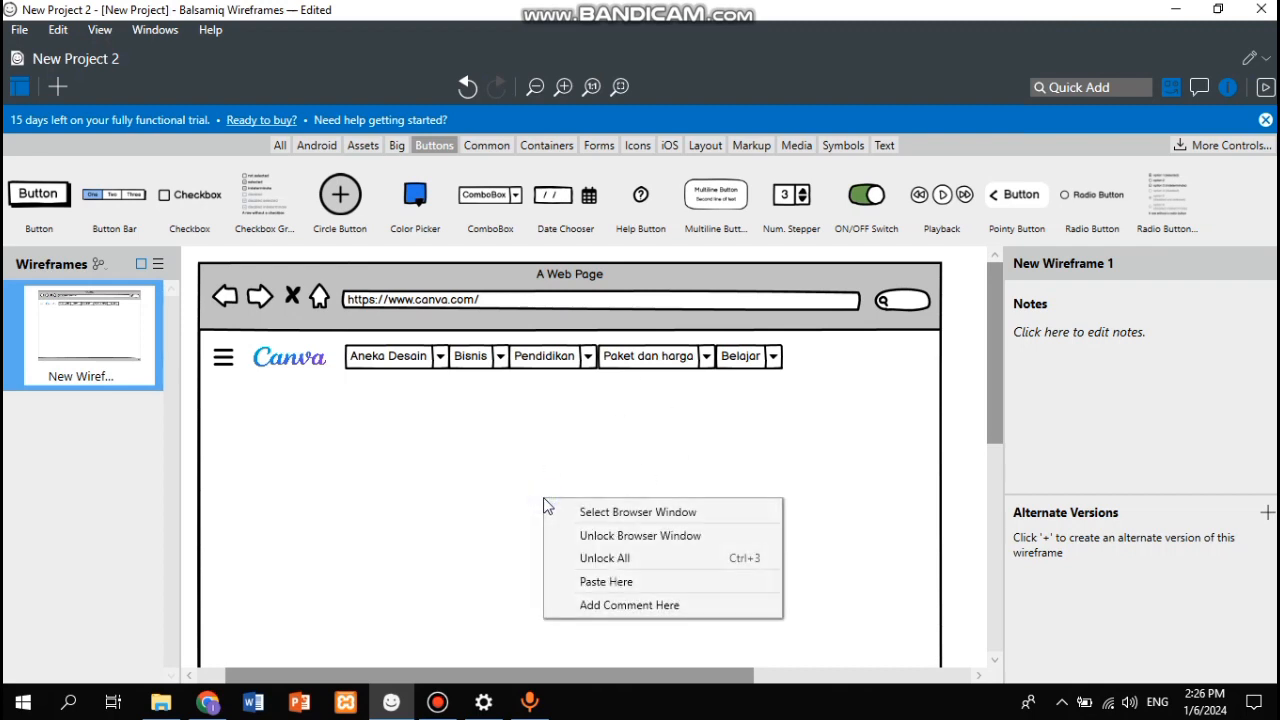
click(589, 543)
scroll(589, 543, right, 5)
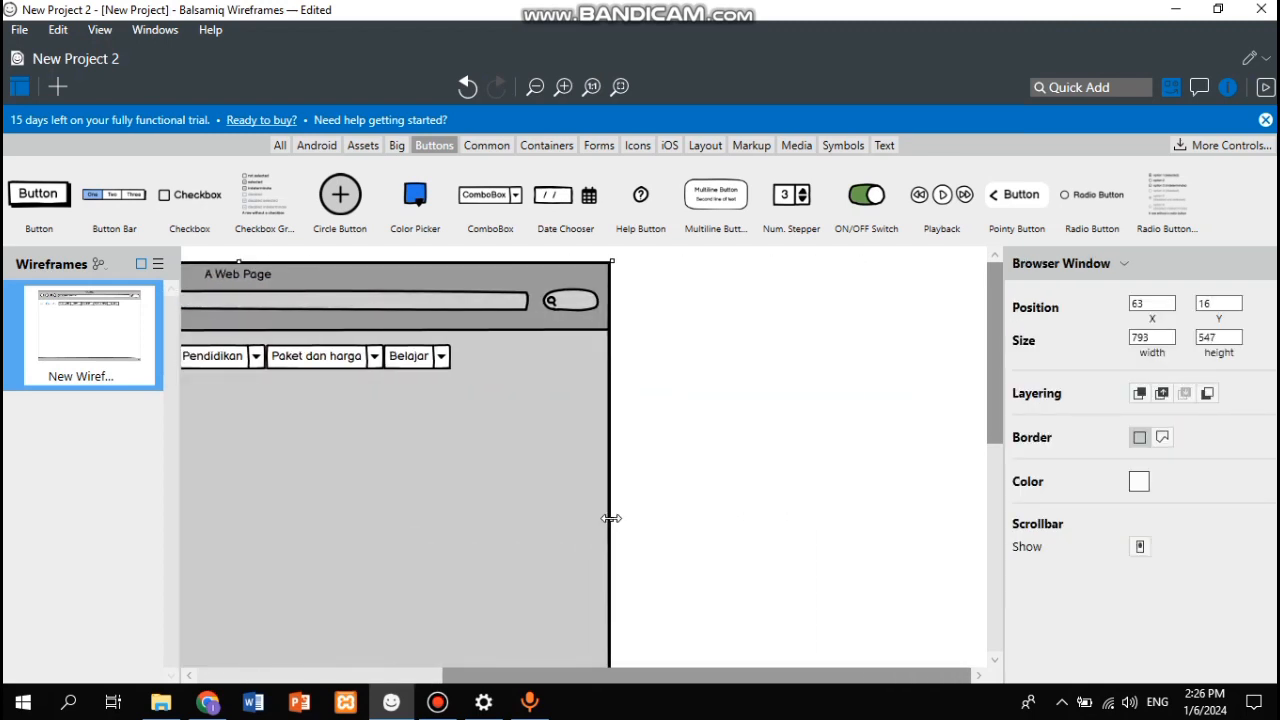
drag(611, 519, 968, 548)
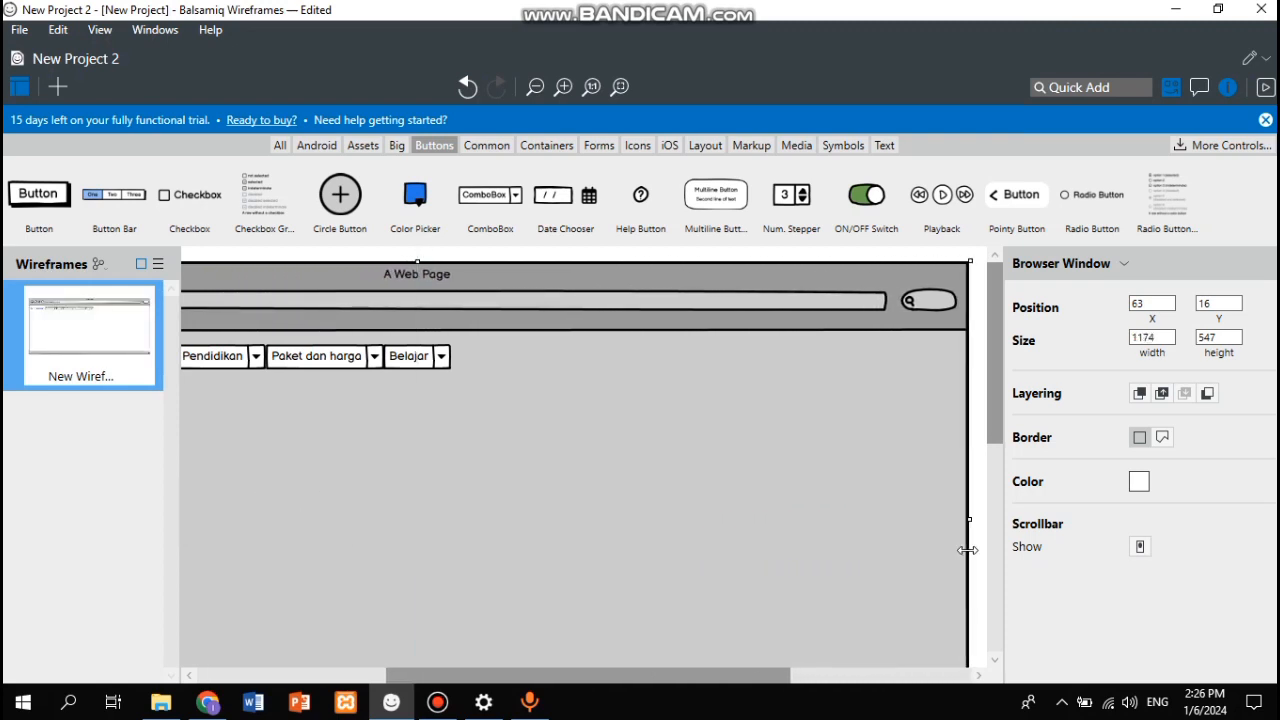
Step: Lock the widened Browser Window again and clear the selection
right_click(632, 505)
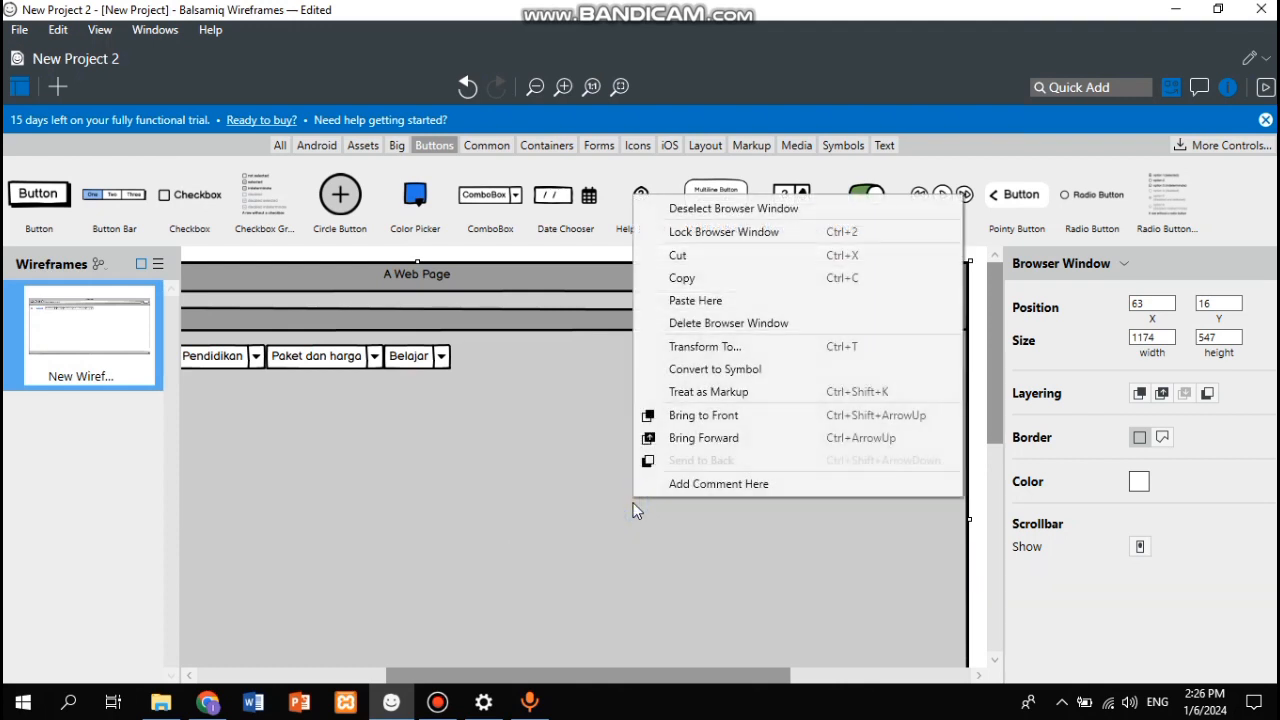
click(678, 232)
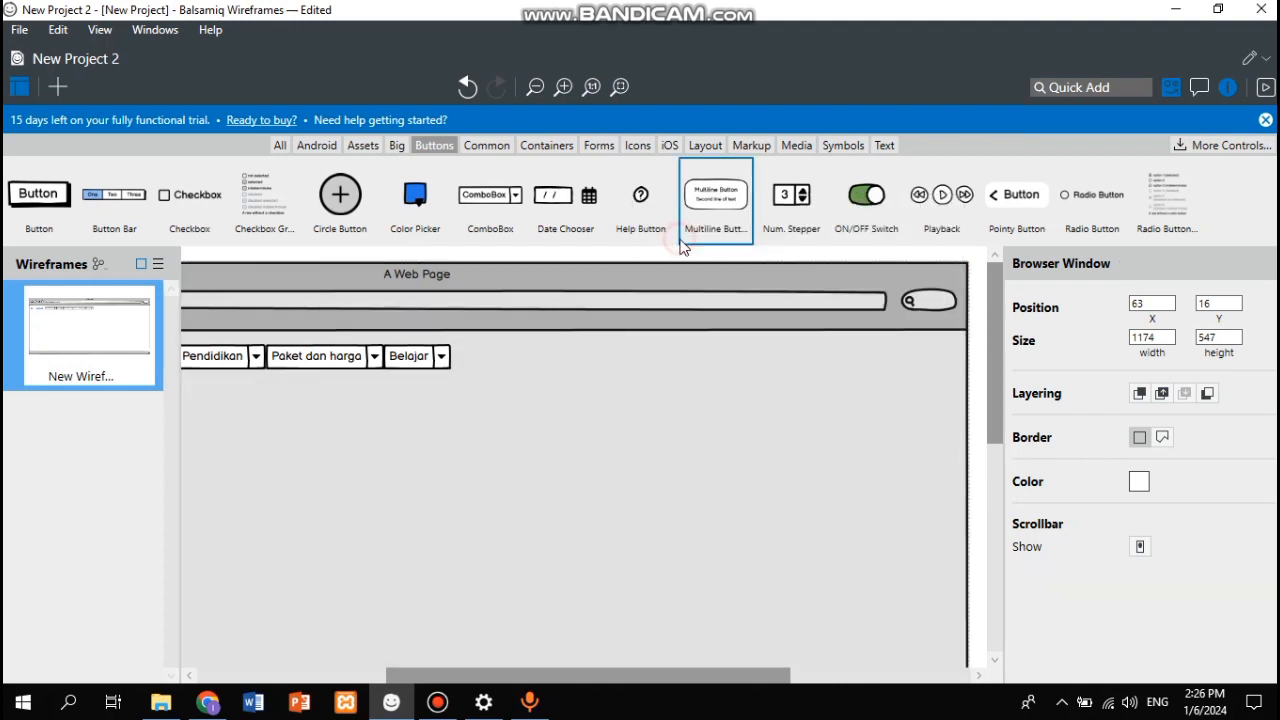
scroll(461, 424, right, 3)
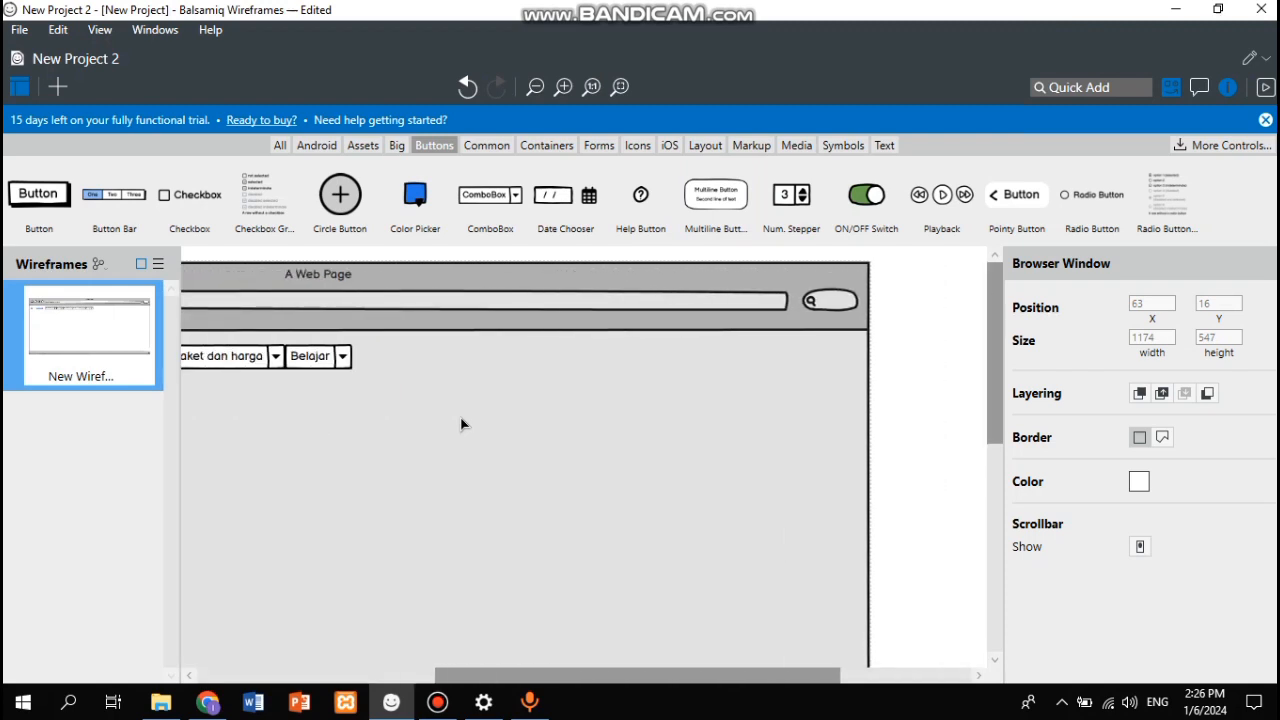
click(945, 425)
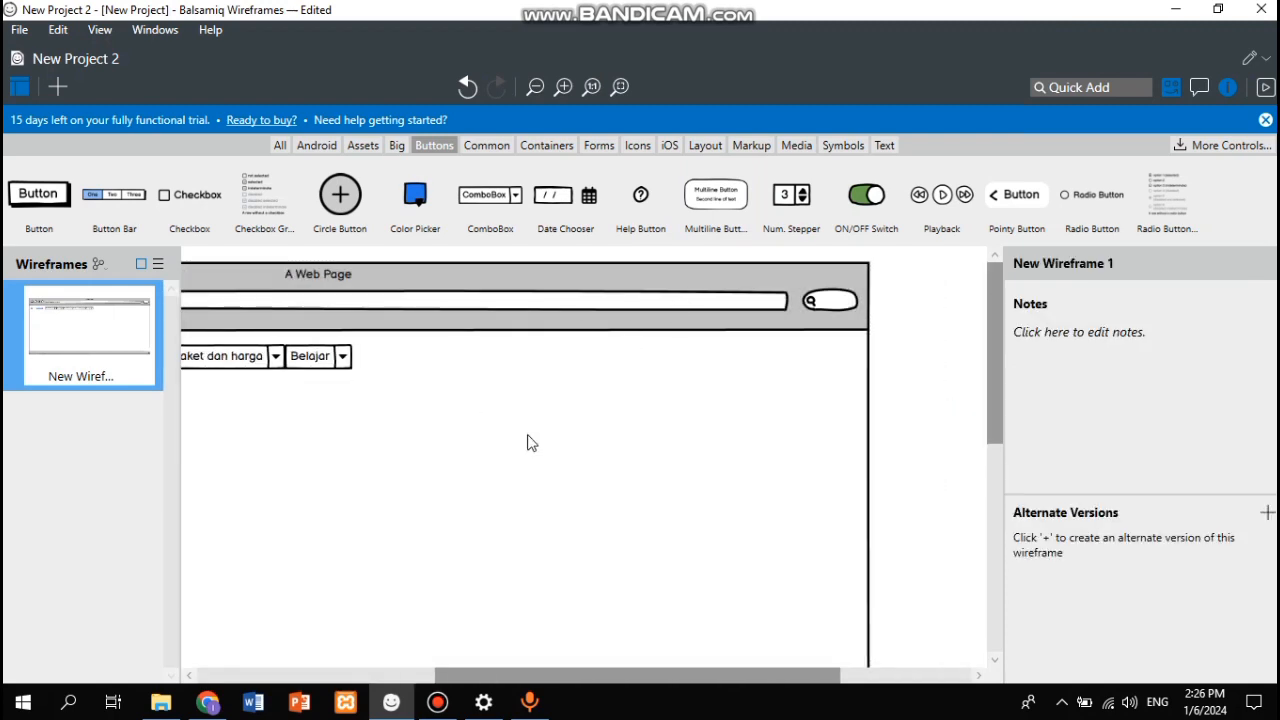
Step: Compare the widened wireframe header with the Canva home page in Chrome, and return to Balsamiq Wireframes
scroll(591, 429, left, 5)
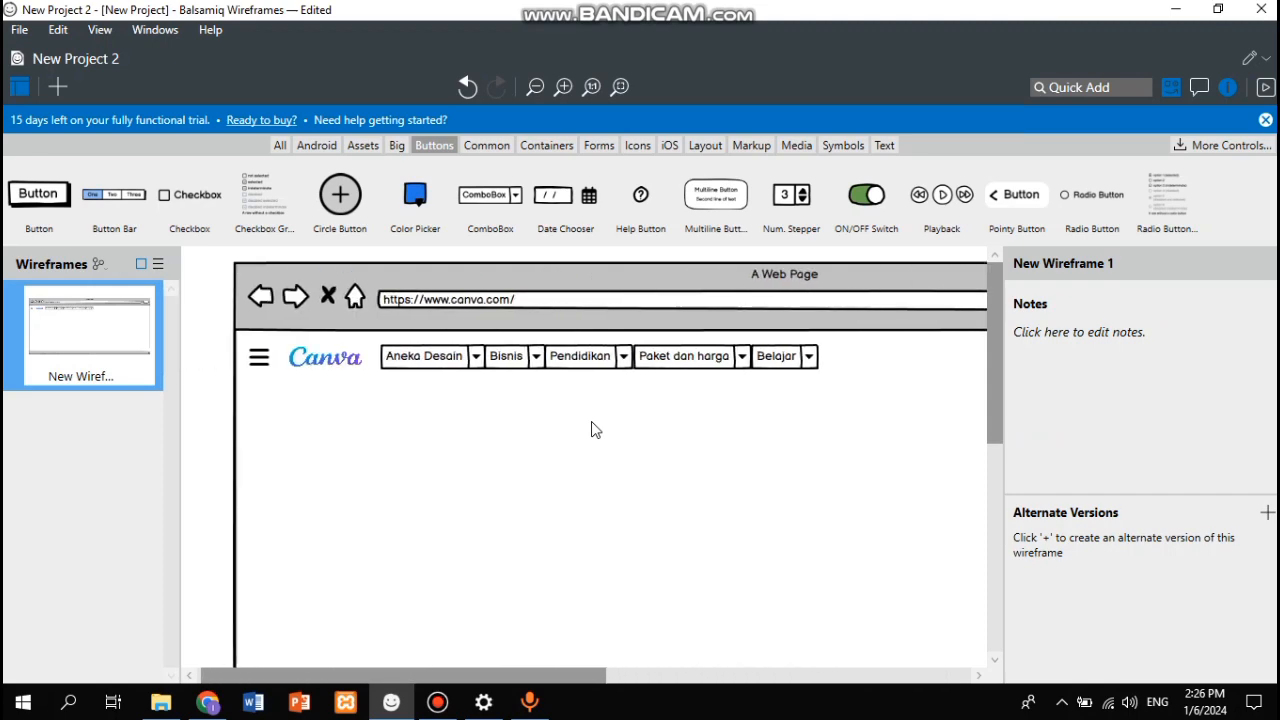
scroll(591, 429, right, 4)
scroll(591, 429, right, 3)
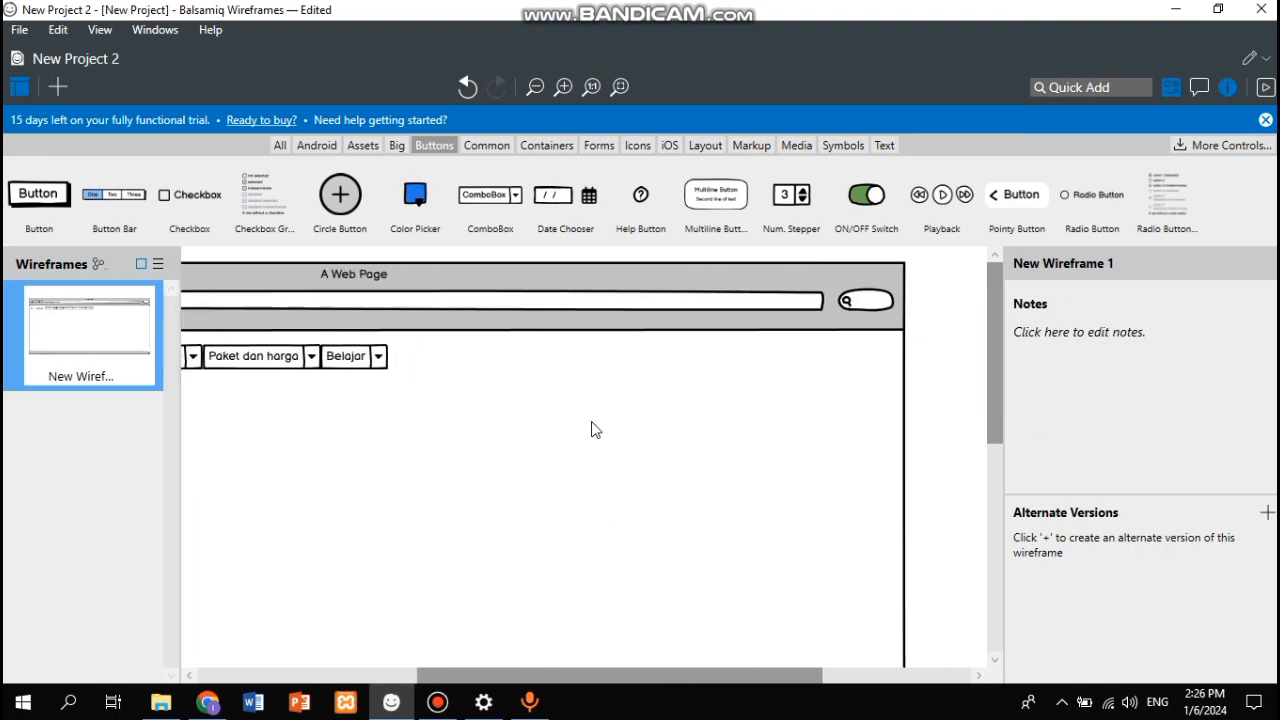
click(208, 703)
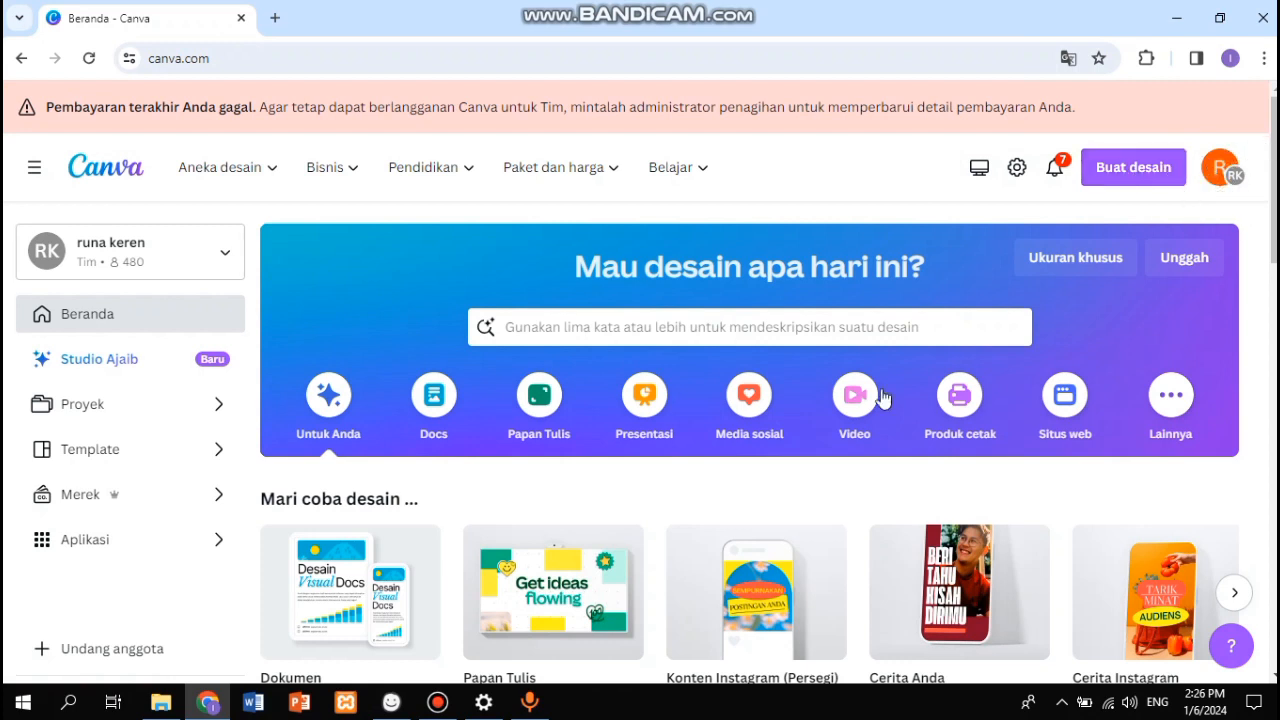
click(393, 712)
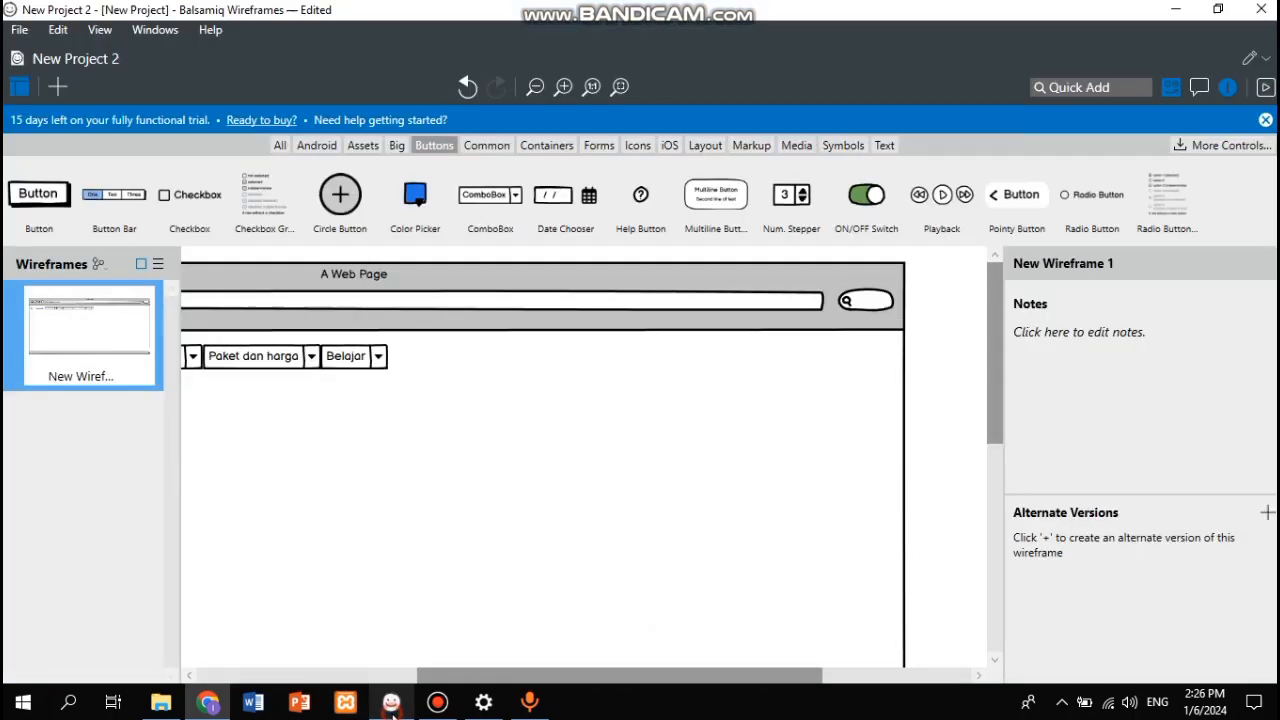
scroll(503, 340, left, 3)
scroll(503, 335, right, 3)
scroll(503, 333, left, 1)
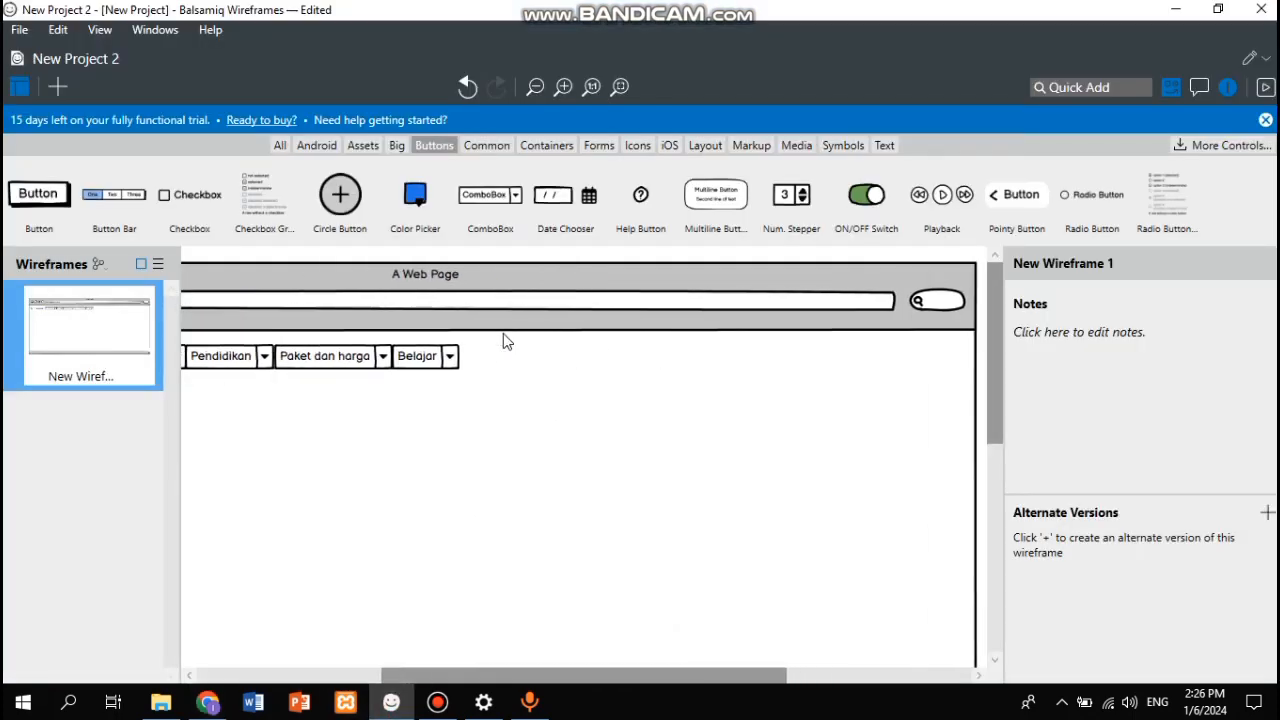
Step: Add an Icon at about 871, 106 beside the Belajar combo box and assign the outlined laptop-with-down-arrow symbol from a "computer" search, checking Canva in Chrome
click(486, 145)
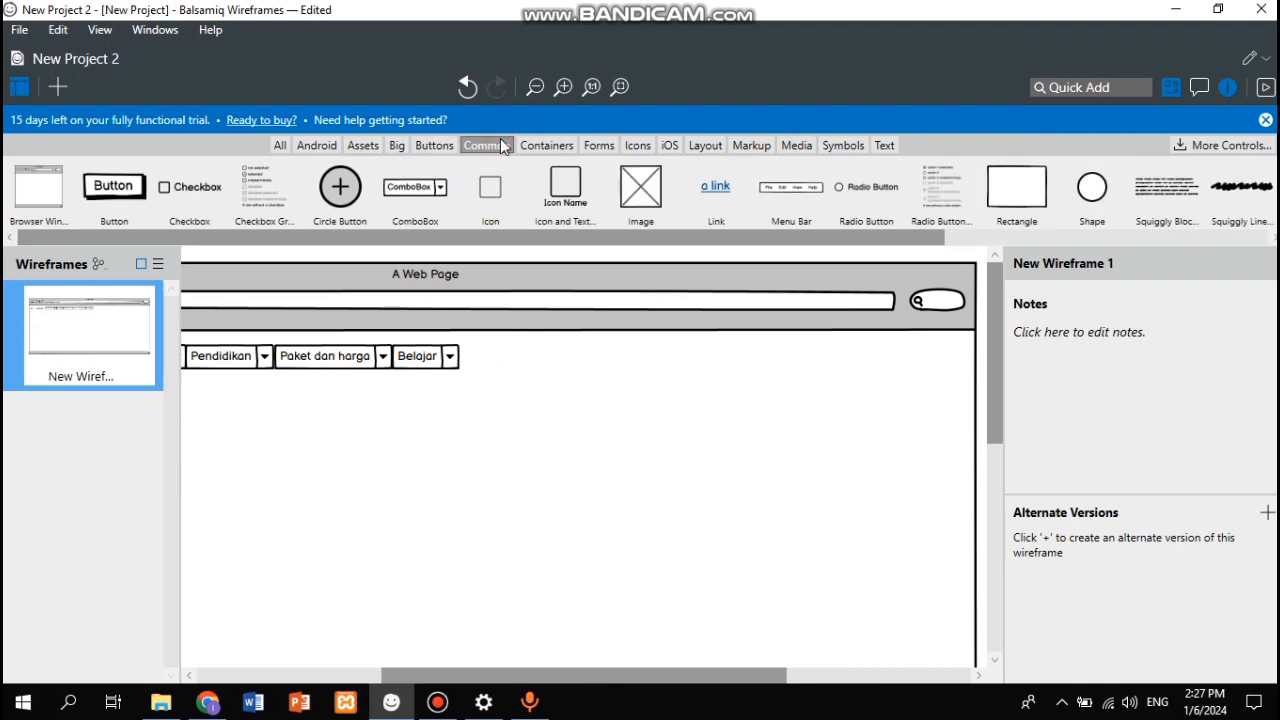
drag(500, 190, 654, 355)
double_click(650, 370)
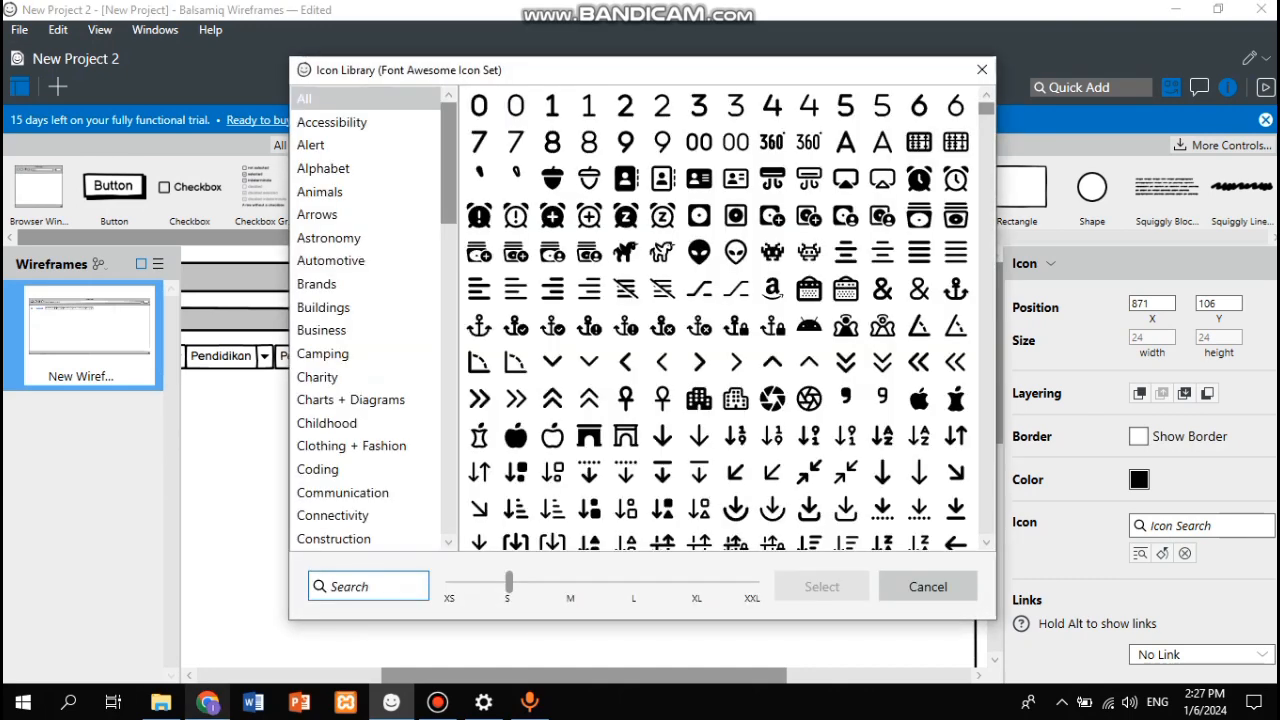
click(226, 709)
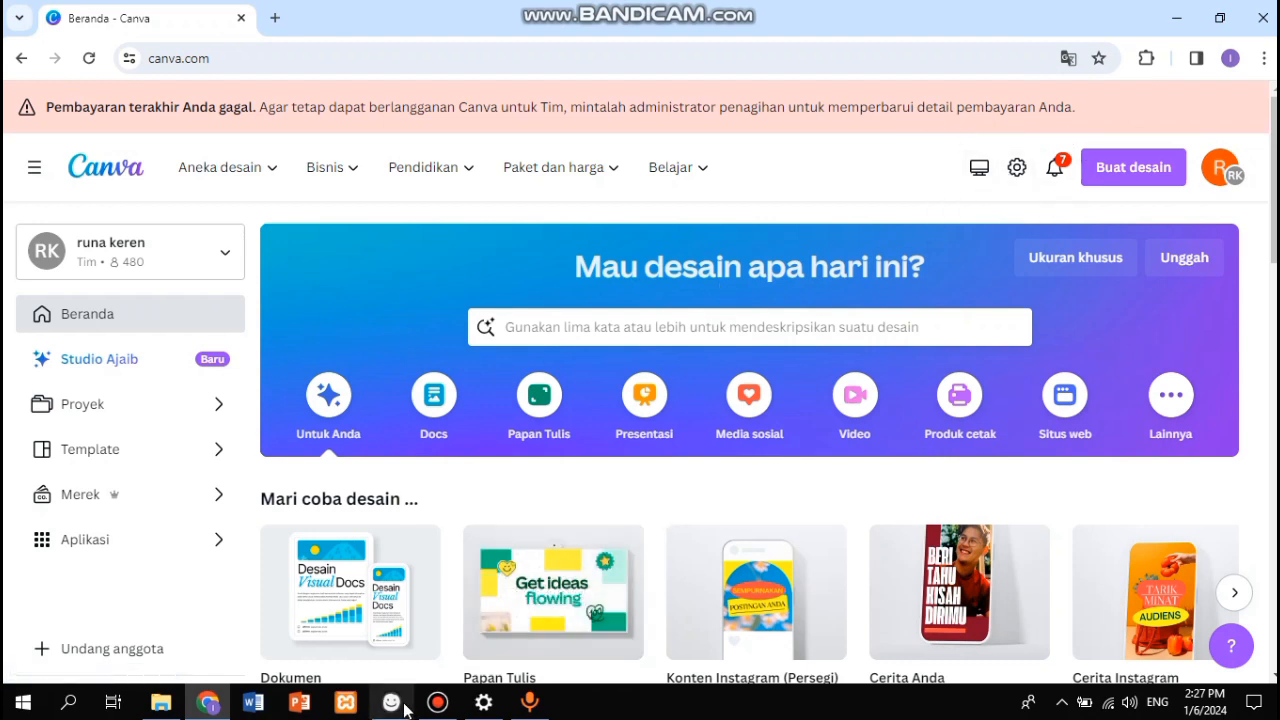
mouse_move(398, 704)
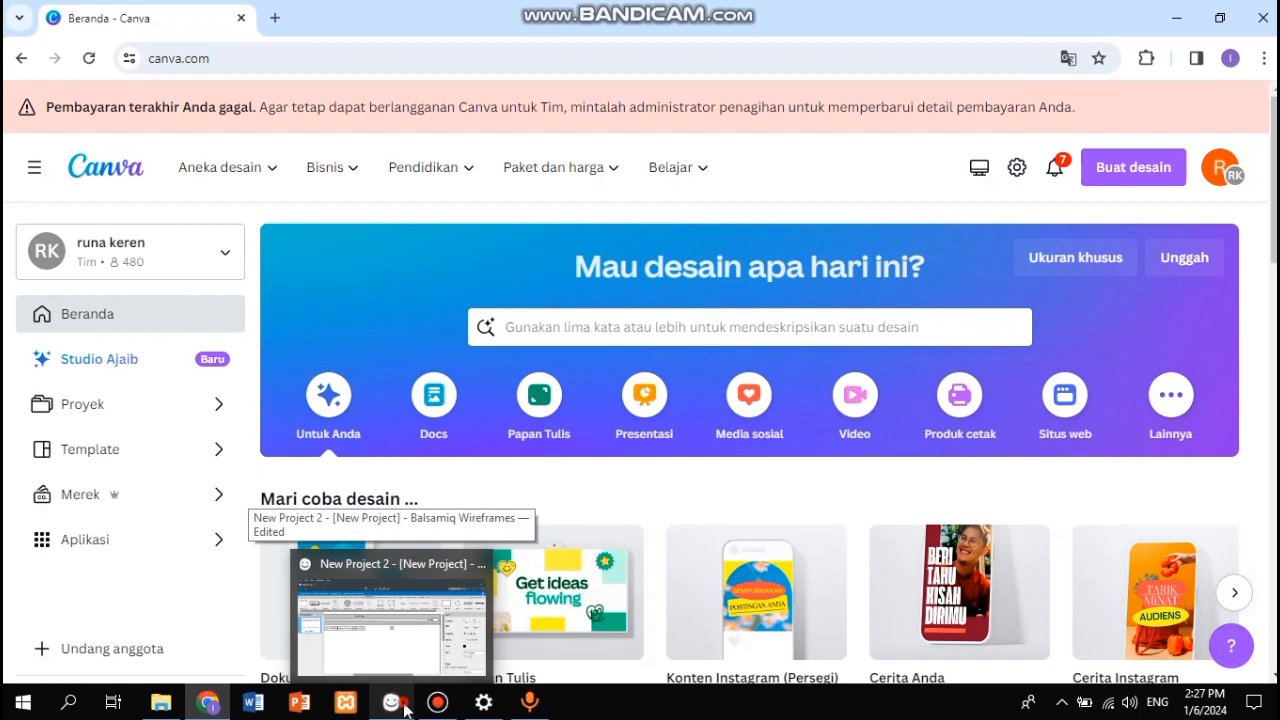
click(405, 709)
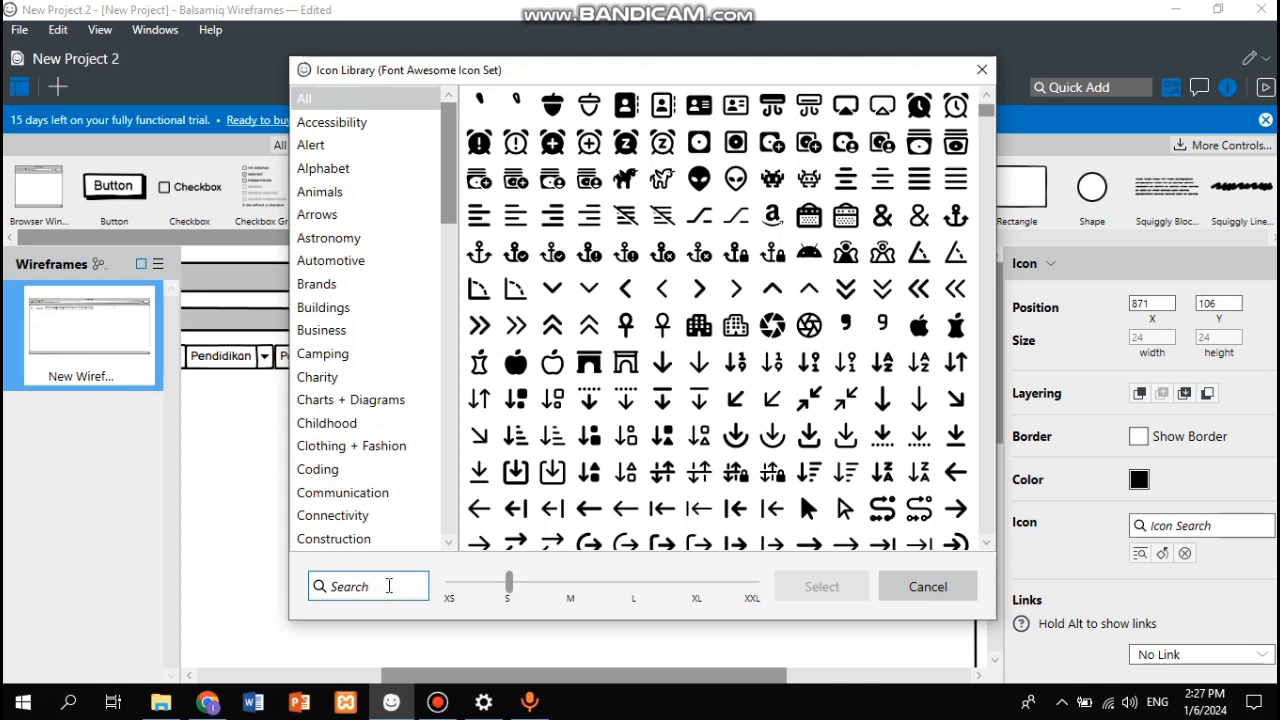
text(computer)
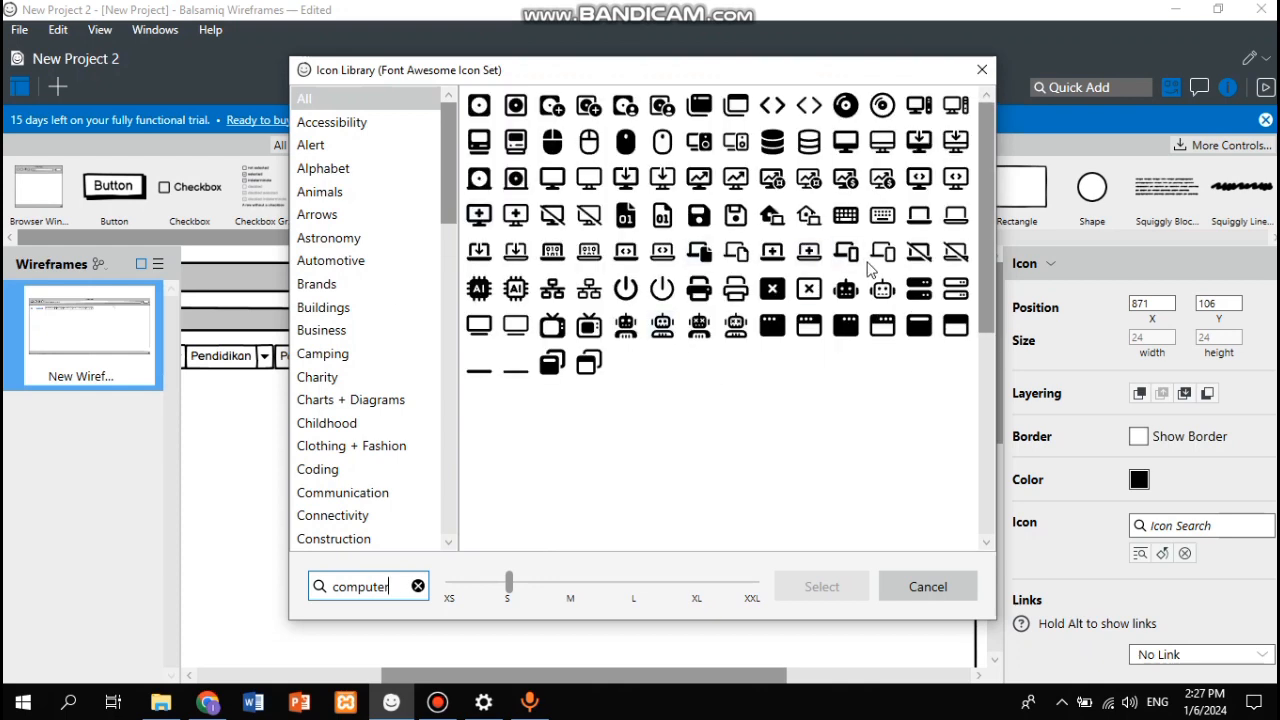
click(519, 253)
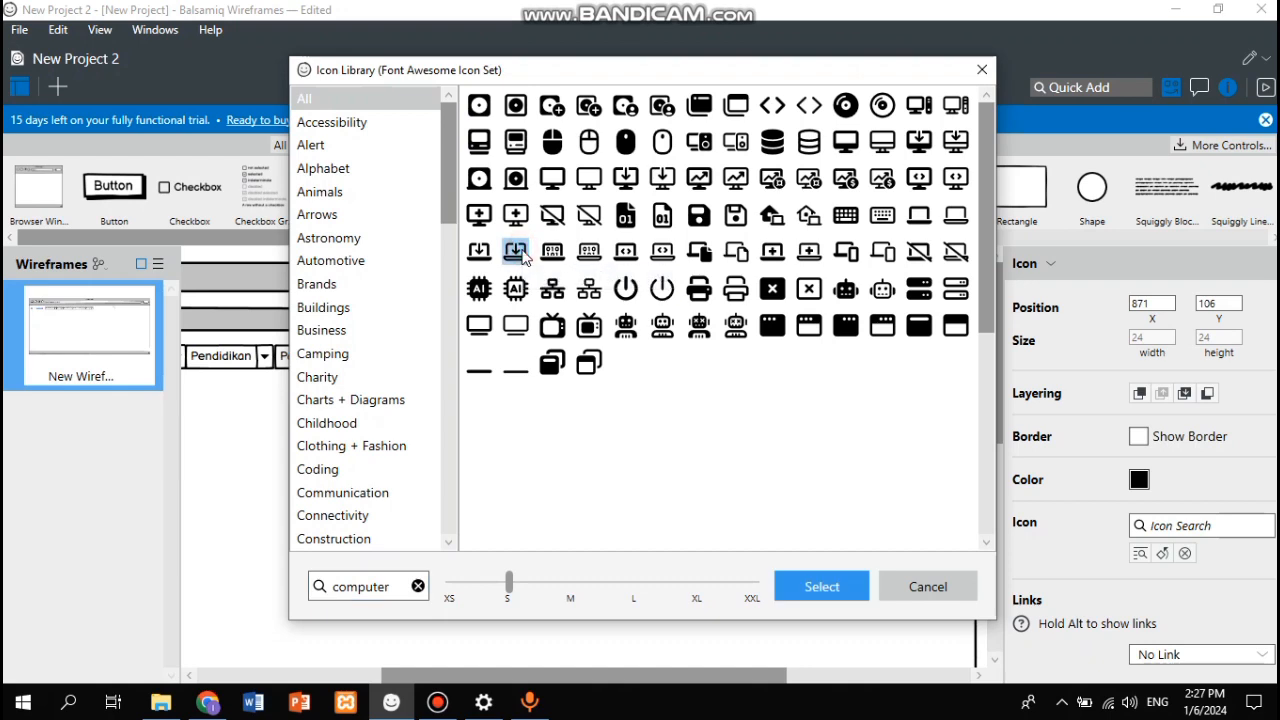
click(821, 589)
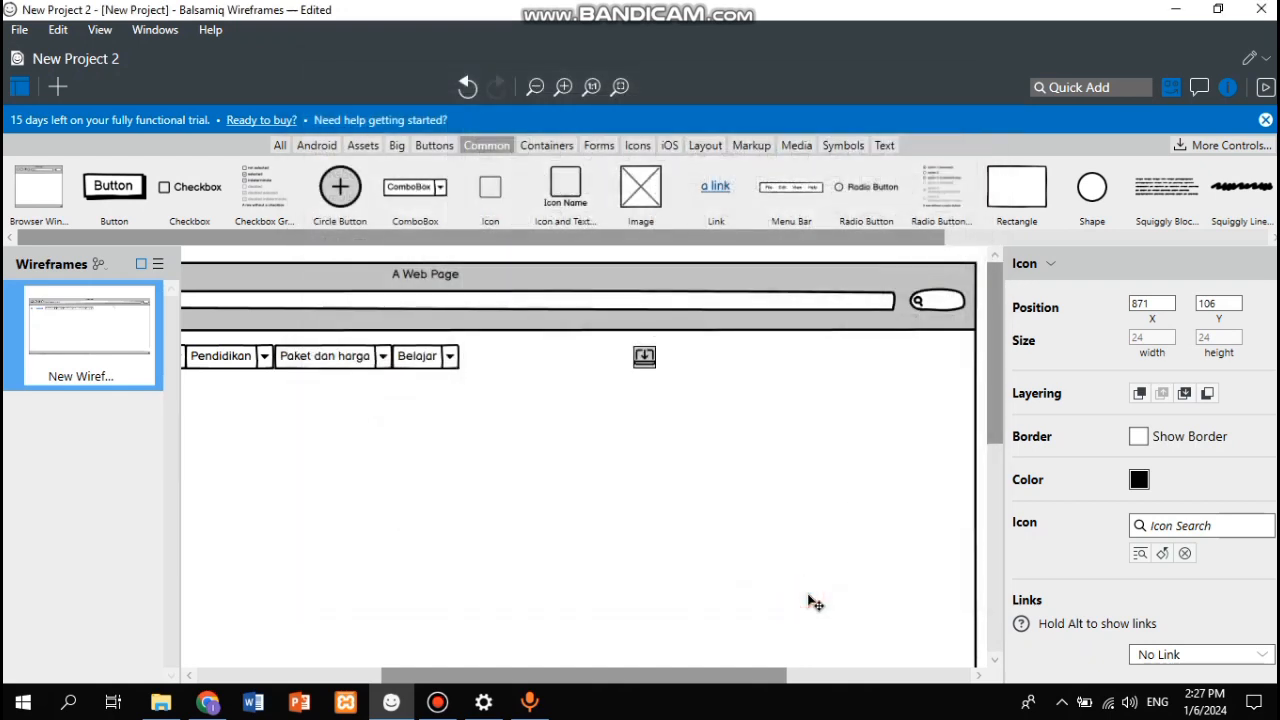
click(810, 598)
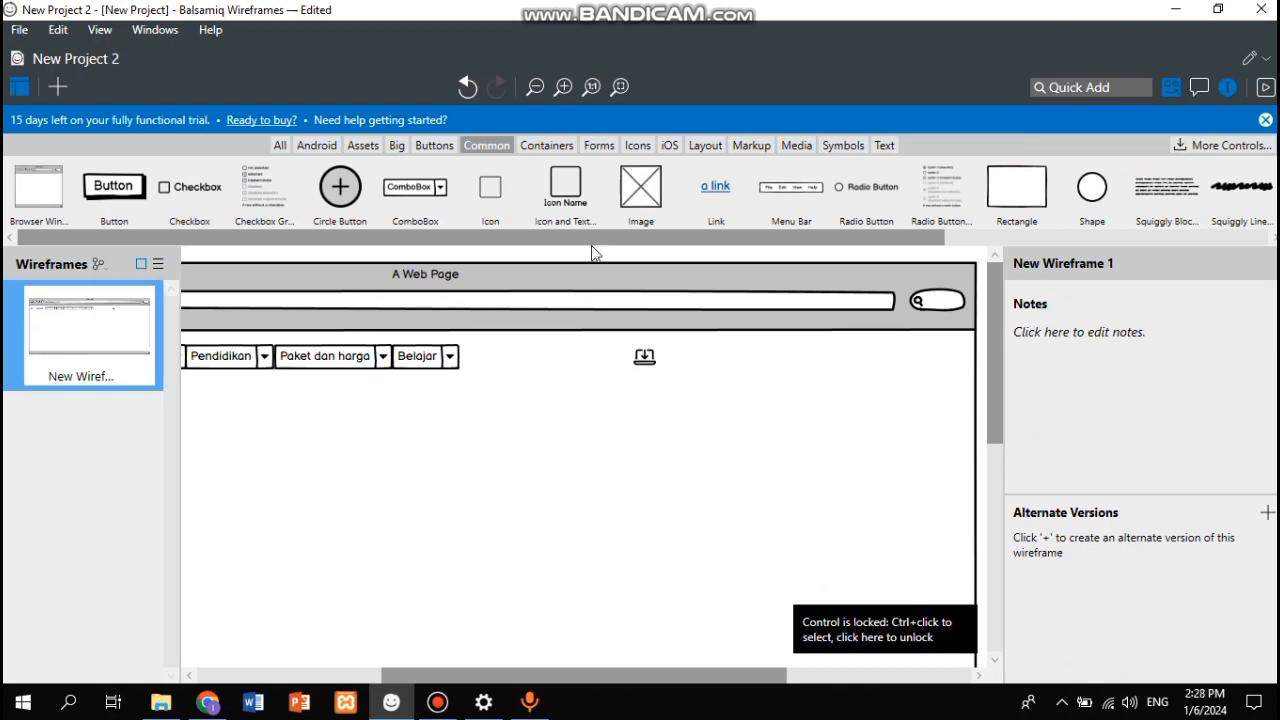
Step: Add a second Icon at about 906, 106 beside the laptop icon and assign Gear Regular from a "setting" search, checking Canva in Chrome
drag(520, 204, 717, 371)
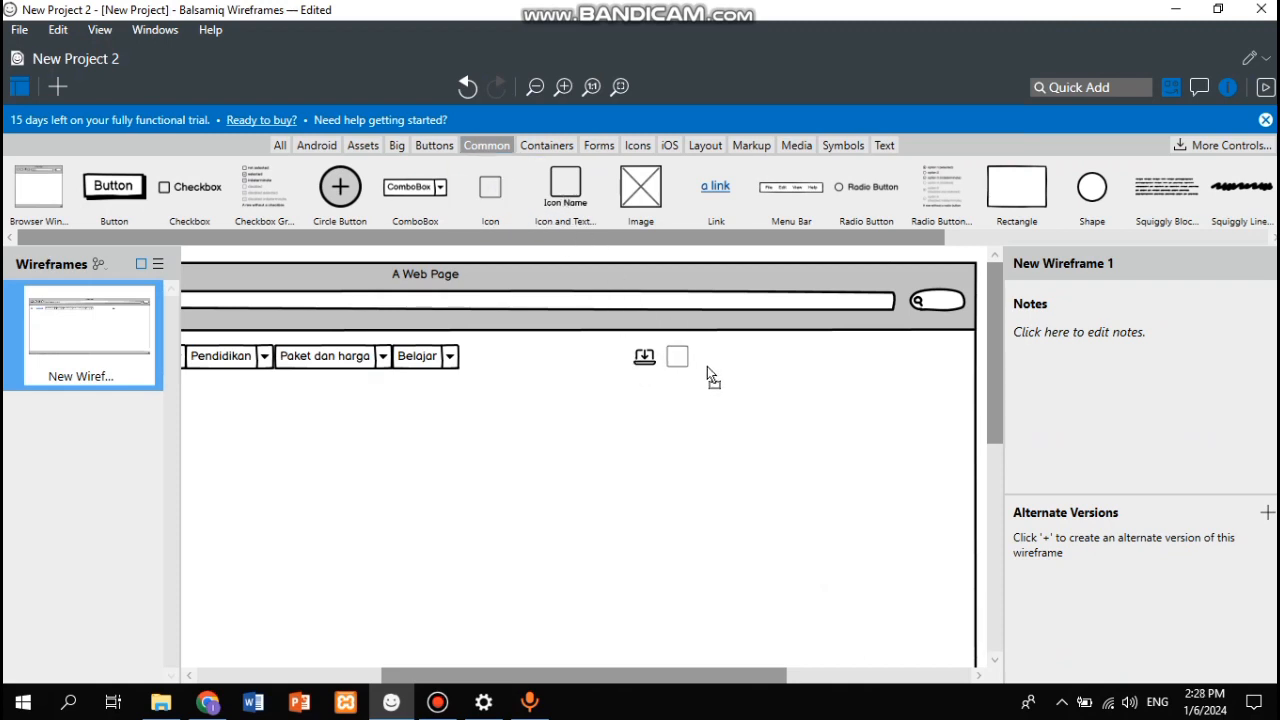
click(679, 360)
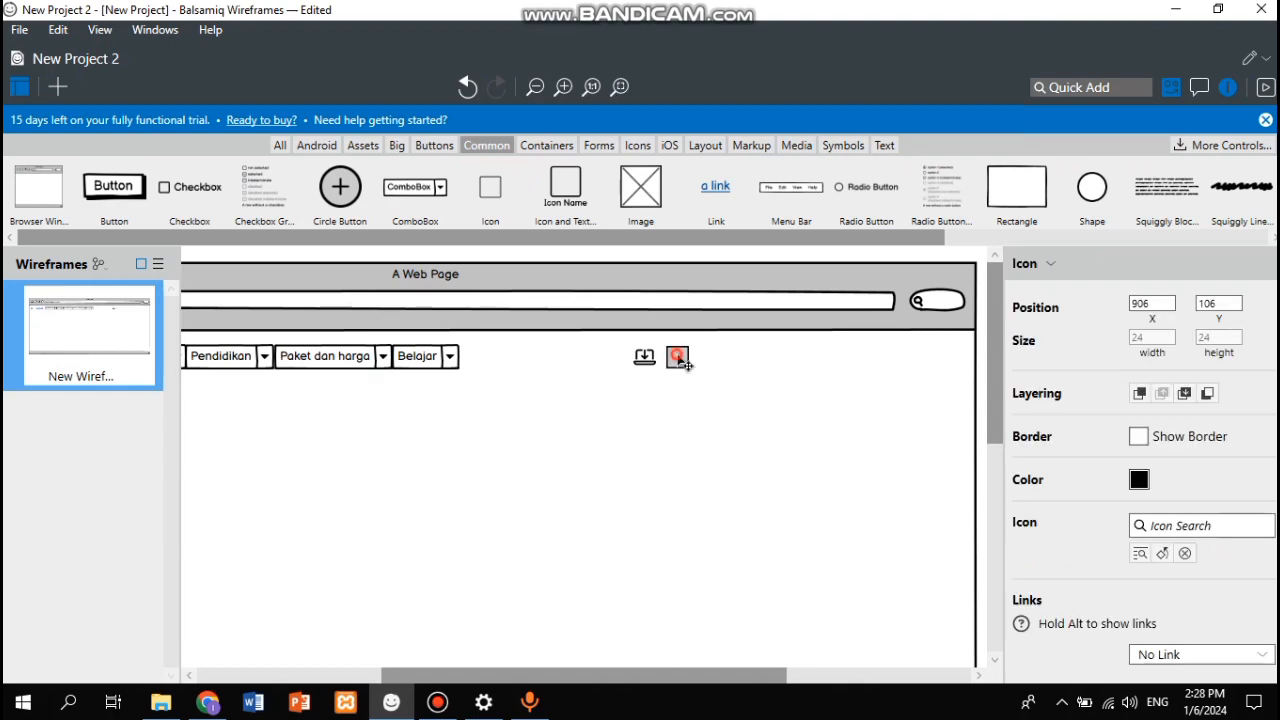
double_click(679, 360)
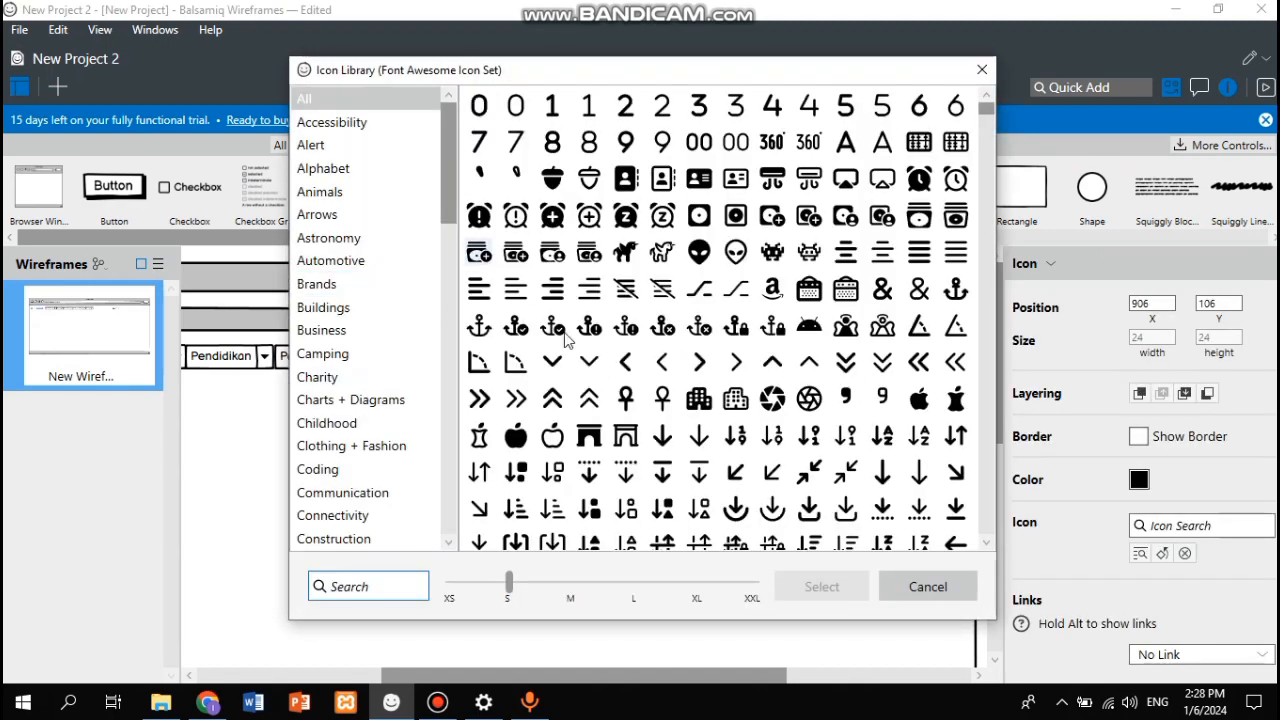
scroll(627, 410, down, 5)
scroll(627, 410, down, 3)
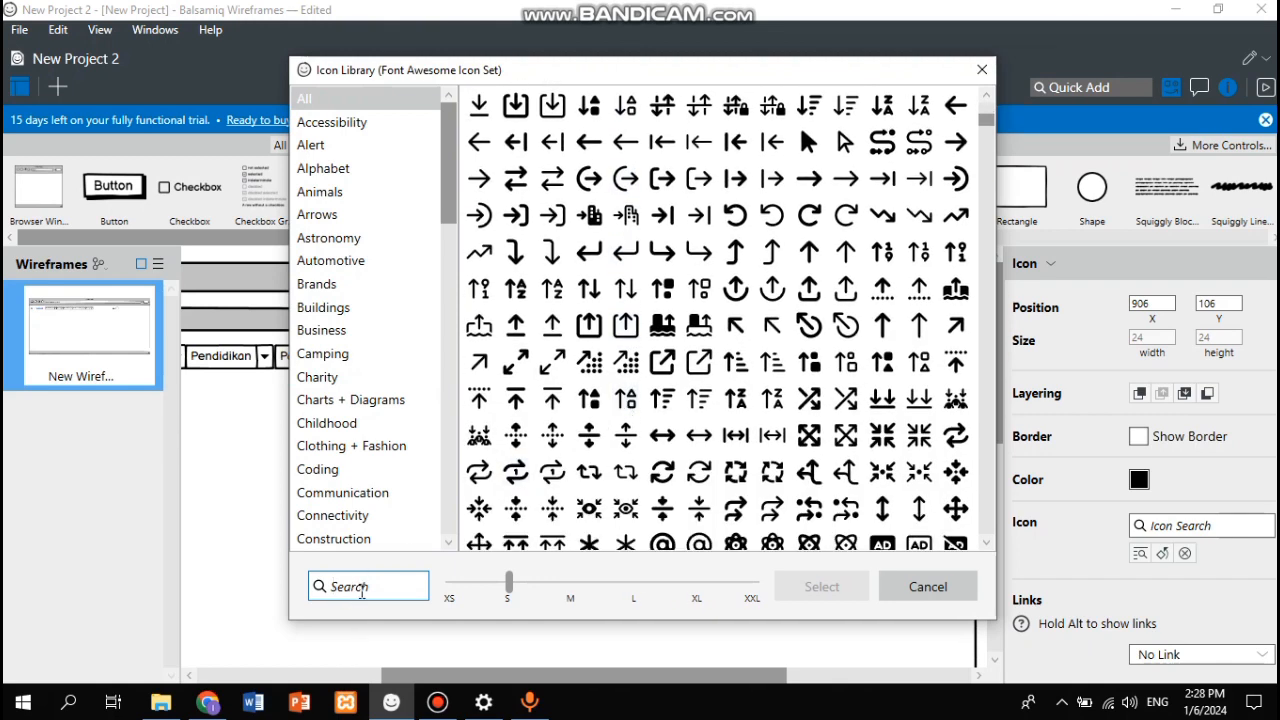
text(setting)
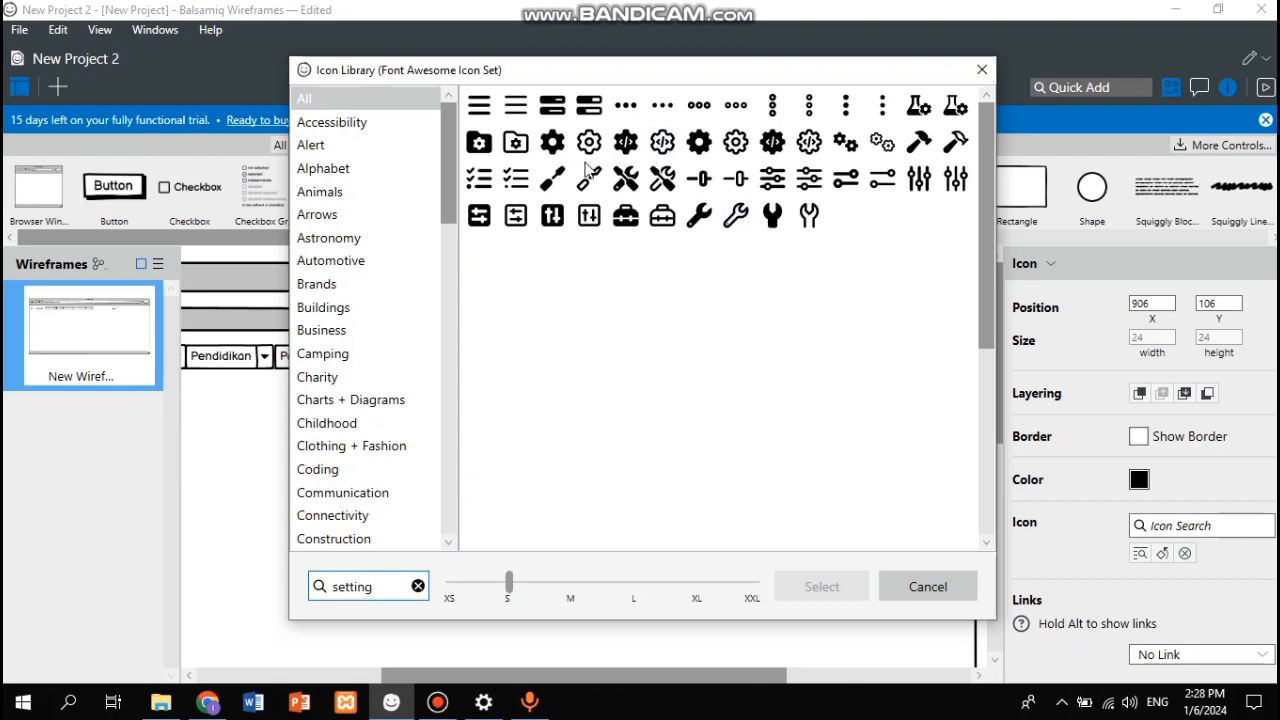
click(207, 703)
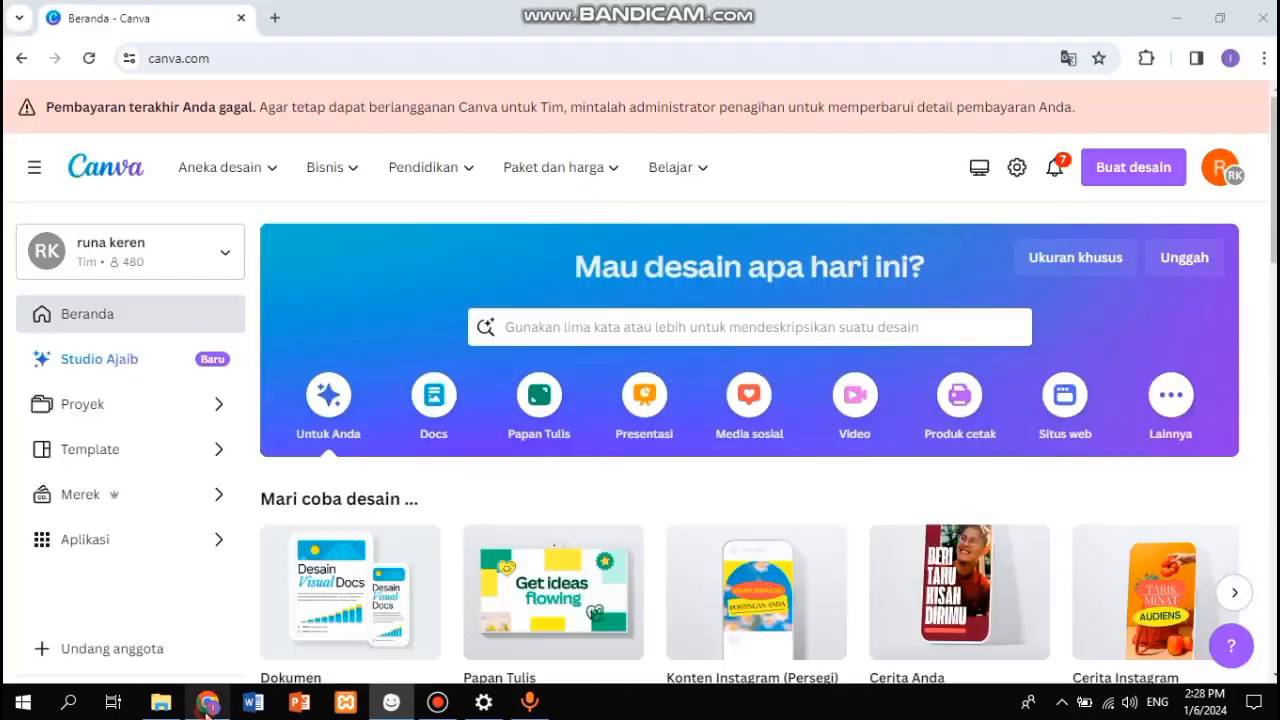
key(alt+Tab)
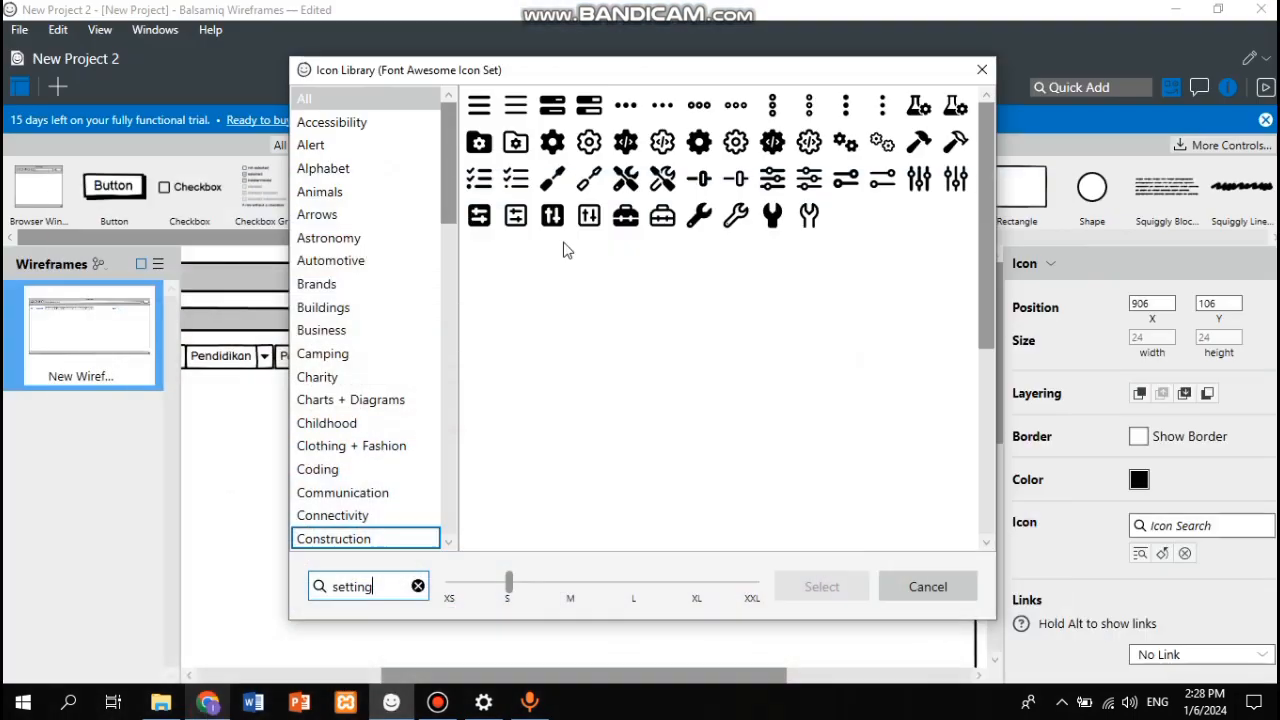
click(591, 143)
double_click(591, 143)
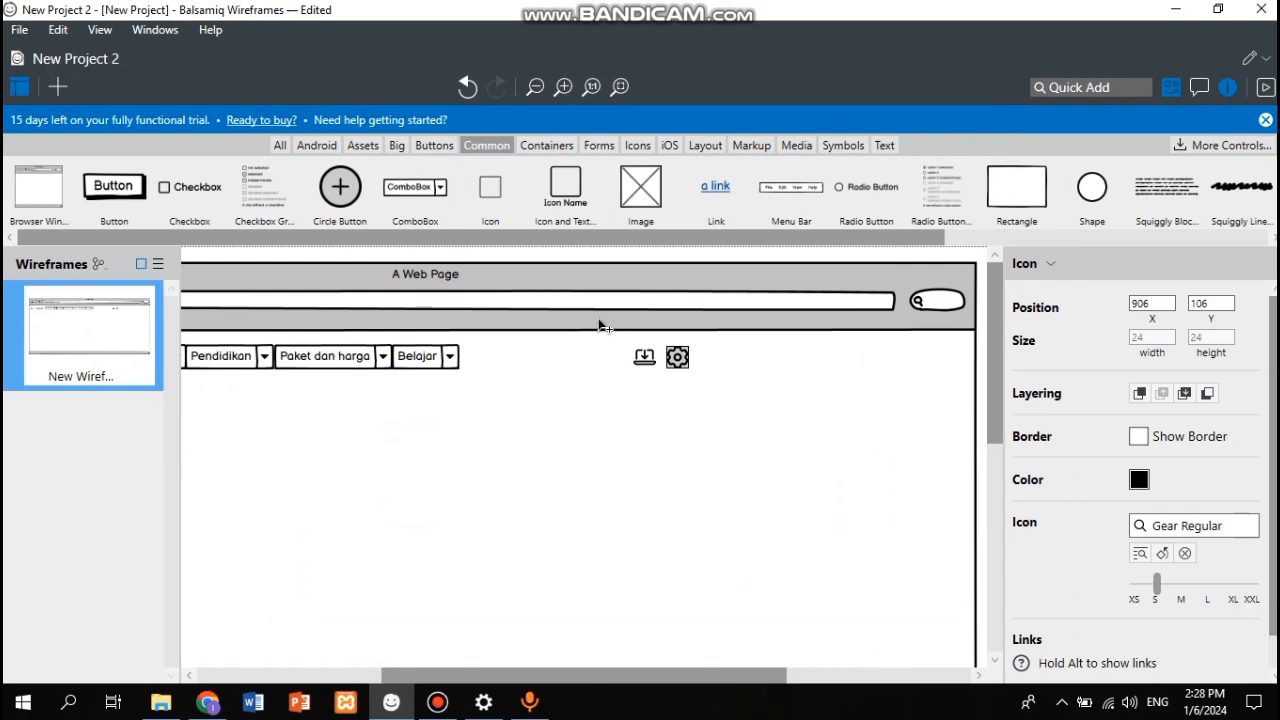
Step: Duplicate the gear icon to about 937, 106 and change the copy to Bell On Regular from a "noti" search, checking Canva in Chrome
drag(679, 359, 714, 371)
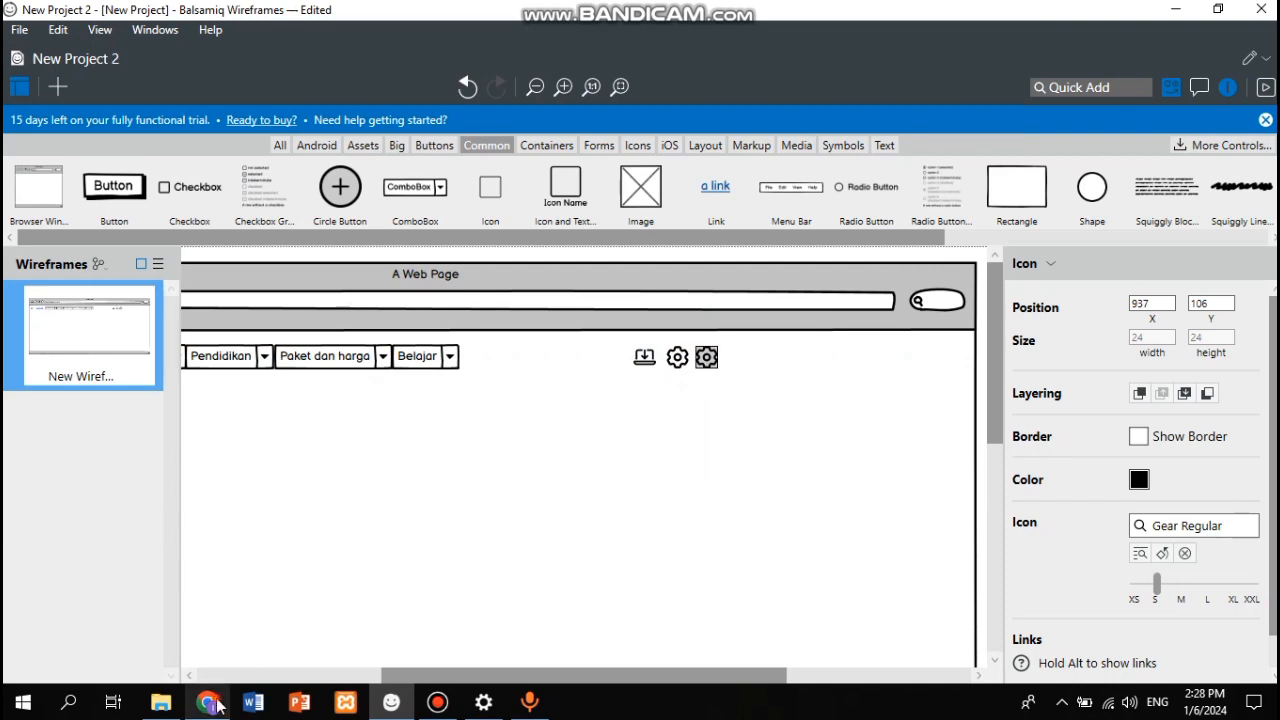
click(210, 703)
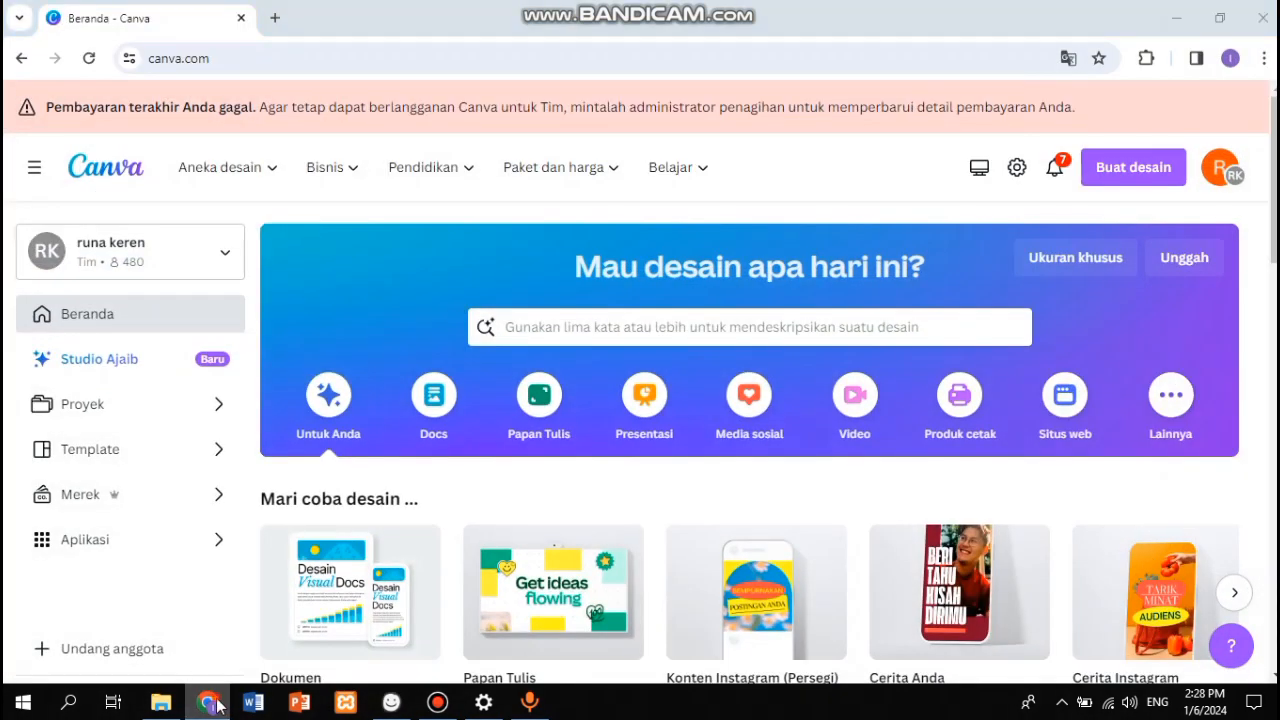
click(216, 704)
double_click(708, 358)
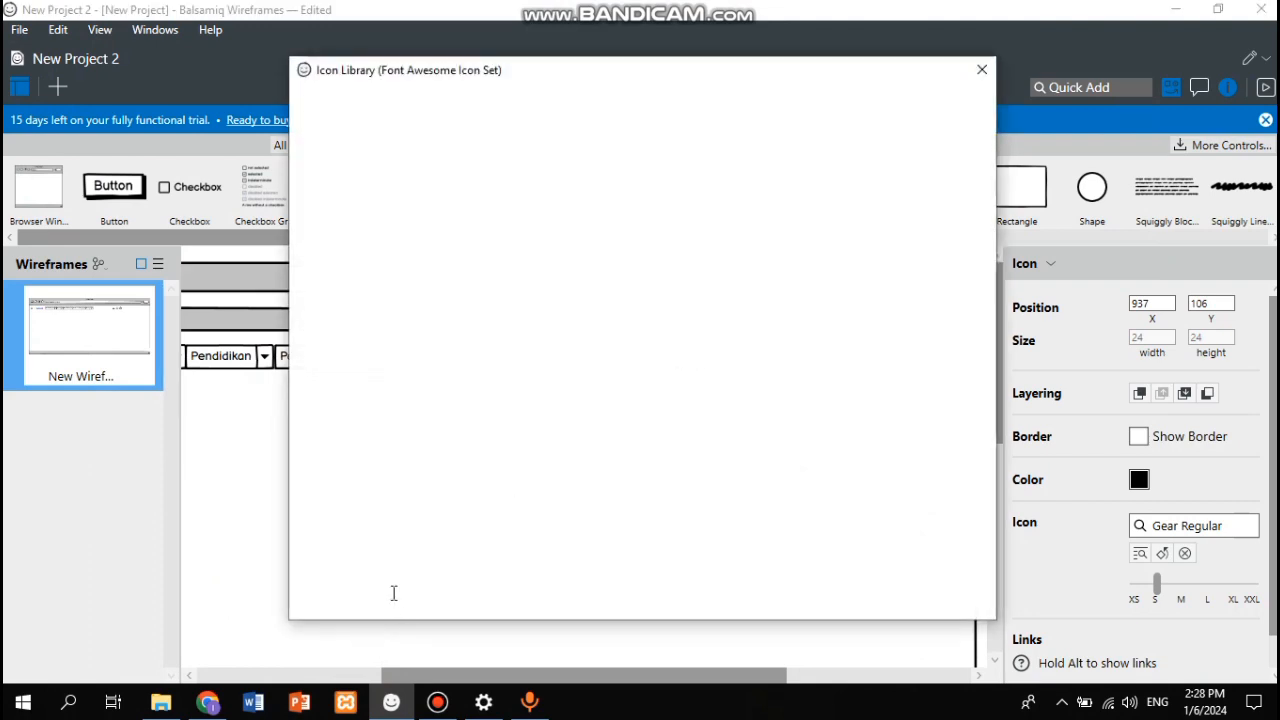
text(noti)
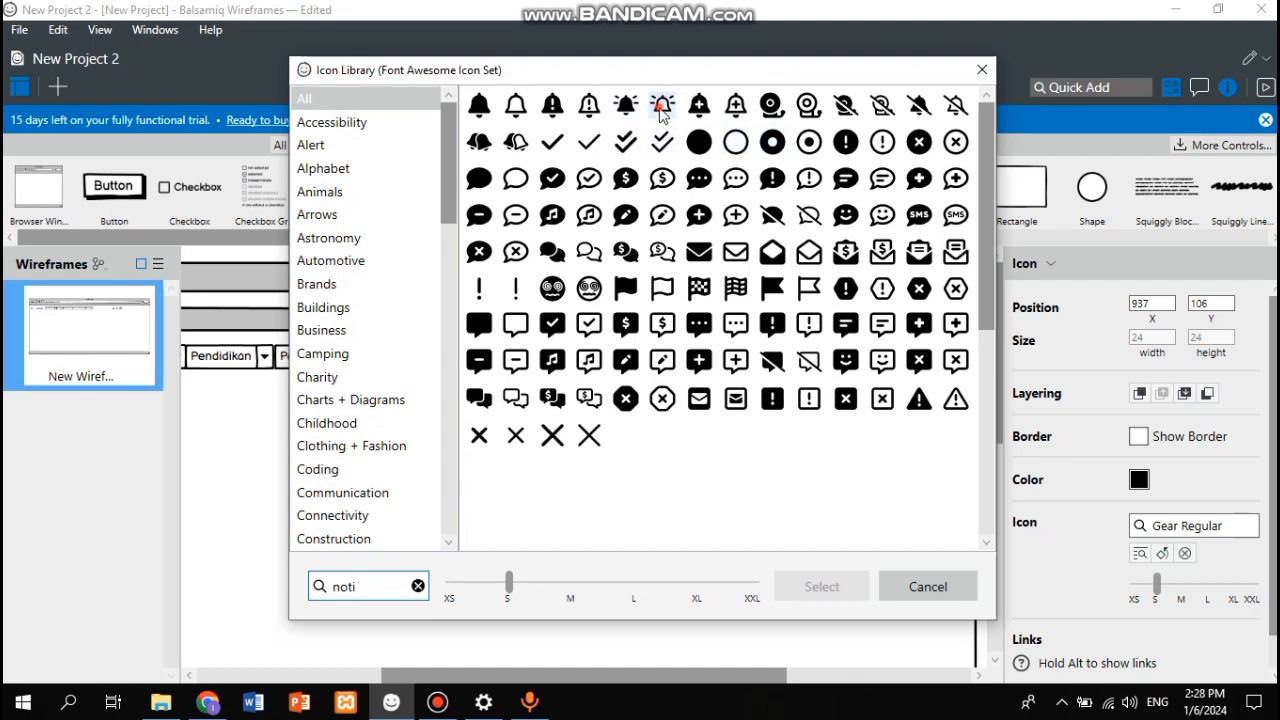
click(662, 108)
double_click(659, 107)
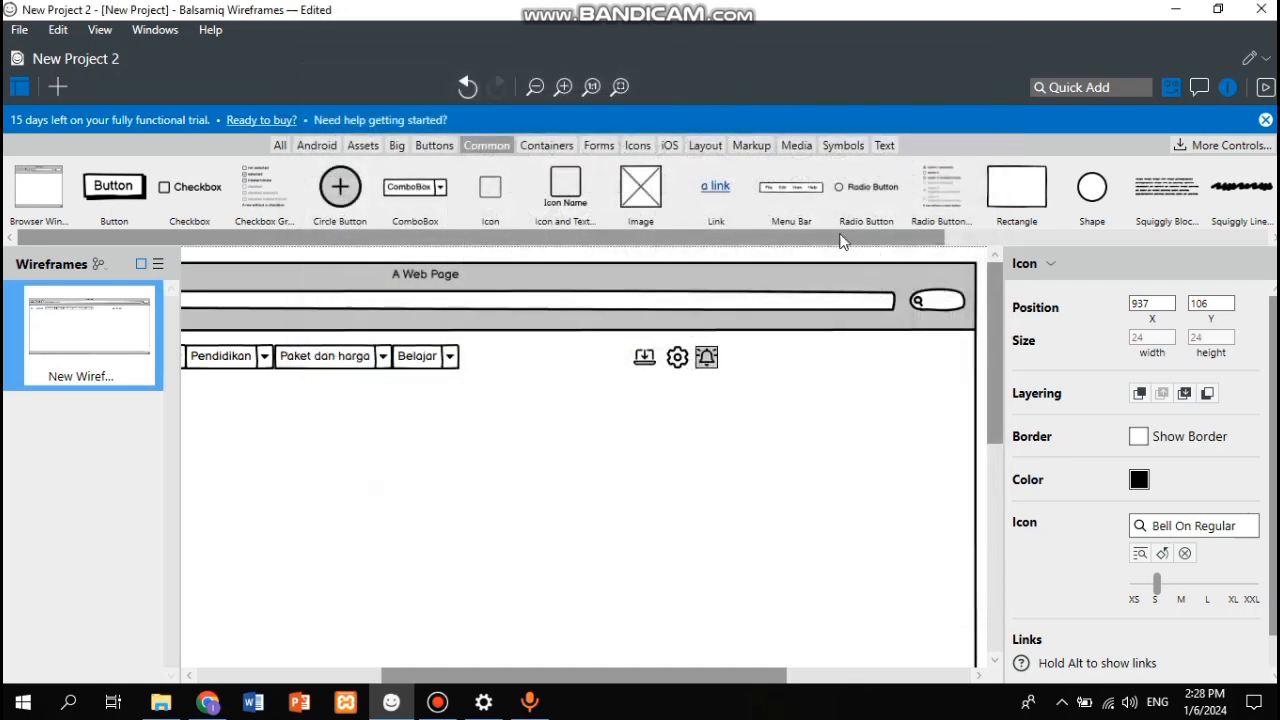
click(895, 357)
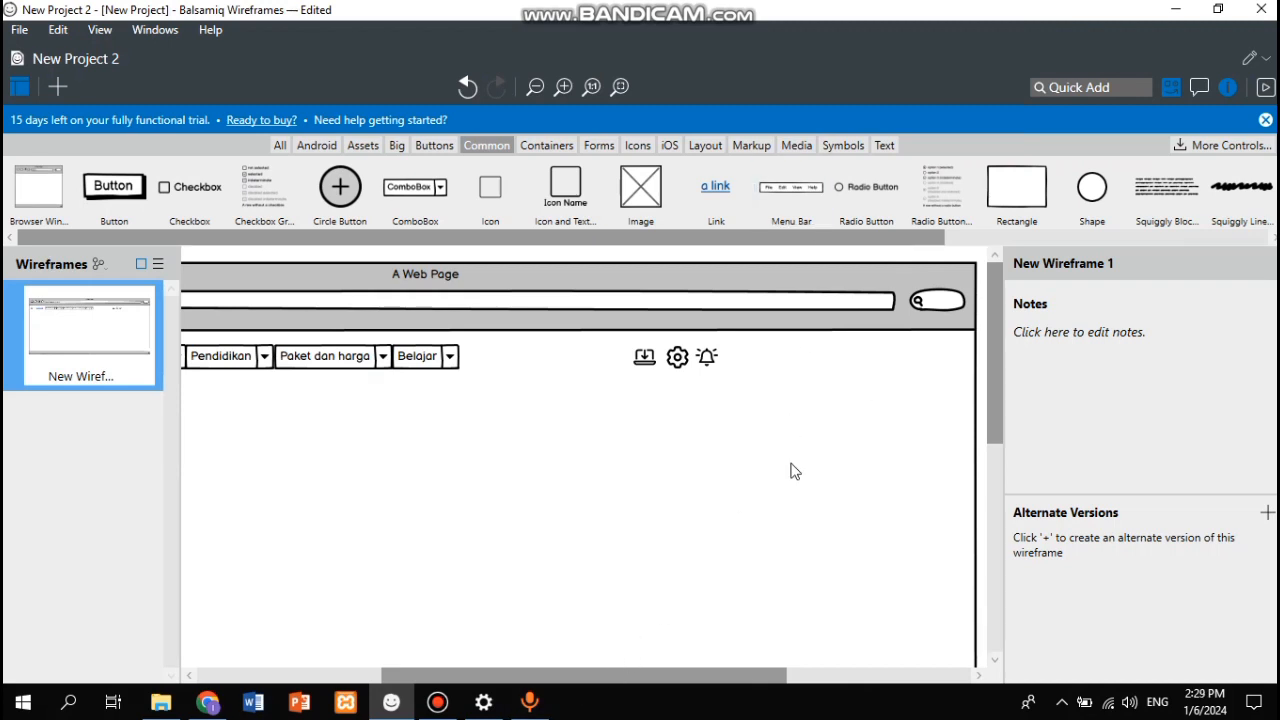
Step: Check Canva's header in Chrome, and add a Button labelled "Buat Desain" beside the wireframe's bell icon at about 977, 103
click(208, 703)
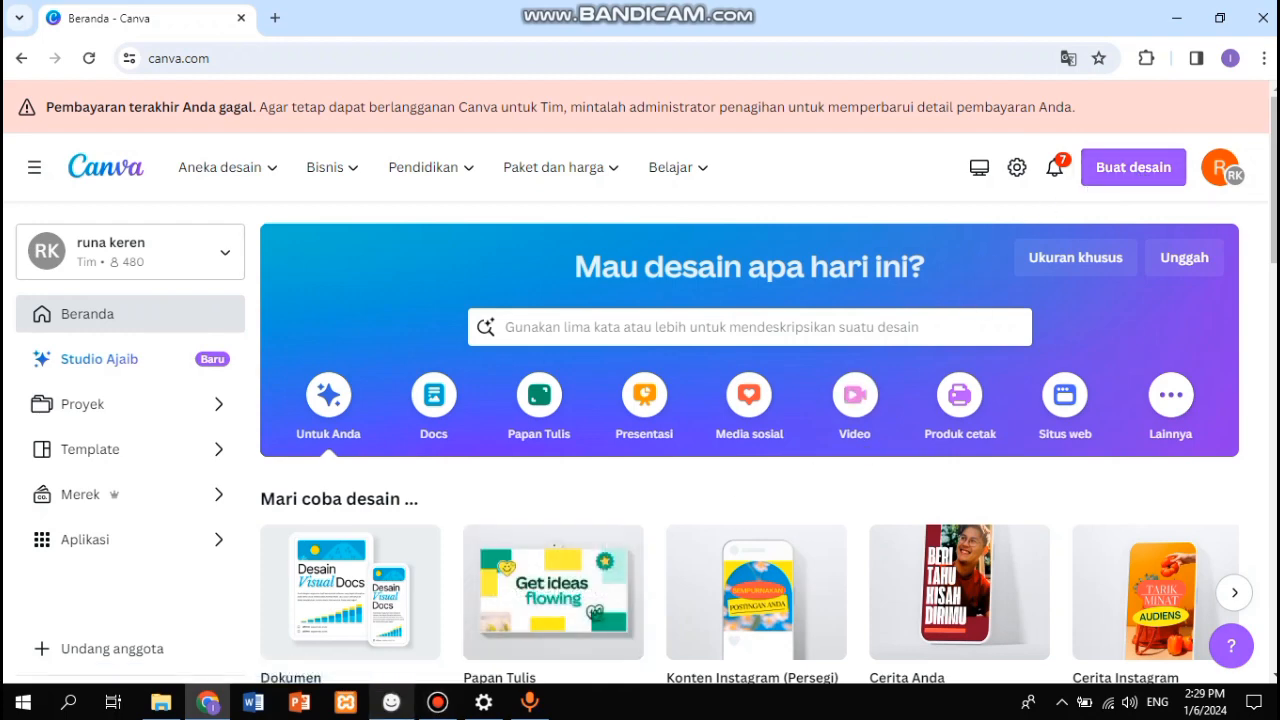
mouse_move(391, 702)
click(388, 612)
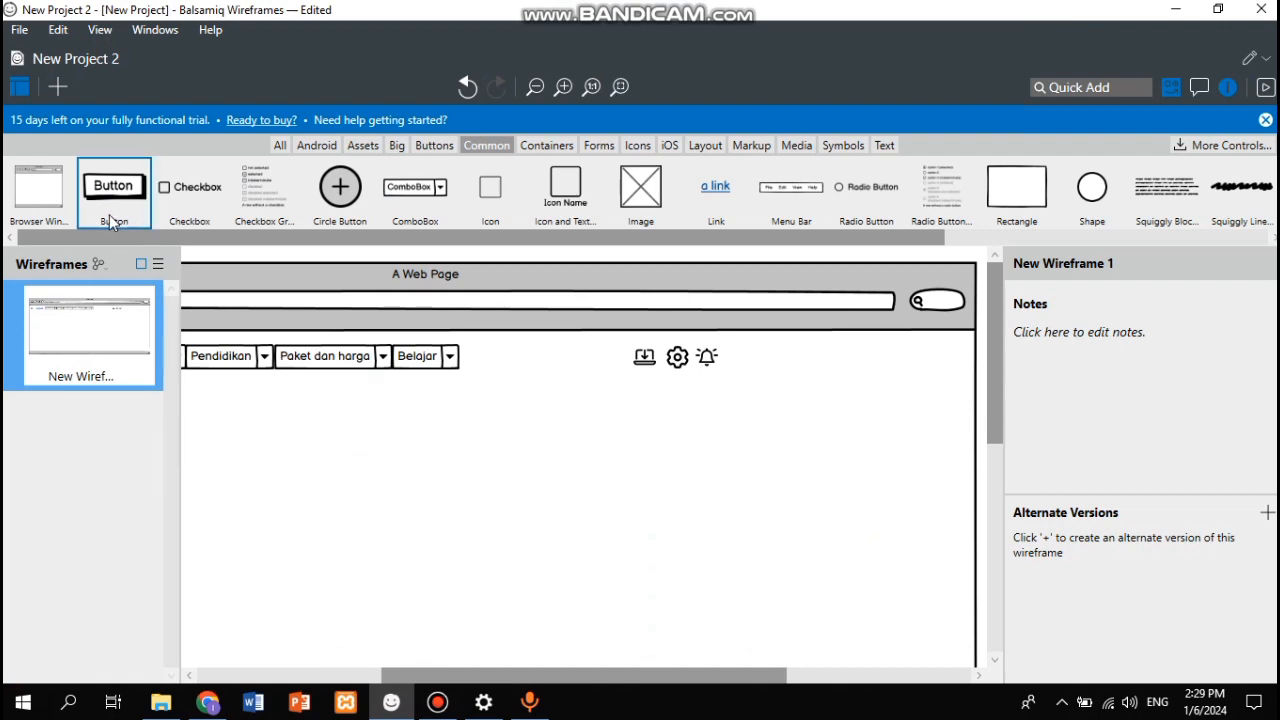
drag(109, 214, 758, 382)
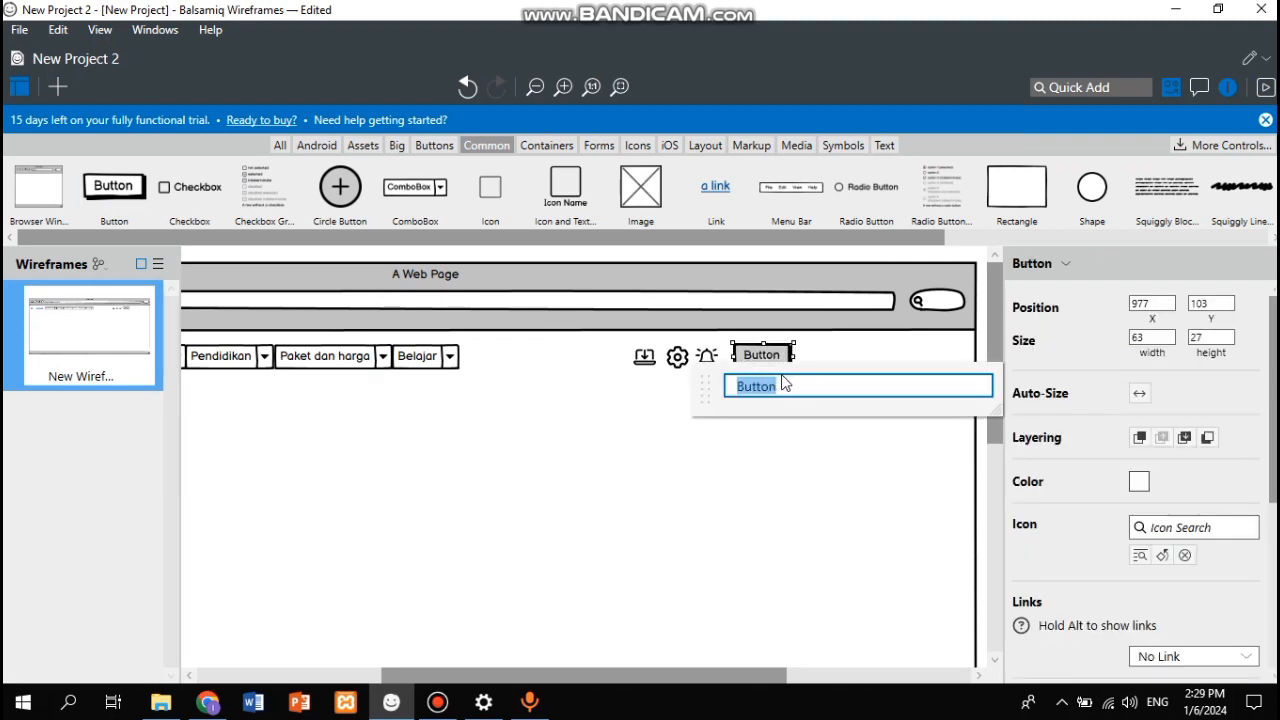
text(Bu)
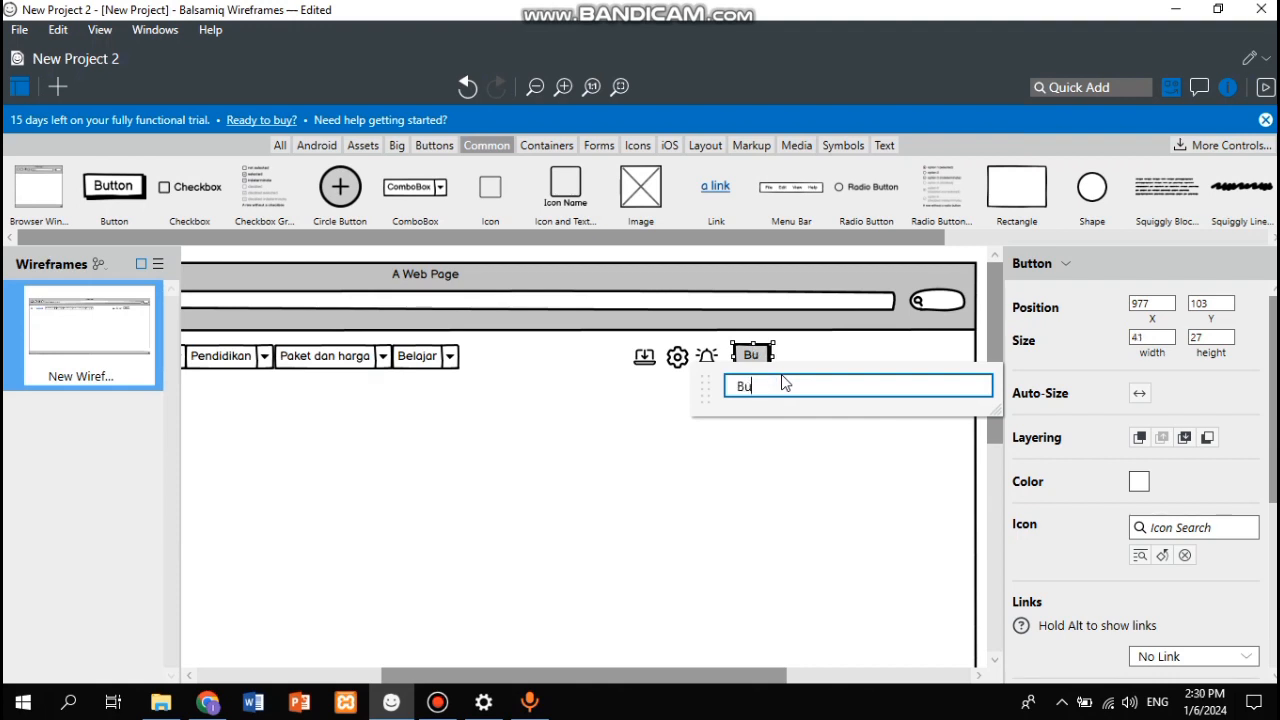
text(at Desain)
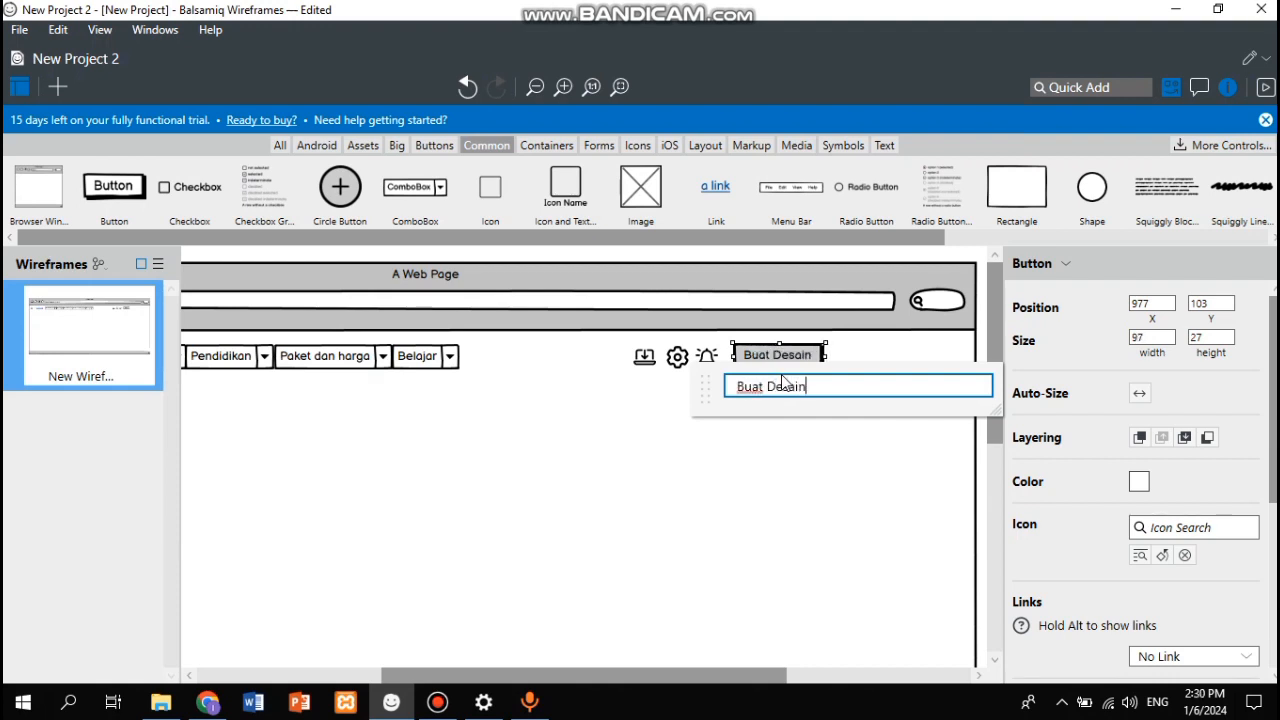
click(658, 382)
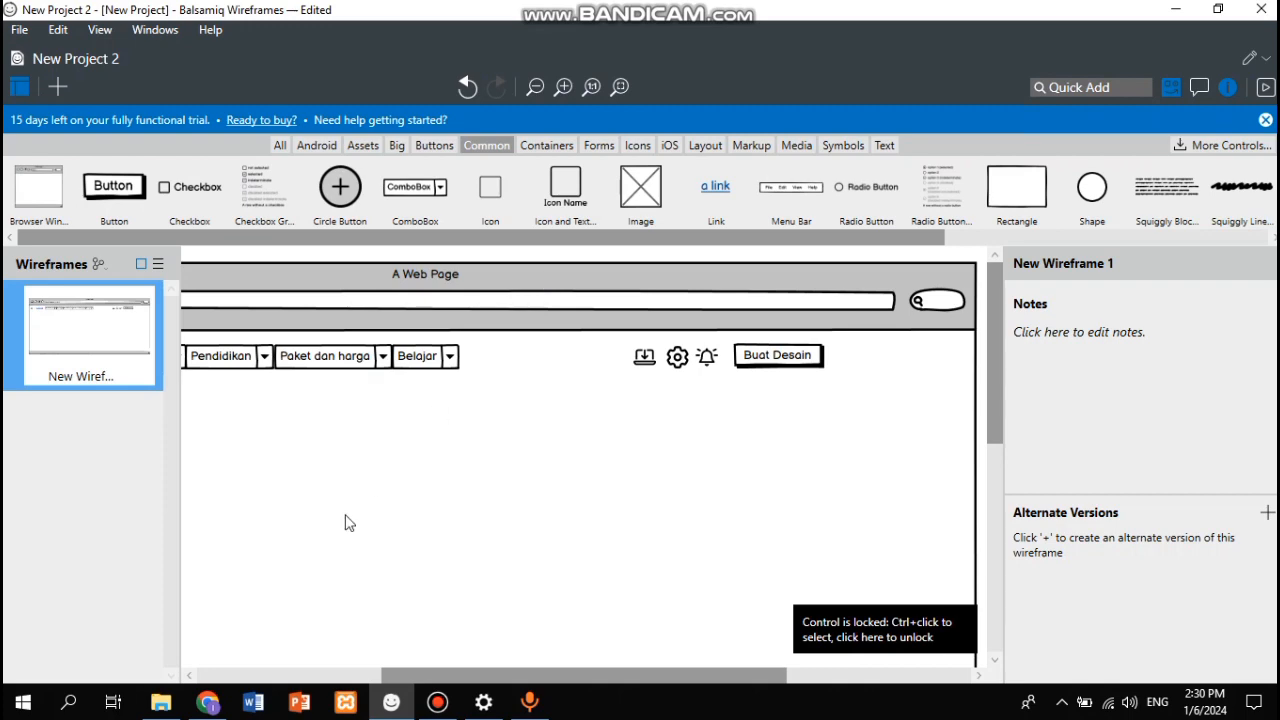
click(207, 705)
click(207, 705)
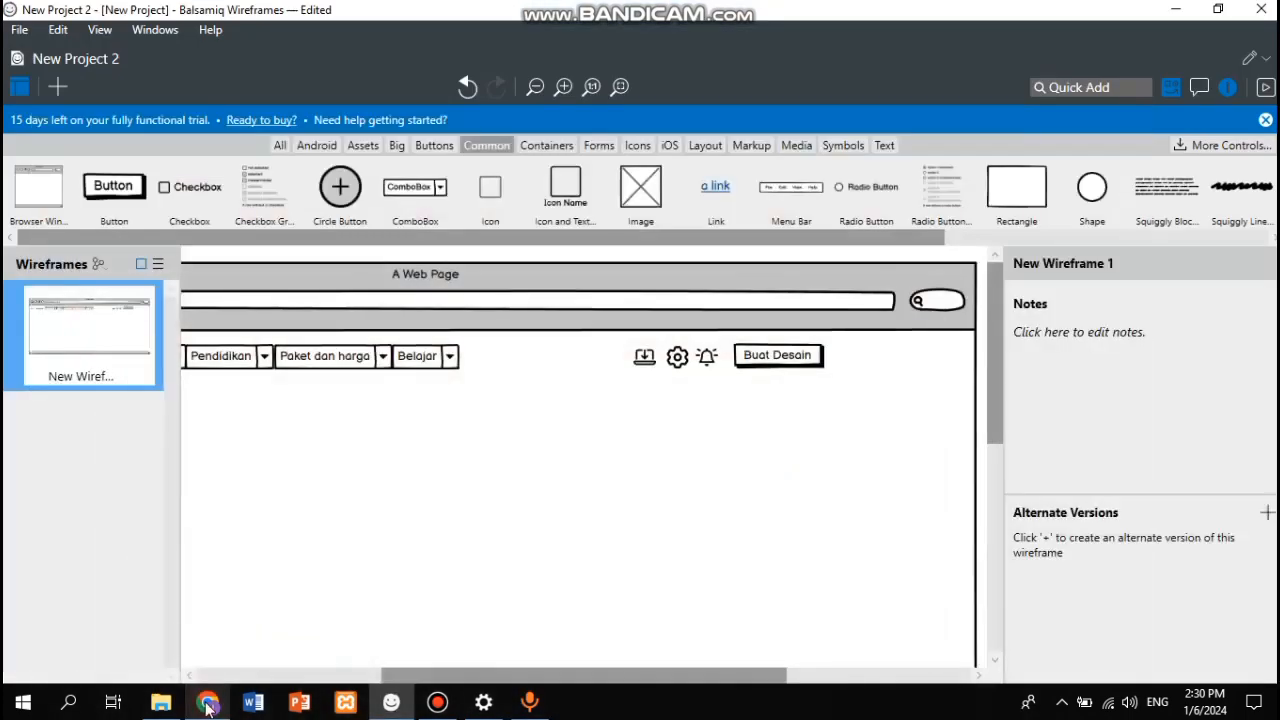
click(207, 705)
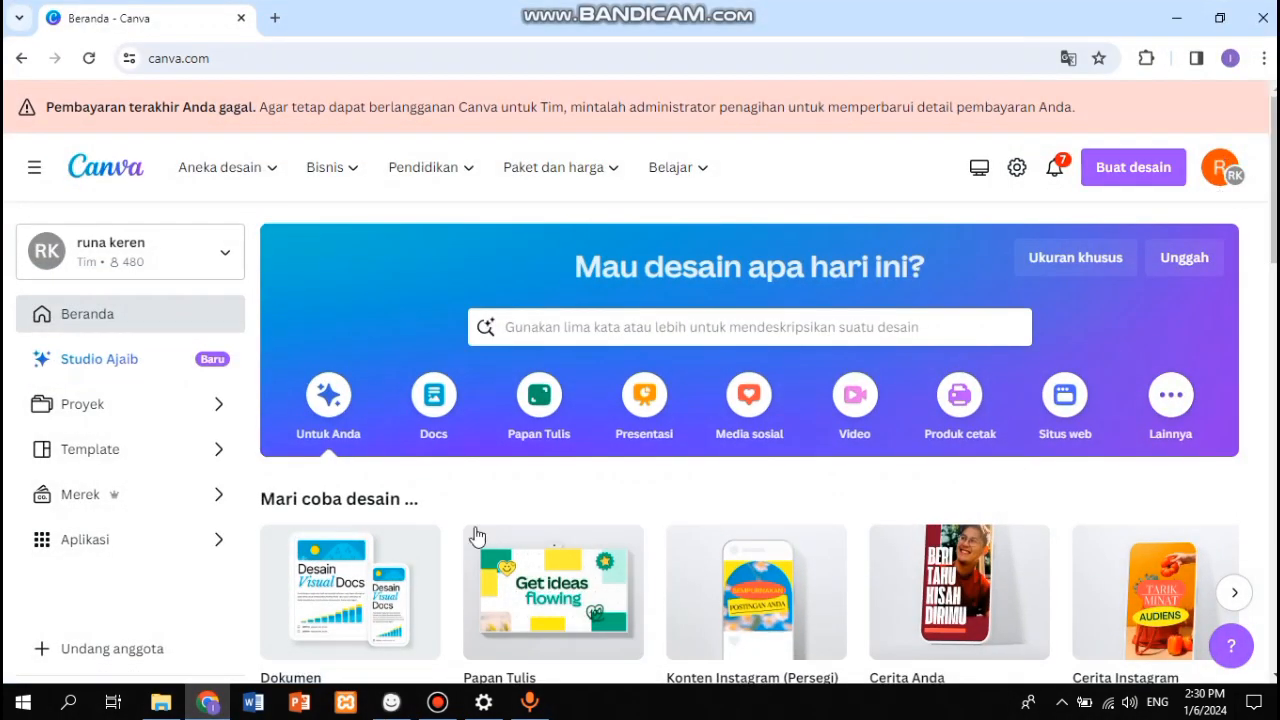
click(390, 705)
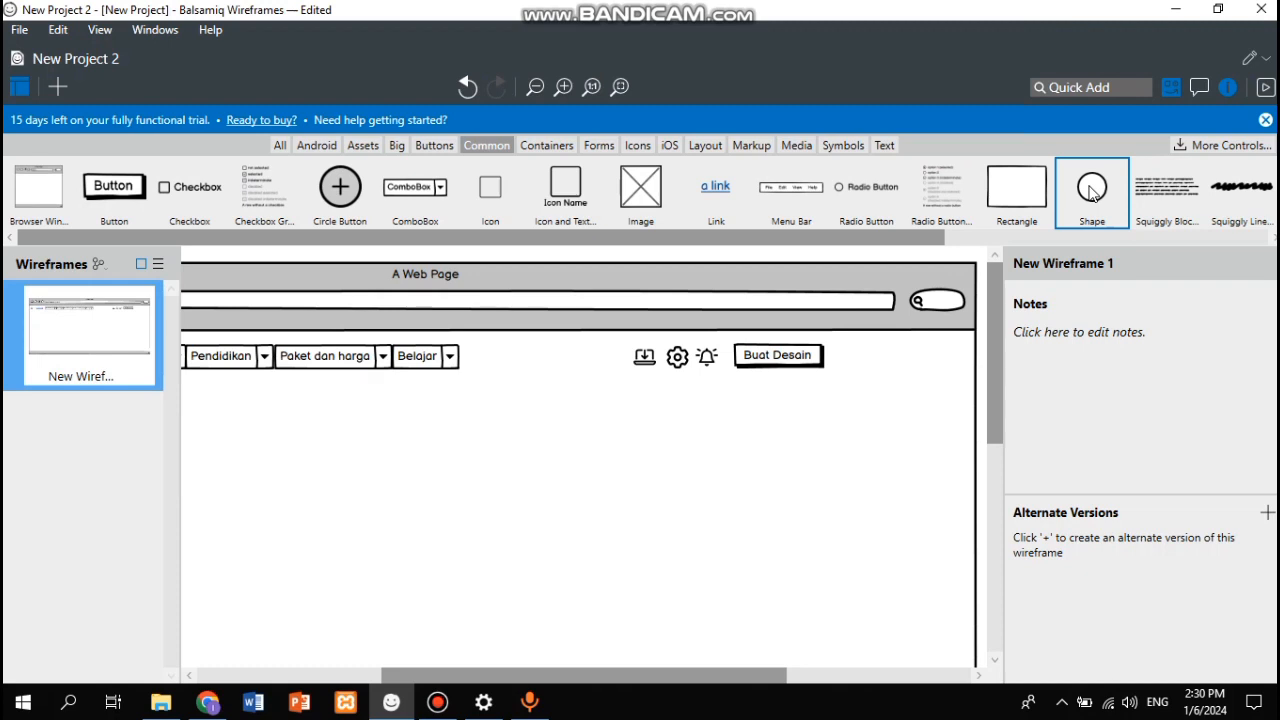
drag(1092, 190, 854, 358)
double_click(855, 357)
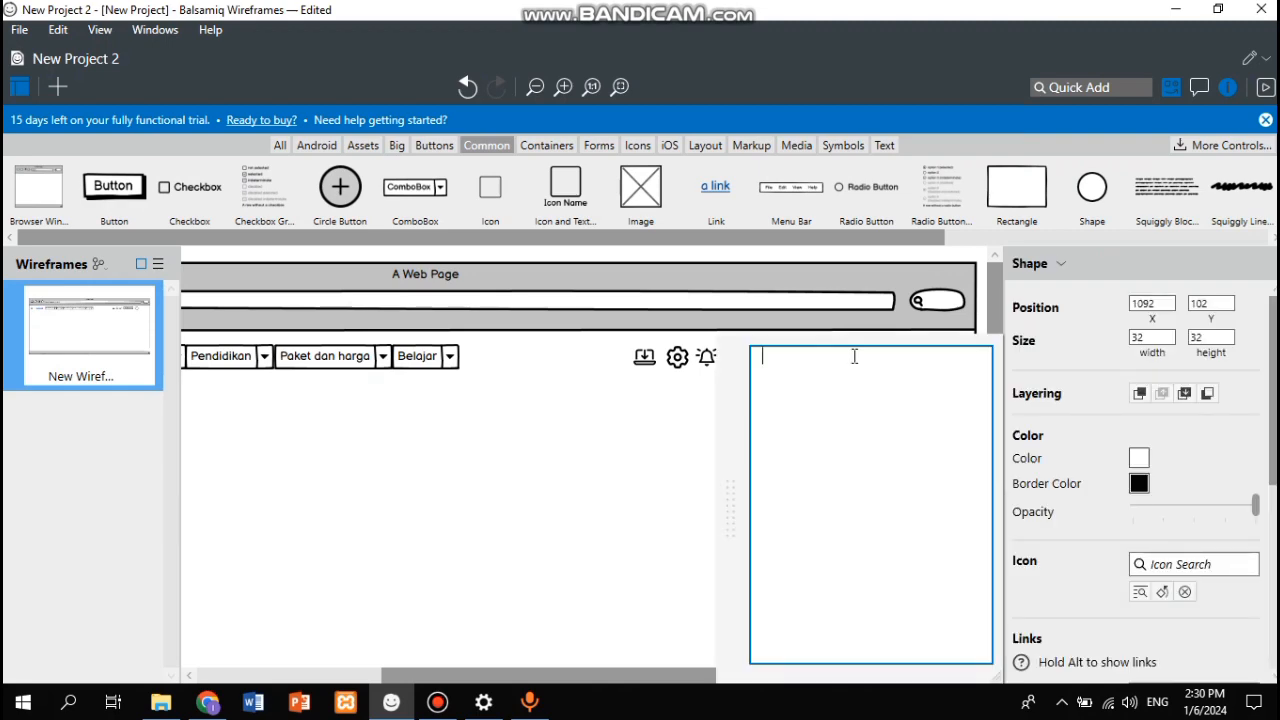
click(210, 702)
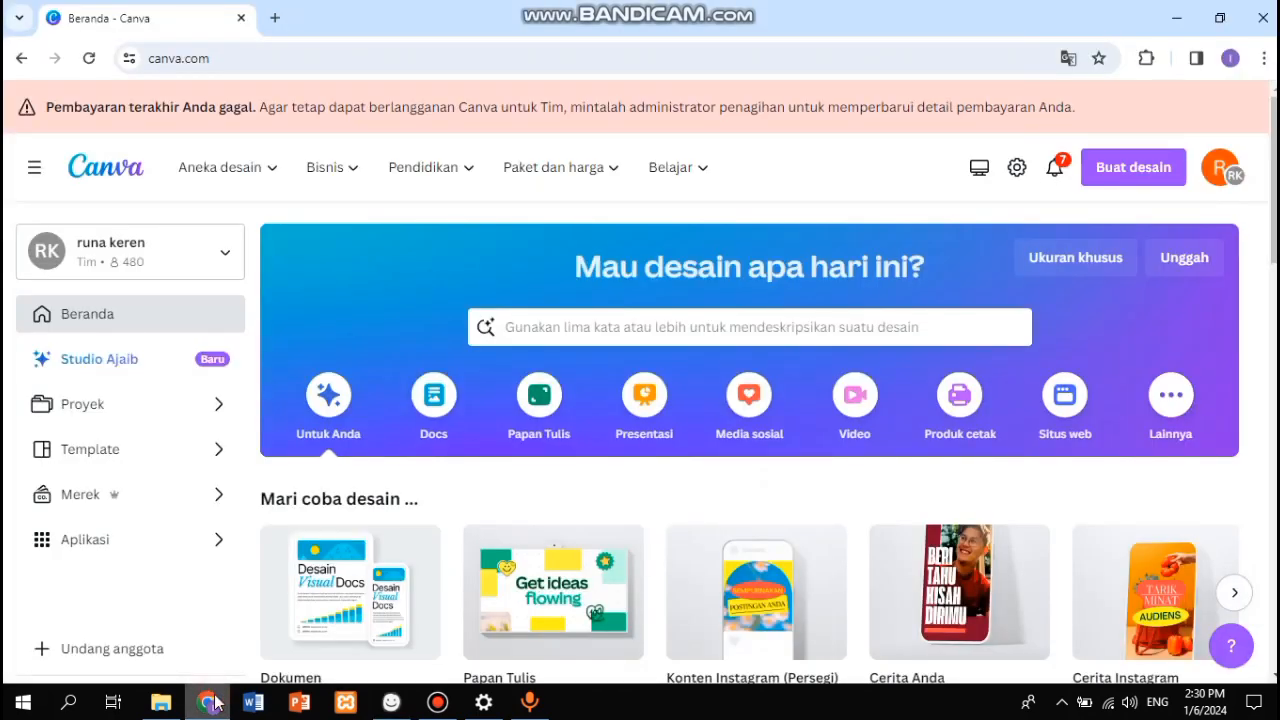
click(212, 702)
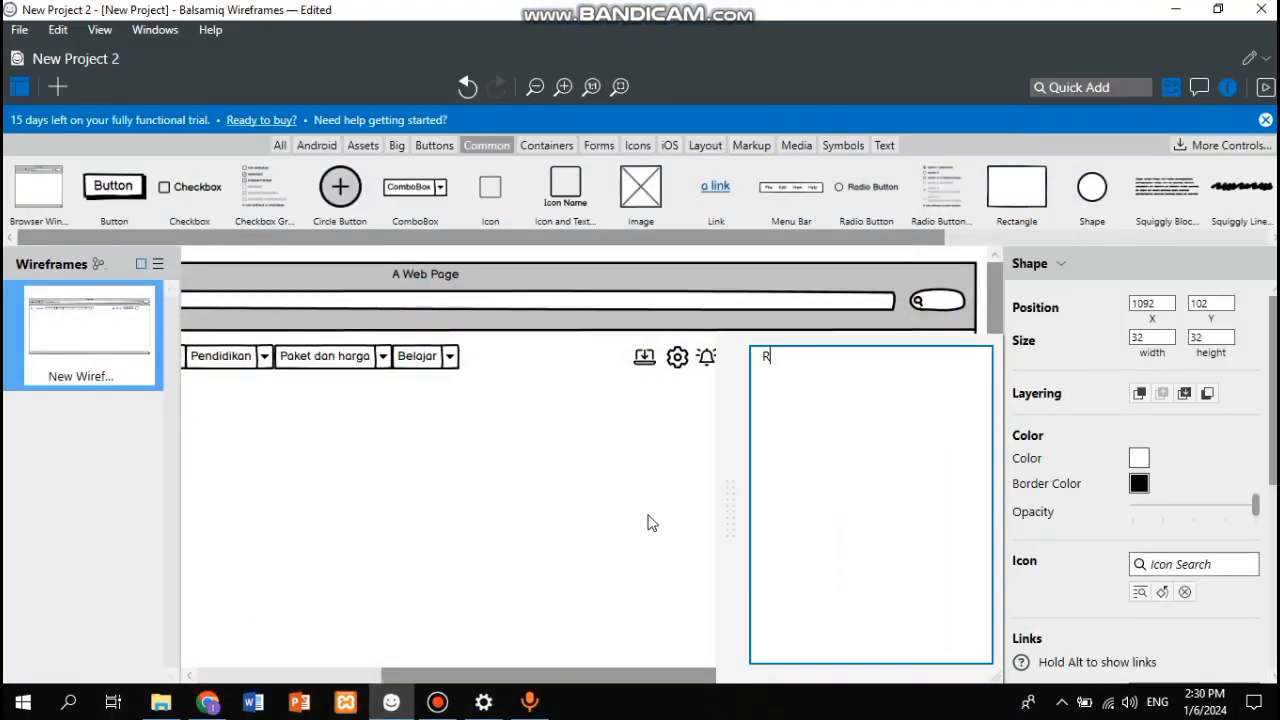
click(651, 520)
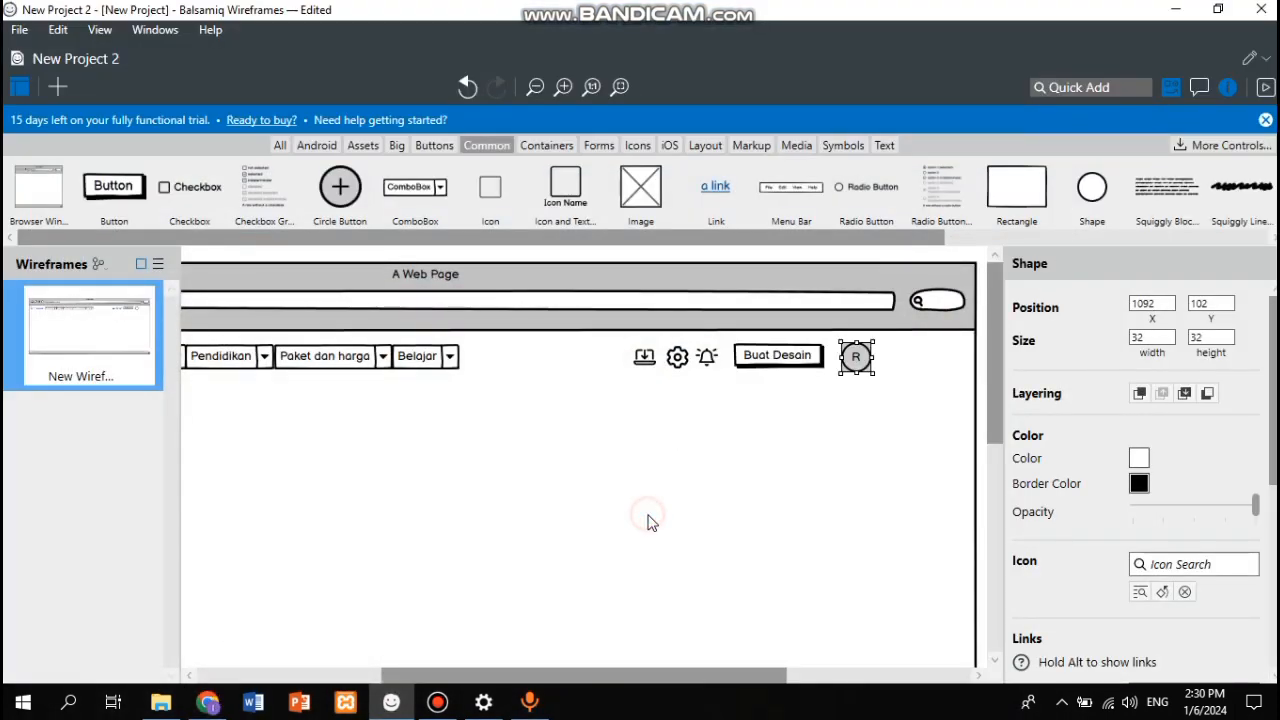
click(852, 358)
drag(848, 362, 847, 362)
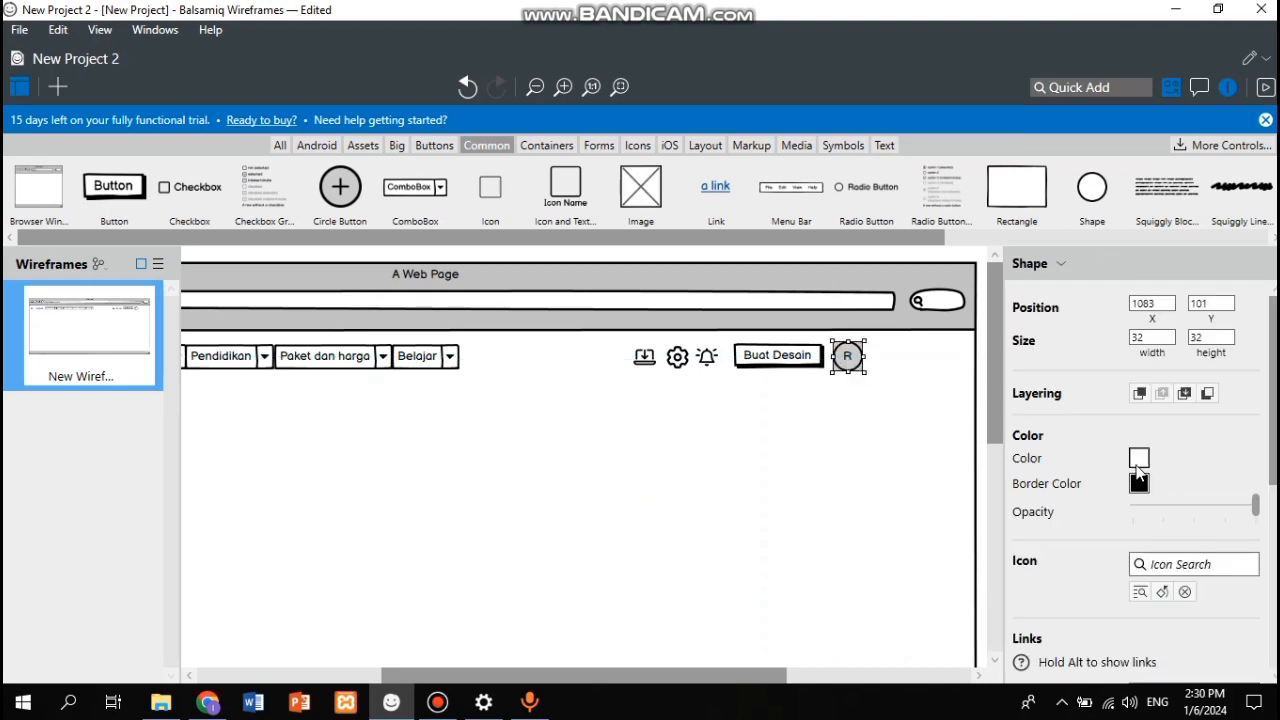
Step: Set both the fill and border colour of the R circle to orange, checking Canva's avatar in Chrome
click(1139, 459)
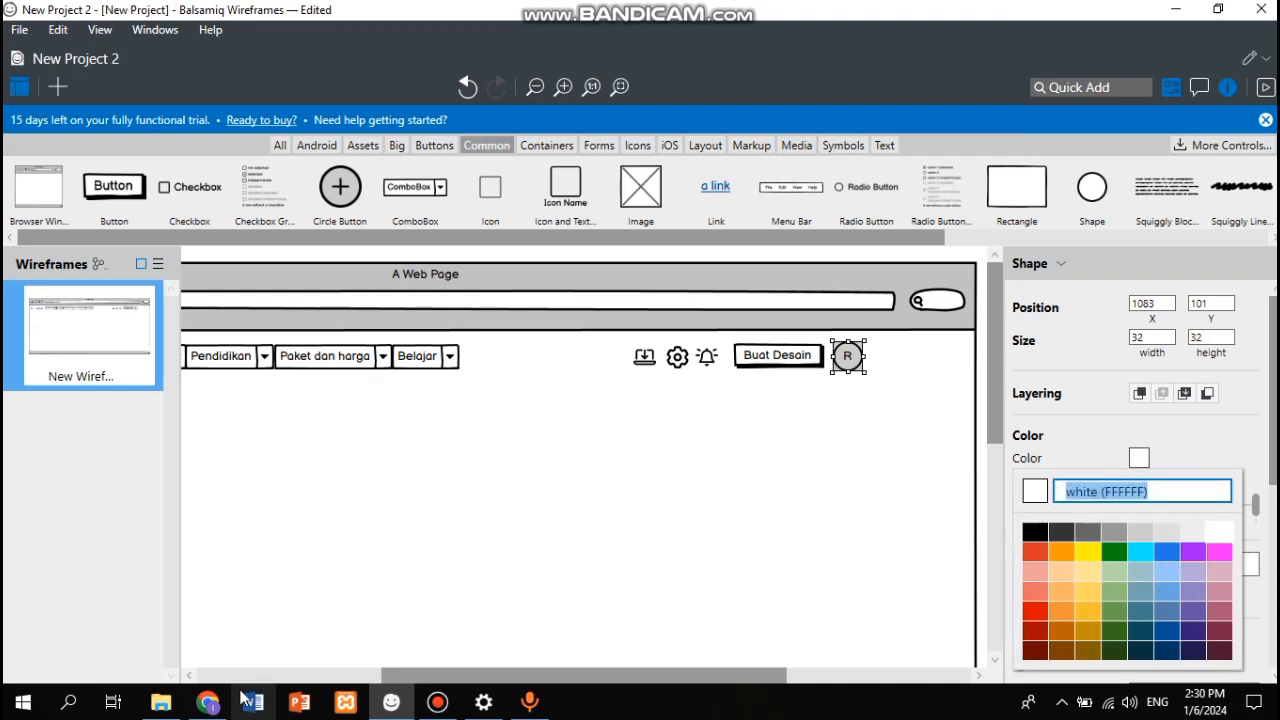
click(207, 705)
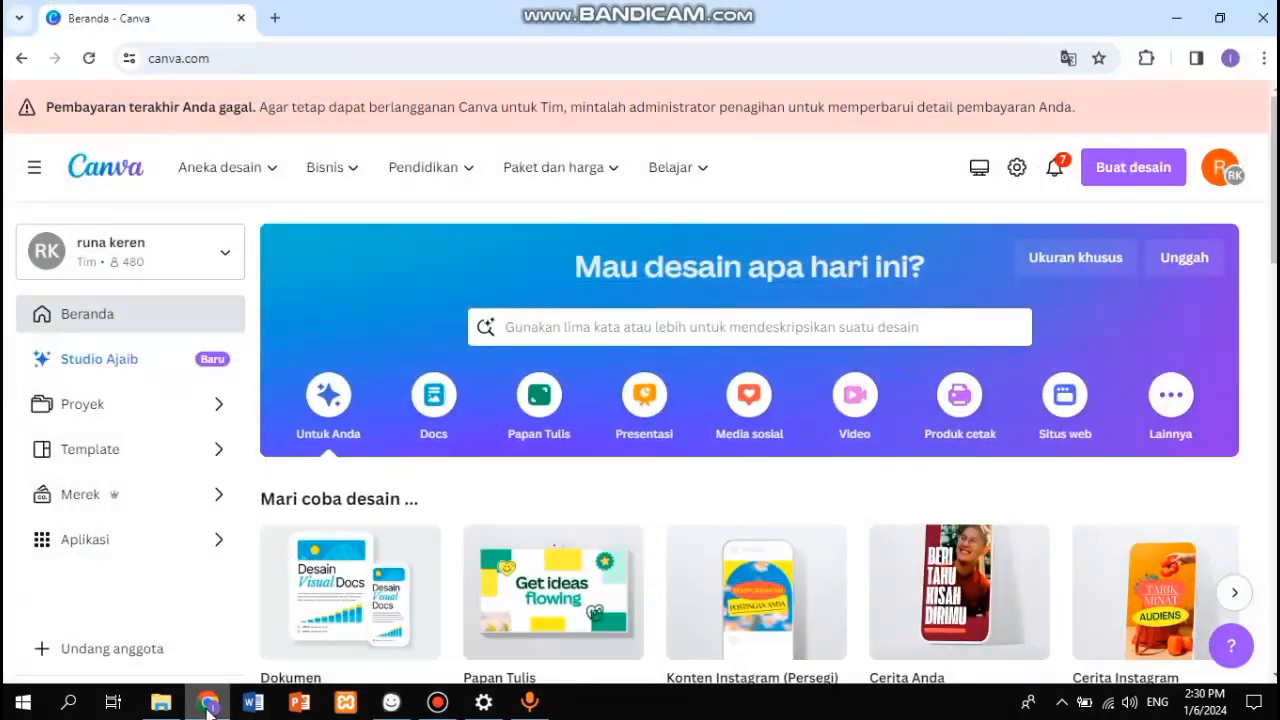
click(207, 705)
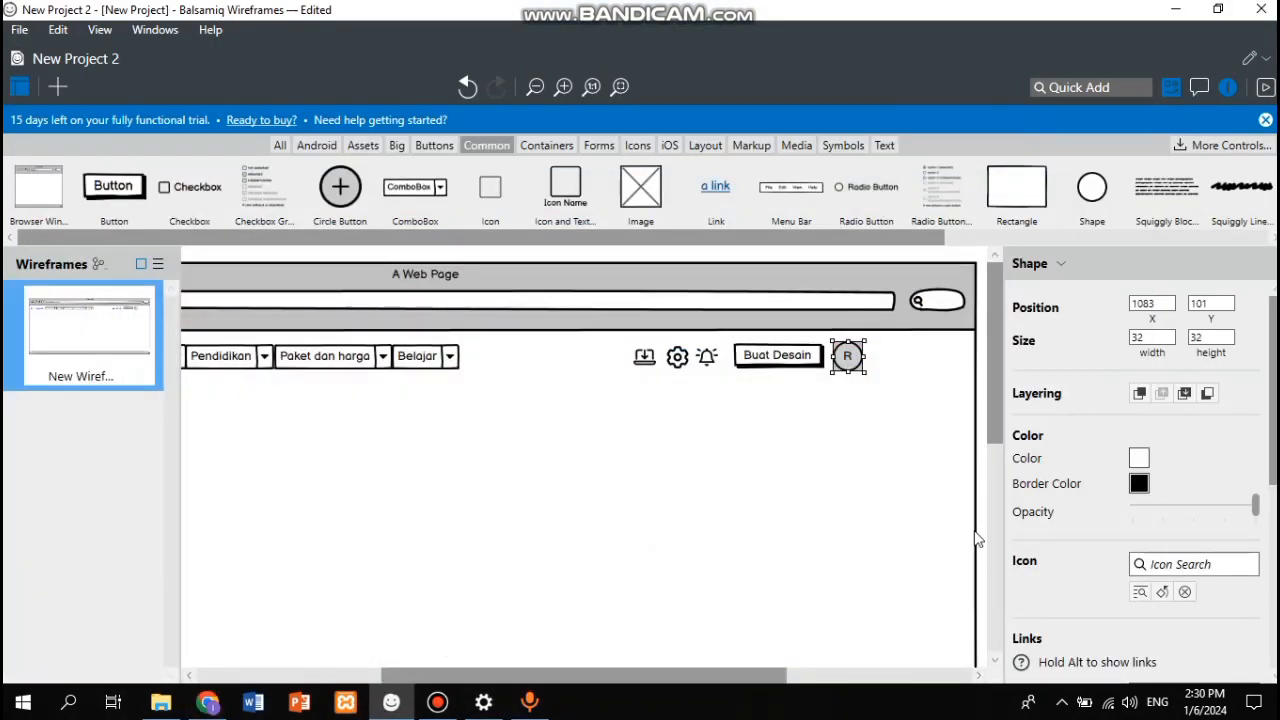
click(1141, 486)
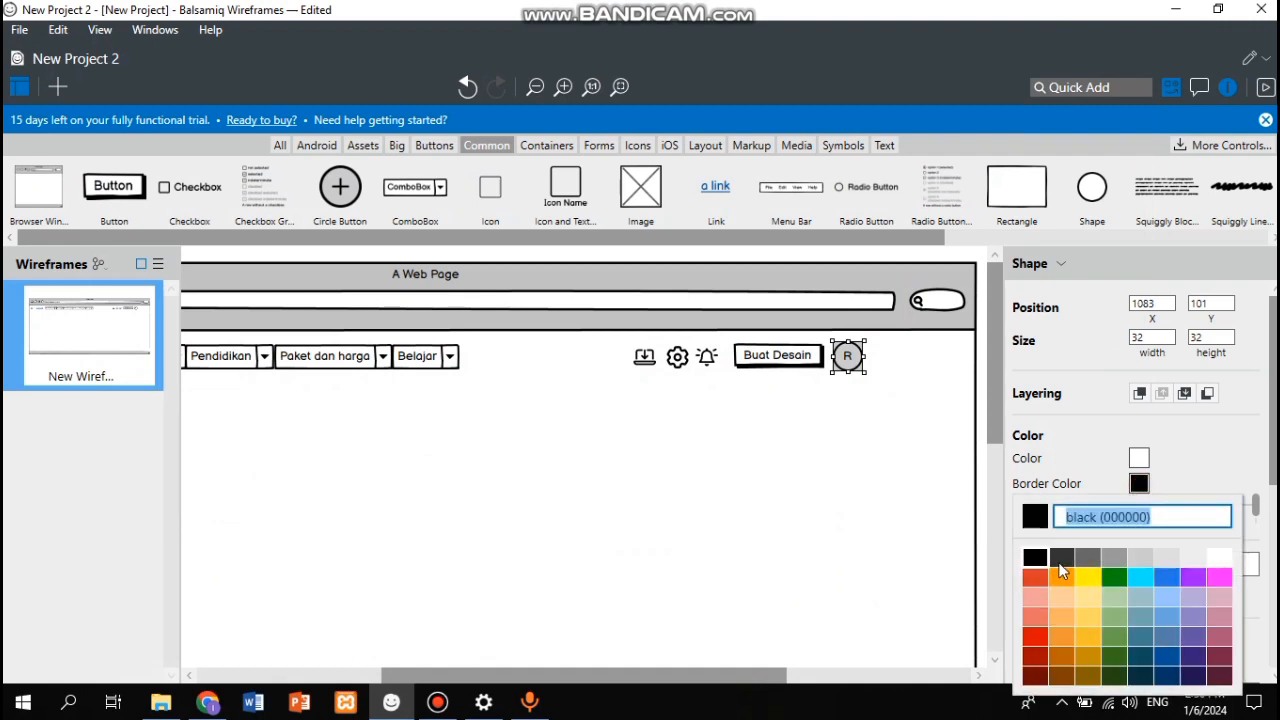
click(1063, 578)
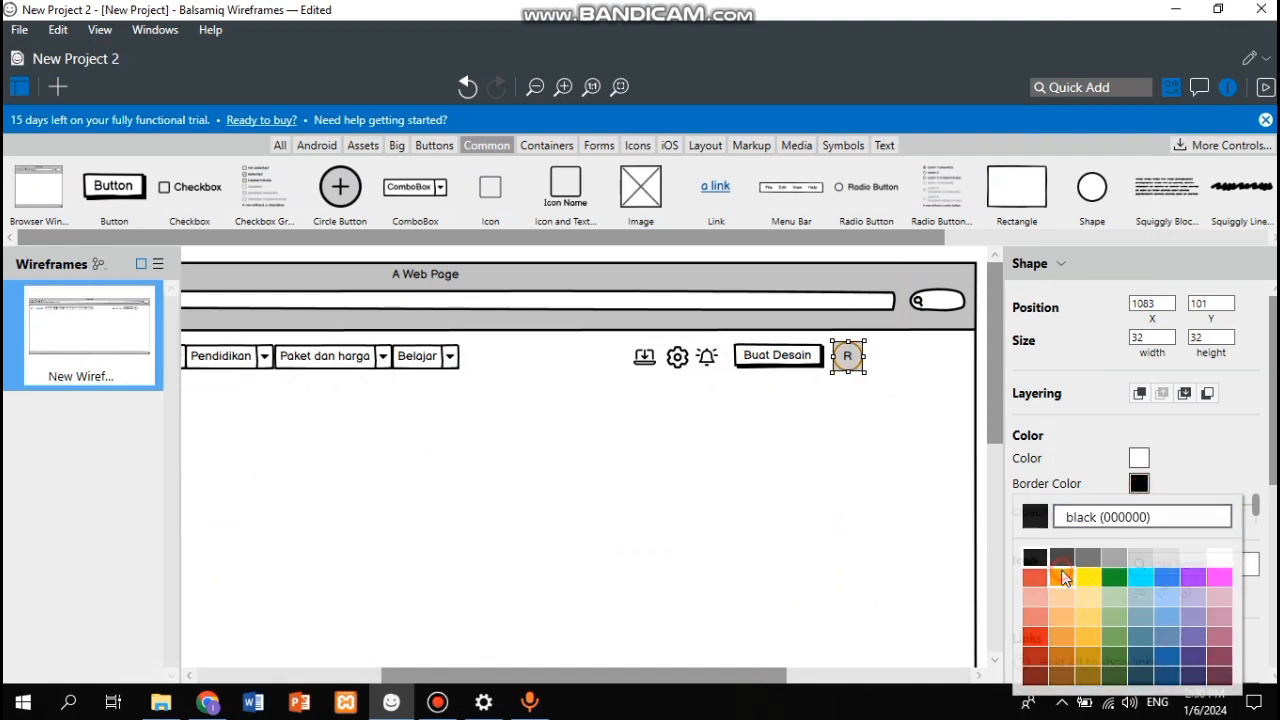
click(1141, 459)
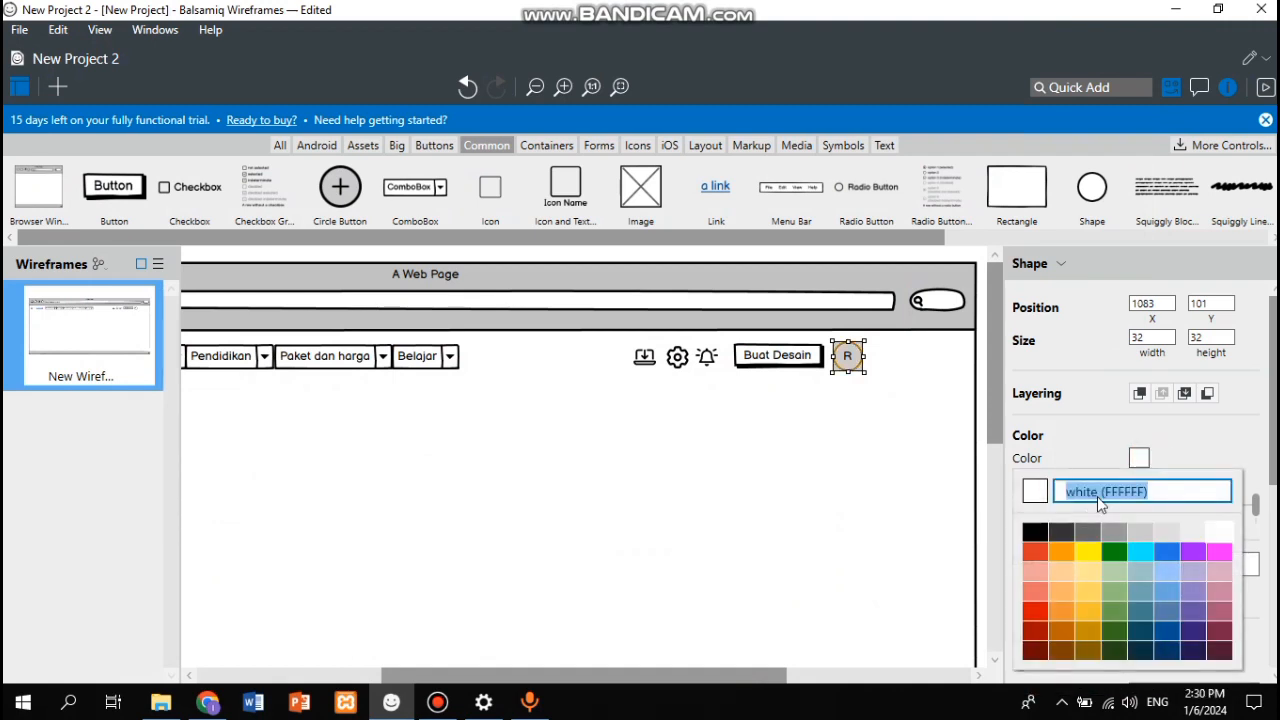
click(1062, 555)
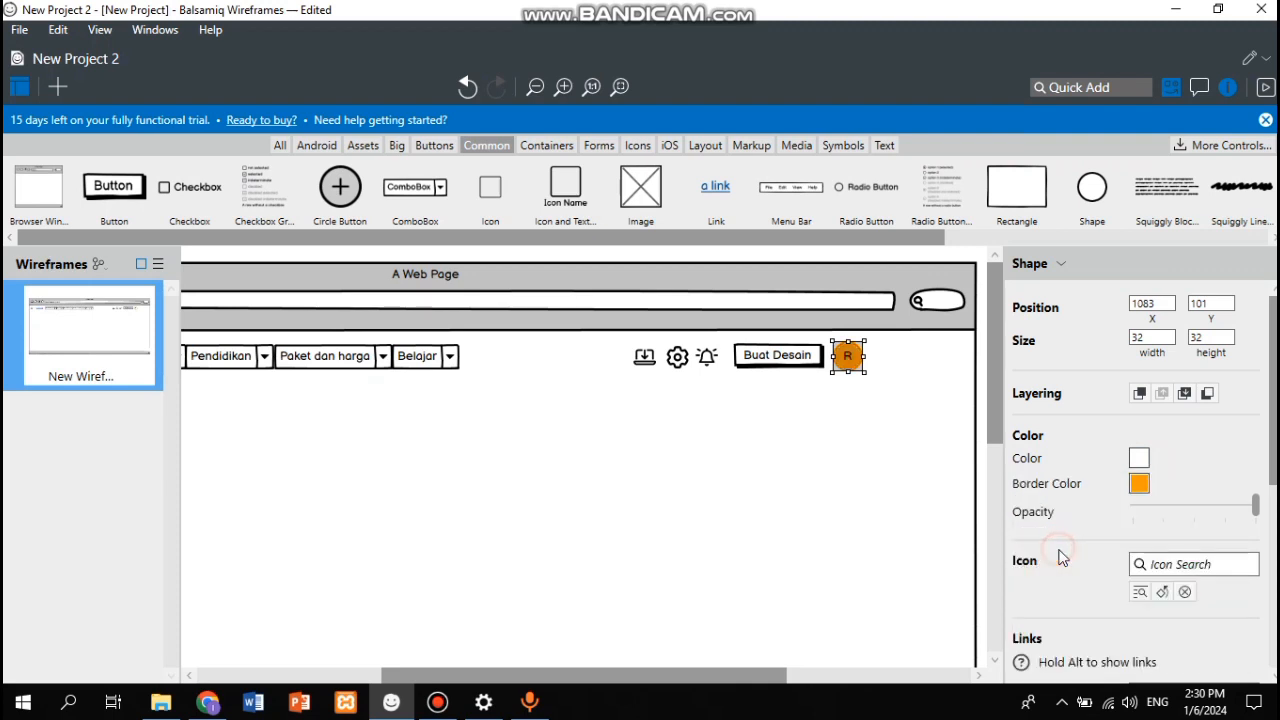
click(930, 468)
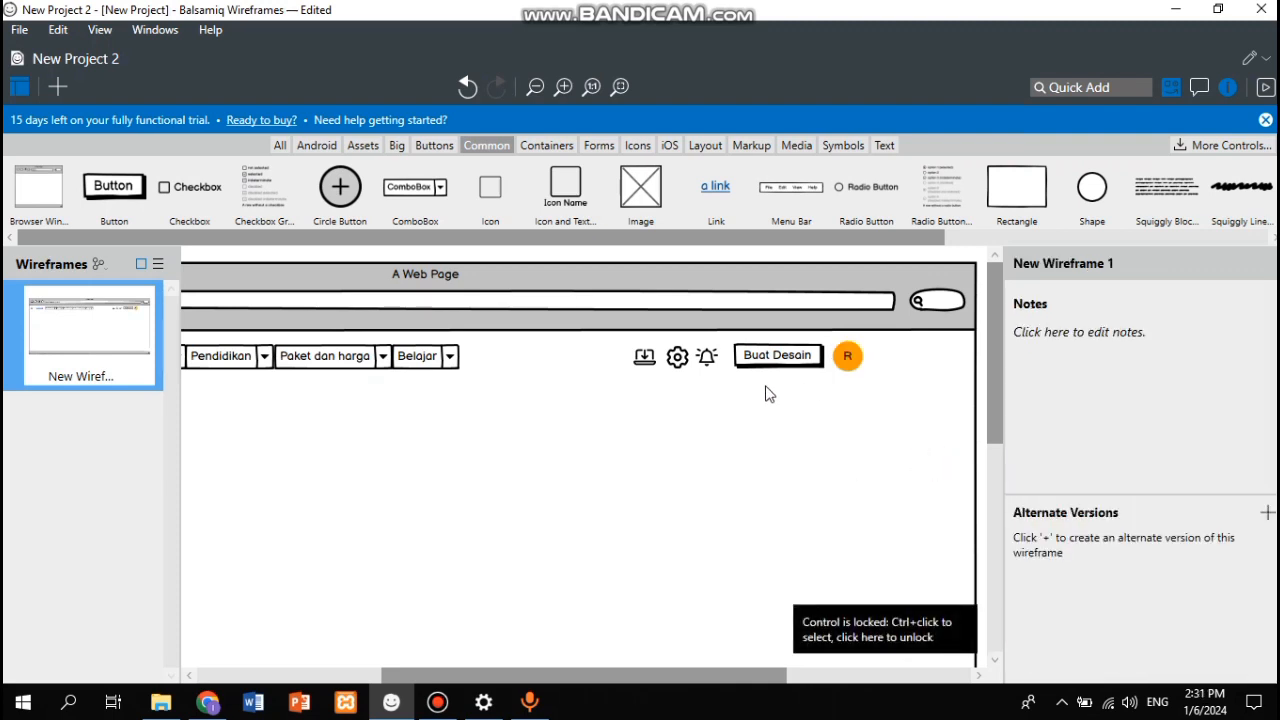
click(847, 358)
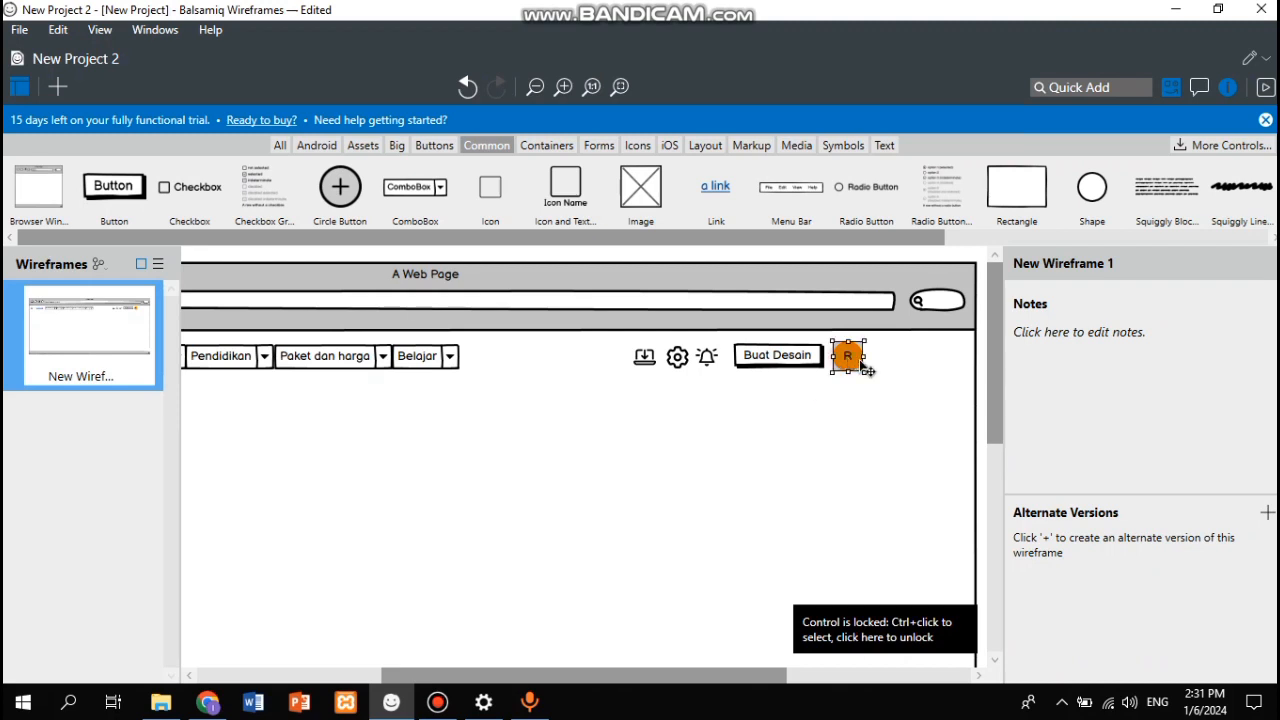
scroll(1081, 456, down, 3)
scroll(1081, 451, up, 3)
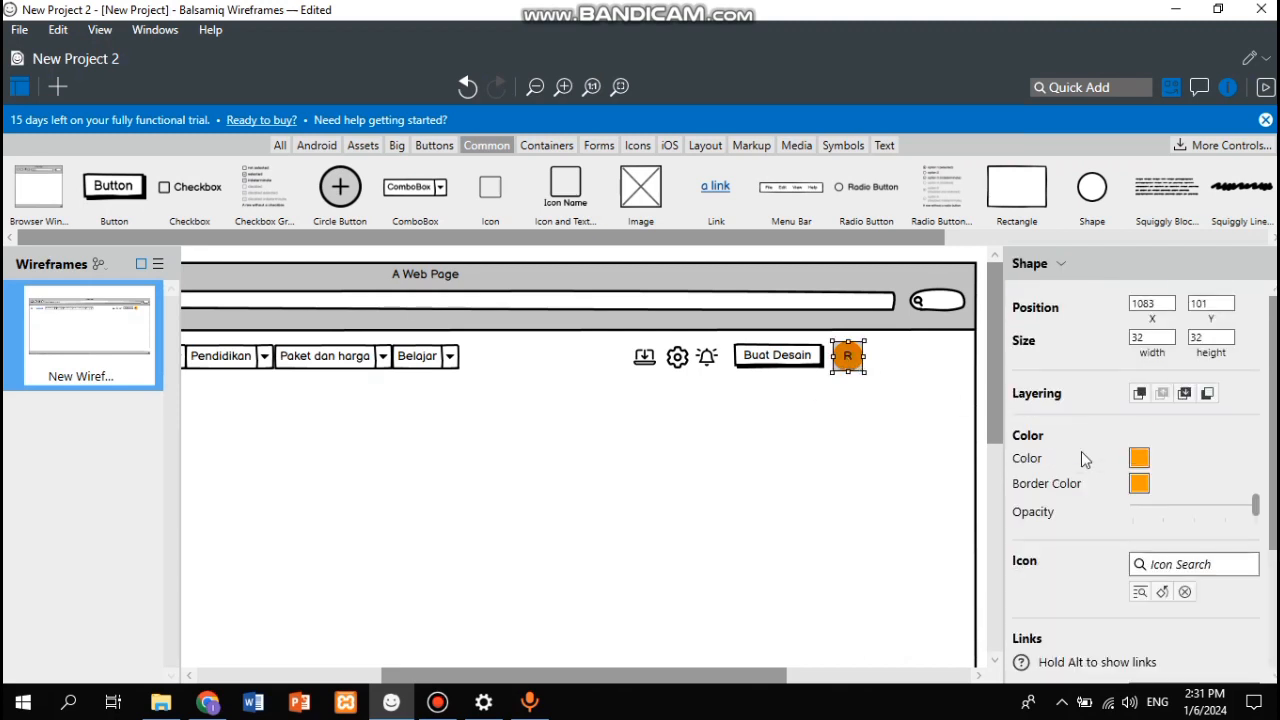
click(898, 440)
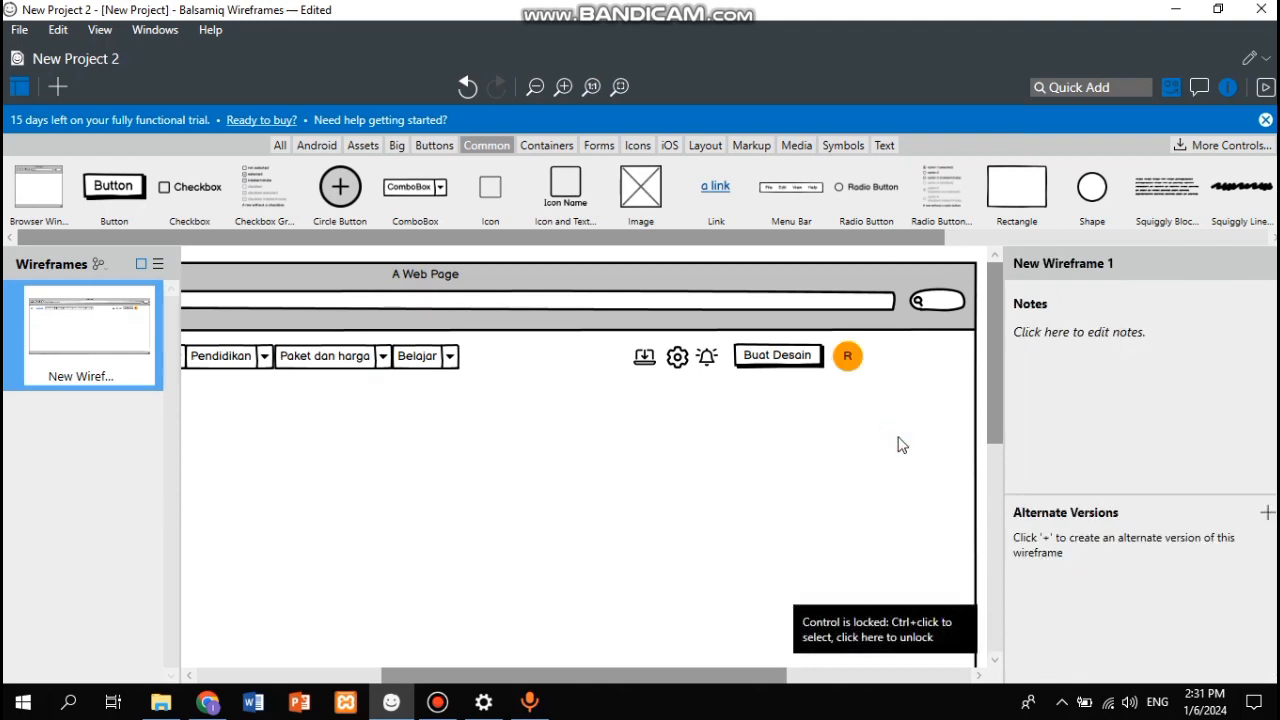
Step: Check Canva's avatar badge in Chrome, and add a second circle Shape labelled "RK" overlapping the orange circle at about 1099, 117
scroll(623, 474, left, 2)
scroll(623, 474, right, 2)
scroll(623, 474, left, 2)
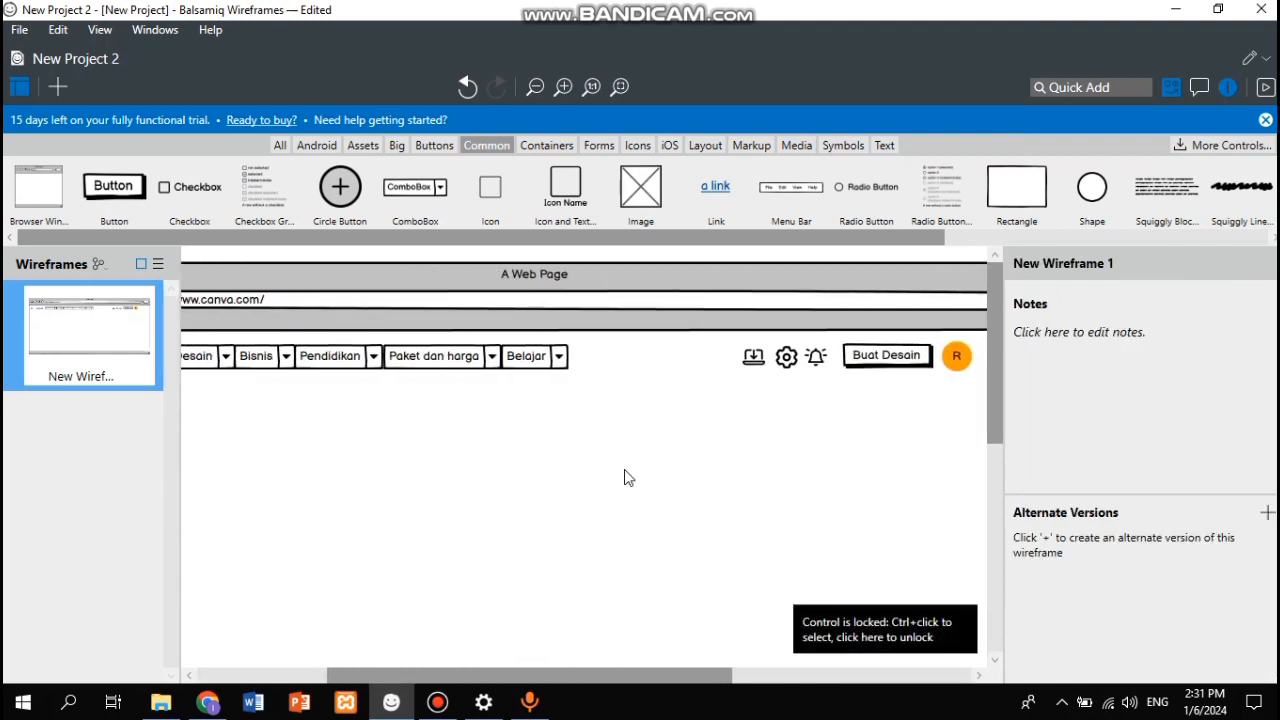
click(208, 703)
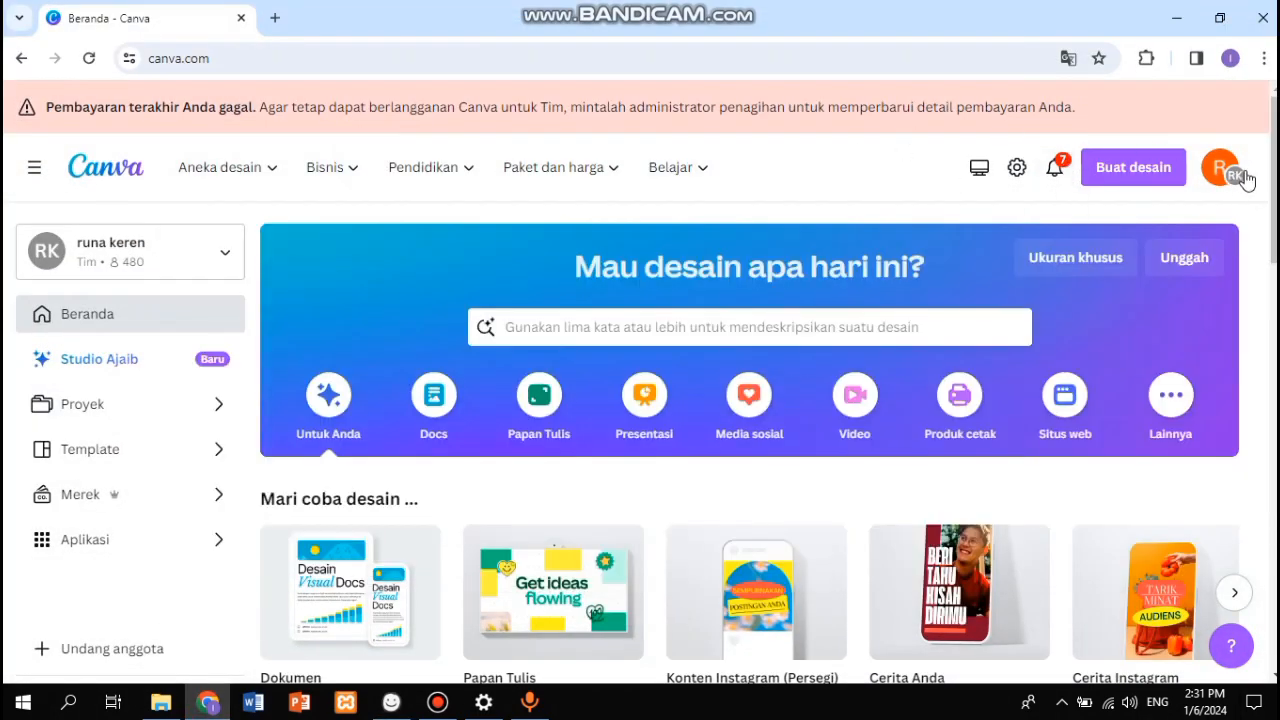
click(392, 701)
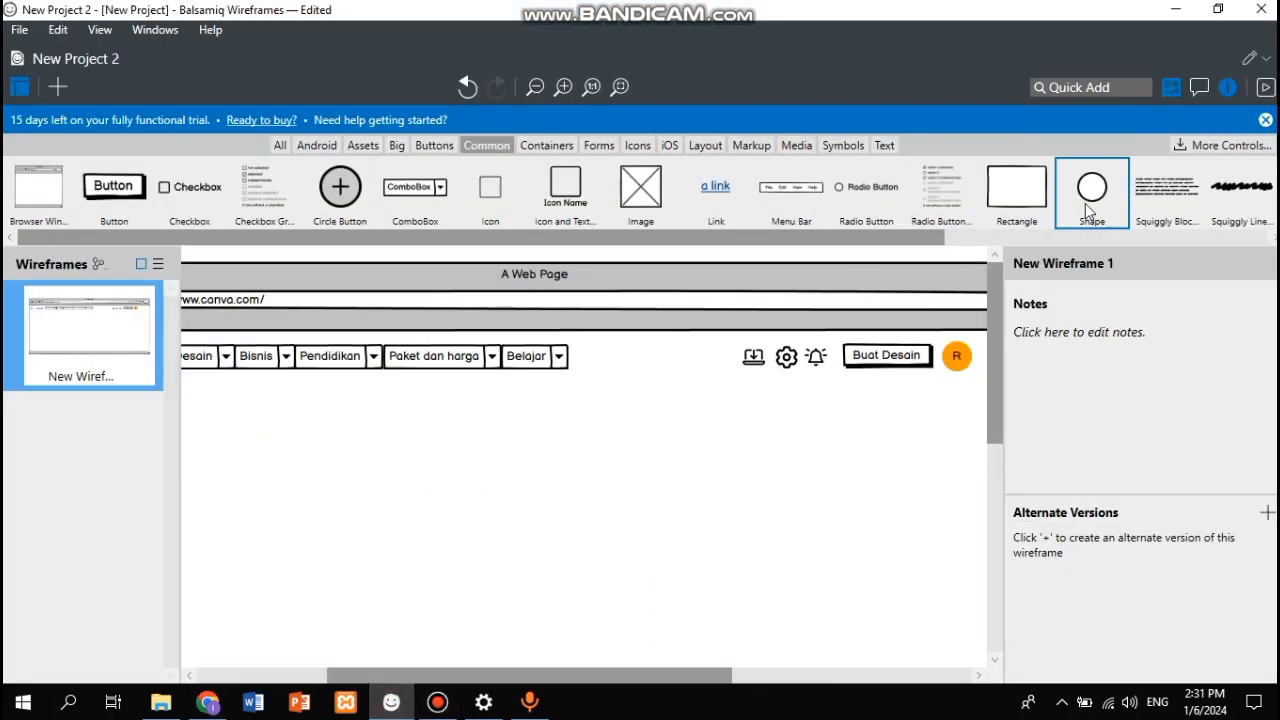
scroll(749, 486, right, 2)
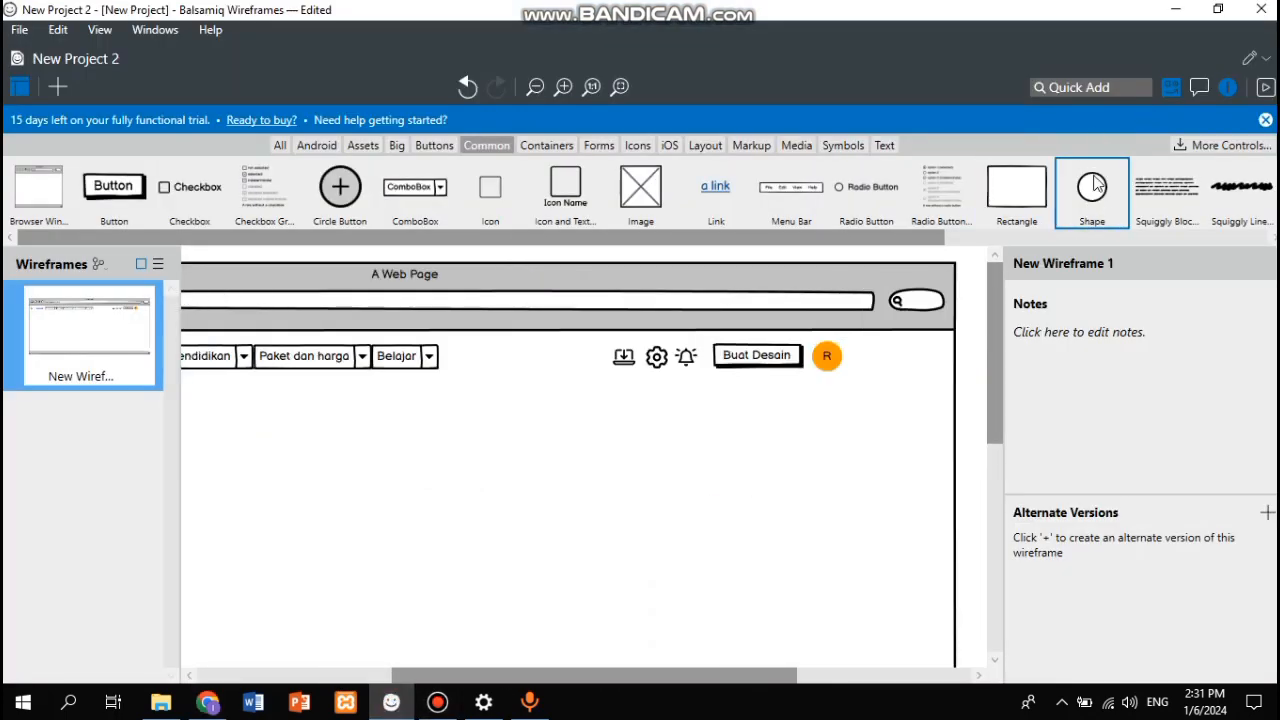
drag(1094, 184, 847, 367)
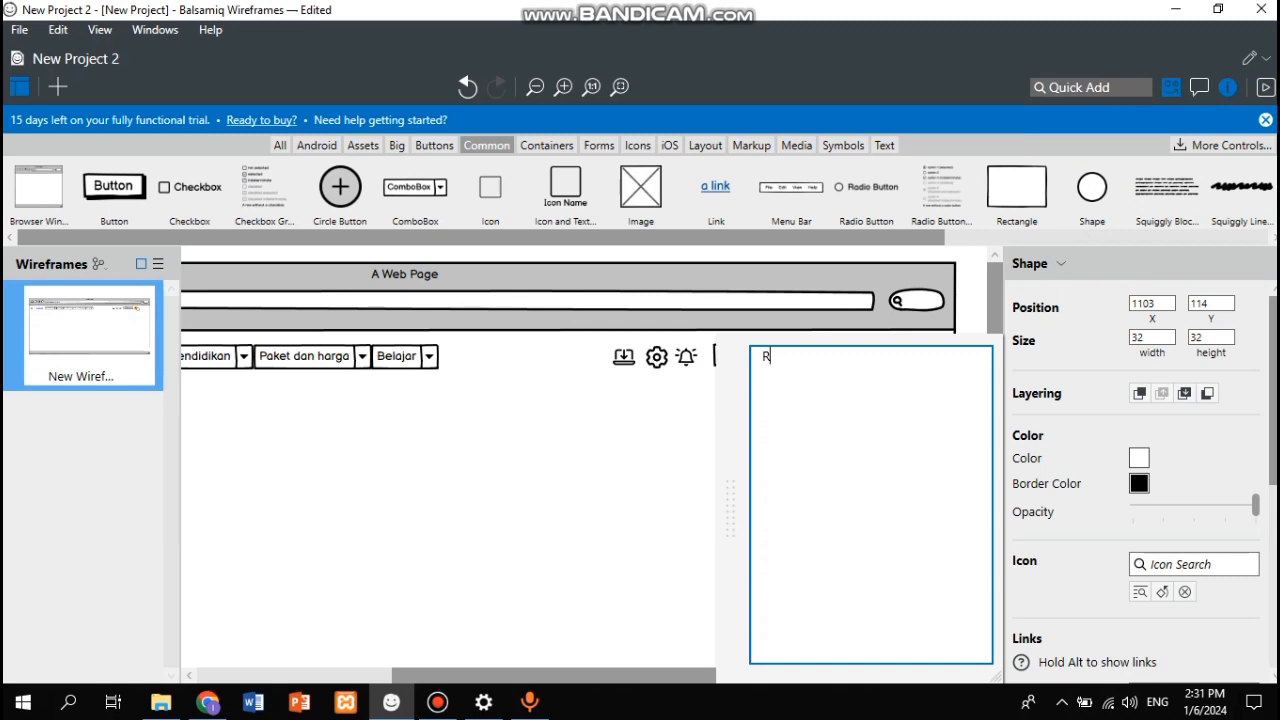
text(RK)
click(649, 423)
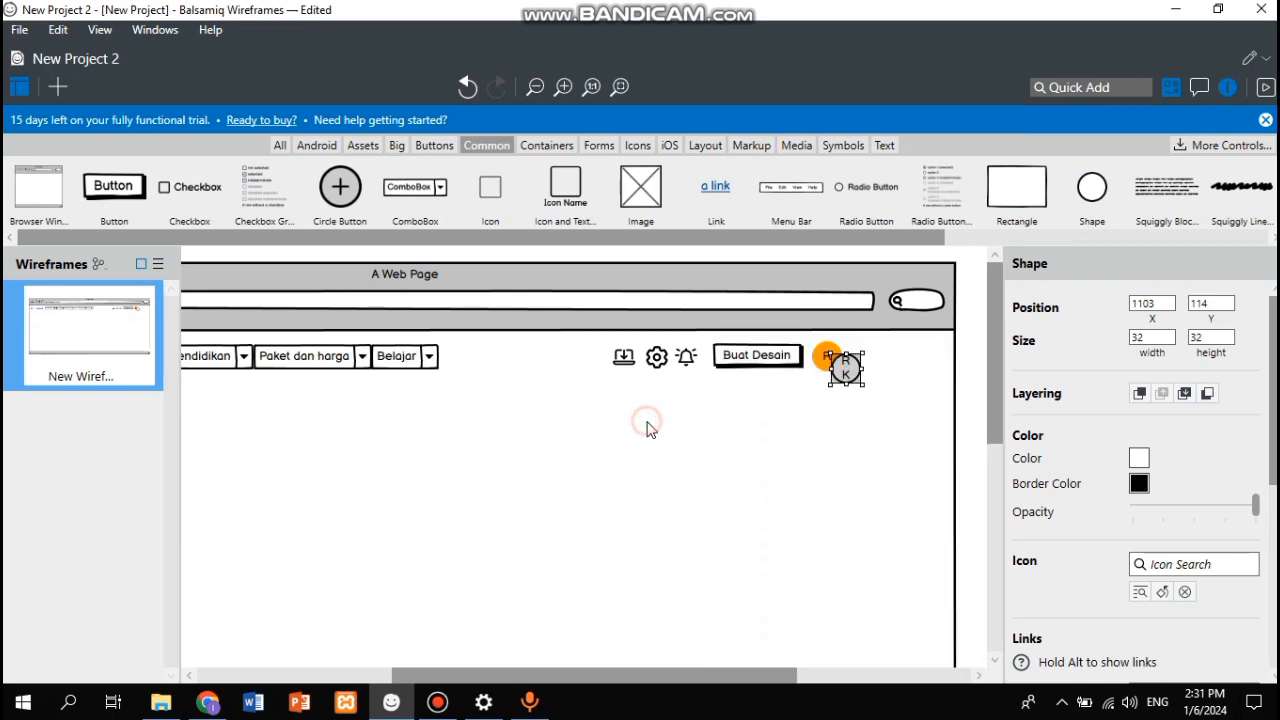
click(846, 370)
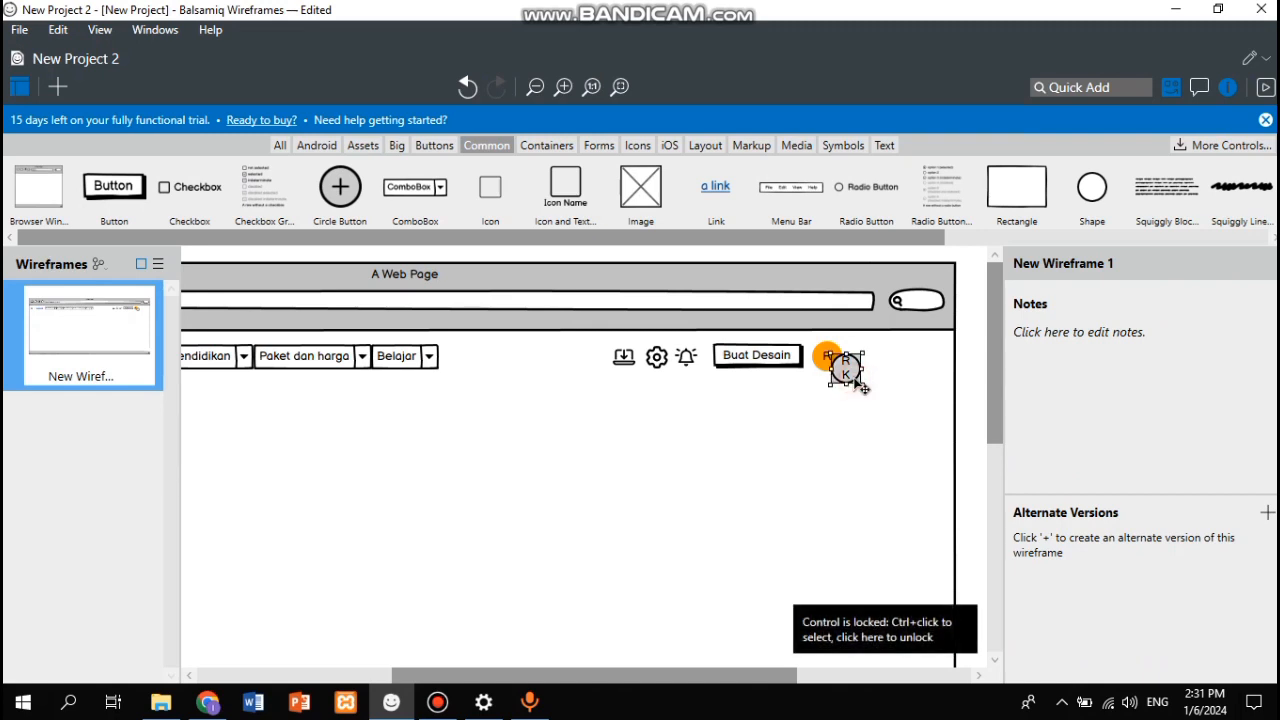
drag(850, 372, 860, 388)
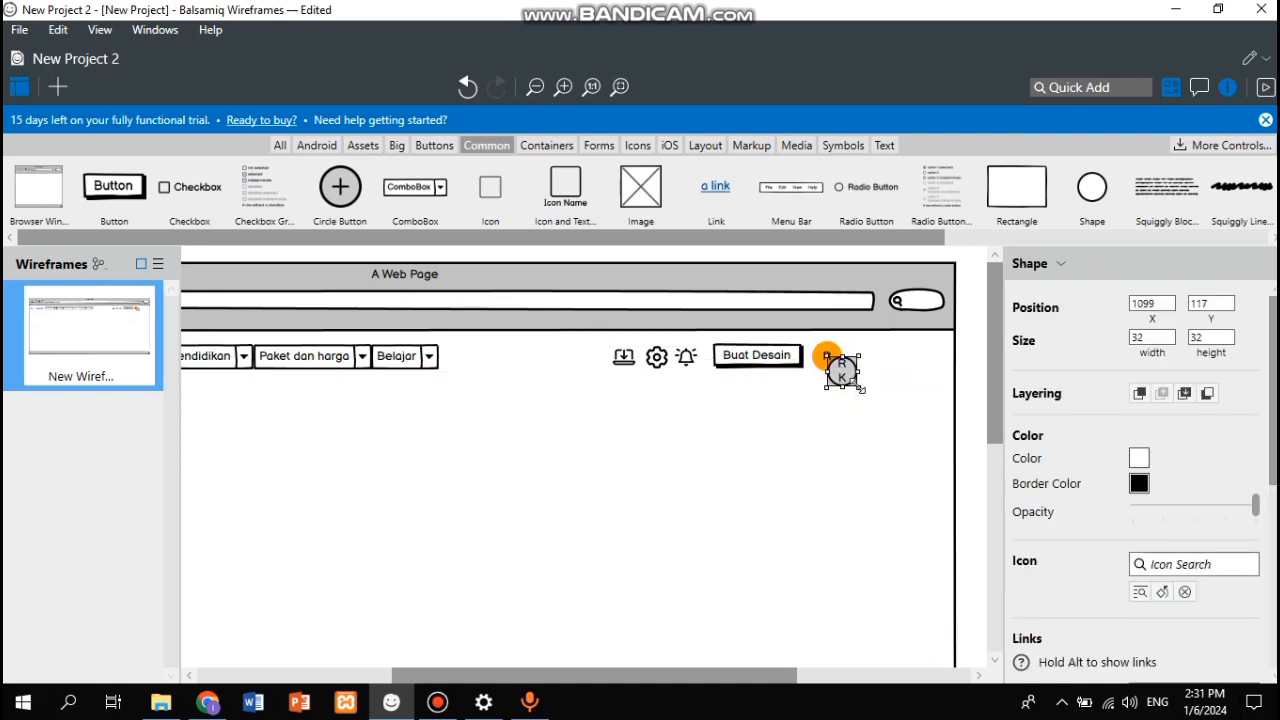
Step: Shrink the RK circle to about 26 by 22 and set its text size to 8
click(844, 374)
mouse_move(858, 388)
mouse_down()
mouse_move(841, 364)
mouse_move(857, 381)
mouse_up()
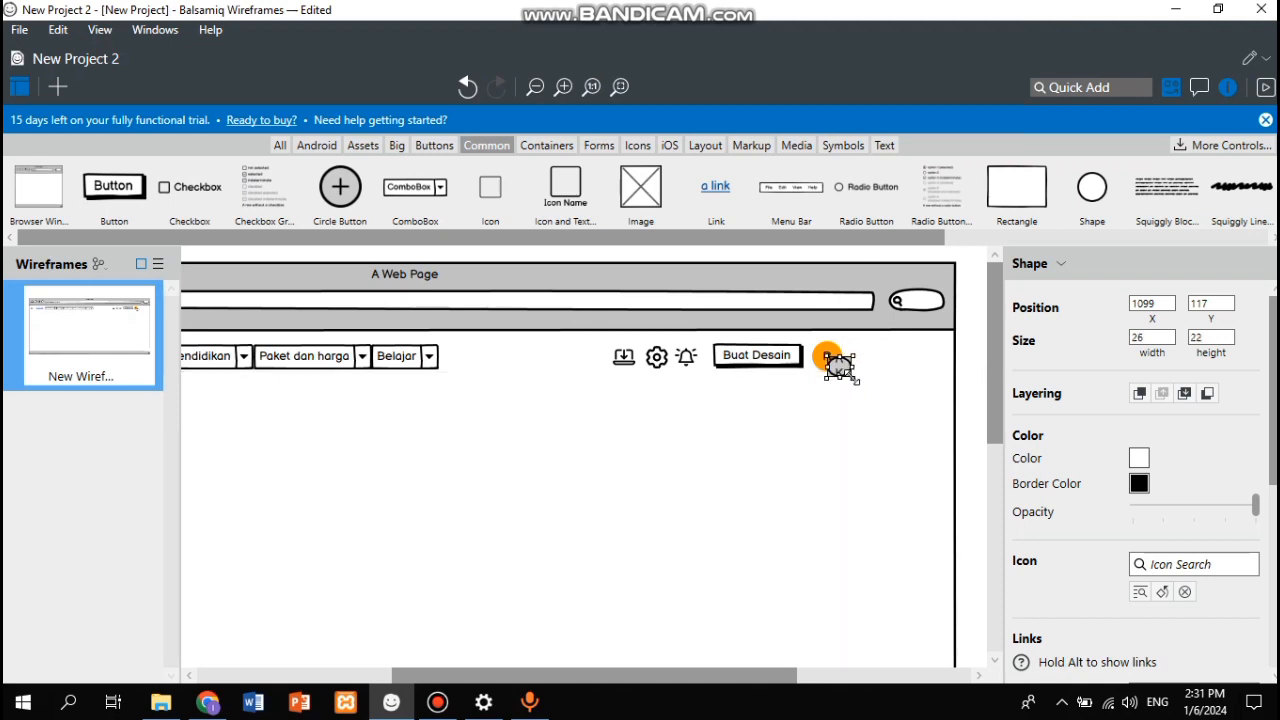
scroll(1143, 525, down, 3)
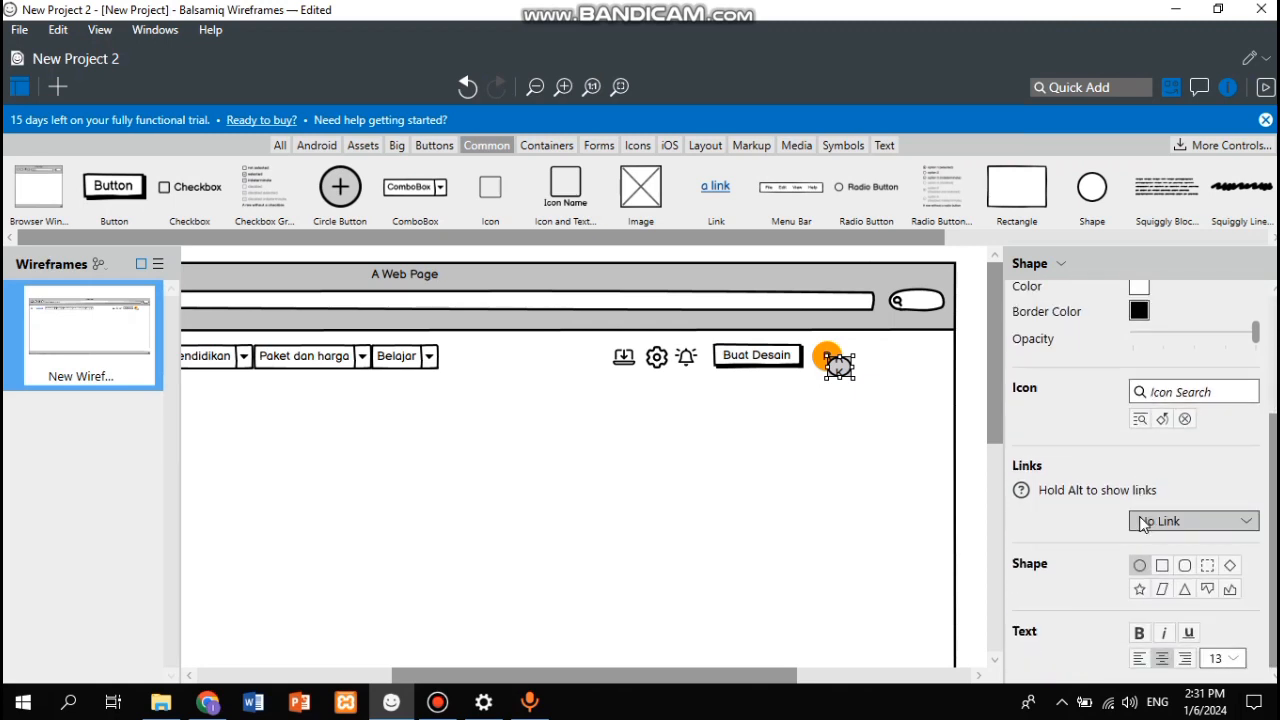
click(1238, 662)
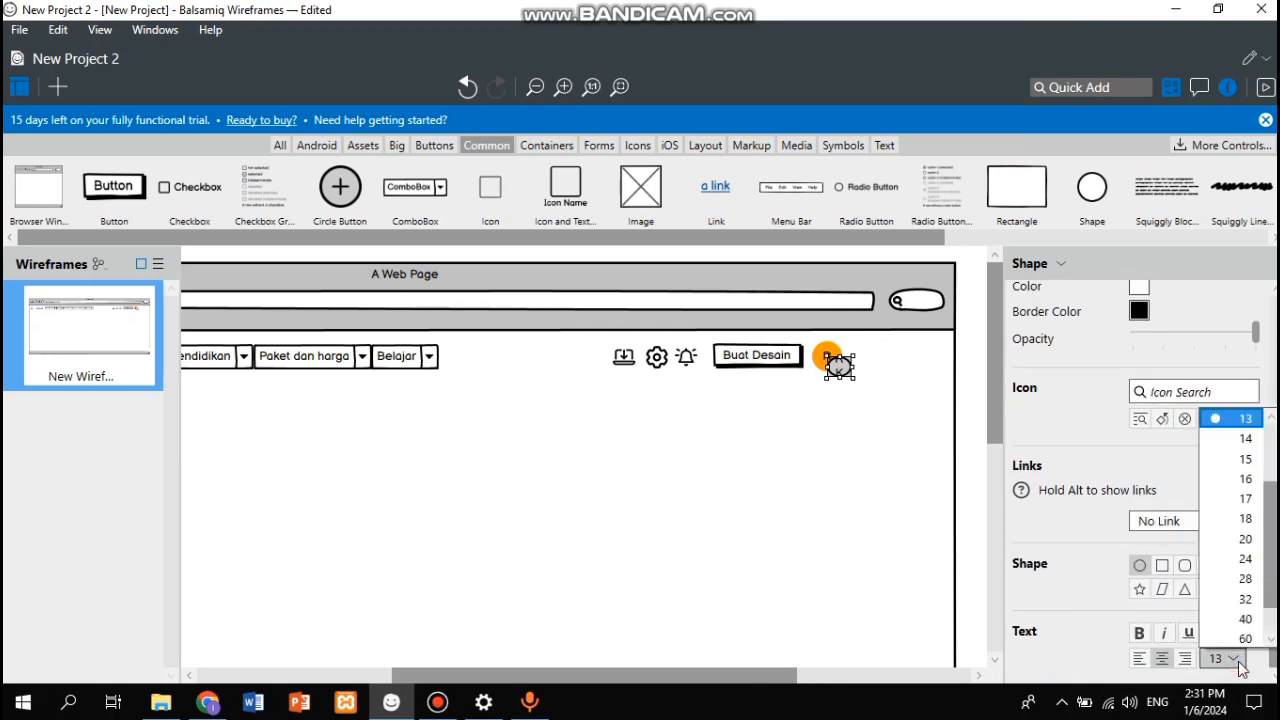
scroll(1222, 495, up, 2)
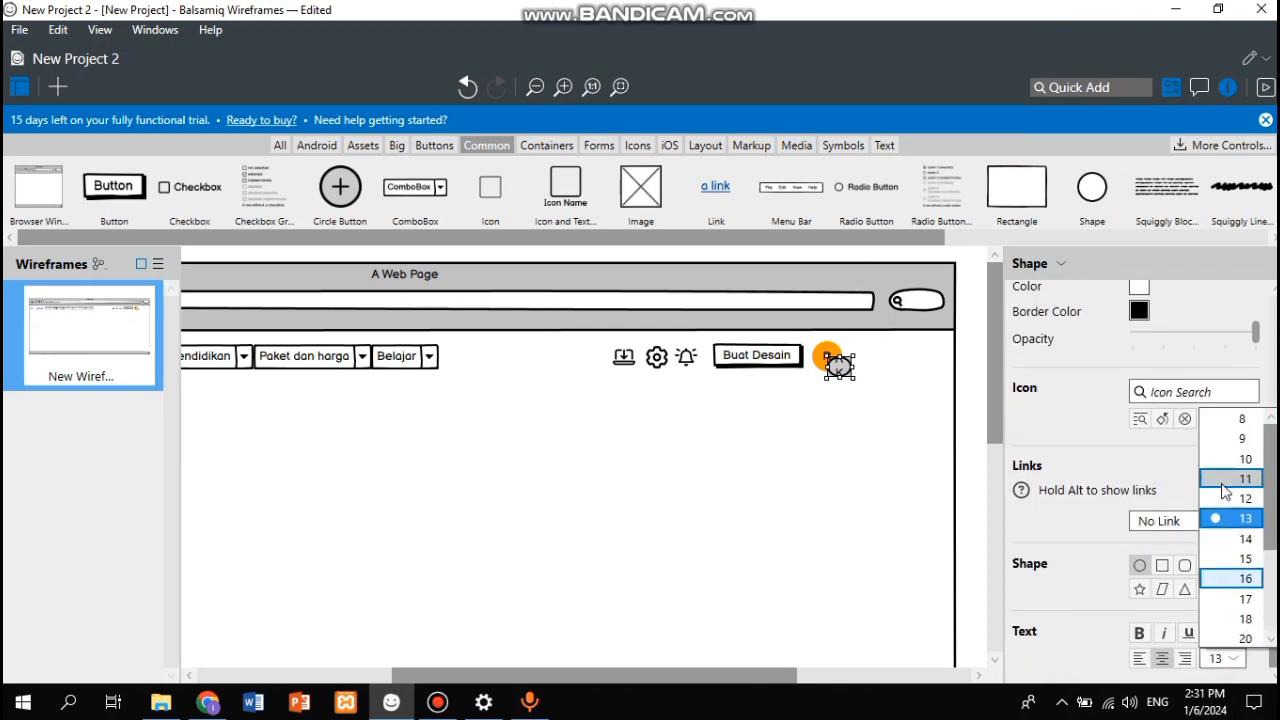
click(1224, 421)
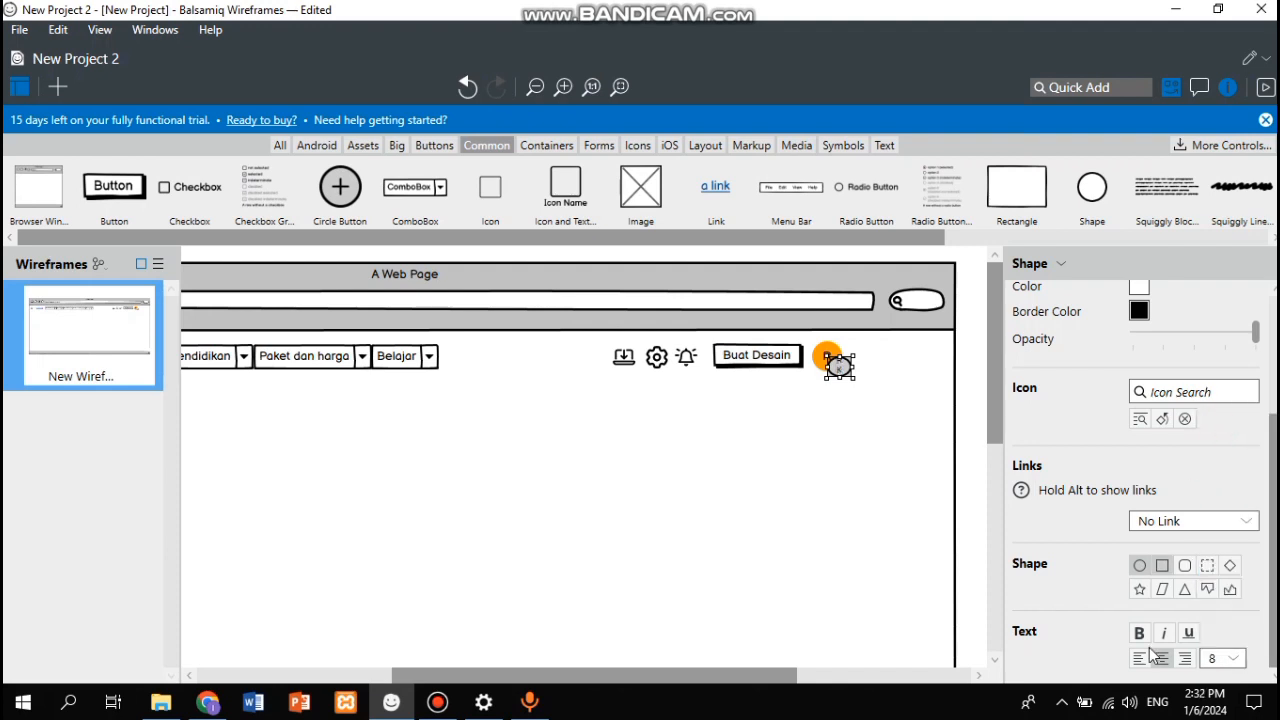
click(1227, 662)
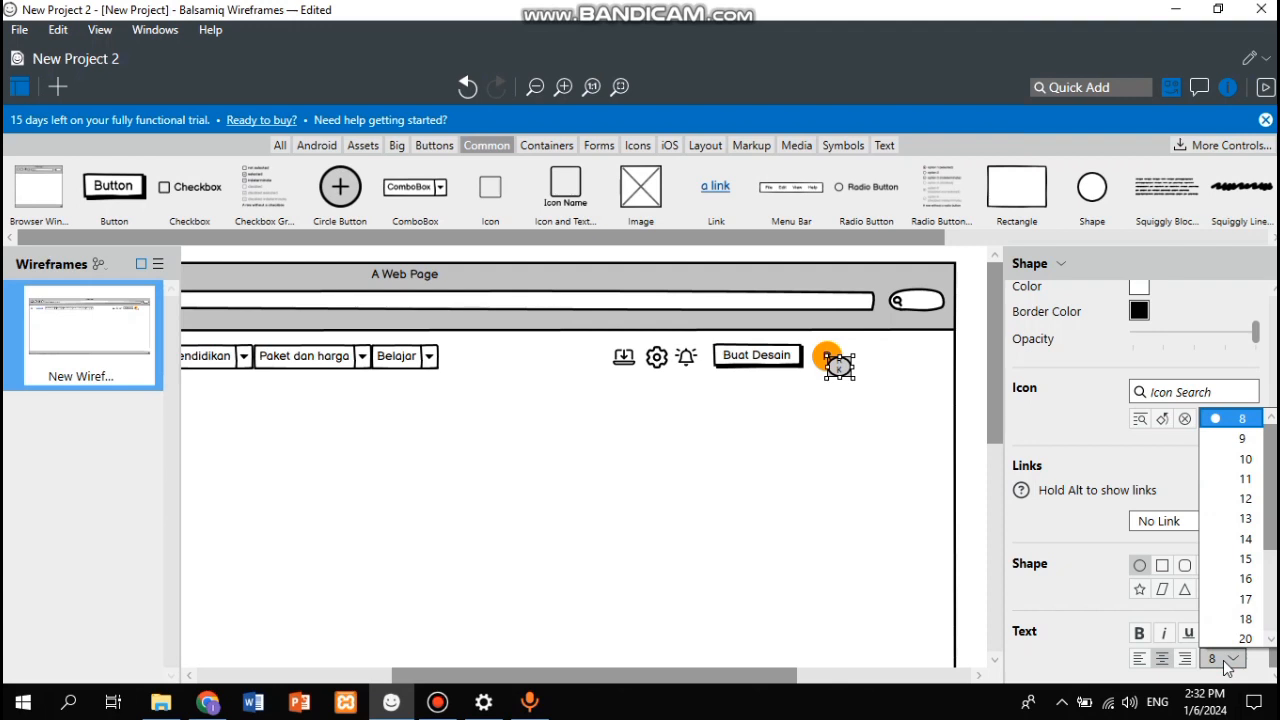
scroll(1220, 500, down, 2)
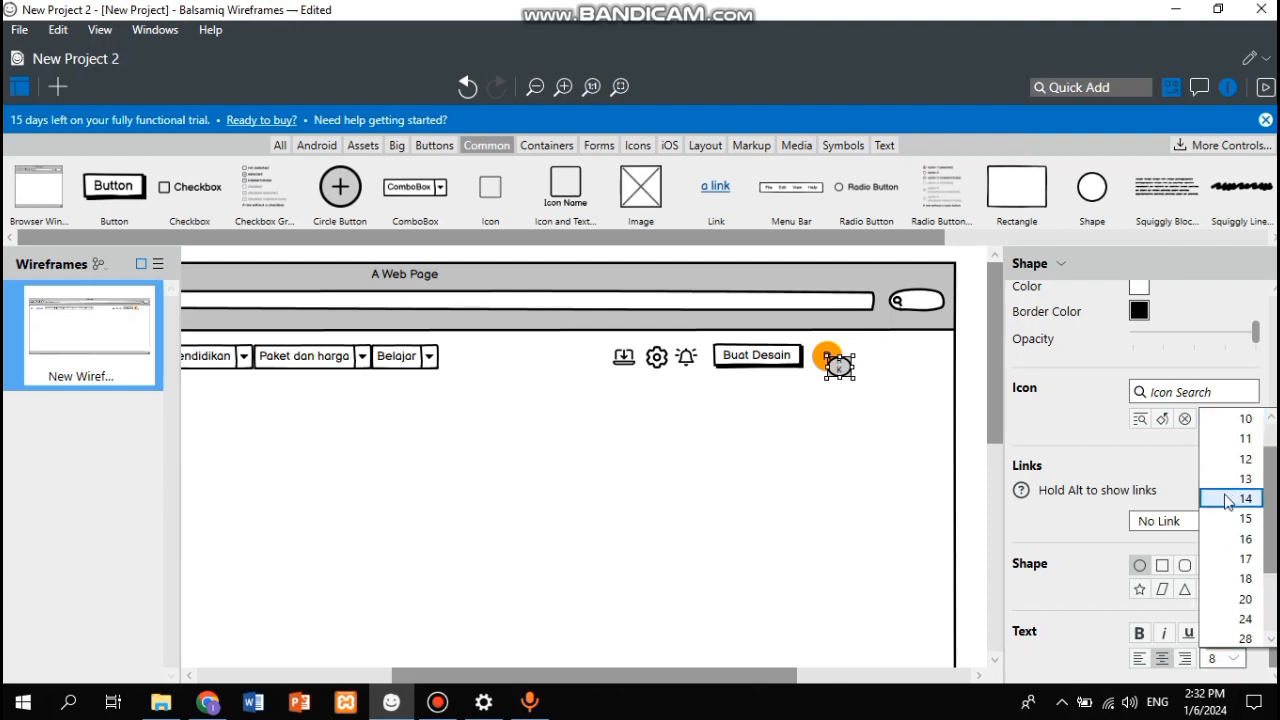
click(1212, 662)
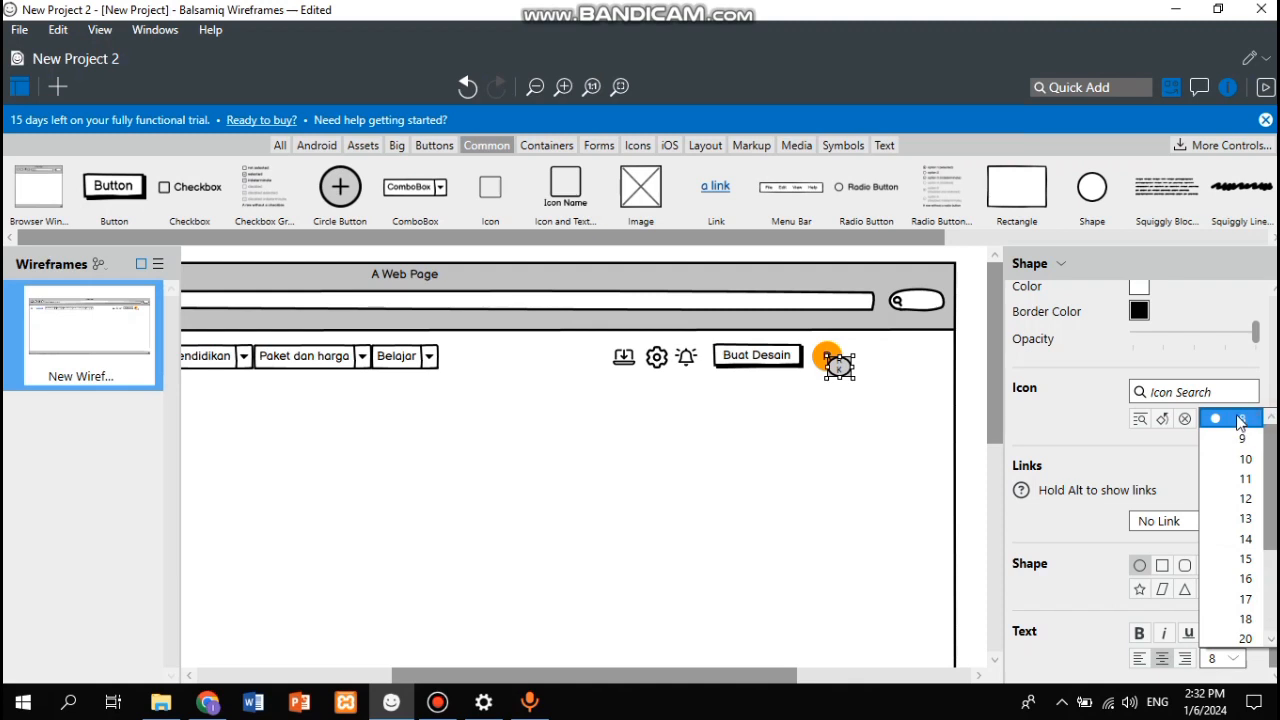
Step: Resize the orange R circle to about 48 by 43 at 1083, 96, and the RK circle to about 32 by 29 at 1108, 117
scroll(1240, 422, down, 3)
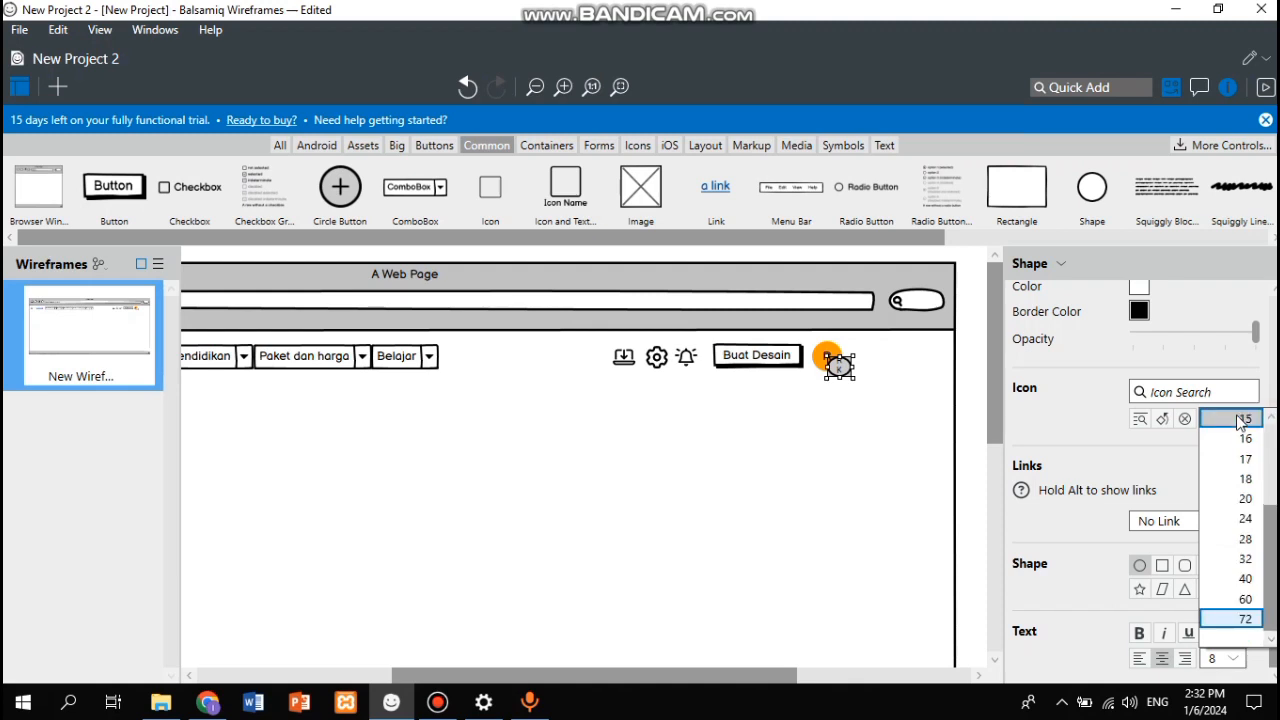
click(1068, 431)
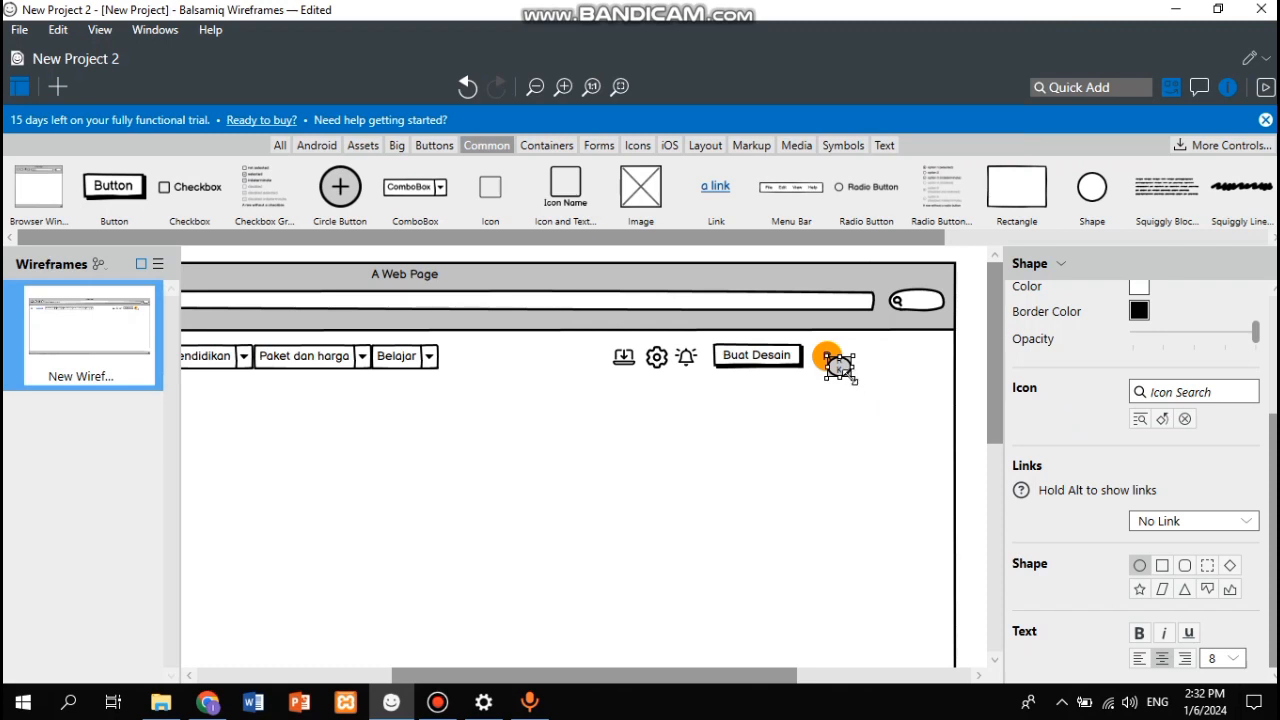
drag(852, 378, 858, 329)
click(826, 357)
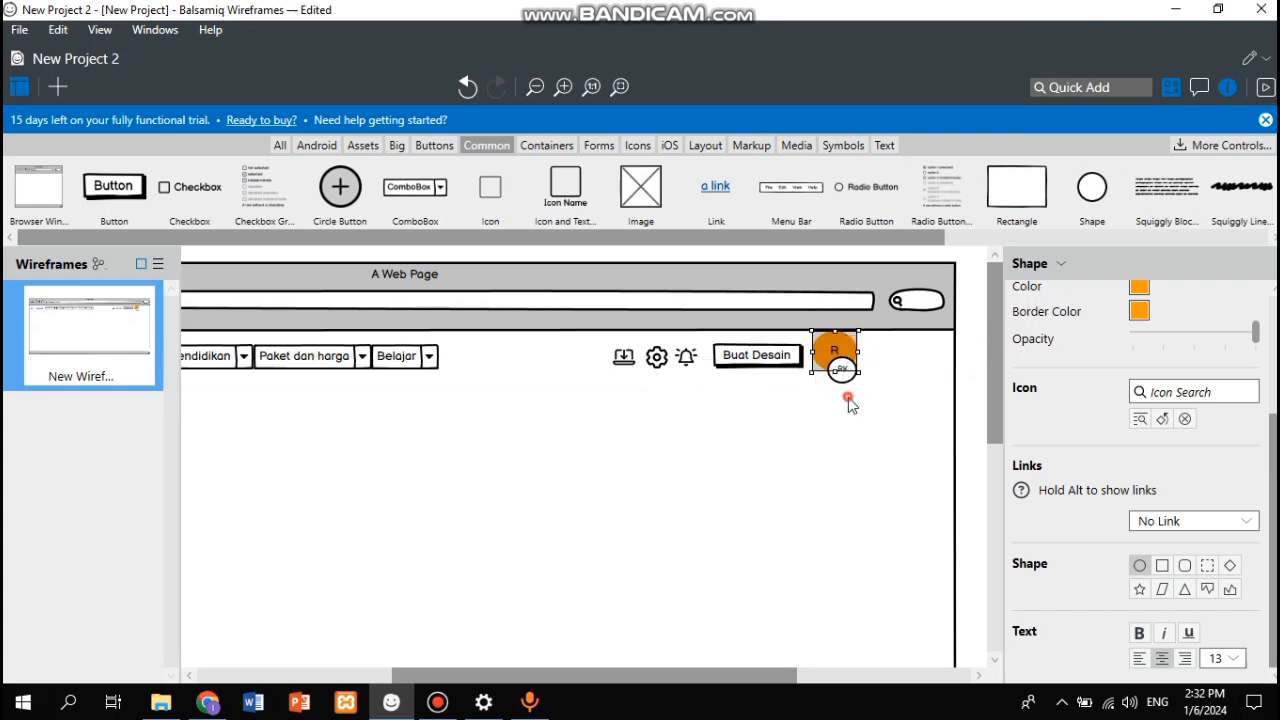
click(843, 372)
ctrl+click(845, 373)
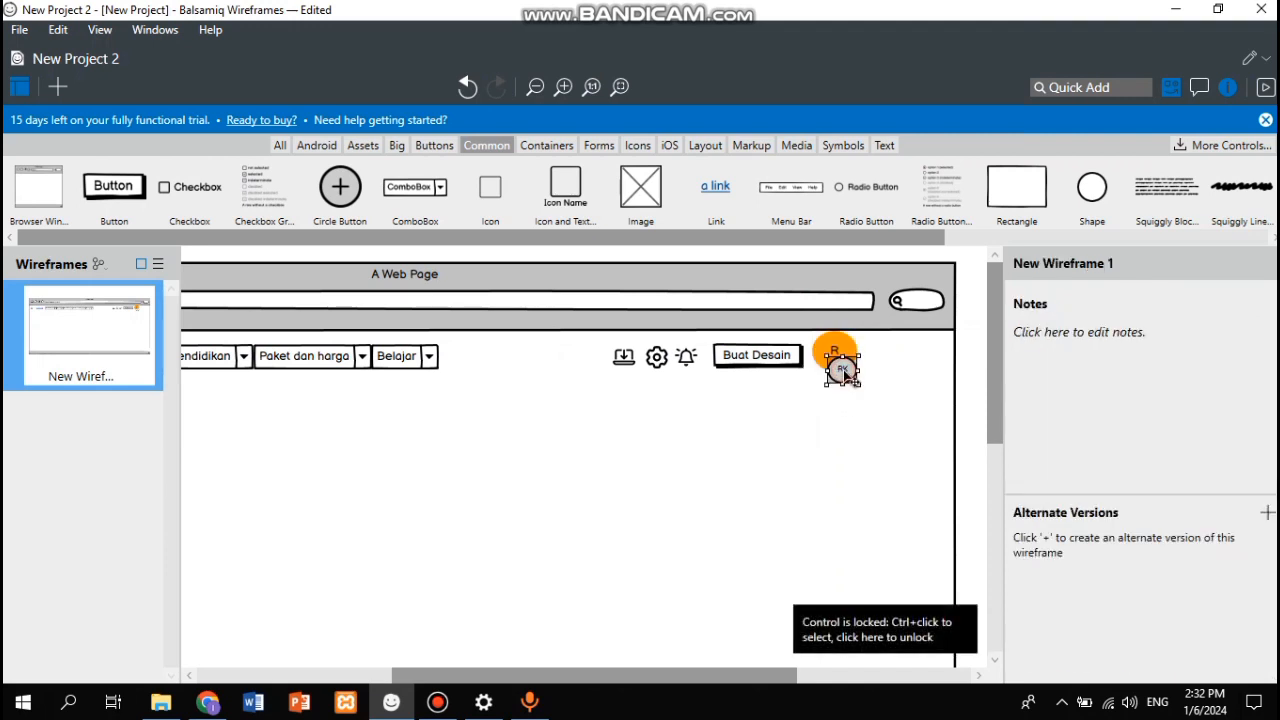
drag(845, 373, 832, 371)
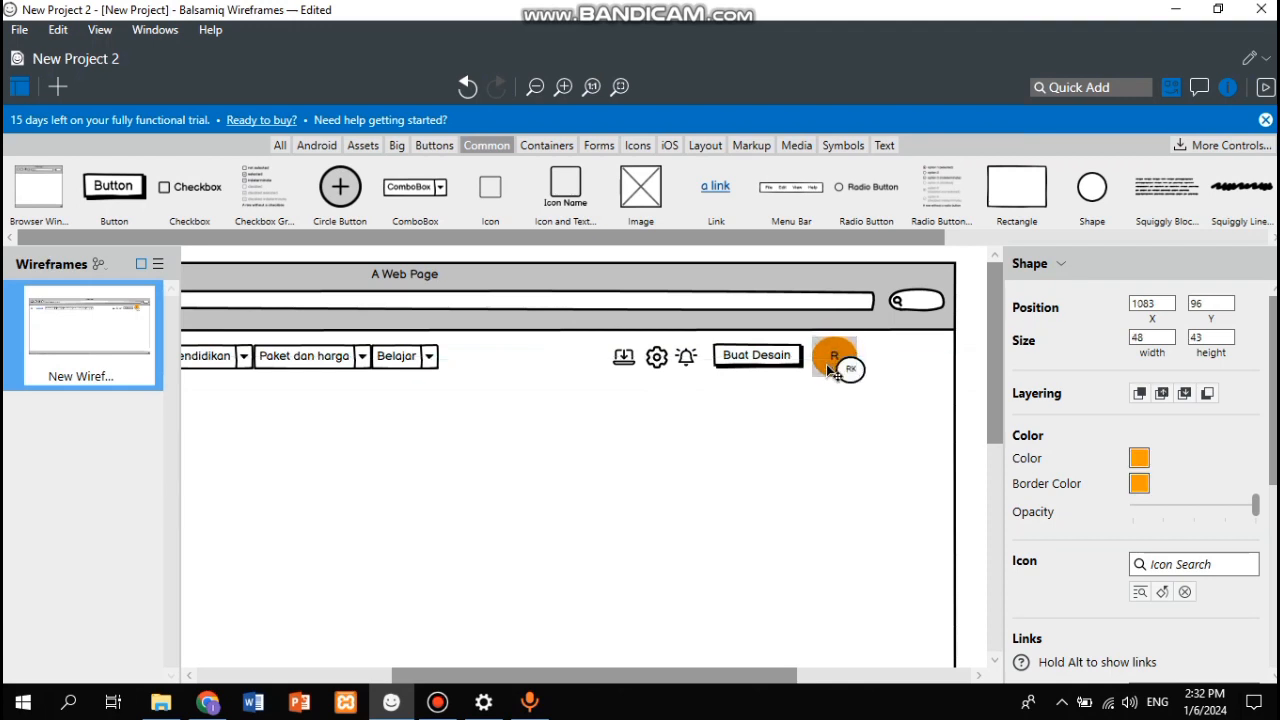
click(872, 411)
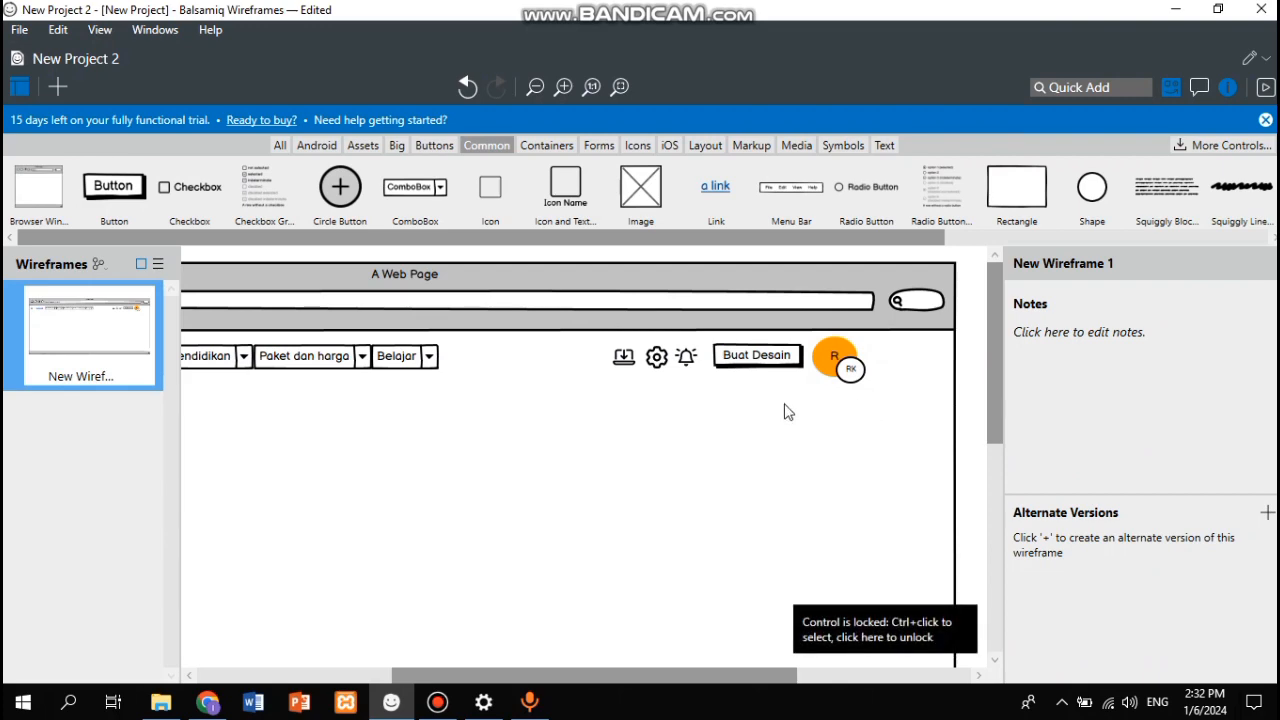
Step: Check Canva's avatar badge in Chrome, and give the RK circle a light grey fill and a white border
click(208, 702)
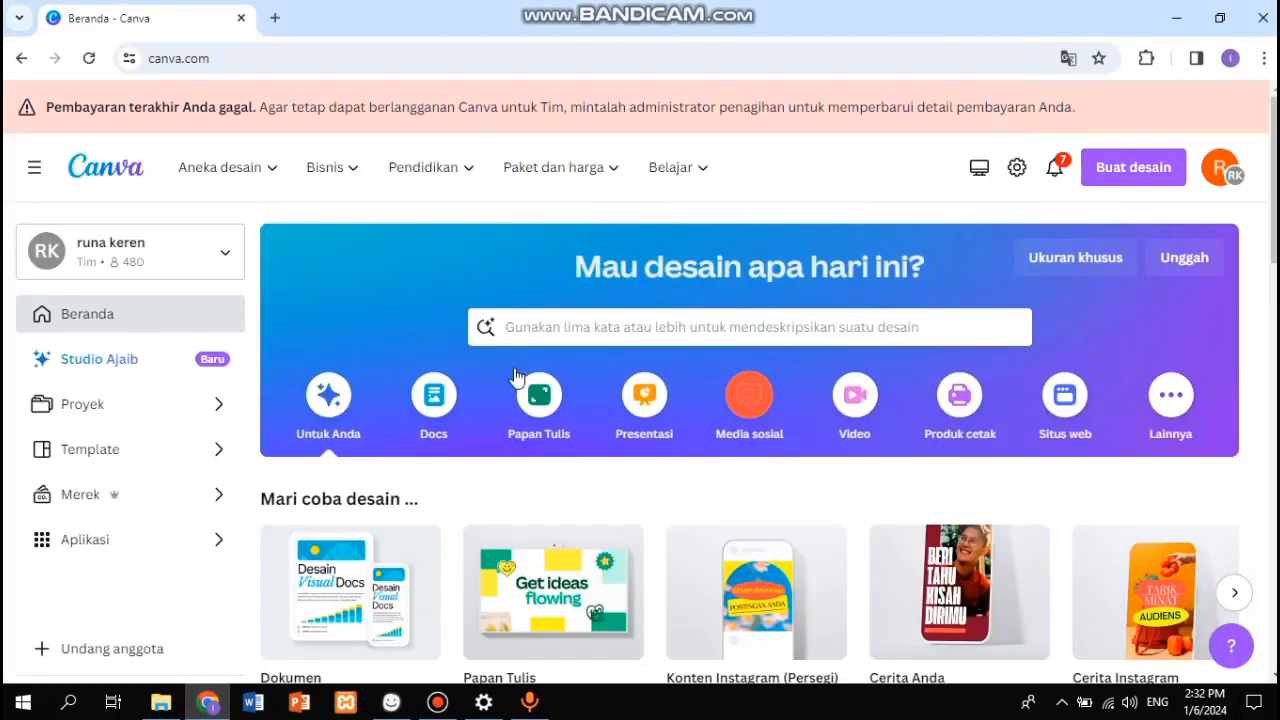
click(391, 702)
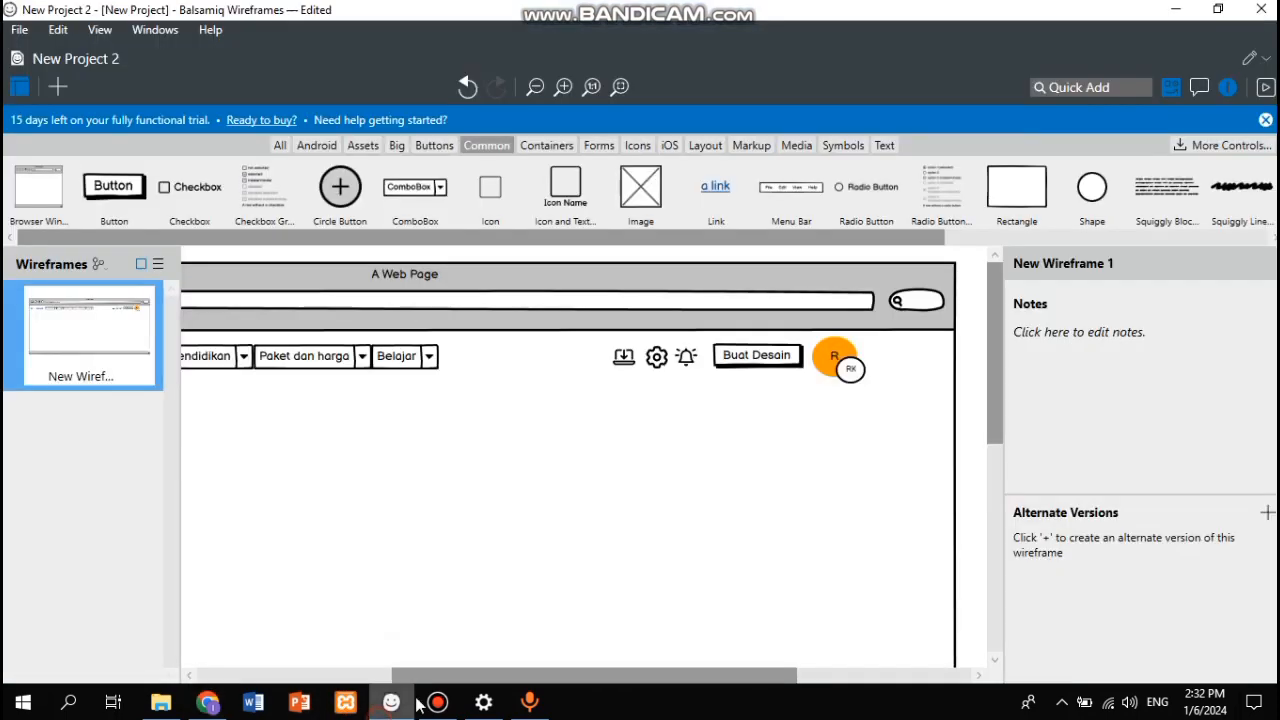
click(853, 380)
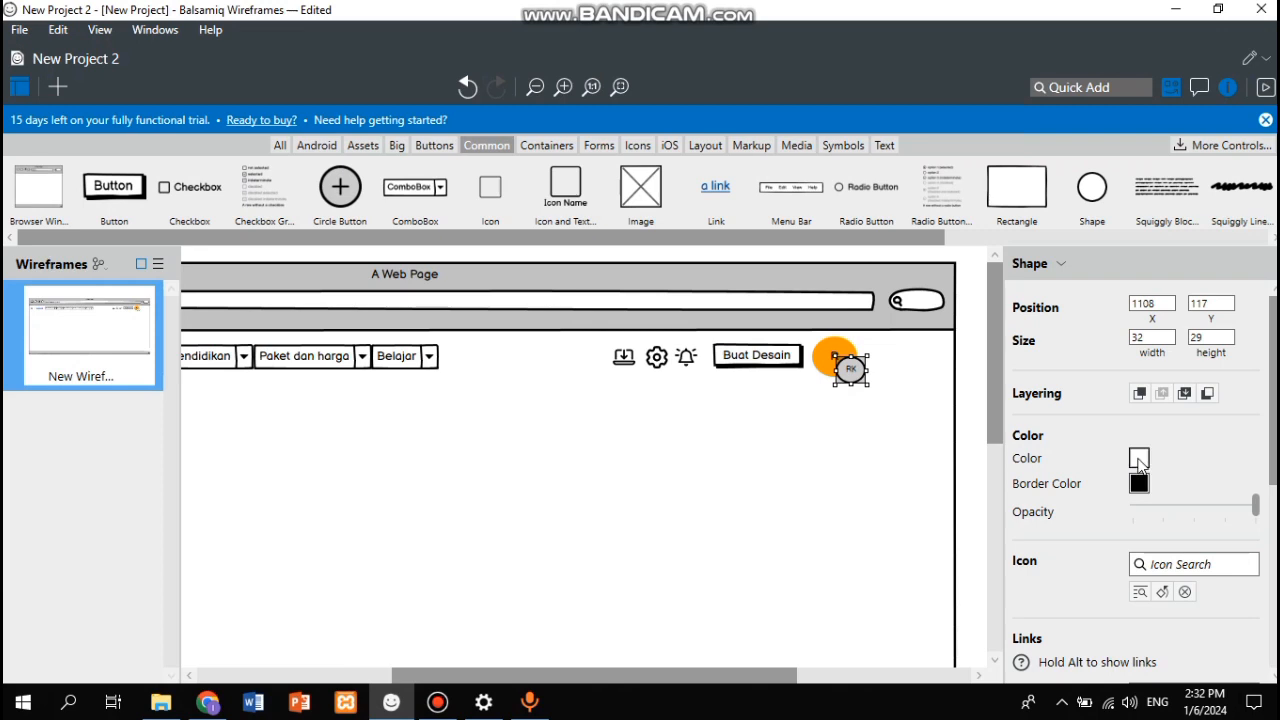
click(1139, 458)
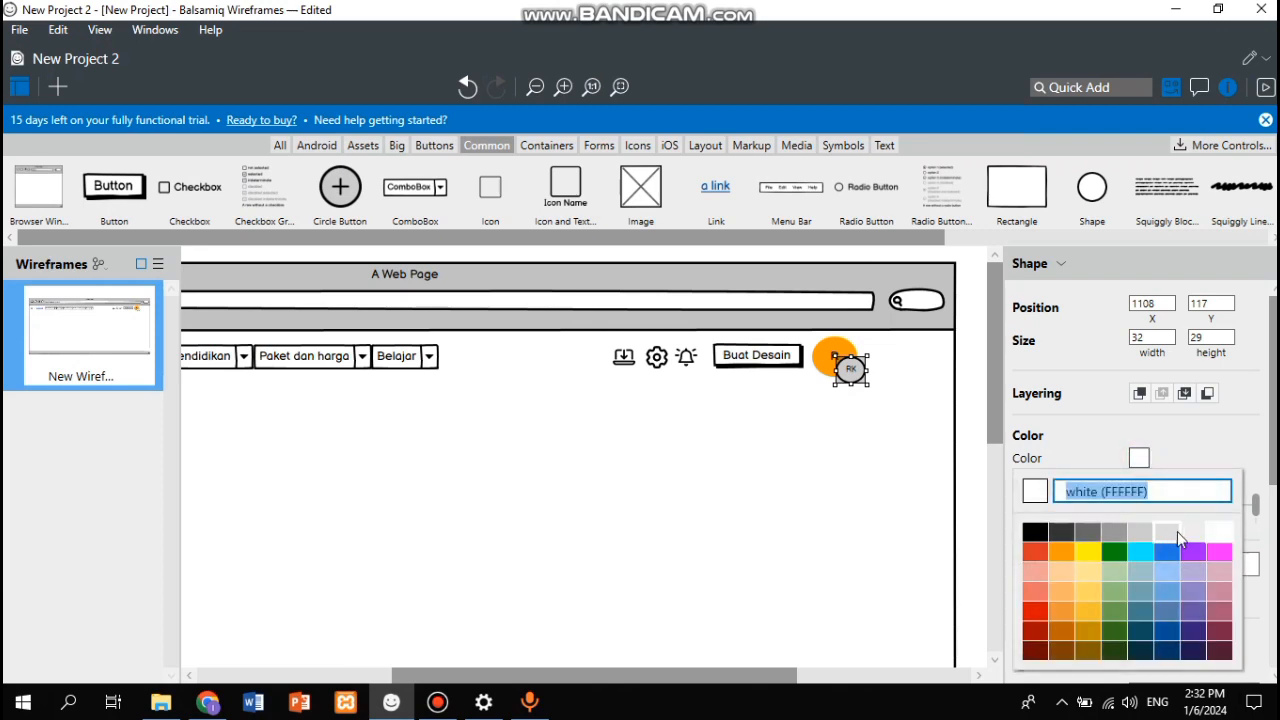
click(1177, 533)
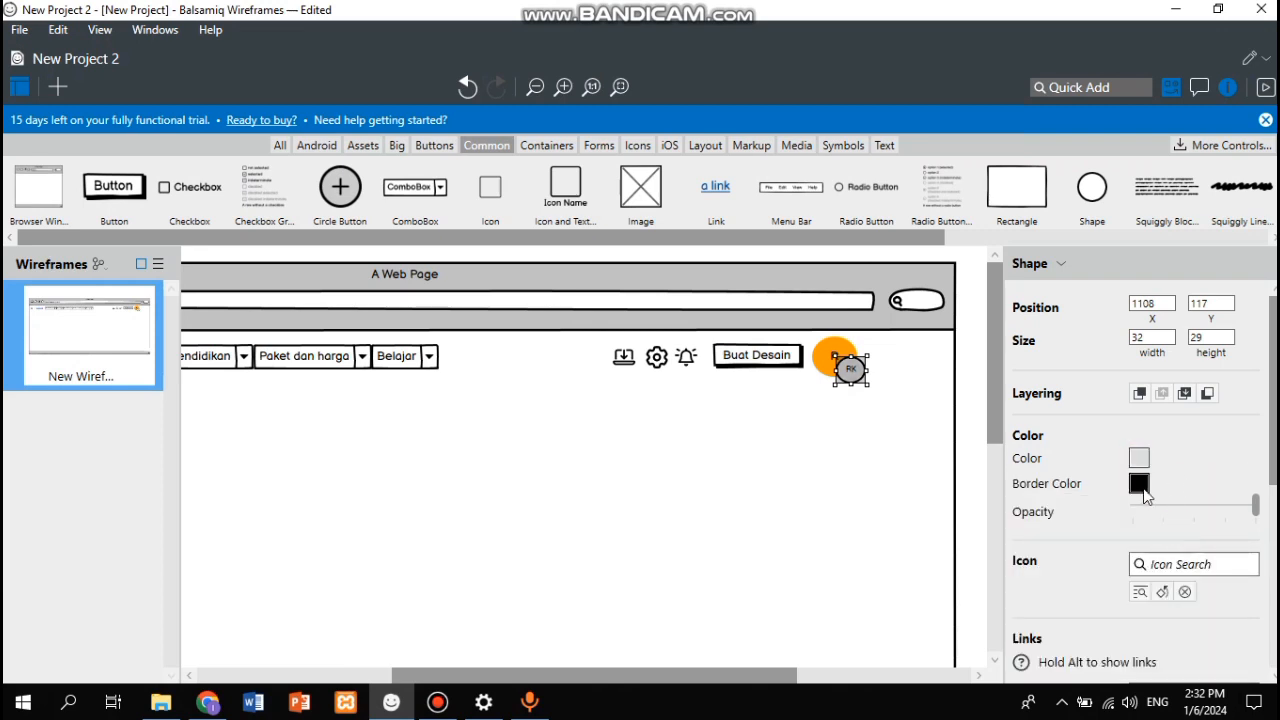
click(1141, 487)
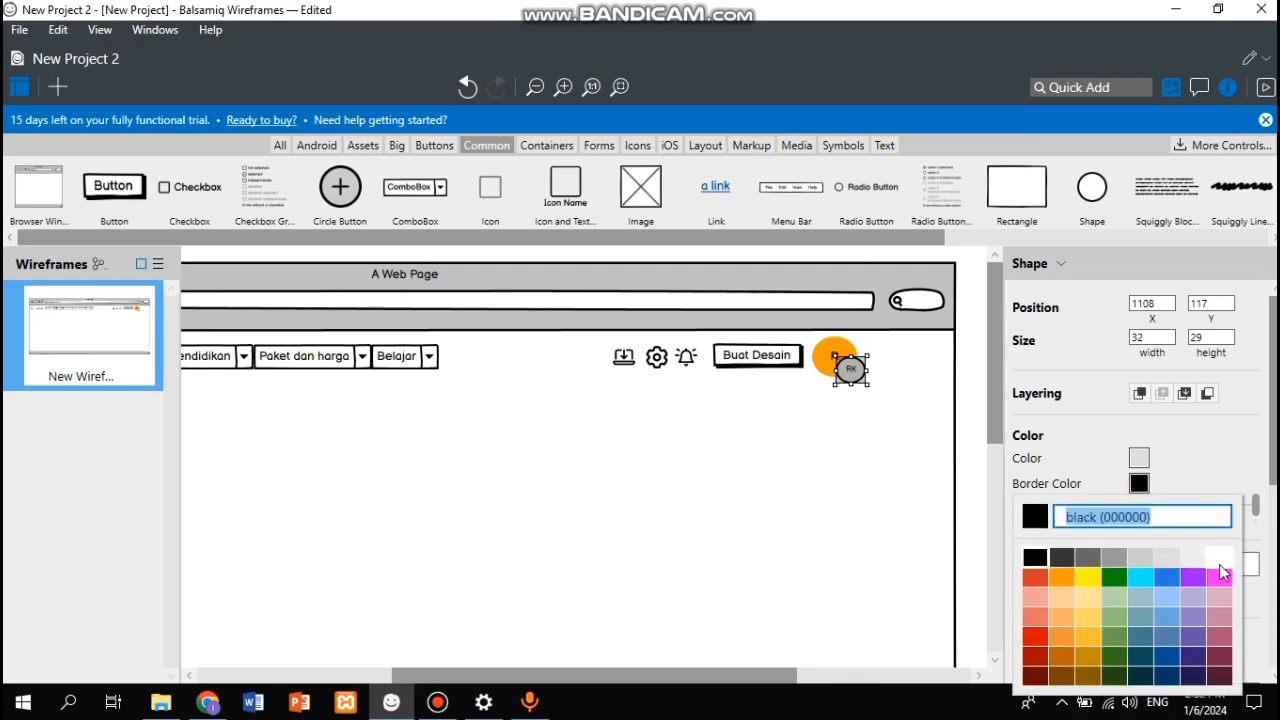
click(1219, 566)
click(820, 468)
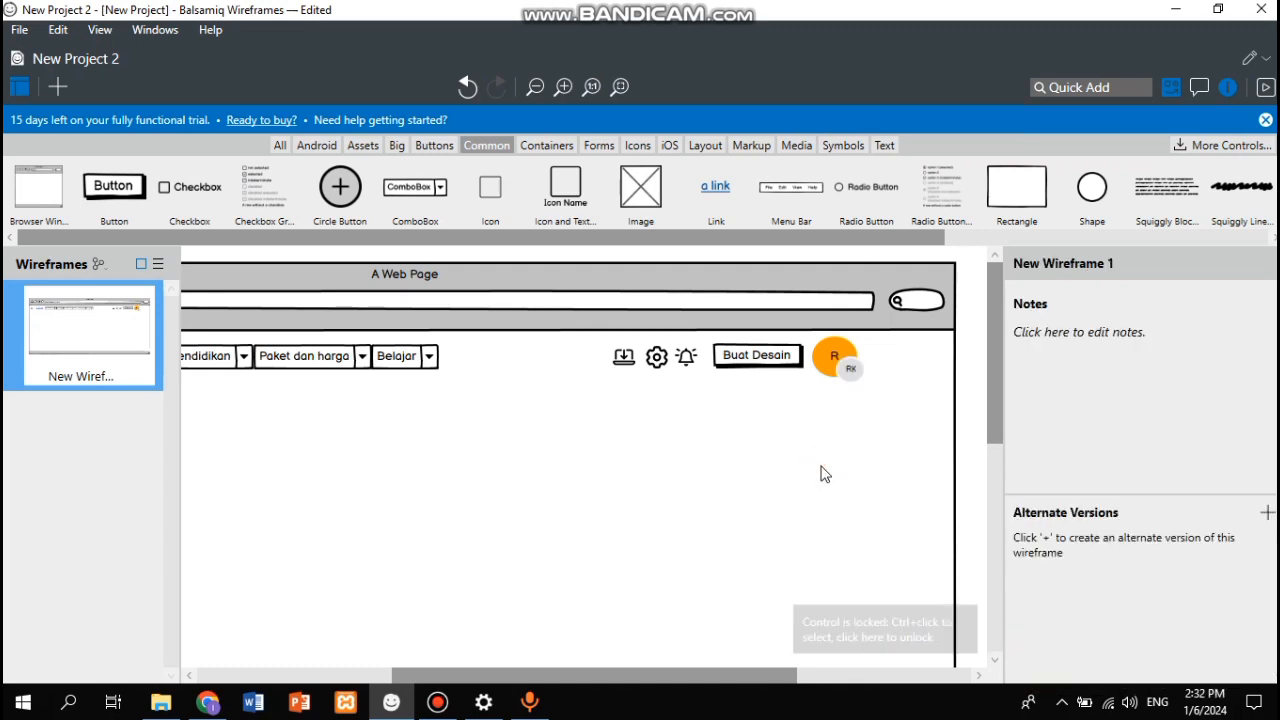
Step: Compare the wireframe's header row with the Canva home page in Chrome, and examine the page's banner area
scroll(820, 473, left, 5)
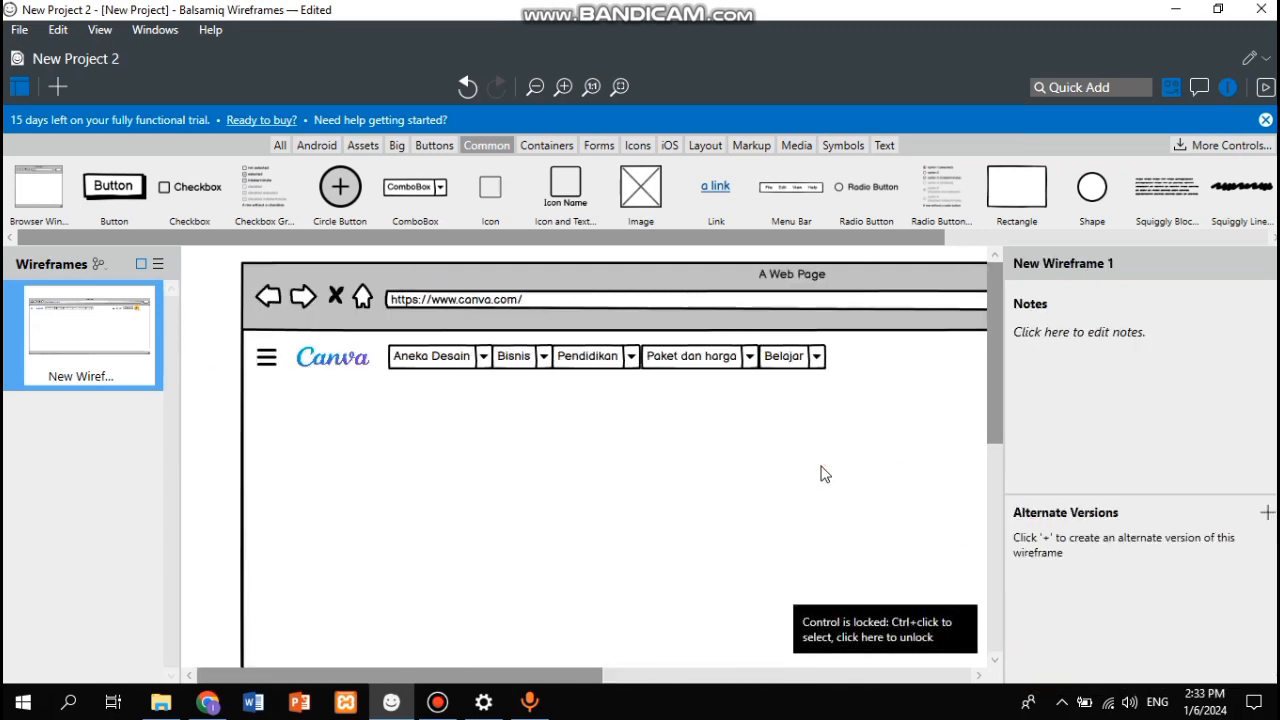
scroll(820, 473, right, 5)
scroll(820, 473, left, 1)
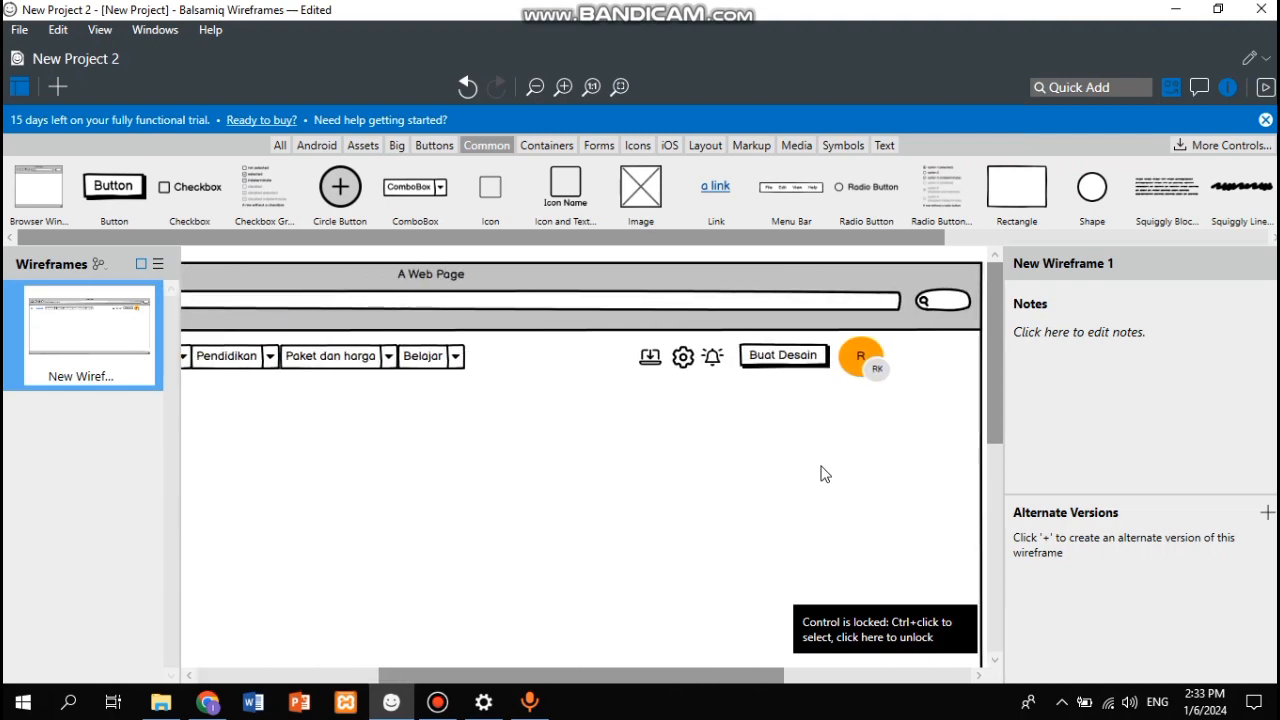
scroll(820, 473, left, 3)
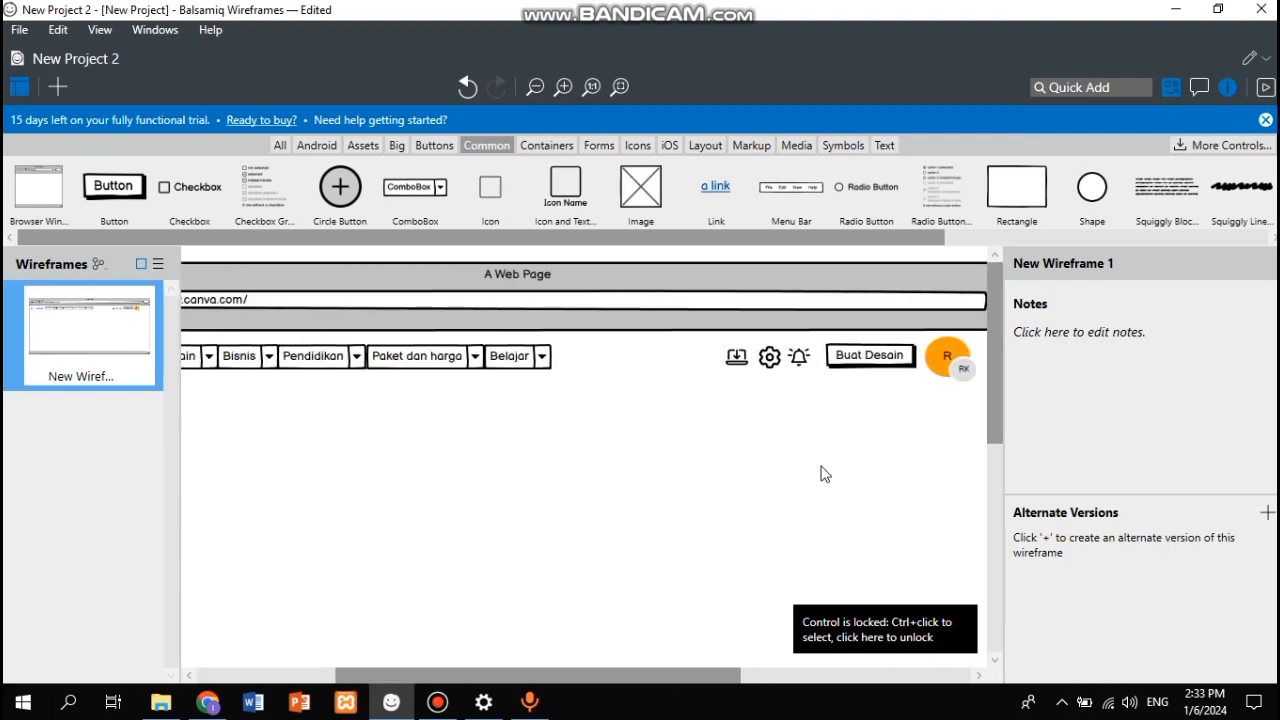
click(205, 704)
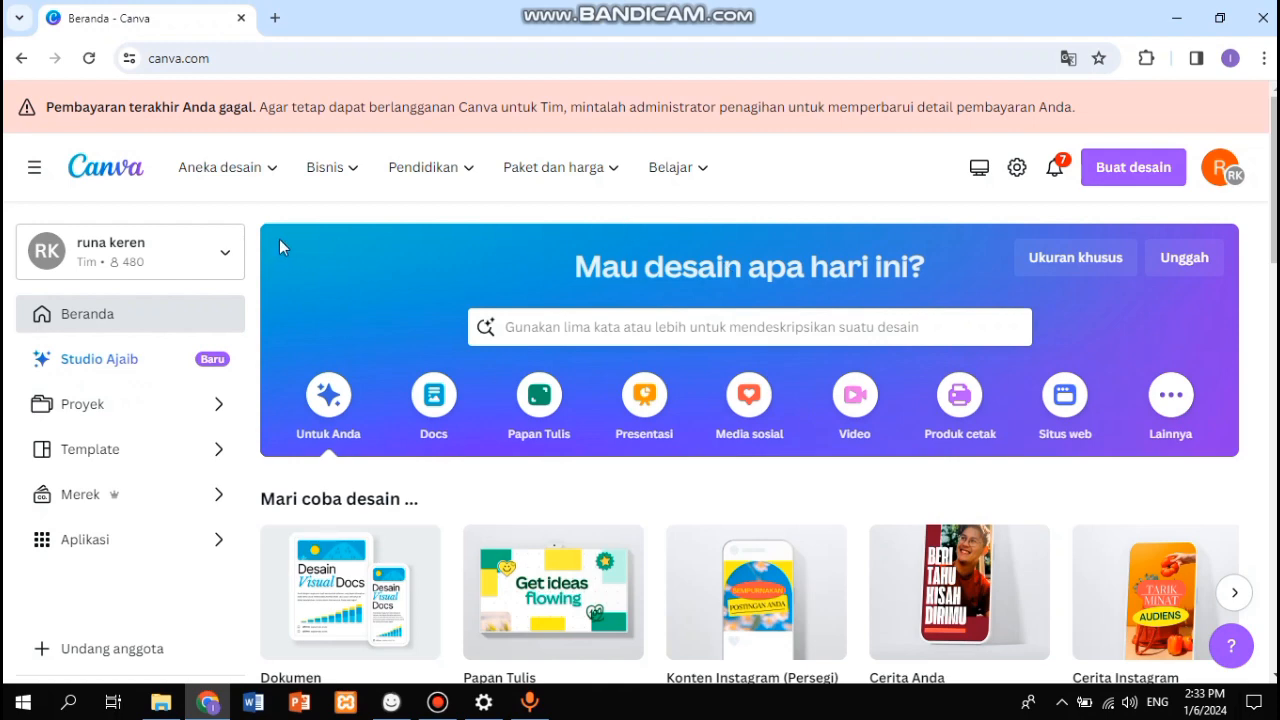
key(alt+Tab)
scroll(907, 369, right, 1)
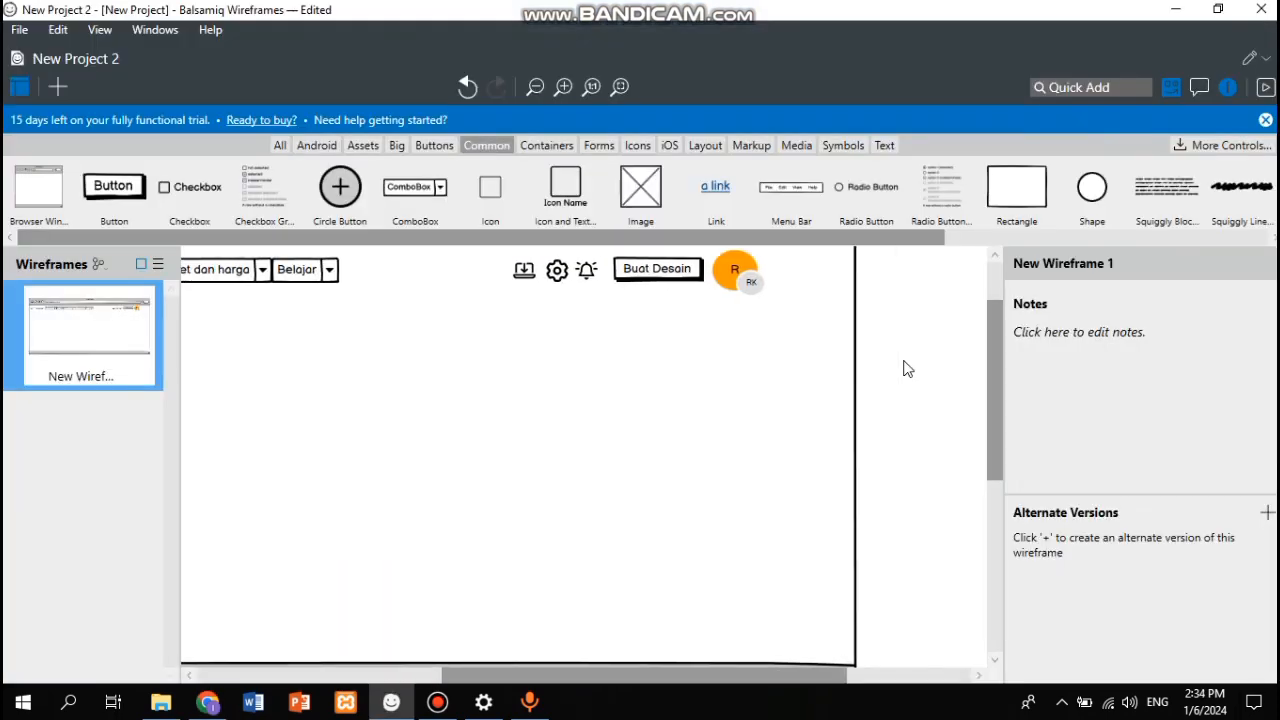
scroll(907, 369, up, 2)
scroll(700, 440, left, 10)
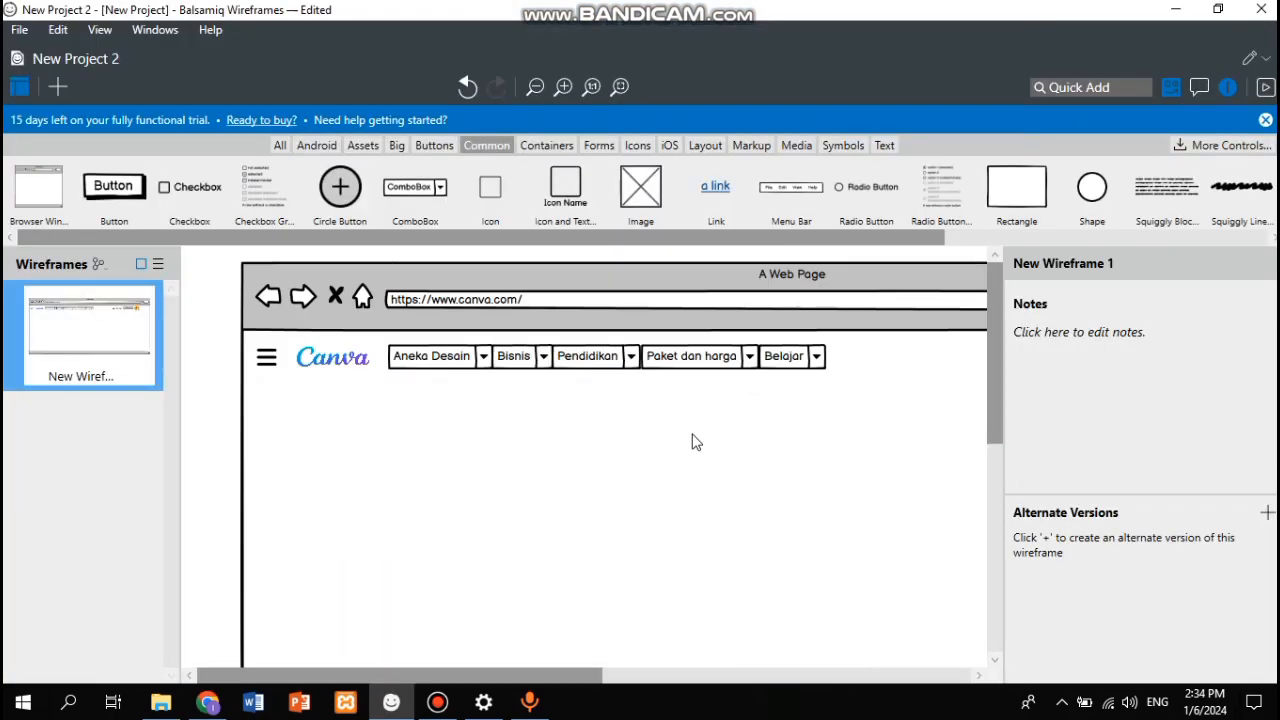
click(208, 702)
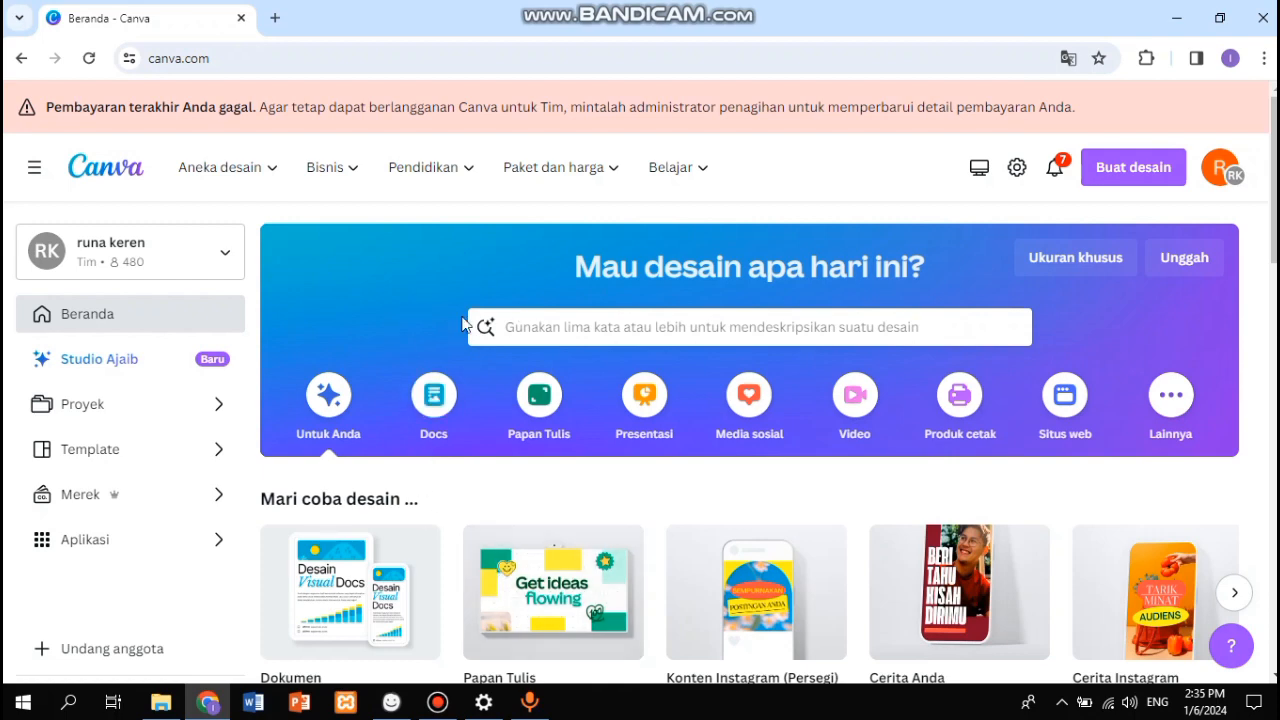
click(391, 702)
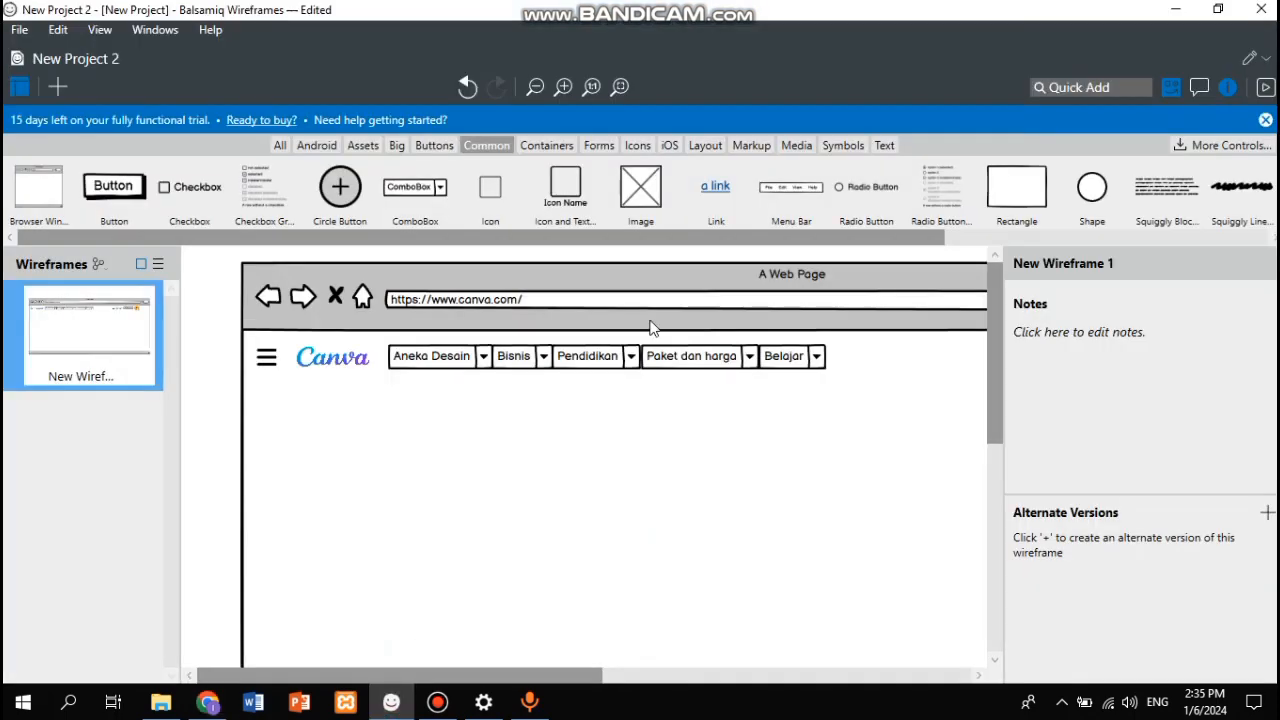
Step: Unlock the Browser Window, narrow it to about 1093 wide by moving its right edge inward, and lock it again
scroll(650, 327, right, 5)
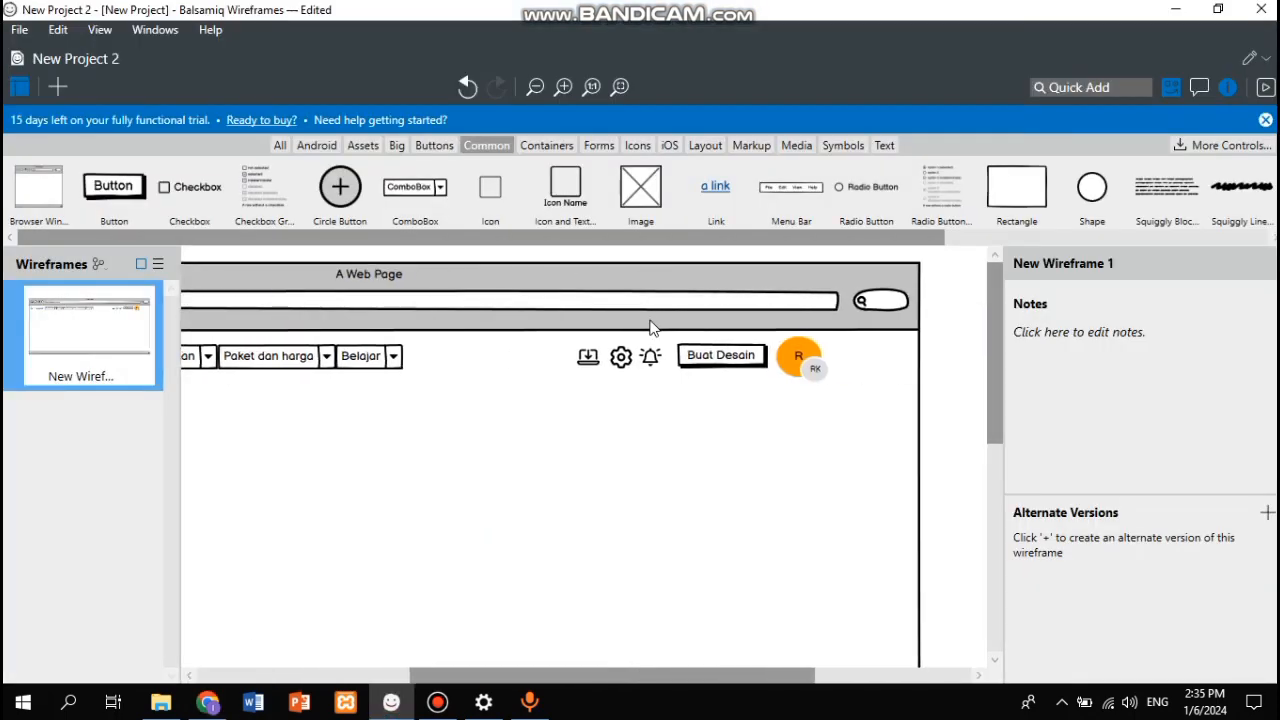
click(650, 327)
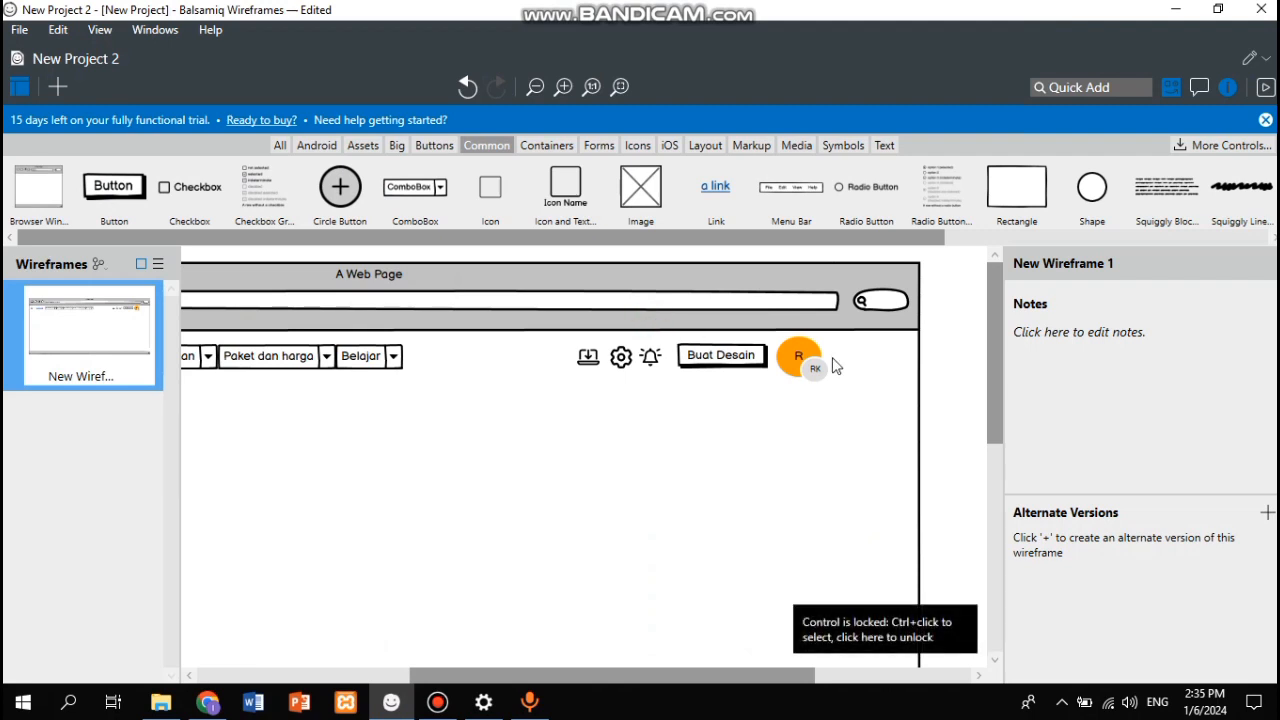
right_click(887, 355)
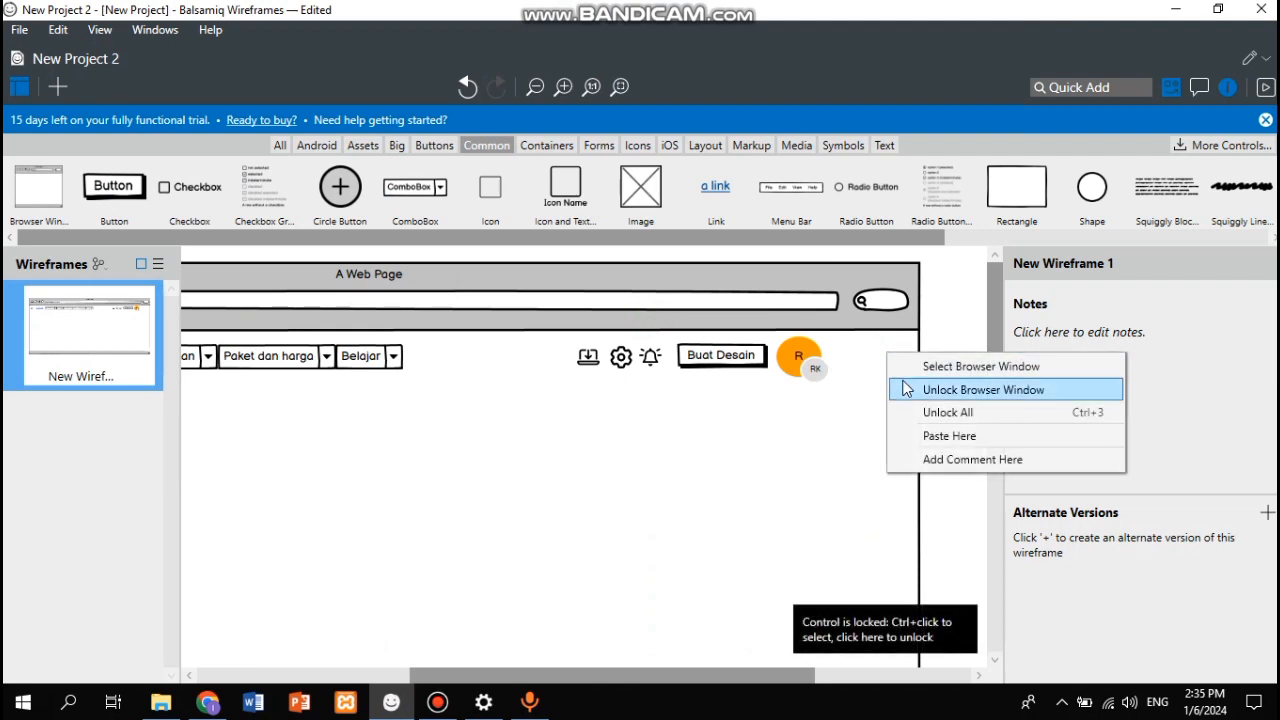
click(906, 389)
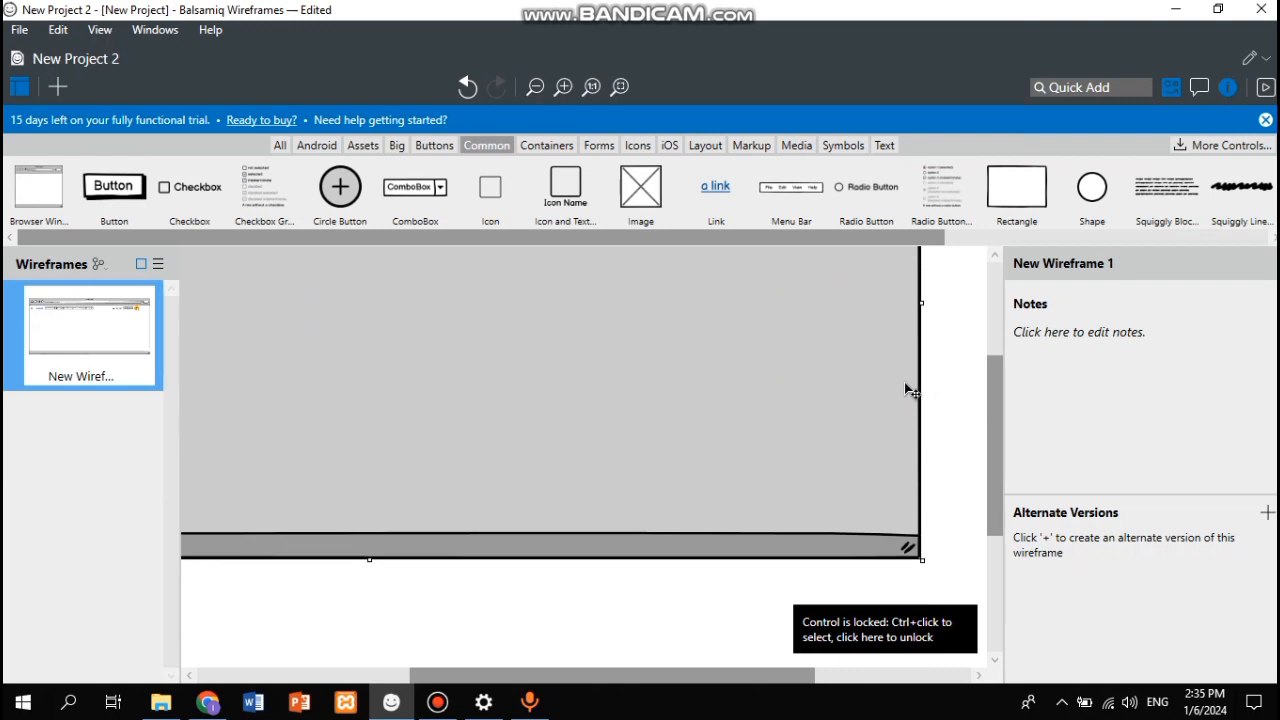
scroll(906, 389, up, 3)
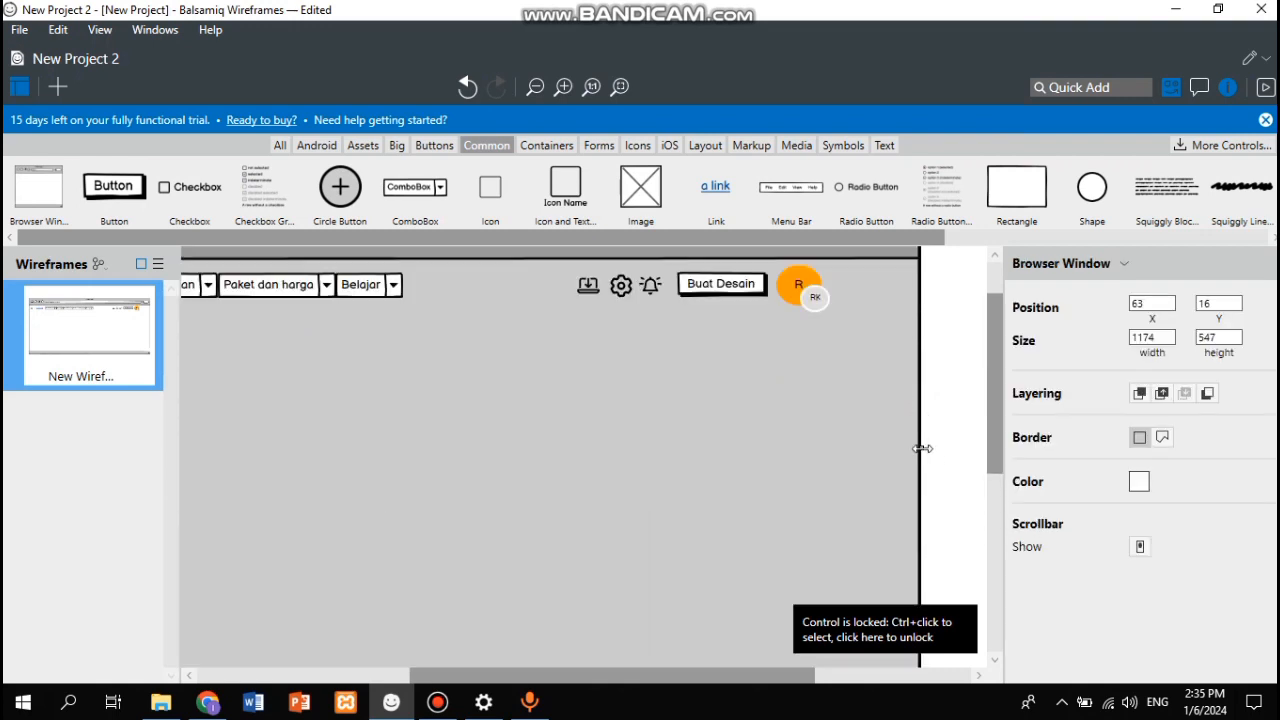
drag(922, 448, 846, 445)
right_click(751, 404)
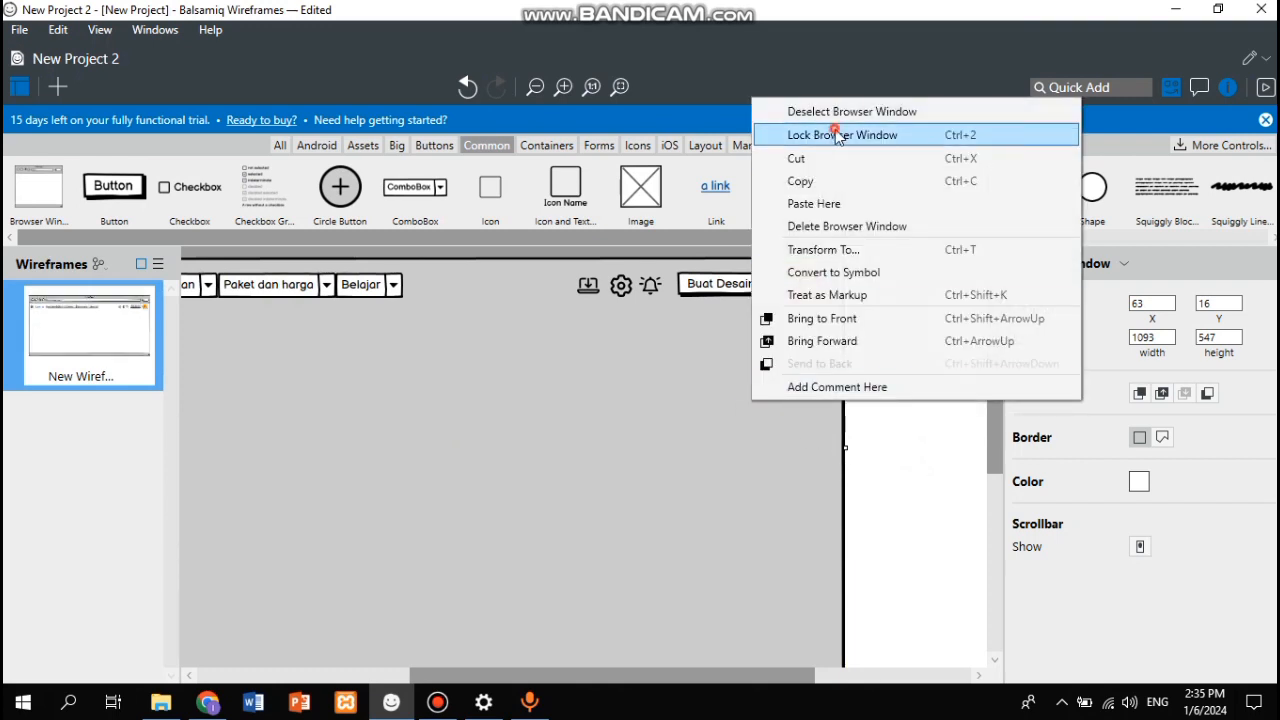
click(837, 135)
scroll(740, 318, left, 5)
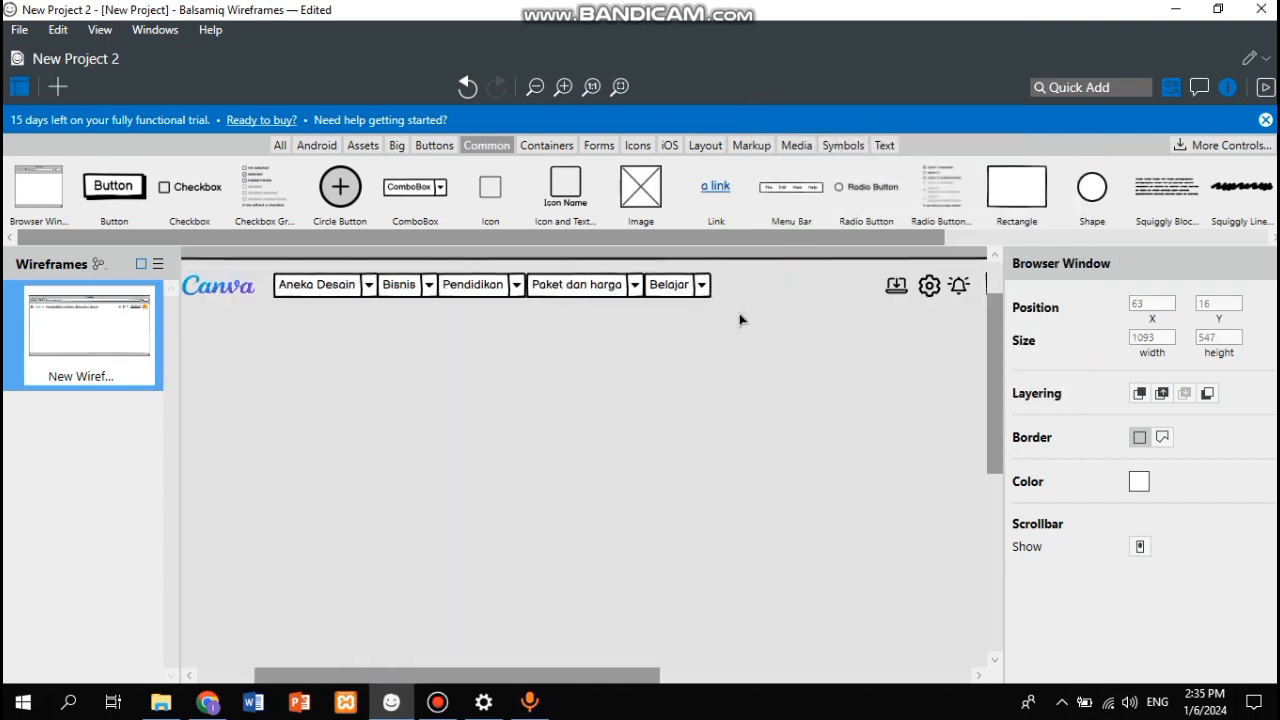
click(725, 317)
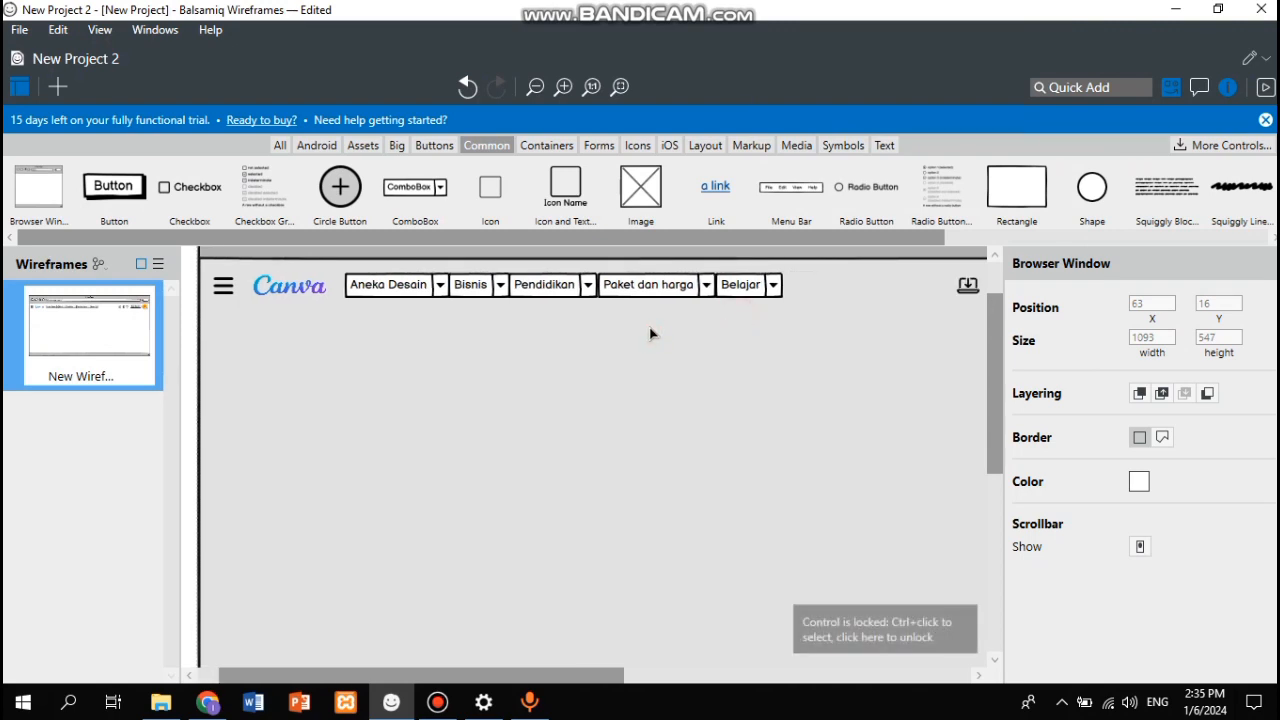
click(208, 378)
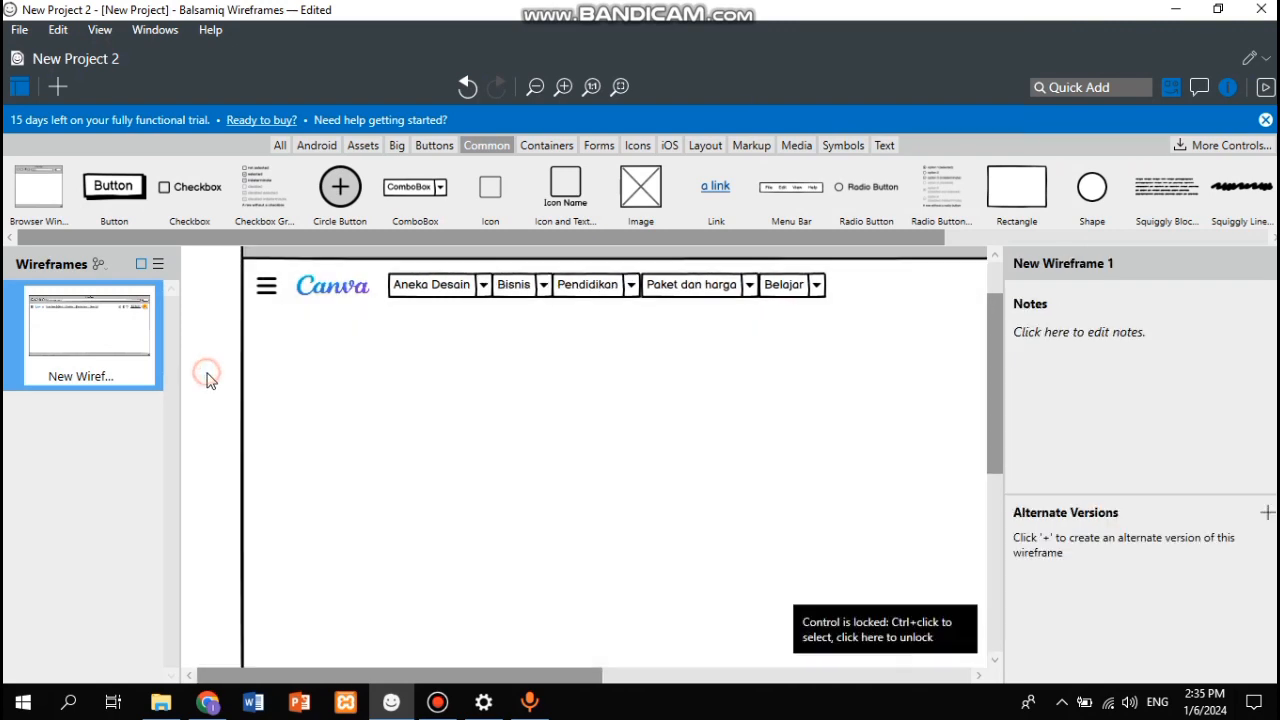
Step: Add a Rectangle below the header combo boxes, check Canva's banner in Chrome, and place the rectangle at about 294, 146
scroll(509, 376, right, 5)
scroll(509, 376, up, 1)
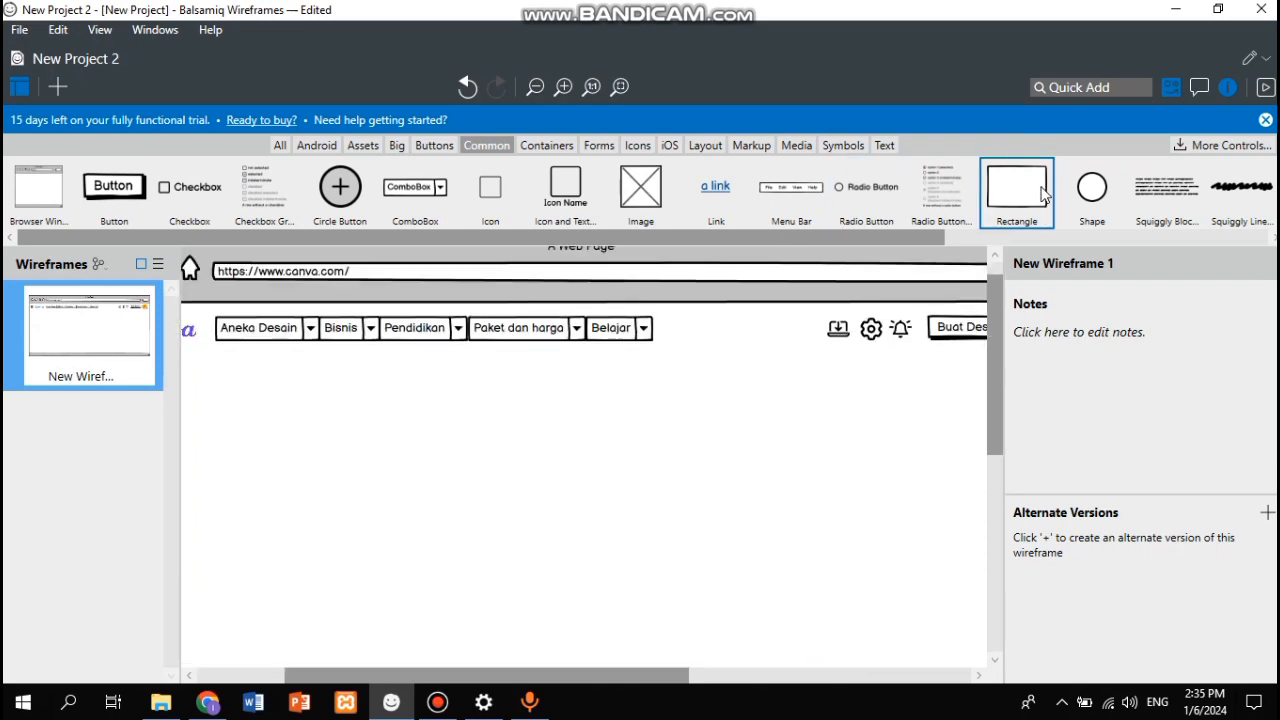
drag(1042, 192, 408, 397)
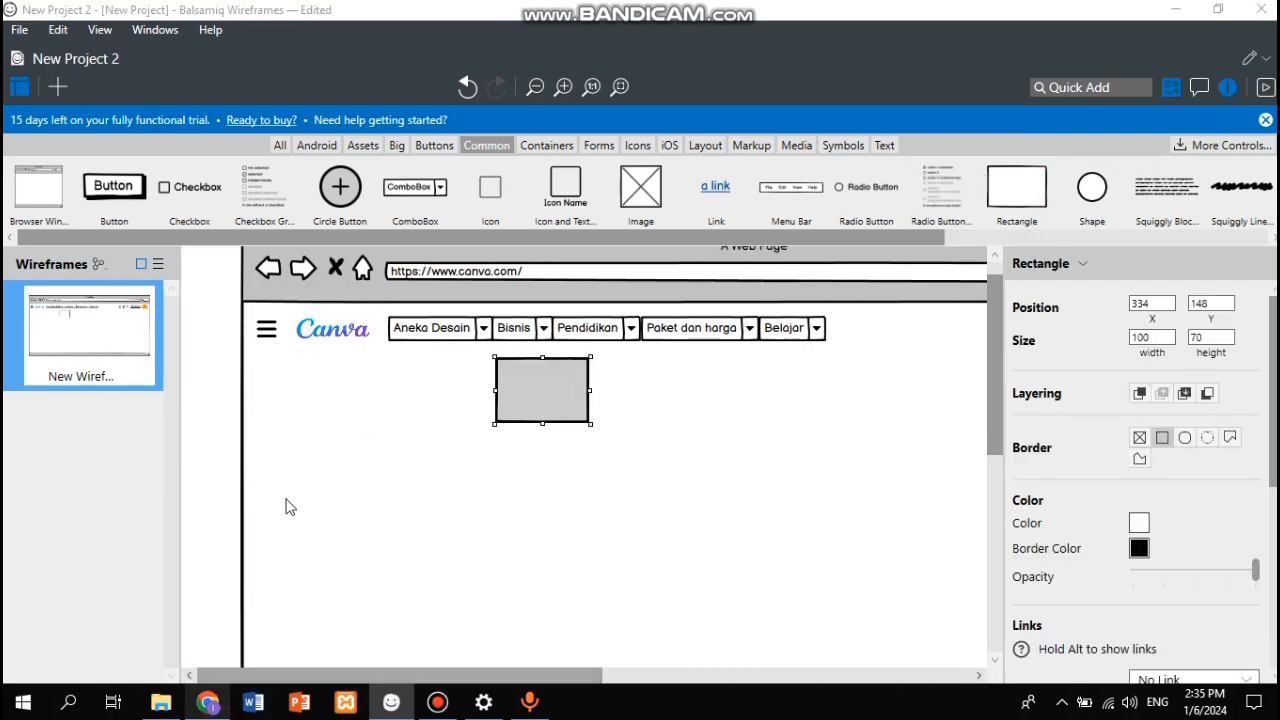
click(207, 702)
mouse_move(271, 185)
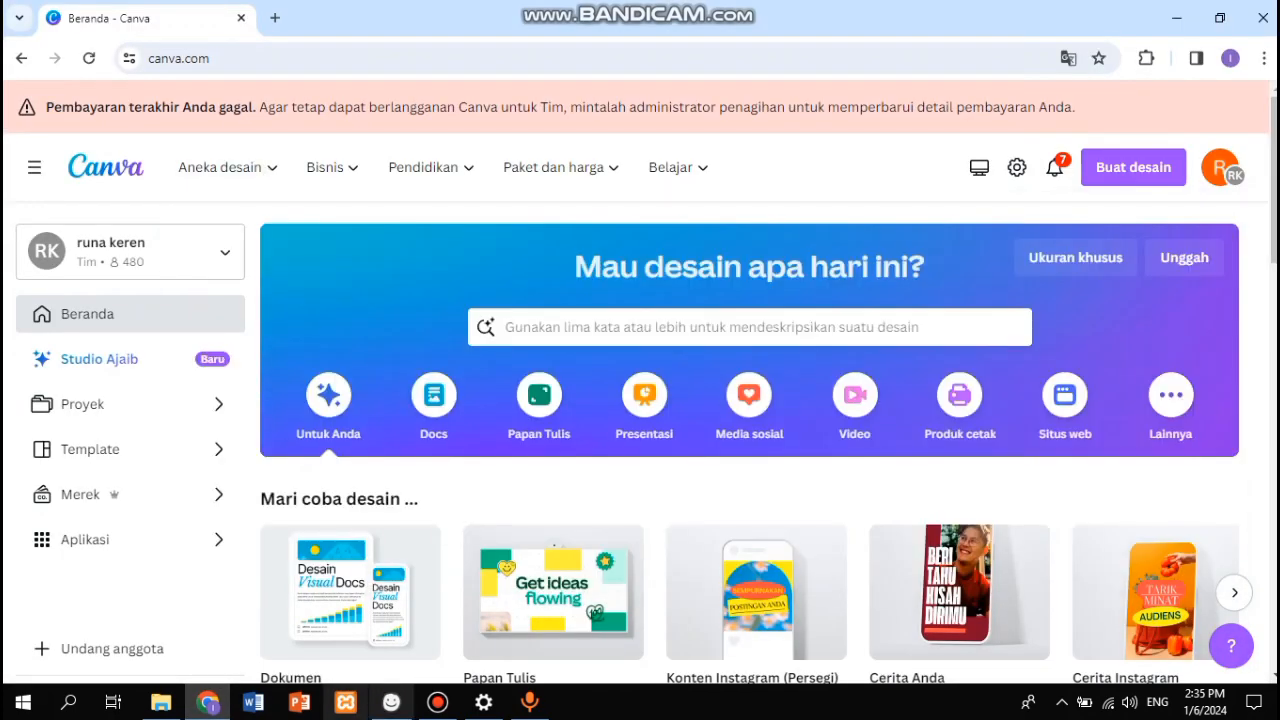
click(391, 702)
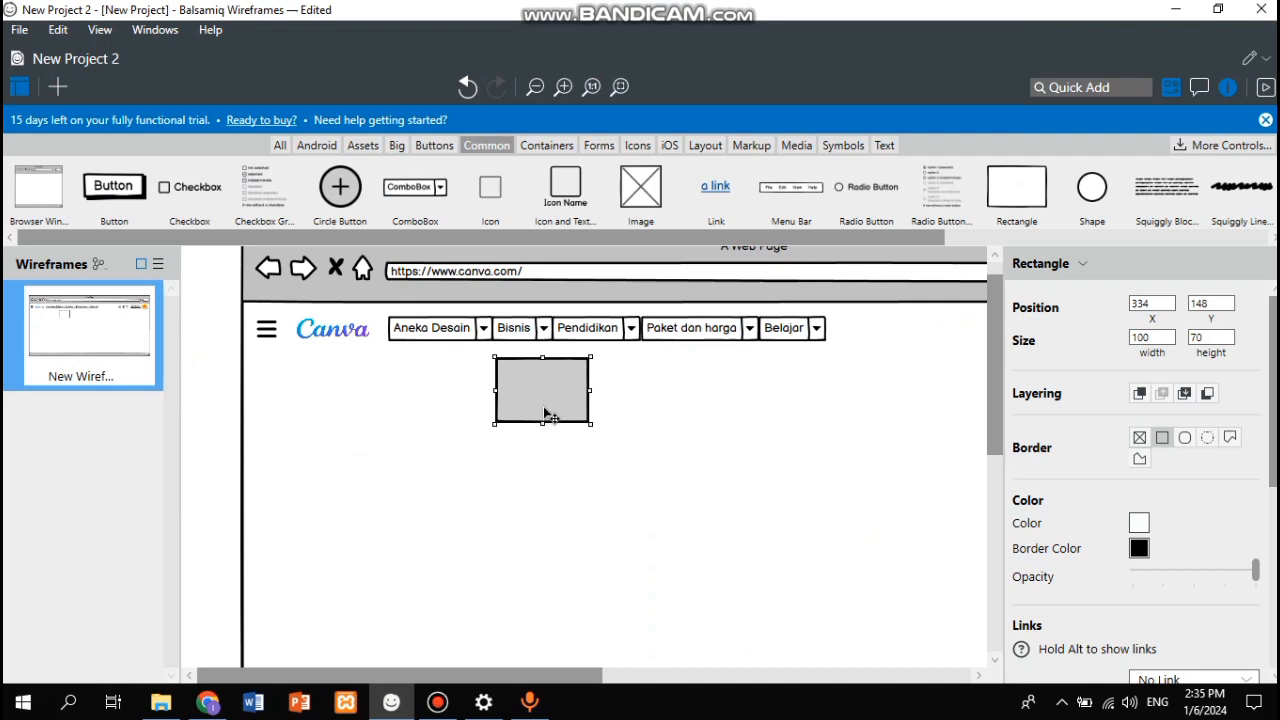
drag(541, 410, 511, 417)
scroll(511, 417, right, 5)
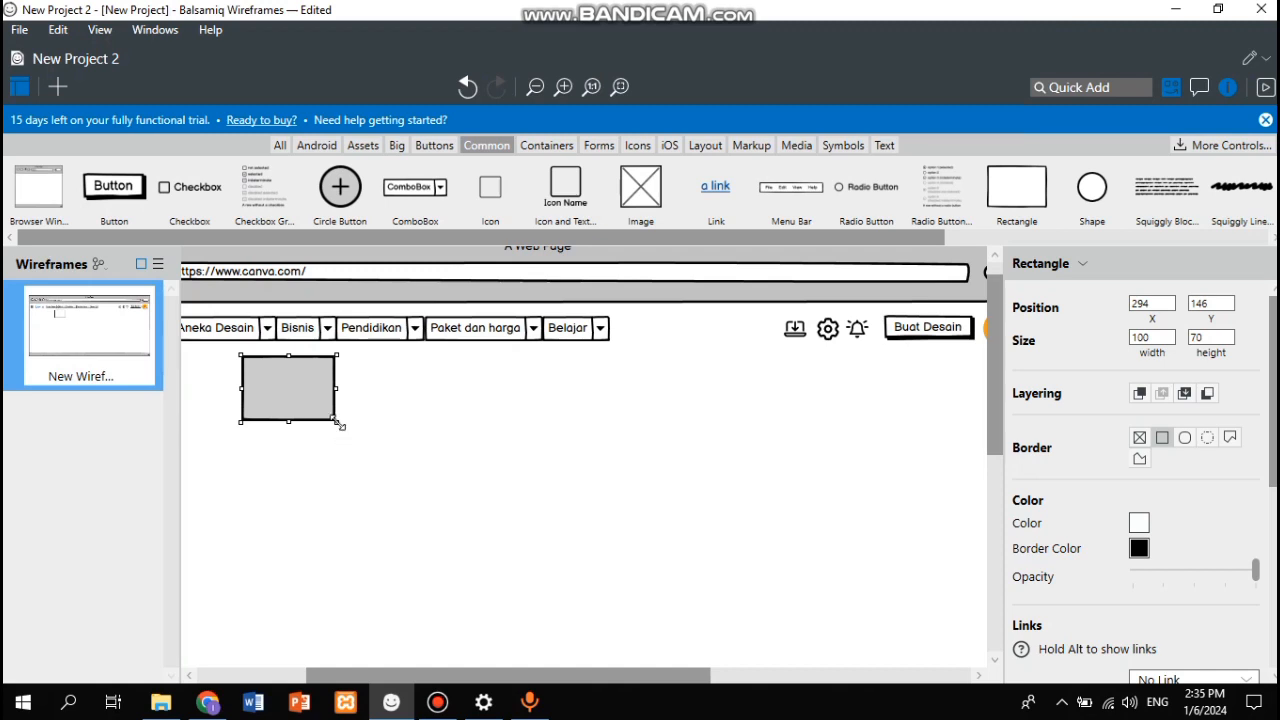
Step: Enlarge the banner rectangle to about 846 by 250, and check its proportions against Canva's banner in Chrome
drag(338, 423, 940, 592)
scroll(546, 602, left, 3)
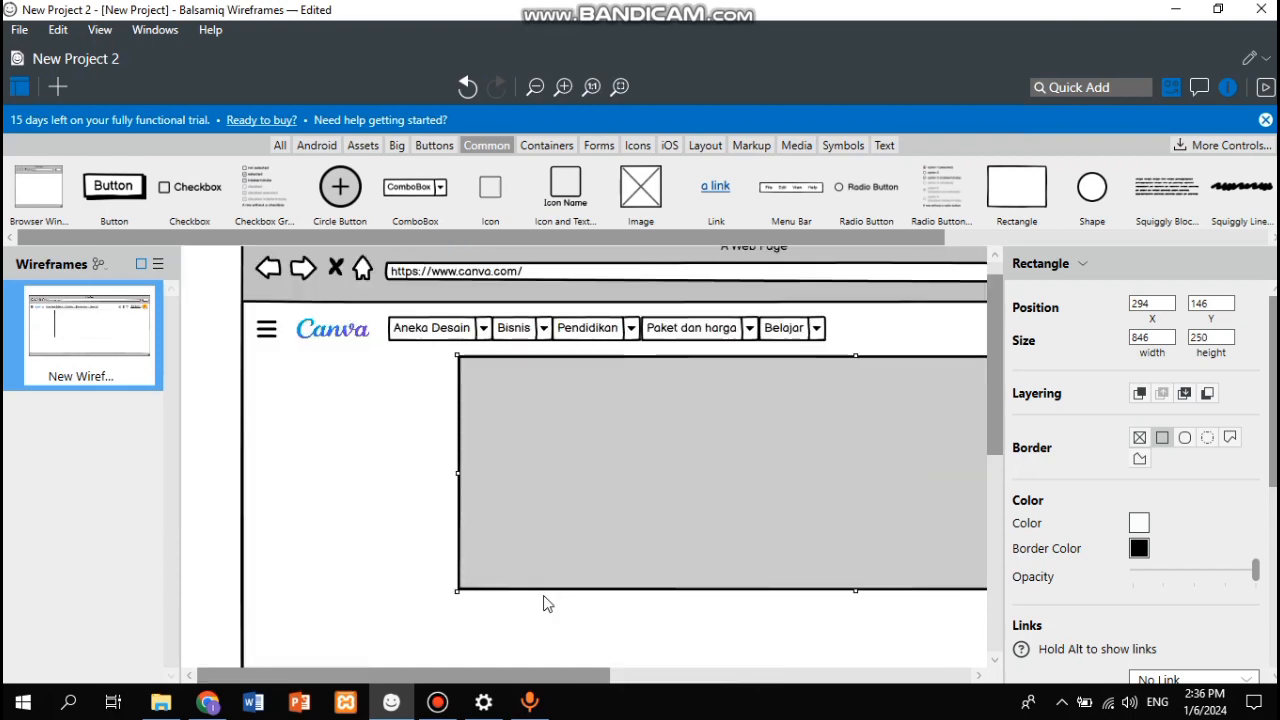
click(209, 703)
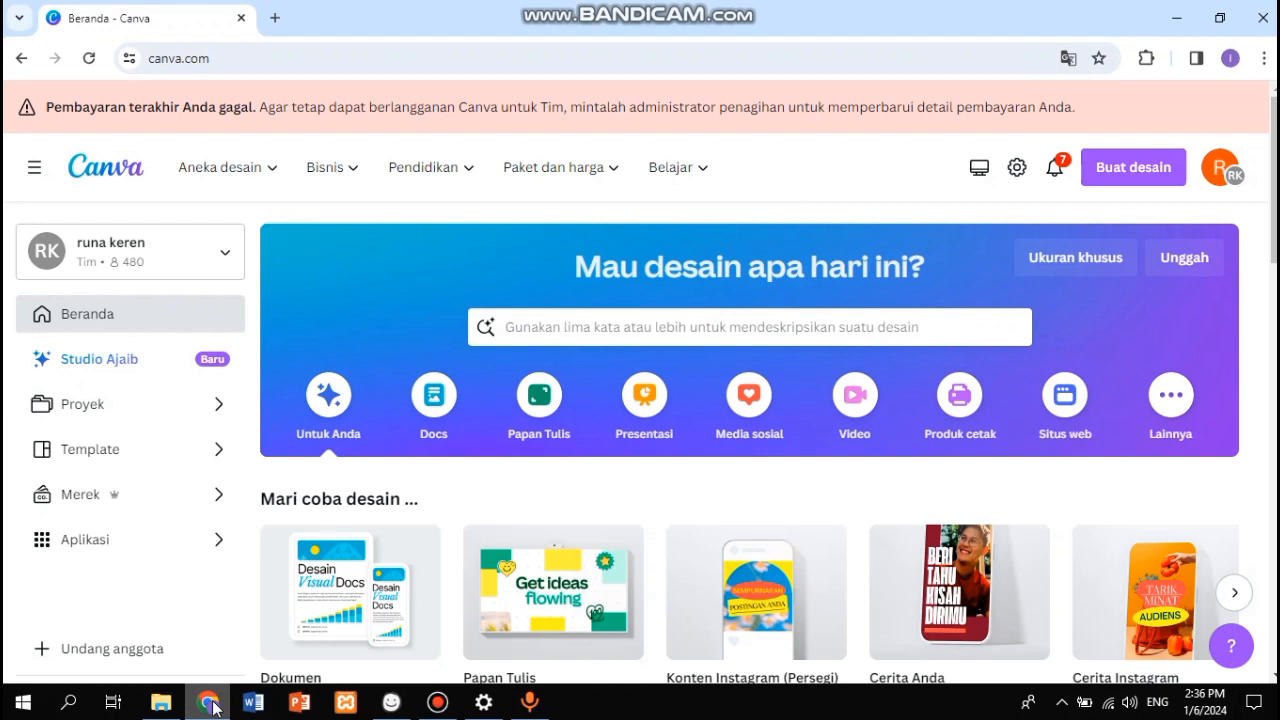
click(209, 703)
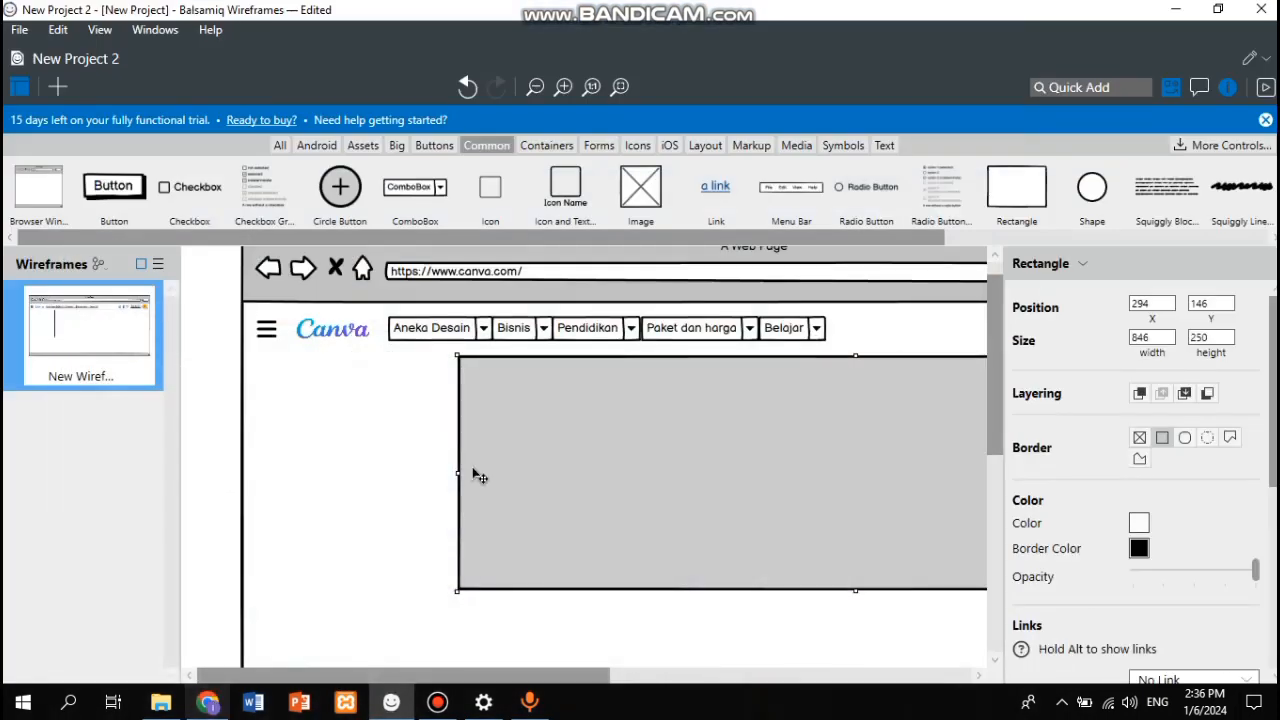
Step: Reduce the banner rectangle's height to about 212 by moving its lower edge upward
scroll(468, 476, down, 5)
scroll(474, 476, right, 2)
scroll(474, 476, up, 5)
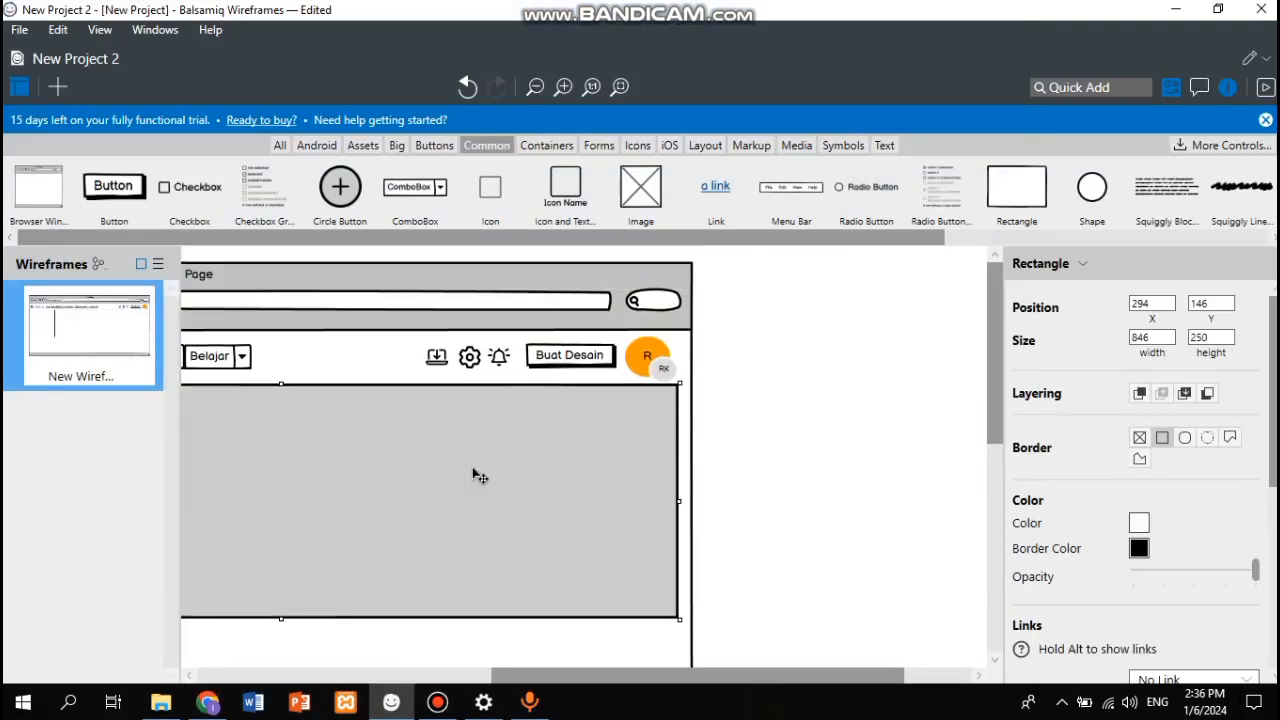
scroll(474, 476, left, 3)
scroll(474, 476, right, 2)
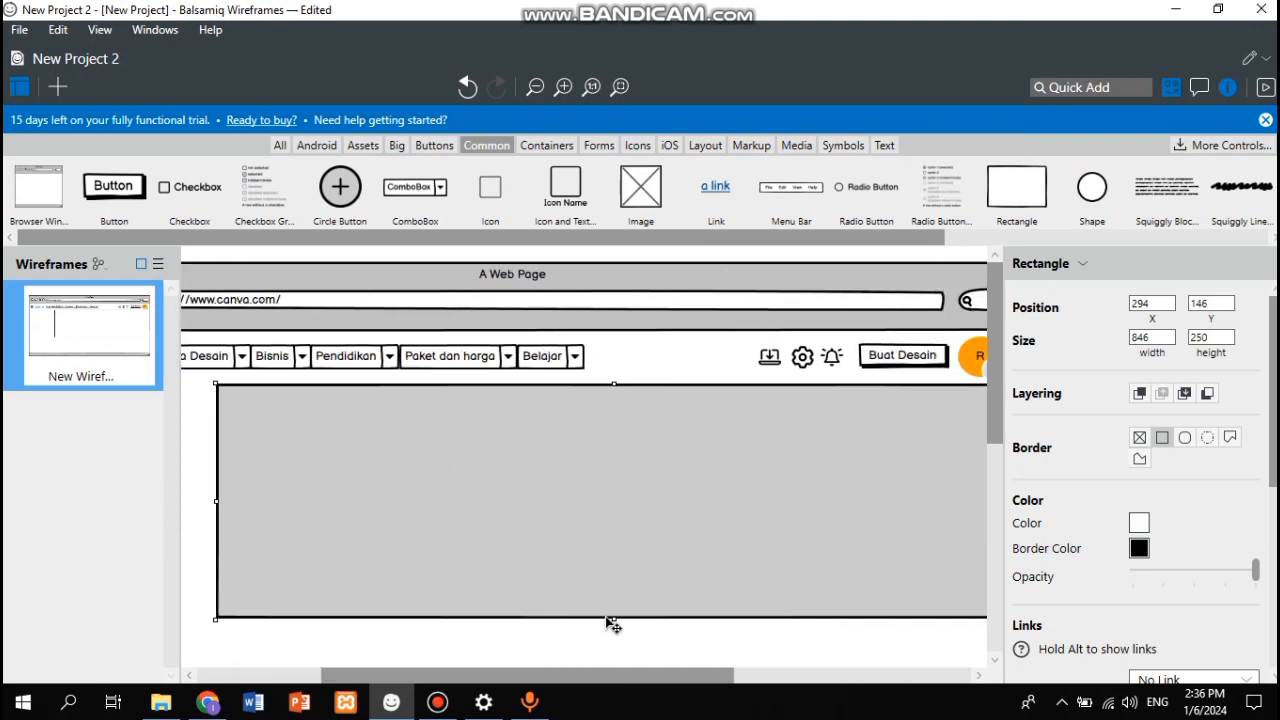
drag(614, 618, 609, 583)
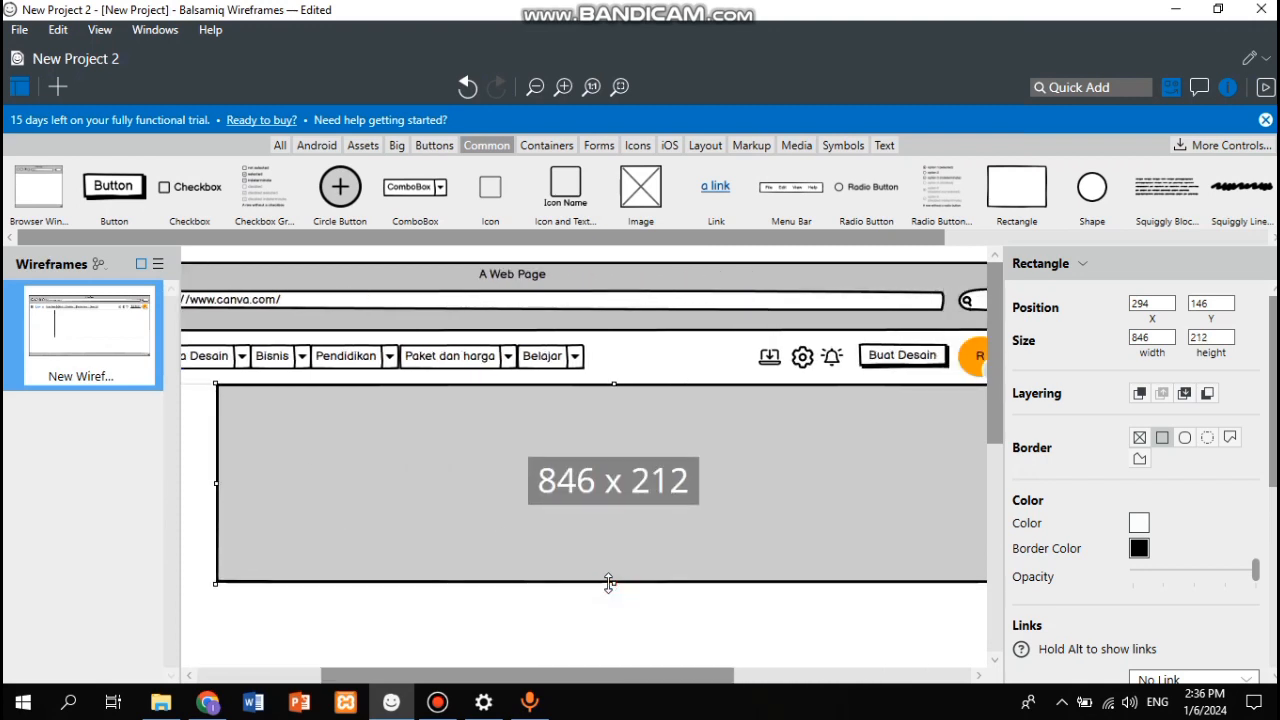
scroll(609, 583, left, 2)
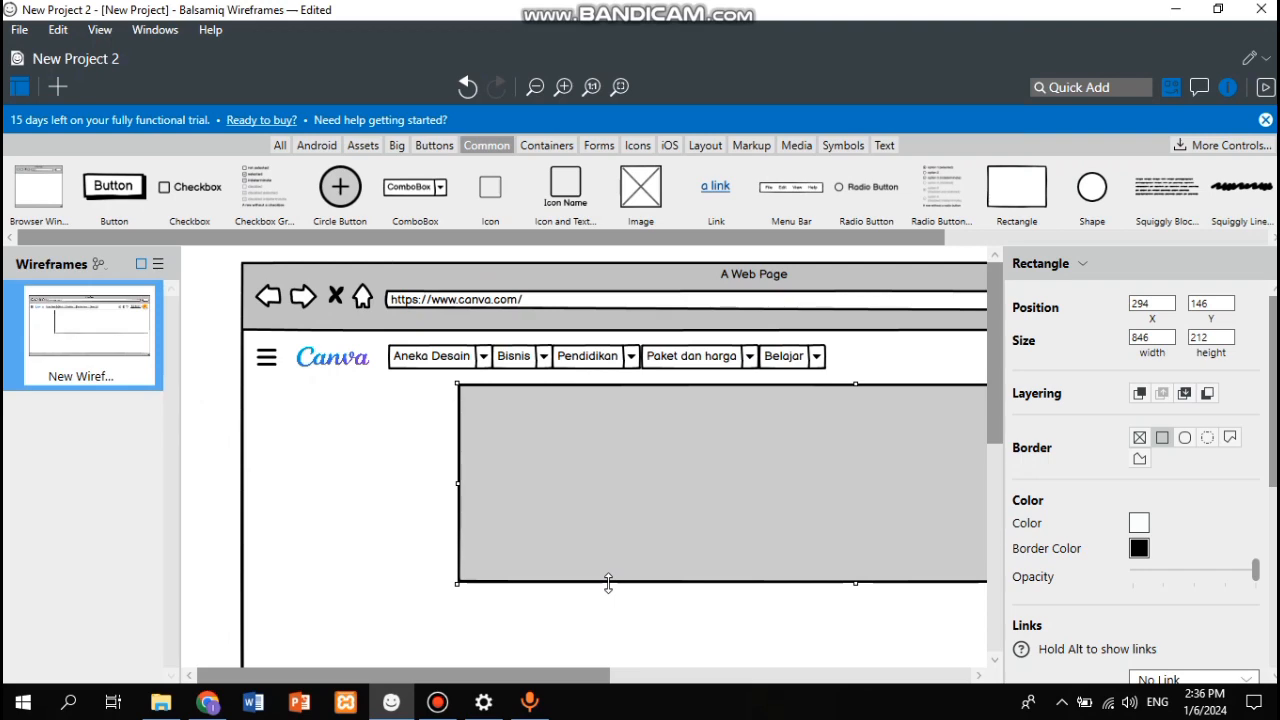
scroll(608, 587, down, 2)
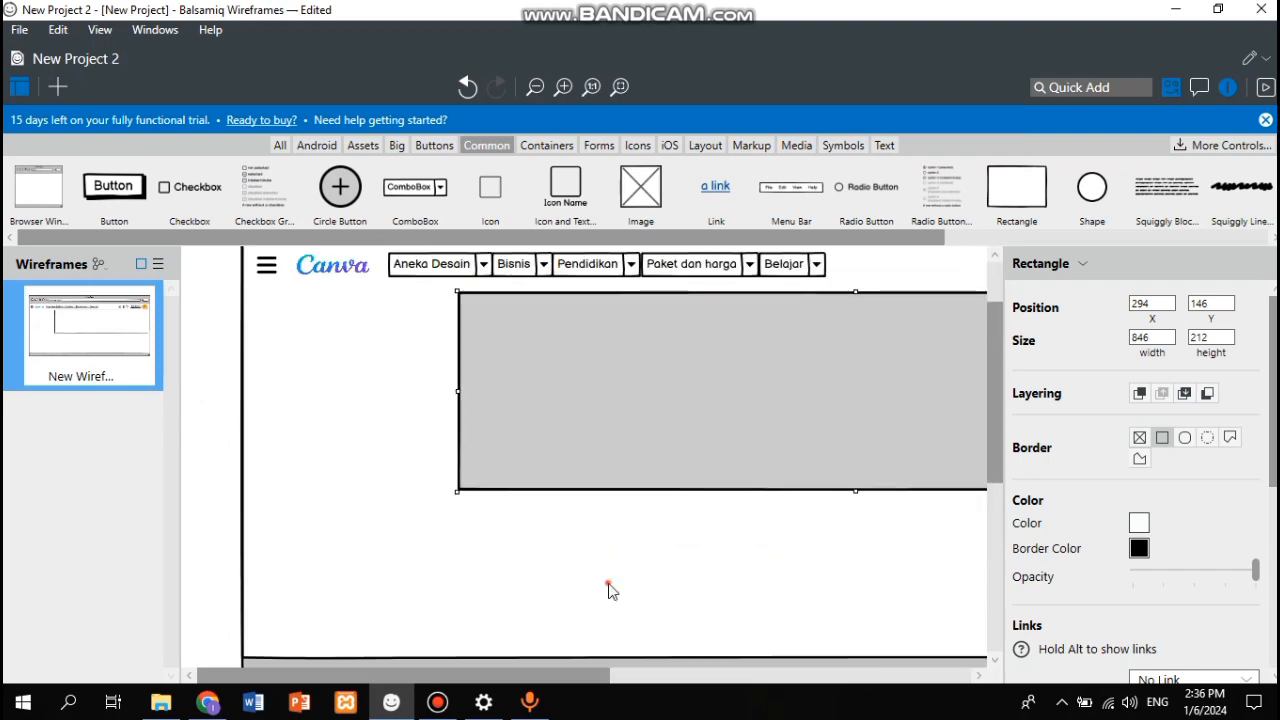
Step: Check Canva's banner colour in Chrome, and fill the banner rectangle with blue (2B78E4)
click(609, 591)
click(226, 703)
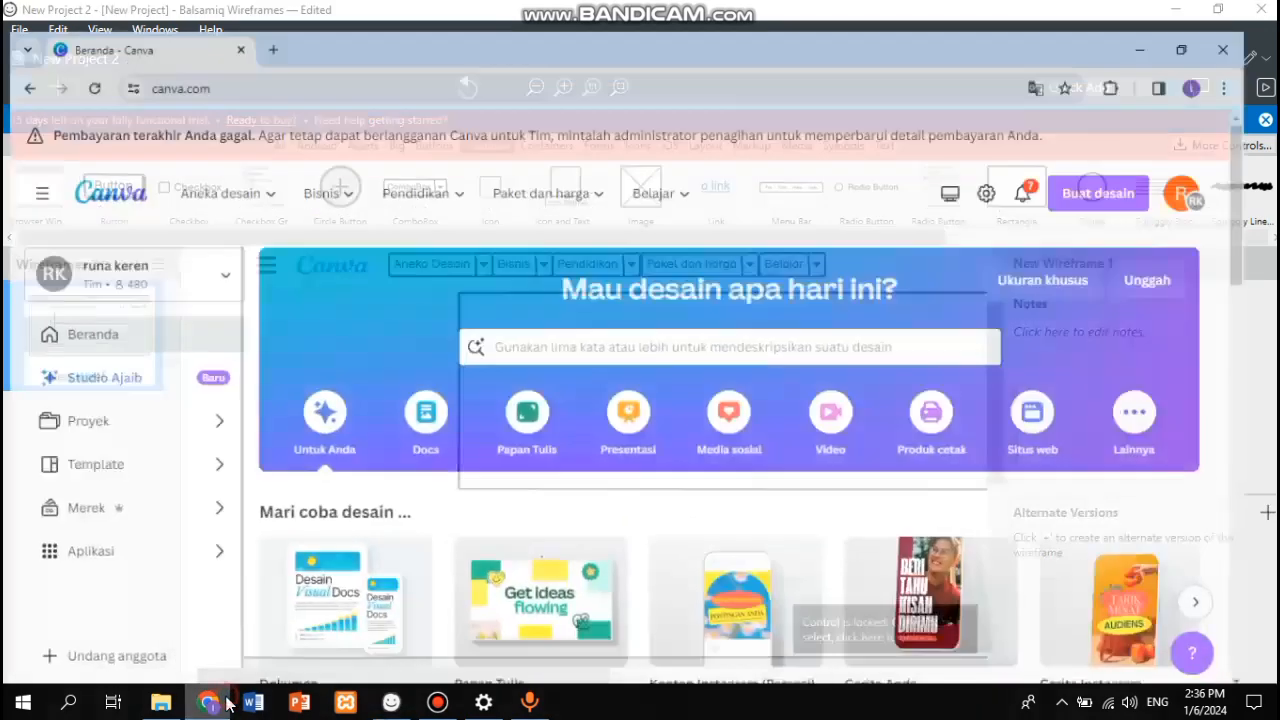
click(207, 703)
scroll(638, 434, right, 3)
ctrl+click(638, 434)
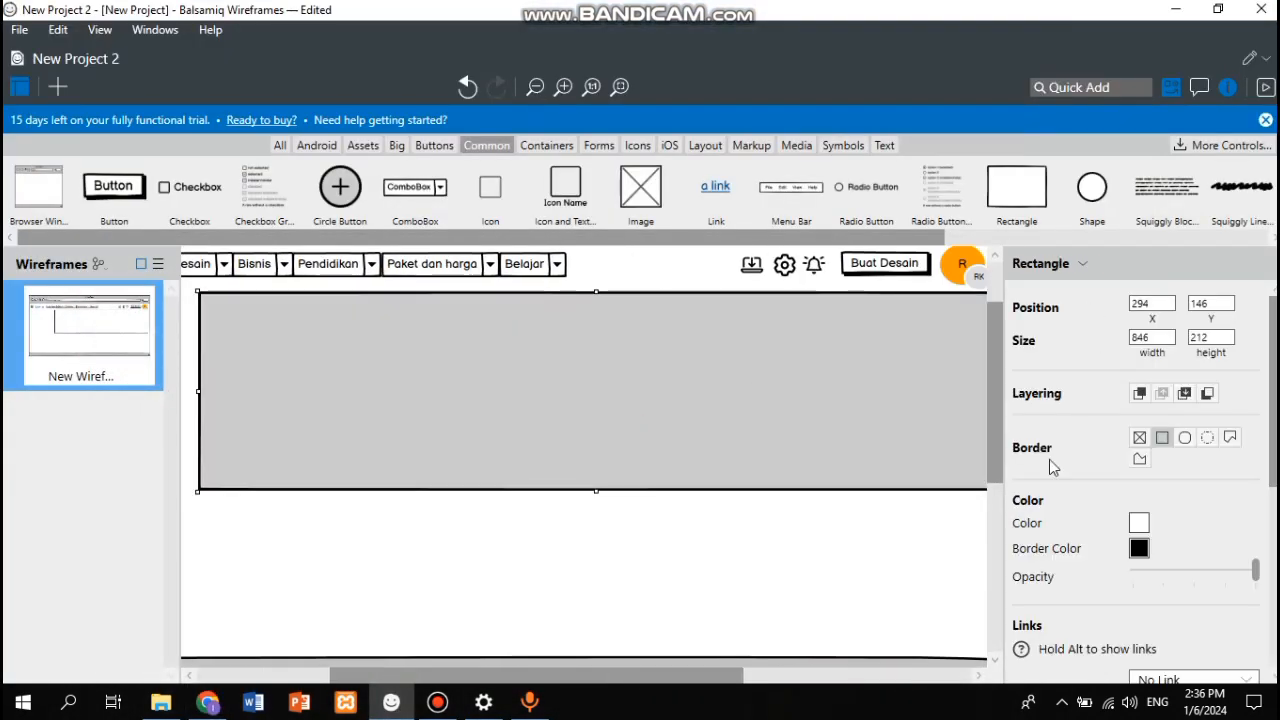
click(1138, 524)
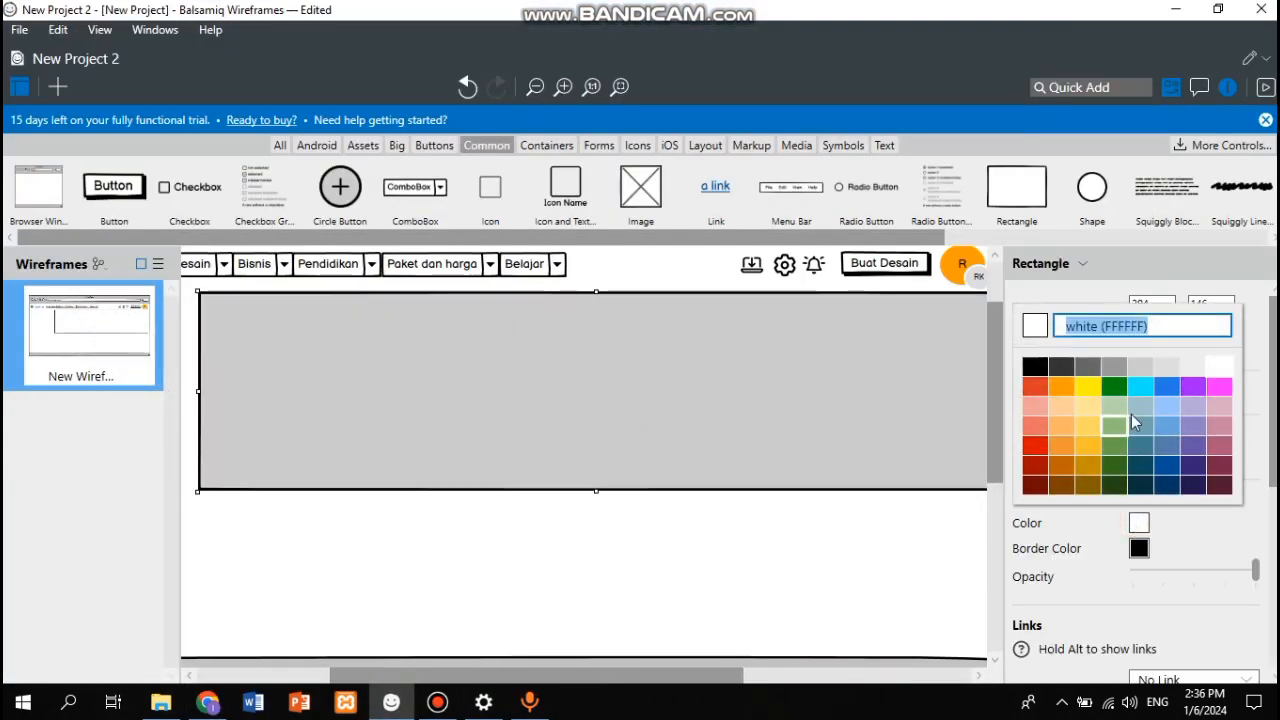
click(1166, 386)
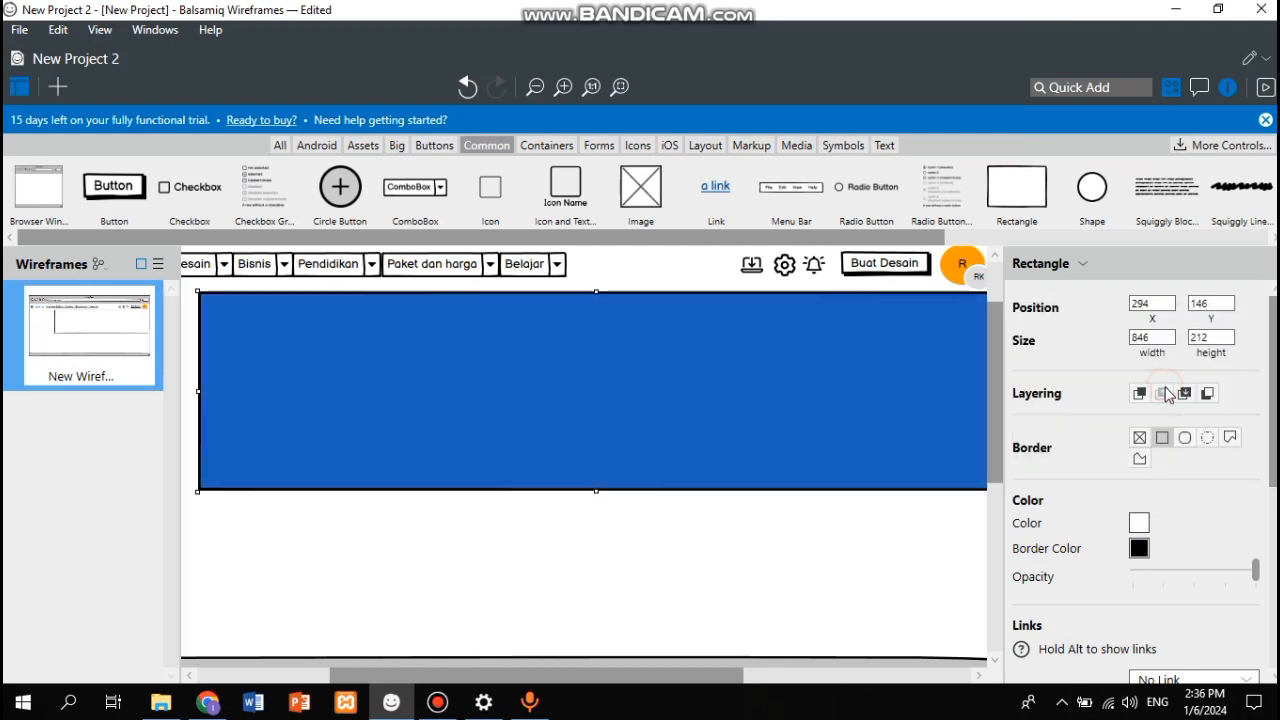
Step: Try the lighter shades blue3 (6FA8DC) and blue2 (9FC5F8) as the banner's fill, and return it to blue (2B78E4)
click(1139, 523)
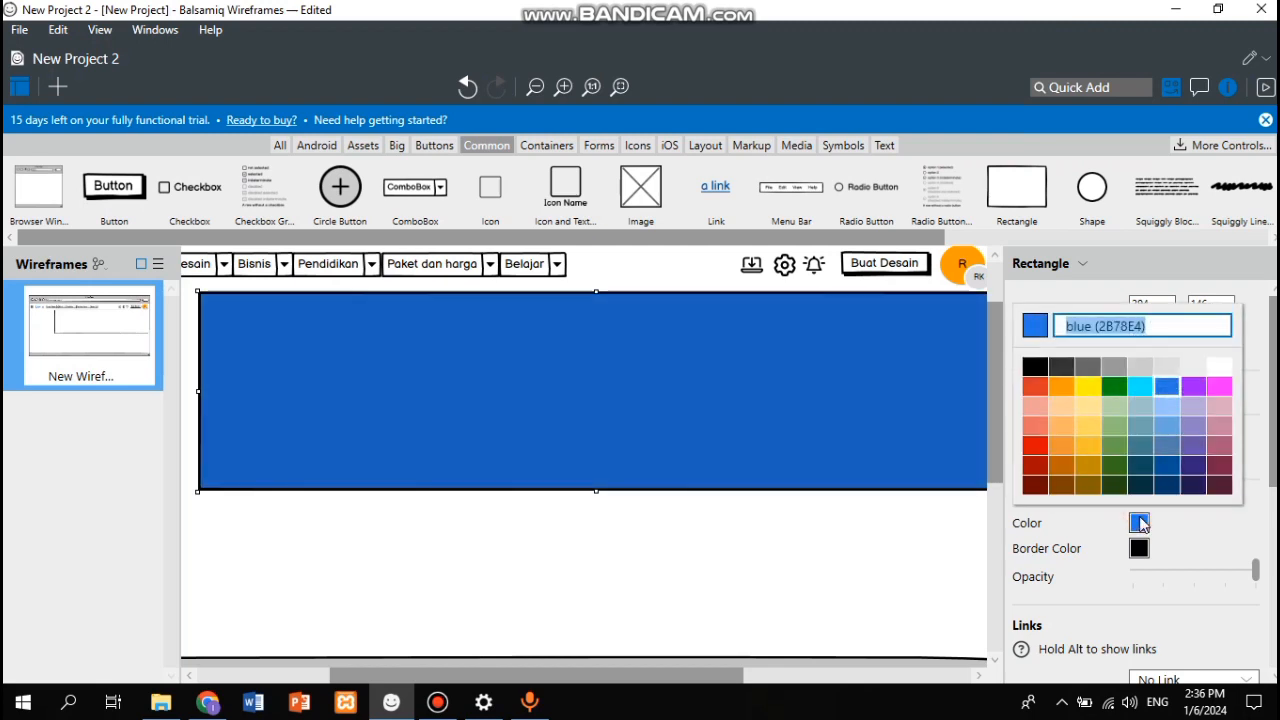
click(1178, 428)
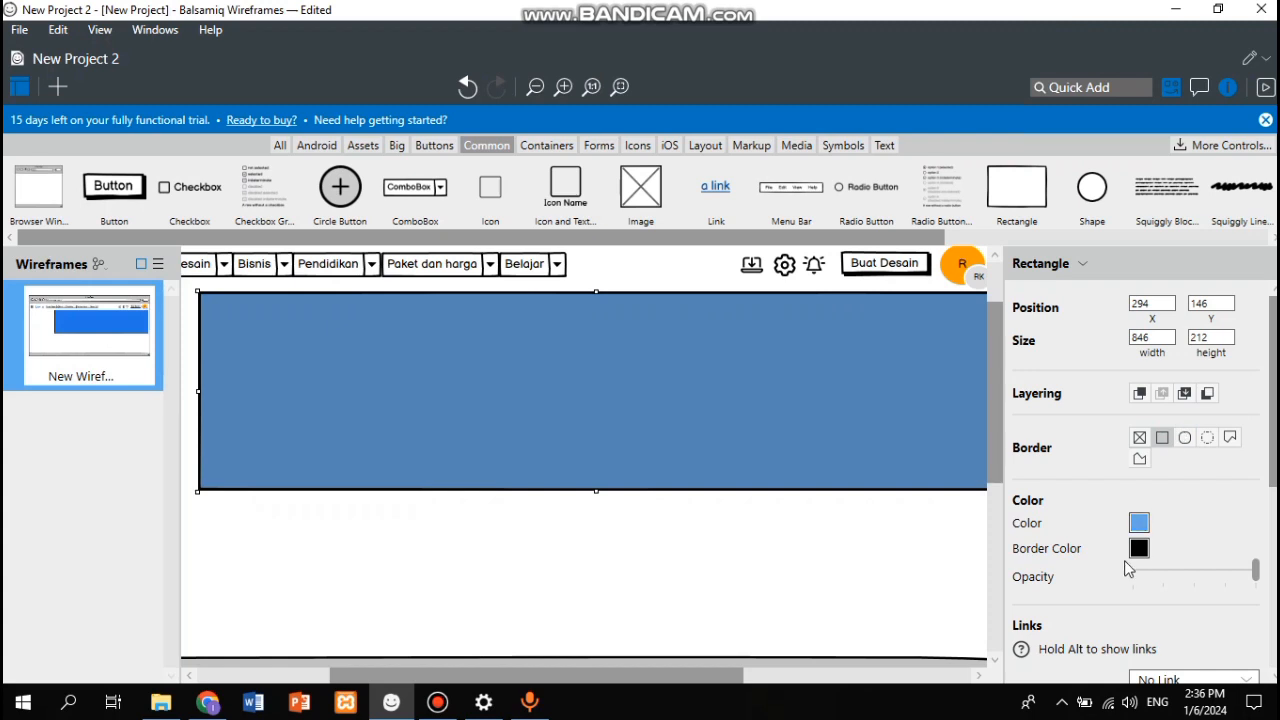
click(1139, 523)
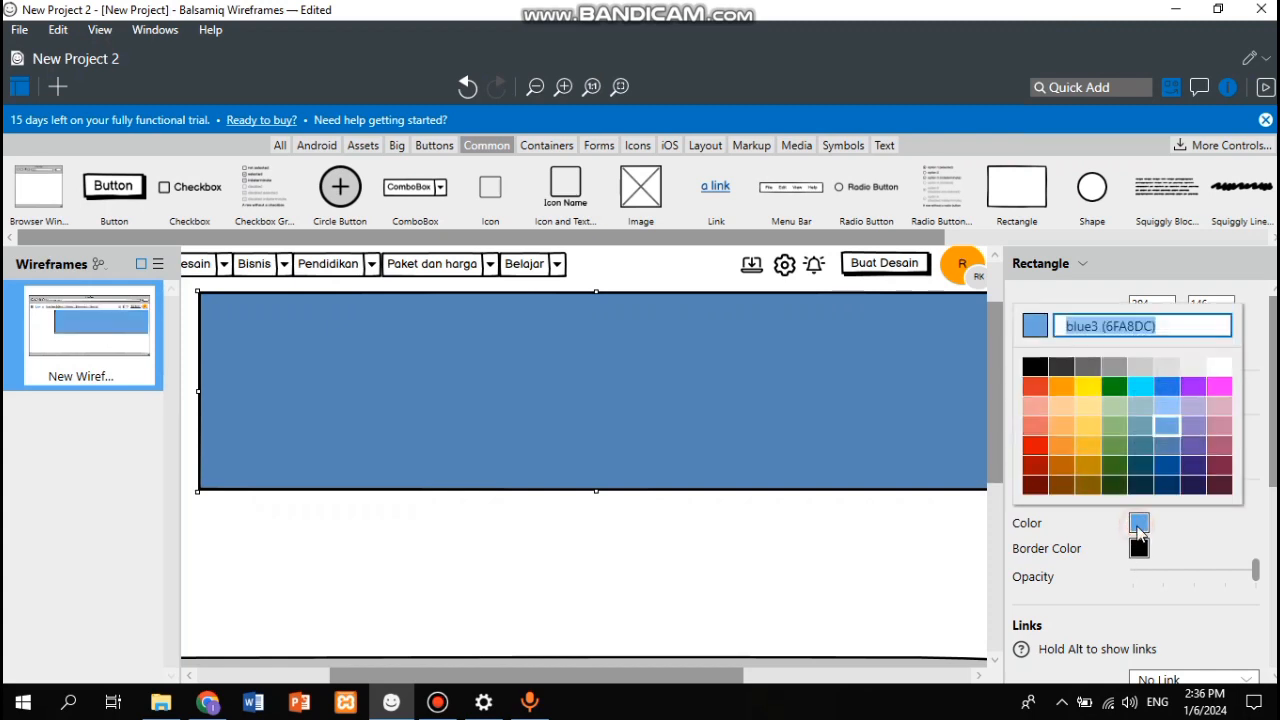
click(1167, 406)
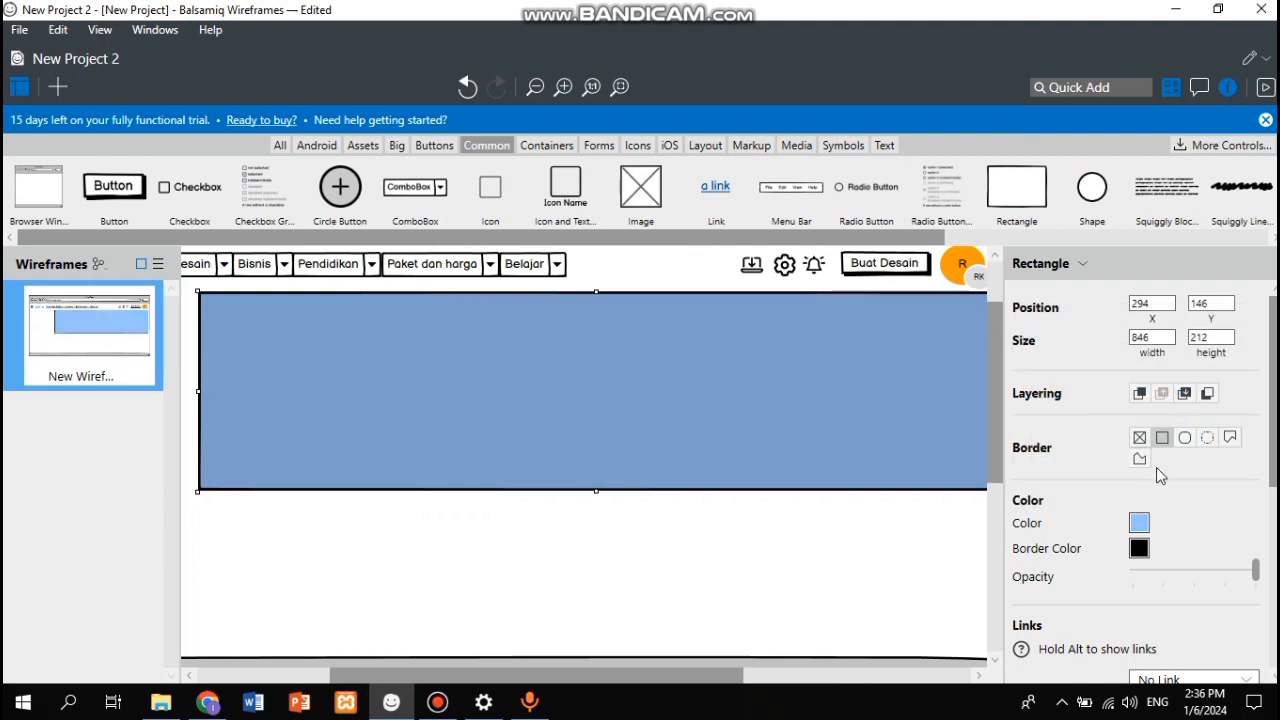
click(1139, 522)
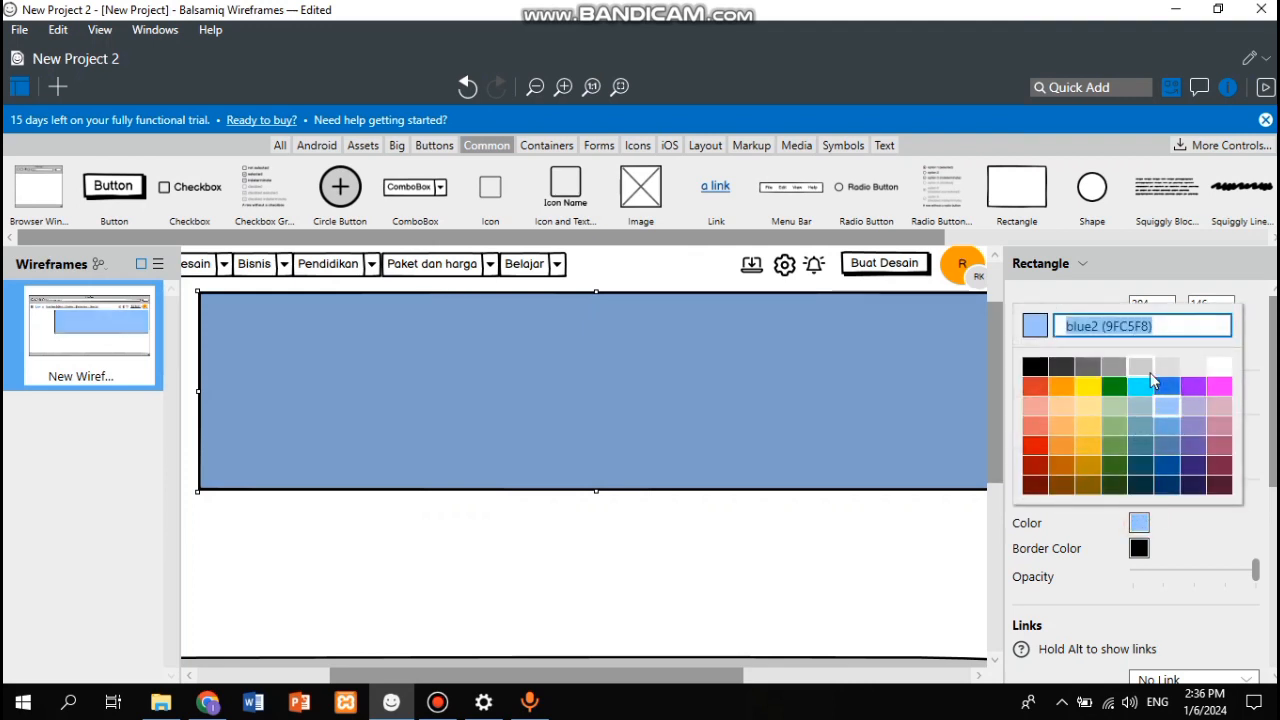
click(1172, 387)
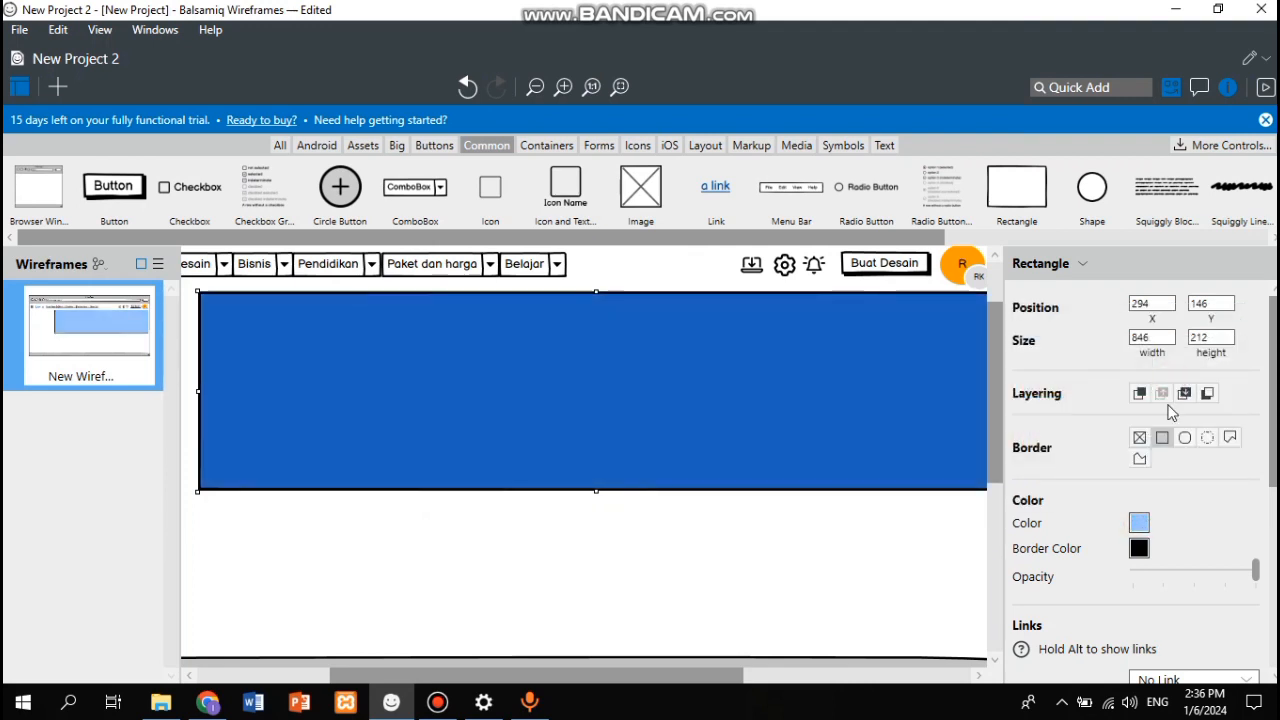
Step: Set the banner rectangle's border colour to the same blue as its fill
click(1139, 548)
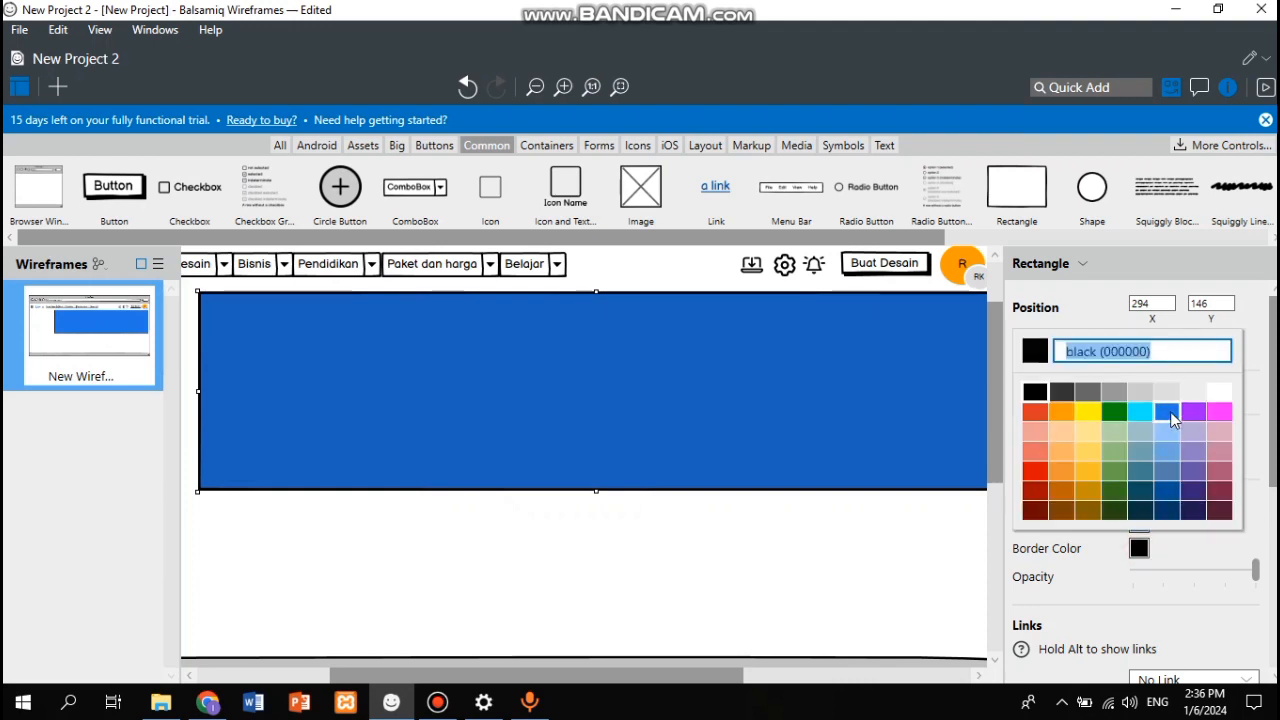
click(1176, 421)
click(903, 506)
scroll(903, 508, right, 3)
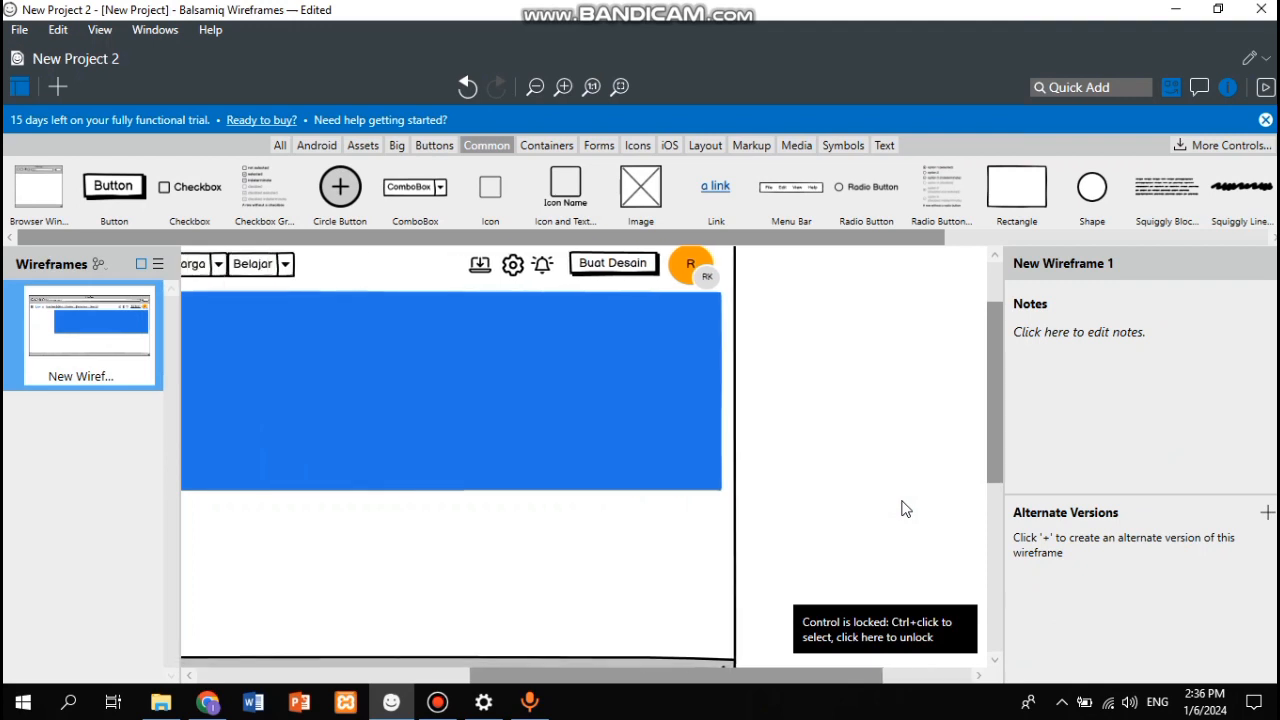
Step: Narrow the banner rectangle to about 837 wide by moving its right edge inward
click(838, 430)
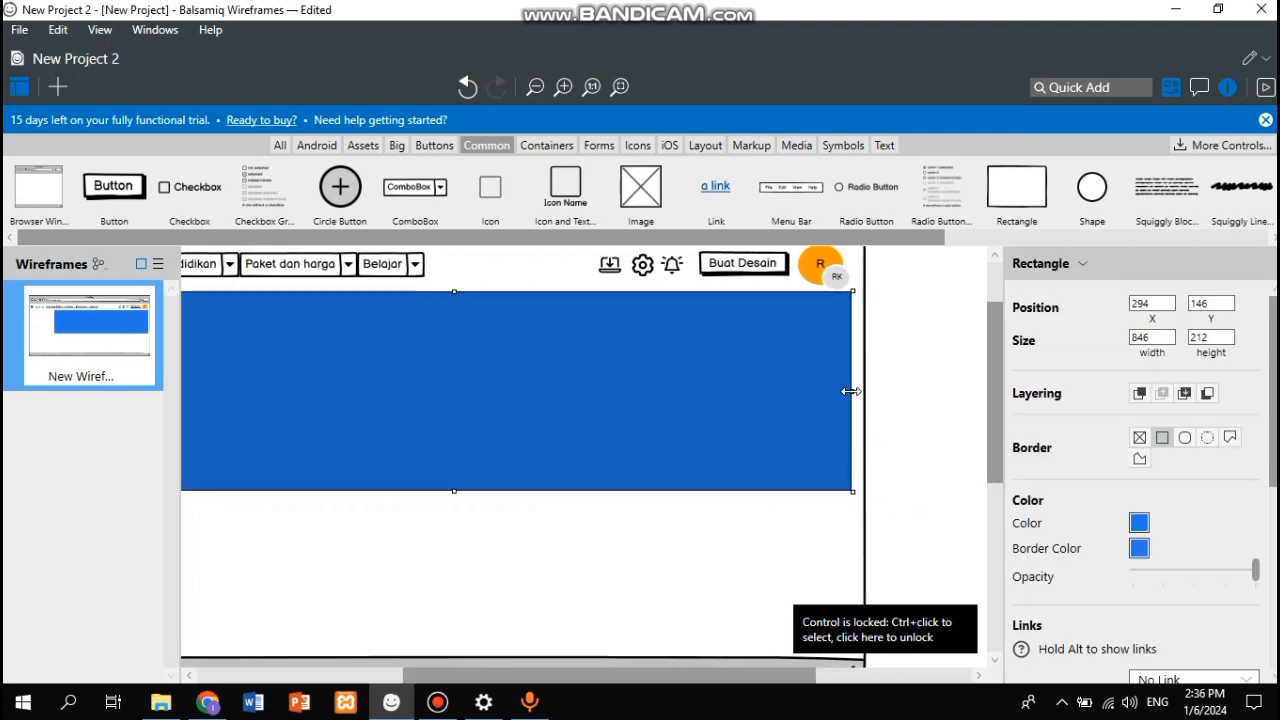
drag(849, 392, 832, 390)
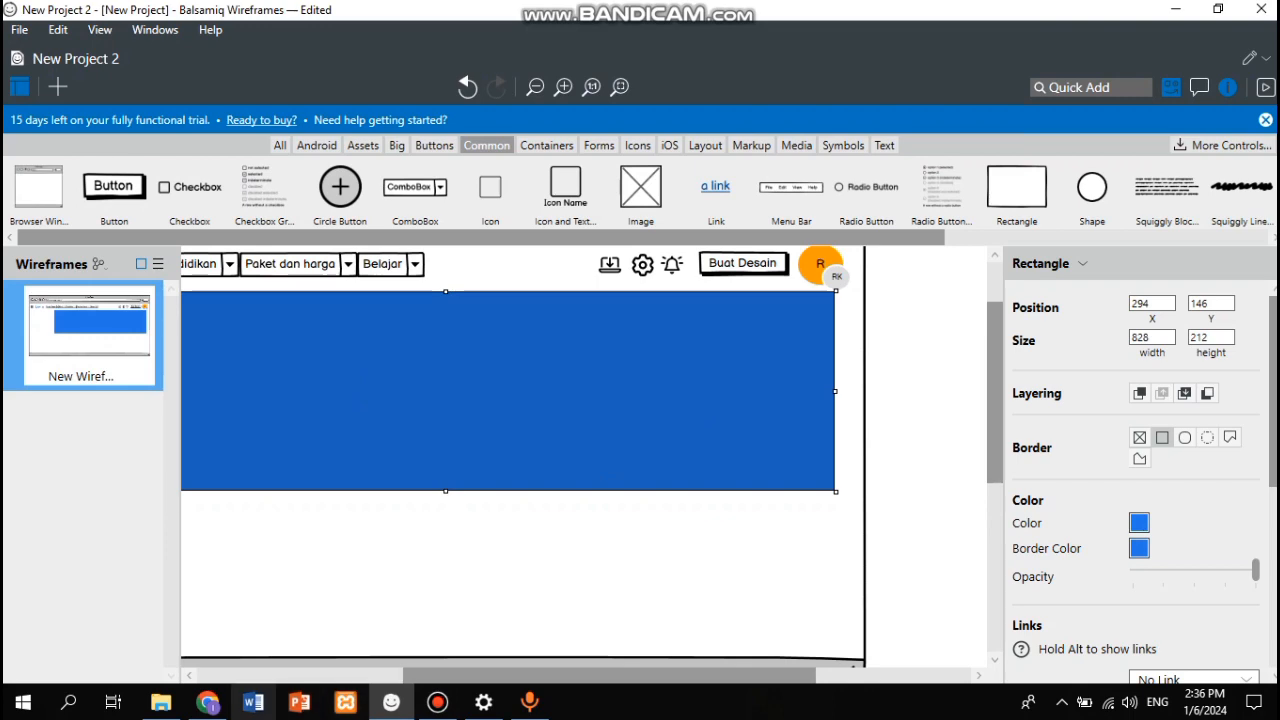
mouse_move(214, 712)
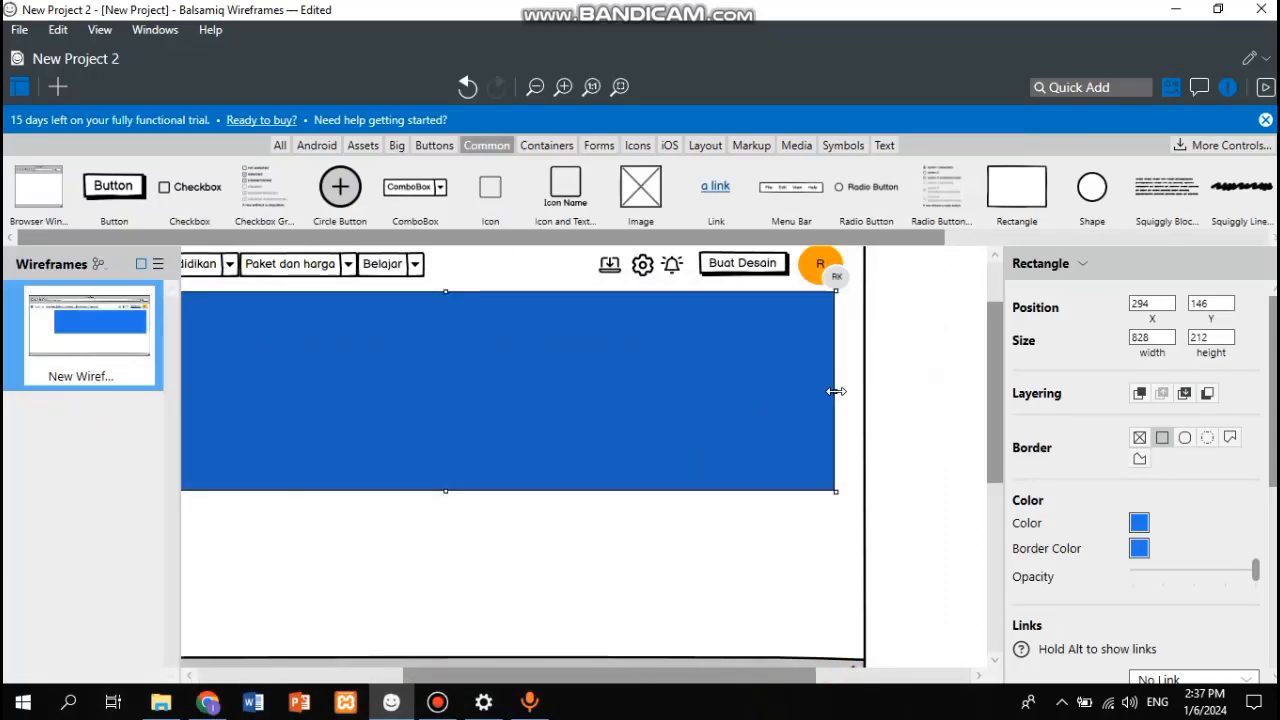
drag(836, 391, 843, 391)
click(899, 398)
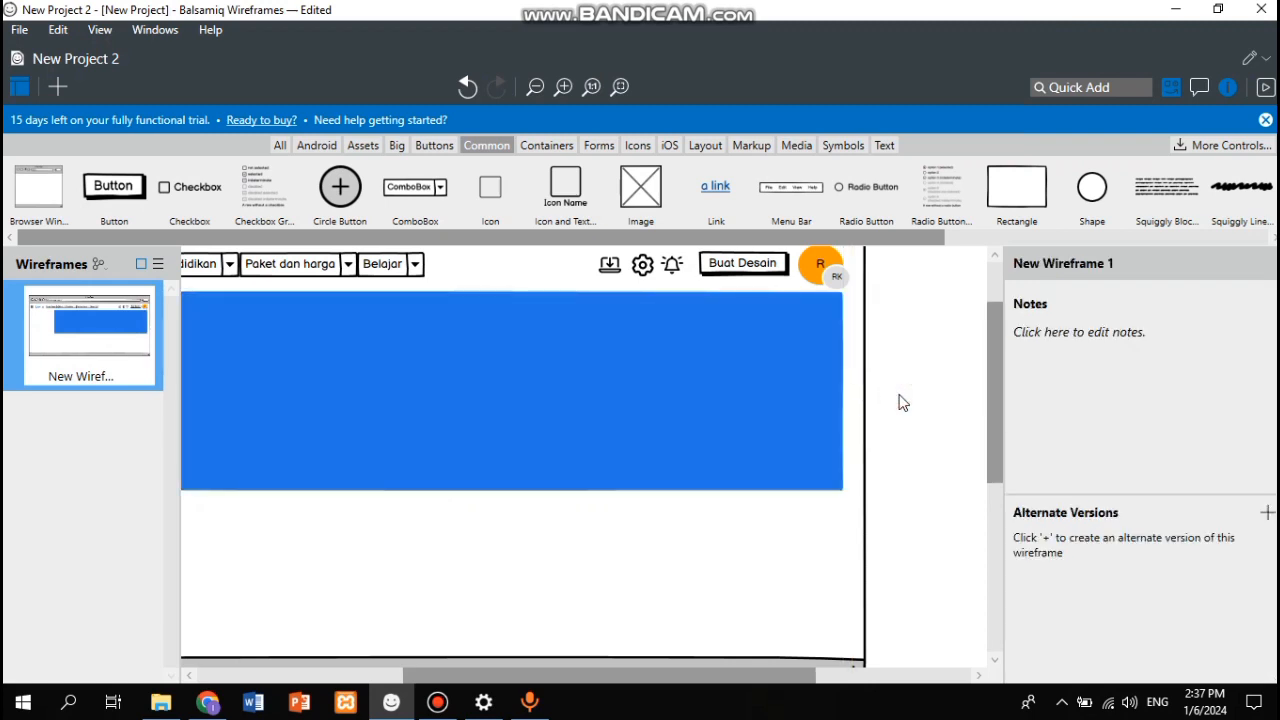
Step: Give the blue banner rectangle a rounded border style
click(810, 396)
scroll(1149, 486, down, 1)
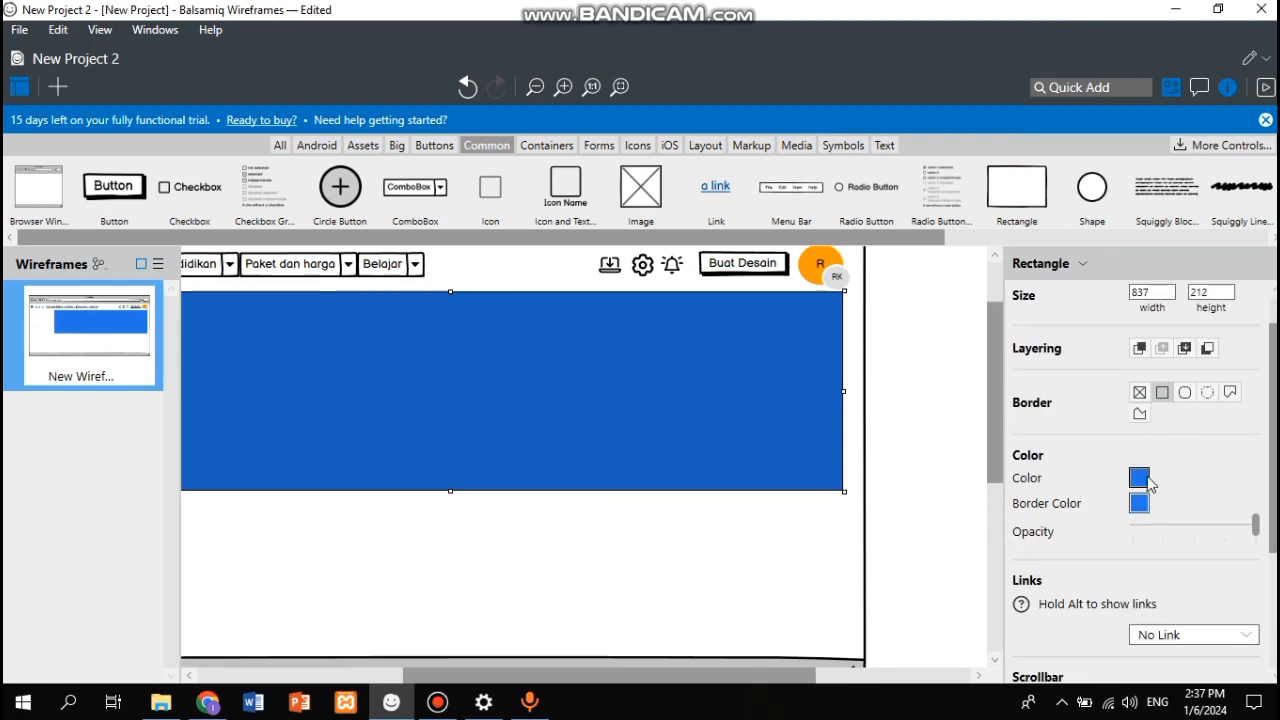
scroll(1150, 470, down, 1)
scroll(1187, 386, down, 1)
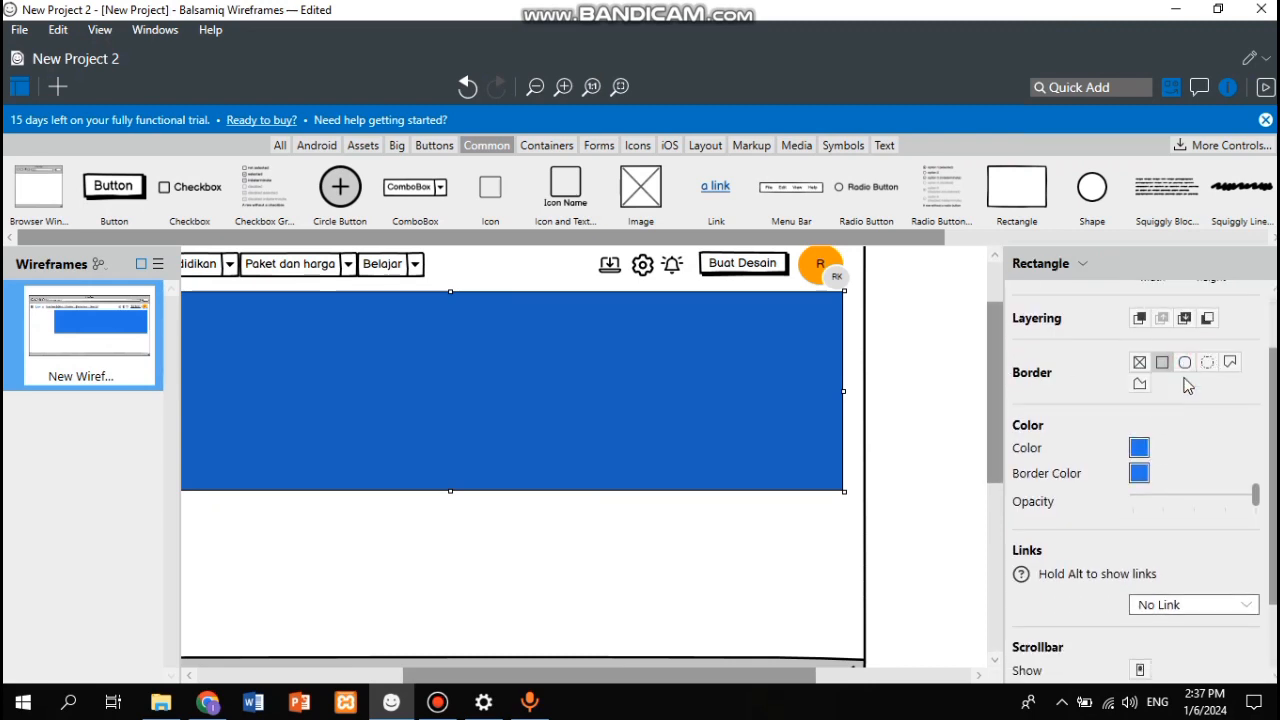
scroll(1187, 386, up, 2)
click(1185, 391)
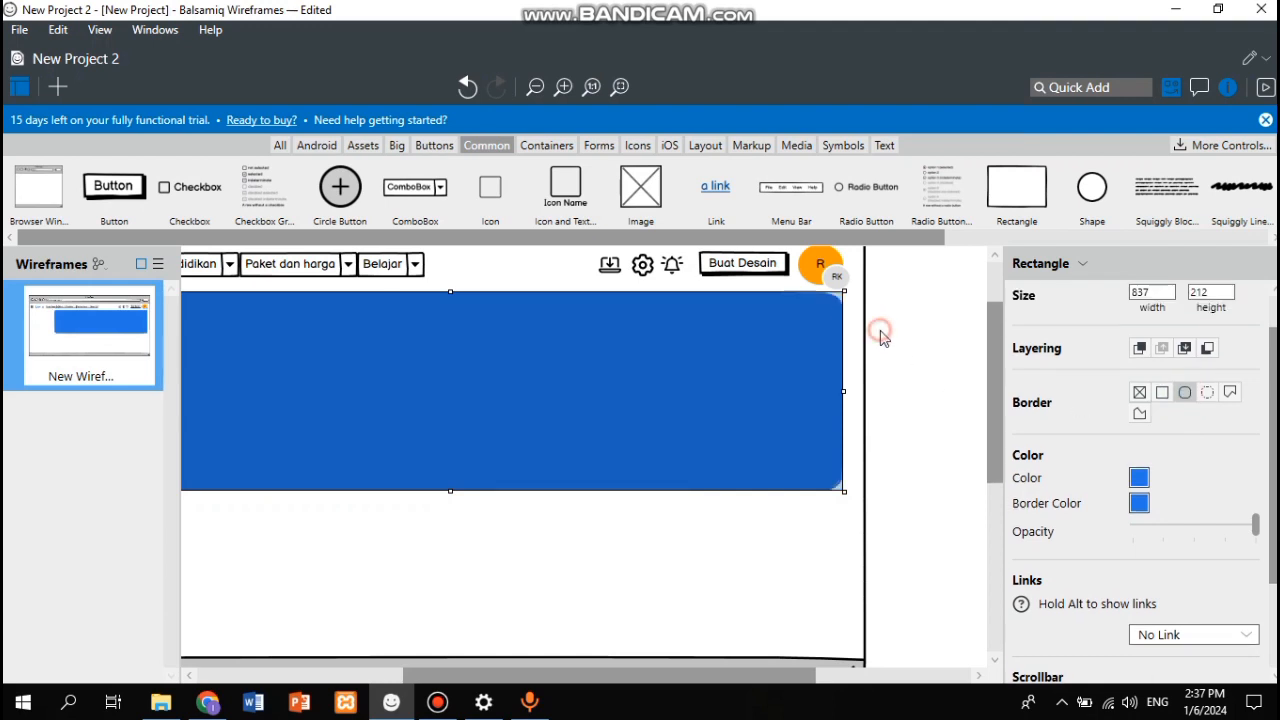
click(880, 336)
scroll(712, 346, left, 3)
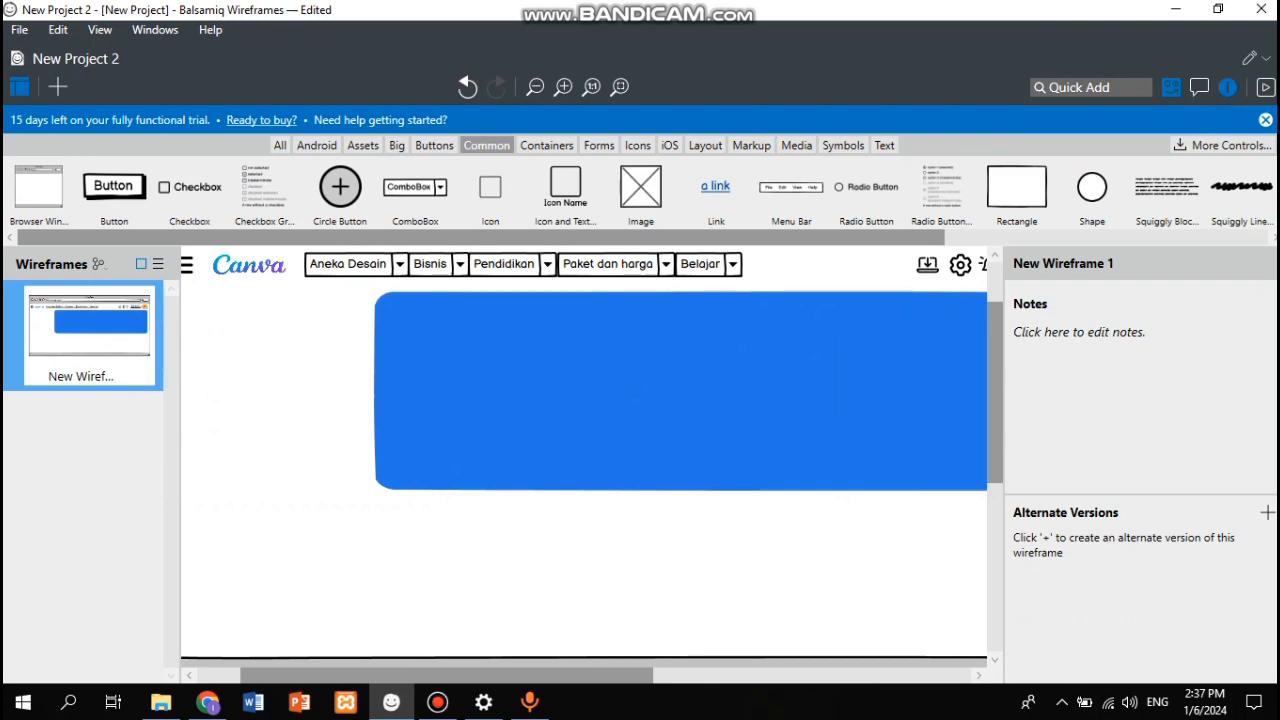
Step: Check Canva's banner spacing in Chrome, and nudge the banner rectangle down to Y 149
click(196, 708)
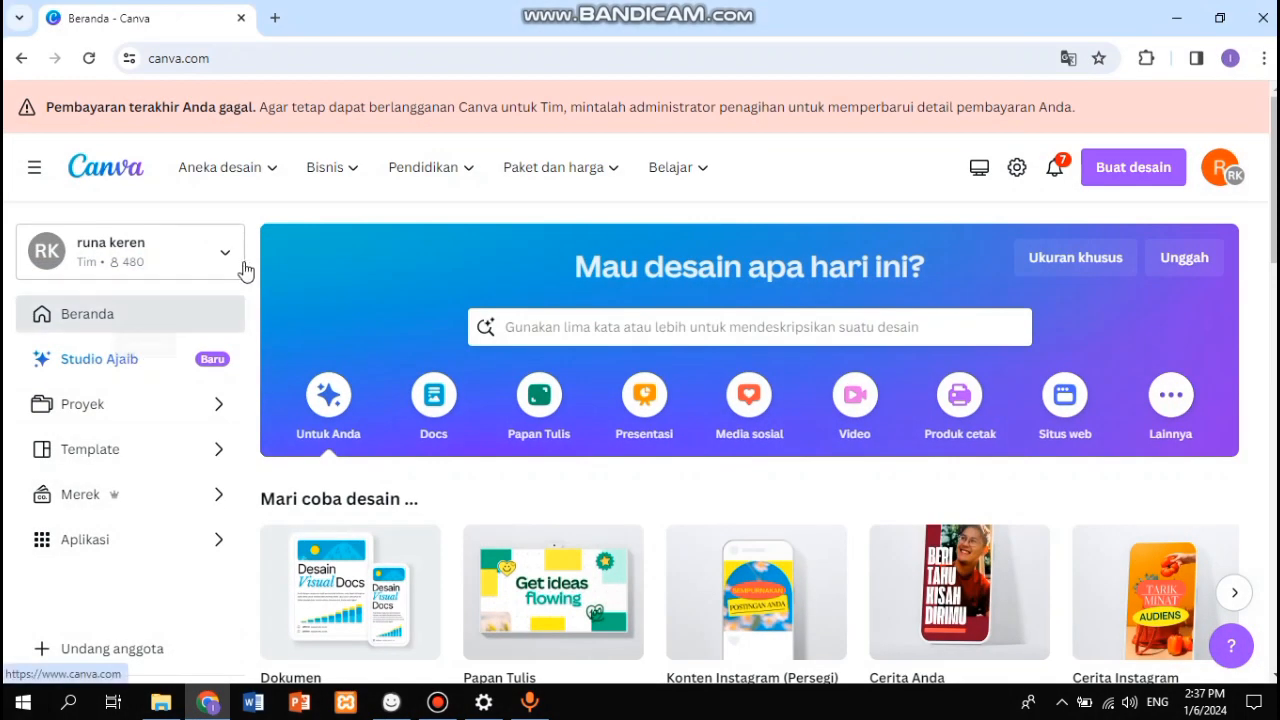
click(391, 706)
scroll(660, 324, right, 3)
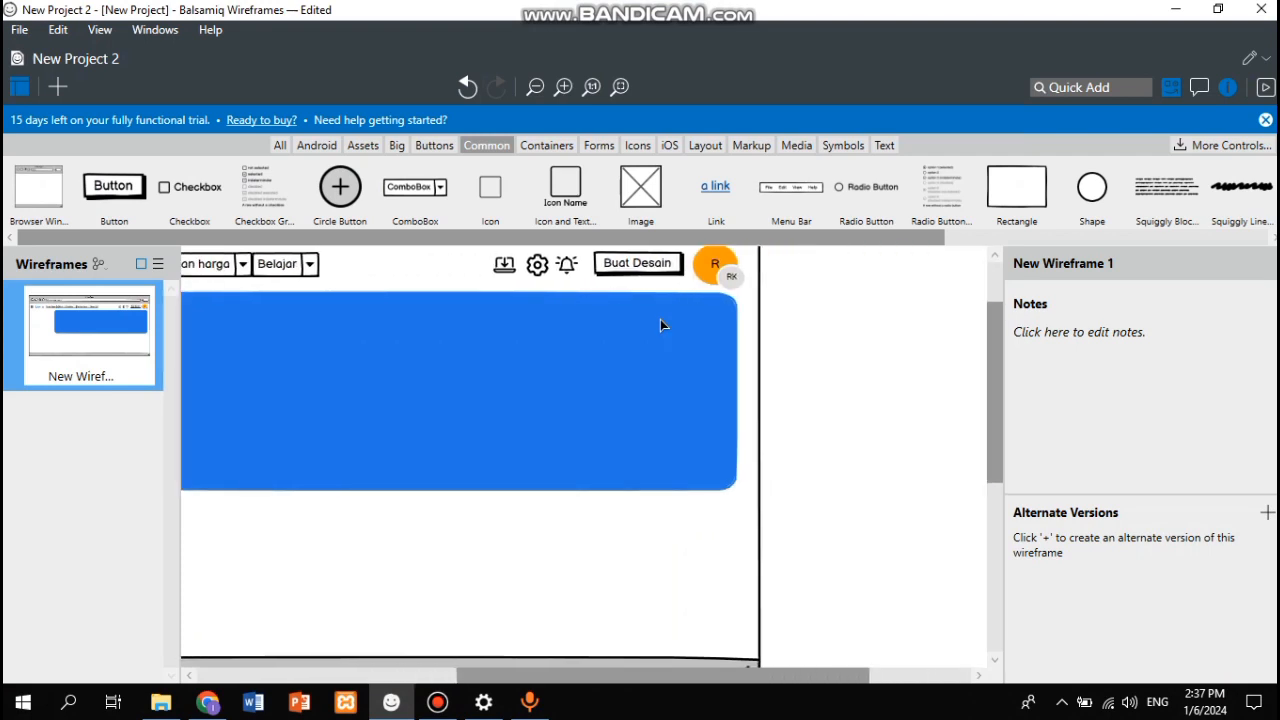
click(660, 324)
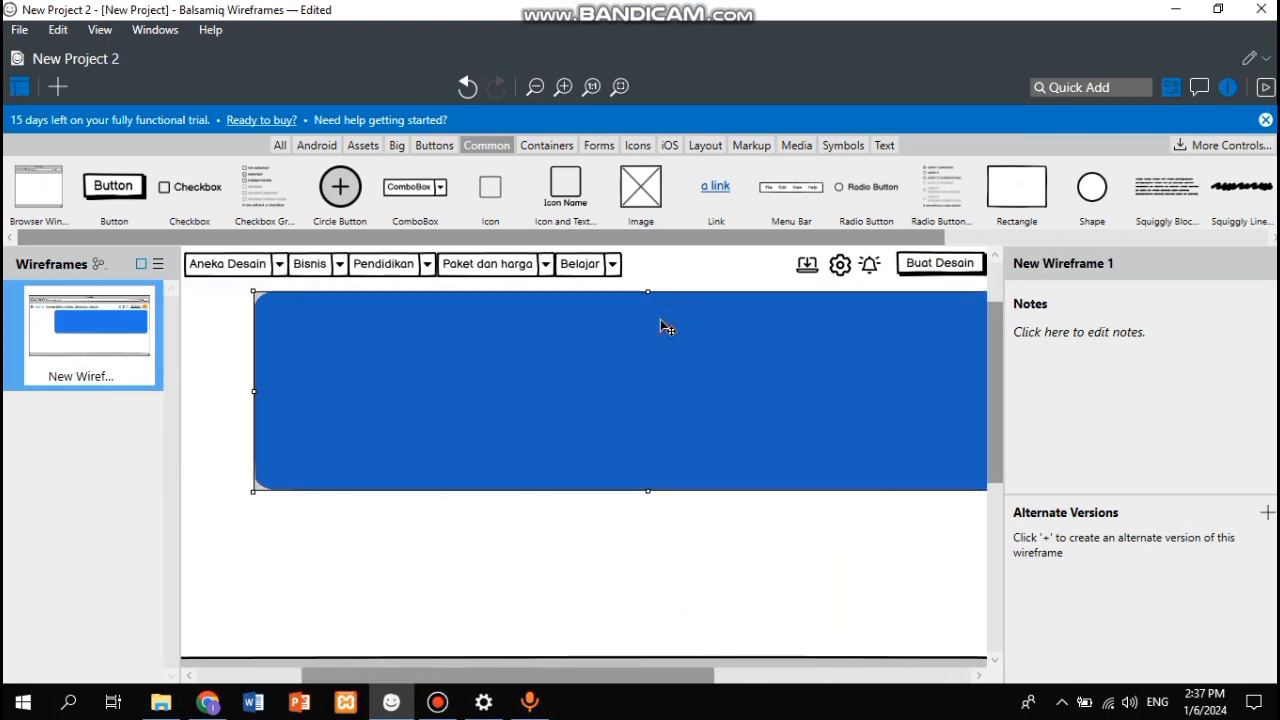
key(Down)
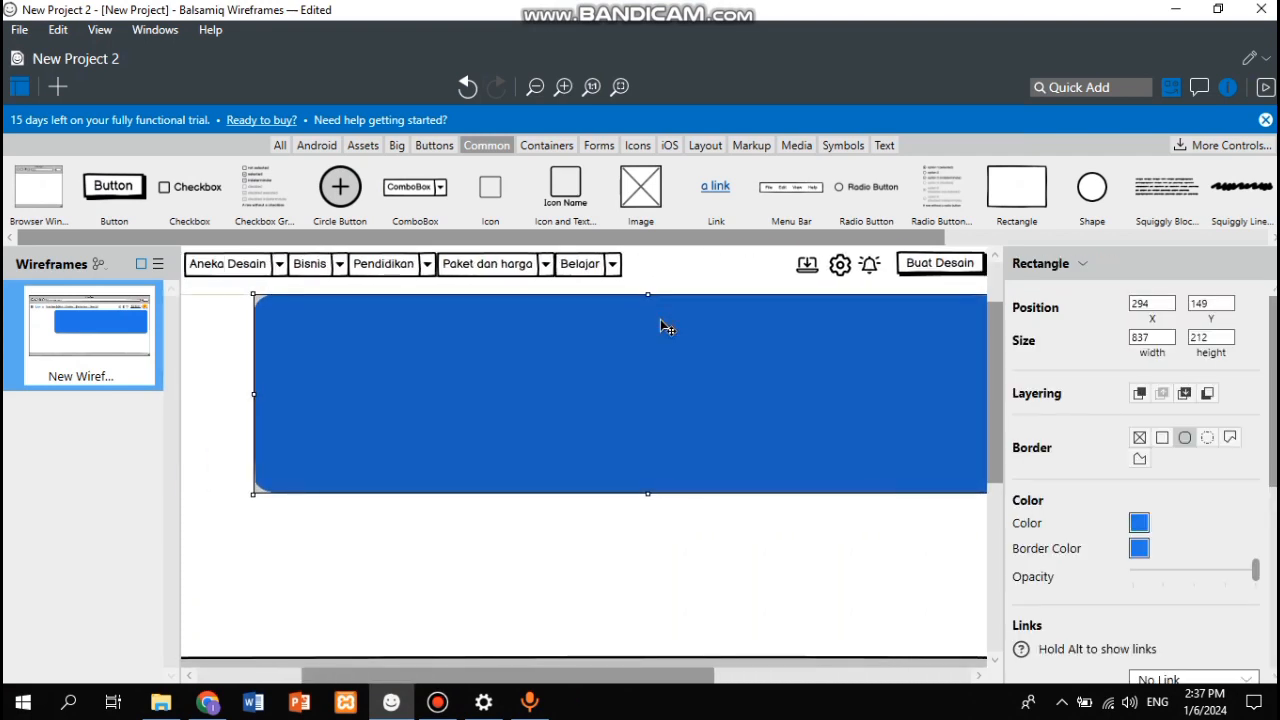
Step: Compare the wireframe's rounded banner with the banner on the Canva home page in Chrome
click(626, 522)
scroll(626, 522, right, 1)
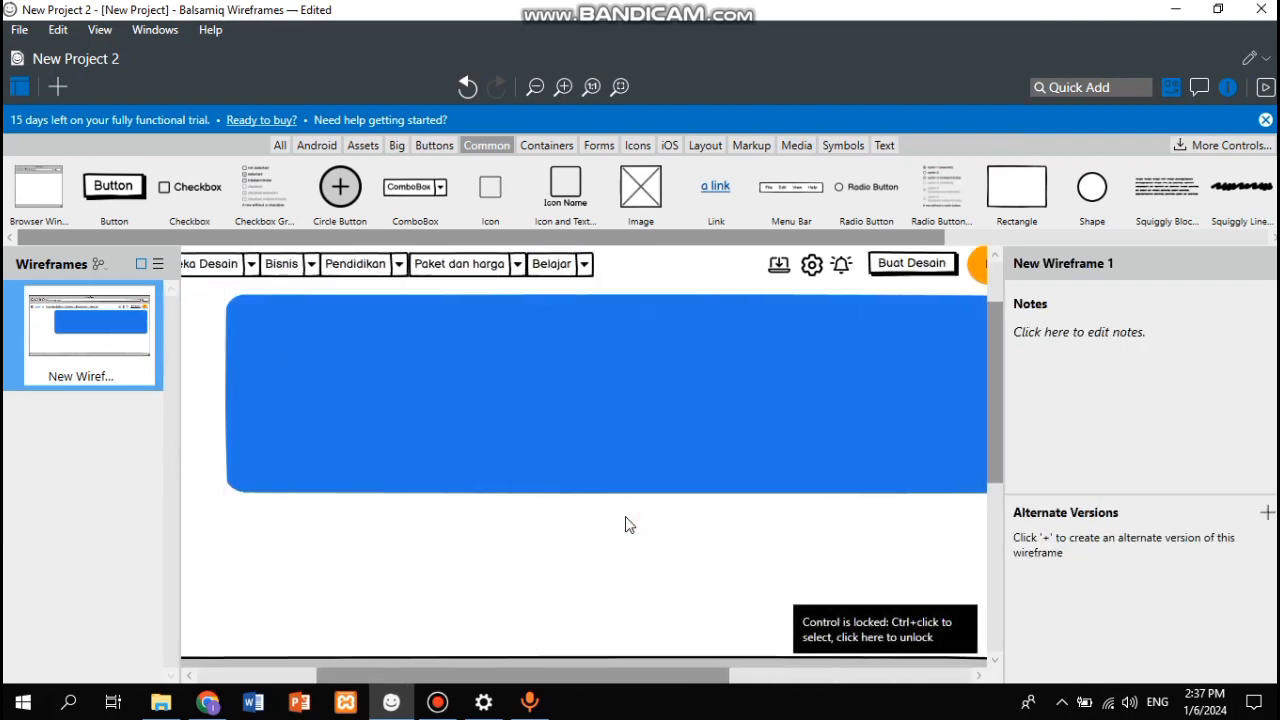
scroll(626, 524, right, 2)
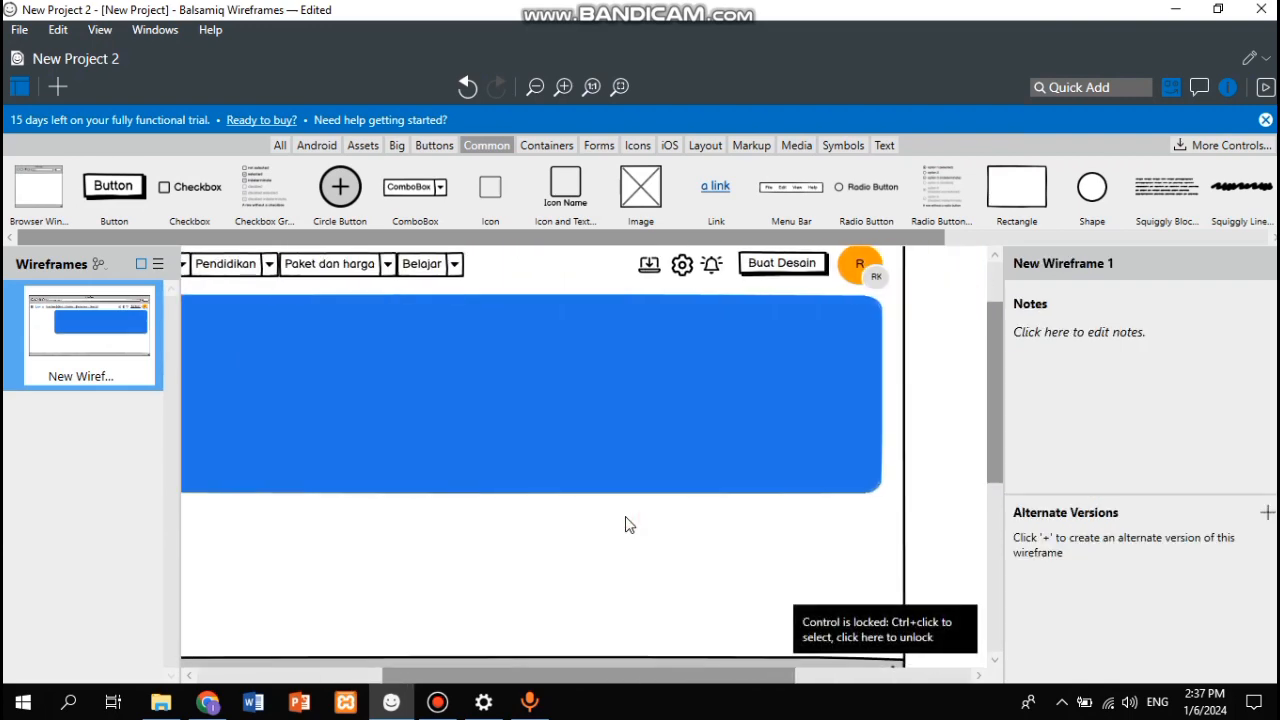
click(223, 714)
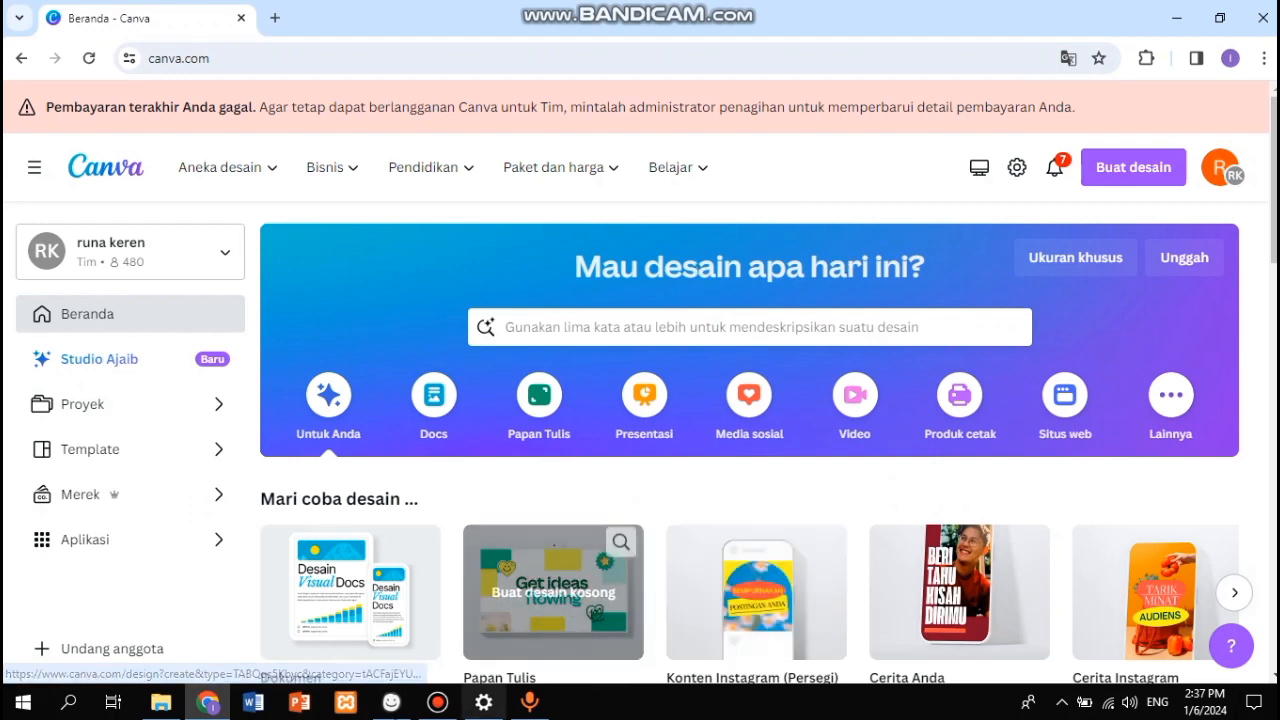
Step: Switch back to the Balsamiq wireframe and show the Text controls in the control library
click(366, 712)
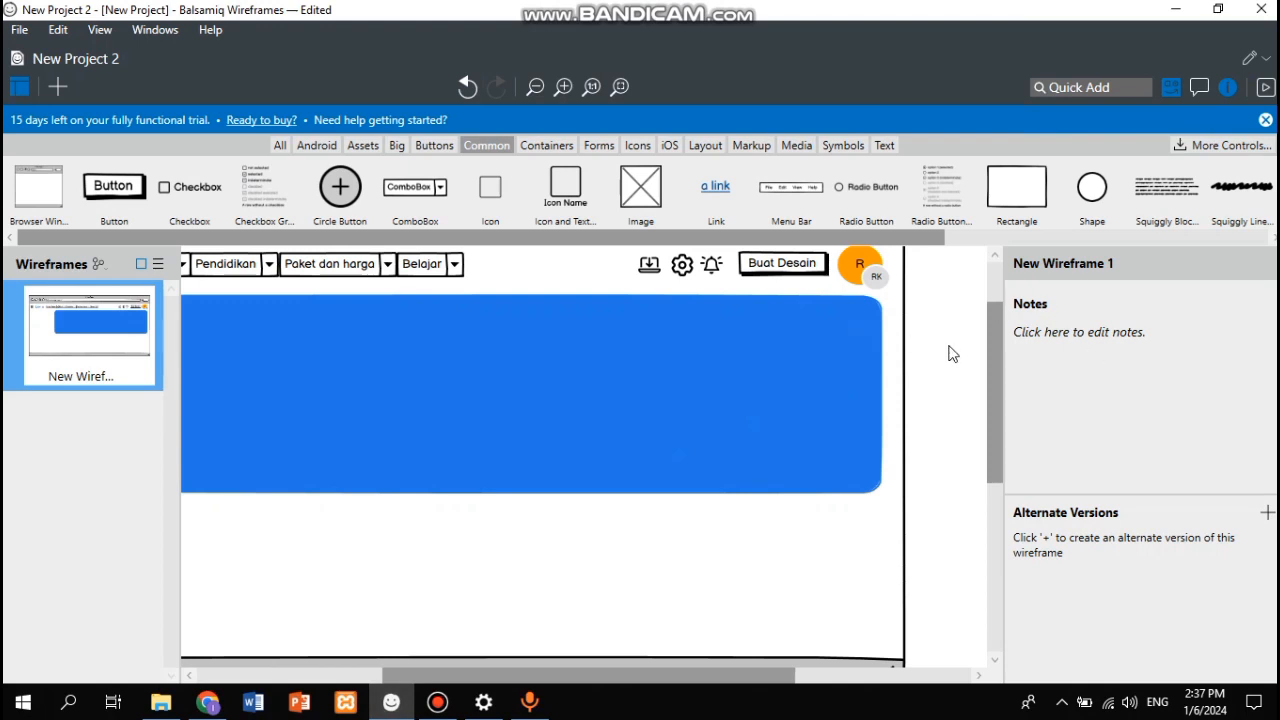
scroll(650, 418, left, 4)
scroll(650, 418, right, 3)
scroll(650, 418, left, 2)
scroll(650, 418, right, 1)
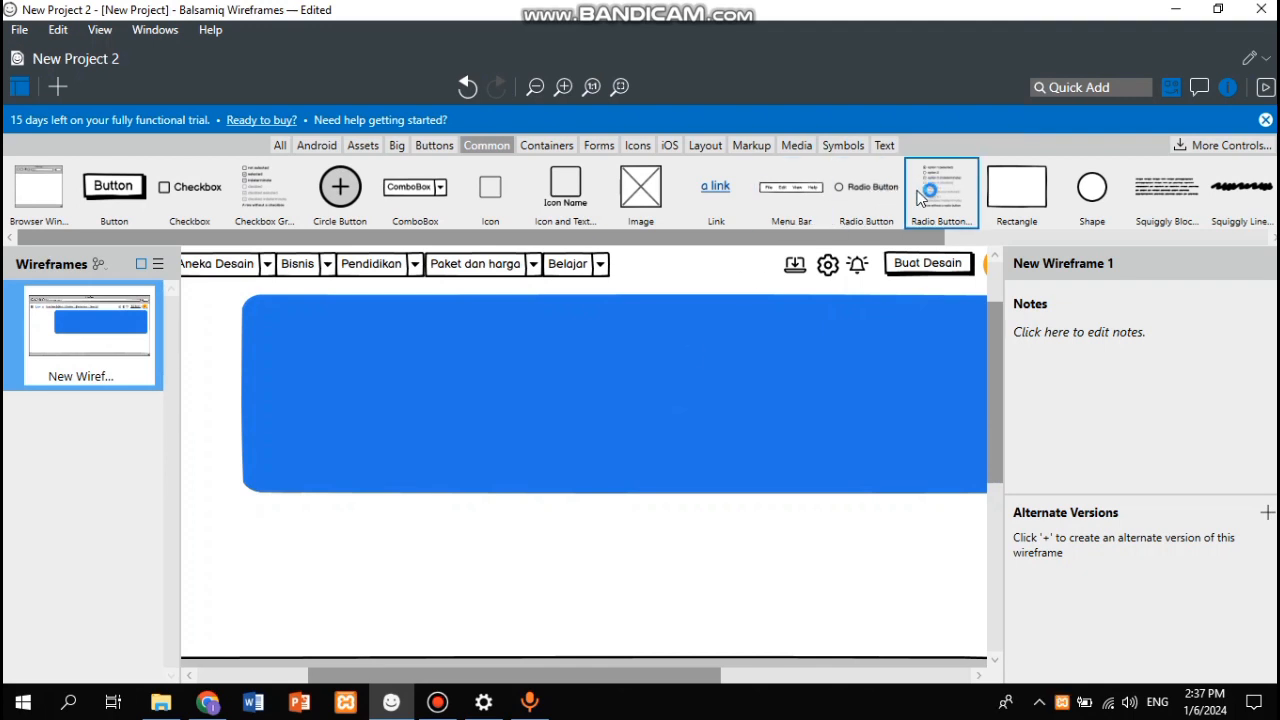
scroll(918, 192, right, 3)
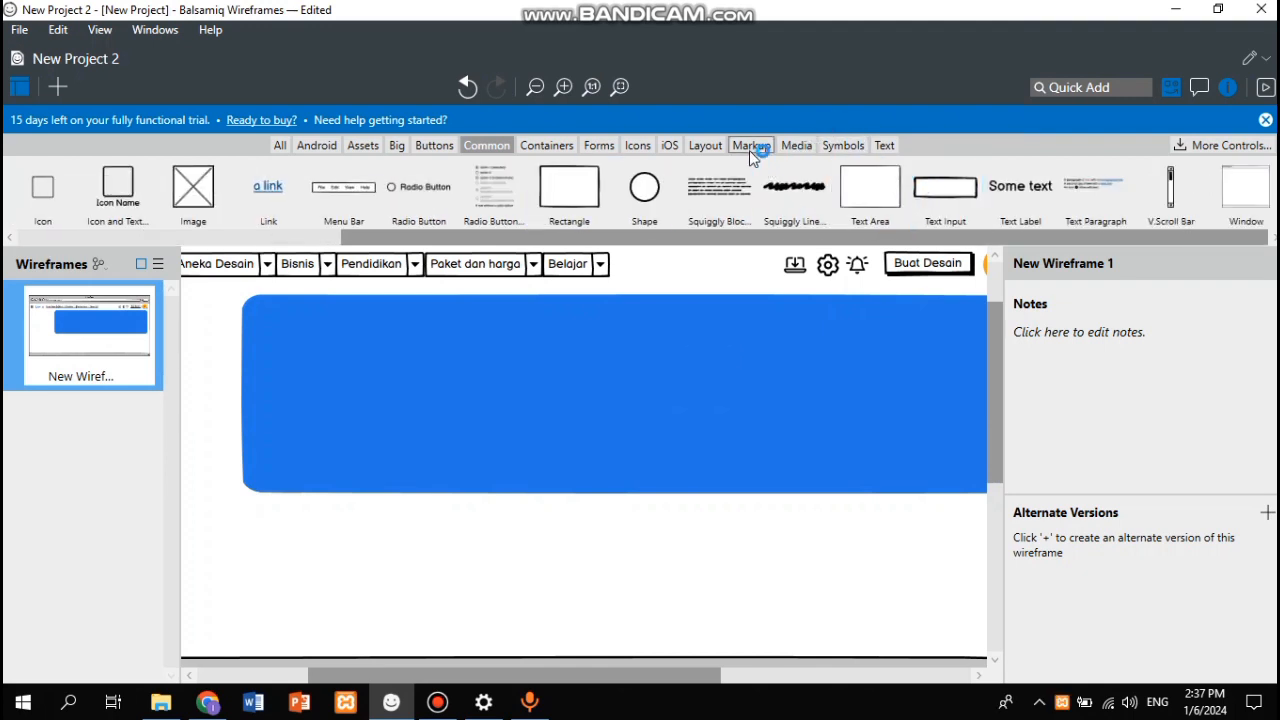
click(886, 146)
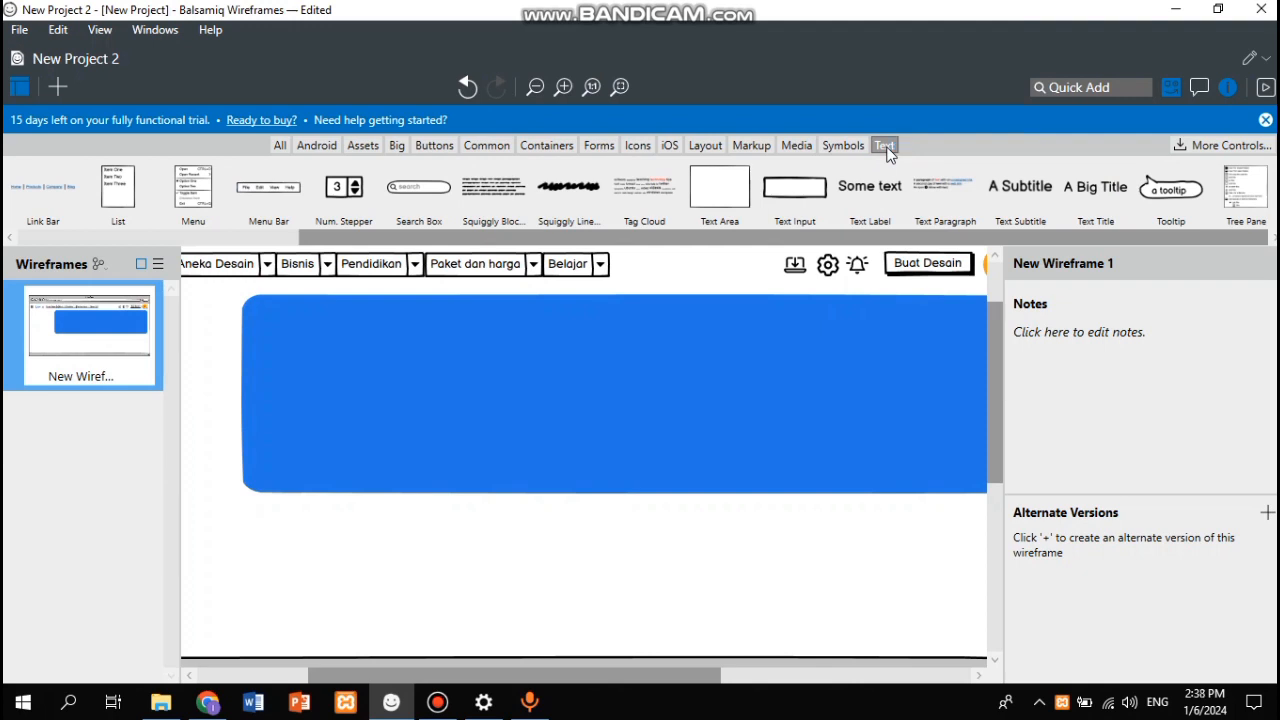
drag(724, 217, 492, 403)
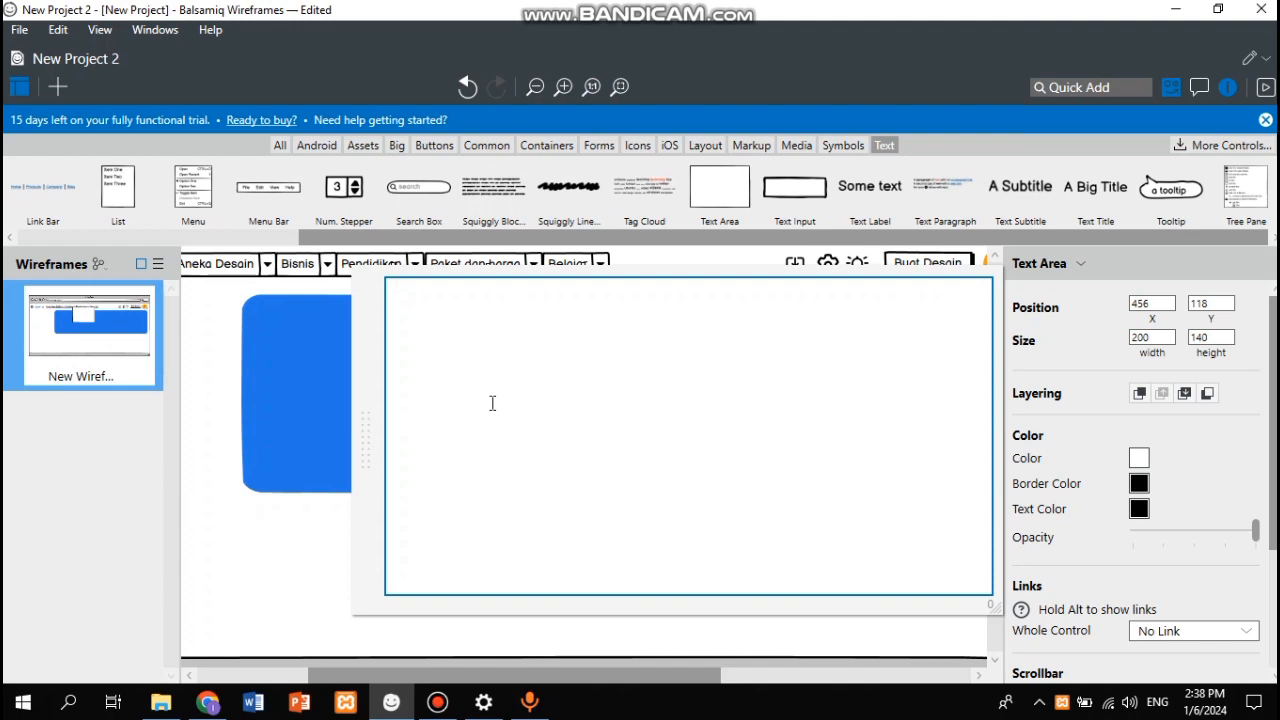
click(276, 397)
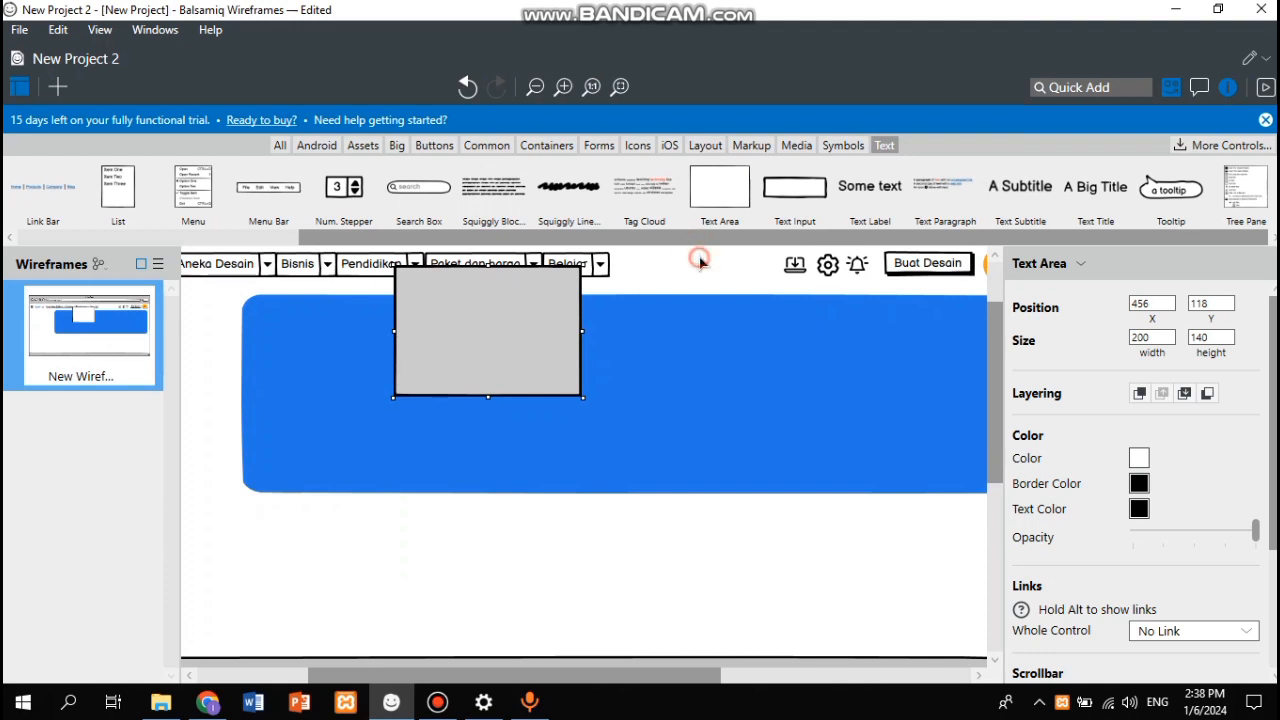
key(ctrl+z)
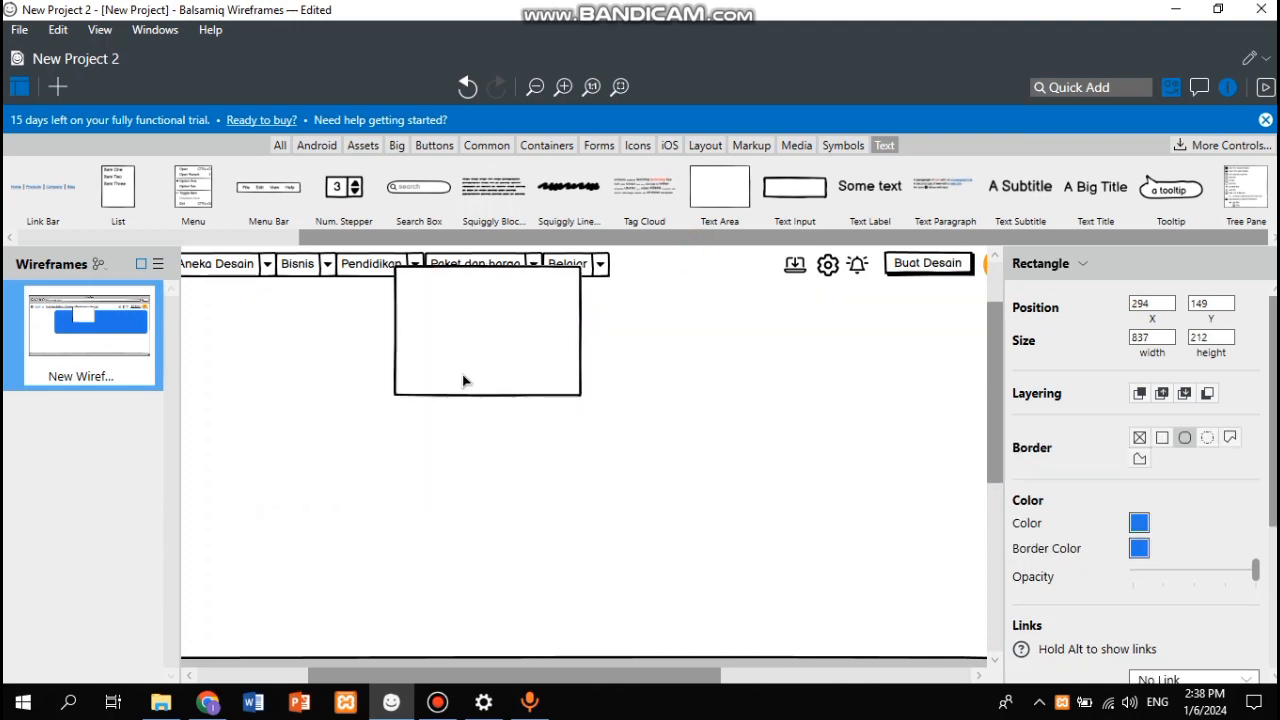
key(ctrl+y)
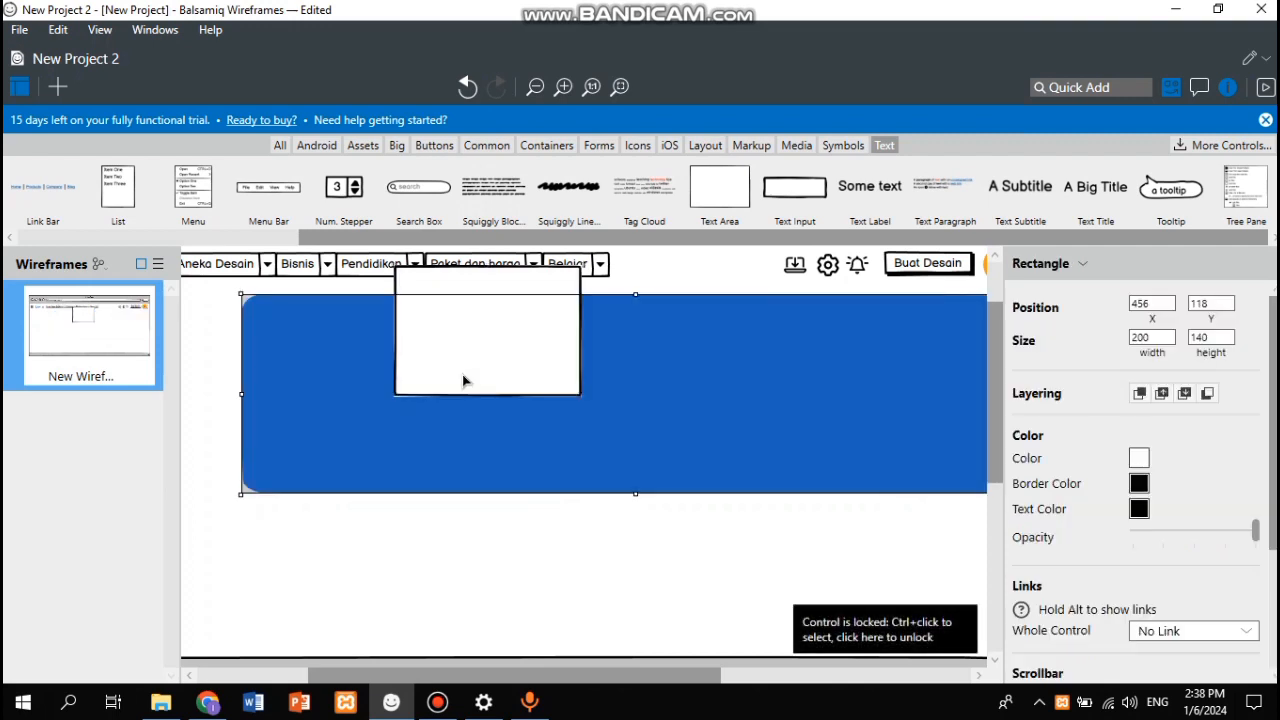
click(505, 377)
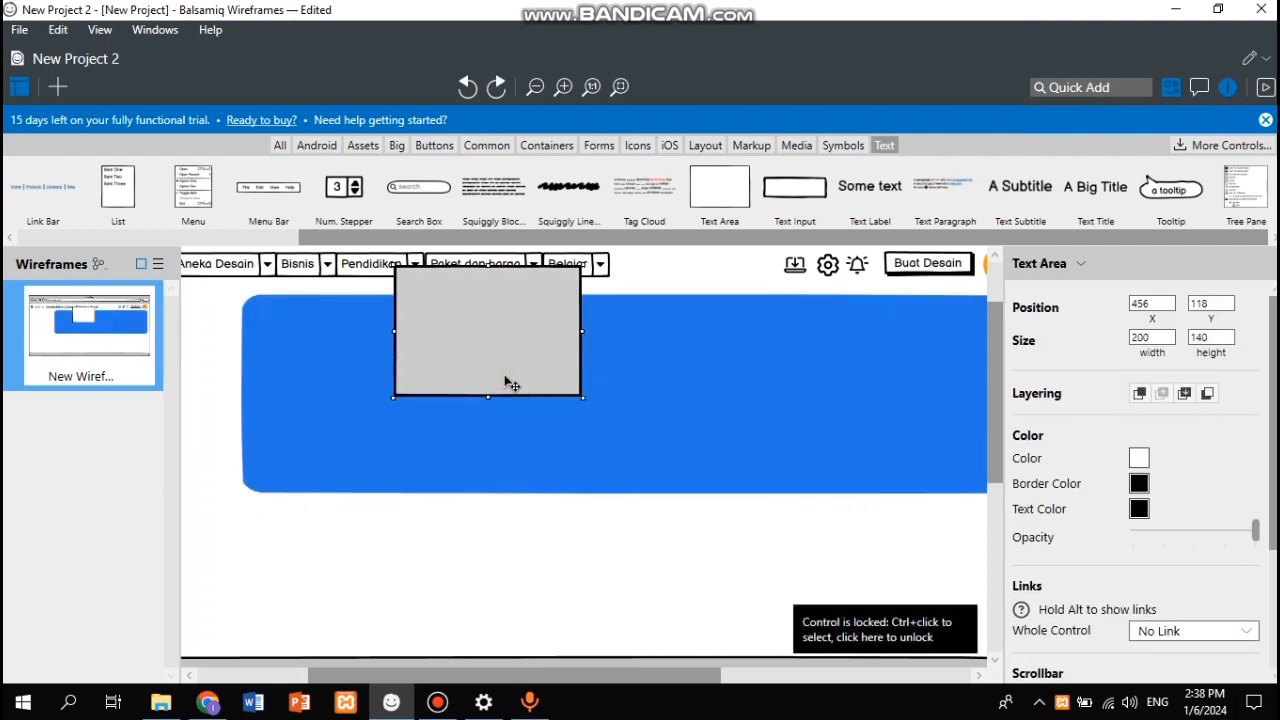
key(Delete)
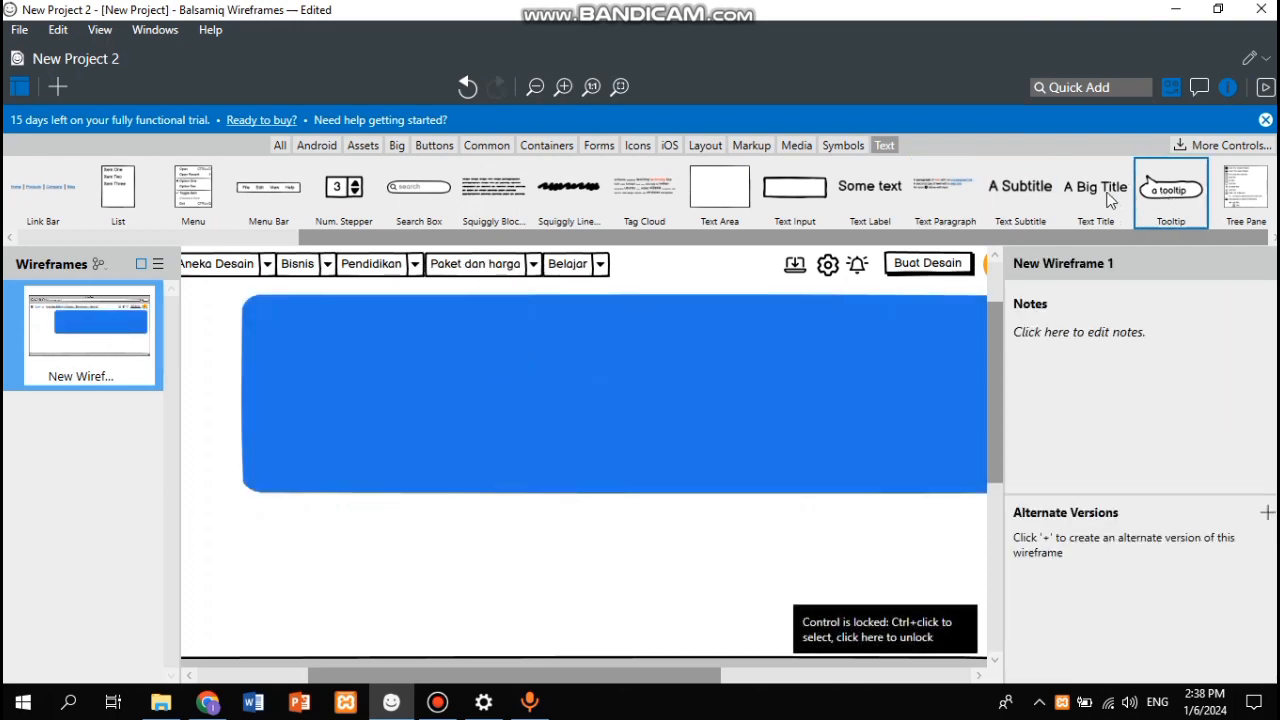
Step: Add a Text Title control near the upper edge of the blue banner, reading "Mau Desain Apa Hari Ini ?"
drag(1103, 192, 675, 339)
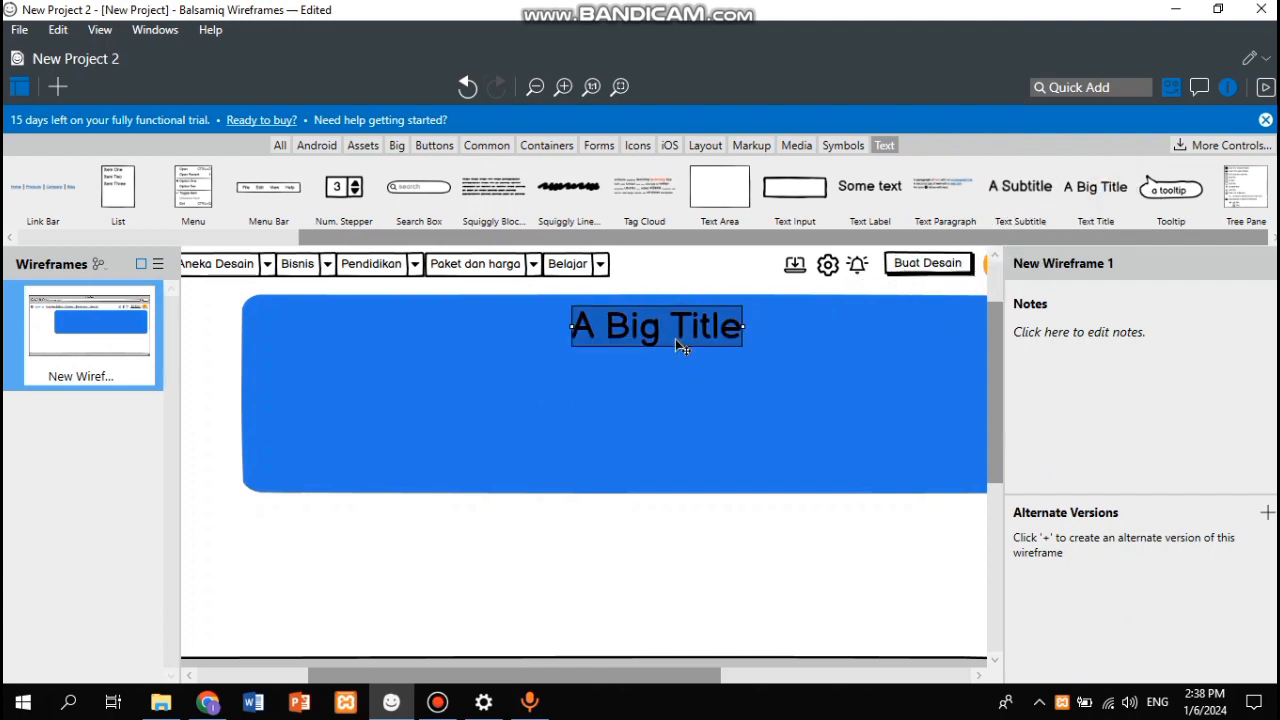
double_click(675, 339)
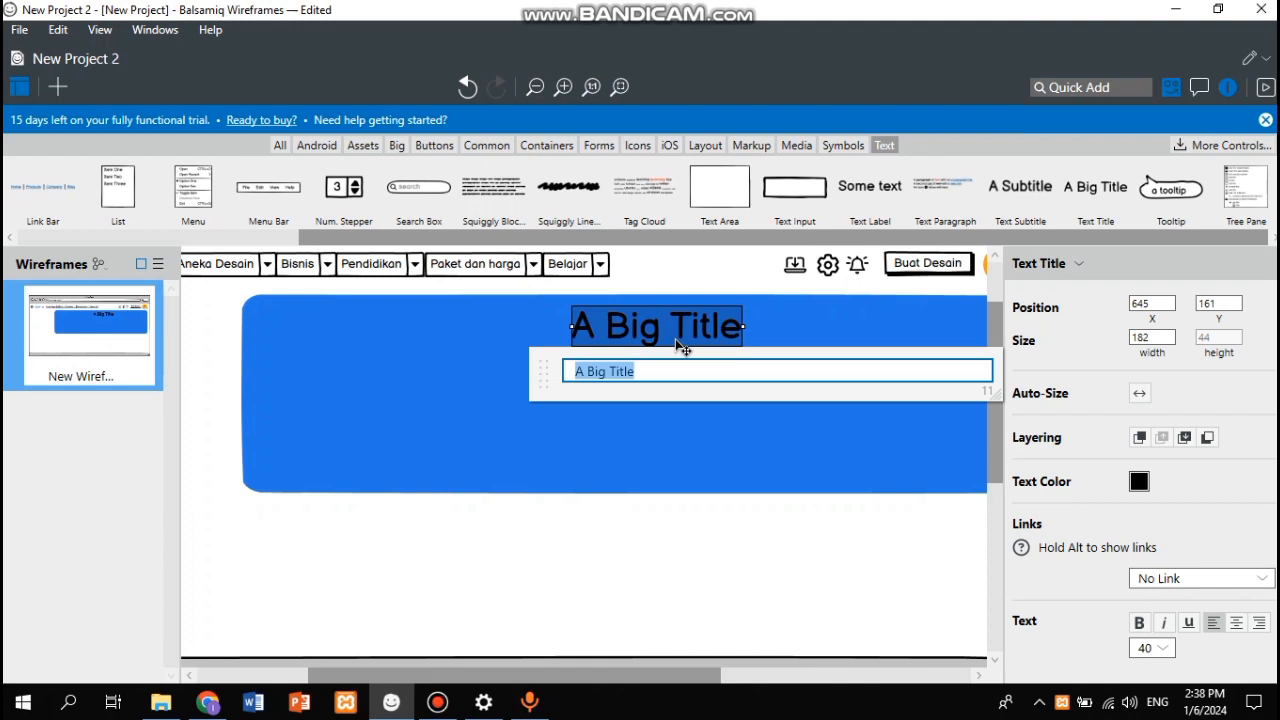
text(Mau D)
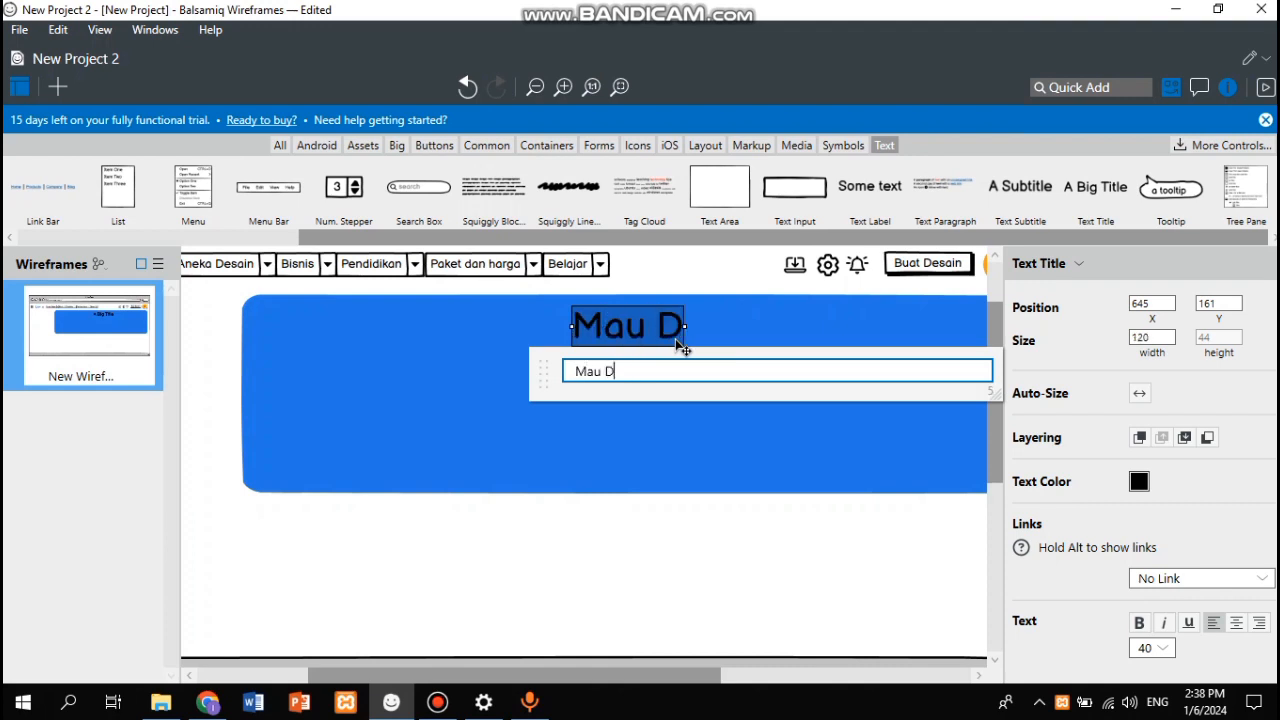
text(esain )
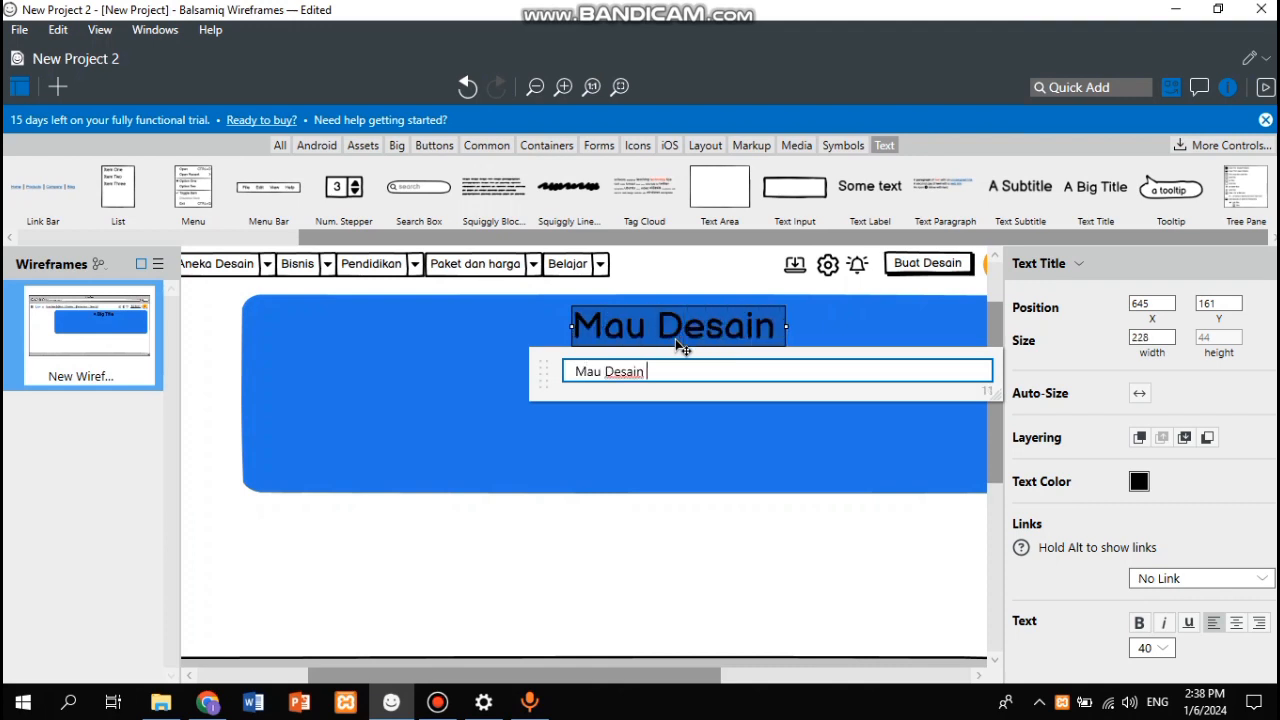
text(Apa )
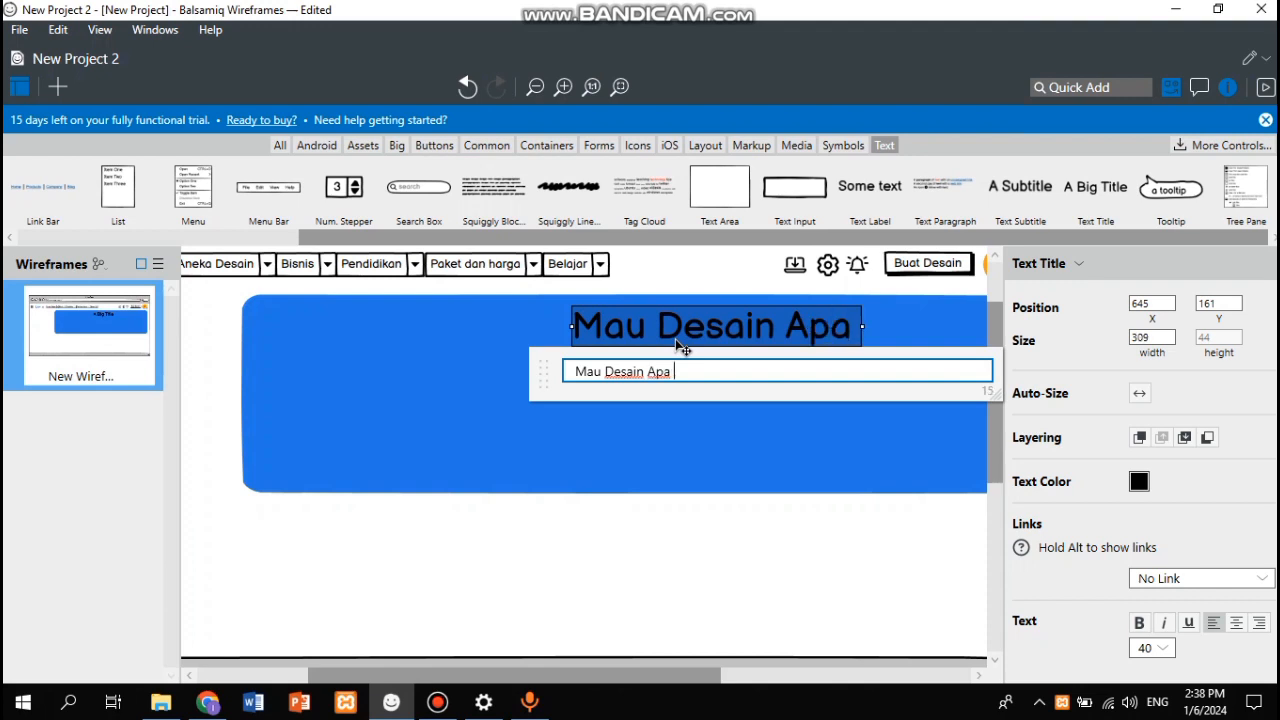
text(Hari )
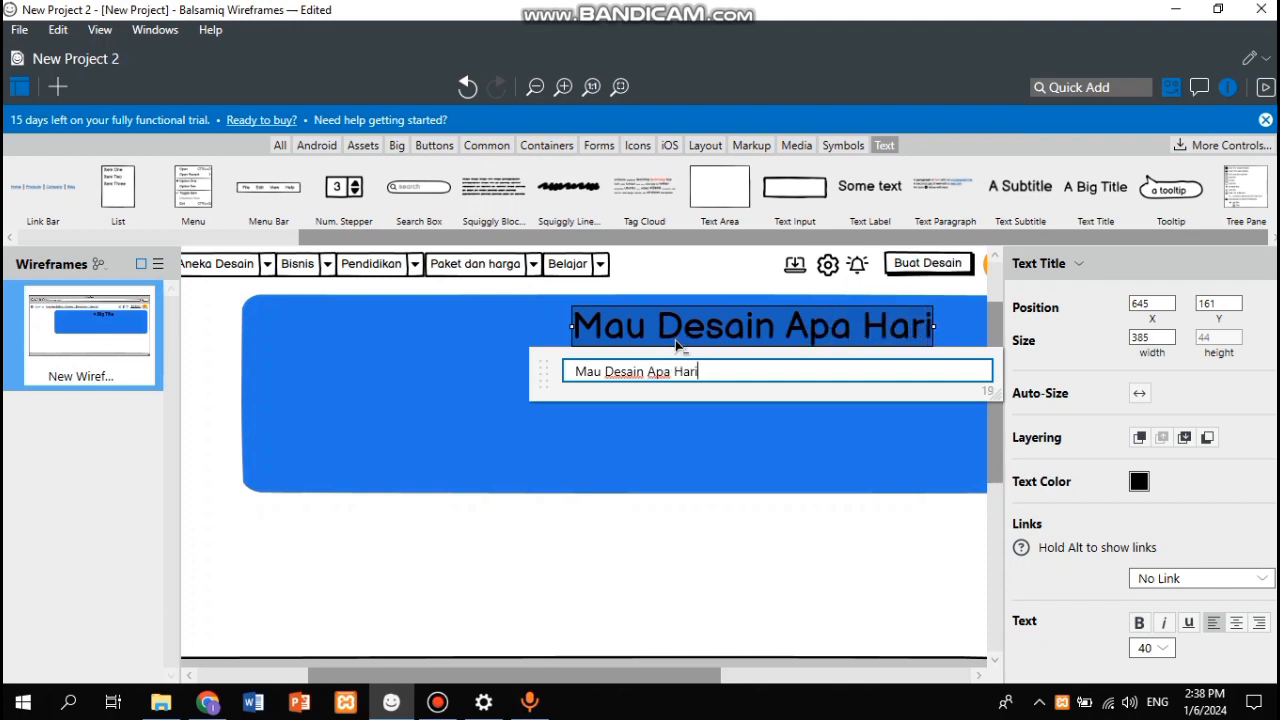
text(Ini ?)
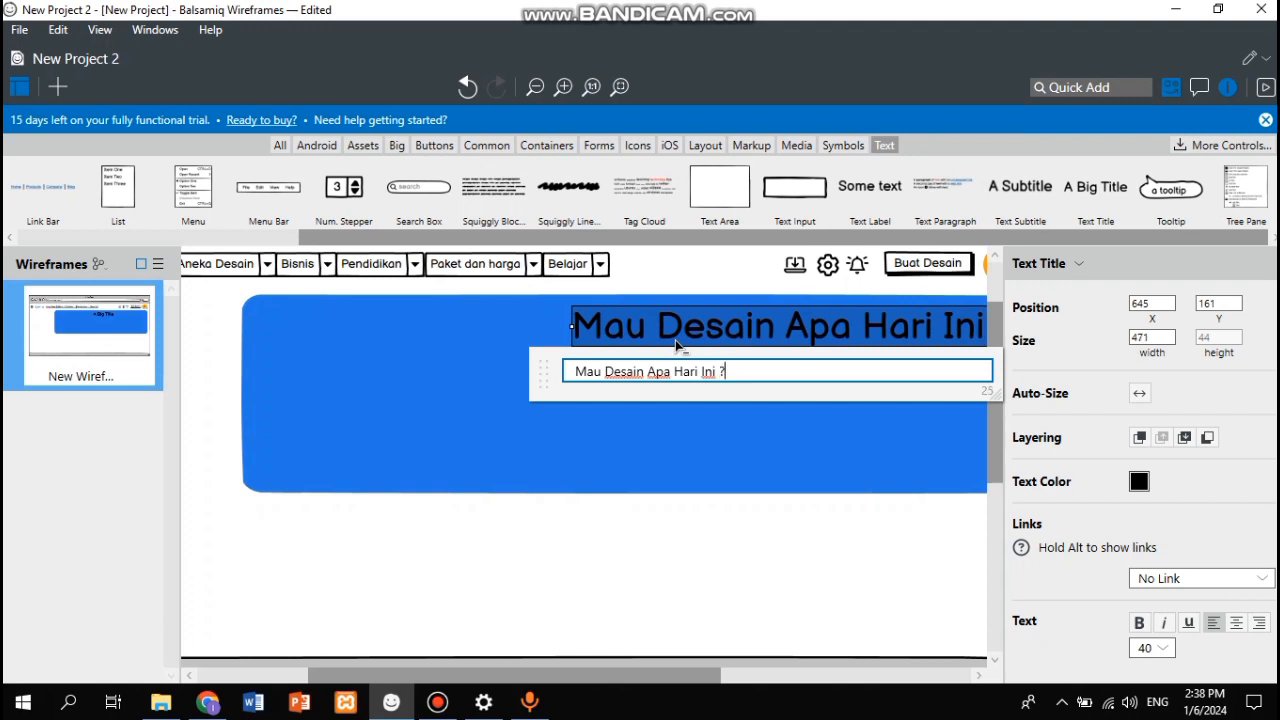
key(Return)
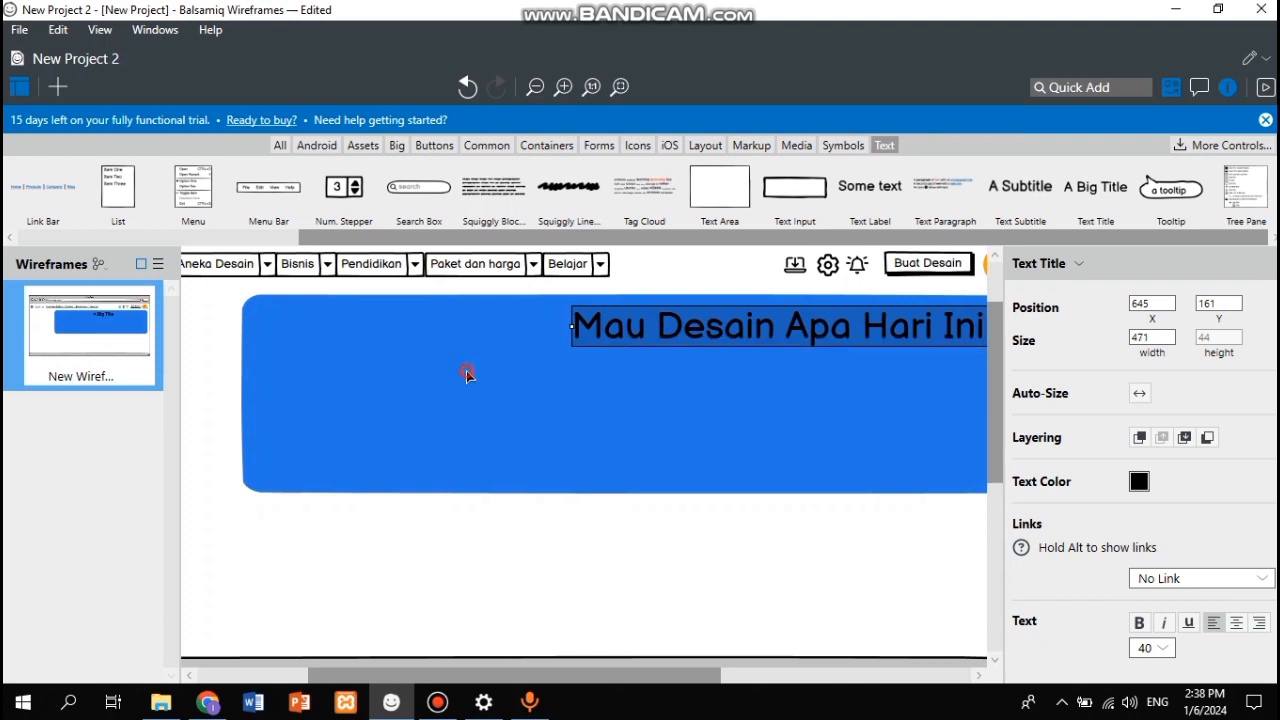
Step: Move the title back to about X 489, Y 165 on the banner, and check it against the Canva heading in Chrome
click(466, 370)
drag(814, 334, 676, 337)
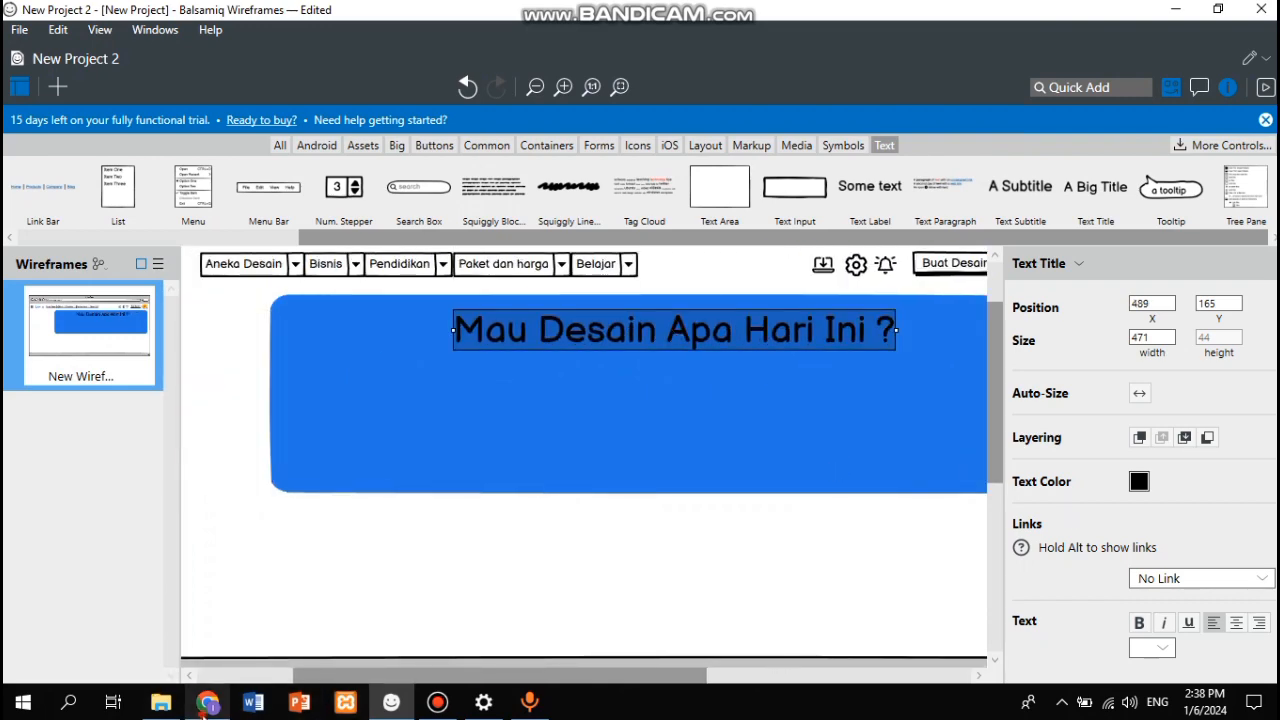
click(206, 703)
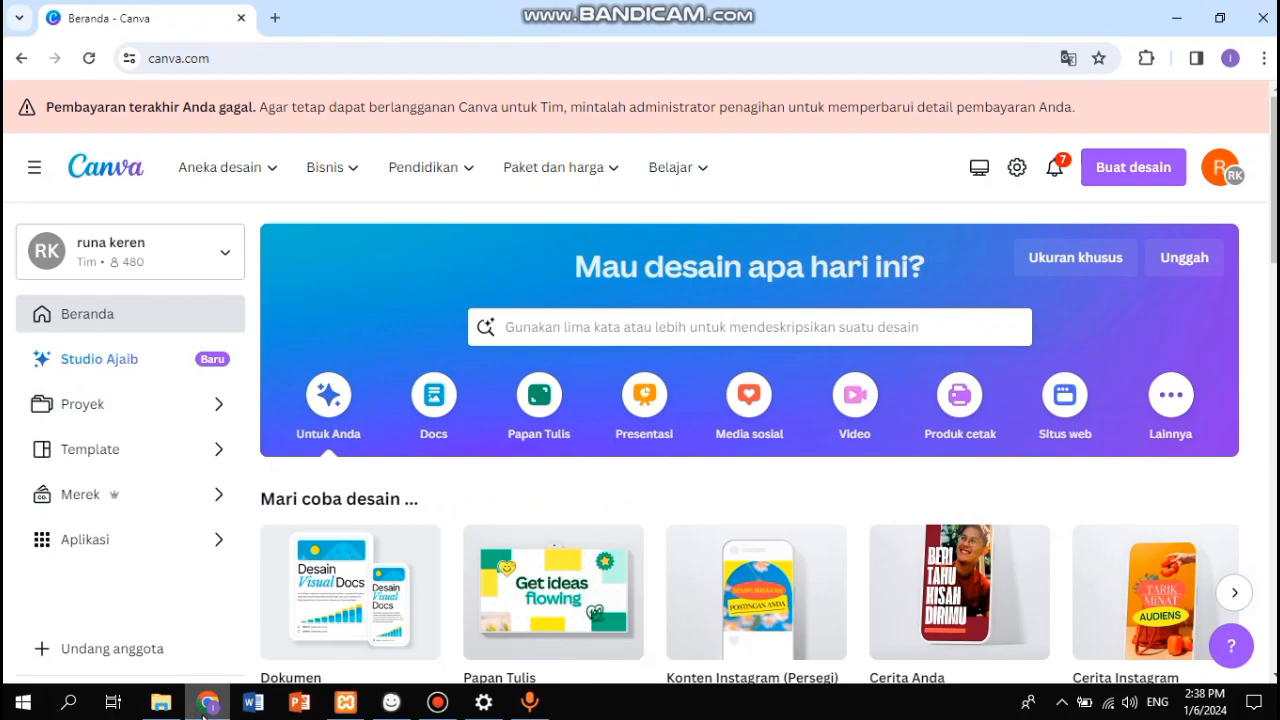
click(206, 703)
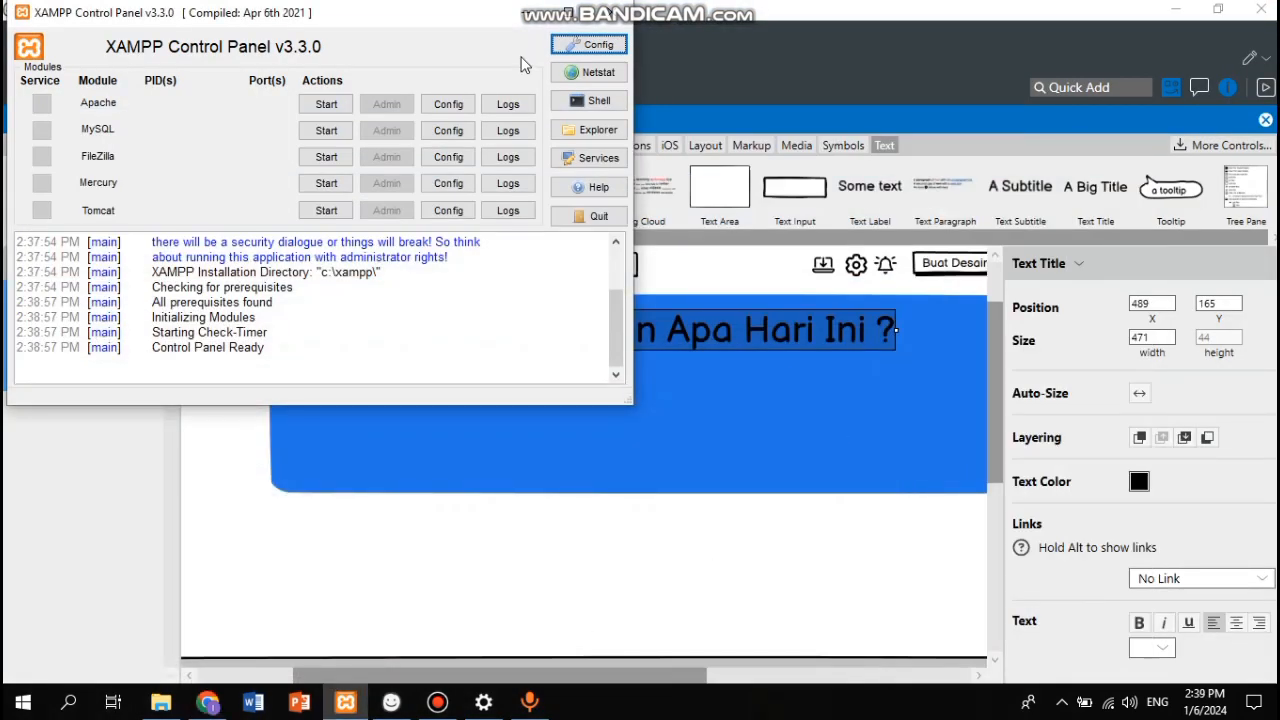
click(525, 12)
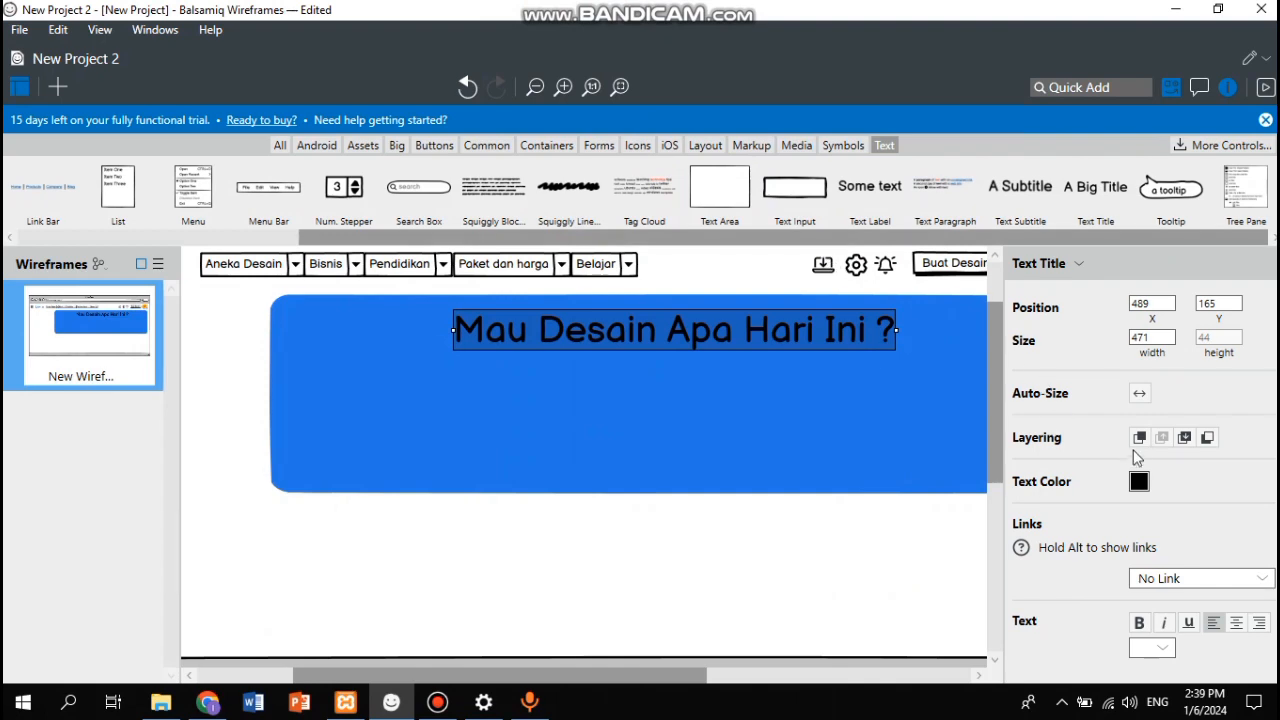
Step: Make the banner title's text white and set its font size to 32
click(1139, 482)
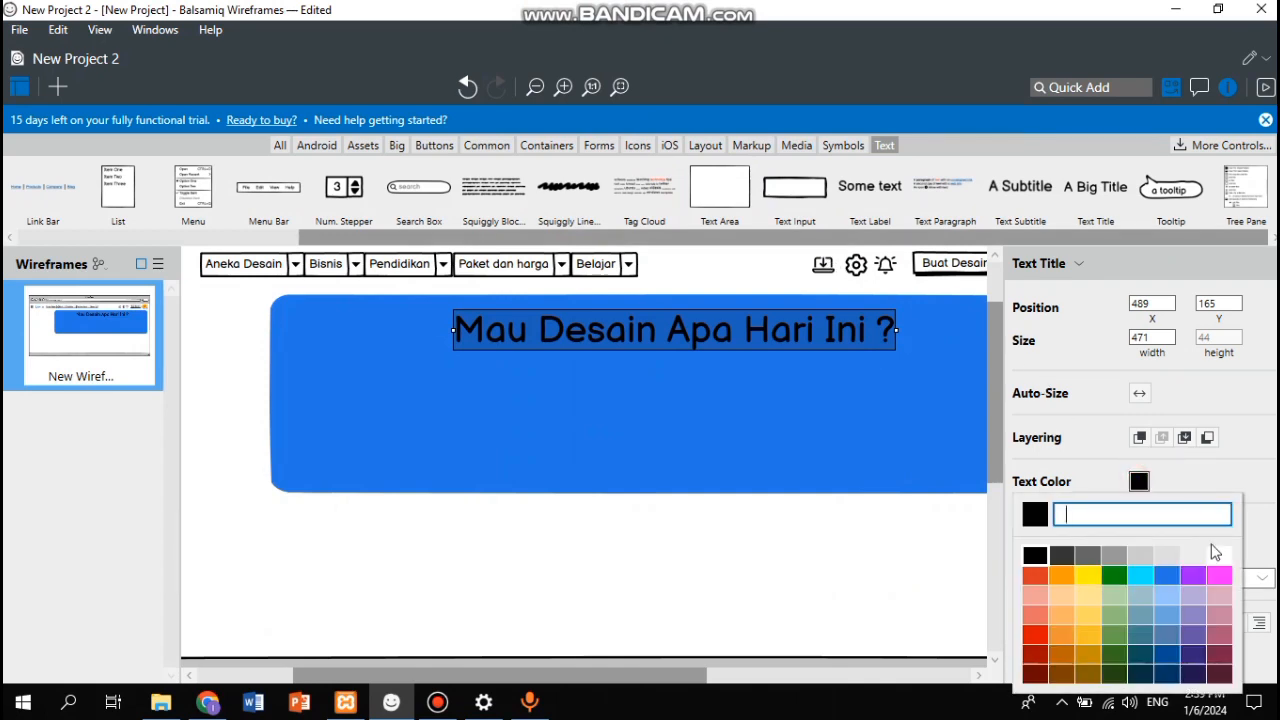
click(1212, 550)
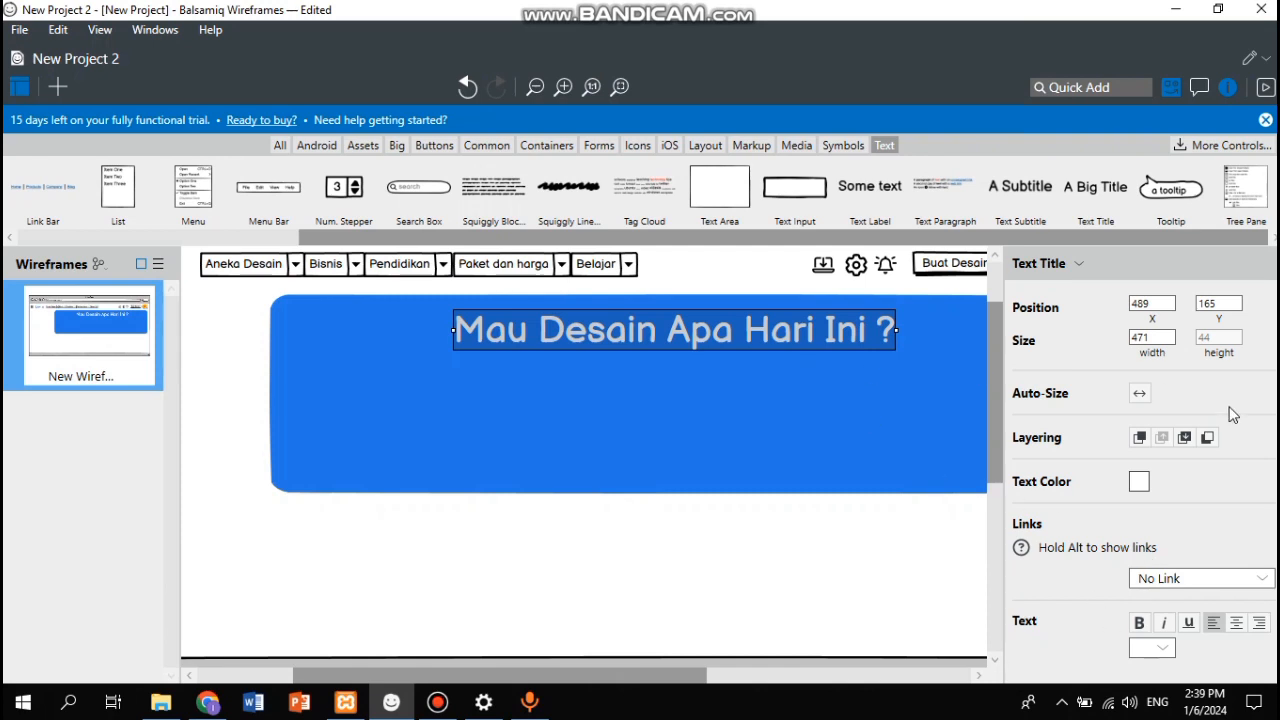
click(1168, 650)
scroll(1181, 556, up, 1)
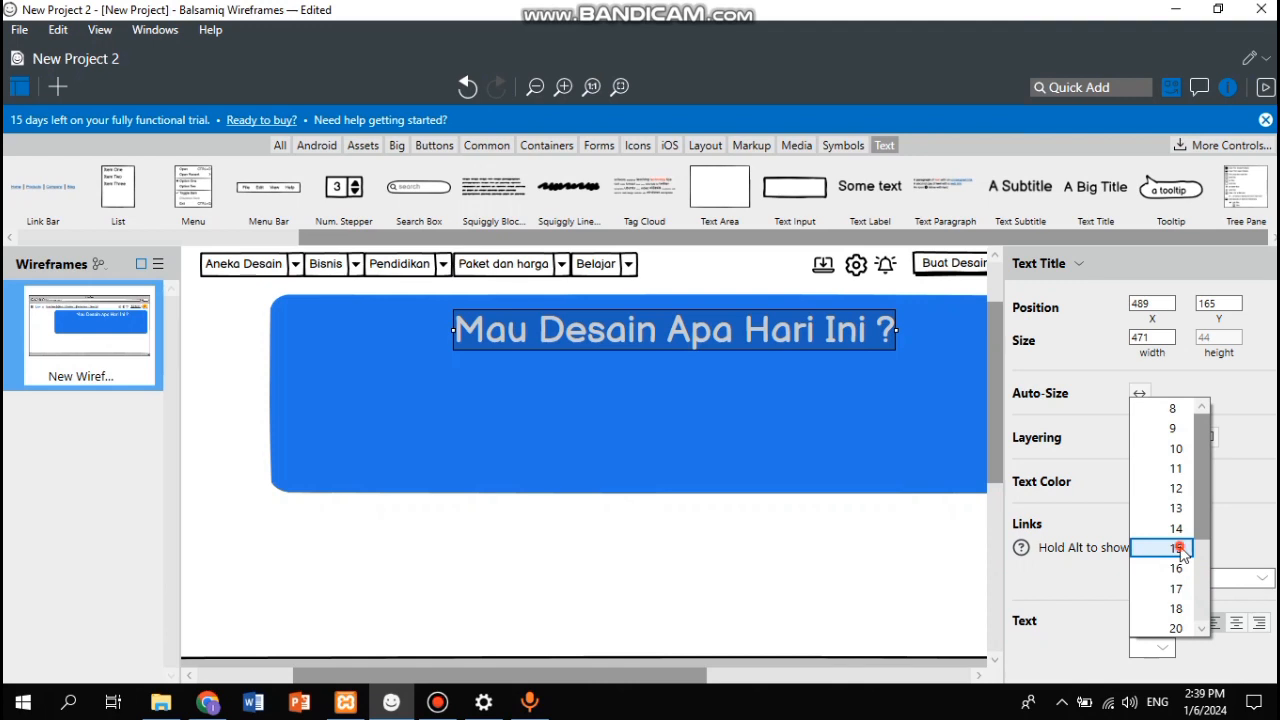
click(1181, 549)
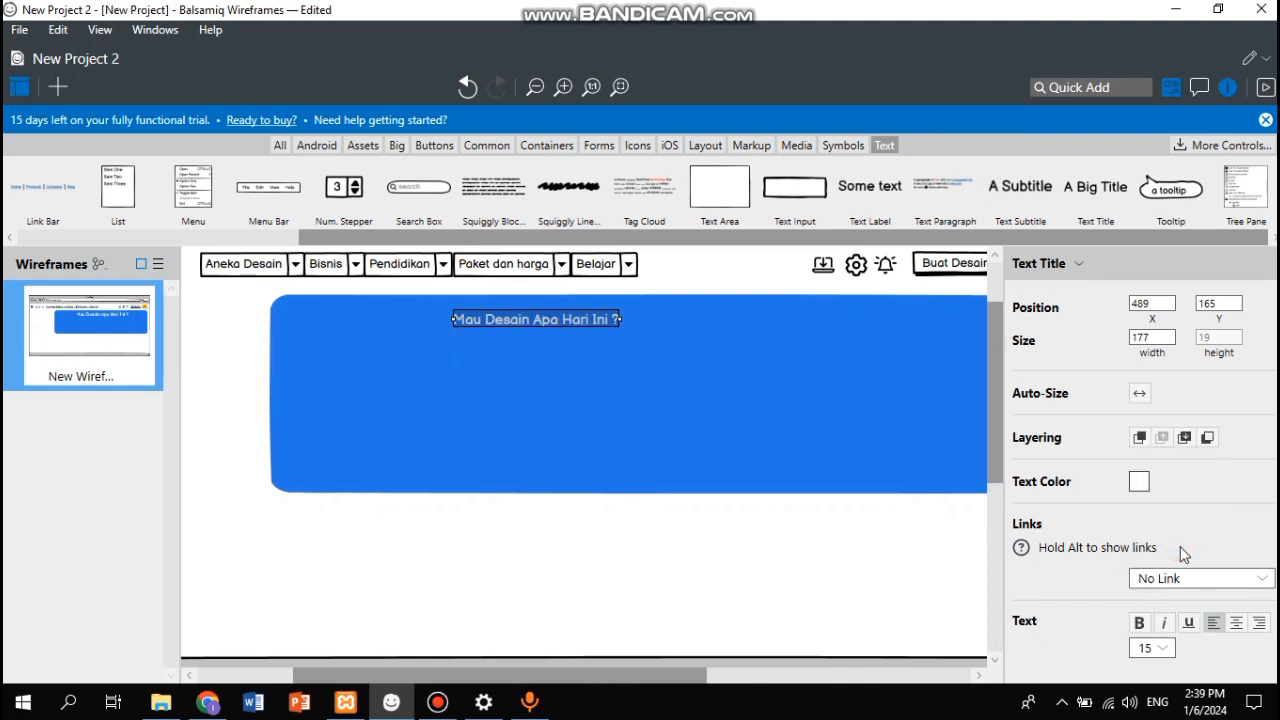
click(1162, 650)
scroll(1165, 572, up, 2)
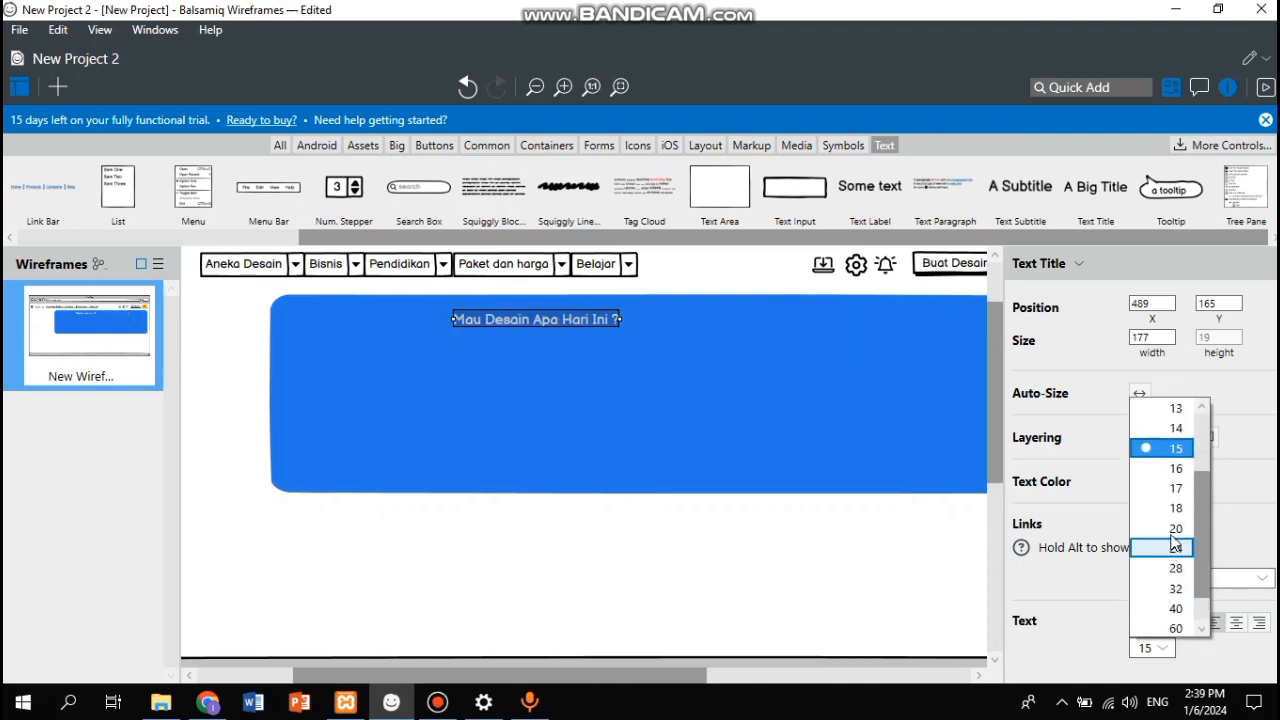
click(1175, 549)
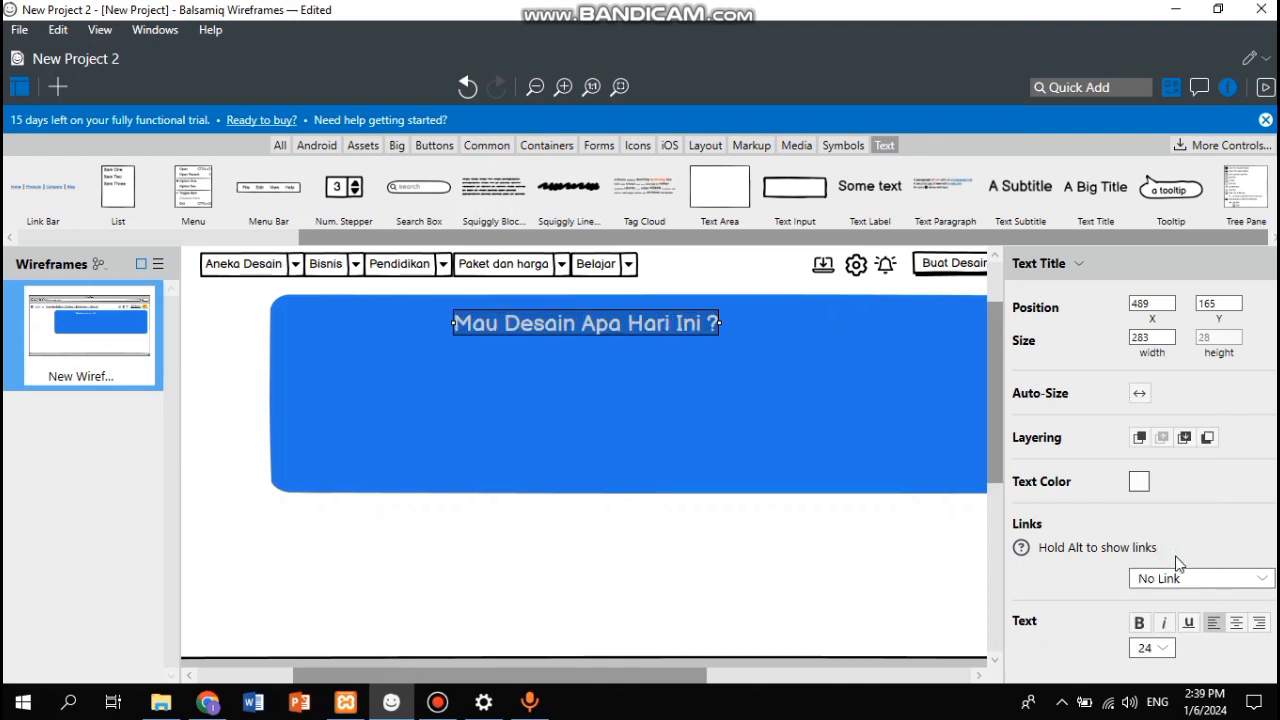
click(1160, 649)
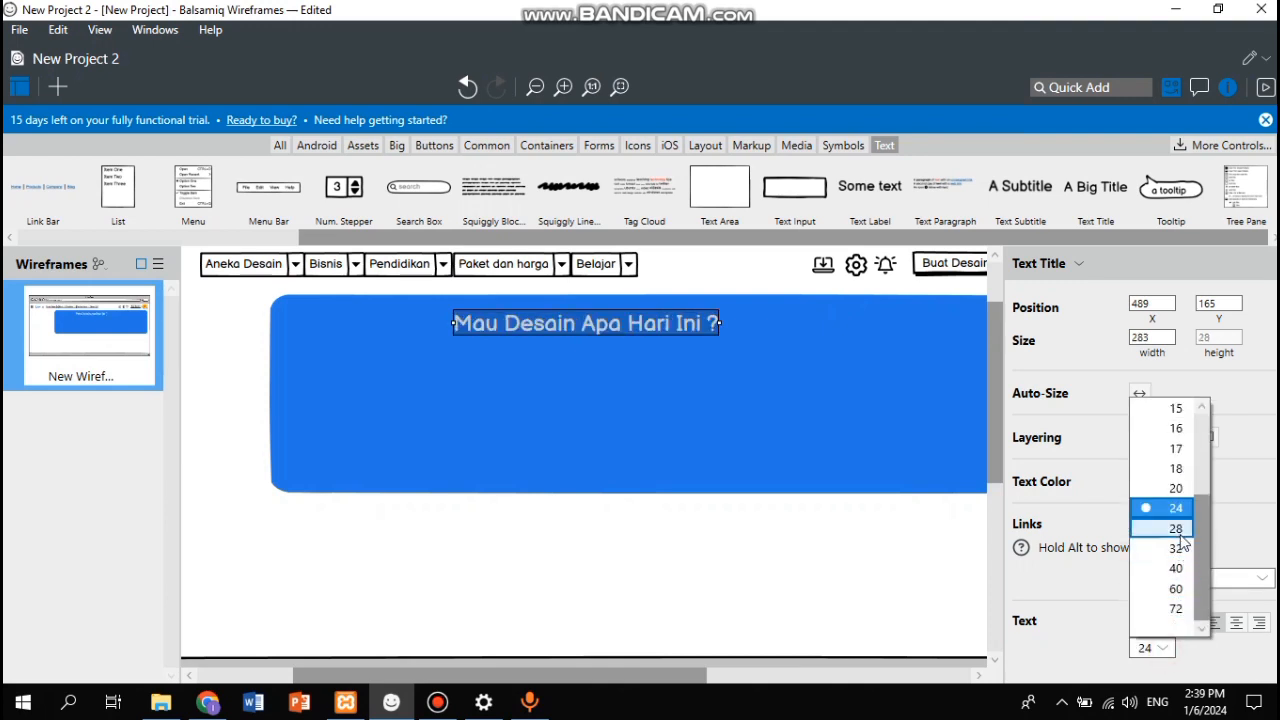
click(1176, 529)
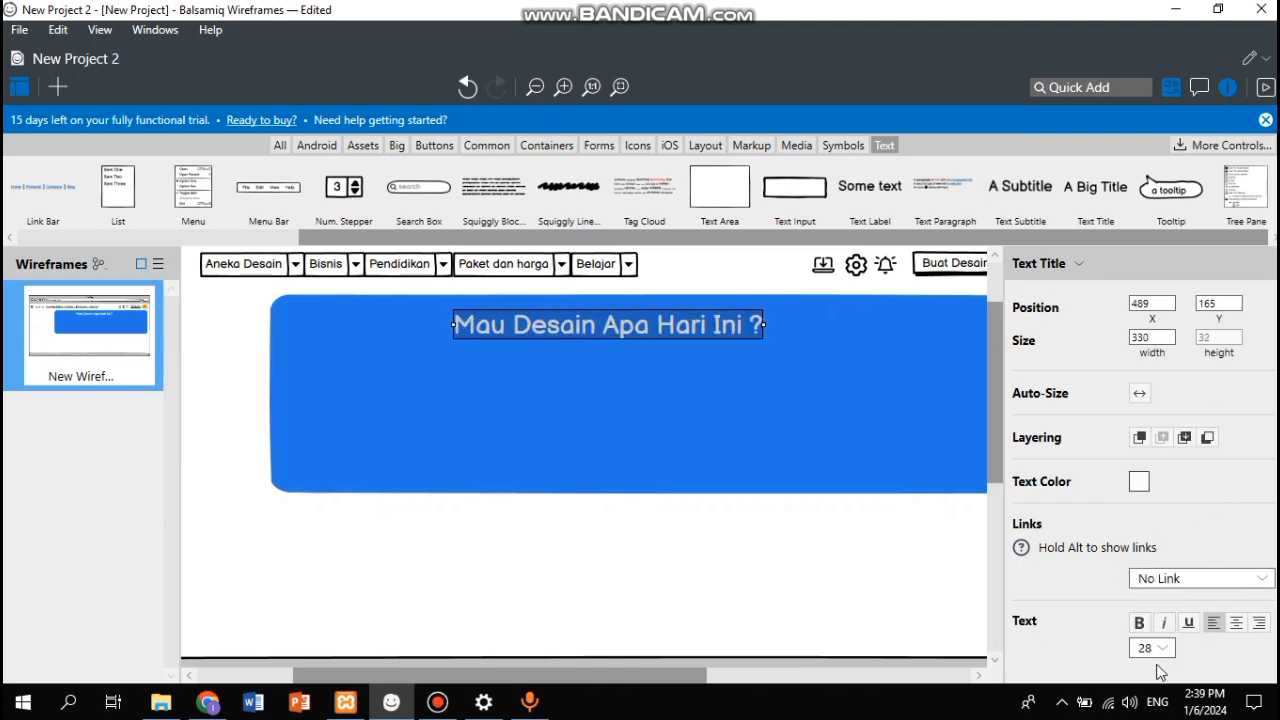
scroll(1172, 648, down, 3)
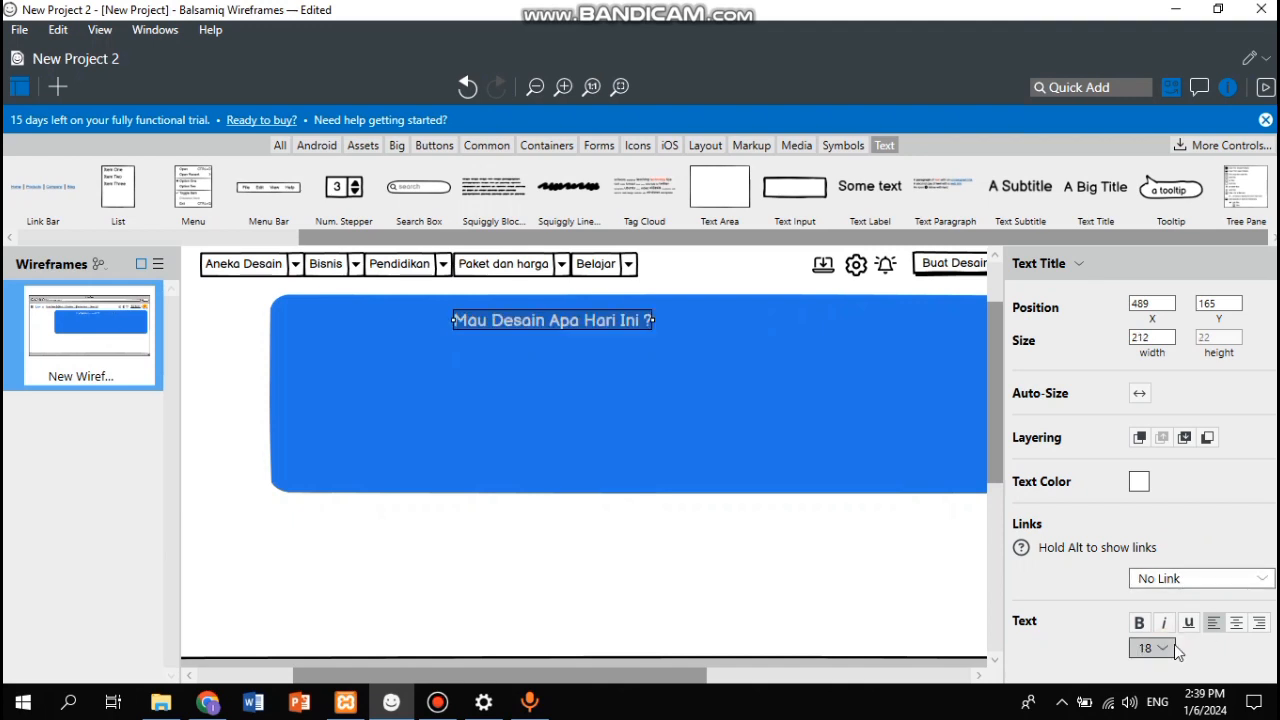
click(1174, 648)
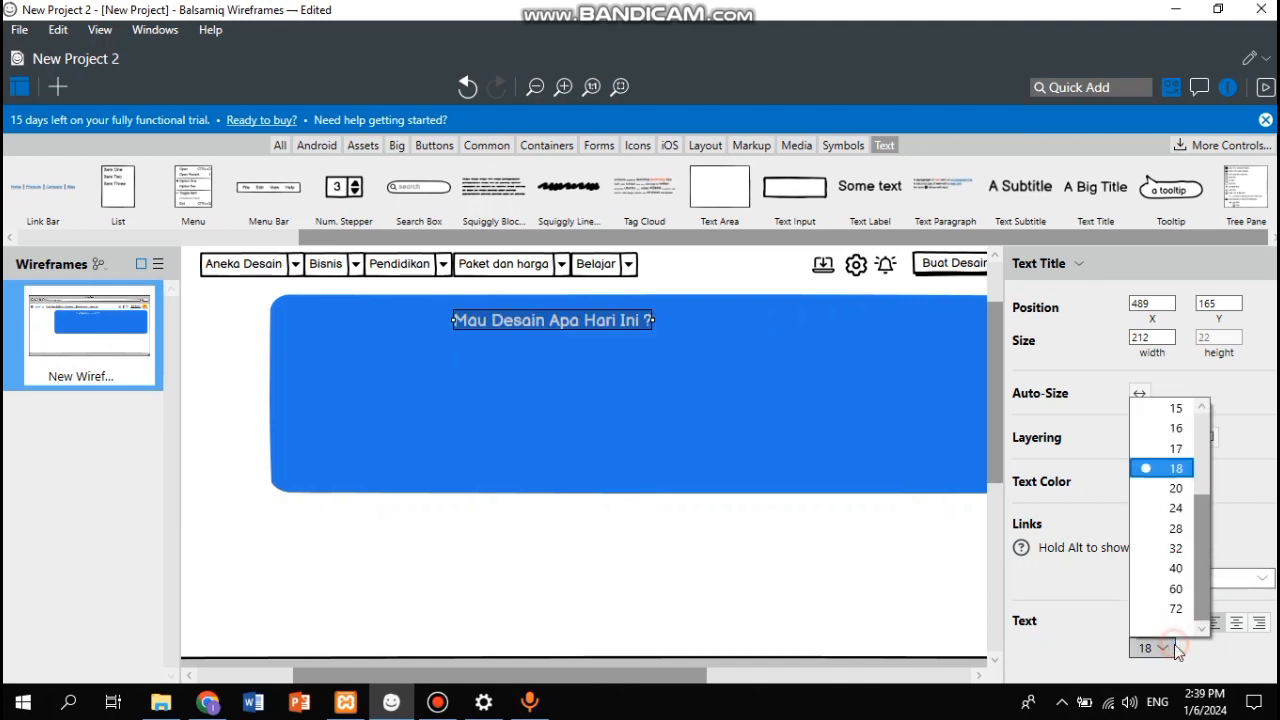
click(1176, 549)
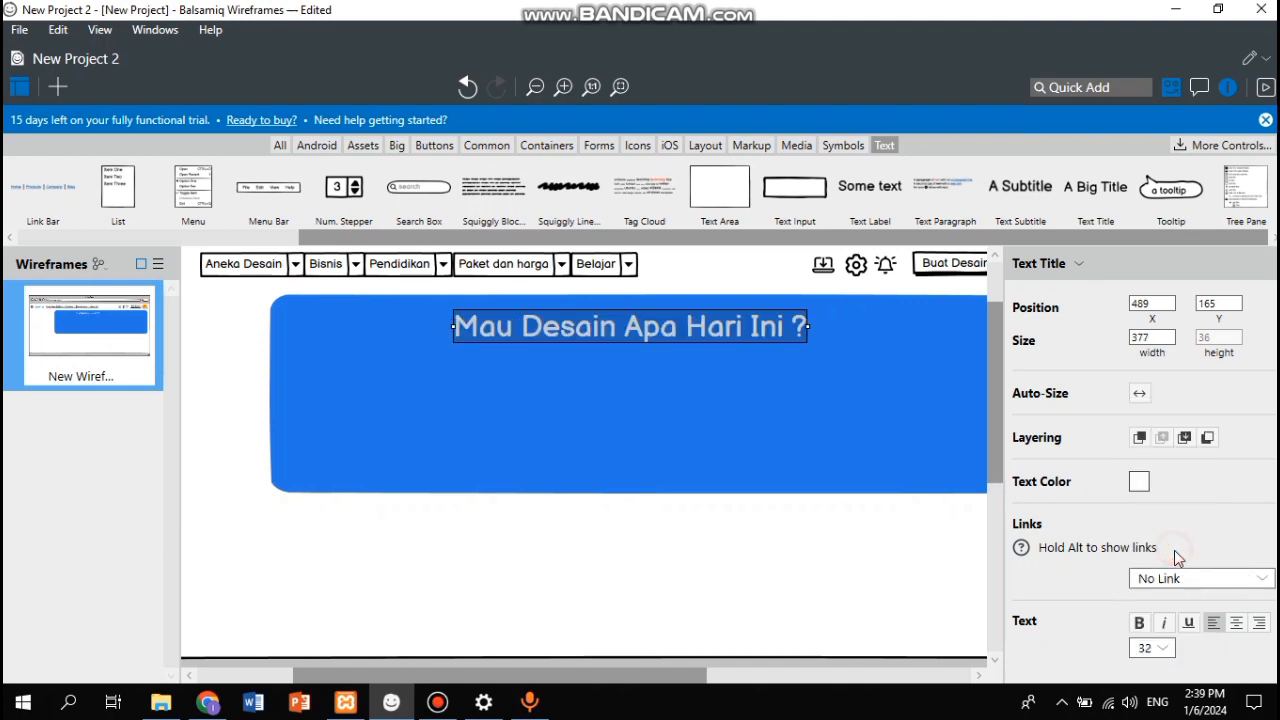
Step: Shift the title slightly to the right so it sits roughly centred across the blue banner
click(888, 591)
scroll(698, 433, right, 4)
scroll(698, 433, left, 3)
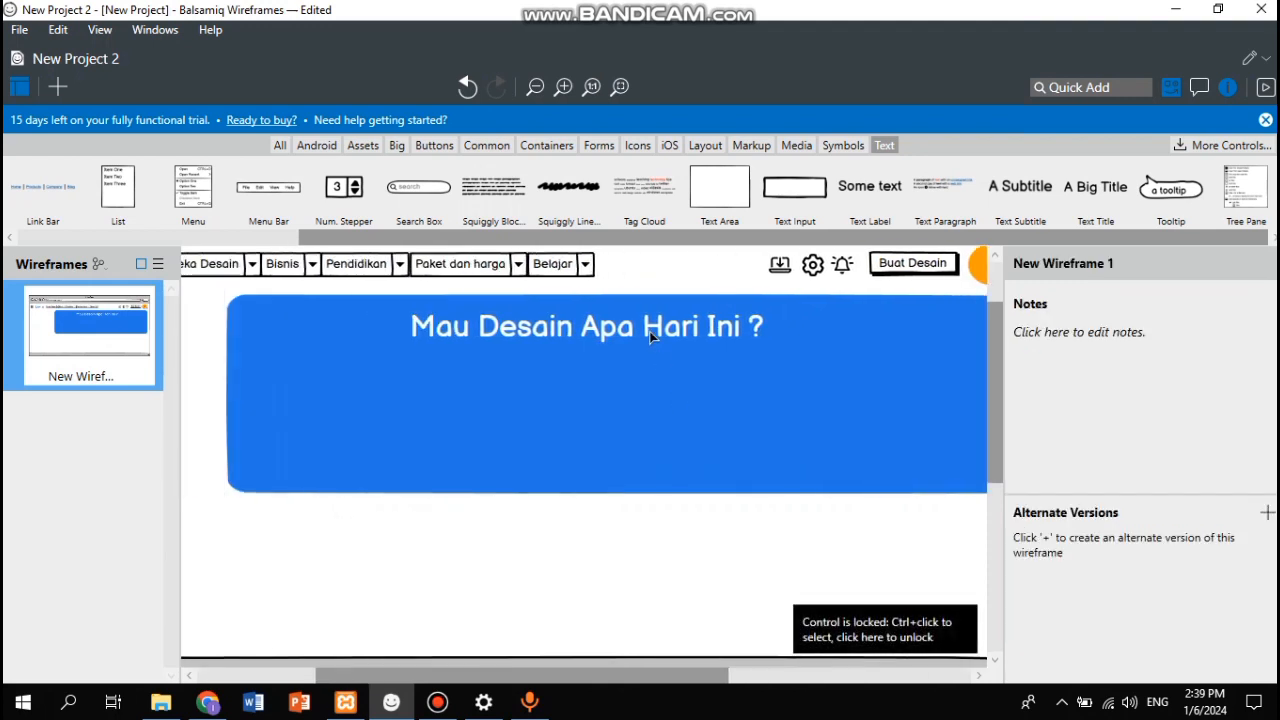
drag(649, 331, 688, 331)
scroll(604, 426, right, 2)
scroll(604, 426, left, 2)
click(620, 434)
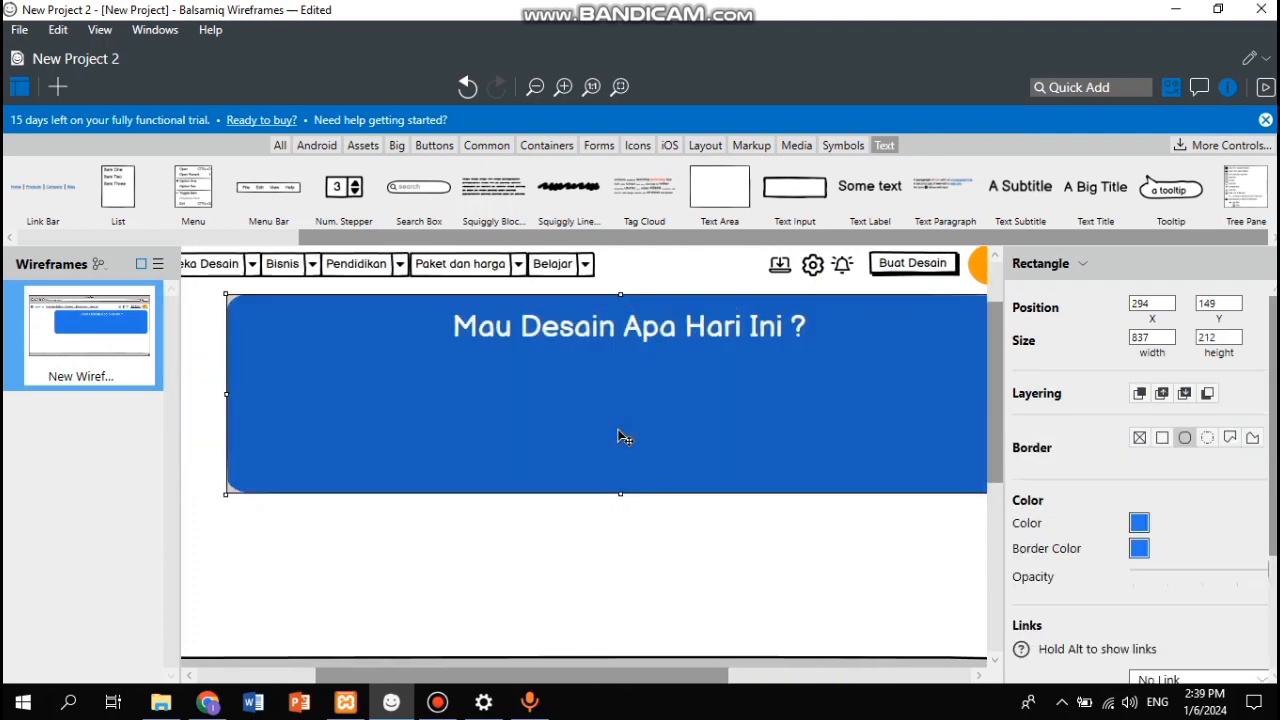
Step: Check the banner buttons on the Canva page in Chrome and add a matching button labelled "Ukuran Khusus" beside the wireframe's title
click(554, 572)
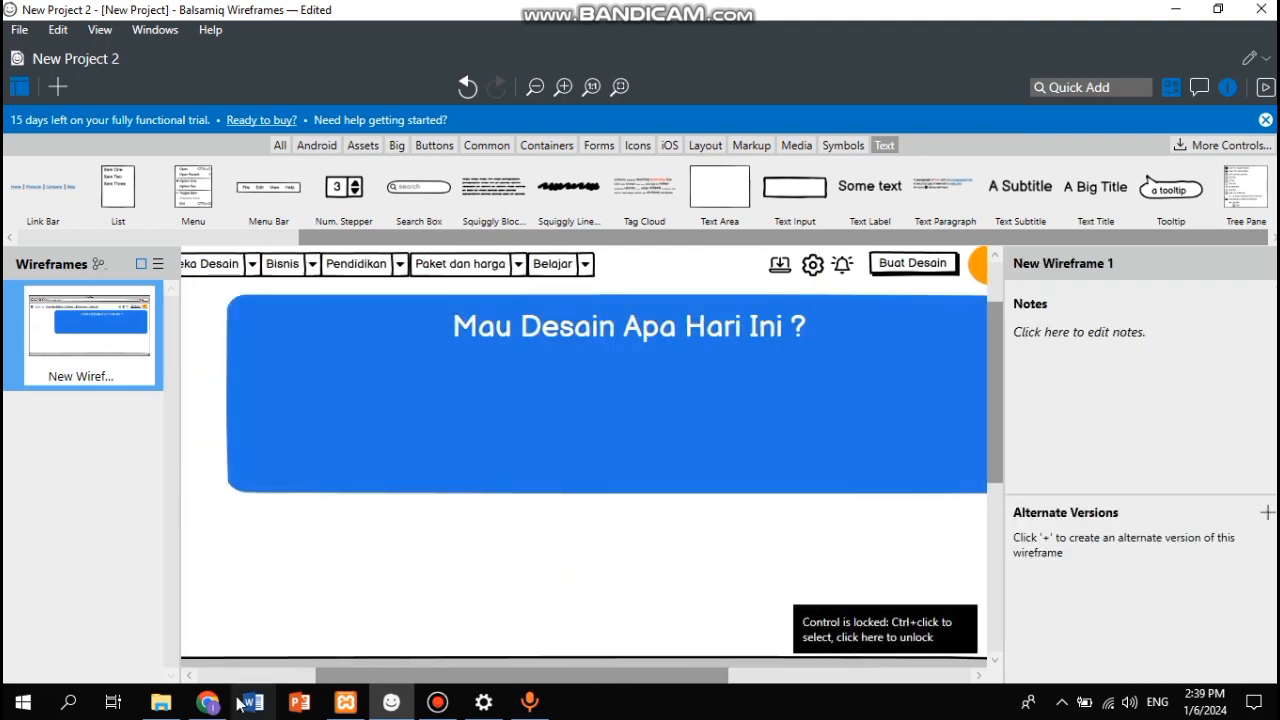
click(207, 703)
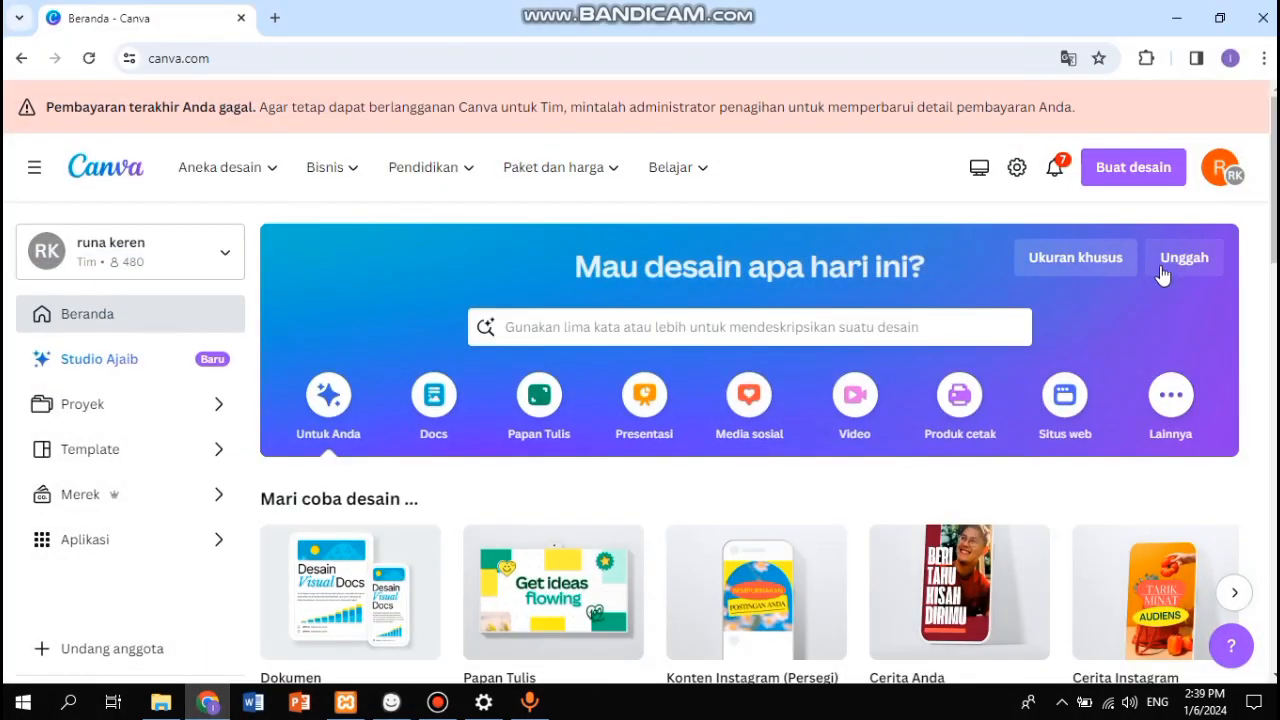
click(390, 705)
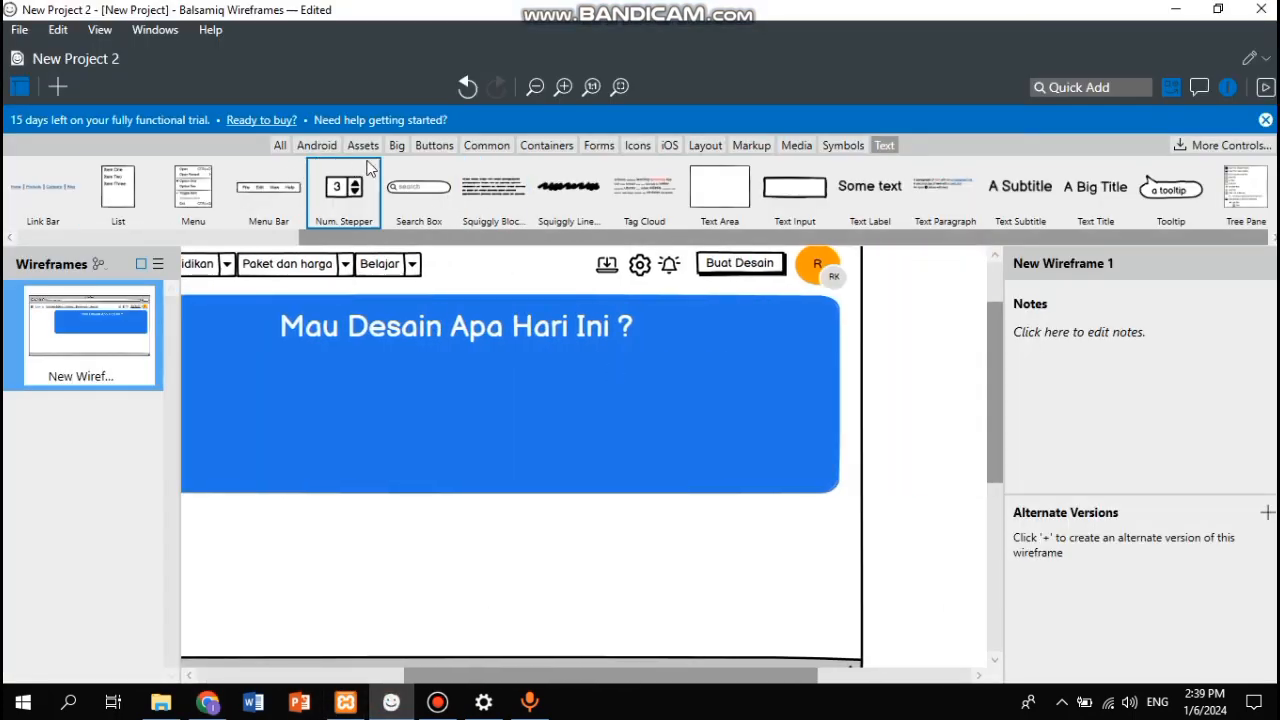
click(437, 145)
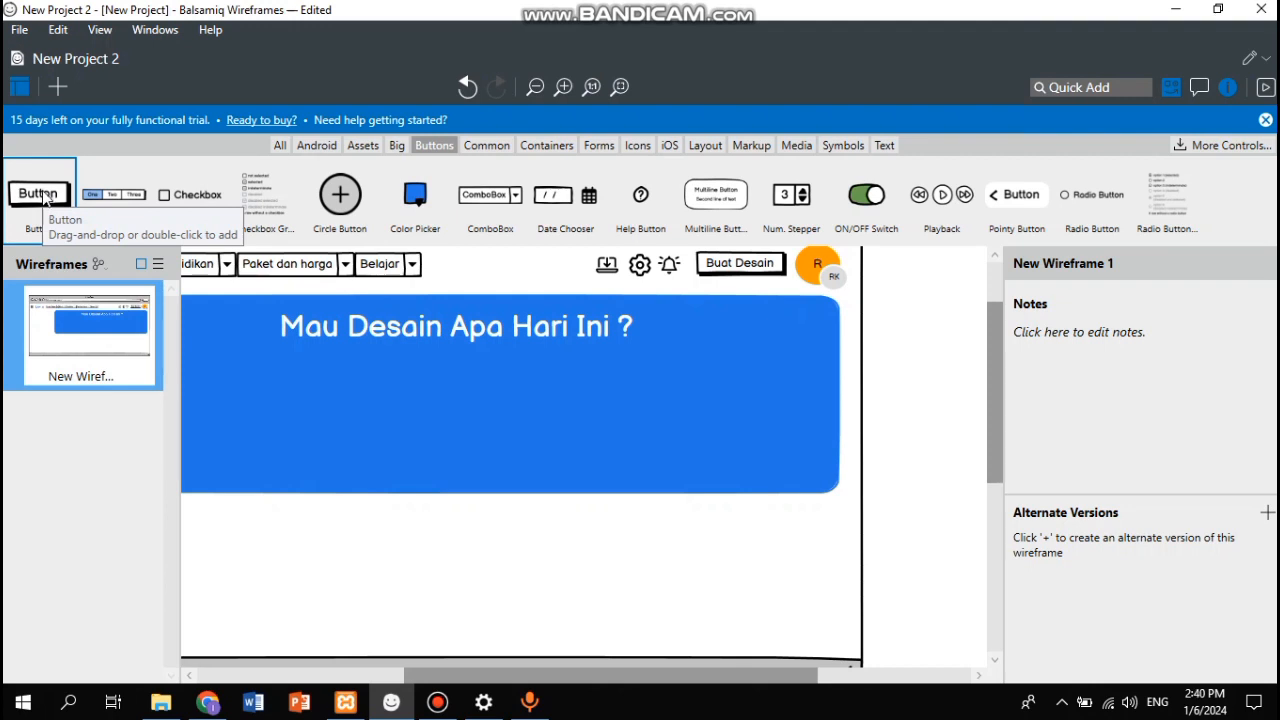
drag(44, 198, 701, 333)
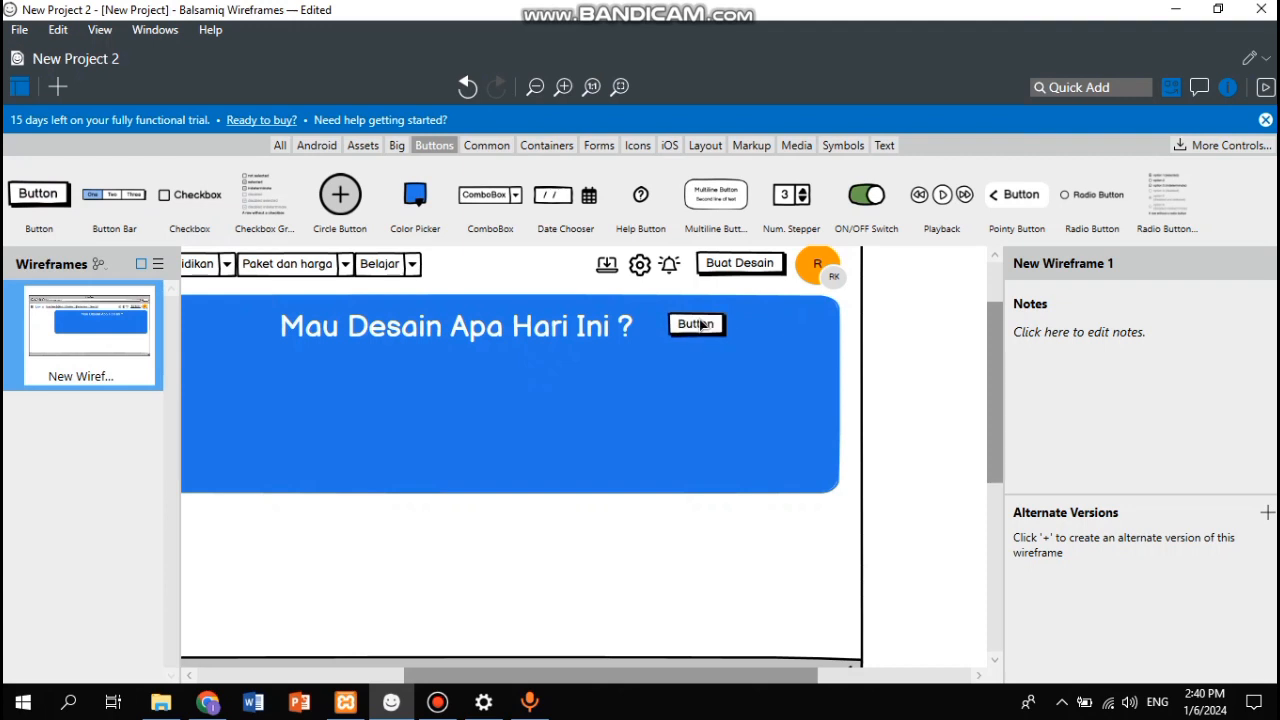
double_click(702, 330)
key(Return)
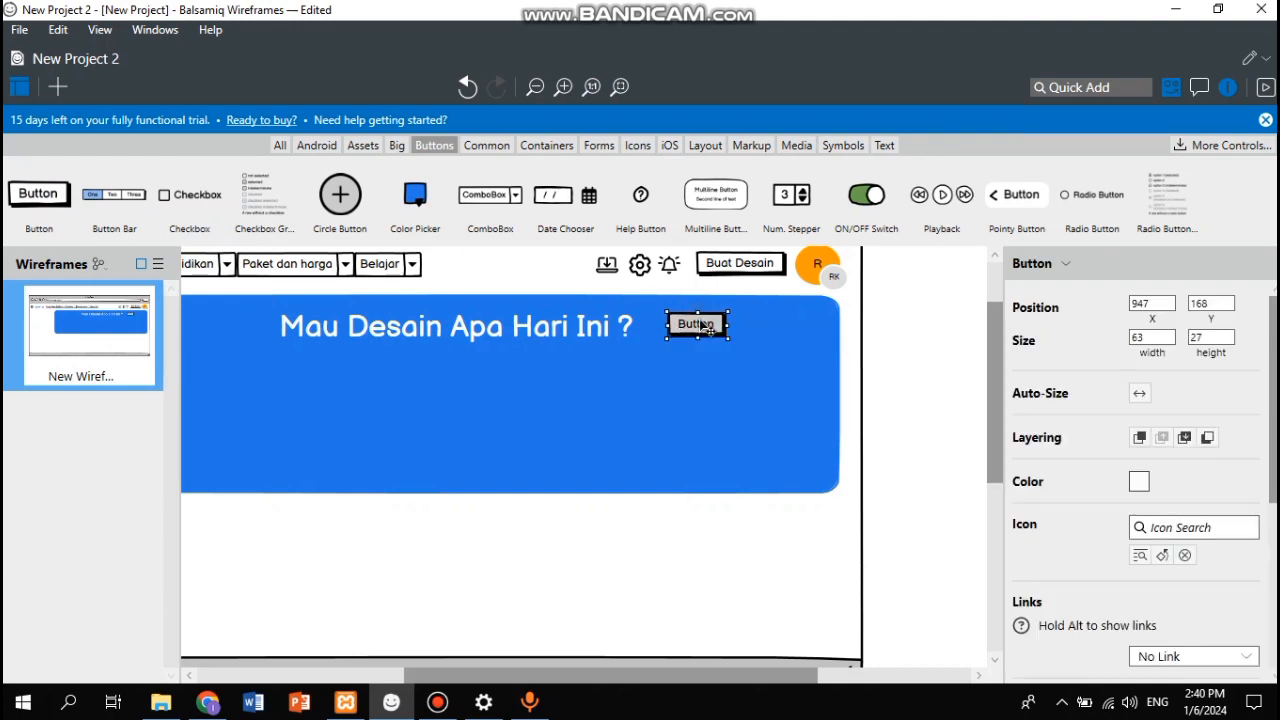
double_click(700, 324)
text(Ukuran)
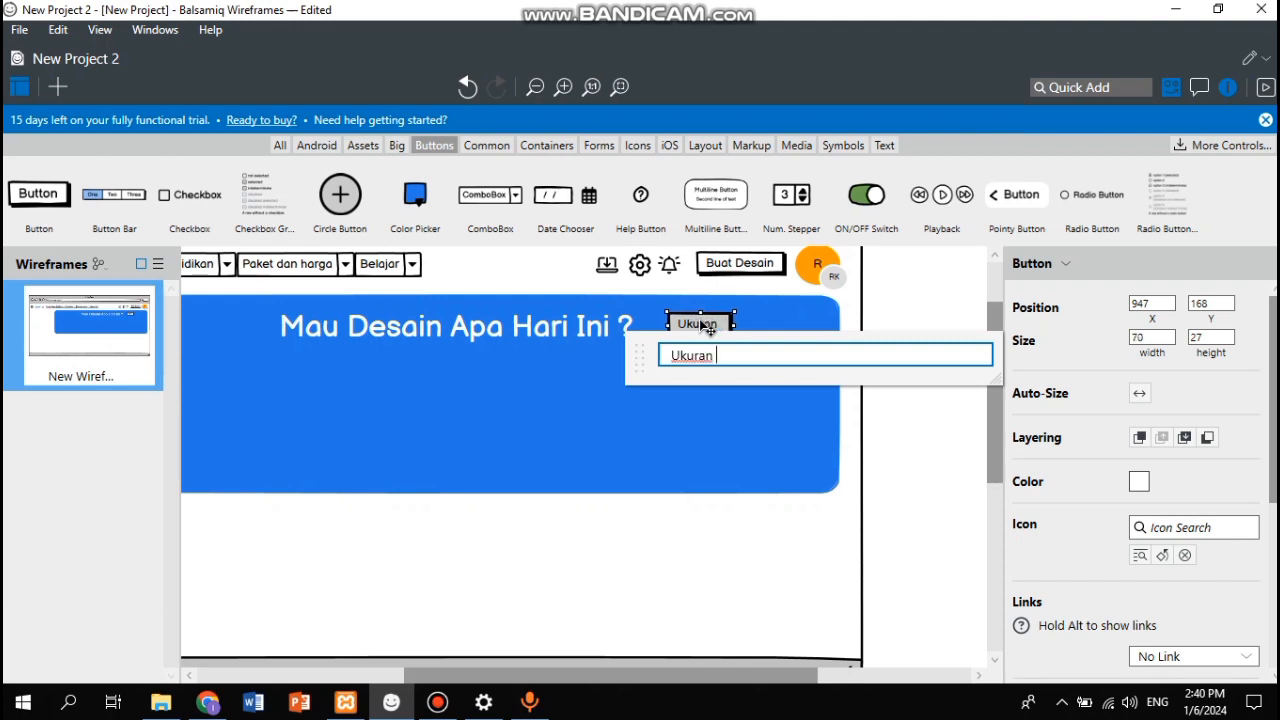
text( Khusus)
key(Return)
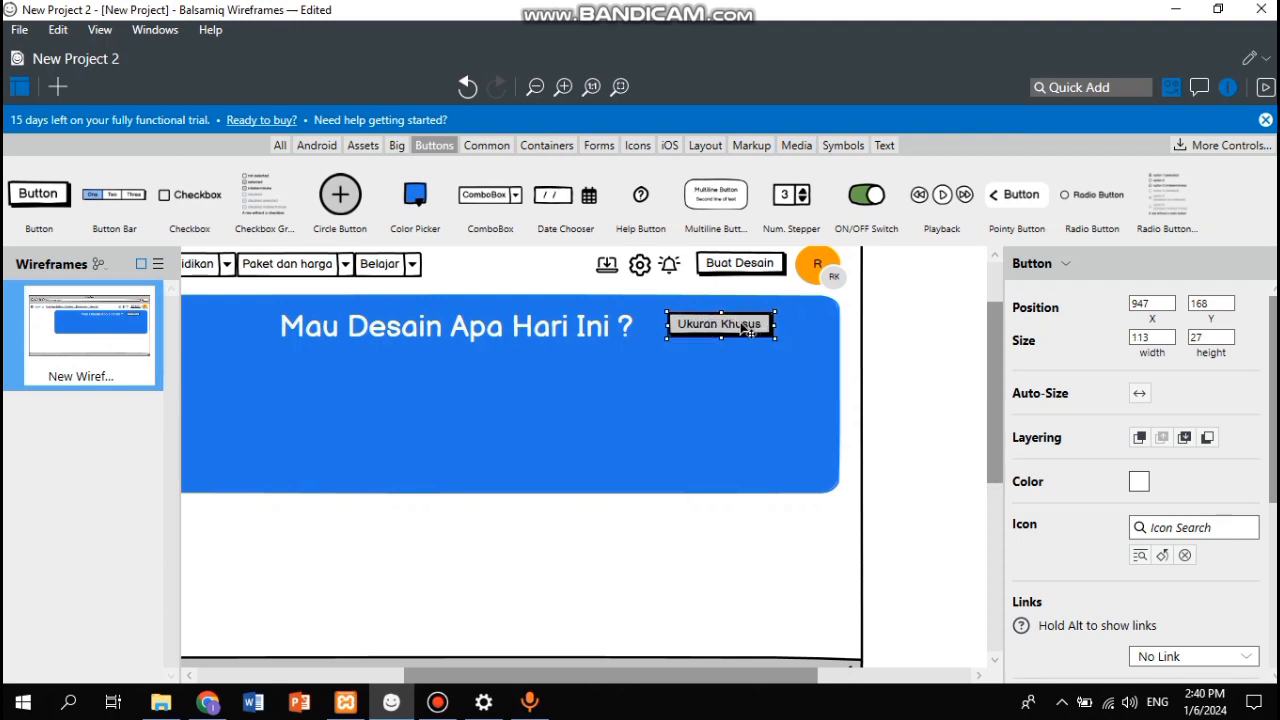
Step: Duplicate the "Ukuran Khusus" button directly to its right and relabel the copy "Unggah"
drag(743, 329, 818, 338)
double_click(818, 338)
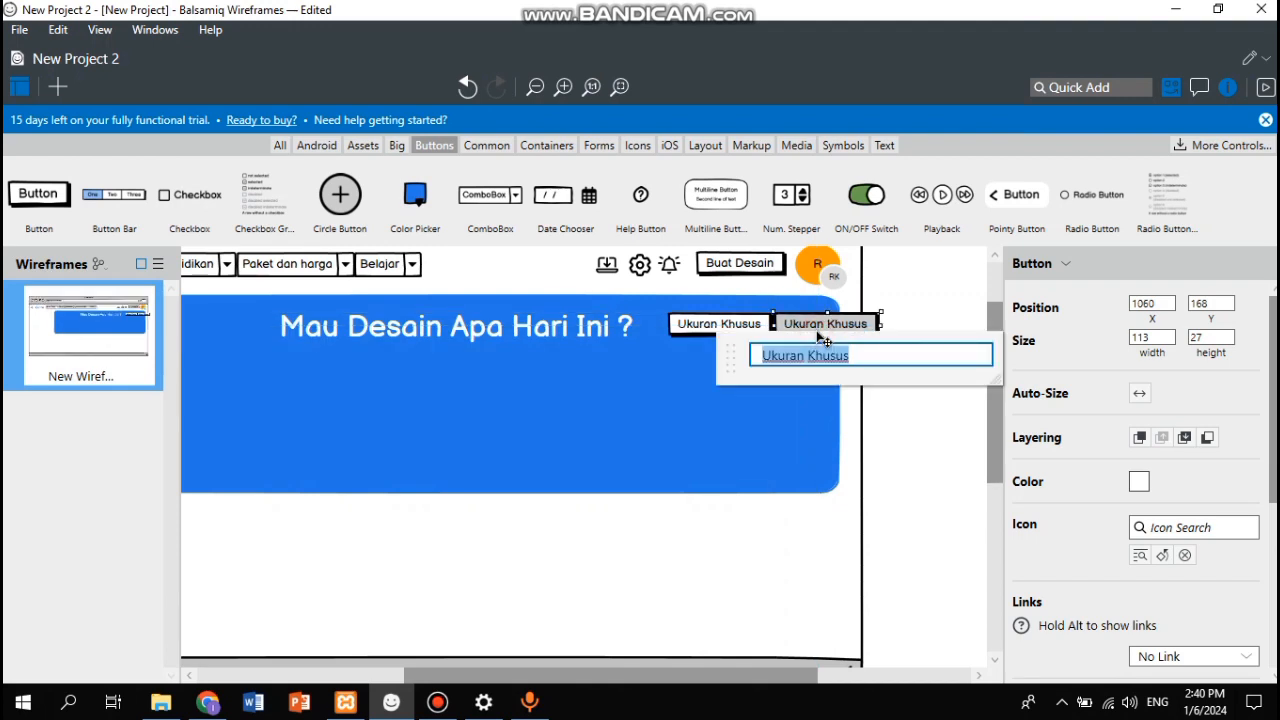
text(Unggah)
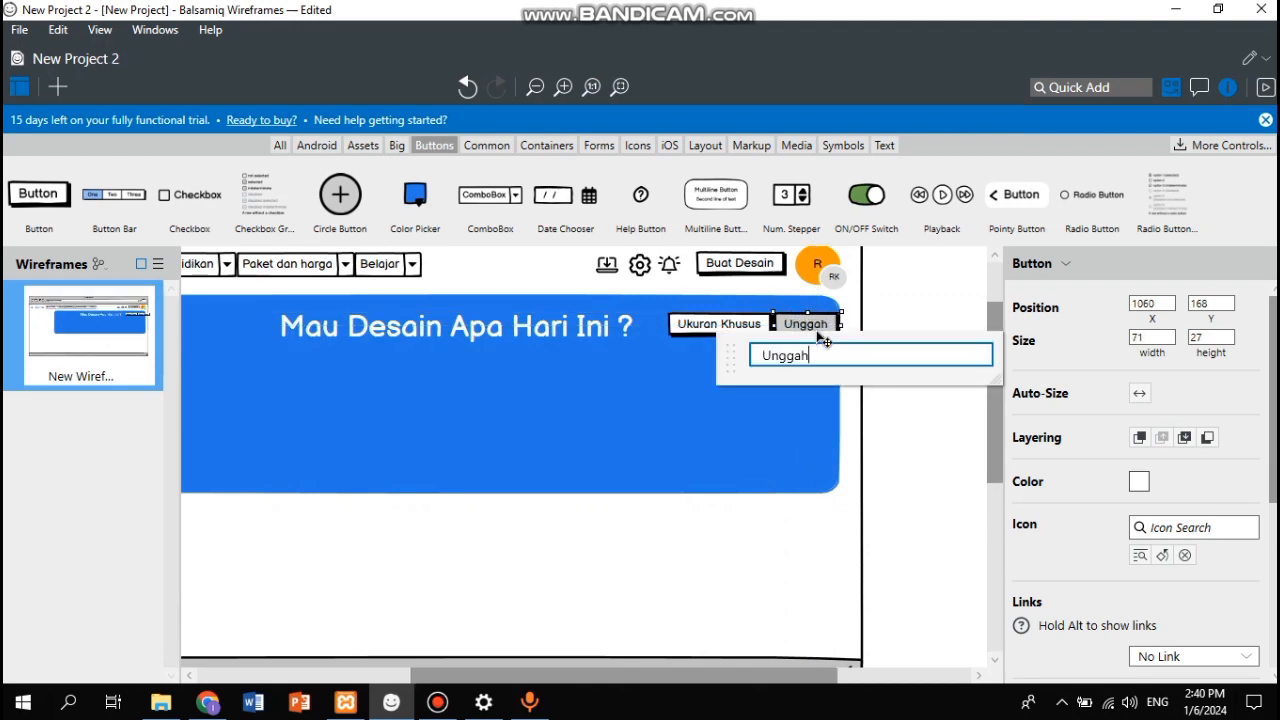
key(Return)
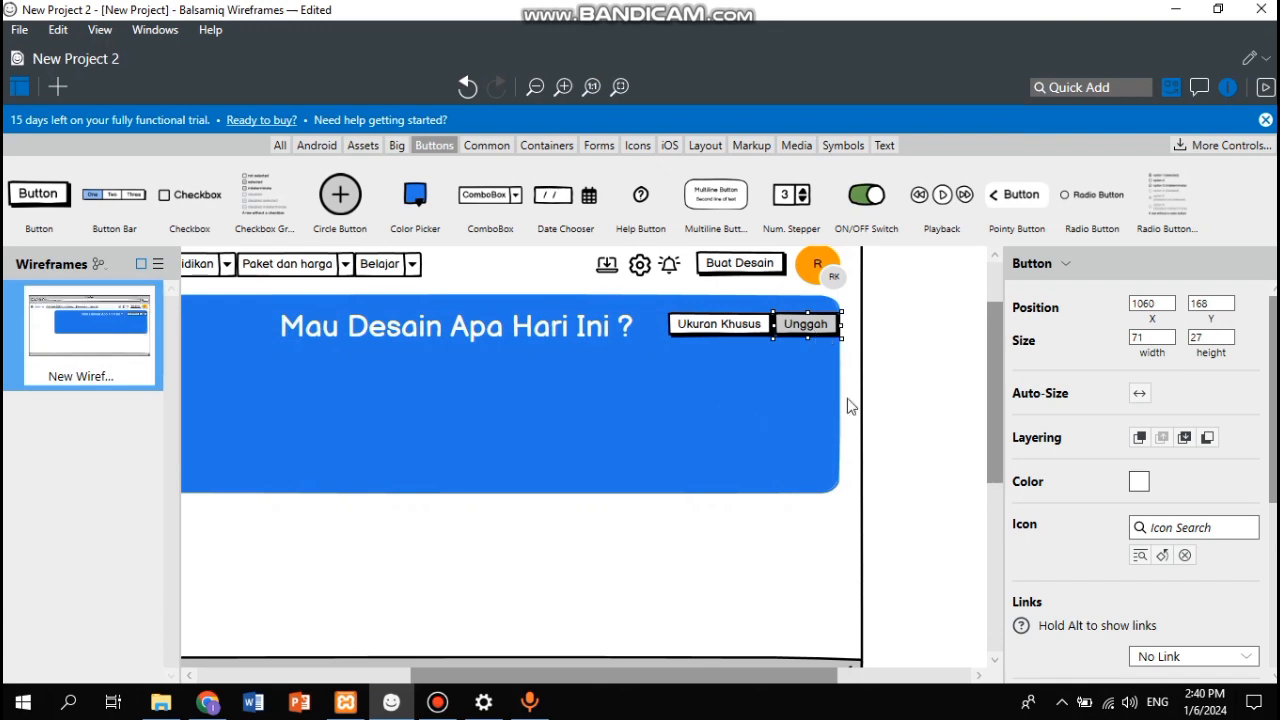
Step: Reduce the banner title's font size to 28
click(848, 398)
click(589, 340)
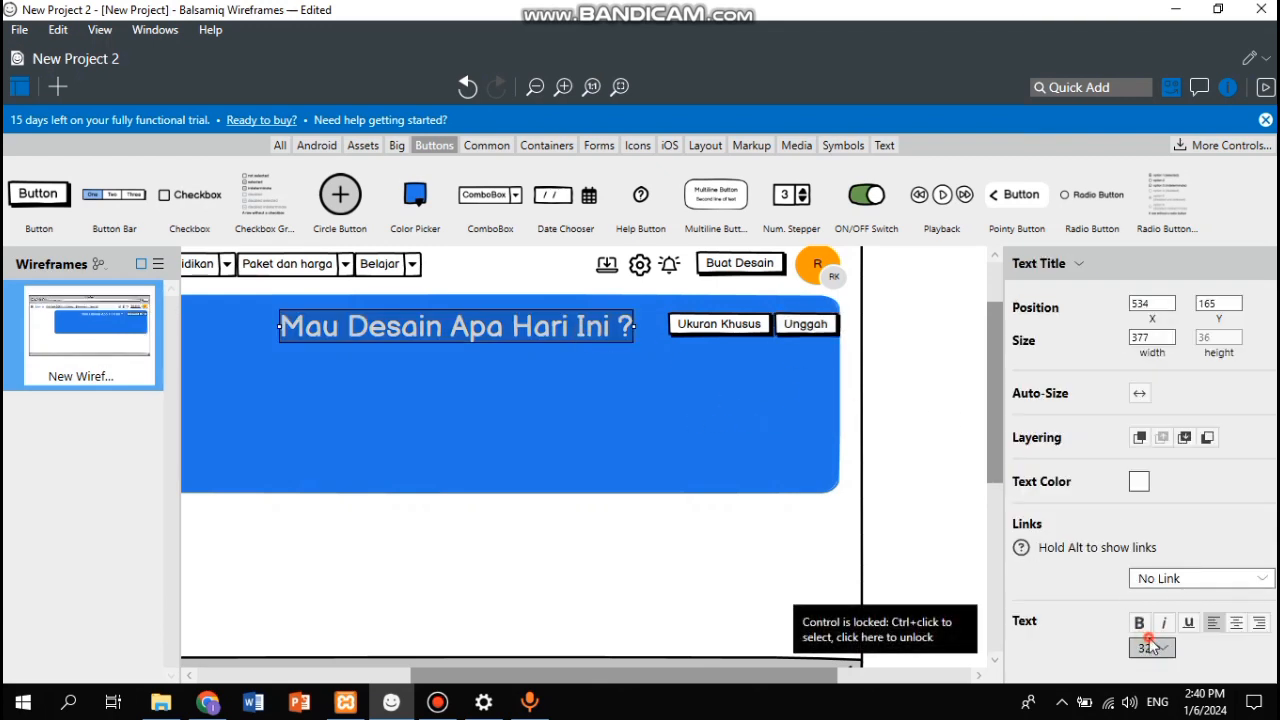
click(1160, 648)
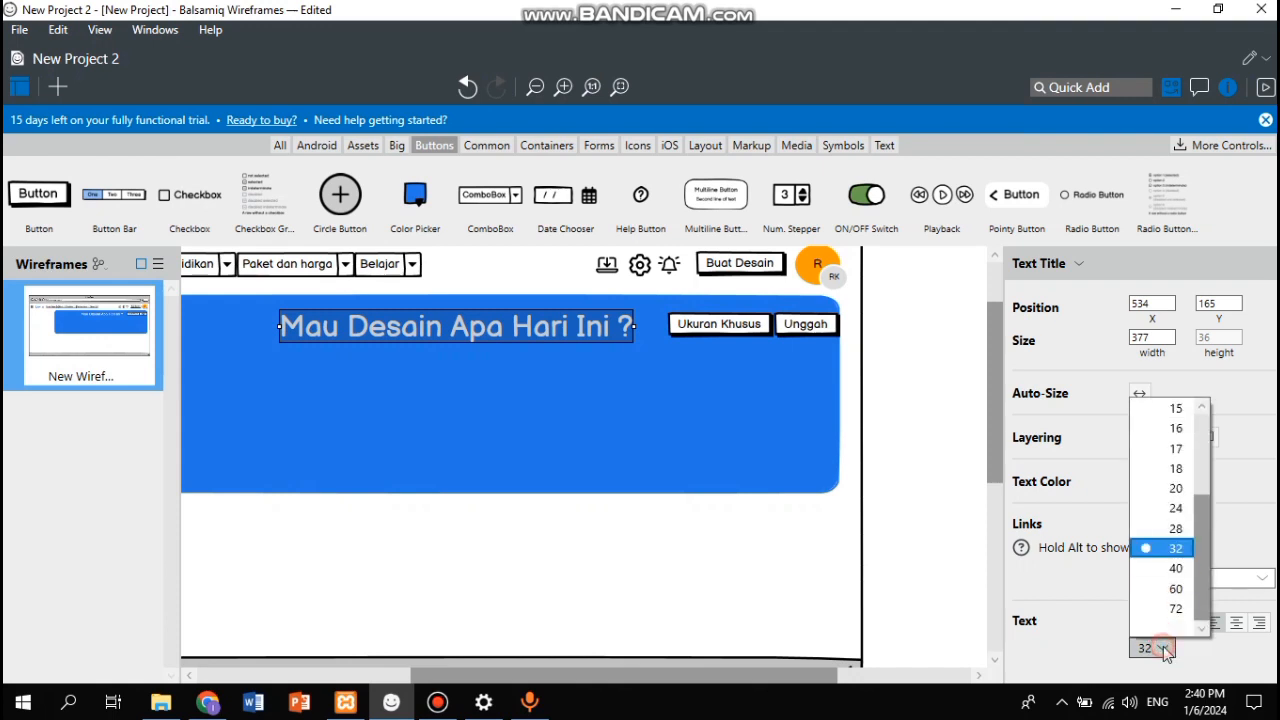
click(1178, 528)
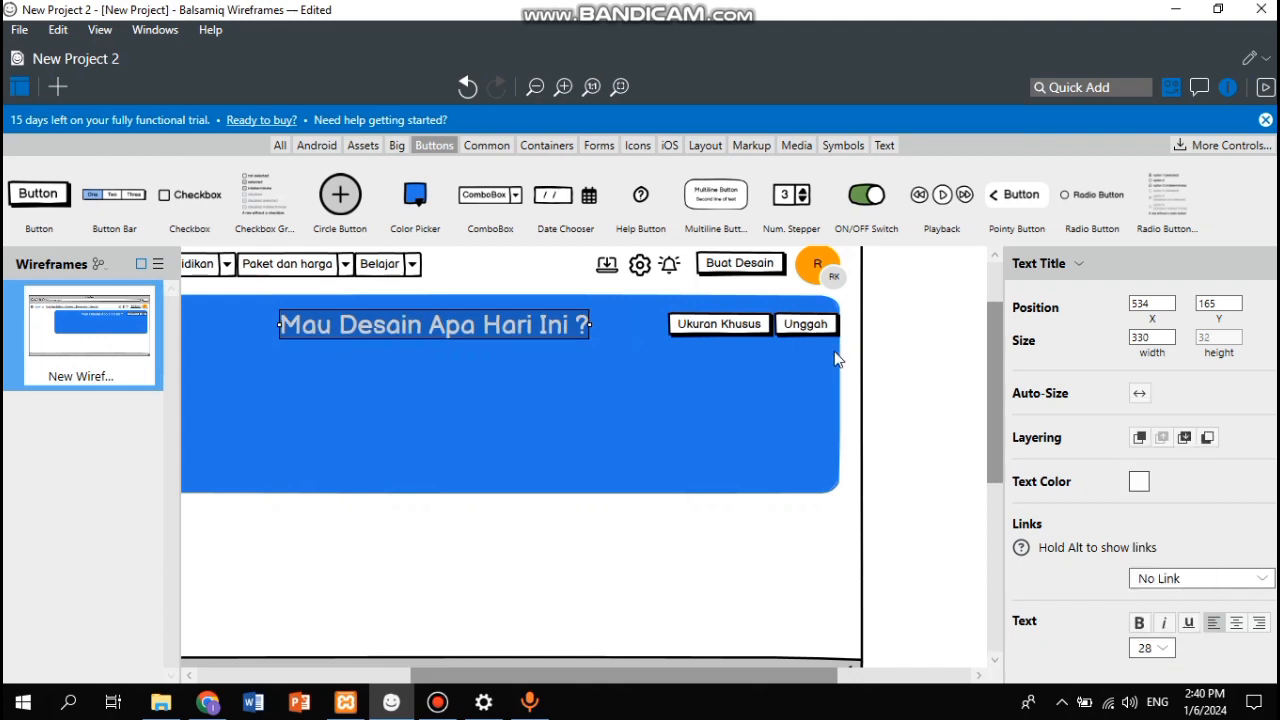
click(884, 308)
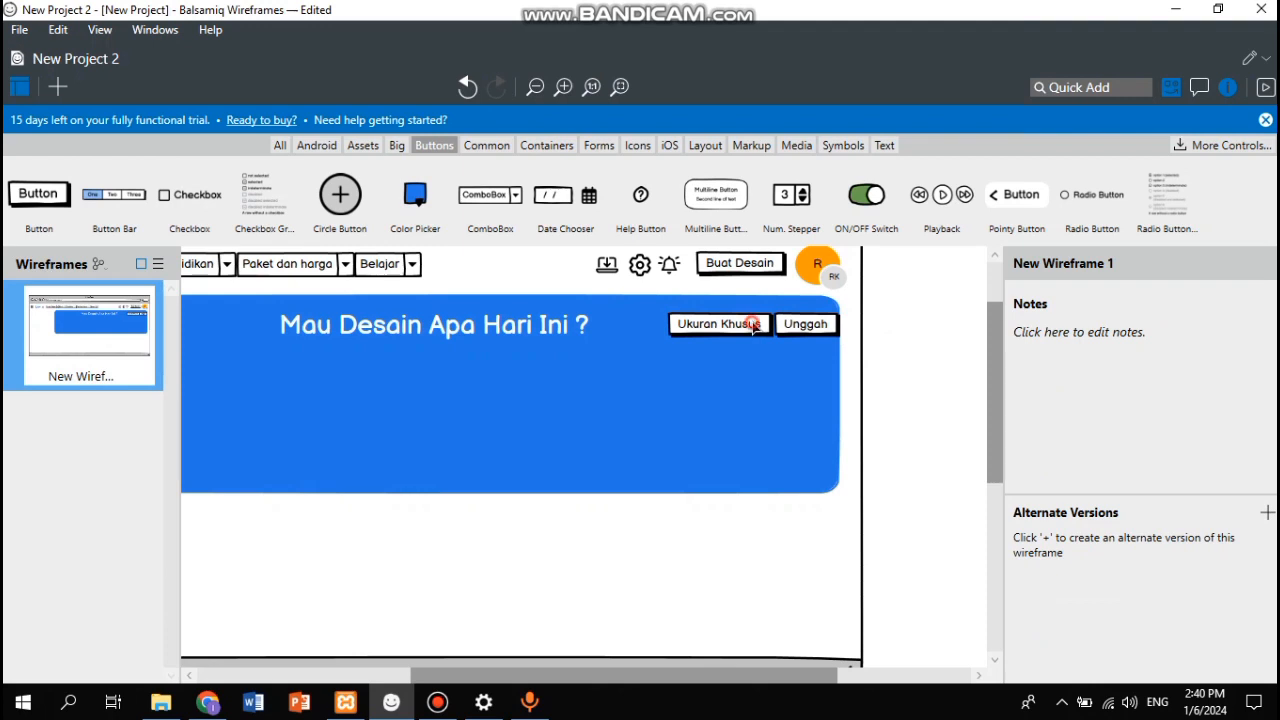
Step: Shift the "Ukuran Khusus" button slightly left and place the "Unggah" button at about X 1045, Y 168, leaving a small gap between them
click(753, 325)
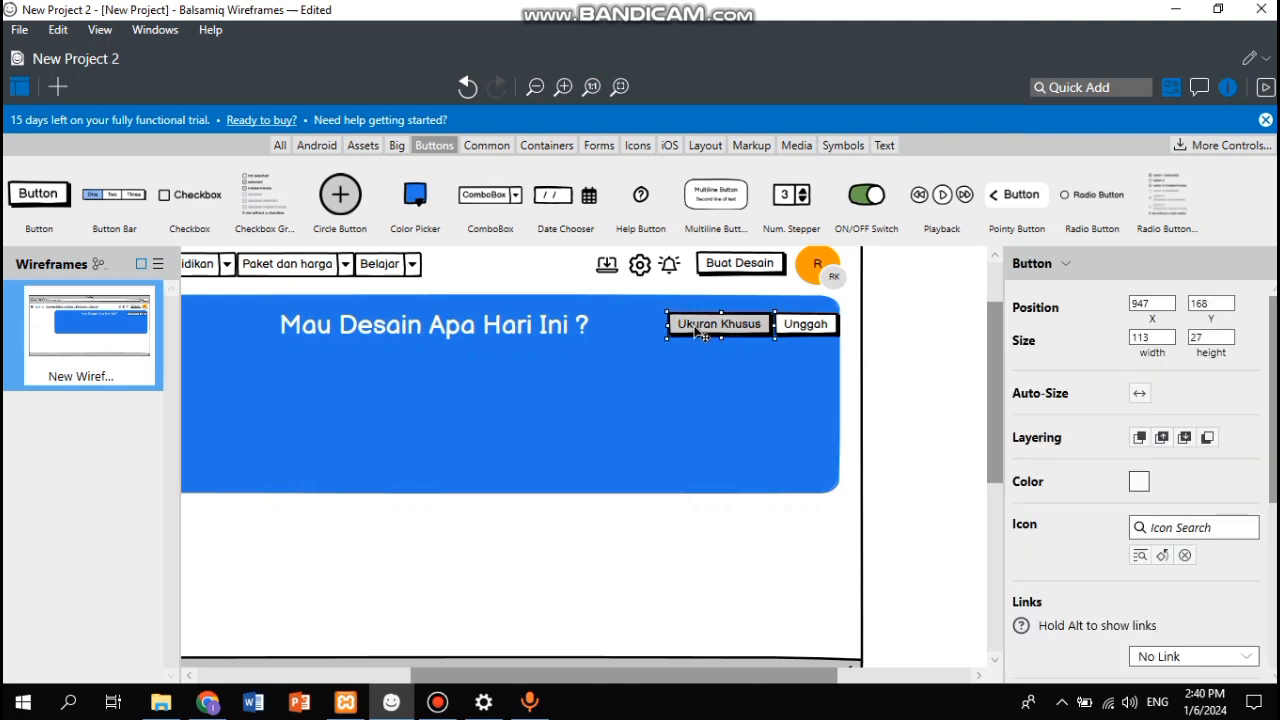
mouse_move(695, 325)
mouse_down()
mouse_move(672, 326)
mouse_move(682, 330)
mouse_up()
drag(797, 329, 782, 327)
click(904, 355)
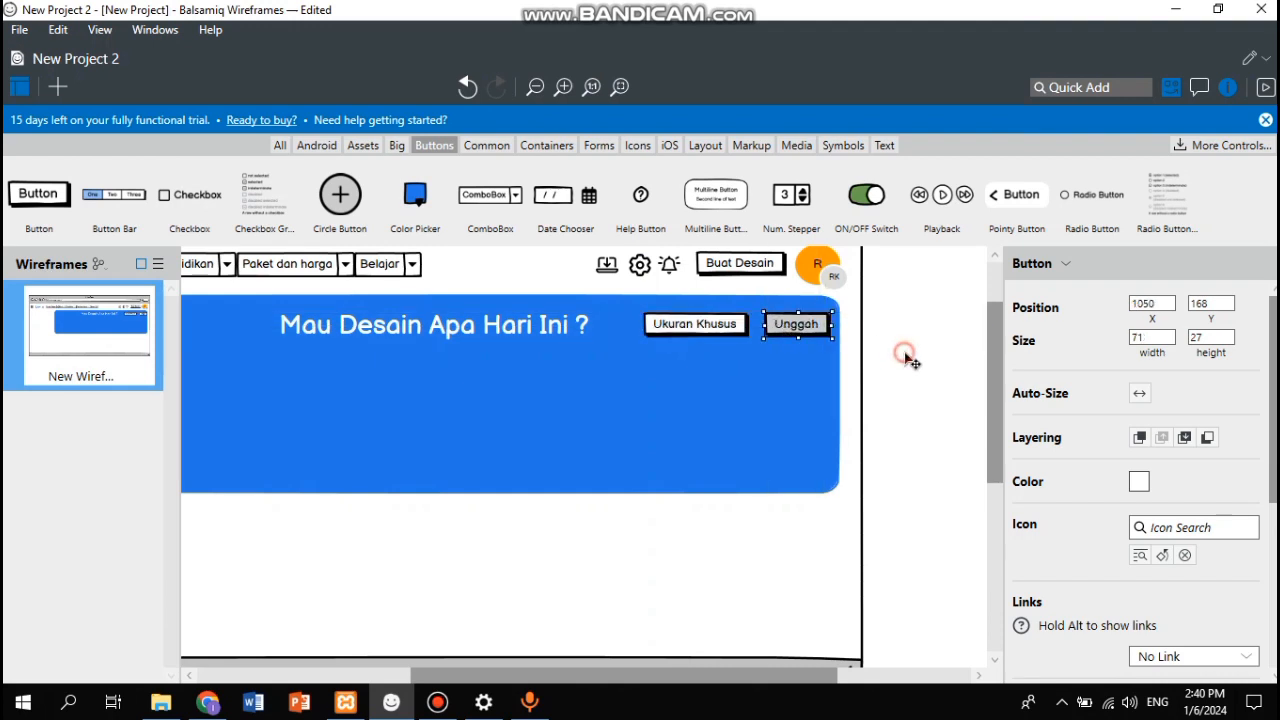
click(905, 356)
click(905, 357)
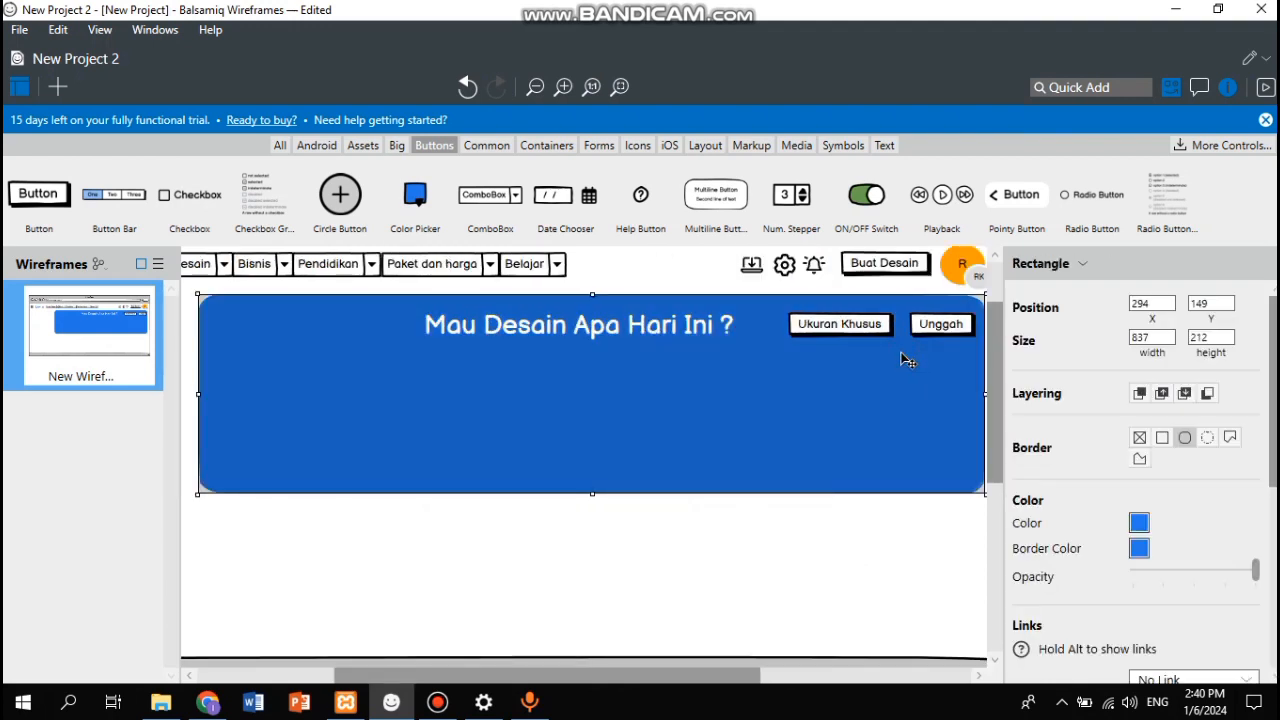
click(701, 556)
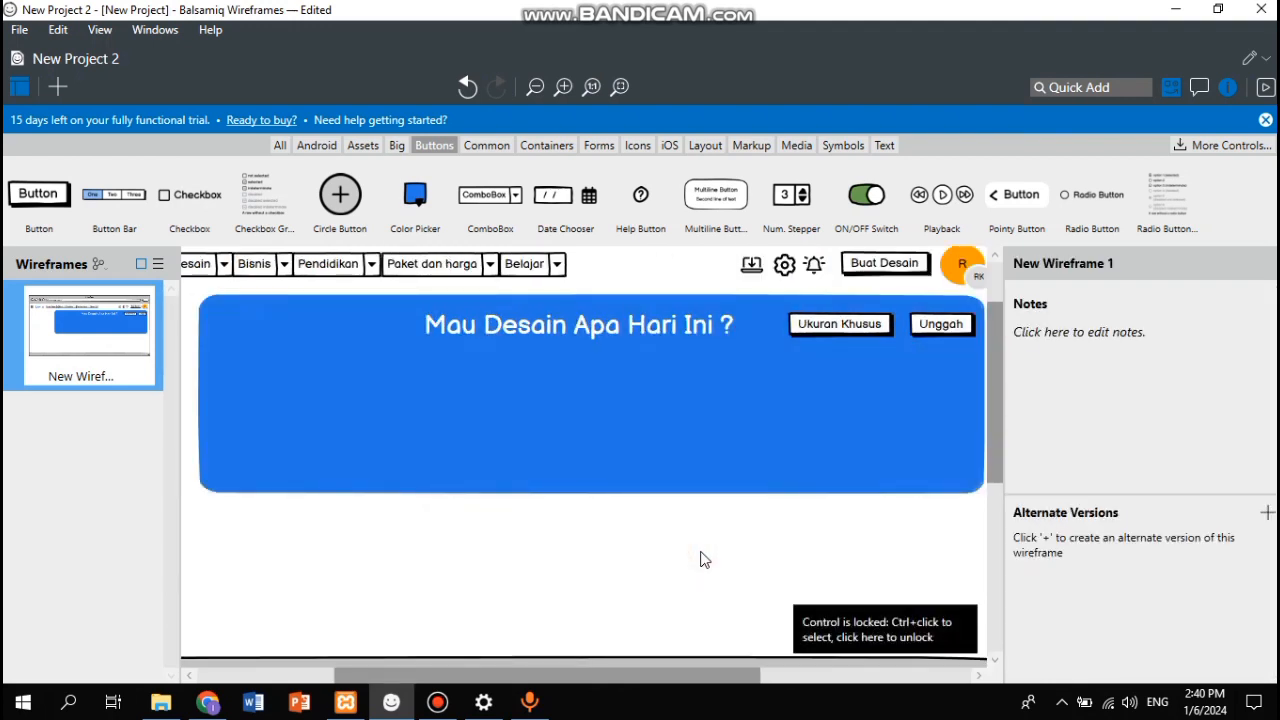
scroll(640, 556, right, 3)
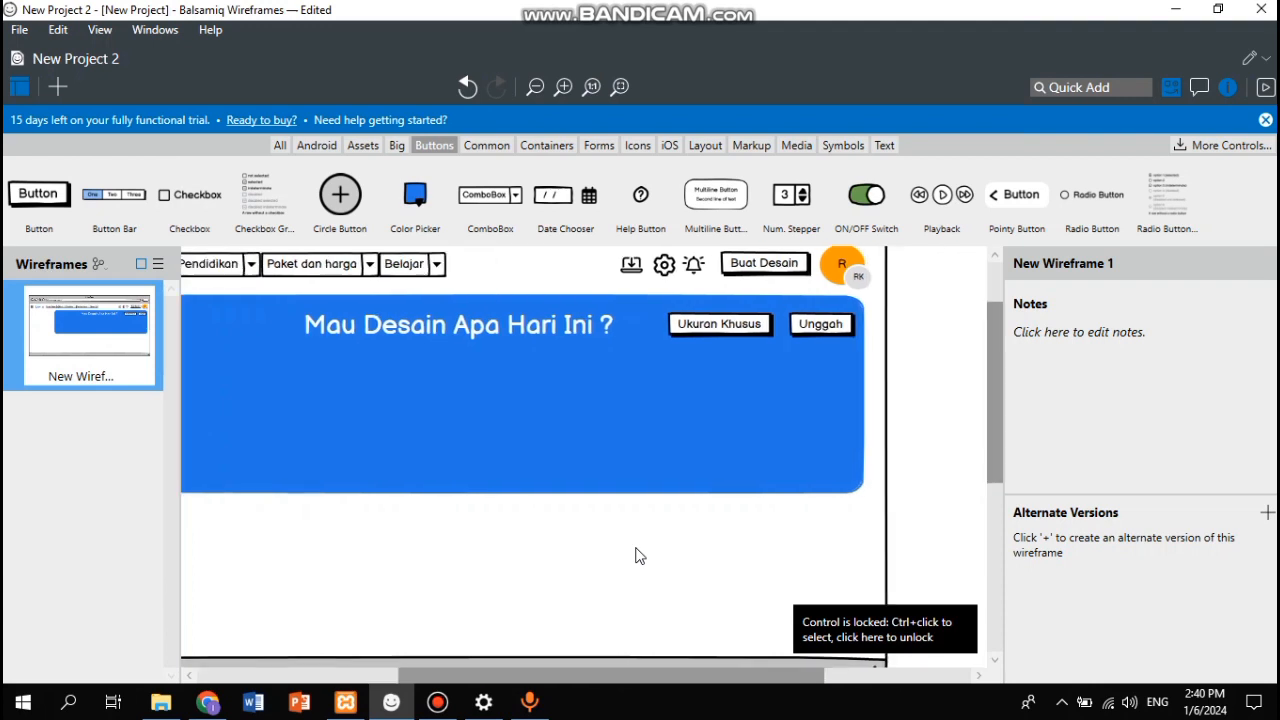
click(798, 330)
drag(798, 330, 797, 330)
Step: Review the Canva banner in Chrome, and add a Search Box control below the wireframe's banner title at about X 530, Y 205
click(207, 703)
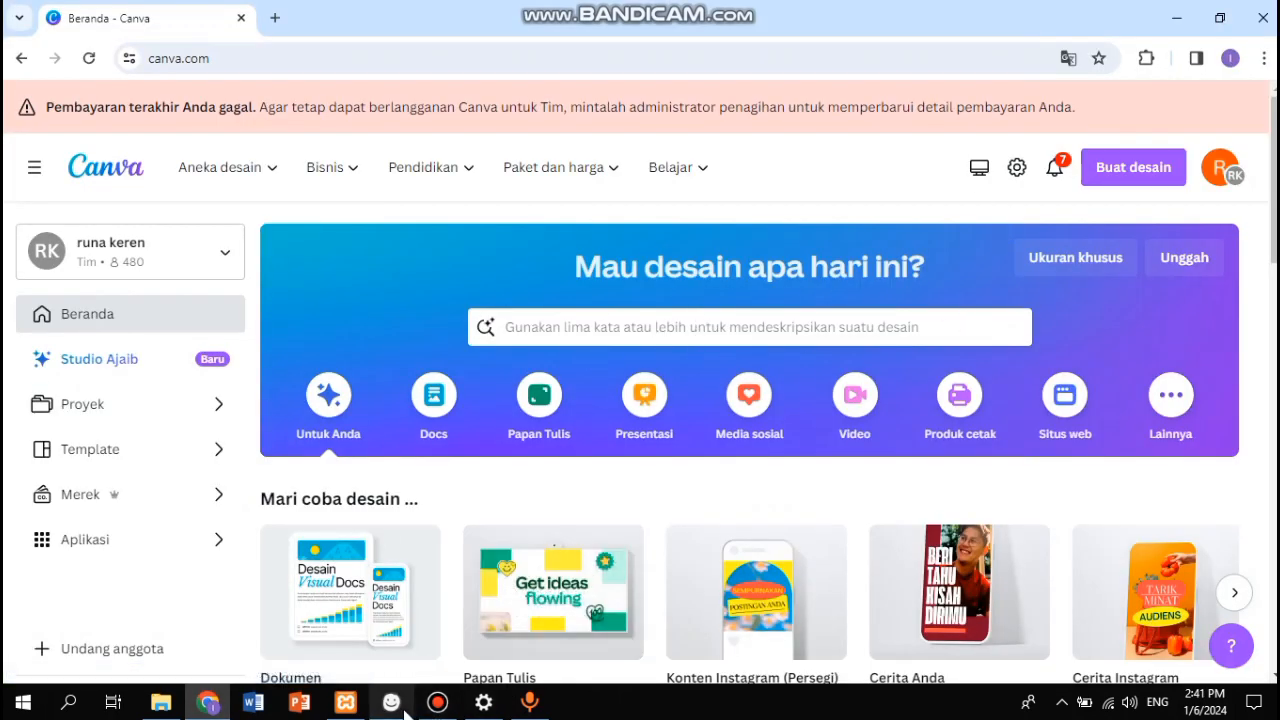
click(345, 703)
scroll(543, 500, left, 5)
scroll(543, 500, right, 5)
scroll(543, 500, left, 2)
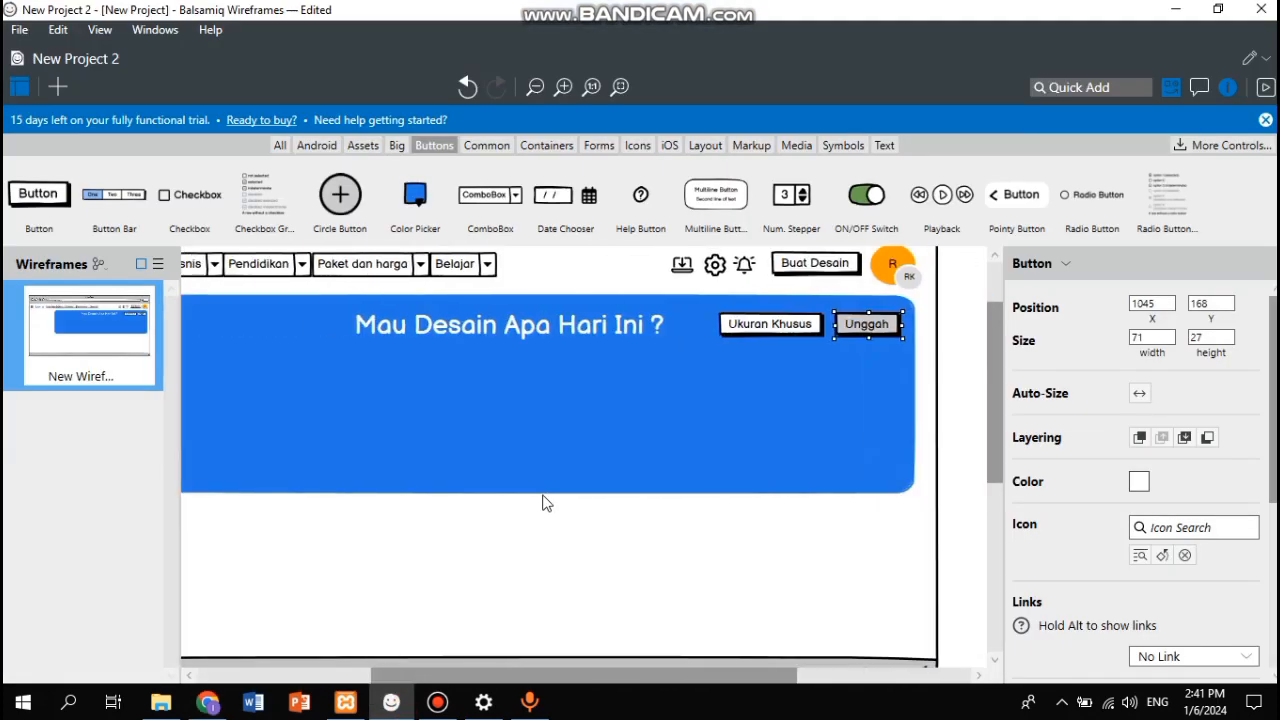
scroll(543, 500, left, 4)
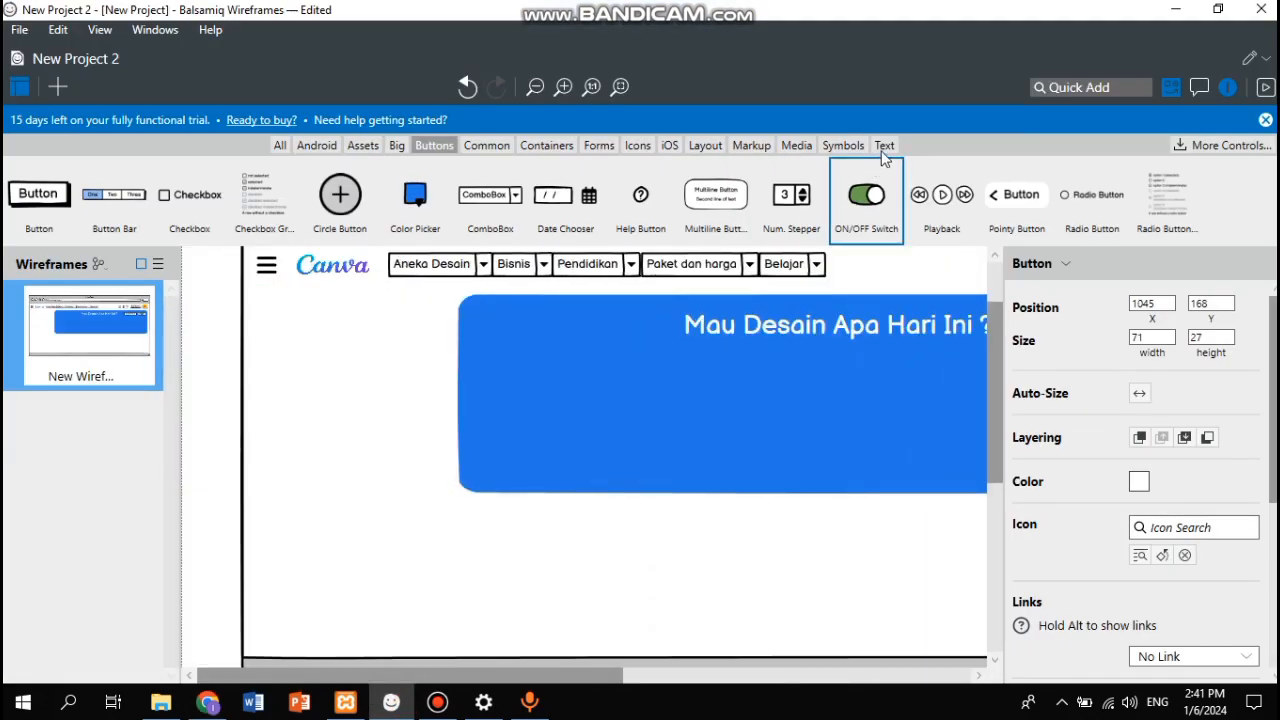
click(884, 147)
scroll(760, 388, right, 2)
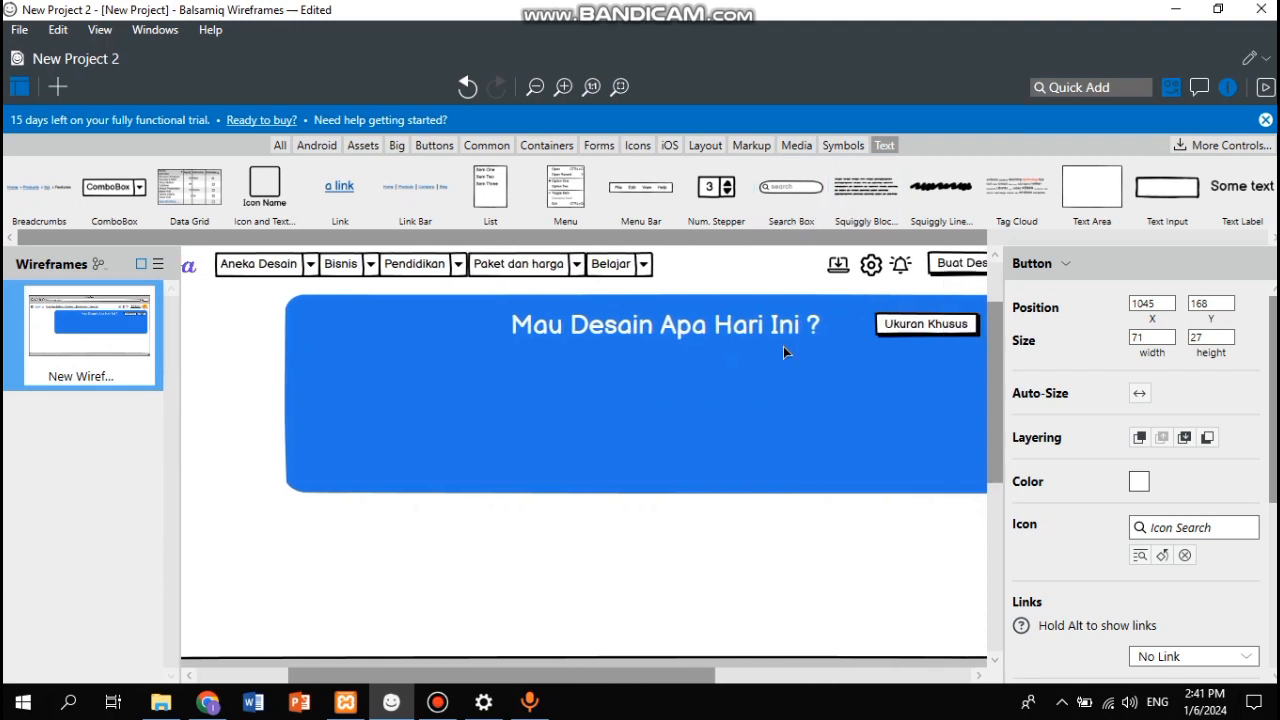
scroll(783, 346, right, 1)
drag(813, 204, 556, 380)
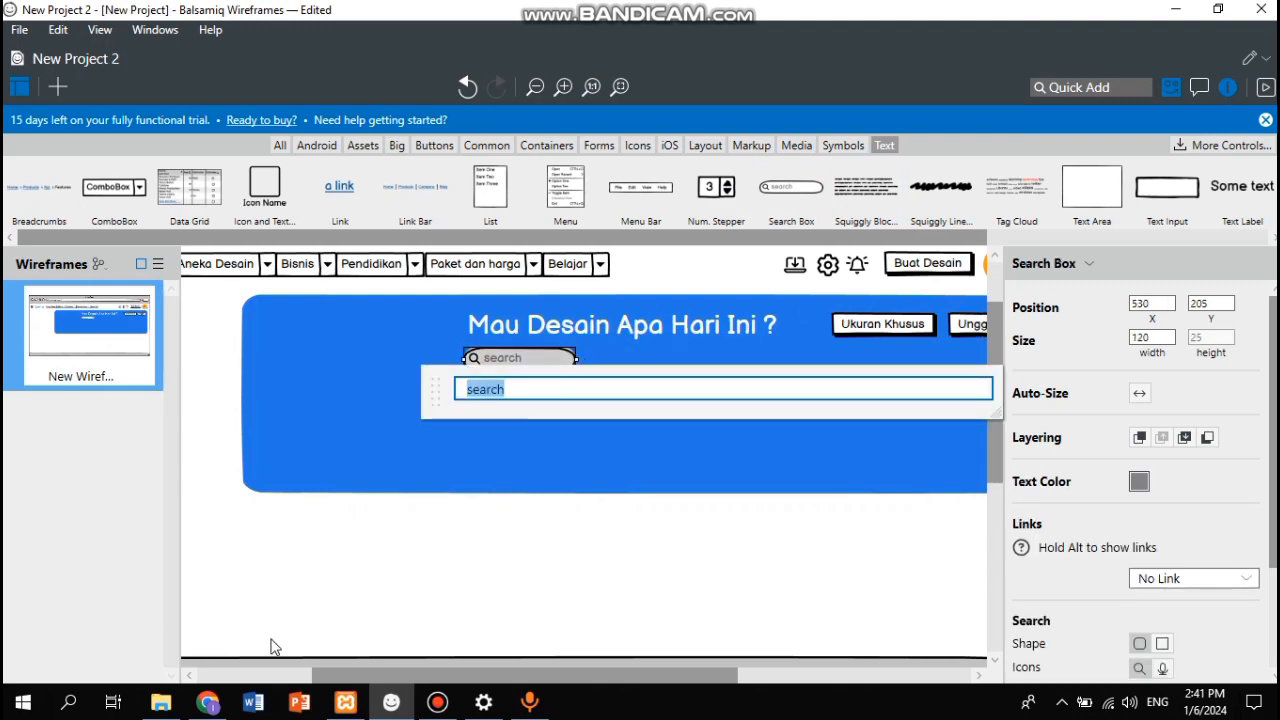
Step: Widen the search box to 360 and compare it with the search field on the Canva page in Chrome
click(576, 360)
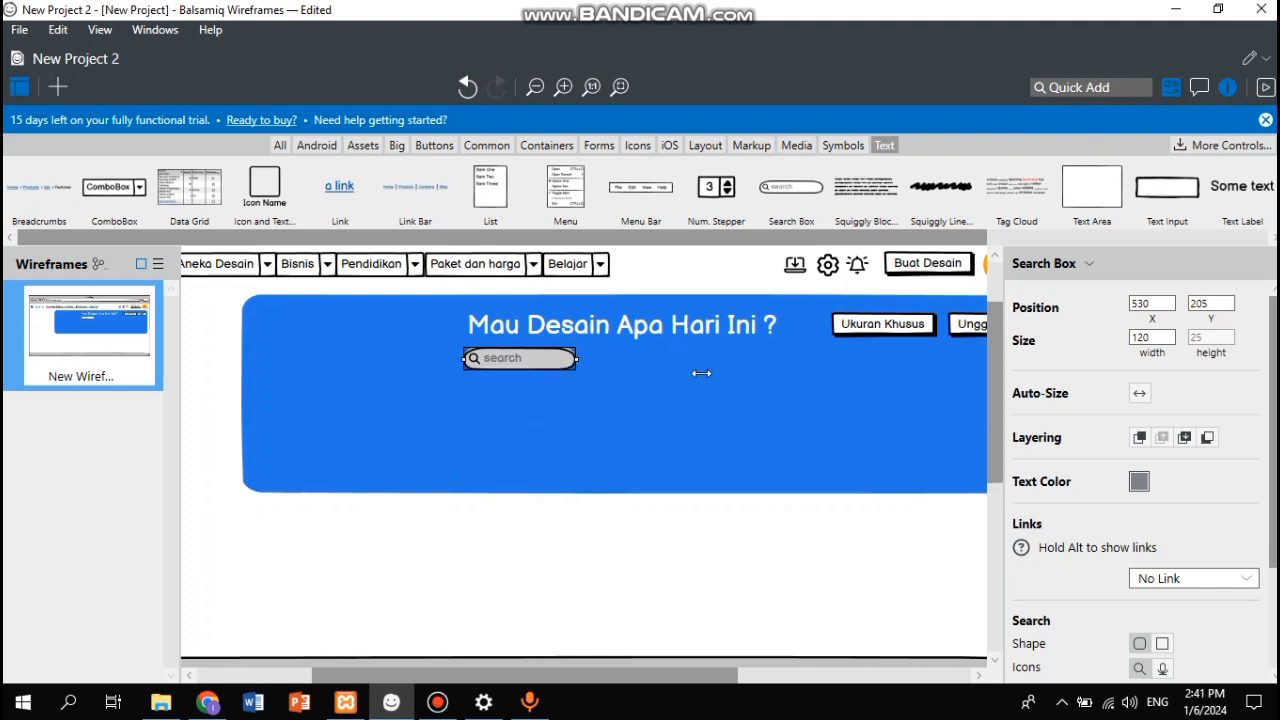
drag(701, 373, 800, 375)
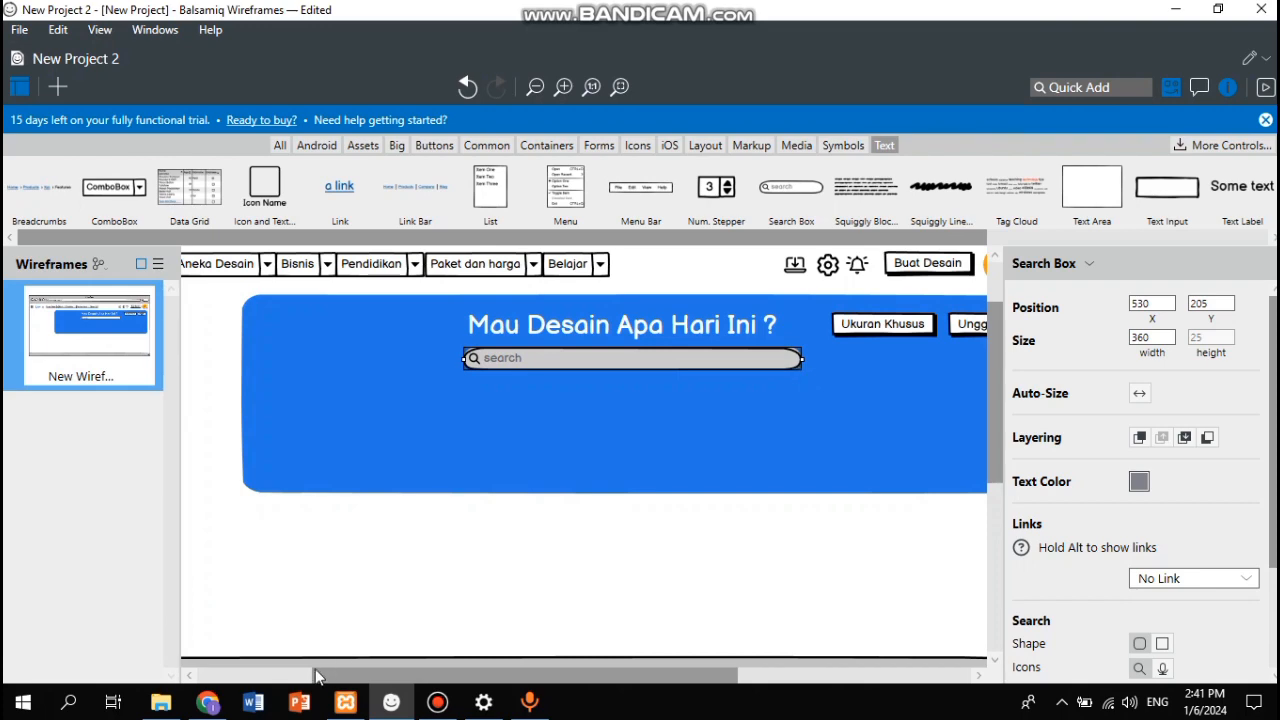
click(207, 703)
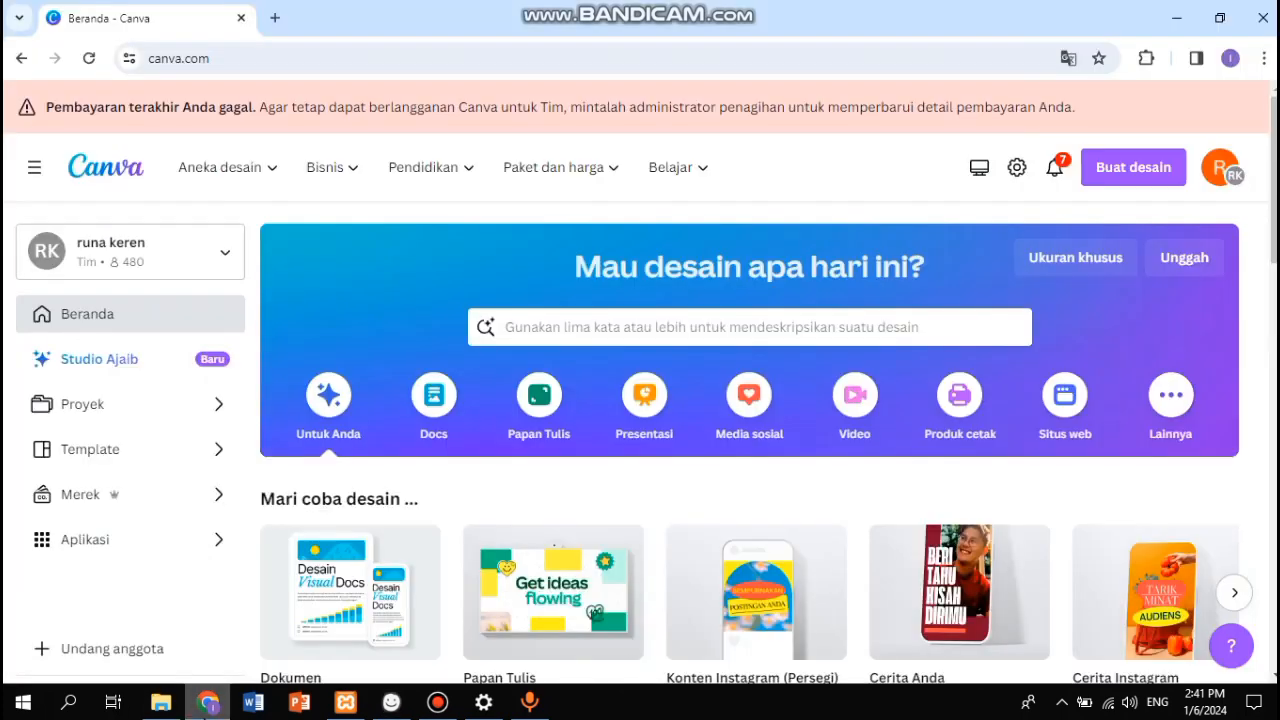
click(207, 703)
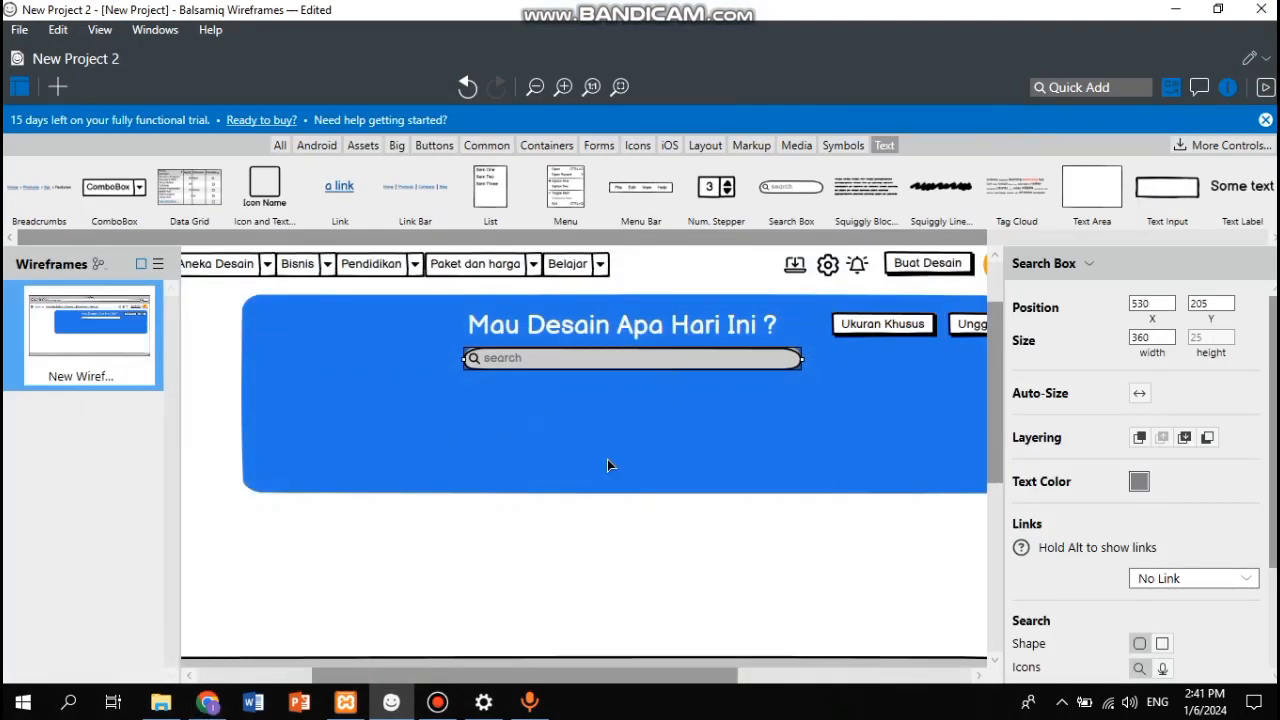
click(605, 505)
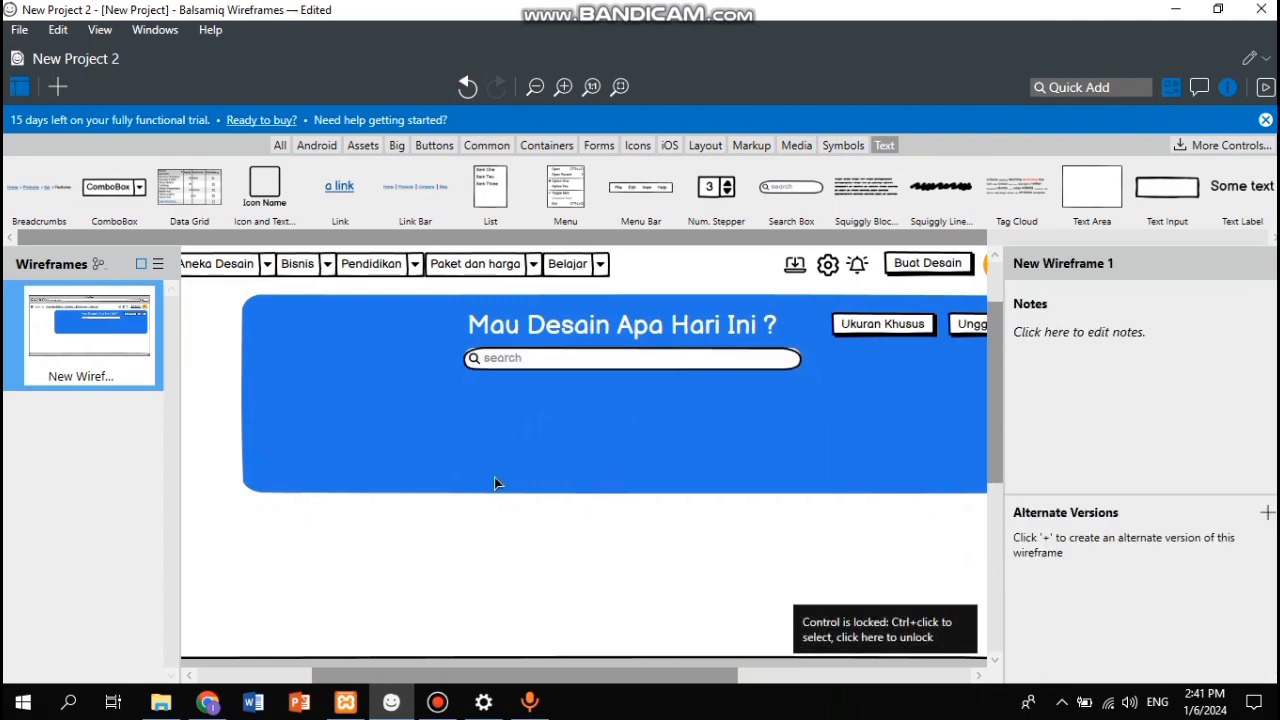
click(203, 706)
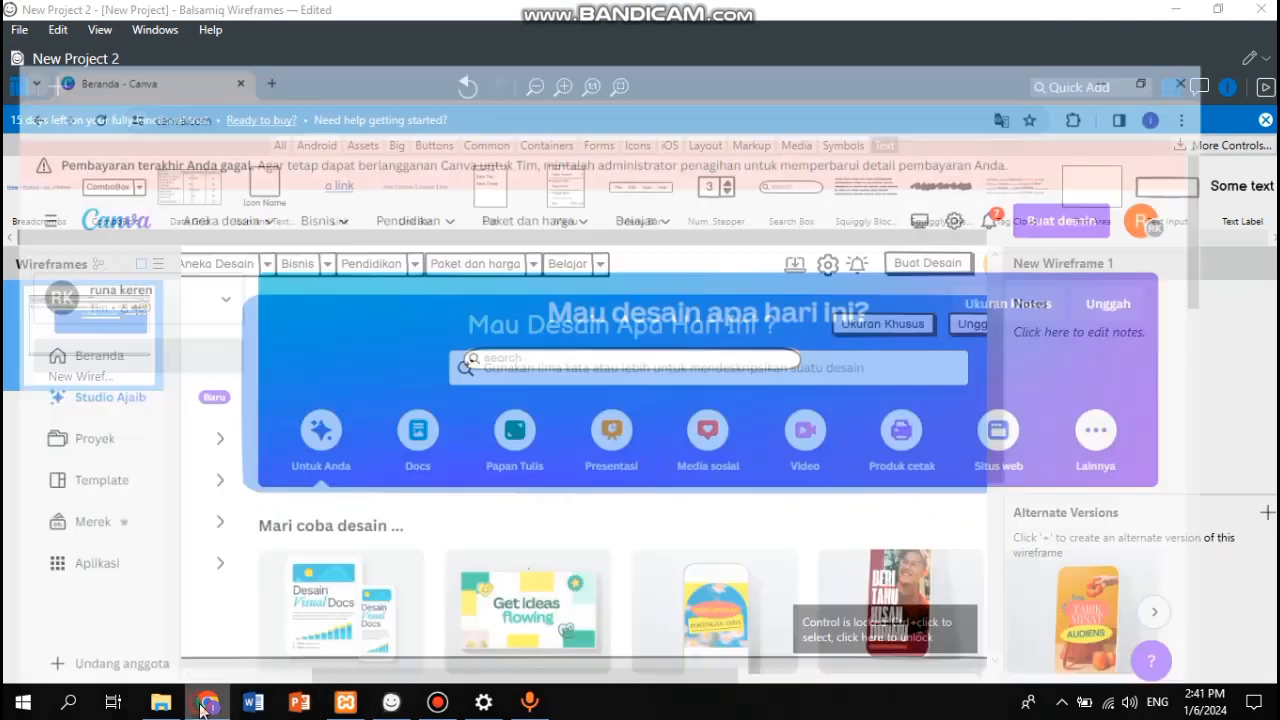
click(207, 703)
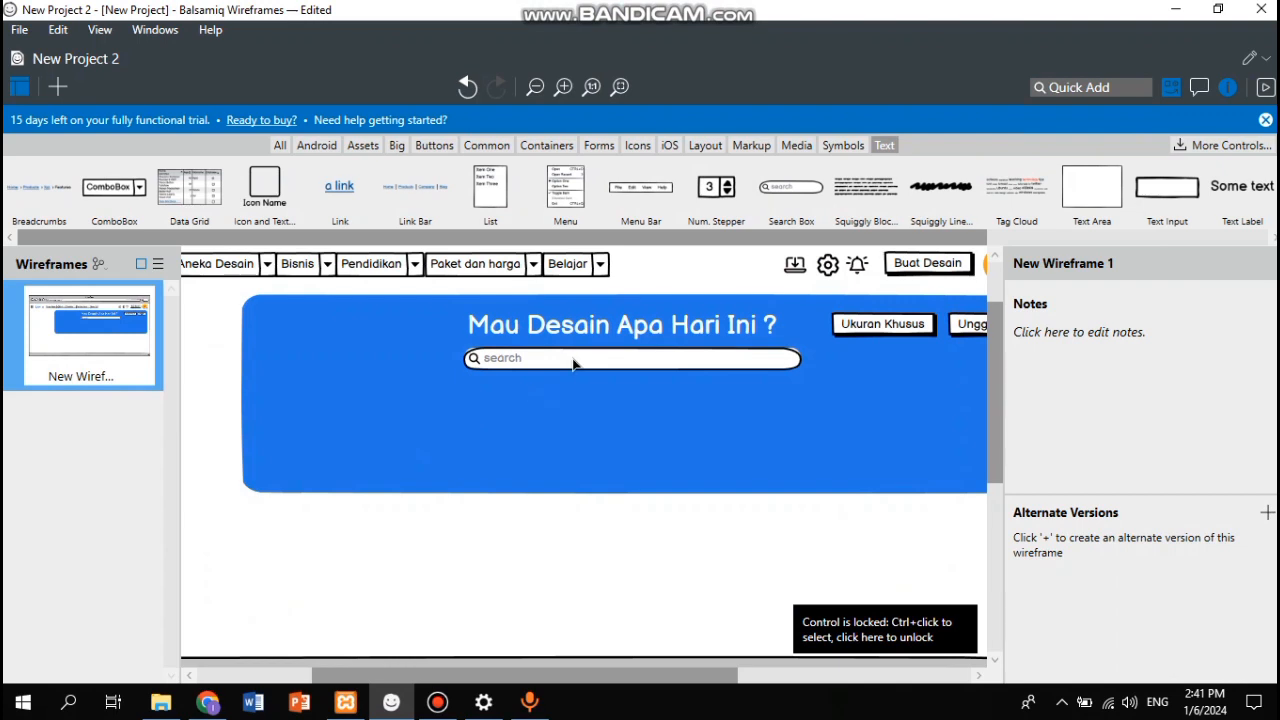
Step: Move the search box down slightly to about Y 211 and check the Canva banner in Chrome again
ctrl+click(573, 361)
drag(573, 361, 576, 376)
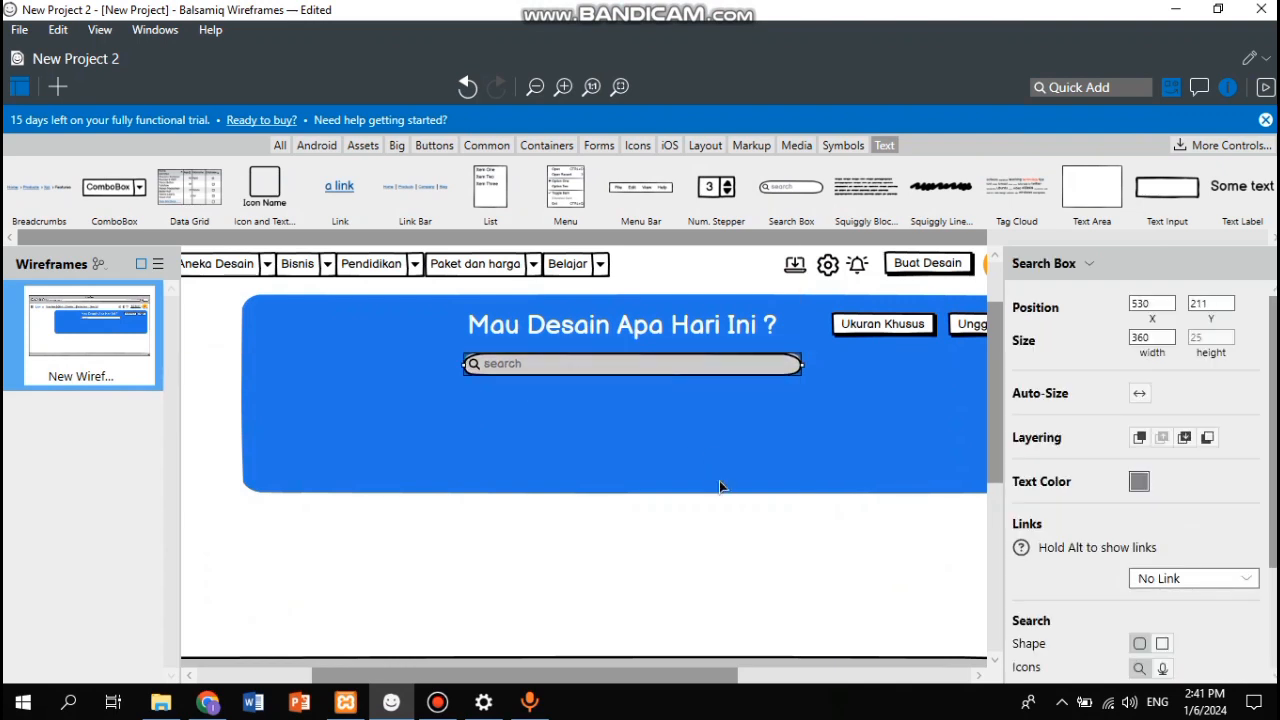
click(720, 484)
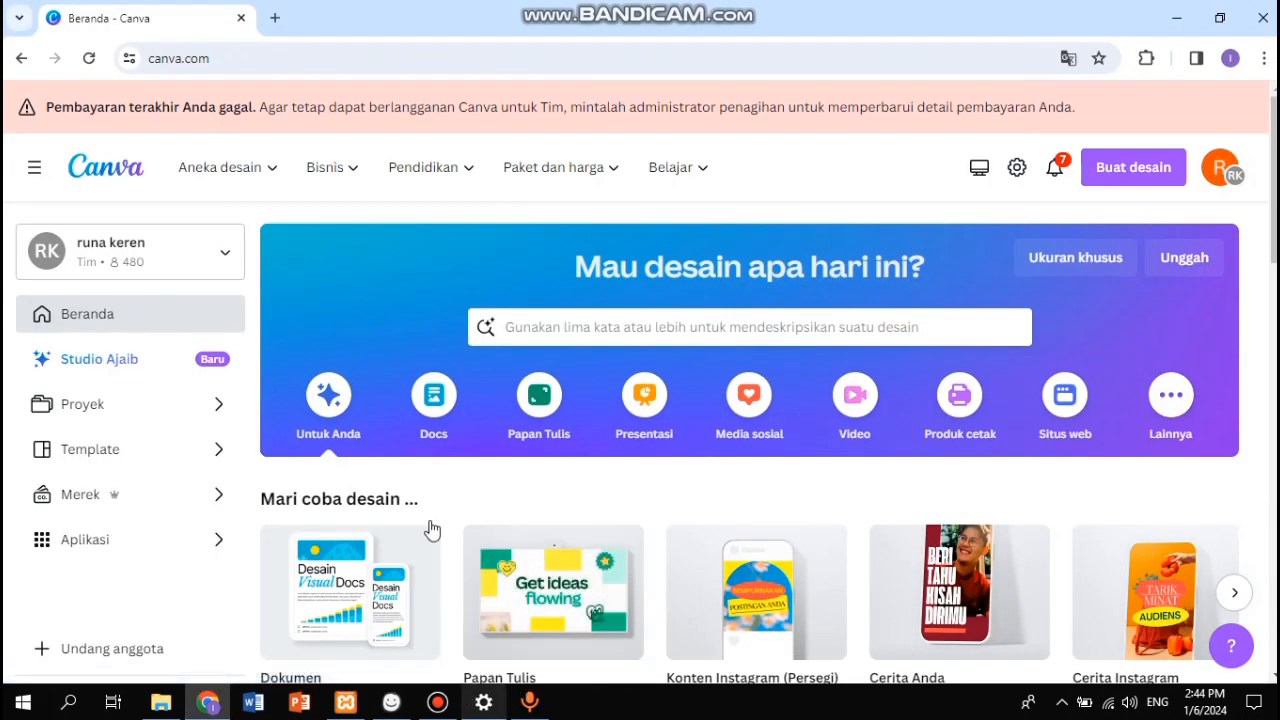
click(388, 708)
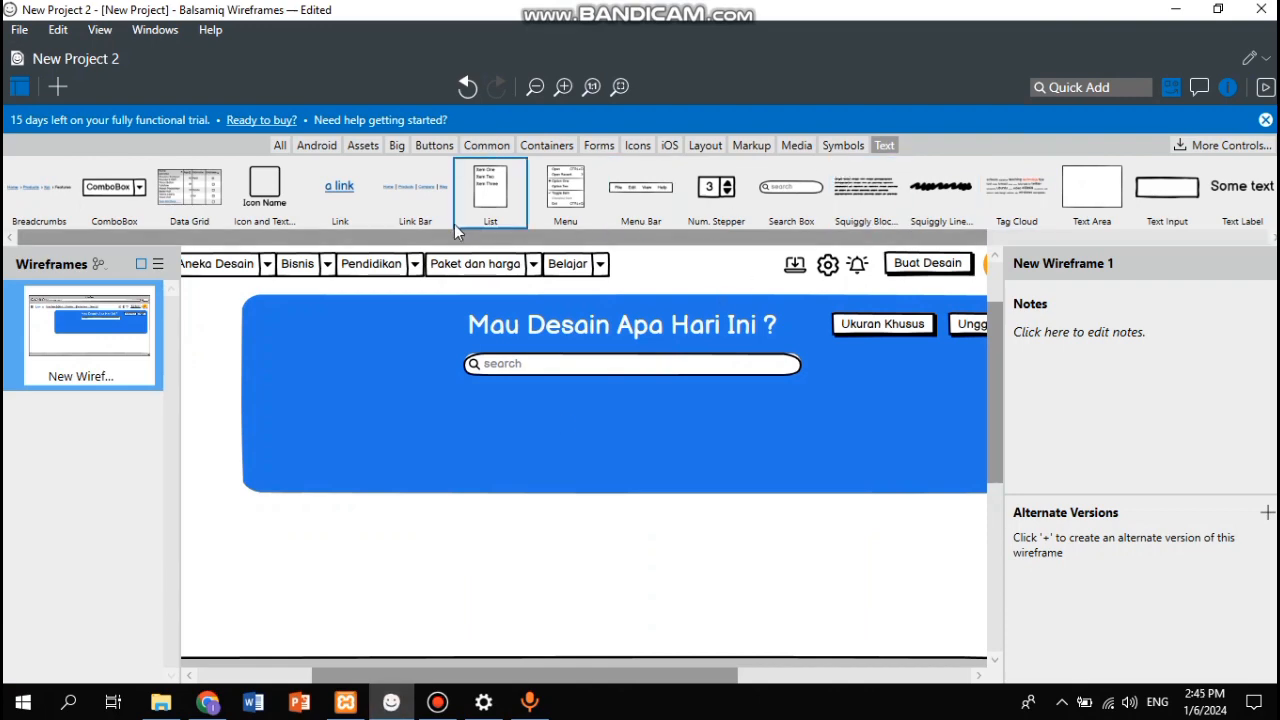
Step: Check the round icons in the Canva banner in Chrome, and add a circle Shape control to the wireframe's banner at about X 330, Y 265
click(208, 705)
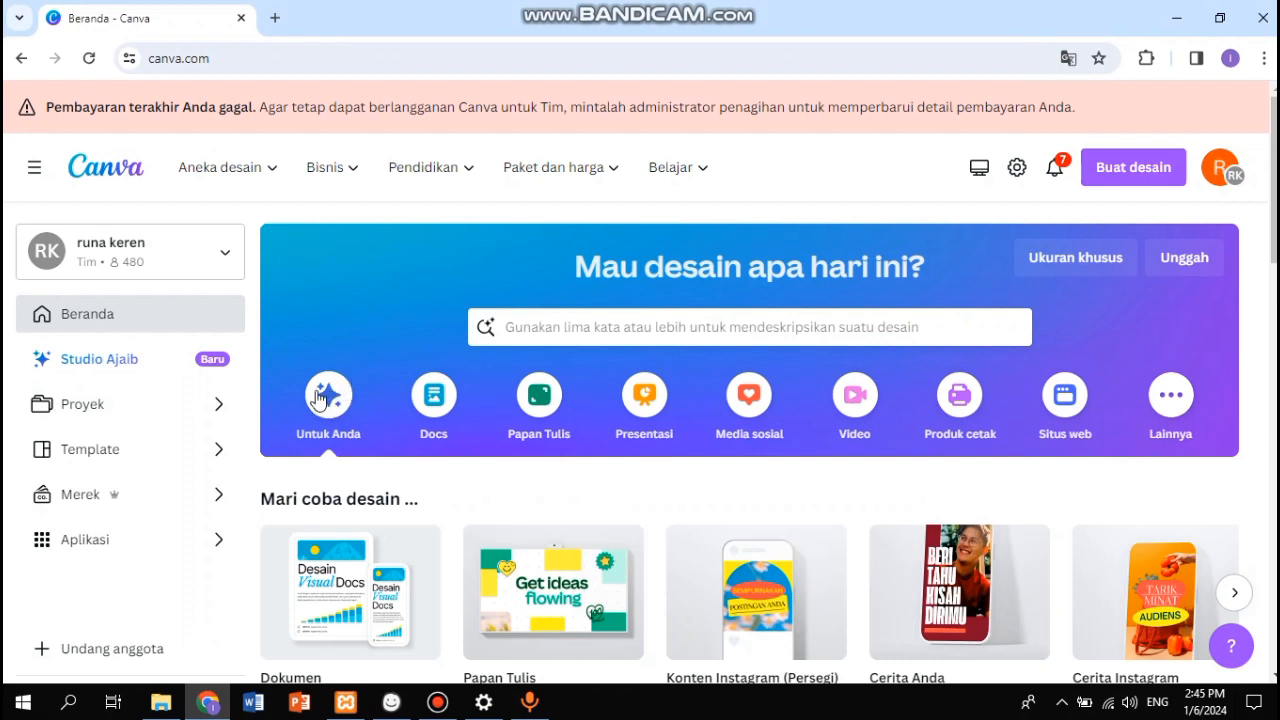
click(387, 706)
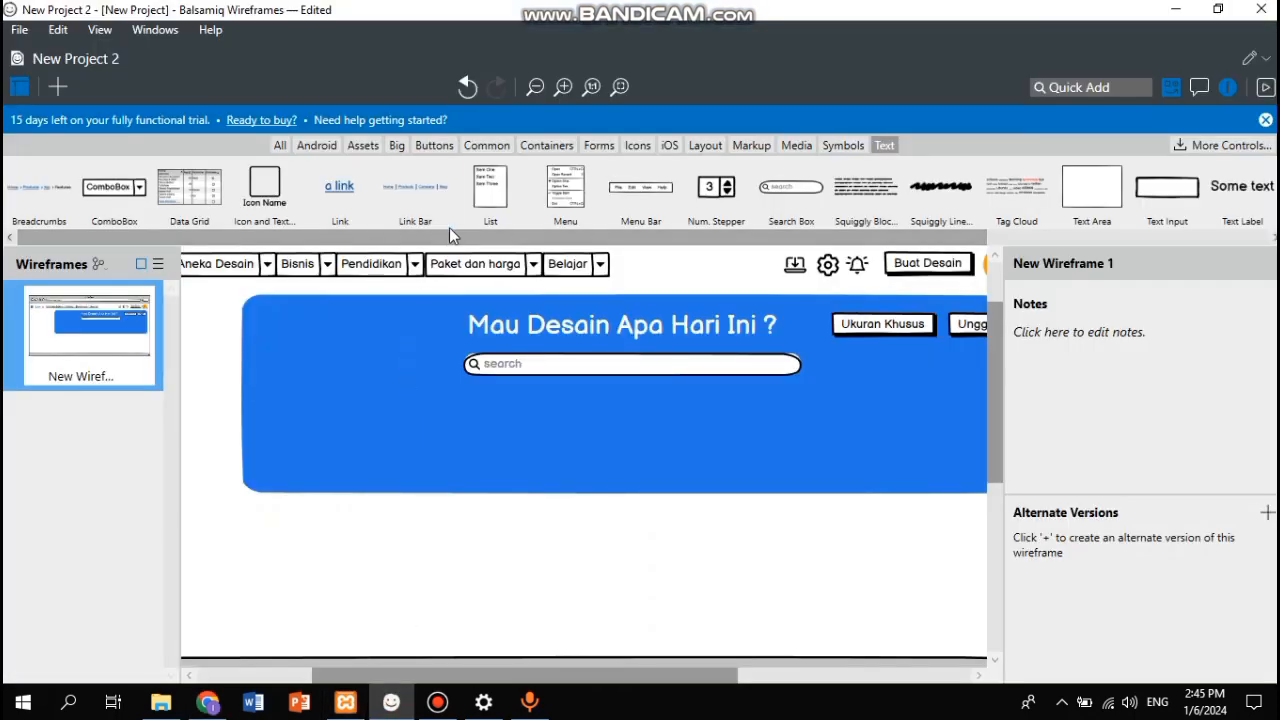
click(490, 146)
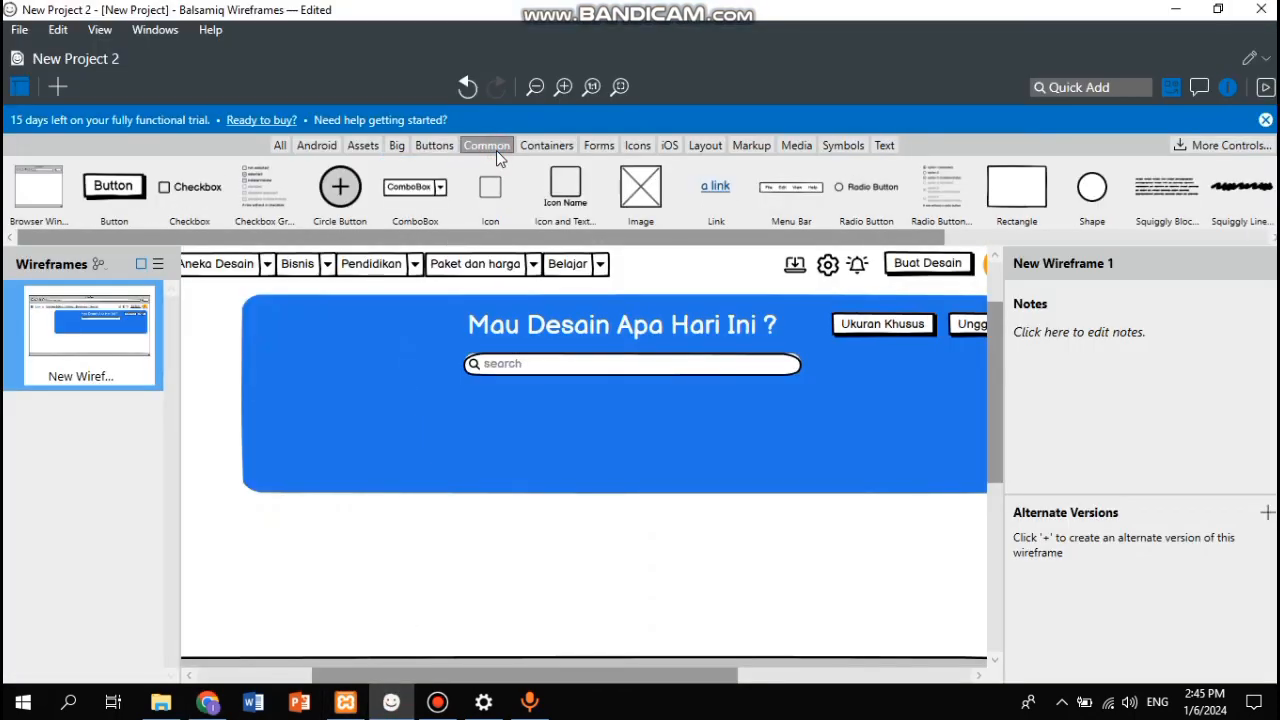
drag(1105, 190, 289, 419)
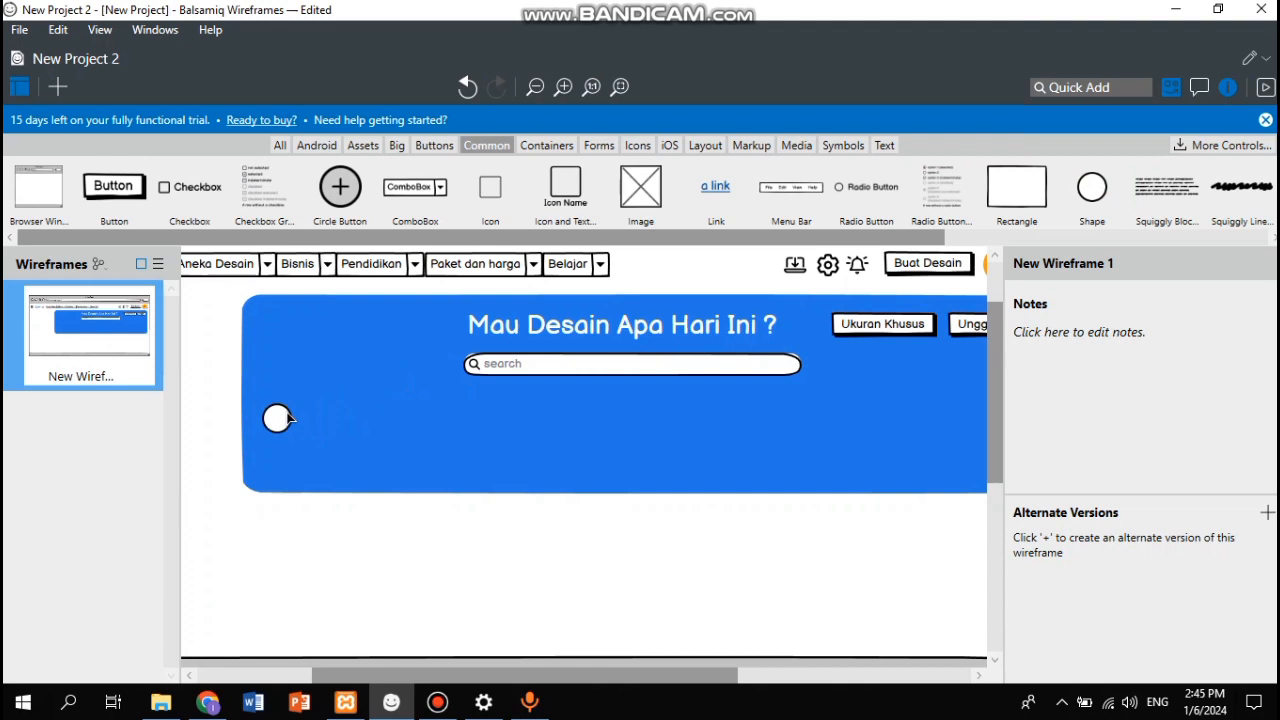
click(319, 364)
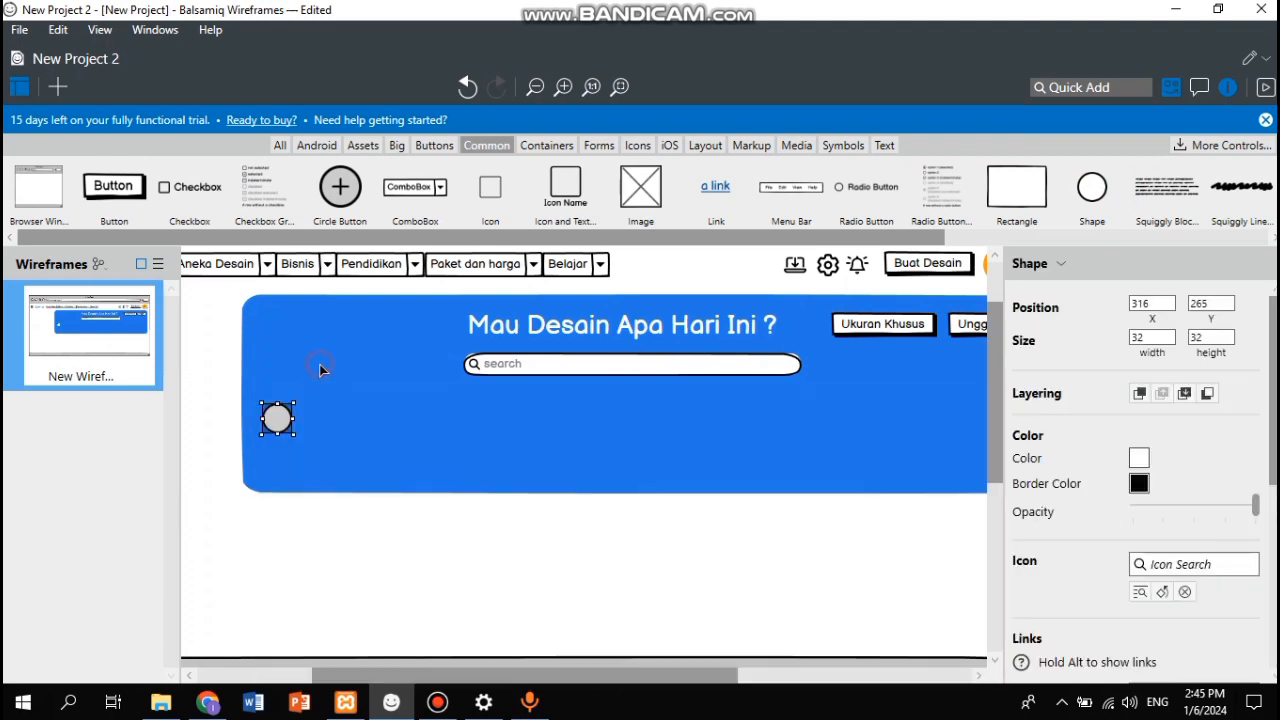
click(283, 421)
drag(274, 417, 310, 427)
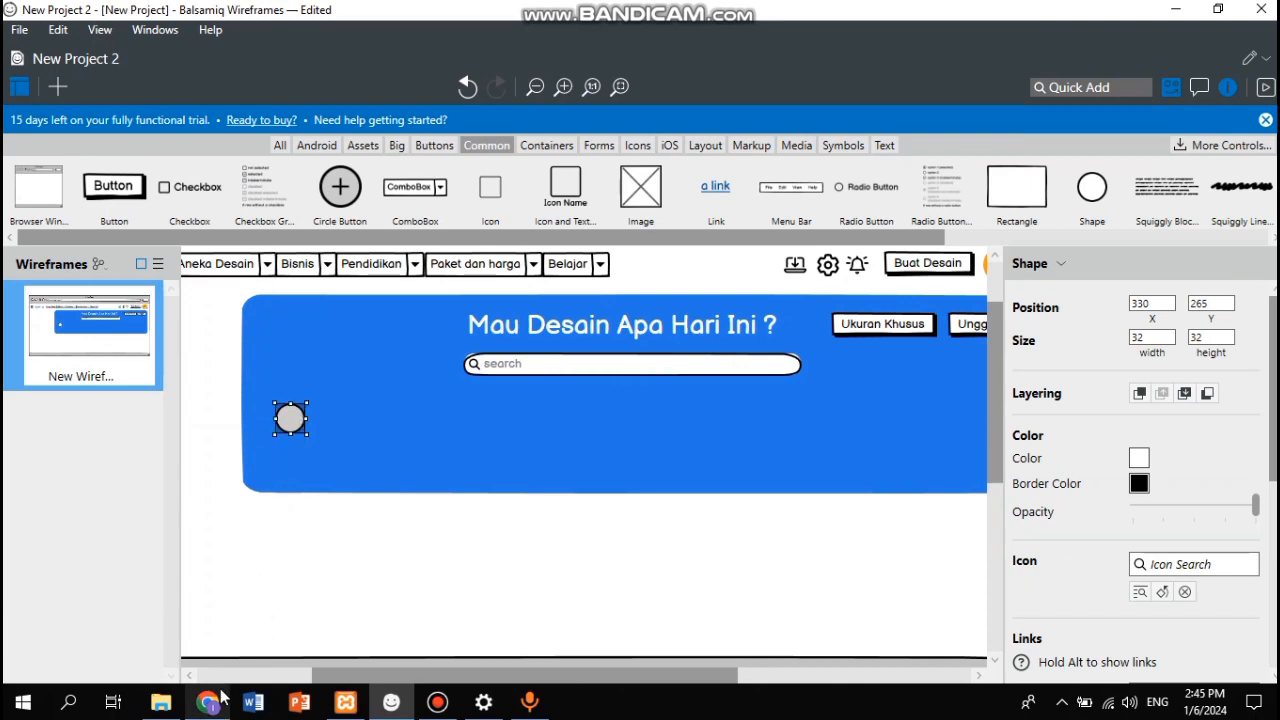
Step: Glance at the Canva page in Chrome and set the circle's border color to white
click(208, 702)
click(220, 700)
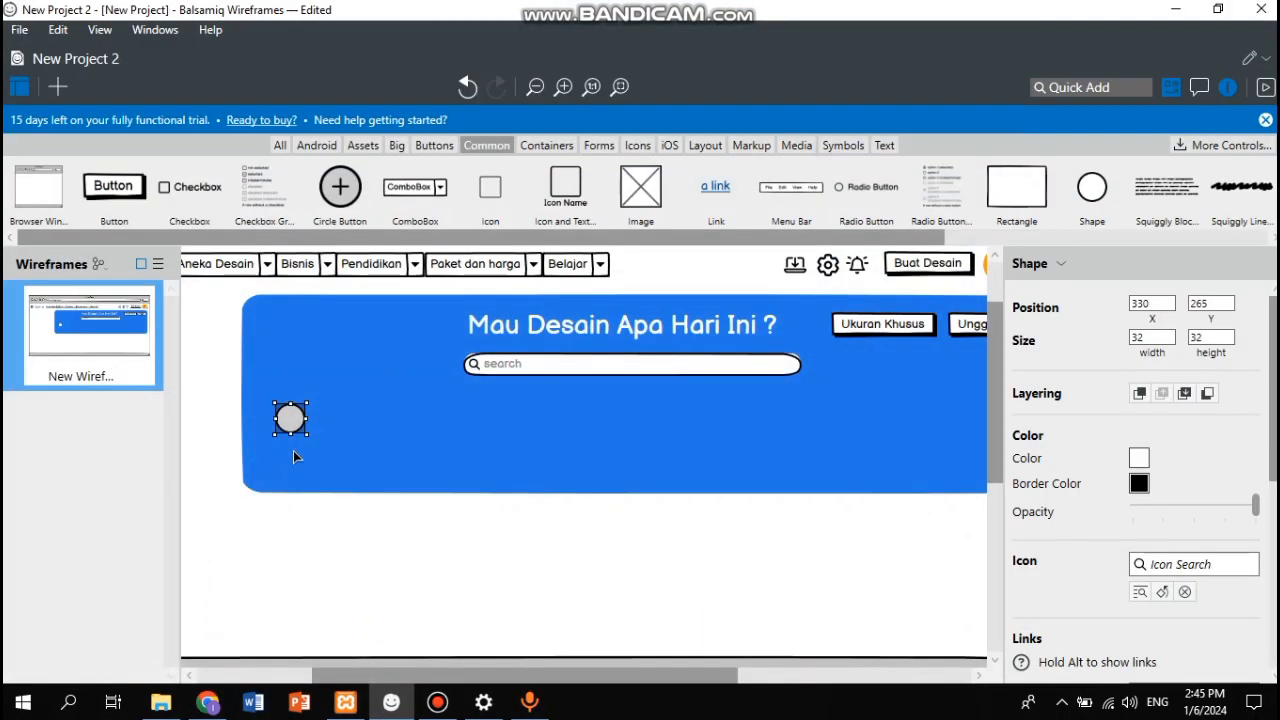
click(1139, 484)
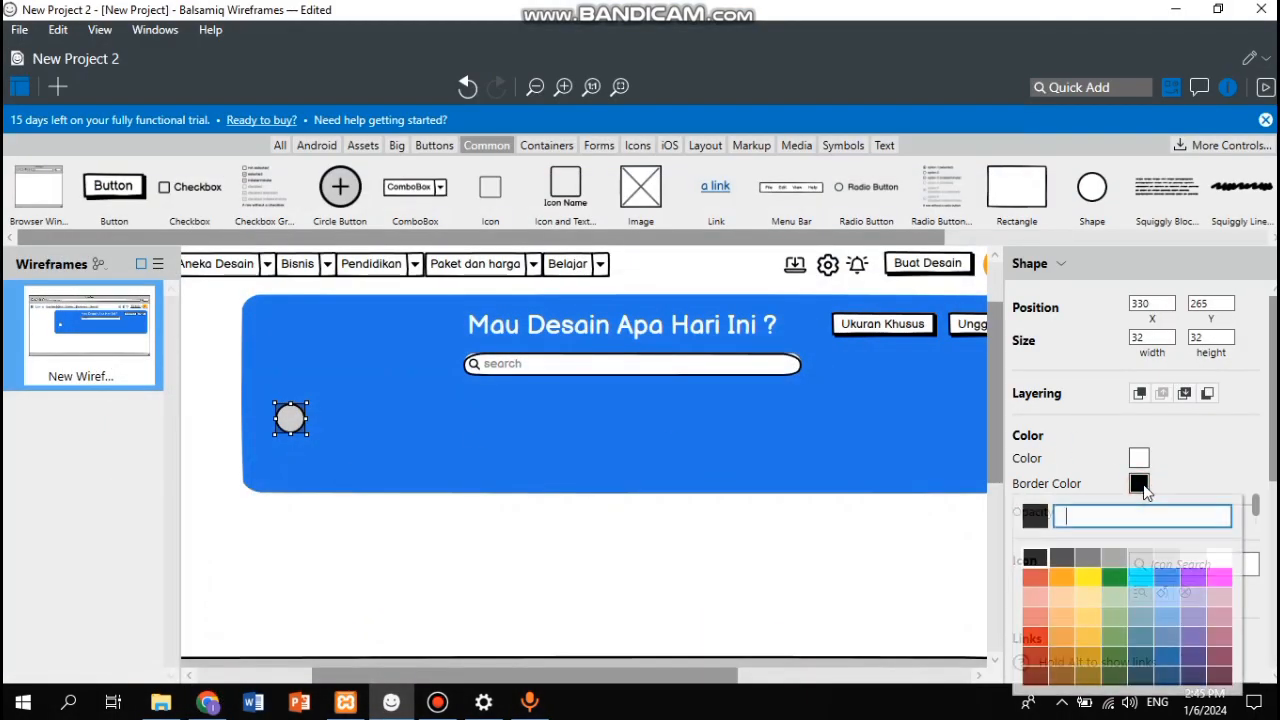
click(1220, 558)
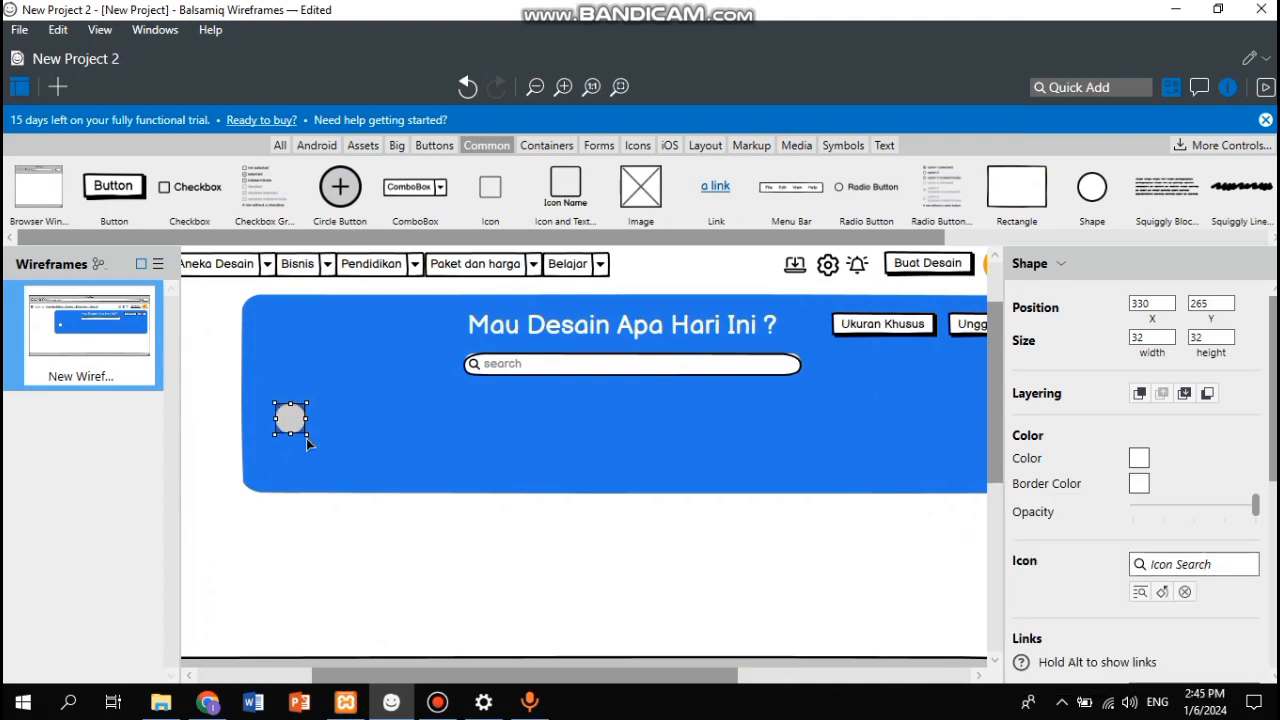
Step: Enlarge the white circle to about 48 by 50, comparing it with Canva's icons in Chrome, and move it up to about Y 252
drag(309, 435, 332, 458)
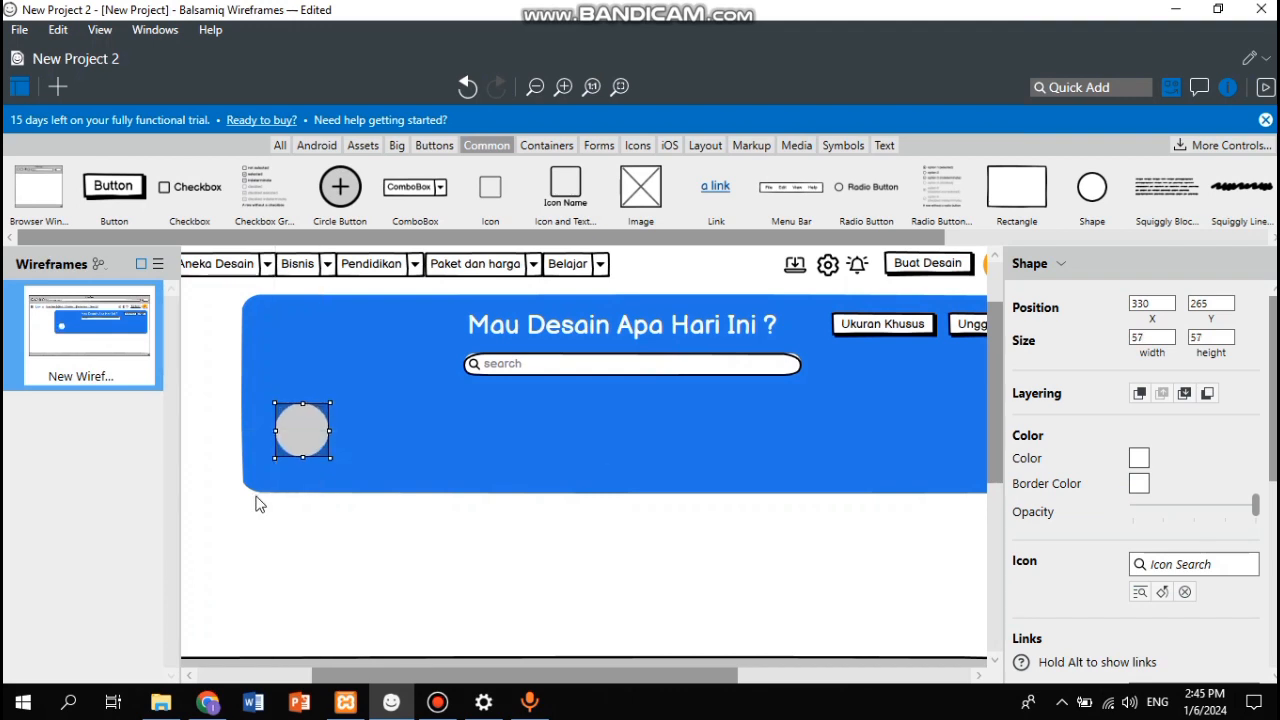
click(256, 502)
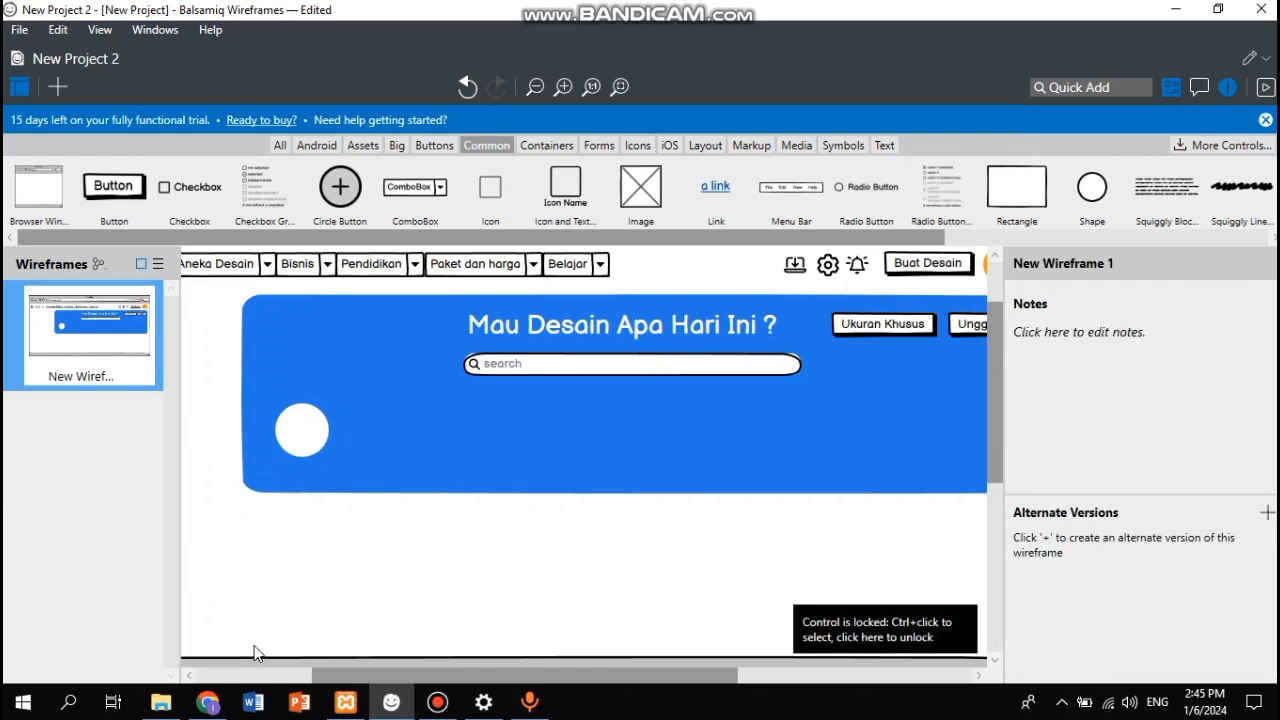
click(209, 703)
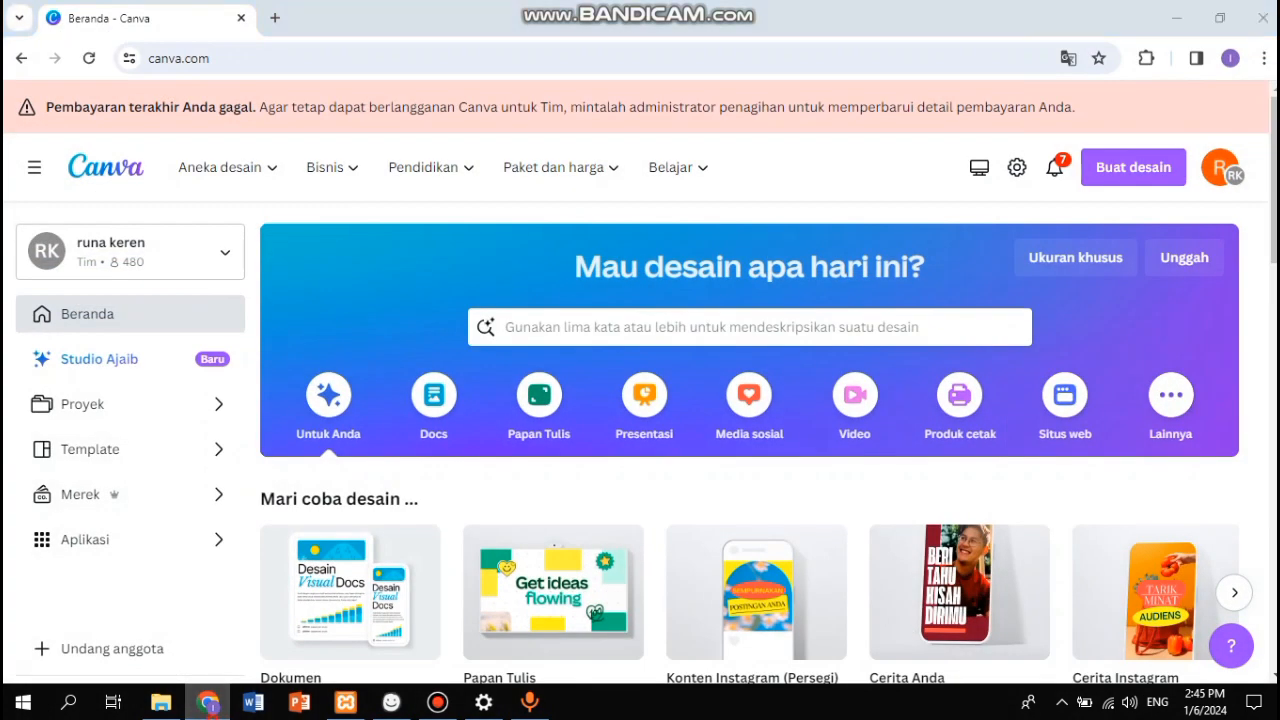
click(211, 706)
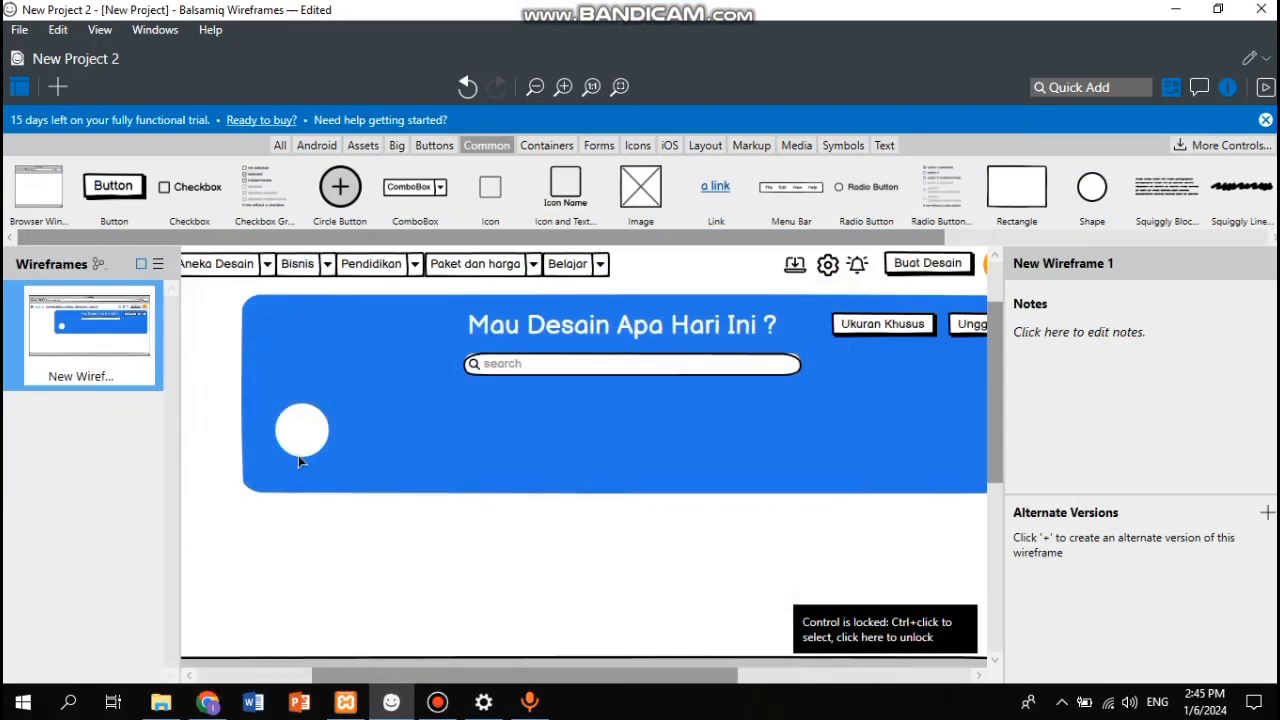
click(307, 428)
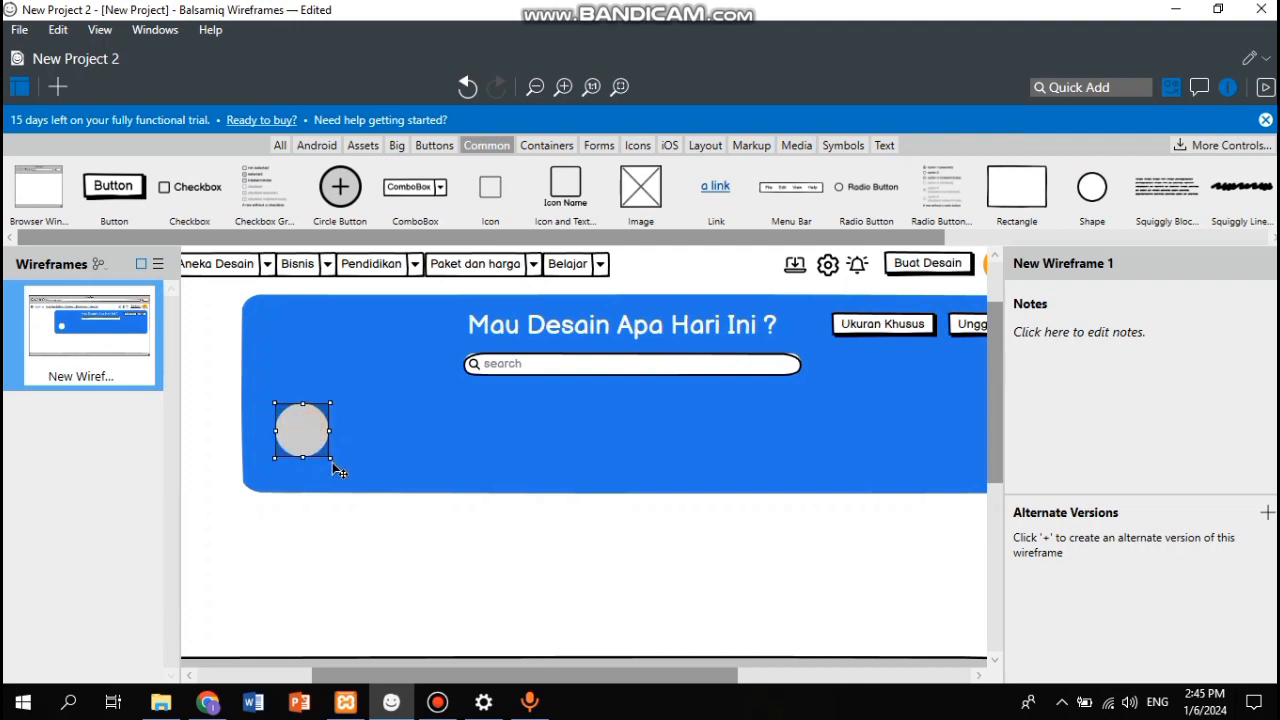
drag(332, 459, 324, 451)
click(316, 538)
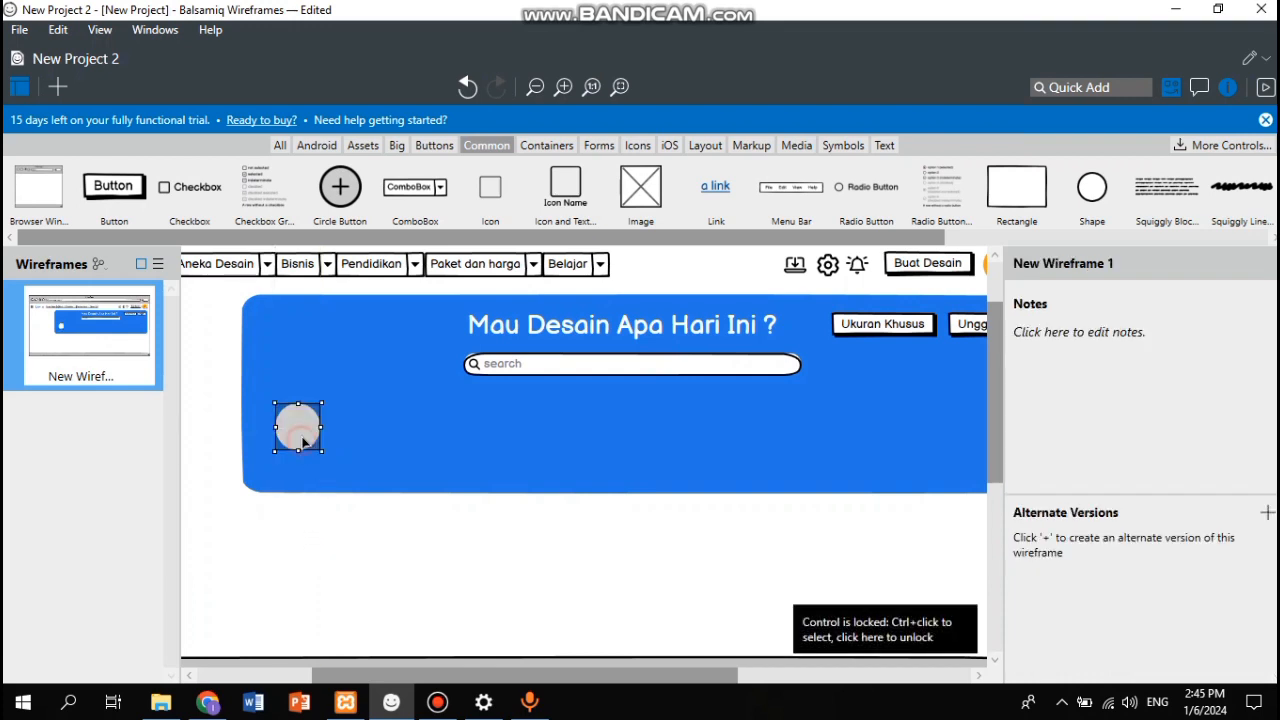
mouse_move(303, 429)
mouse_down()
mouse_move(303, 408)
mouse_move(307, 431)
mouse_up()
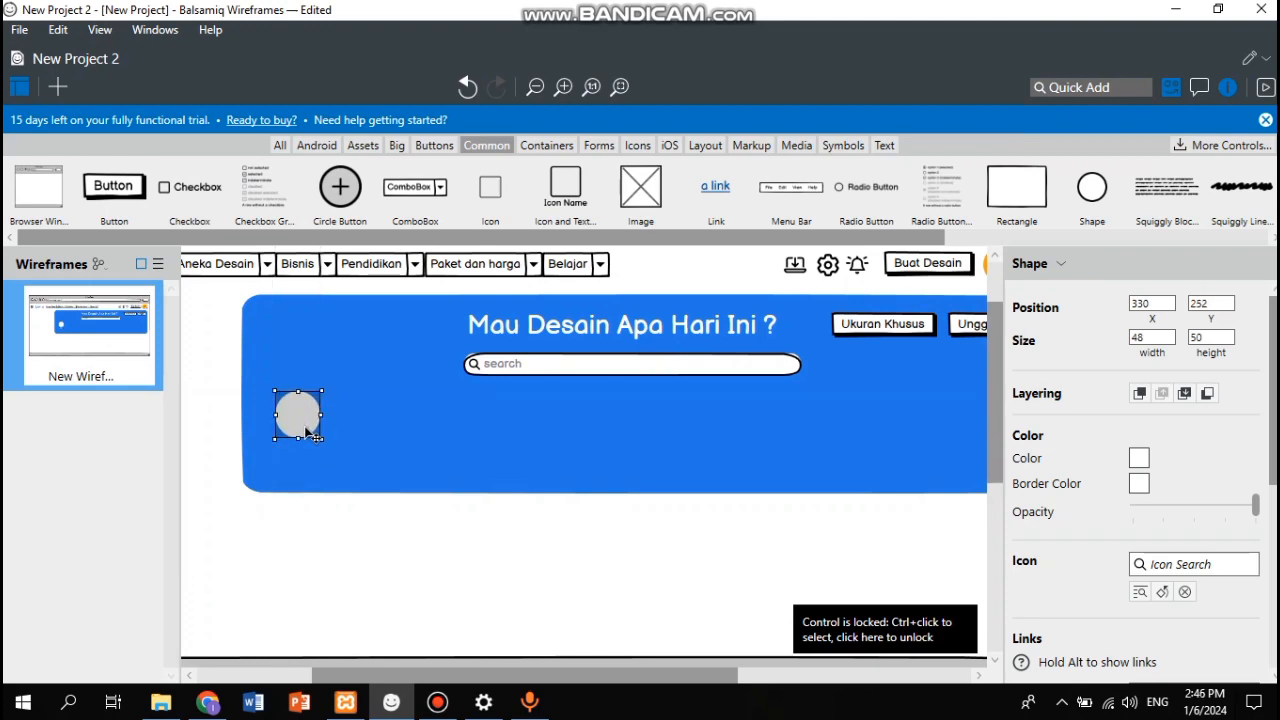
Step: Check Canva's icon row in Chrome and try duplicating the white circle into an evenly spaced row of three at Y 252
click(208, 703)
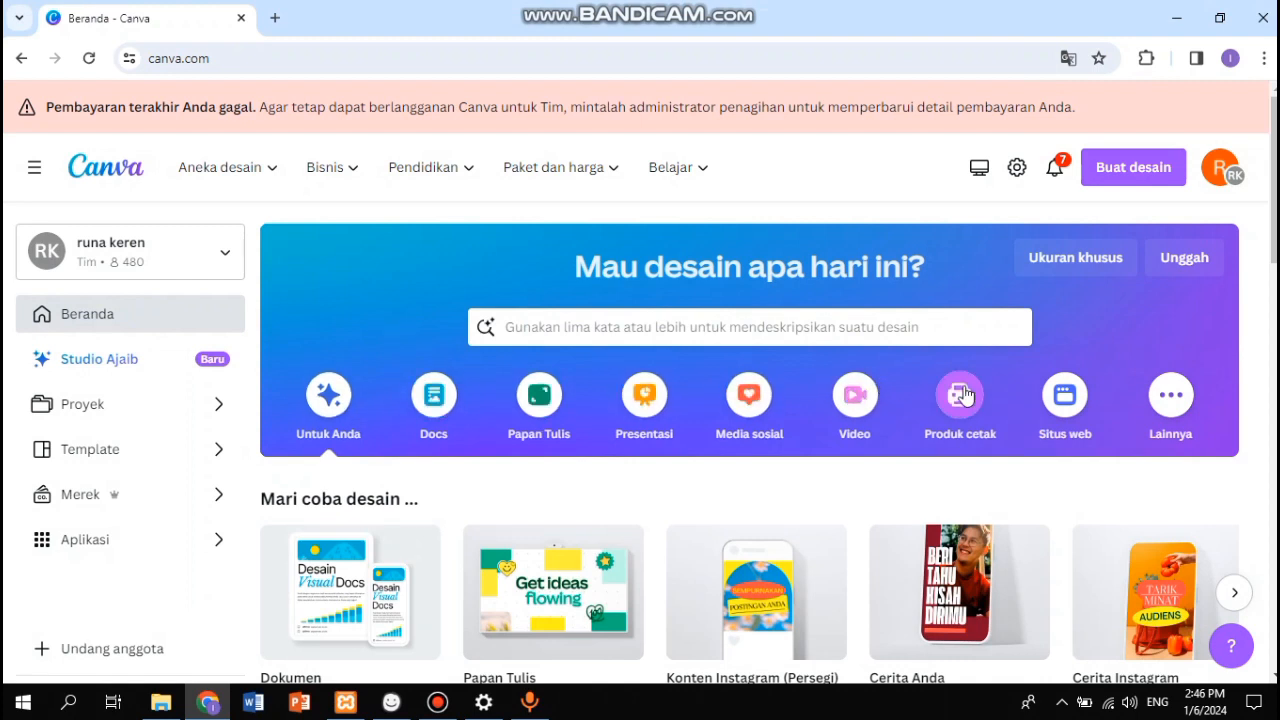
click(396, 704)
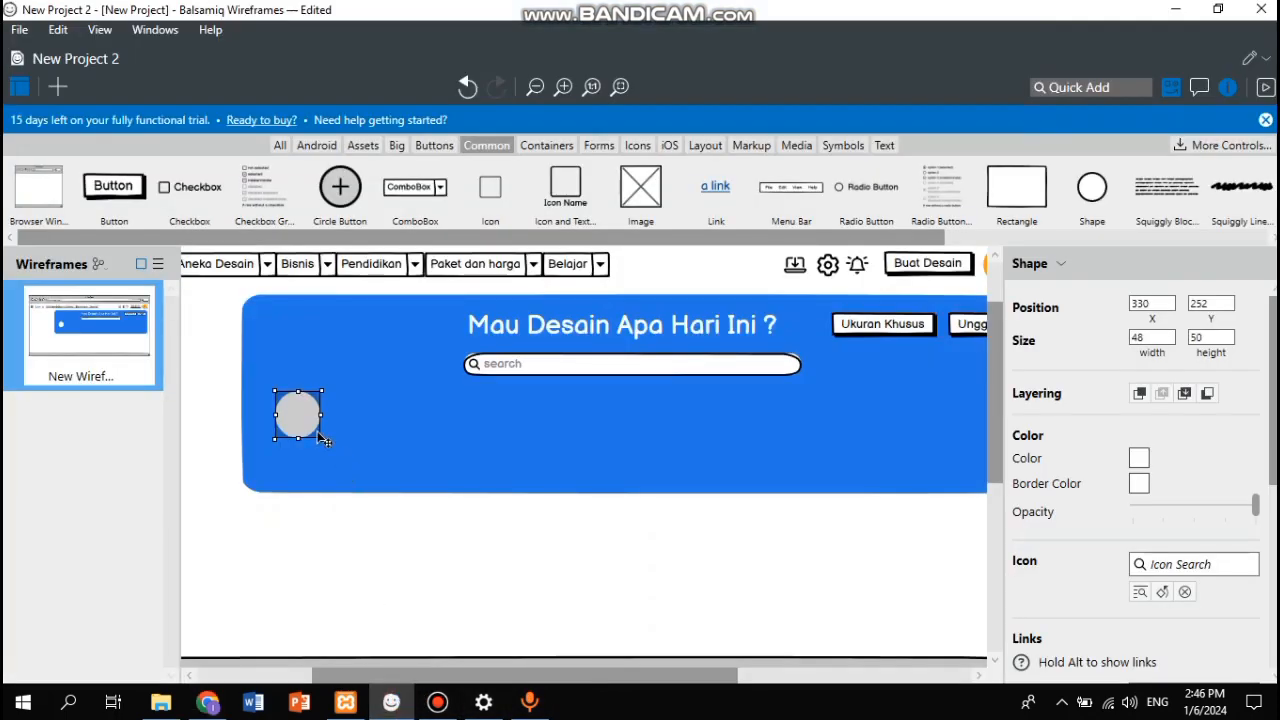
drag(319, 435, 321, 437)
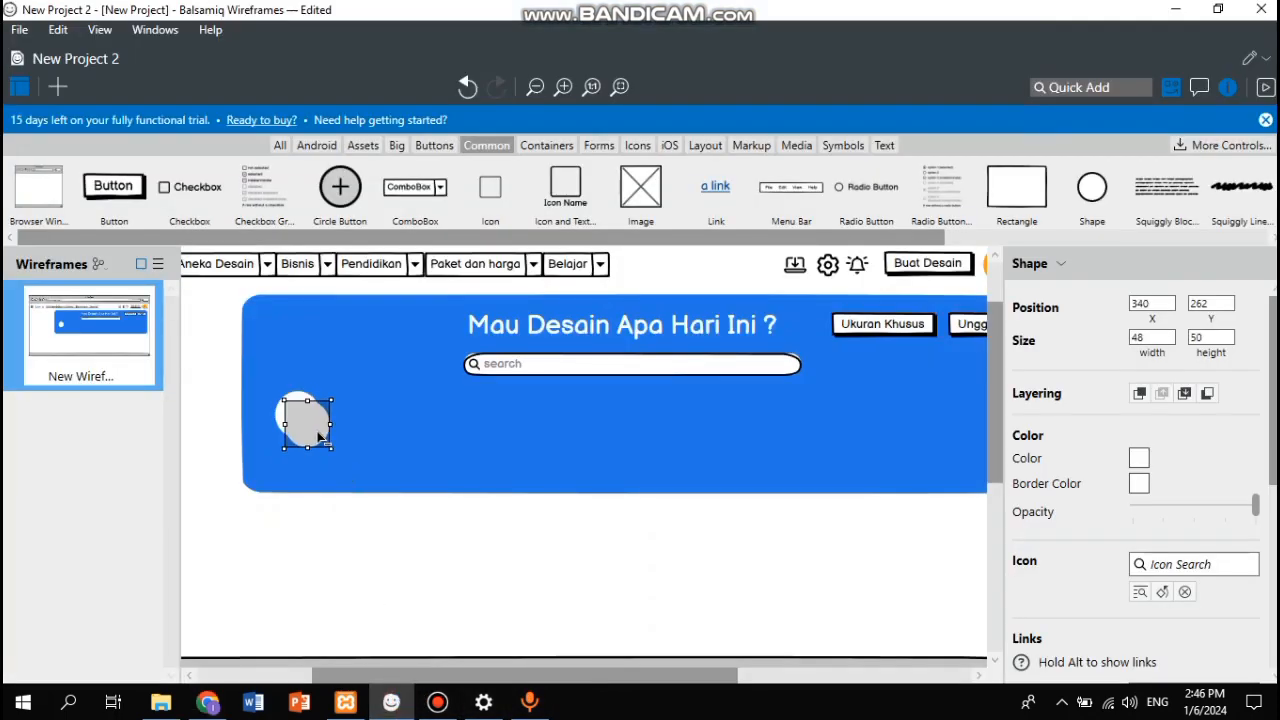
key(shift+Down)
key(shift+Right)
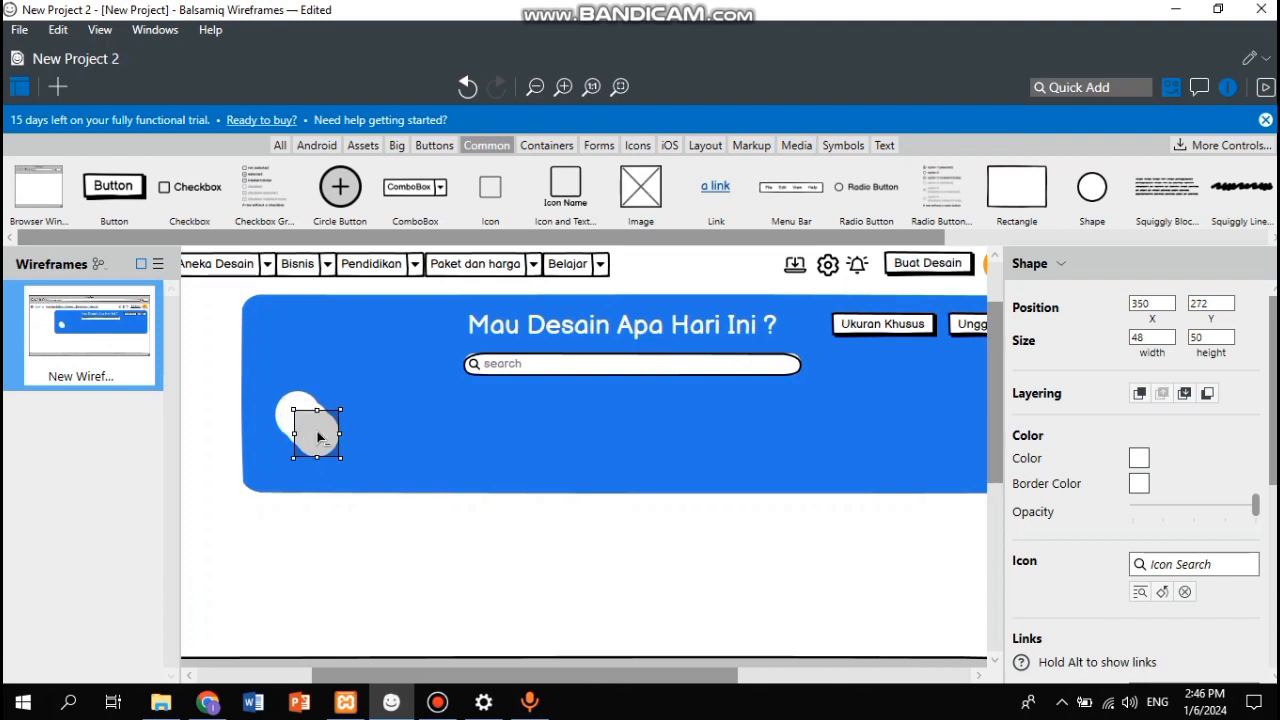
key(shift+Down)
key(shift+Right)
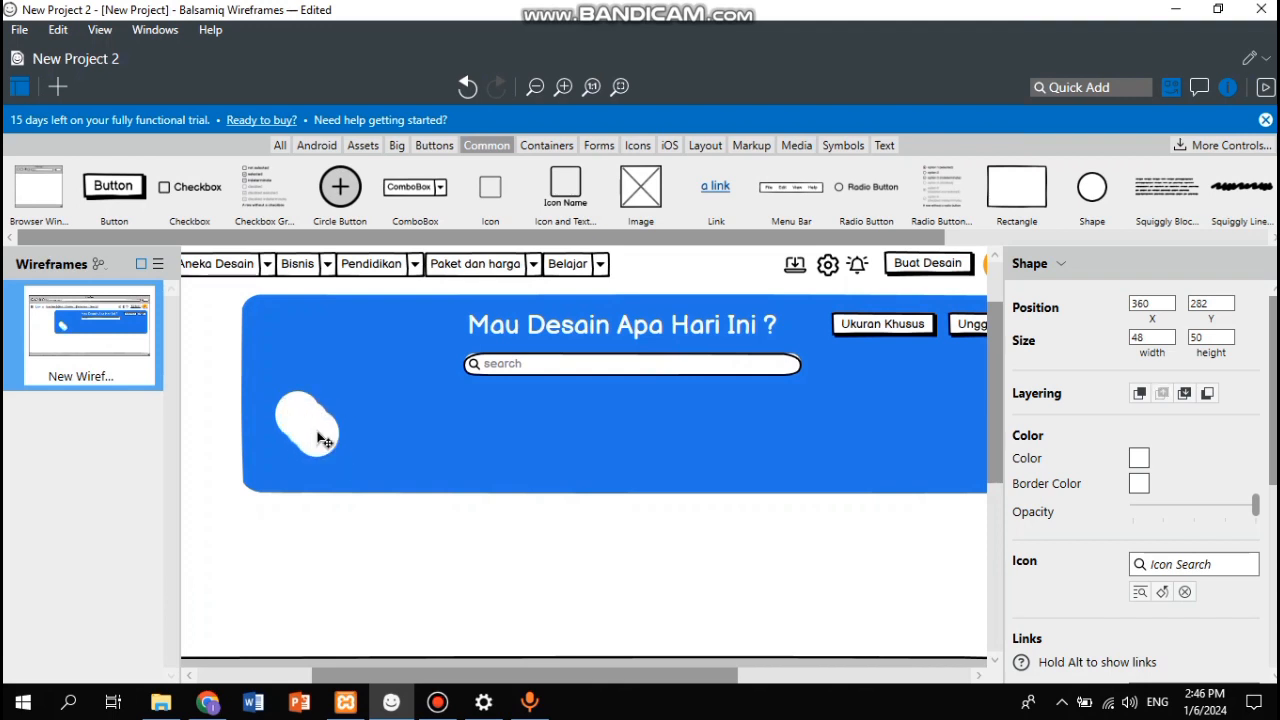
click(314, 432)
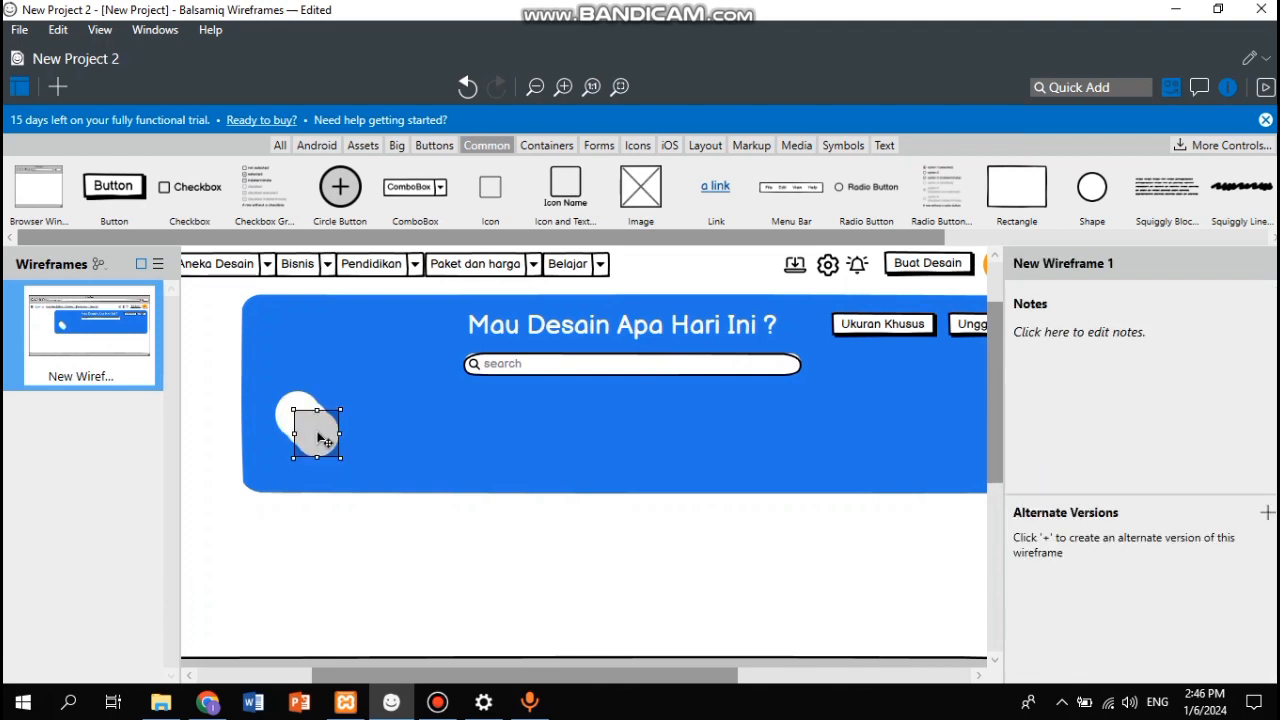
drag(357, 431, 420, 440)
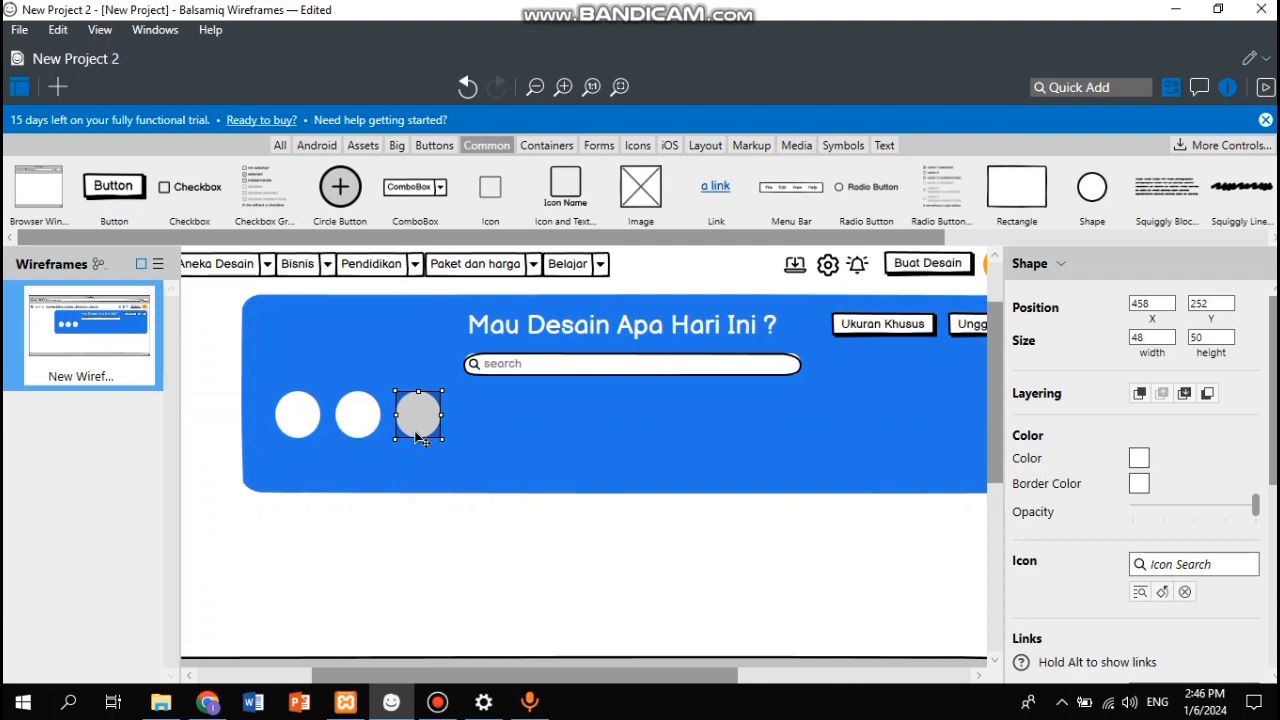
Step: Delete the two duplicated circles, keeping only the first one in the banner
key(Delete)
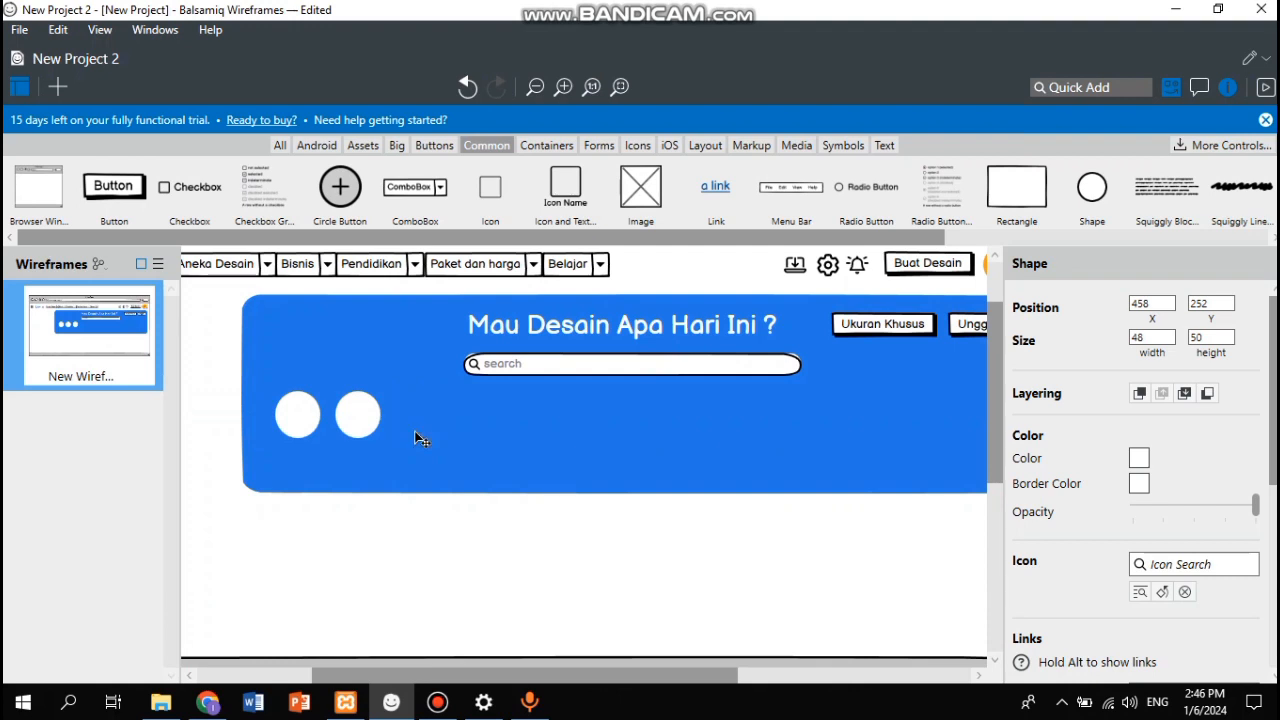
key(ctrl+z)
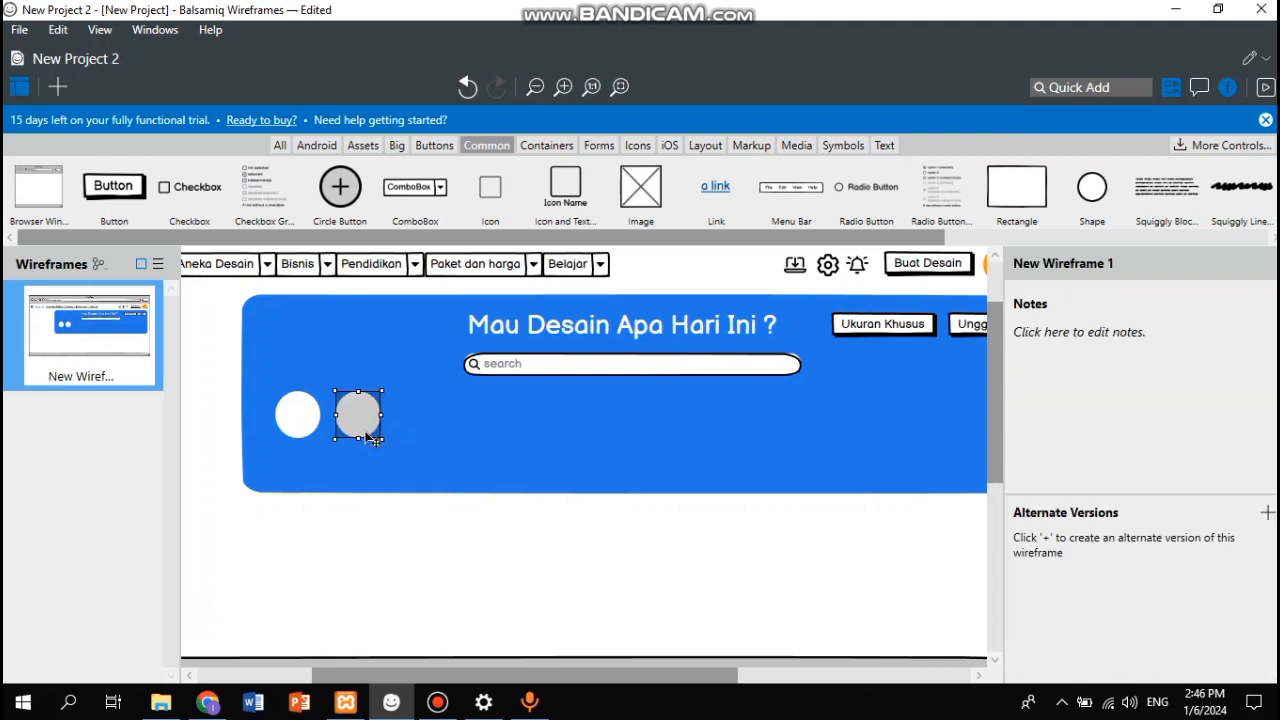
key(Delete)
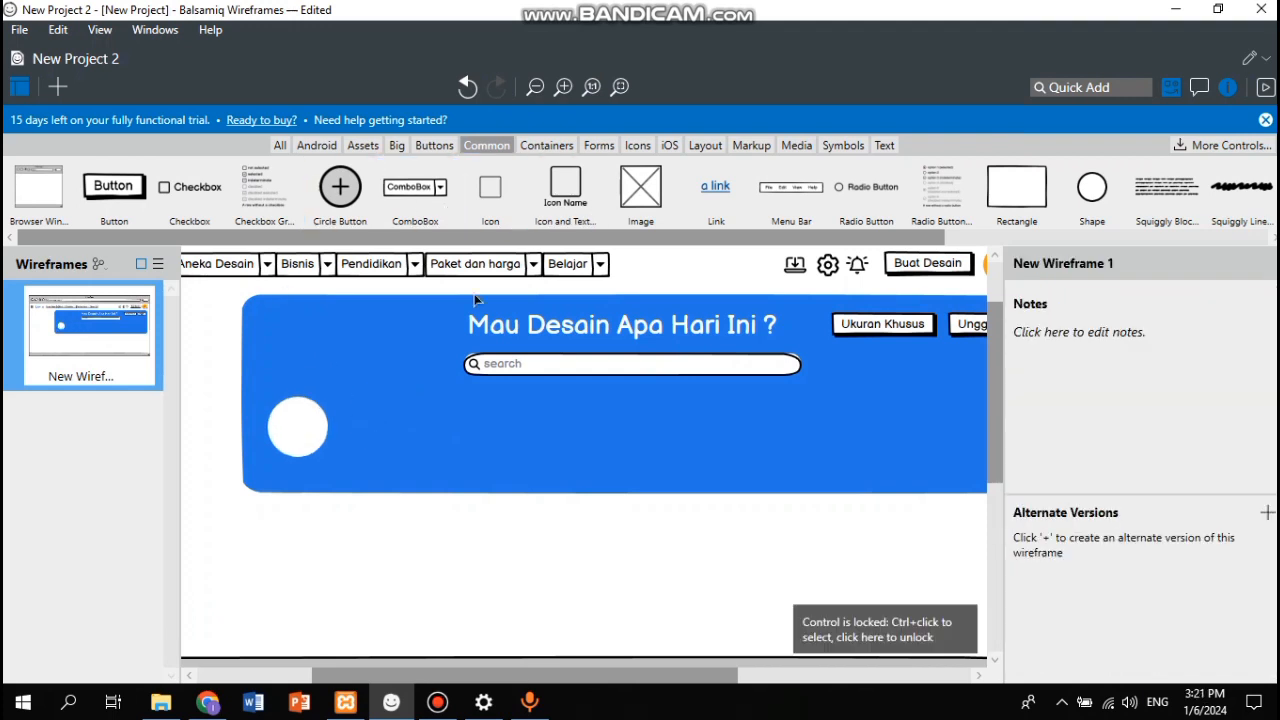
Step: Place an Icon control on the white circle and assign it the Sparkles Regular icon, searching the icon library for "star" after checking Canva in Chrome
drag(481, 211, 288, 446)
click(292, 438)
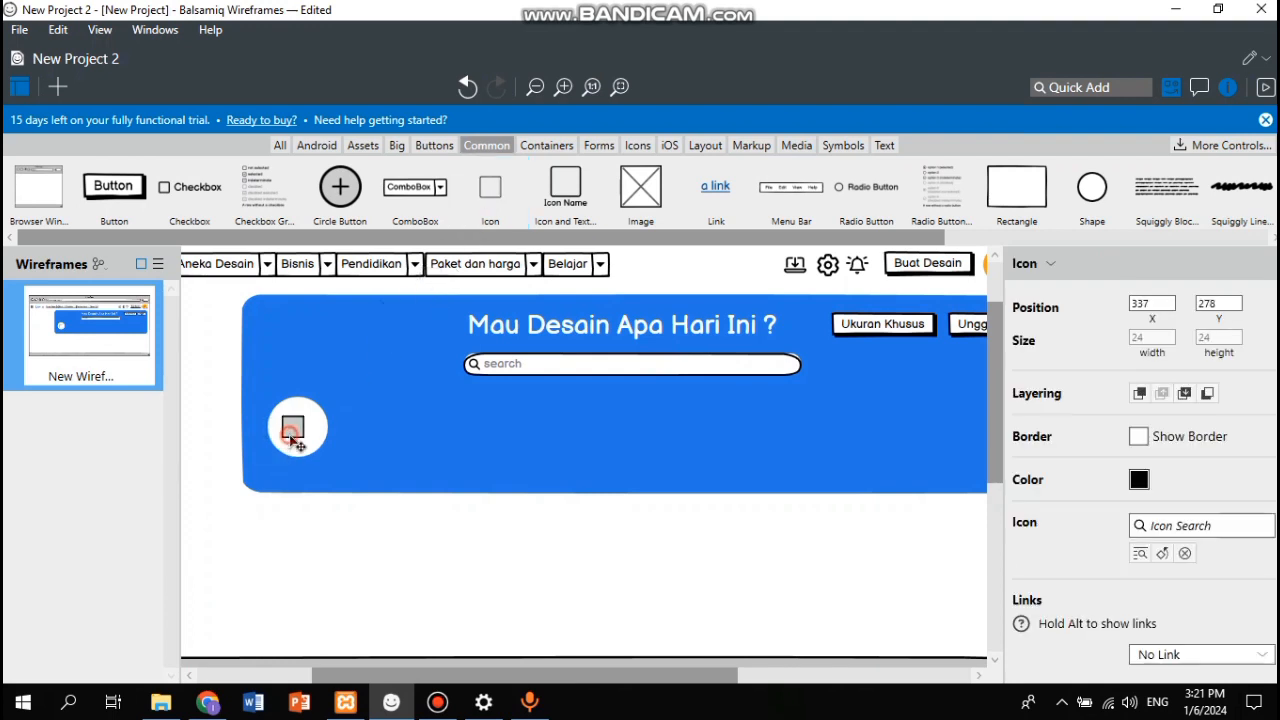
double_click(292, 432)
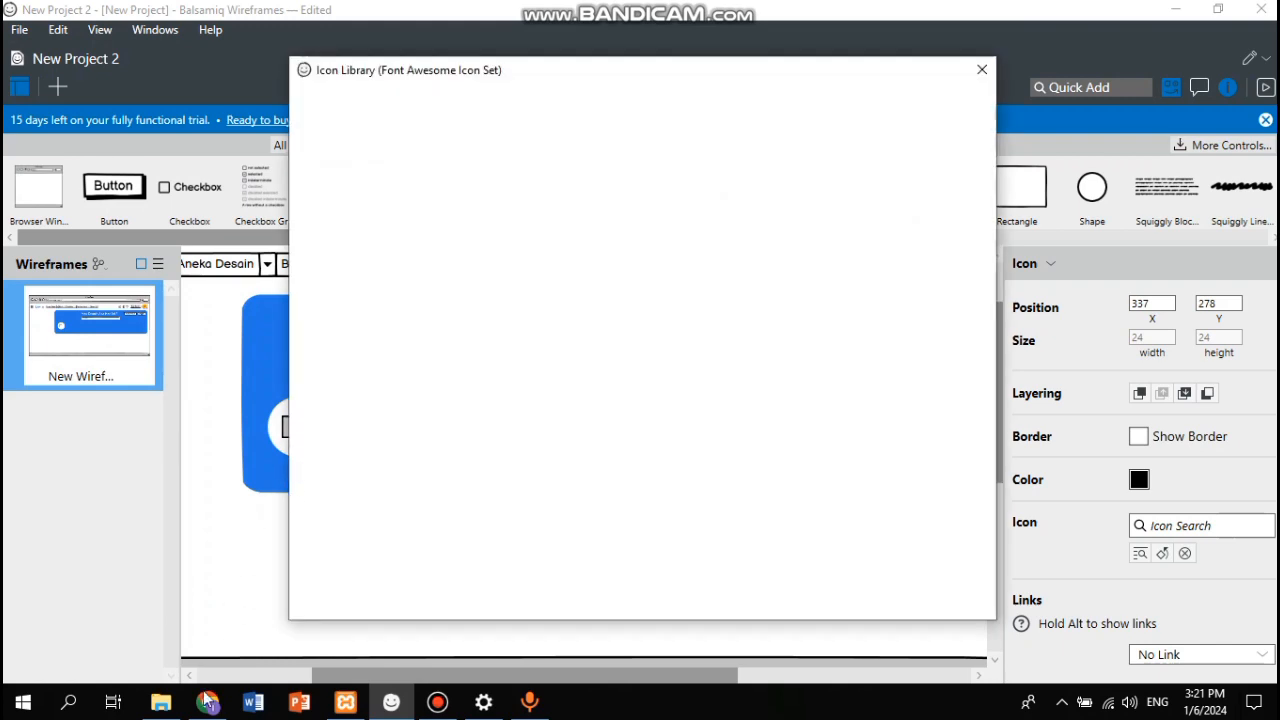
click(206, 704)
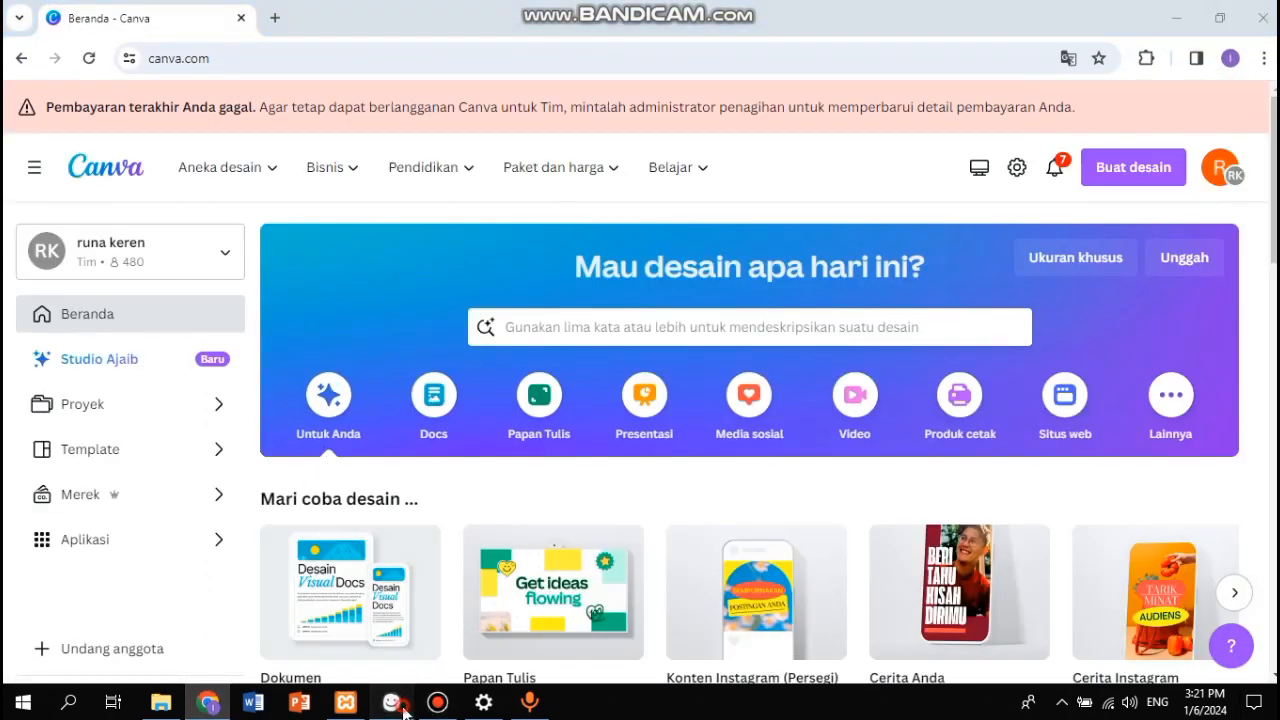
click(345, 704)
text(star)
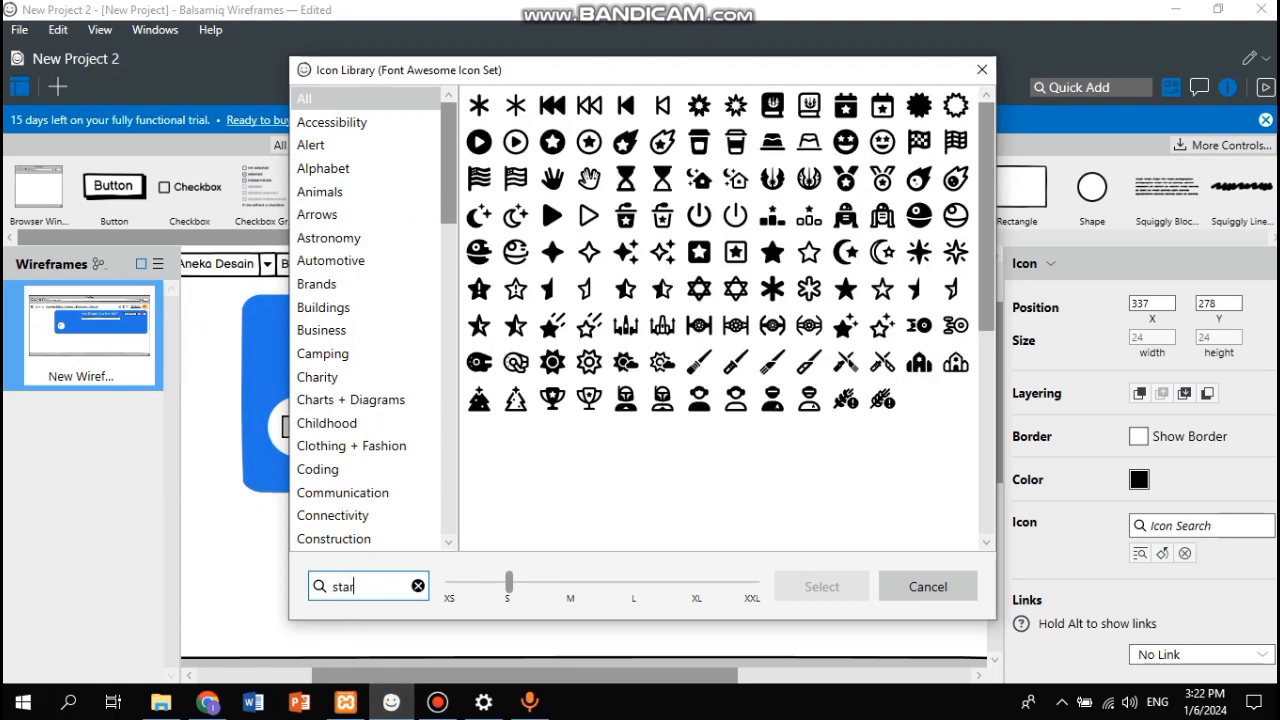
click(660, 252)
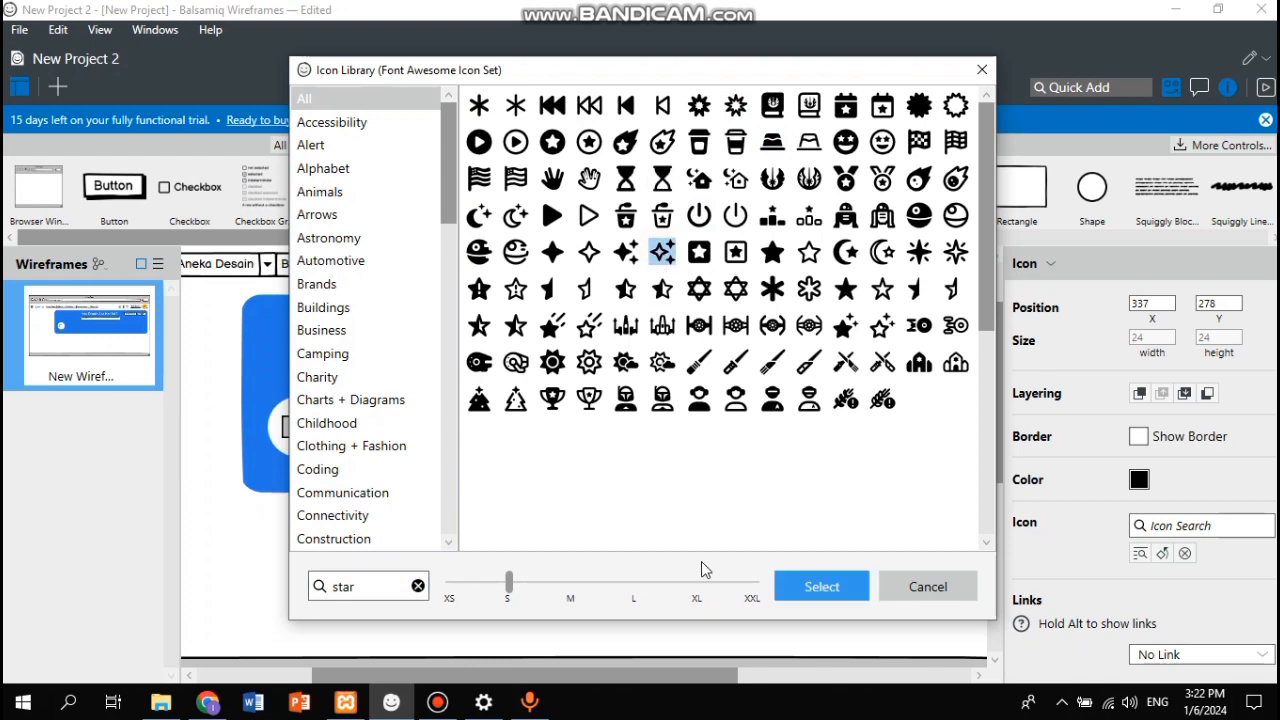
click(820, 587)
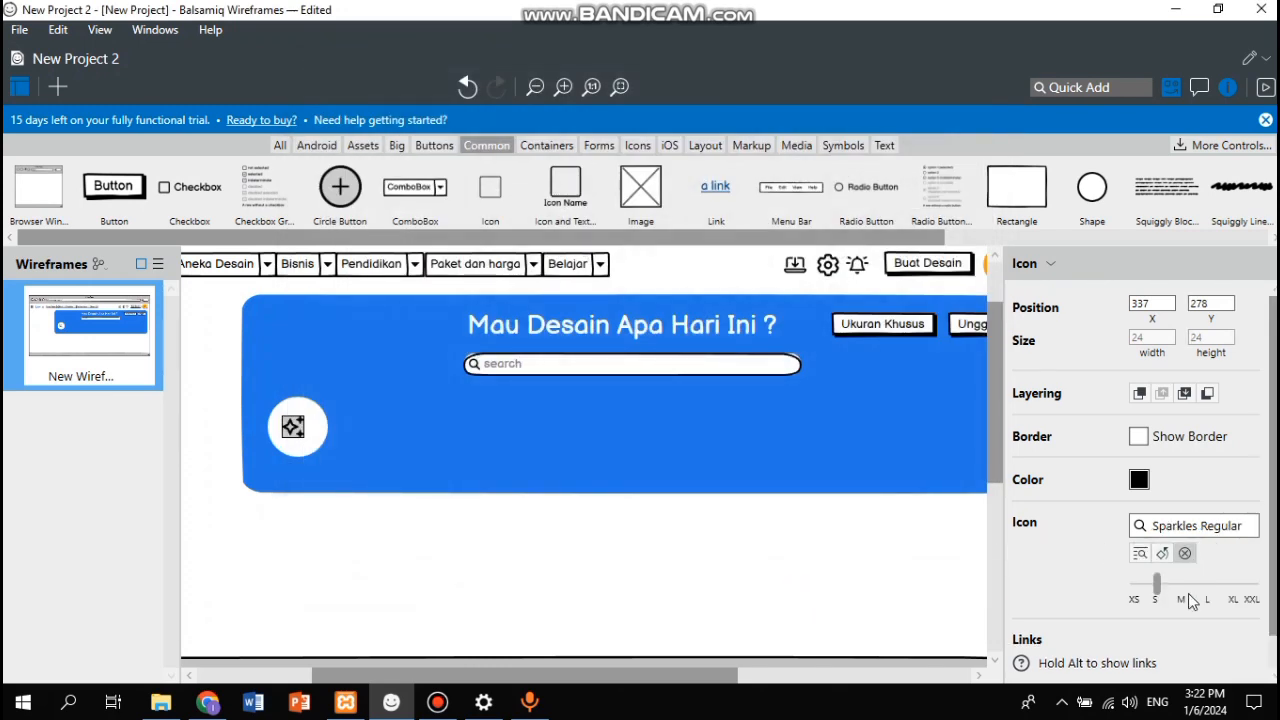
Step: Set the sparkles icon's size to L and center it on the white circle at about X 330, Y 266
click(1205, 589)
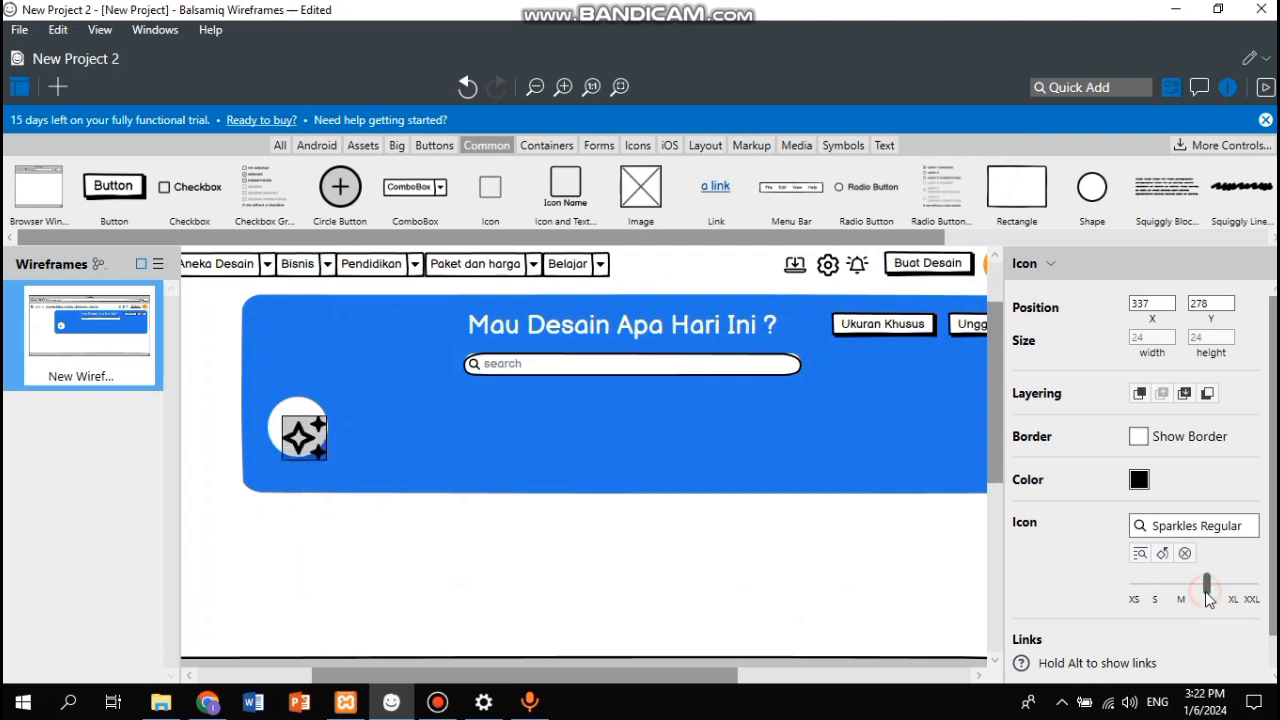
drag(305, 455, 298, 446)
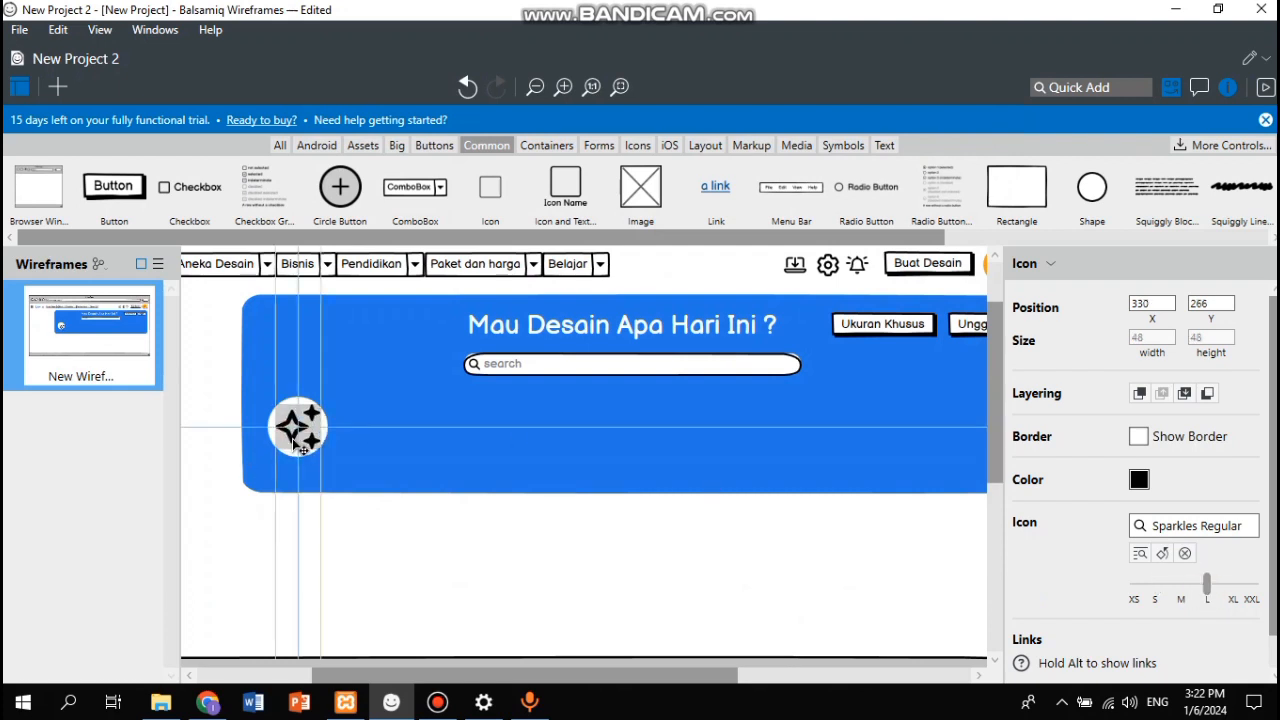
click(308, 555)
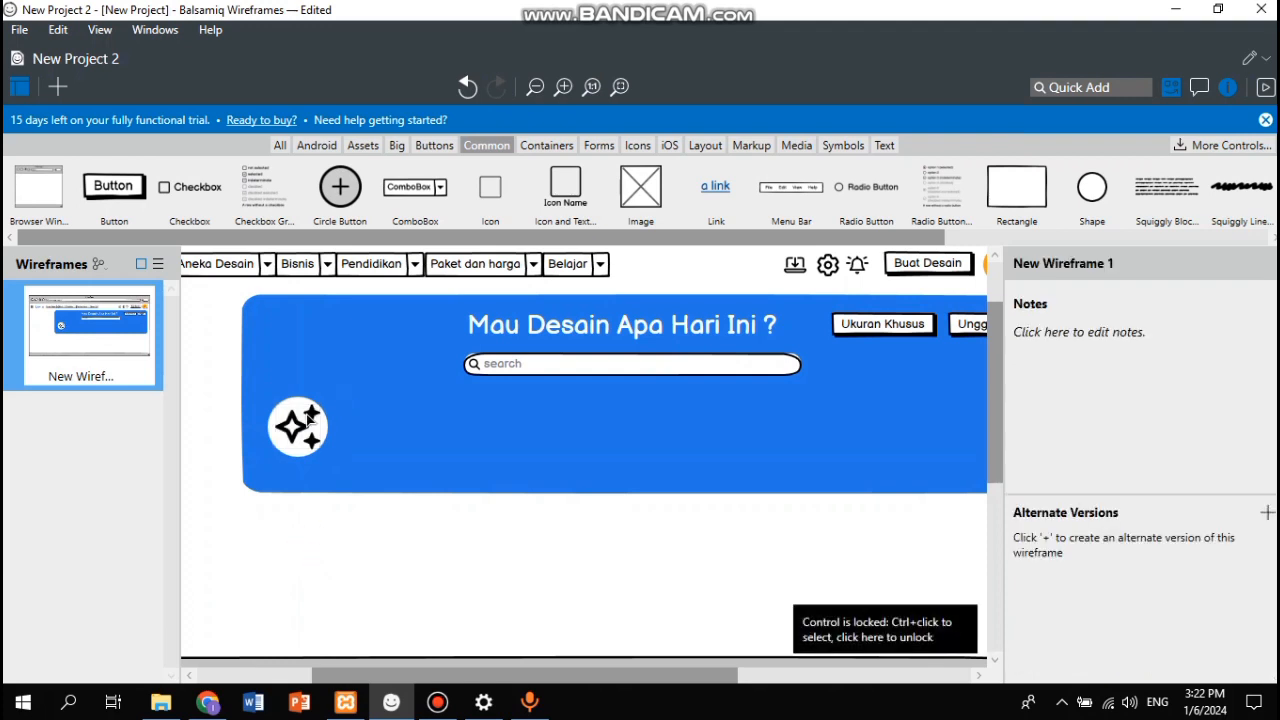
Step: Reduce the sparkles icon to size M and re-center it in the white circle at about X 338, Y 274
click(312, 425)
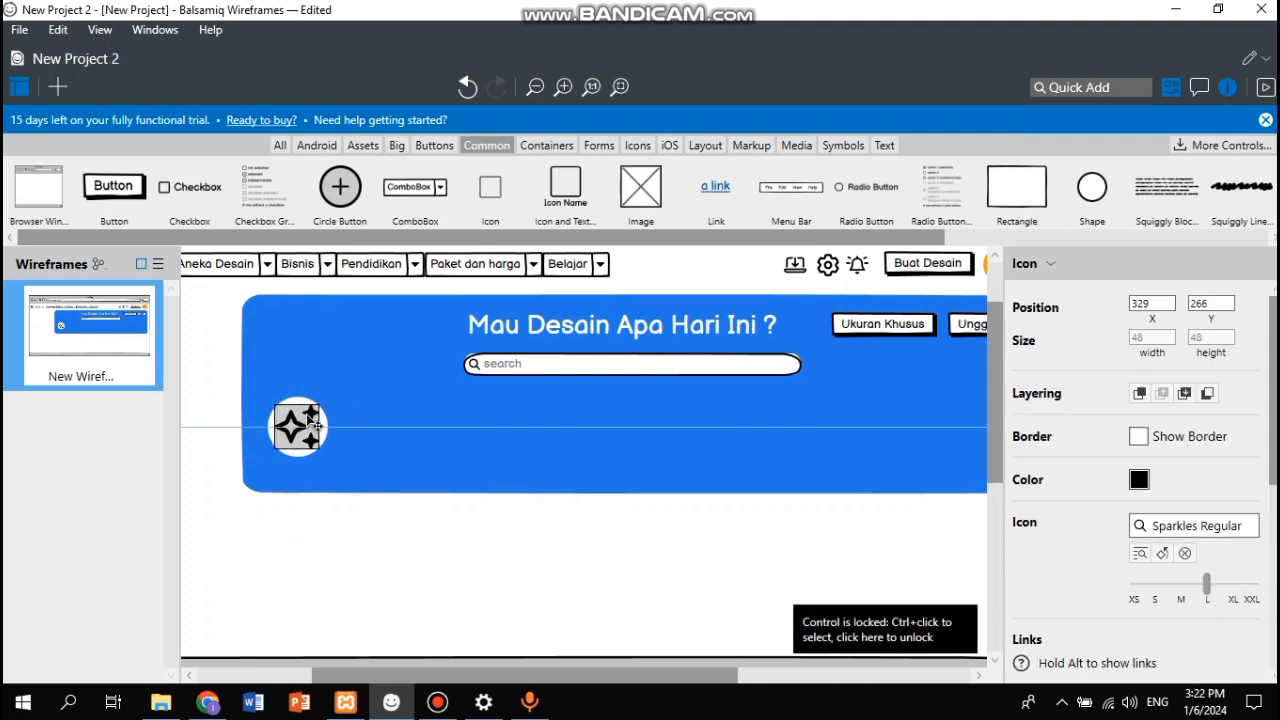
click(1180, 588)
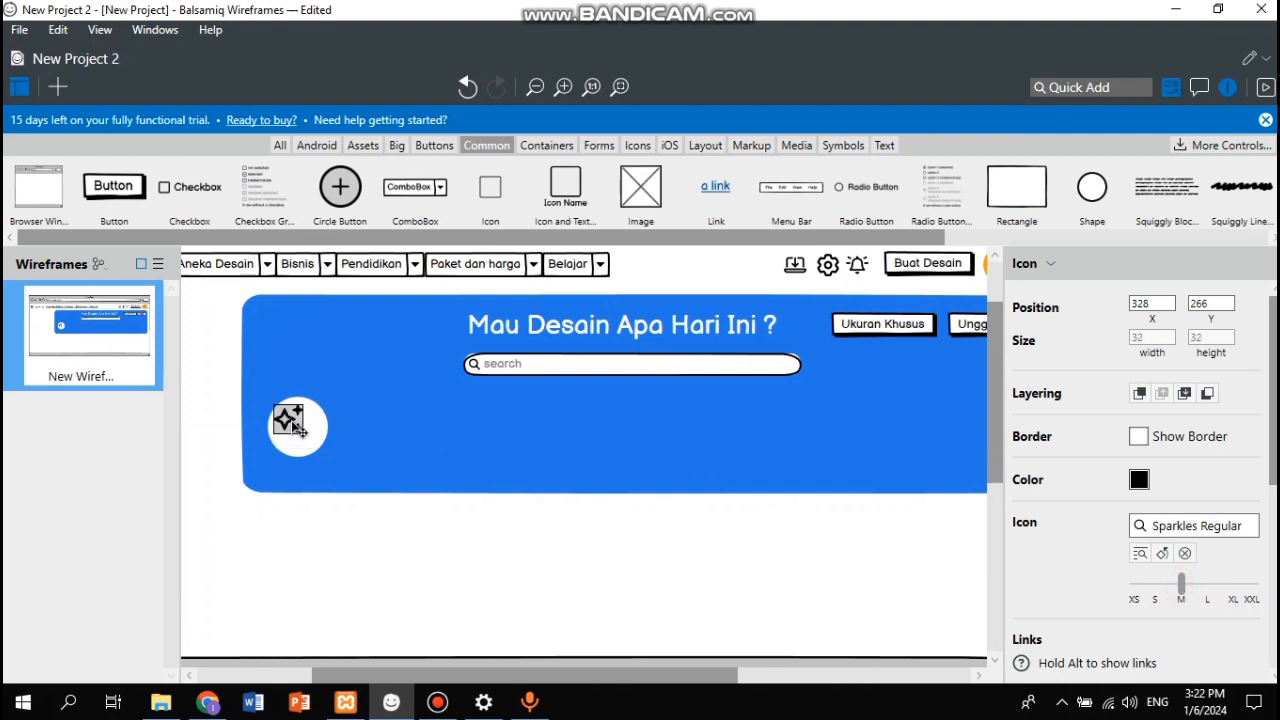
drag(294, 425, 310, 437)
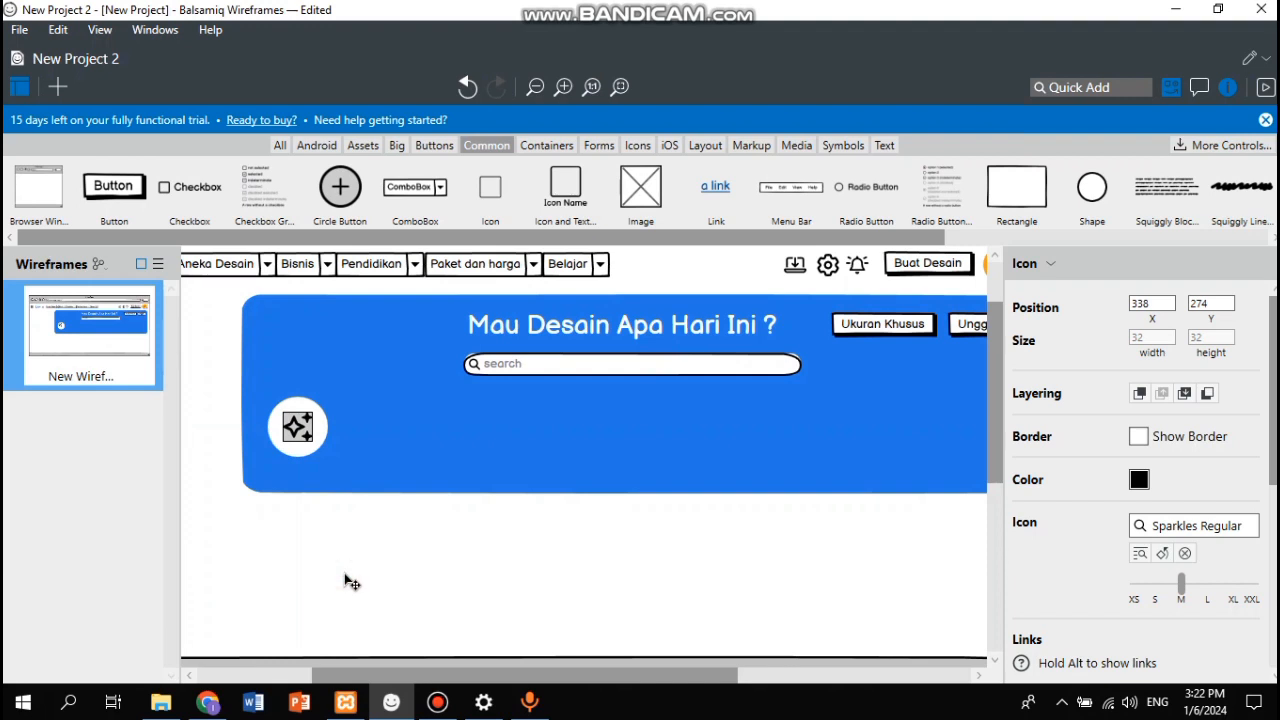
click(306, 516)
Step: Place a Text Label control directly beneath the white circle in the blue banner
scroll(306, 516, left, 1)
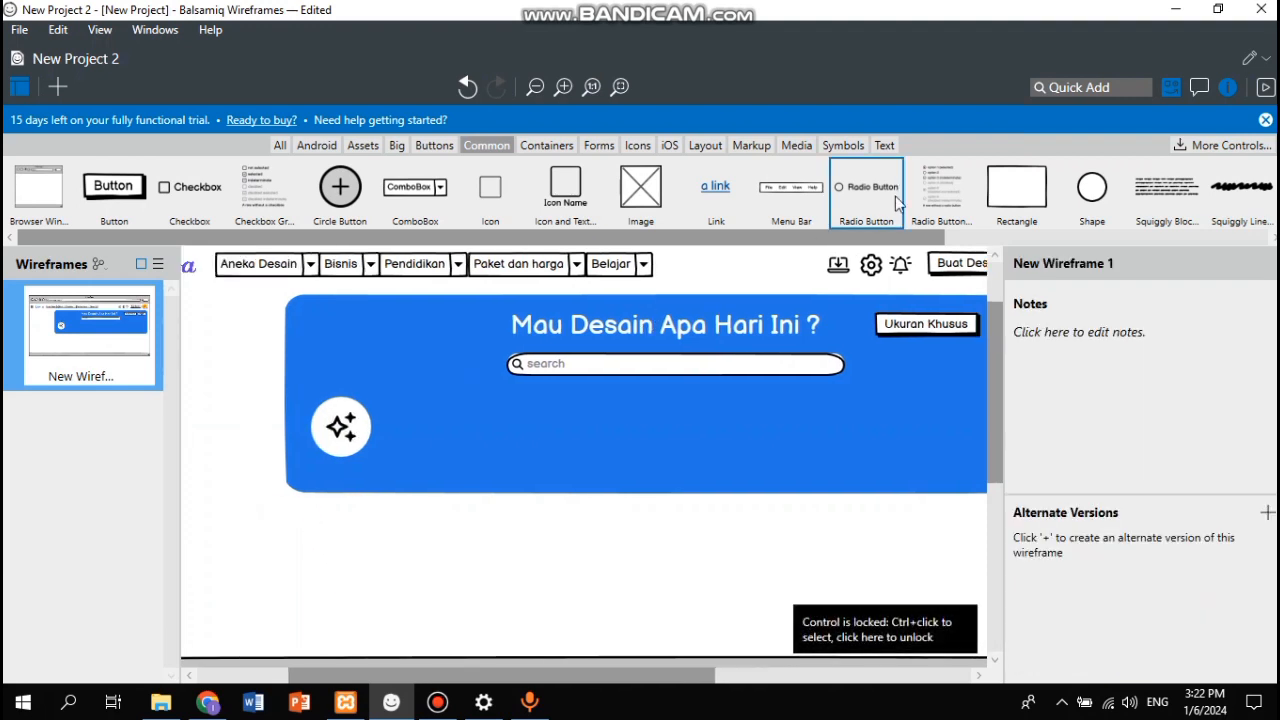
click(886, 146)
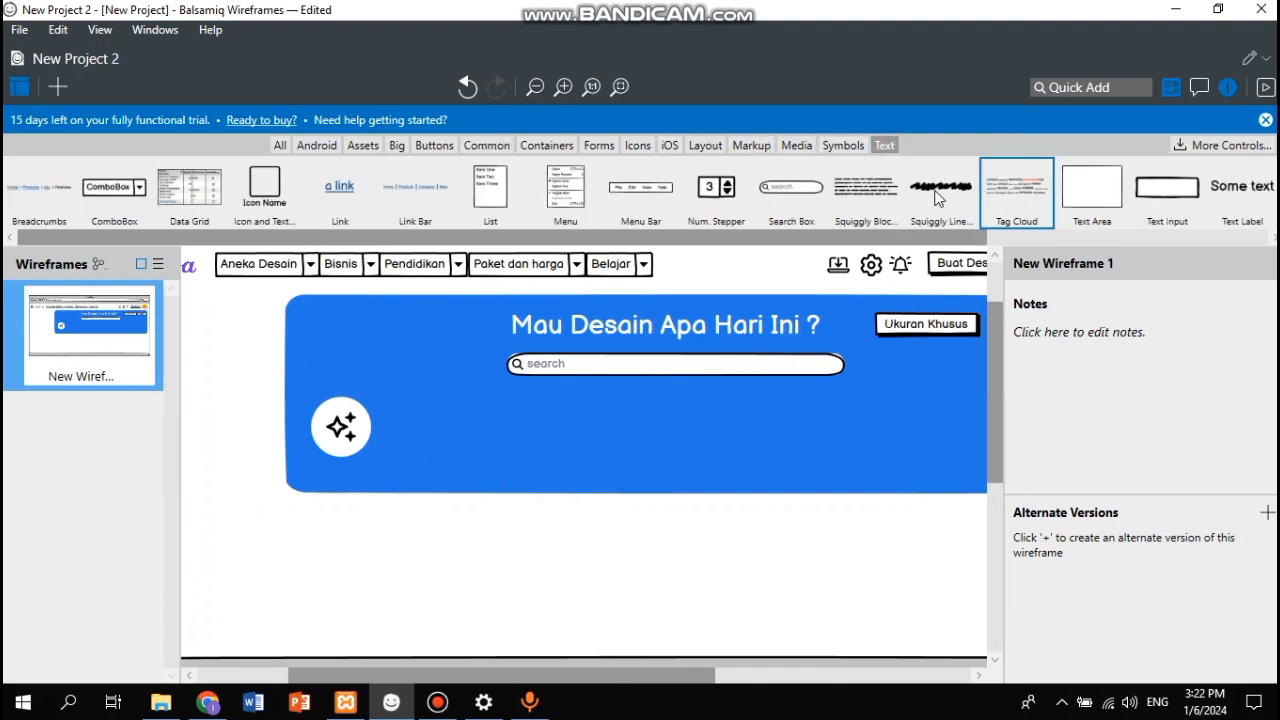
scroll(1238, 208, down, 3)
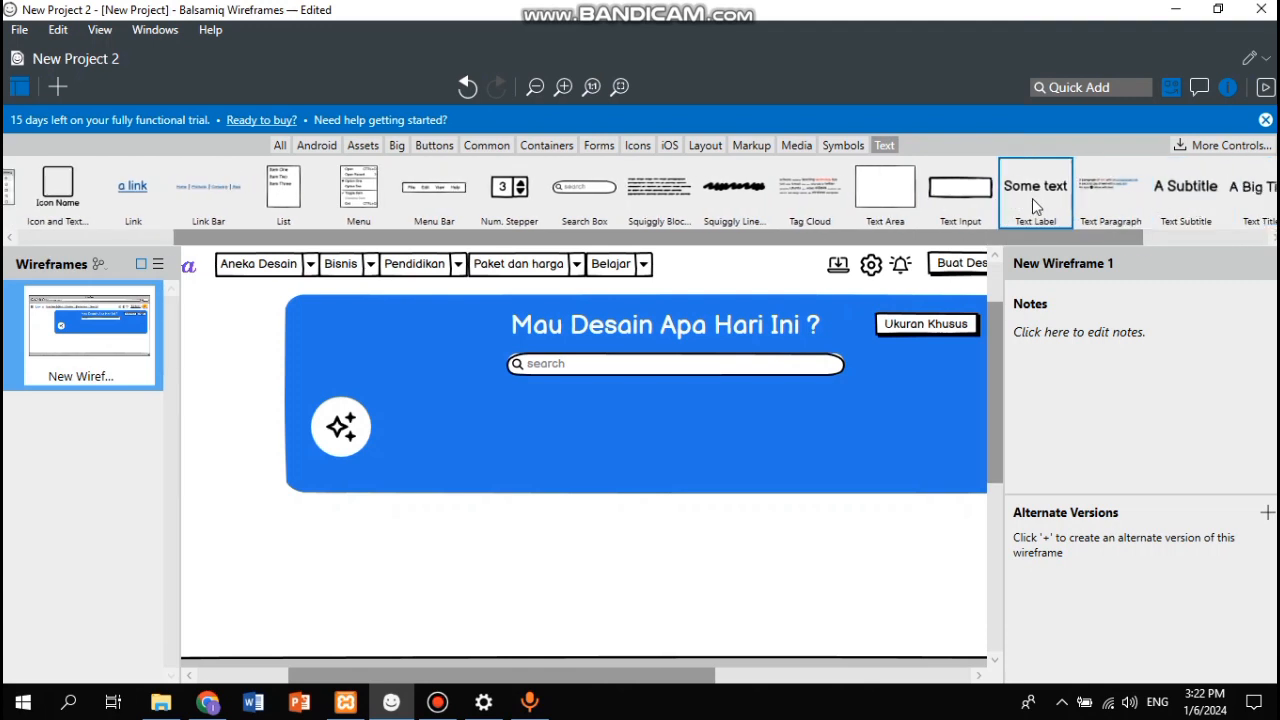
drag(1033, 203, 337, 490)
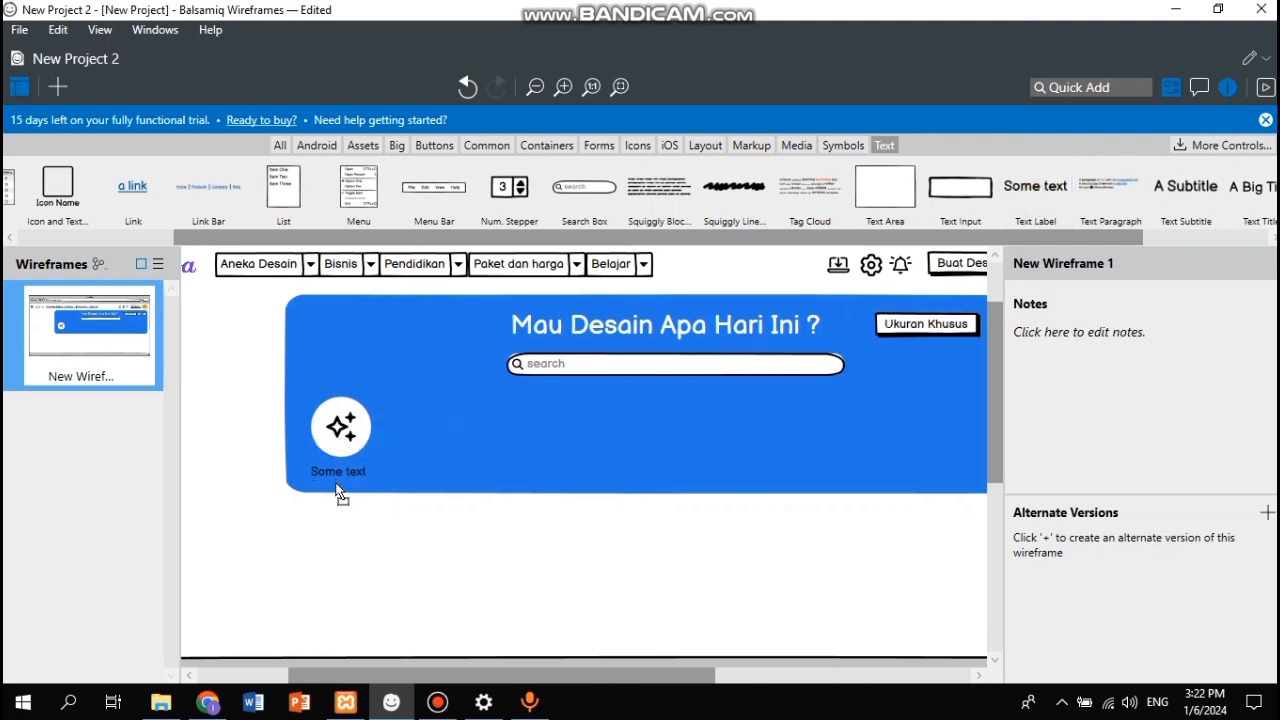
Step: Change the label's text to "Untuk Anda" after checking Canva in Chrome, and center it under the circle at about X 320, Y 322
double_click(340, 480)
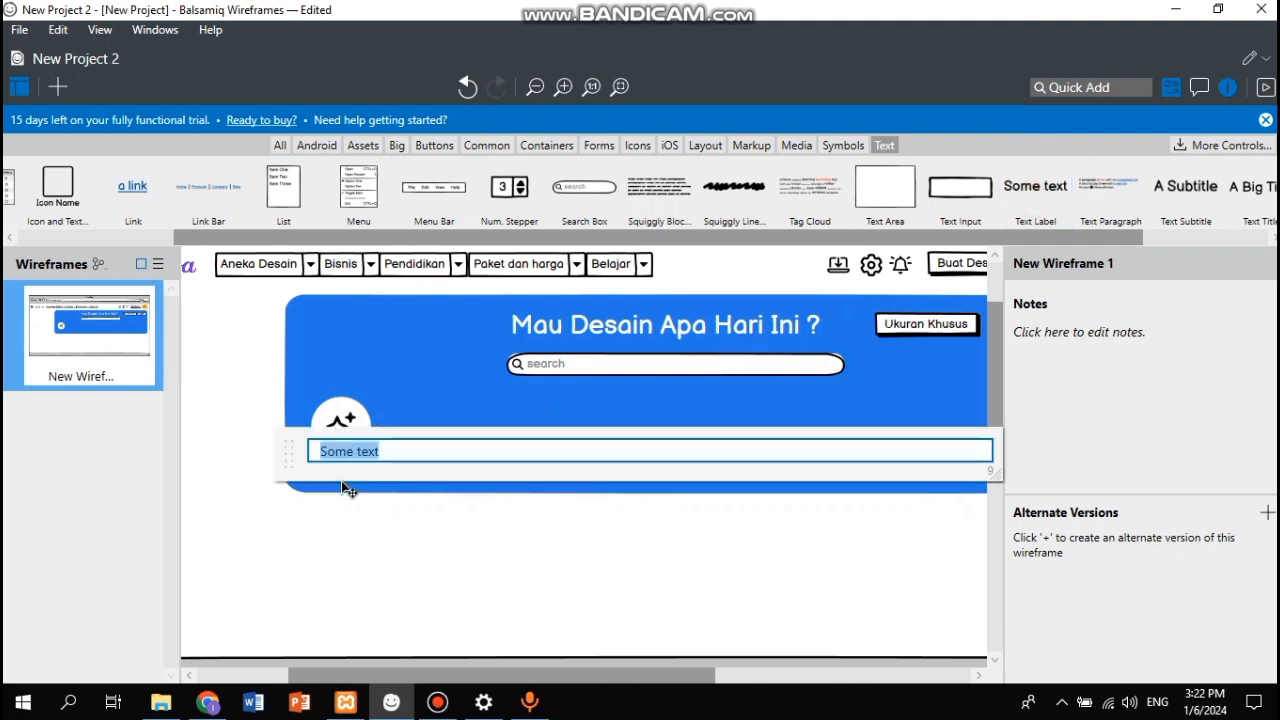
click(214, 705)
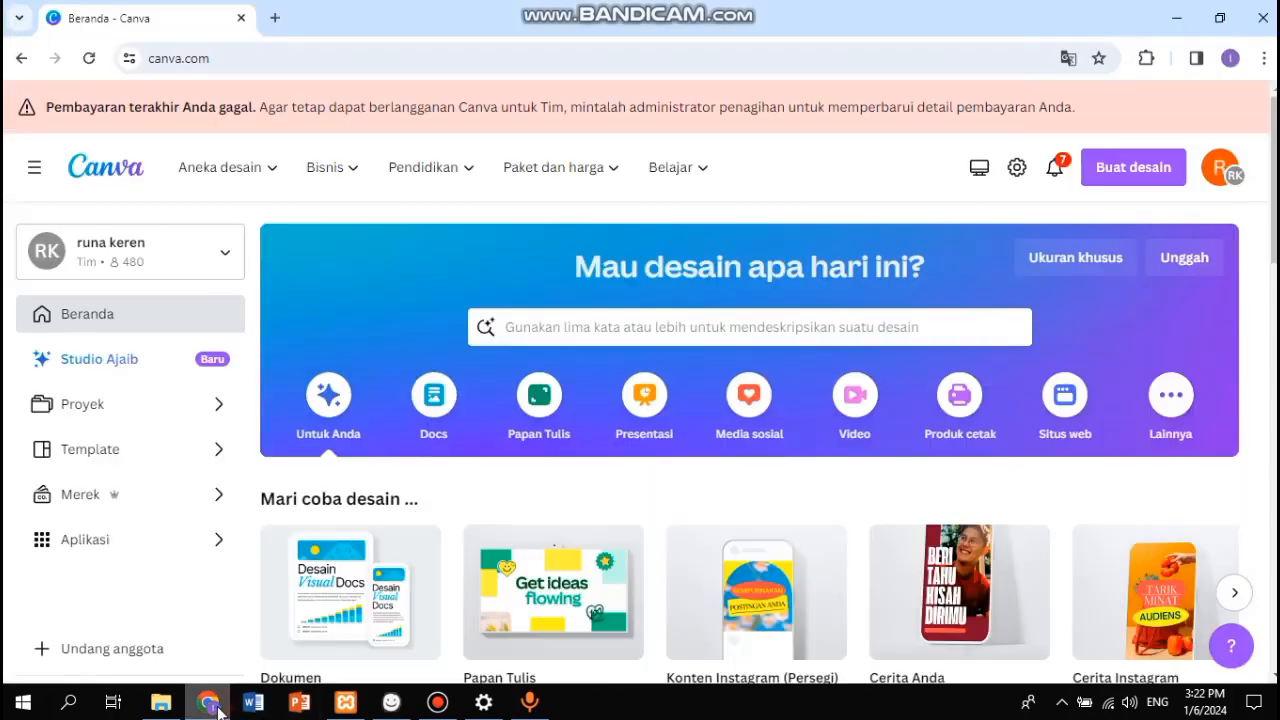
click(214, 705)
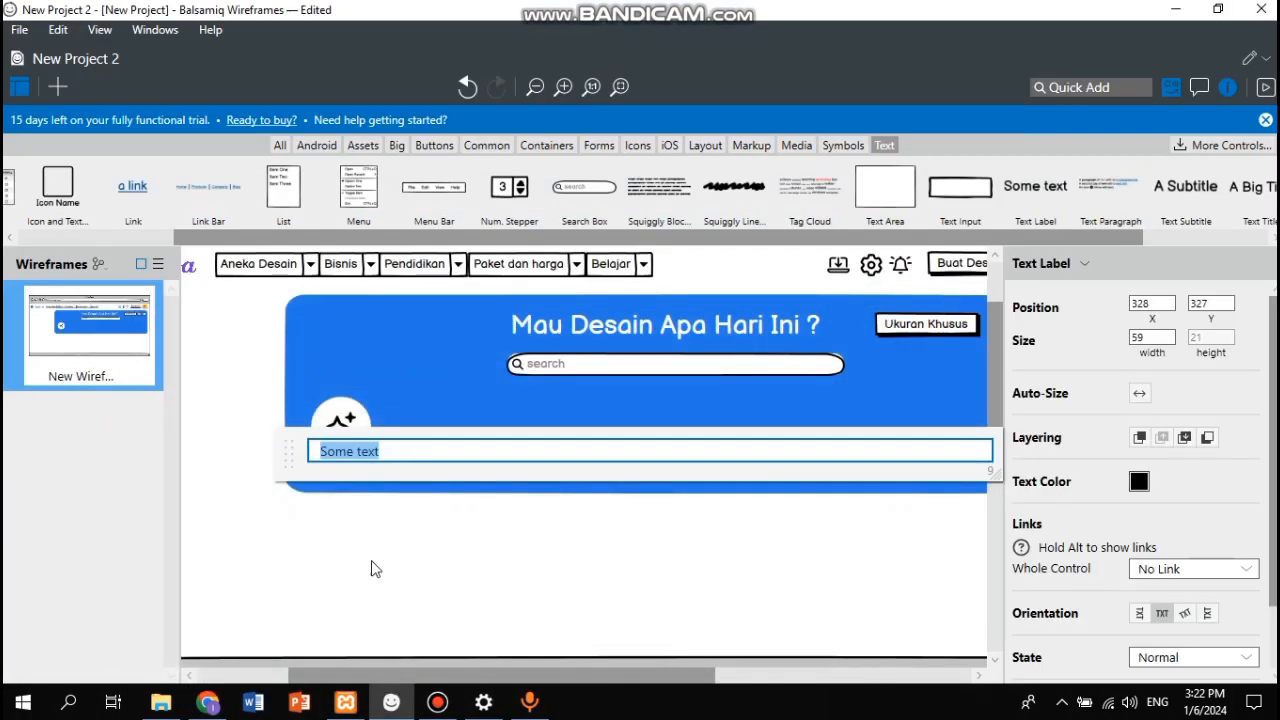
text(Untuk And)
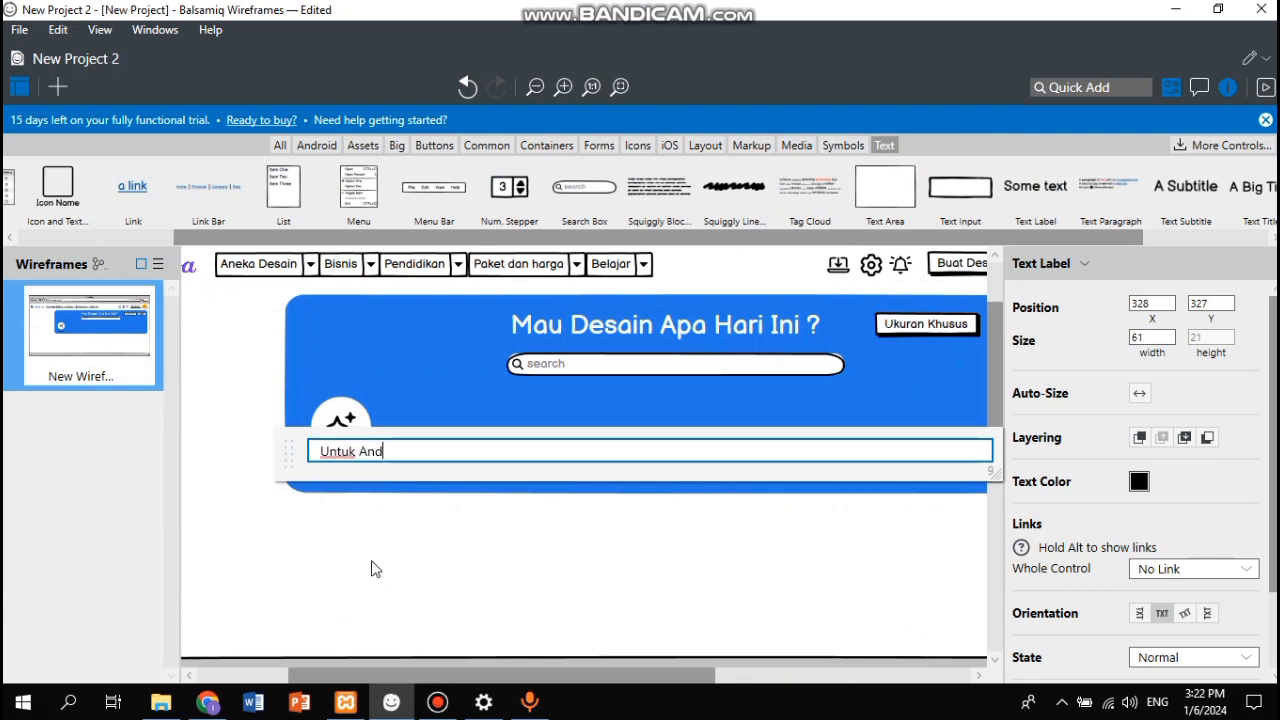
text(a)
key(Return)
drag(358, 476, 354, 477)
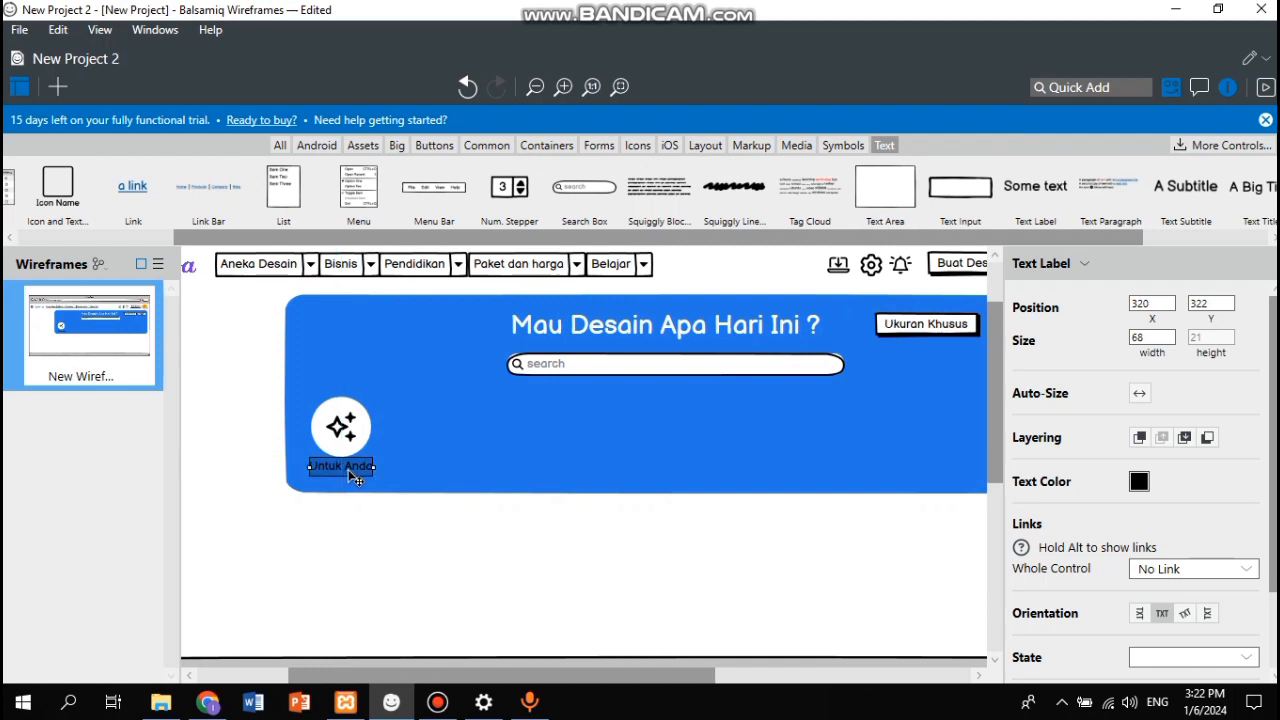
click(369, 539)
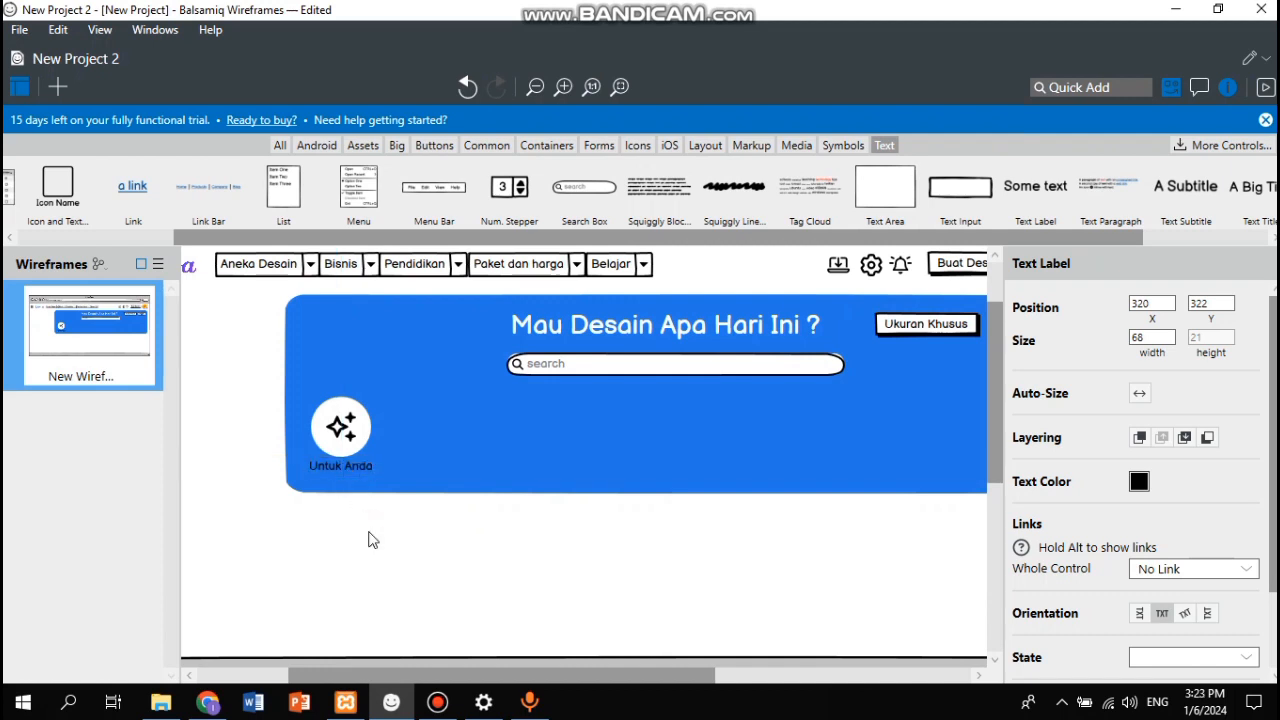
Step: Select the "Untuk Anda" label and bring its further text properties into view
click(357, 469)
scroll(1117, 500, down, 1)
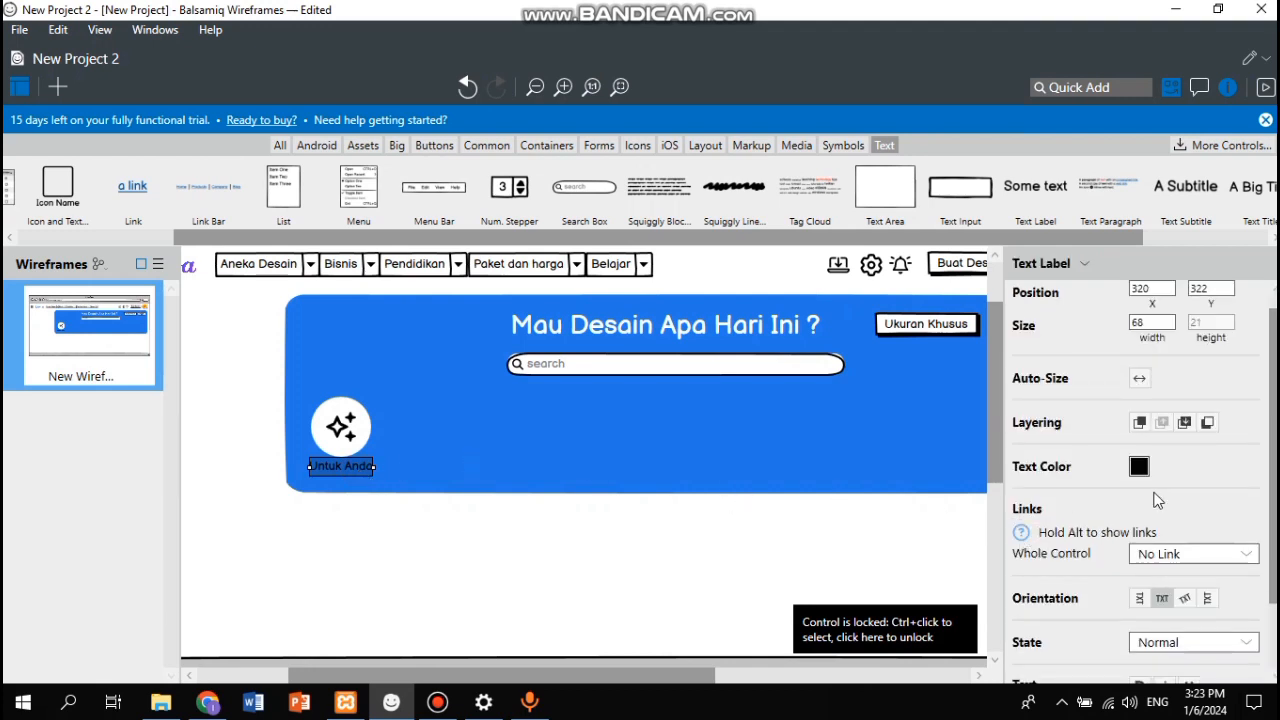
Step: Set the text color of the "Untuk Anda" label under the sparkle icon to white
click(1140, 466)
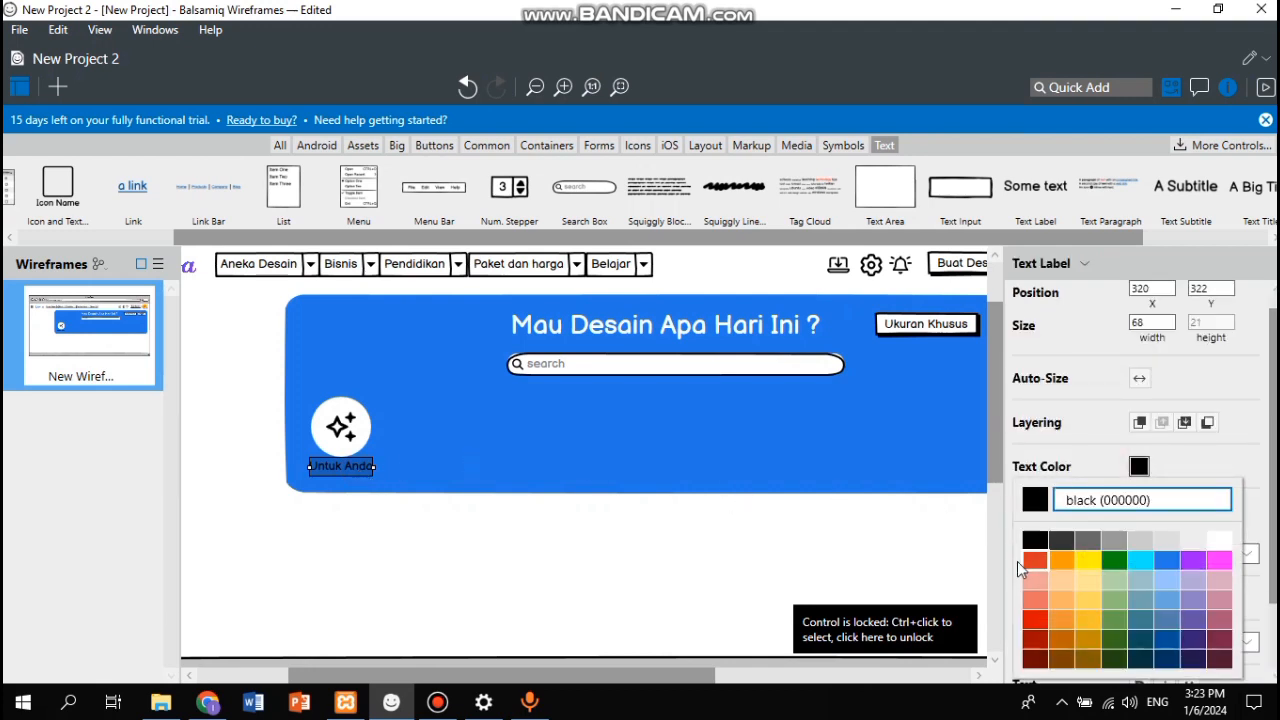
click(1230, 540)
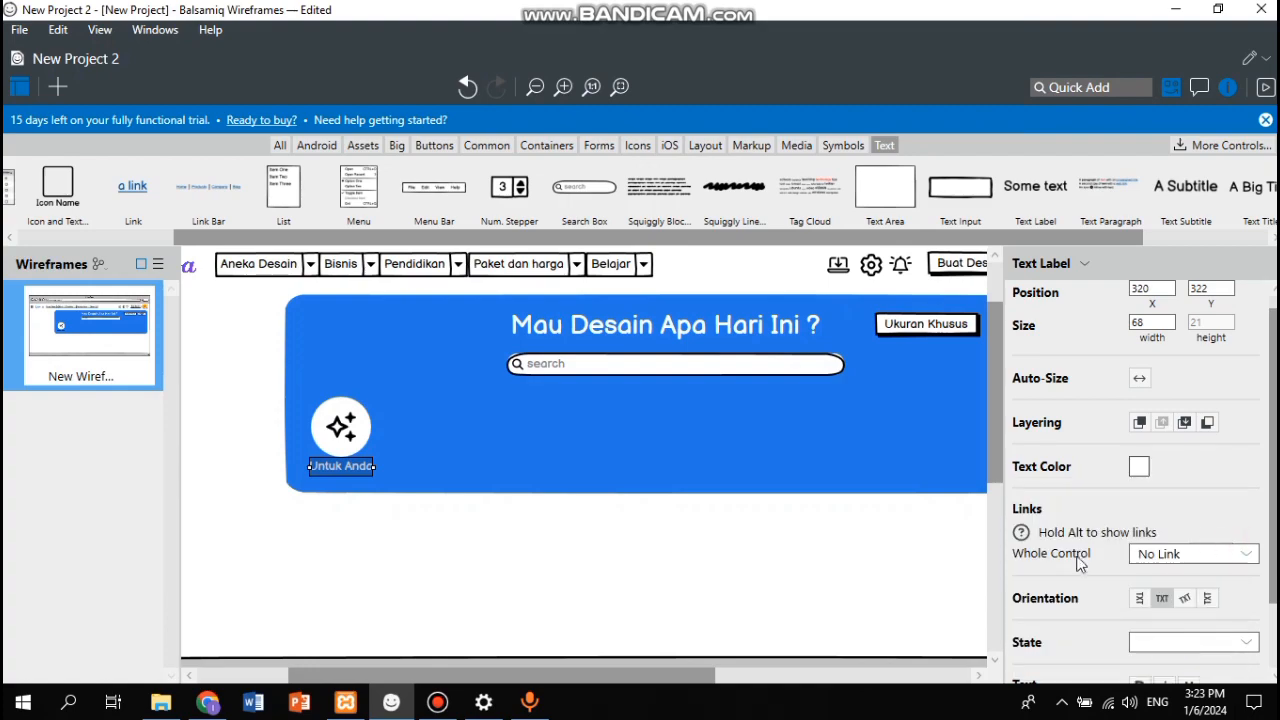
click(208, 703)
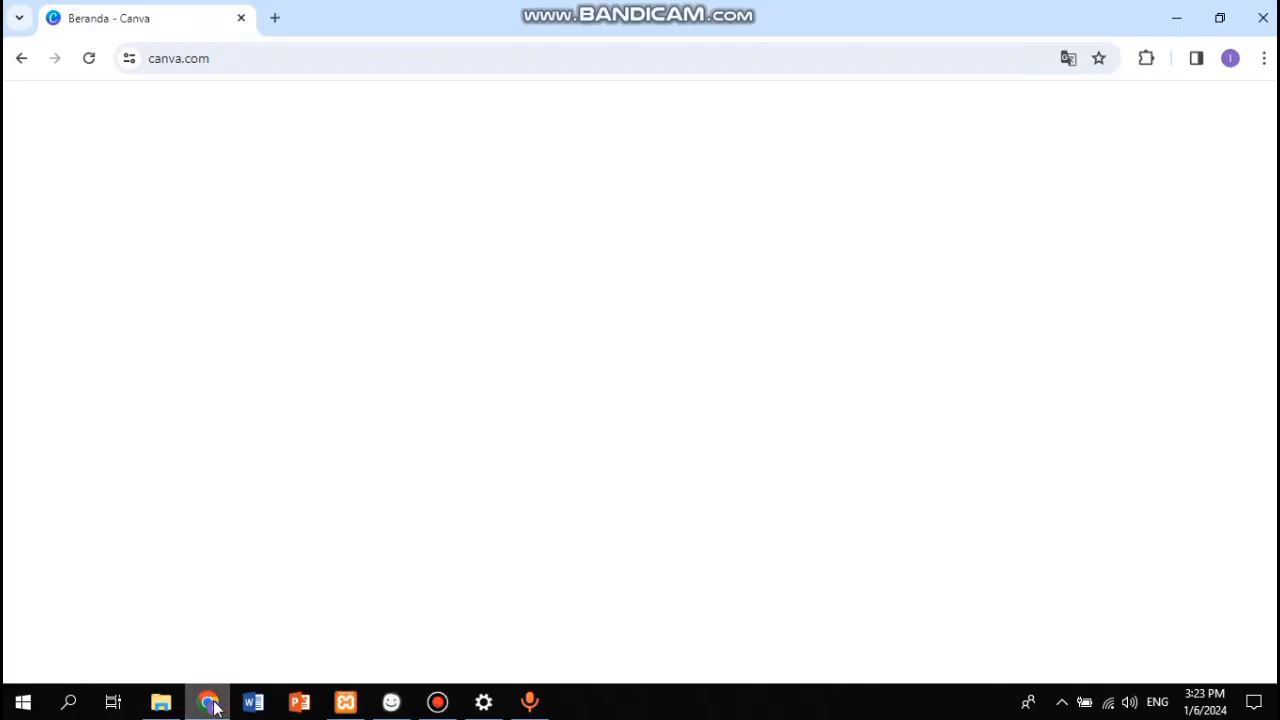
click(213, 705)
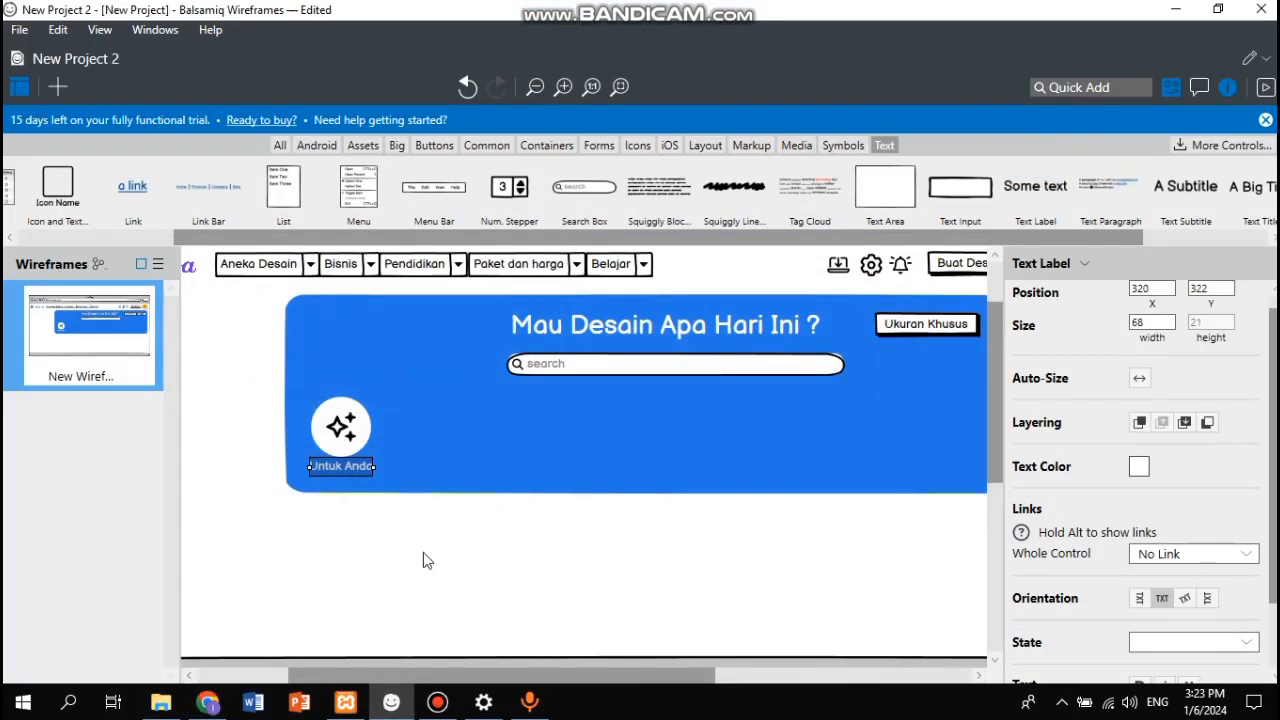
click(423, 553)
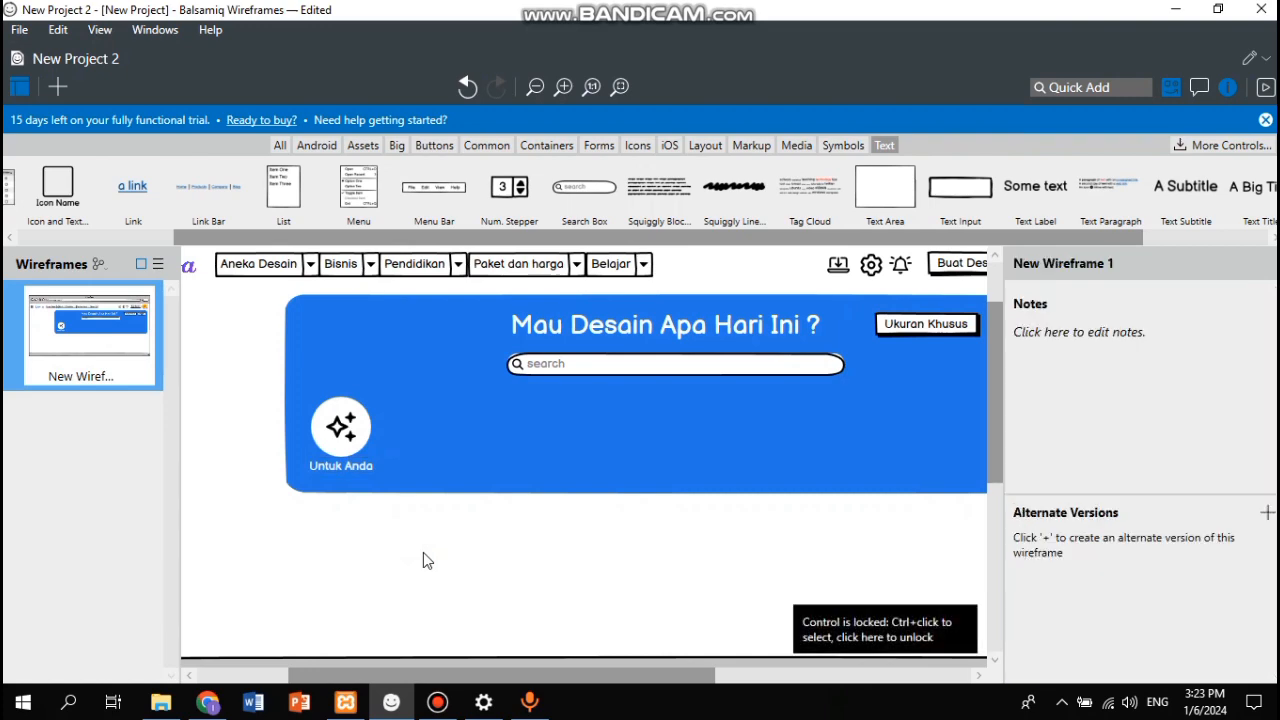
Step: Switch to the Canva home page in Chrome, dismiss the driver updater pop-up and examine the row of category icons
scroll(423, 553, right, 3)
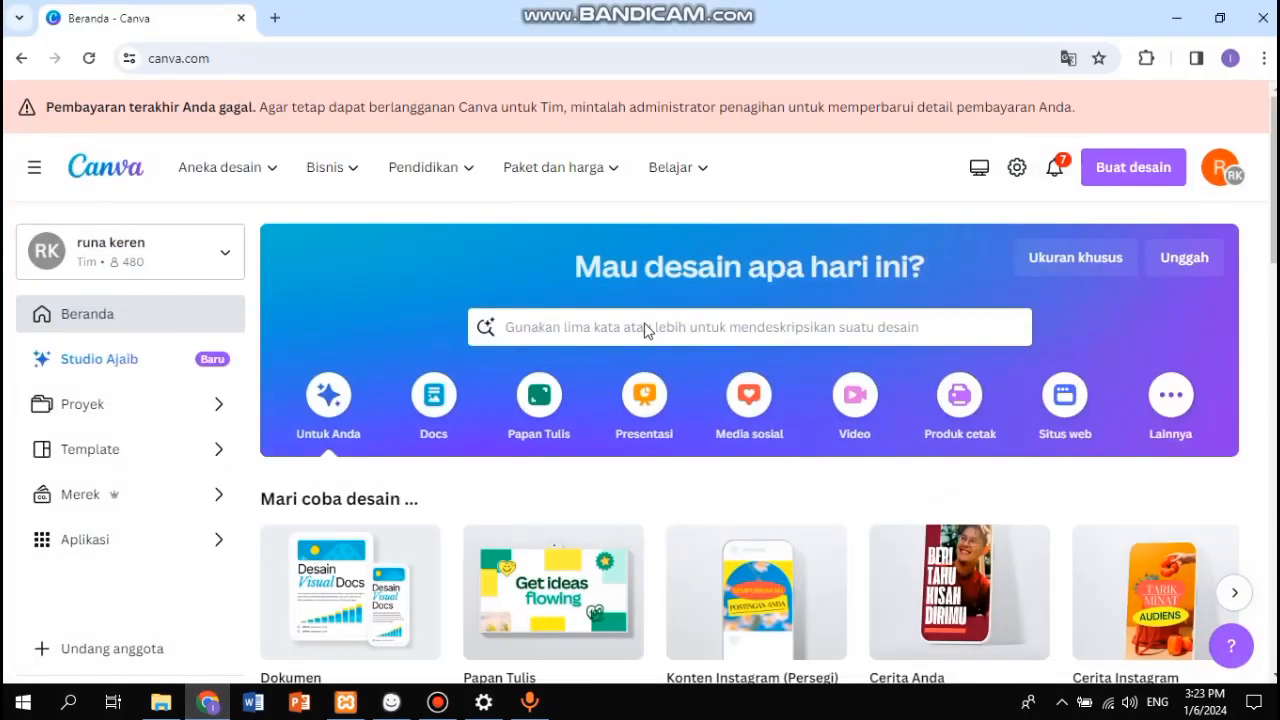
click(208, 703)
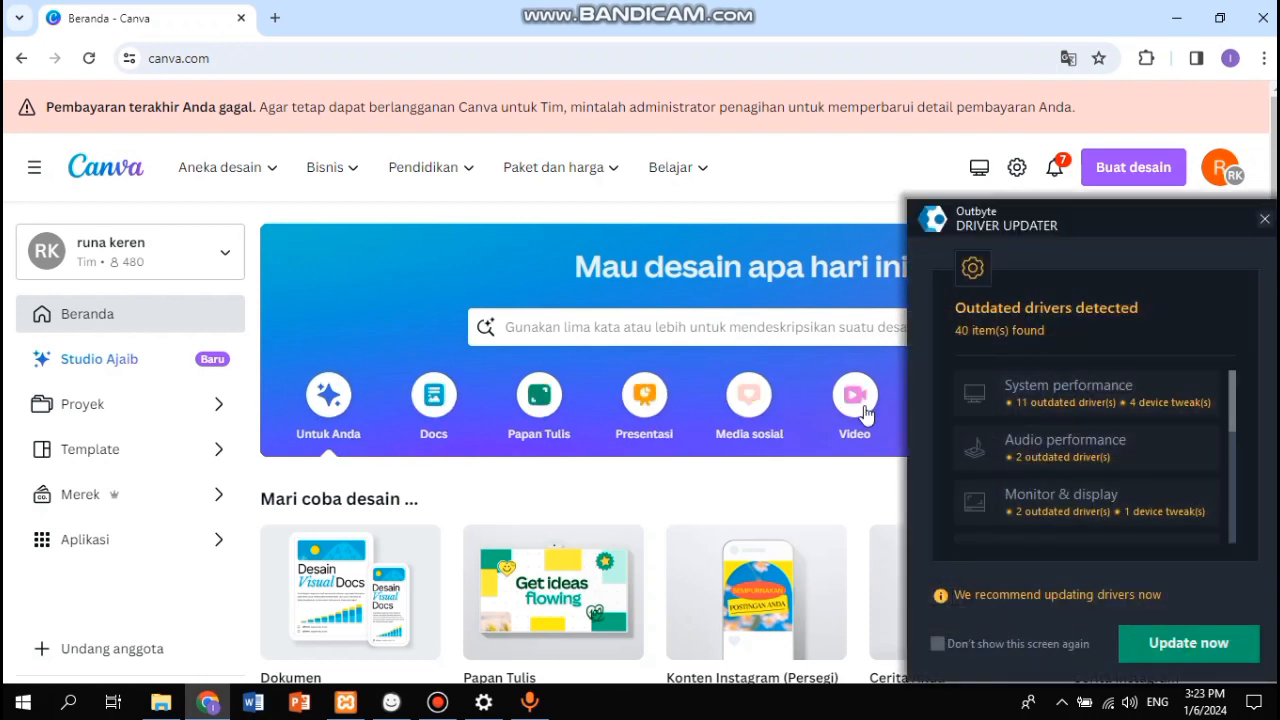
click(1265, 221)
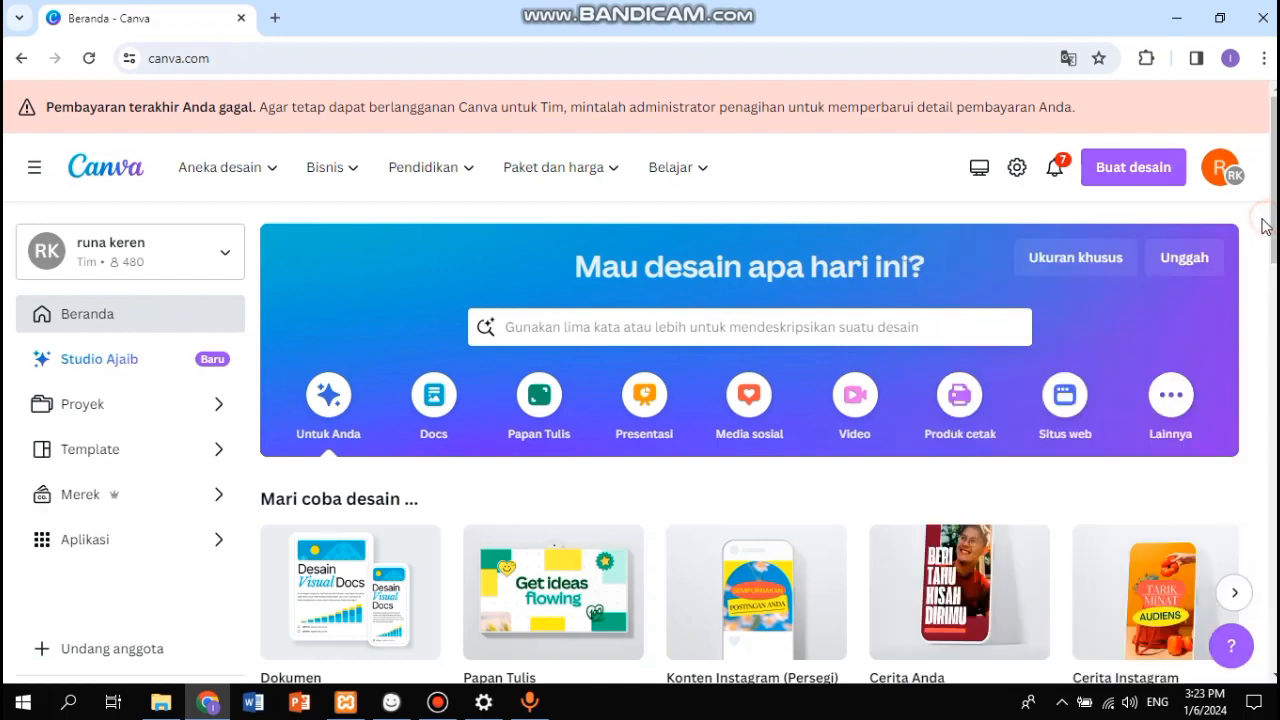
click(345, 702)
scroll(266, 477, left, 2)
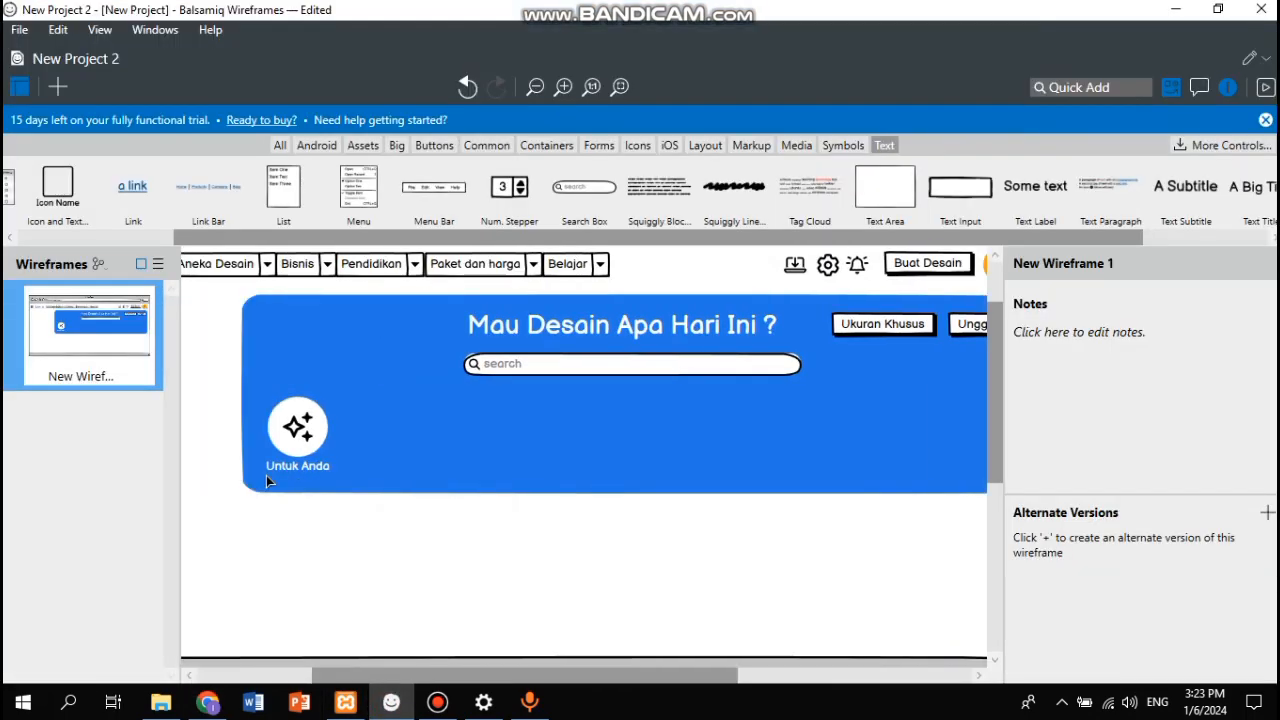
click(283, 444)
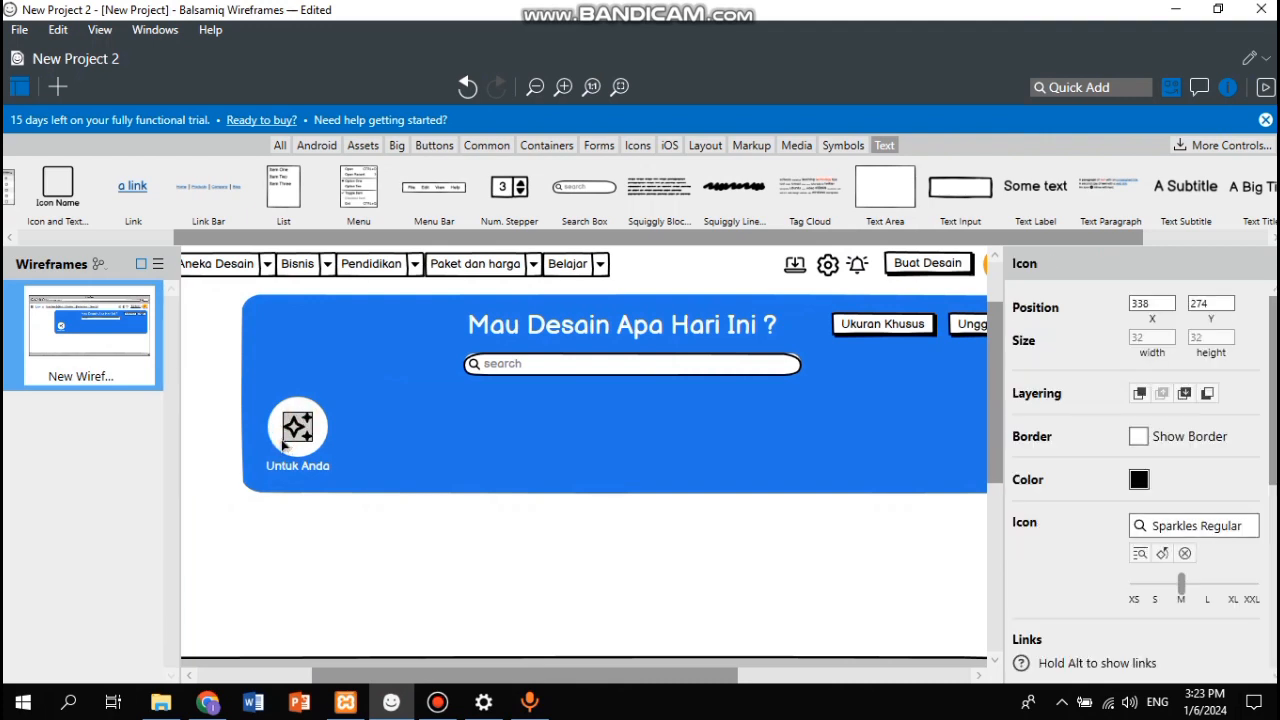
key(Escape)
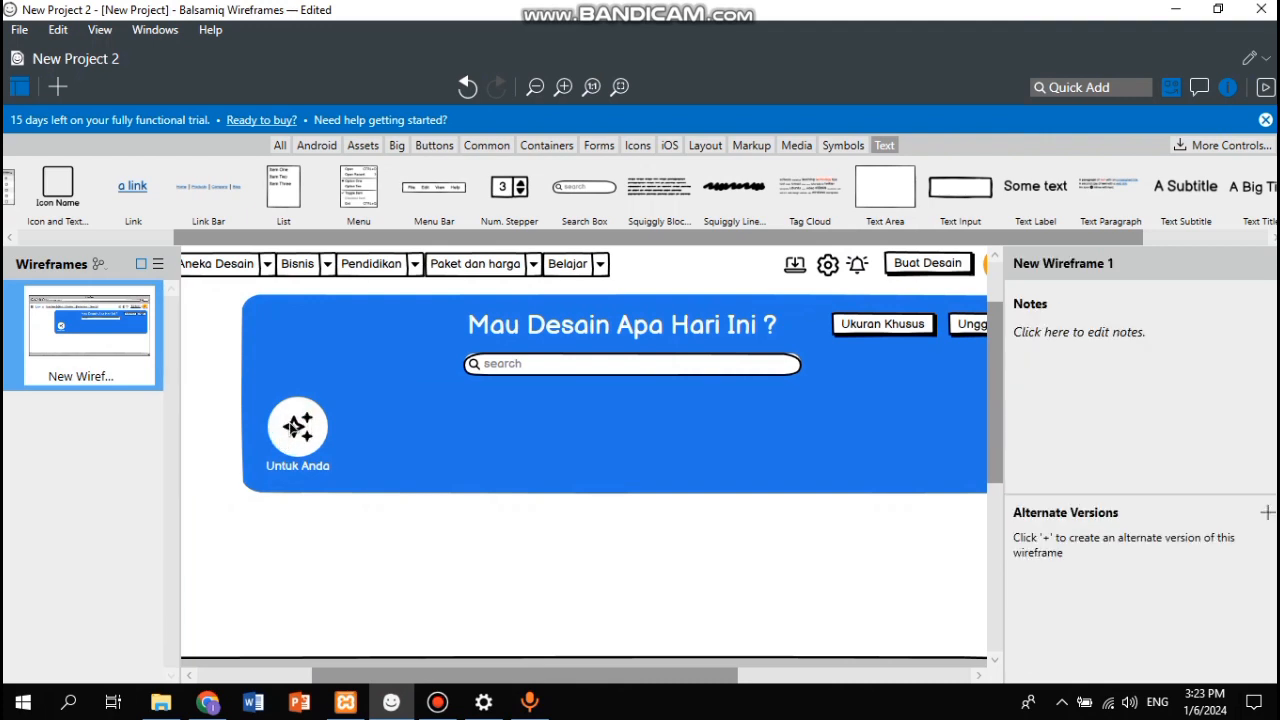
click(297, 427)
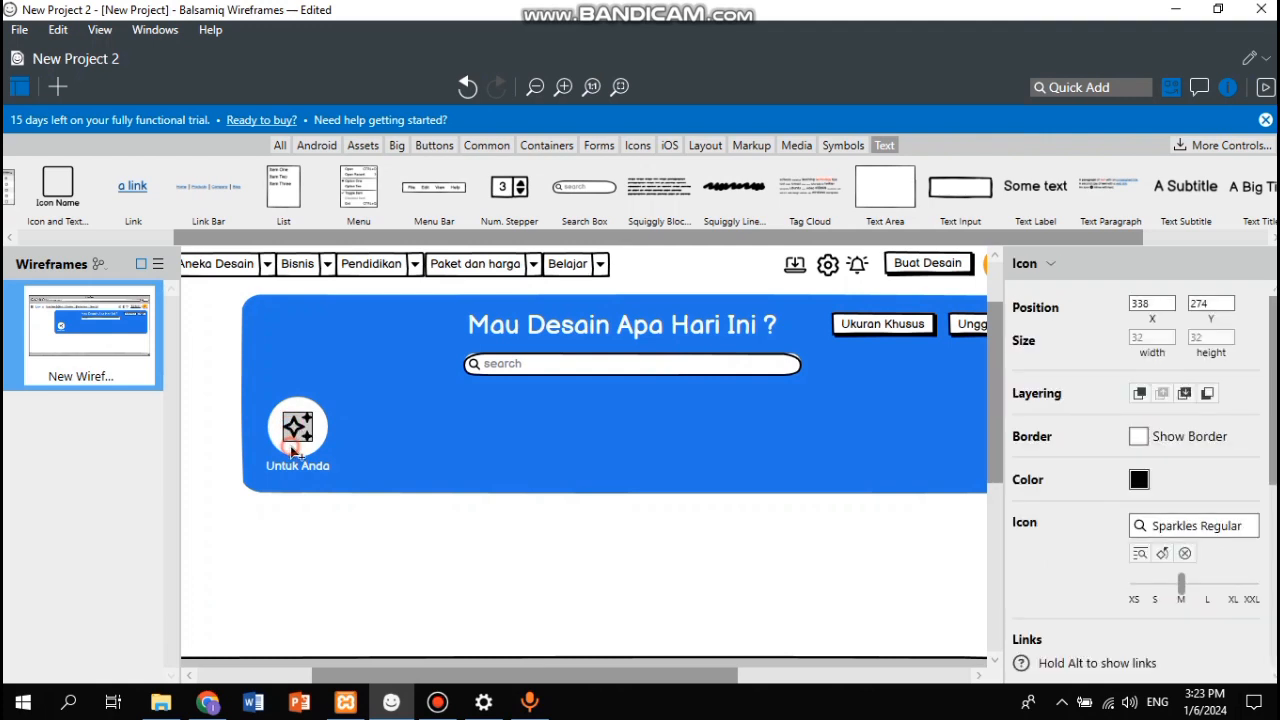
shift+click(280, 440)
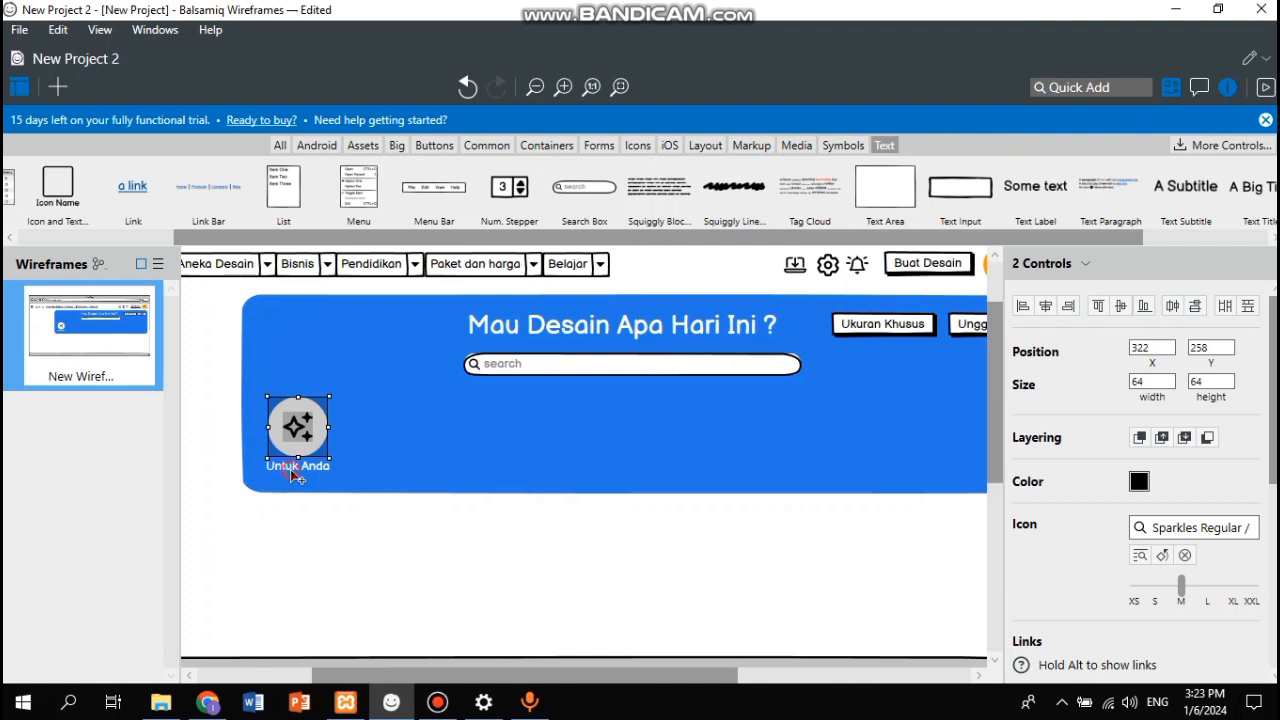
click(291, 476)
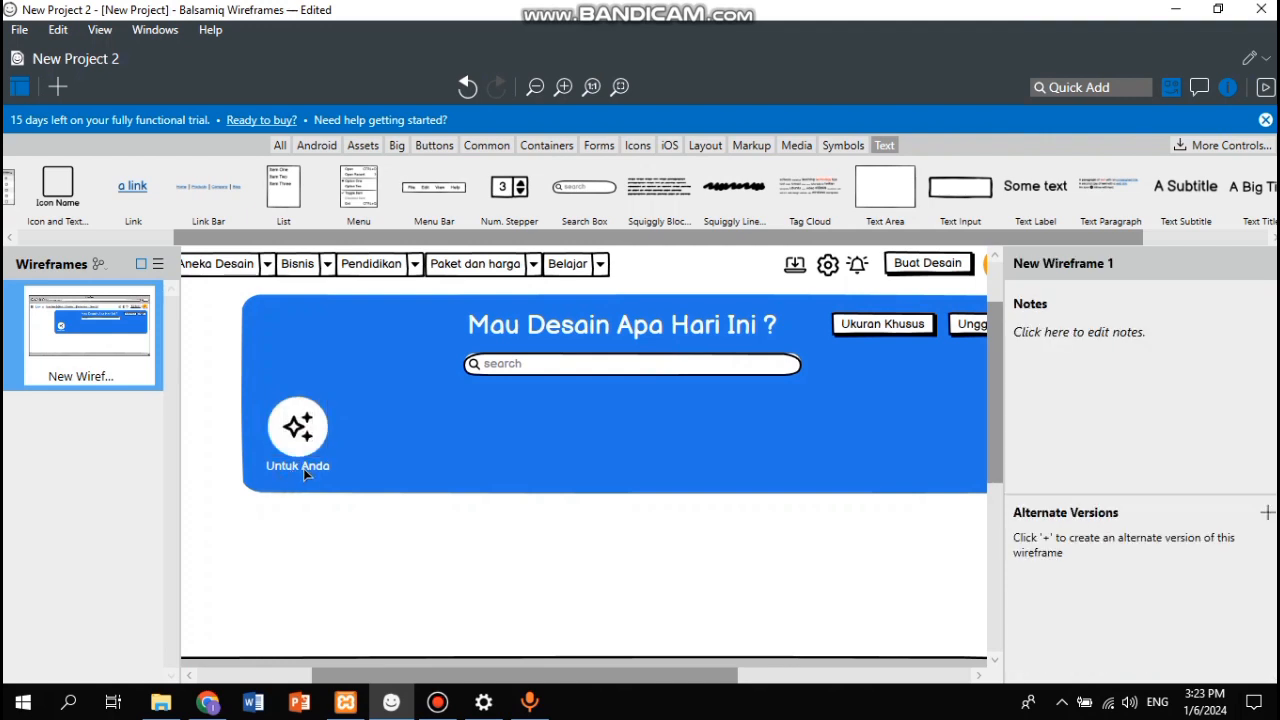
Step: Select the "Untuk Anda" label, white circle and sparkle icon together, then duplicate them and place the copy beside the original on the same line
click(303, 468)
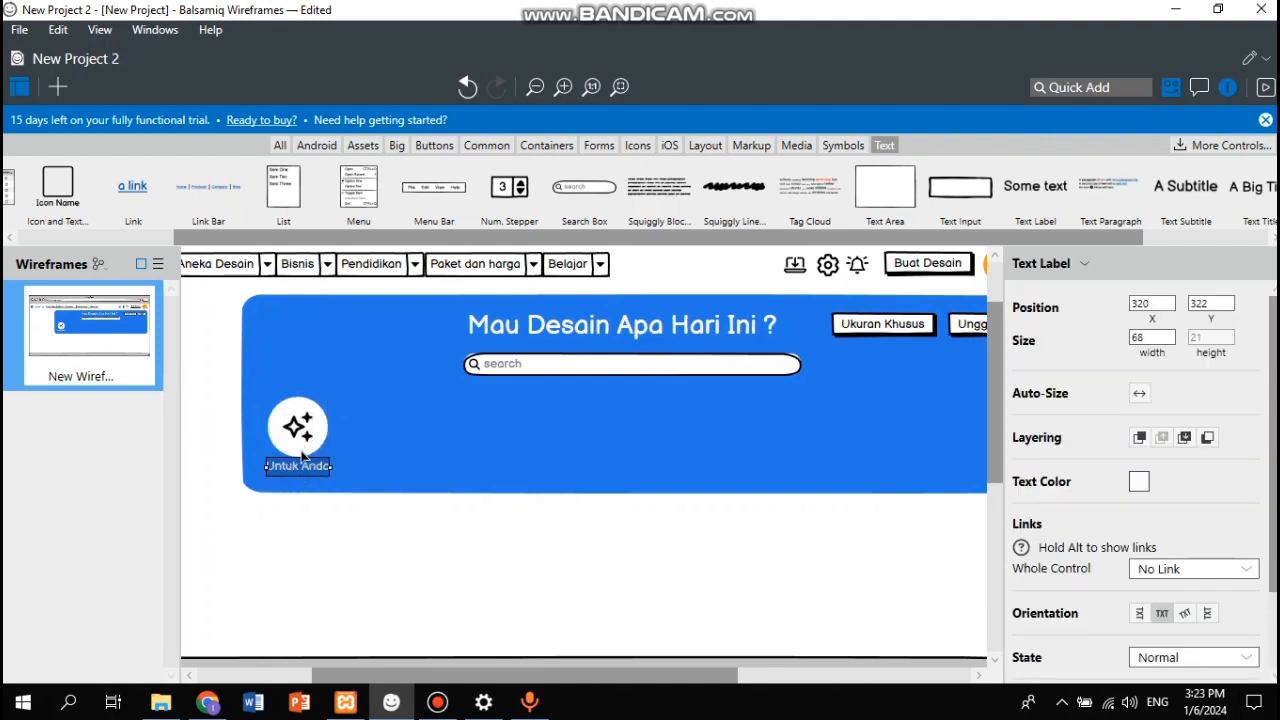
shift+click(300, 436)
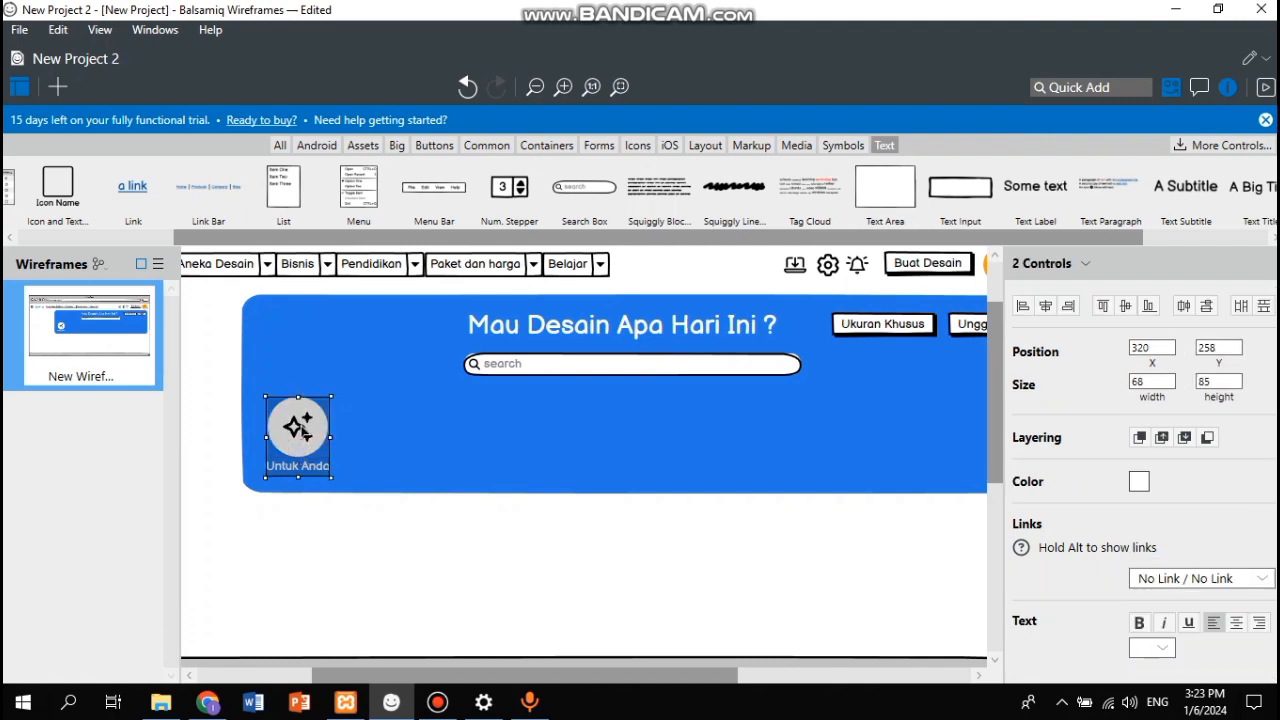
shift+click(305, 430)
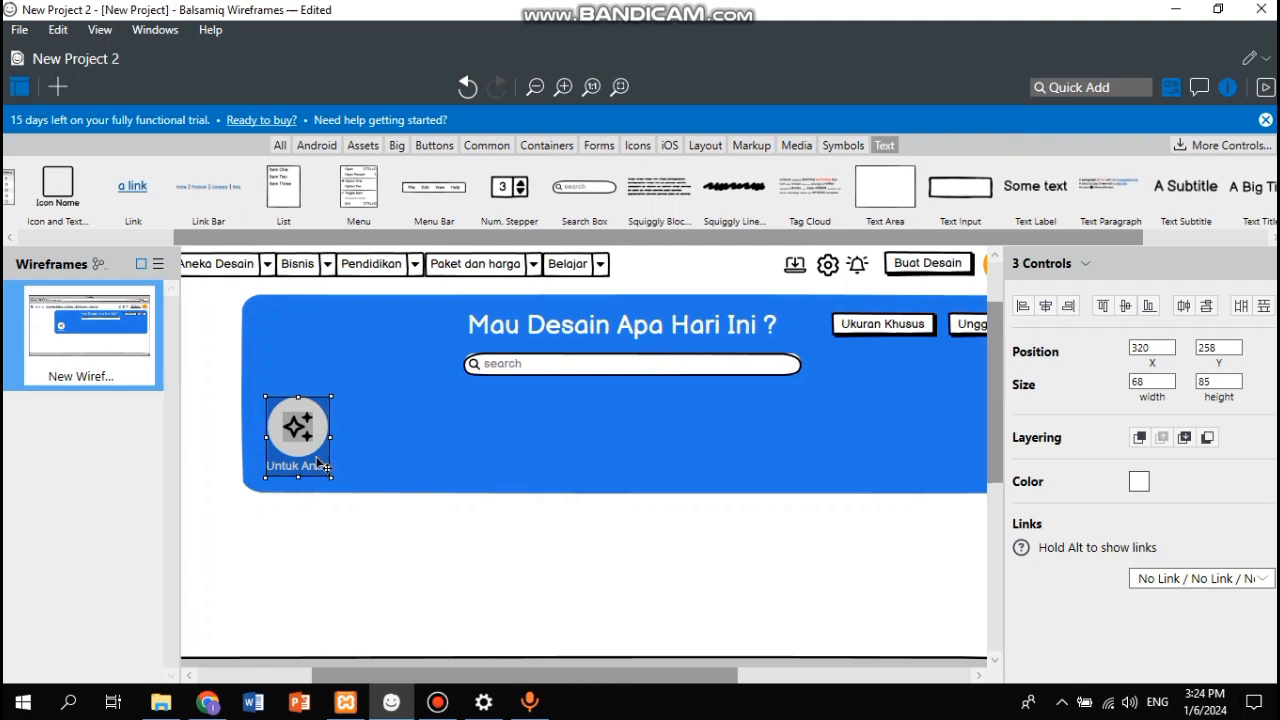
key(ctrl+d)
drag(314, 443, 388, 440)
Step: Duplicate the icon set three more times, lining the copies up along the blue banner with the last at X 657, Y 258
key(ctrl+d)
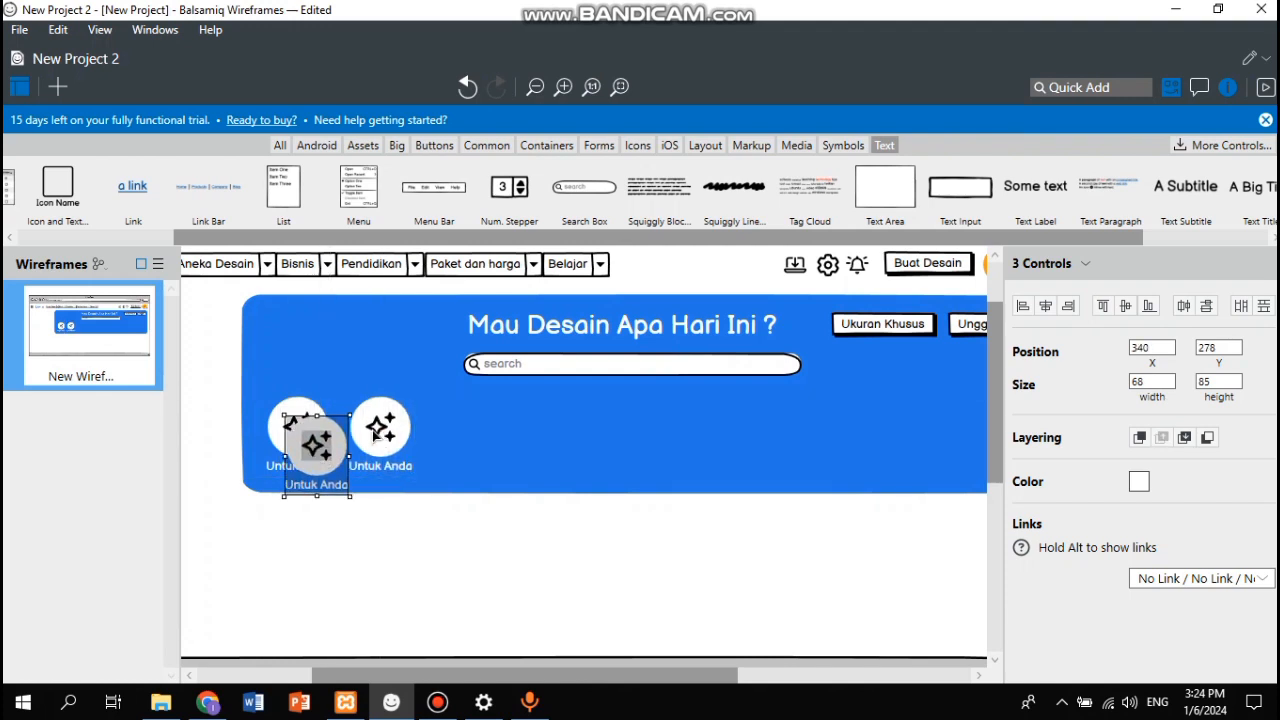
drag(324, 467, 462, 438)
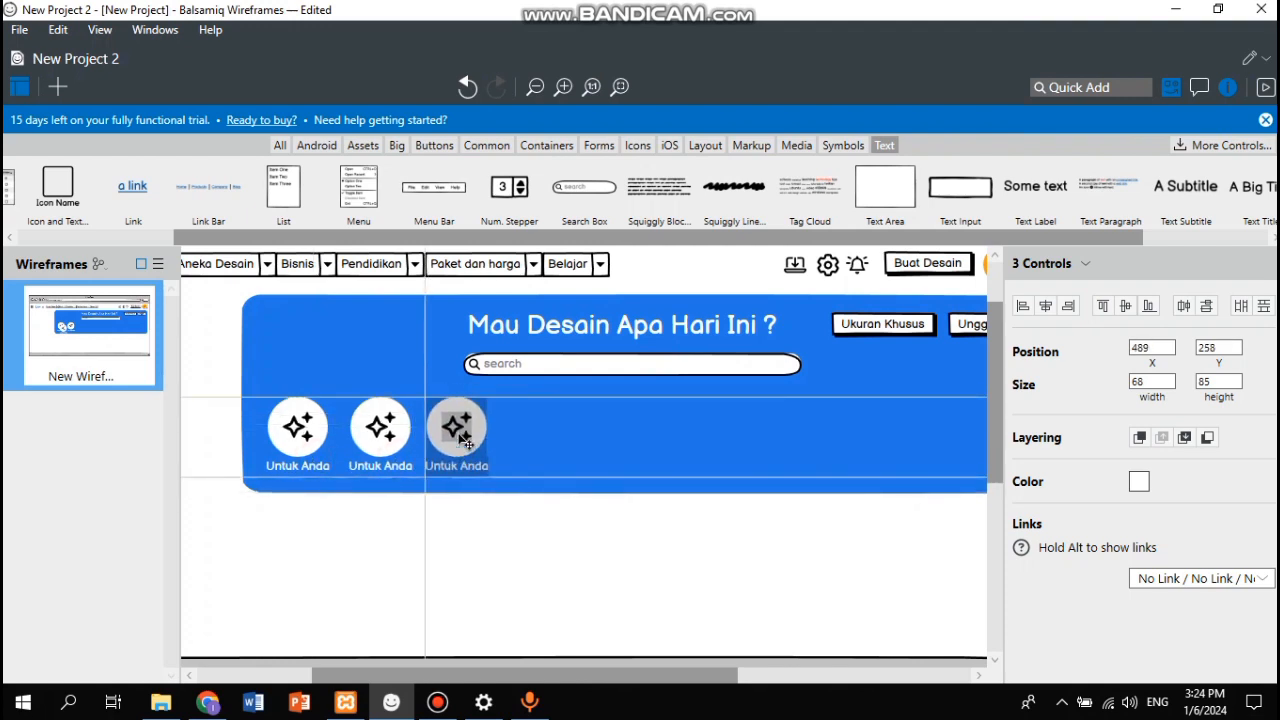
key(ctrl+d)
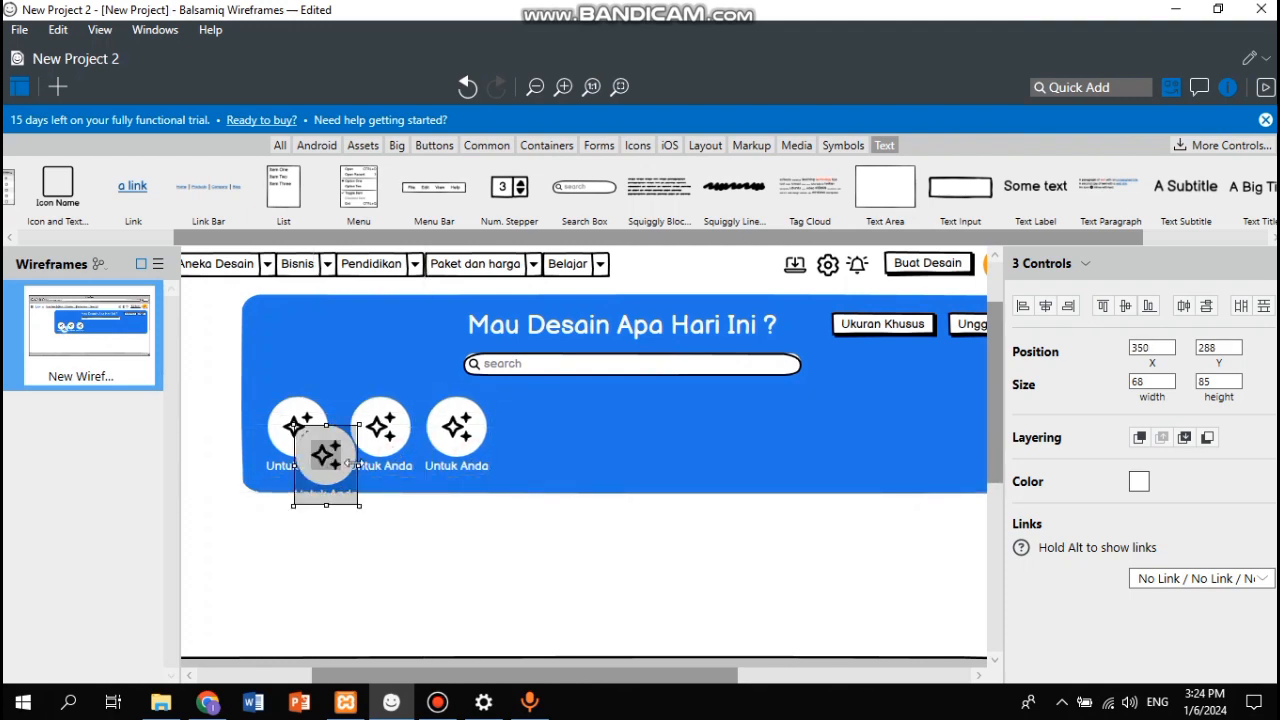
drag(336, 470, 541, 437)
key(ctrl+d)
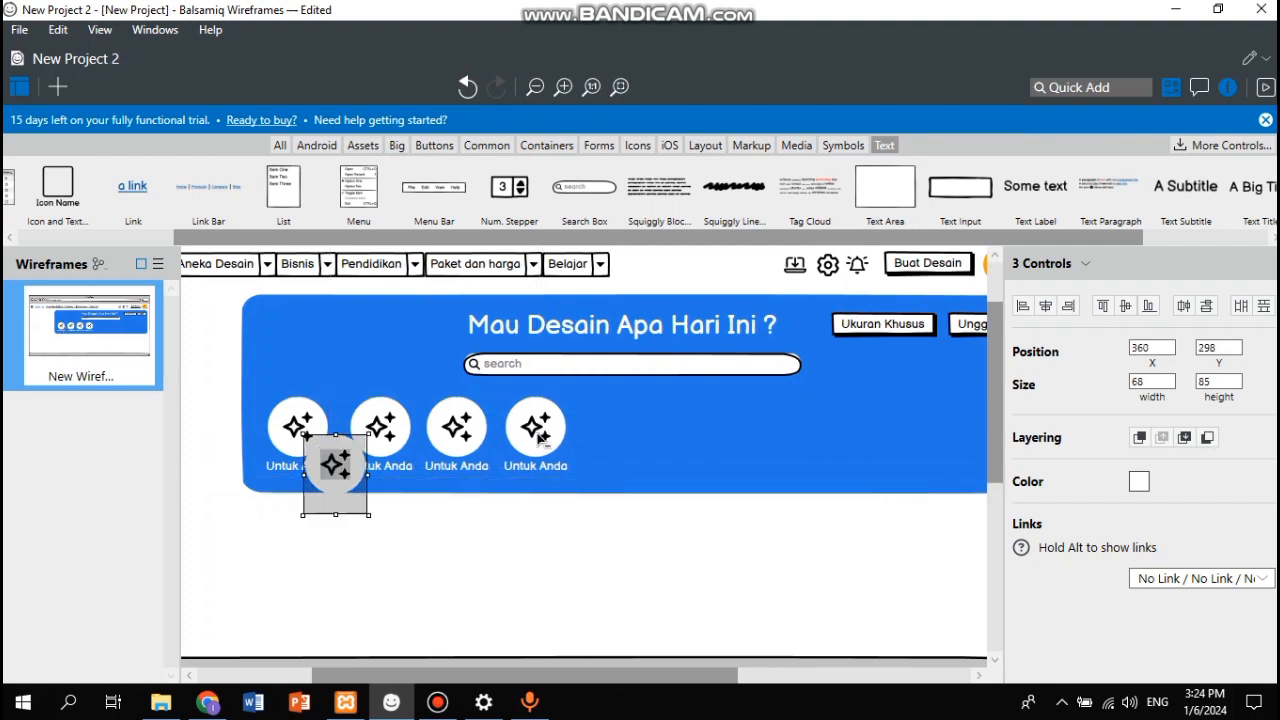
drag(335, 478, 608, 442)
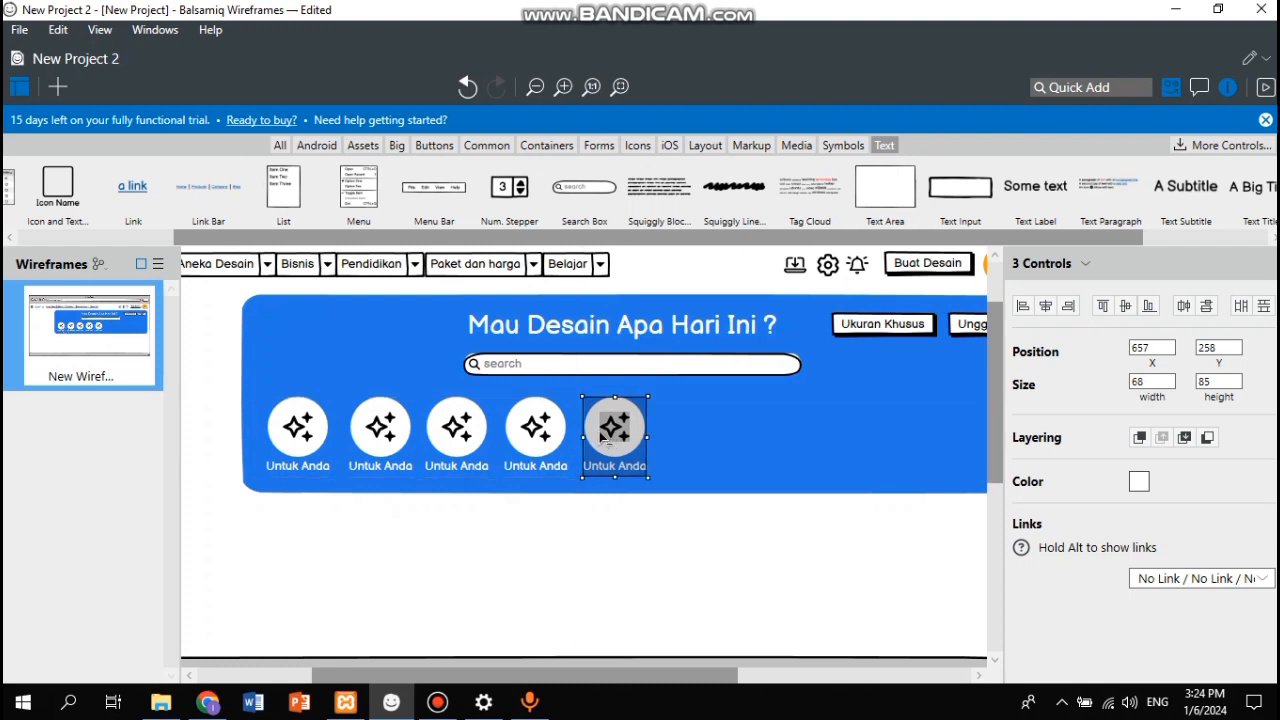
Step: Complete the row of nine icon sets with four more duplicates, placing the last one at X 992, Y 258
key(ctrl+d)
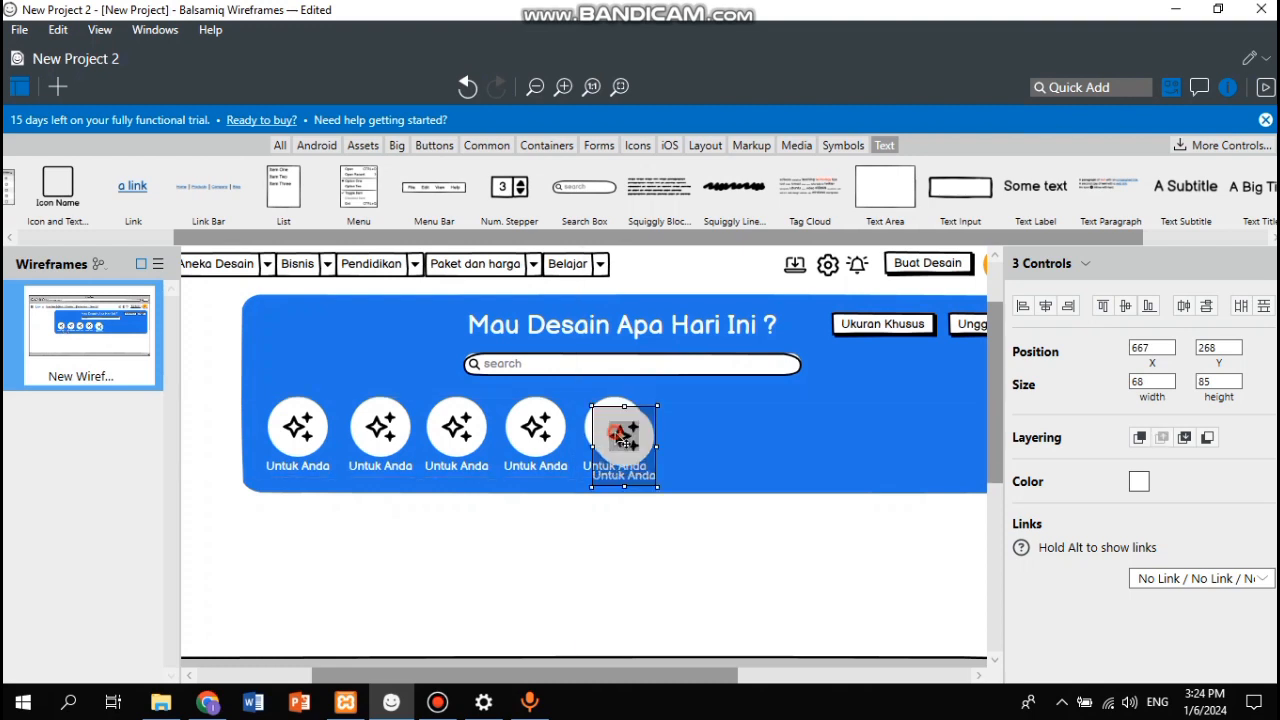
drag(621, 436, 688, 431)
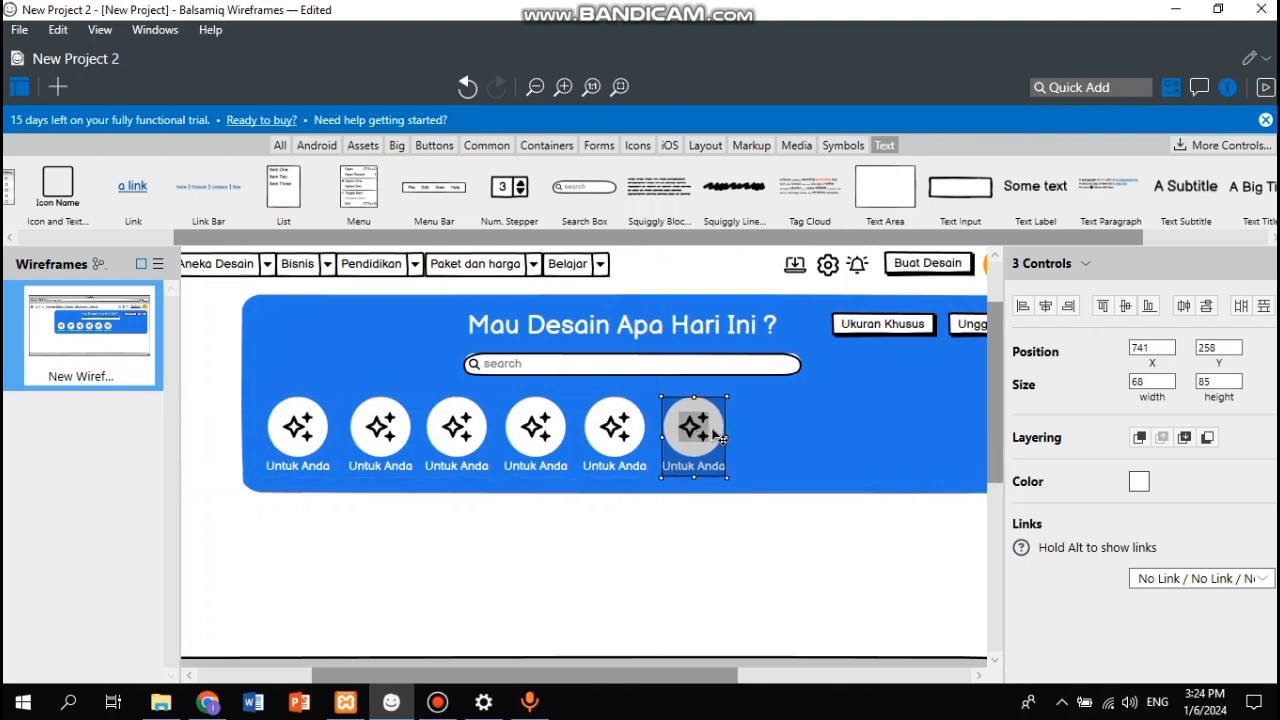
key(ctrl+d)
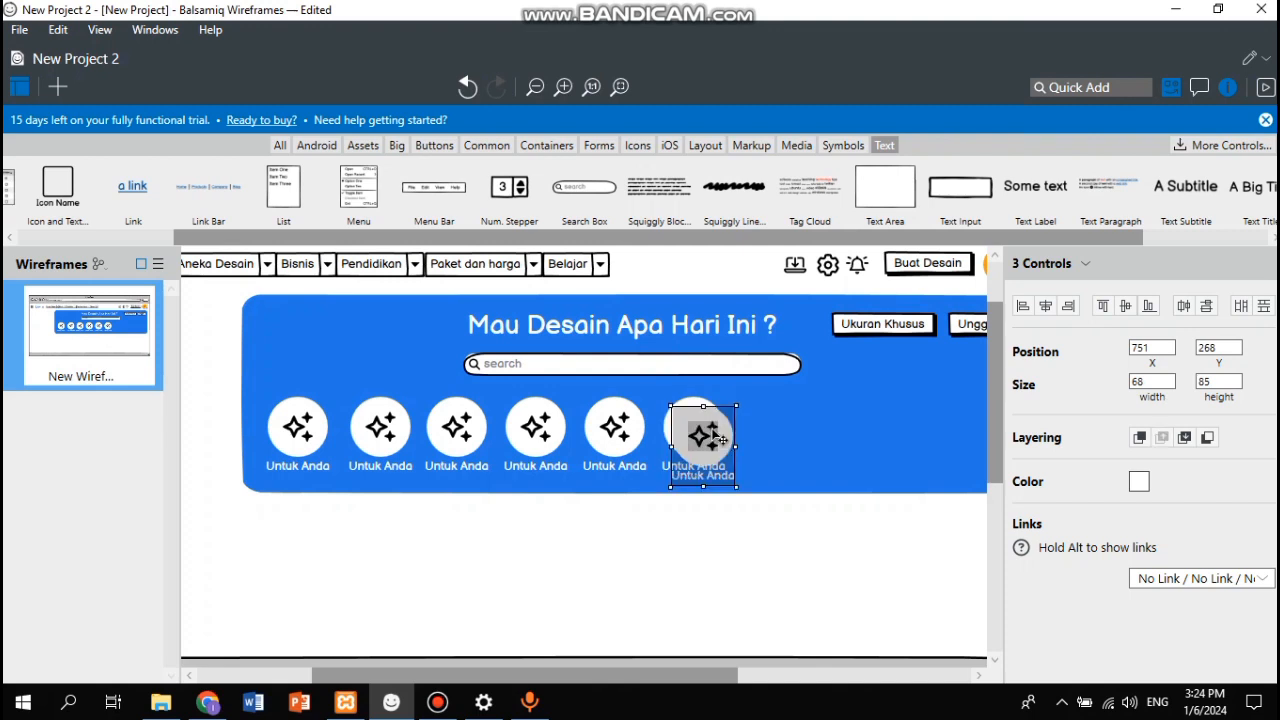
drag(716, 441, 780, 441)
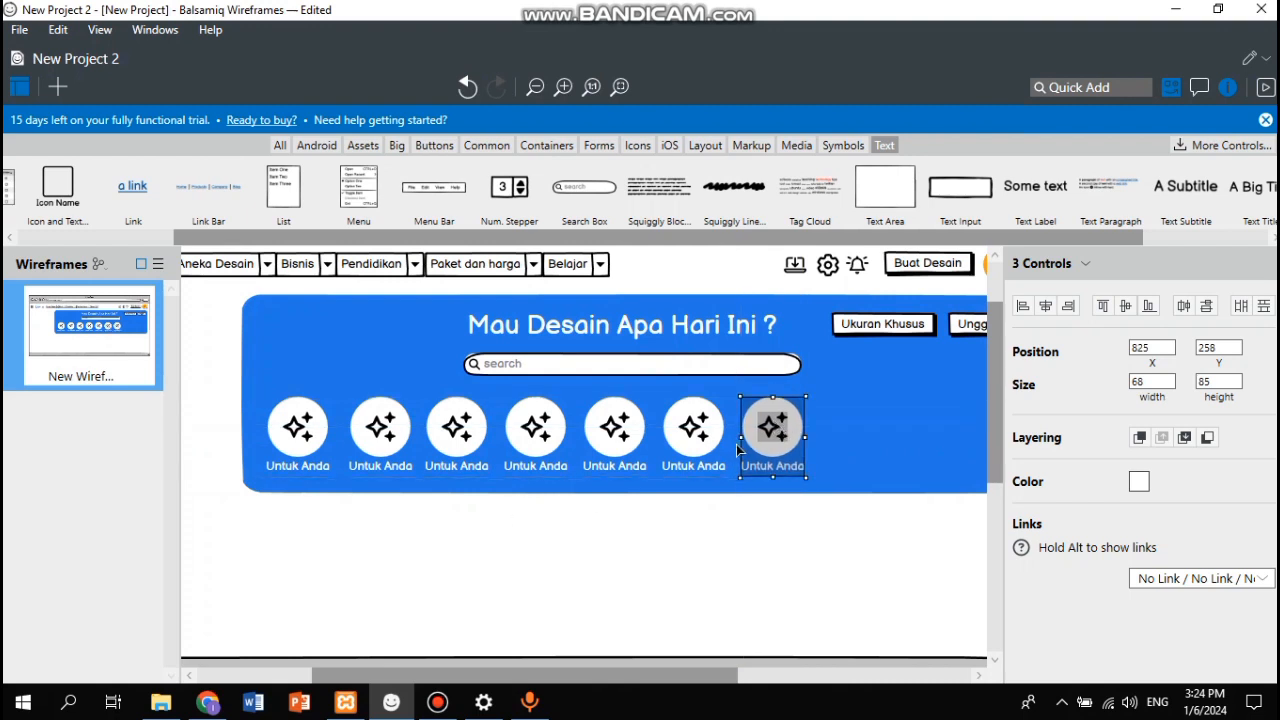
key(ctrl+d)
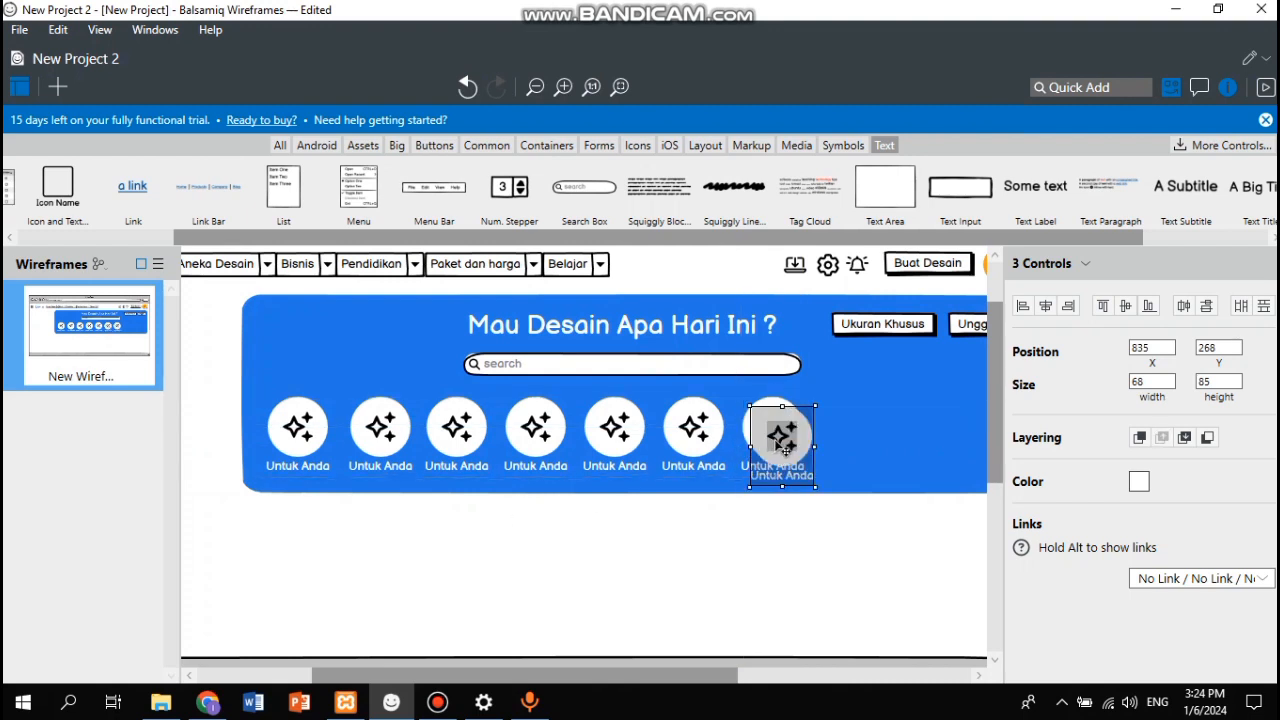
drag(790, 452, 930, 437)
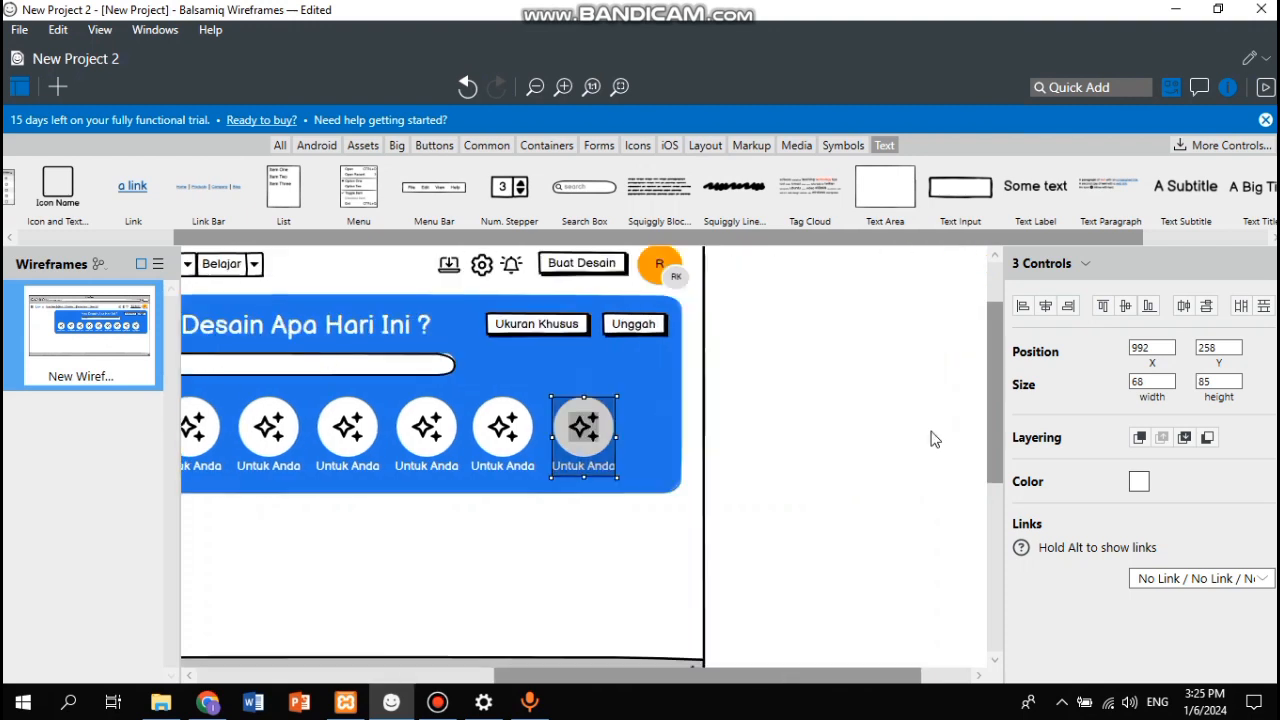
Step: Check the category names on the Canva home page in Chrome and change the second icon's label to "Docs" in Balsamiq Wireframes
scroll(931, 436, left, 3)
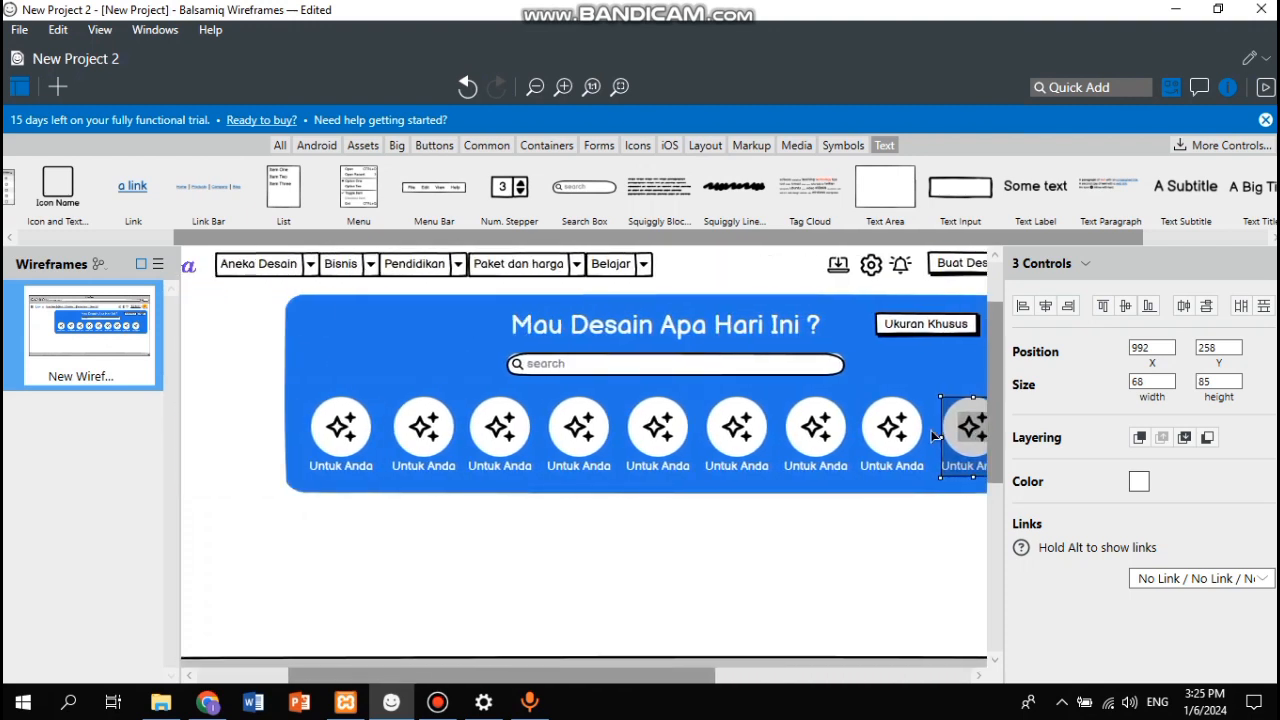
scroll(661, 449, left, 2)
scroll(661, 449, right, 2)
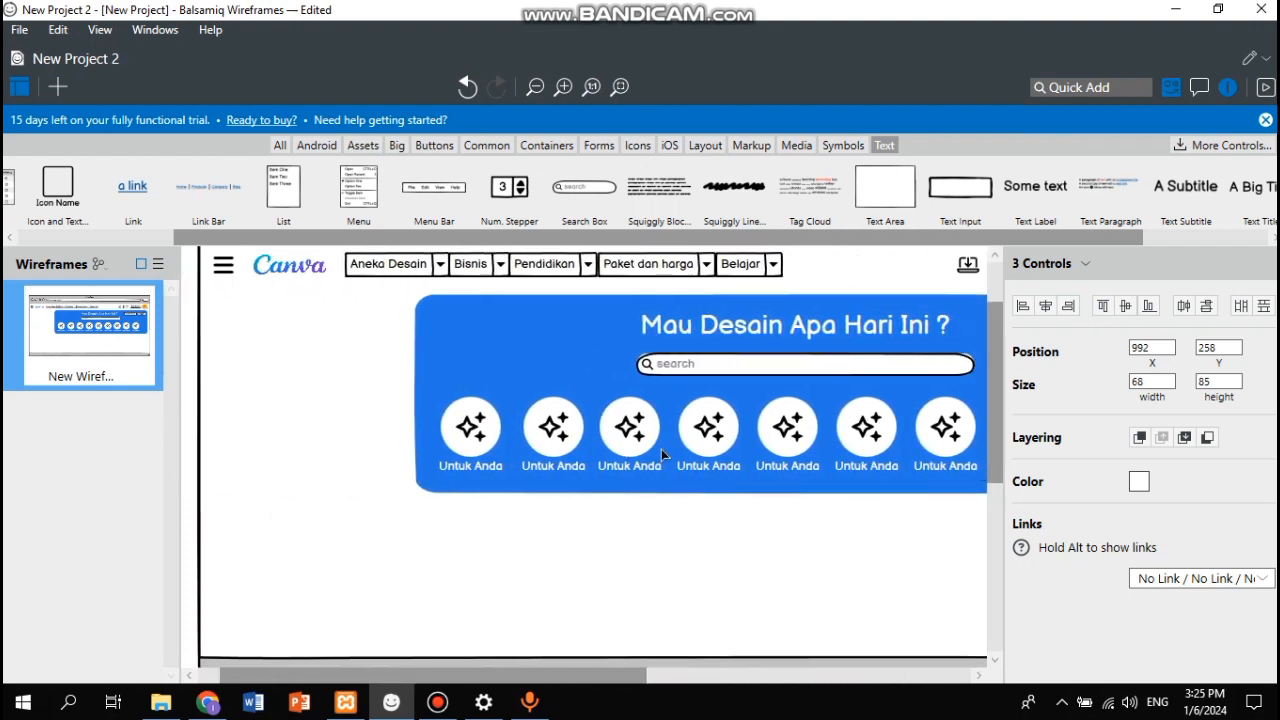
click(210, 704)
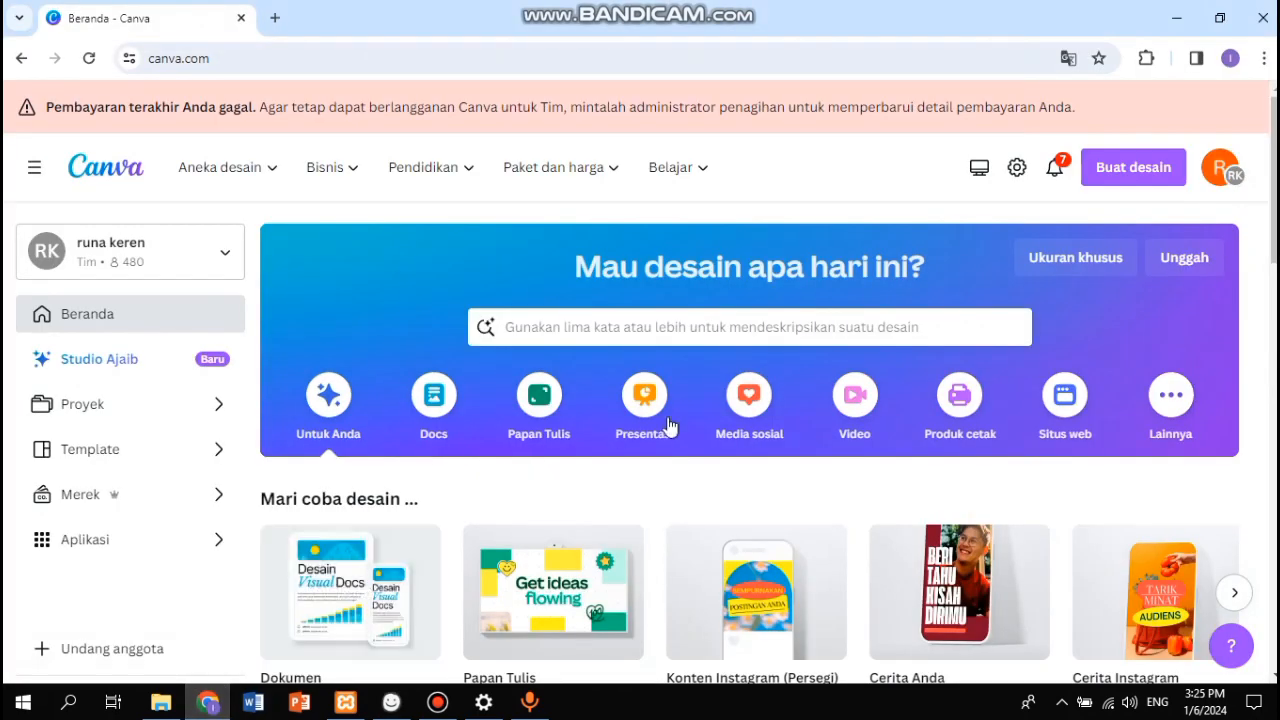
click(391, 704)
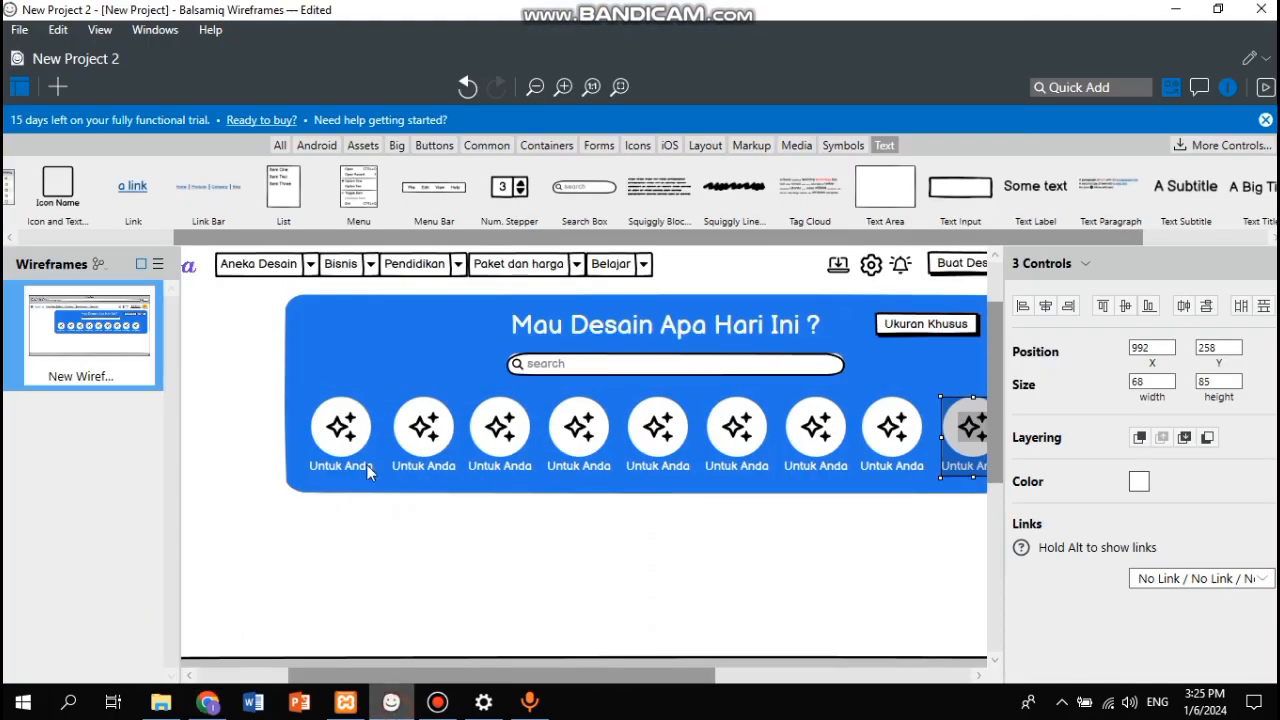
double_click(426, 469)
text(Docu)
key(BackSpace)
text(u)
key(Return)
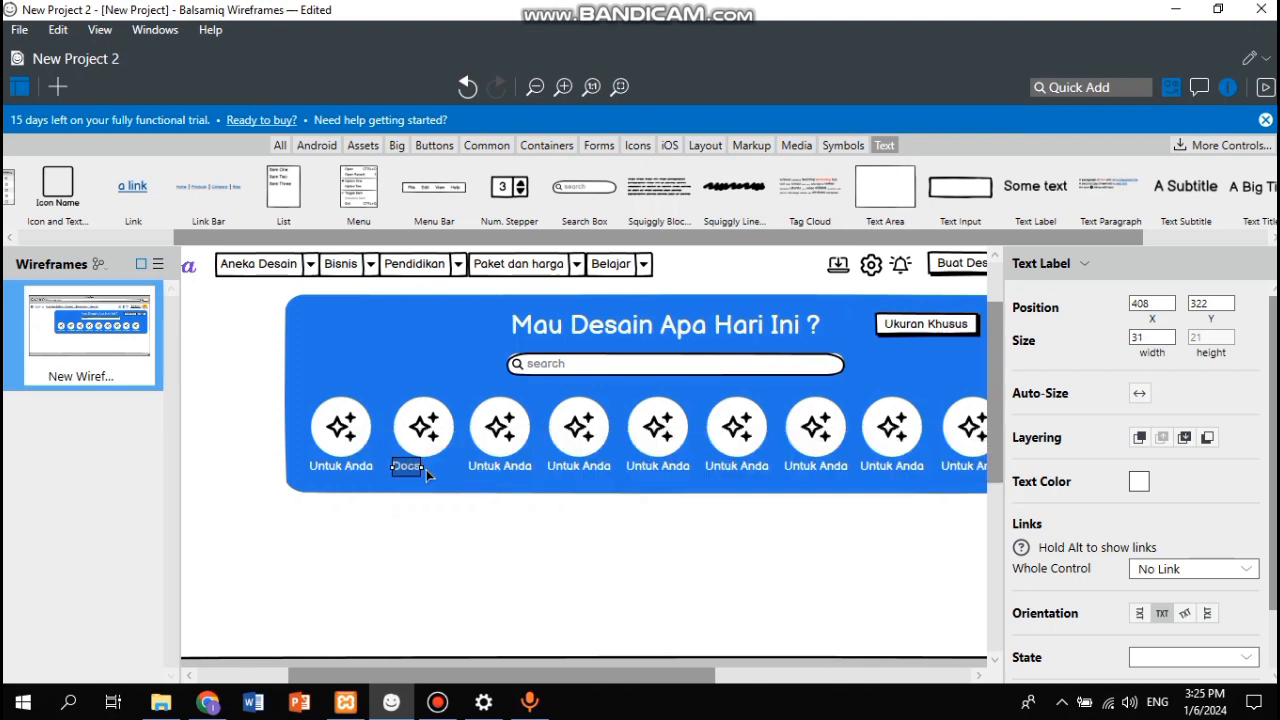
Step: Change the third icon's label to "Presentasi"
double_click(492, 469)
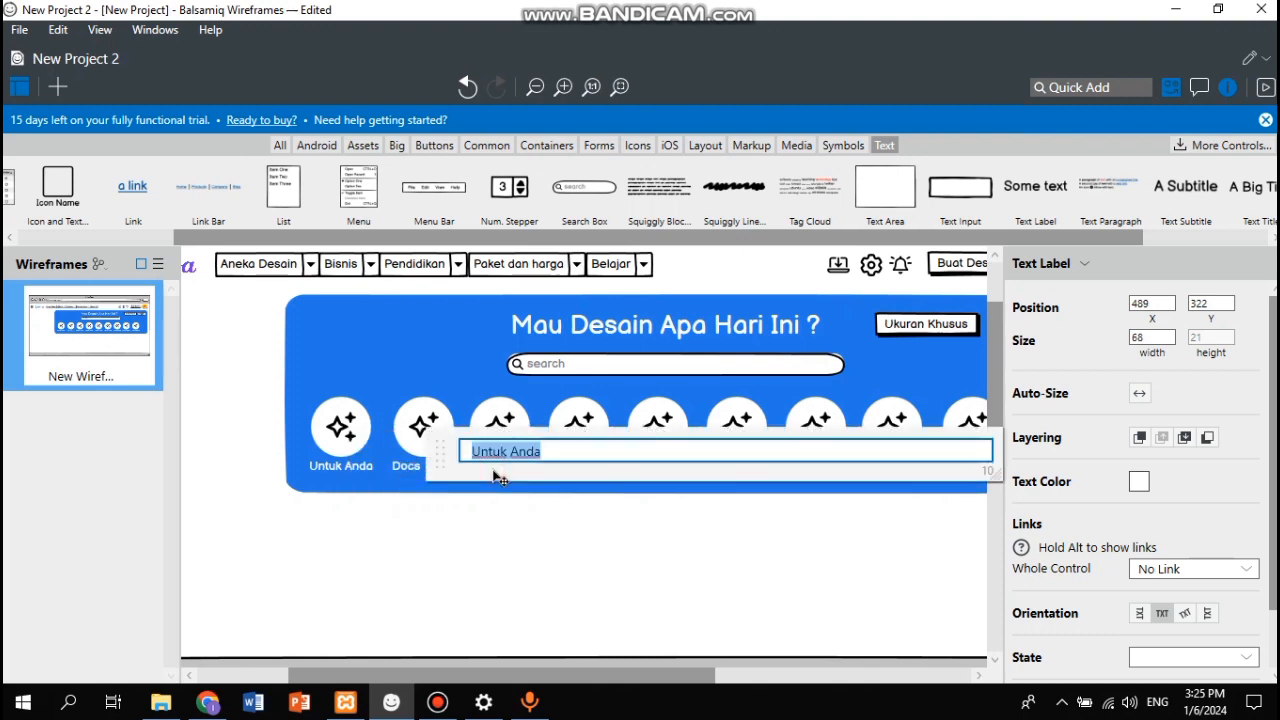
text(Presentasi)
key(Return)
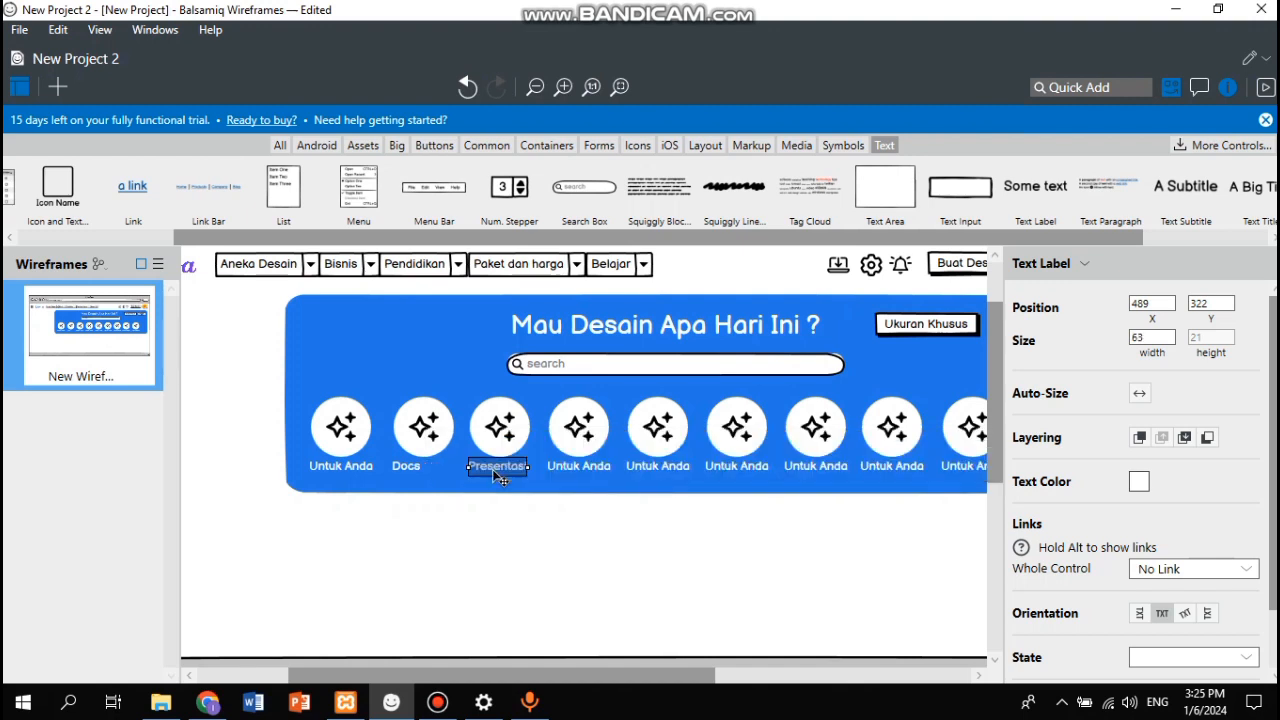
Step: Change the label under the fourth category icon in the blue banner to "Media Sosial"
click(564, 470)
double_click(562, 468)
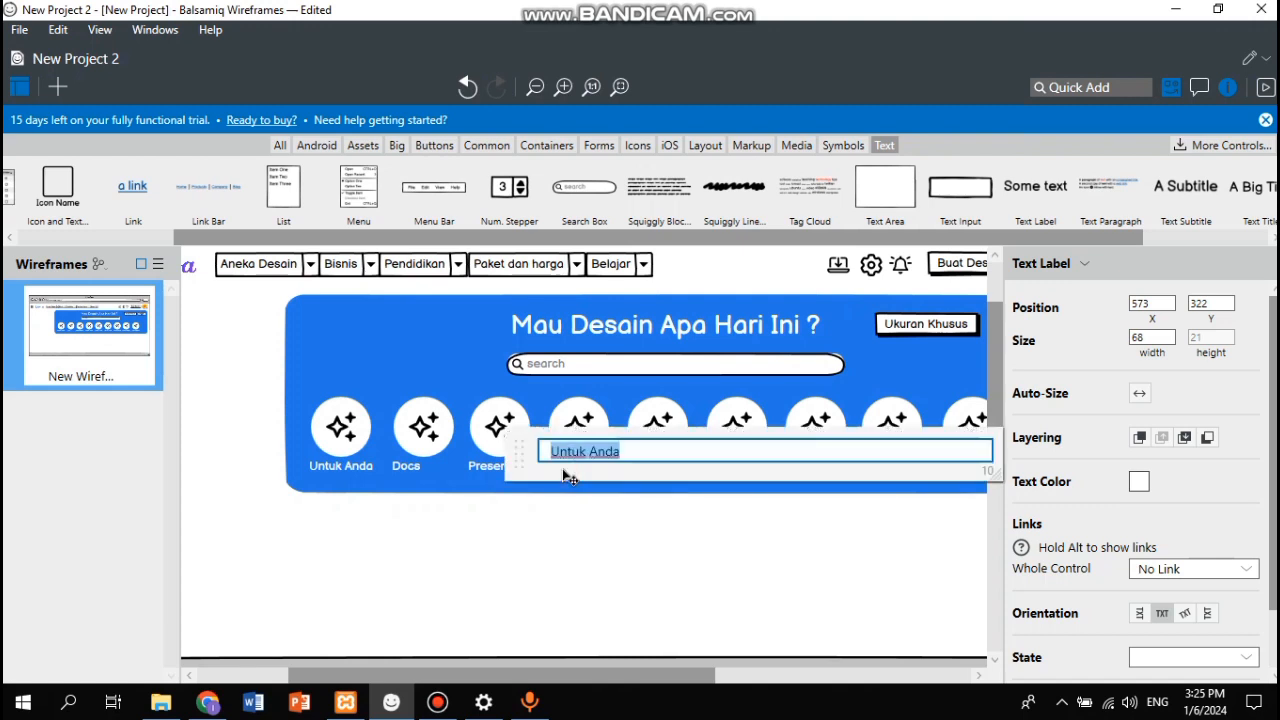
text(Mwo)
key(BackSpace)
key(BackSpace)
text(edia)
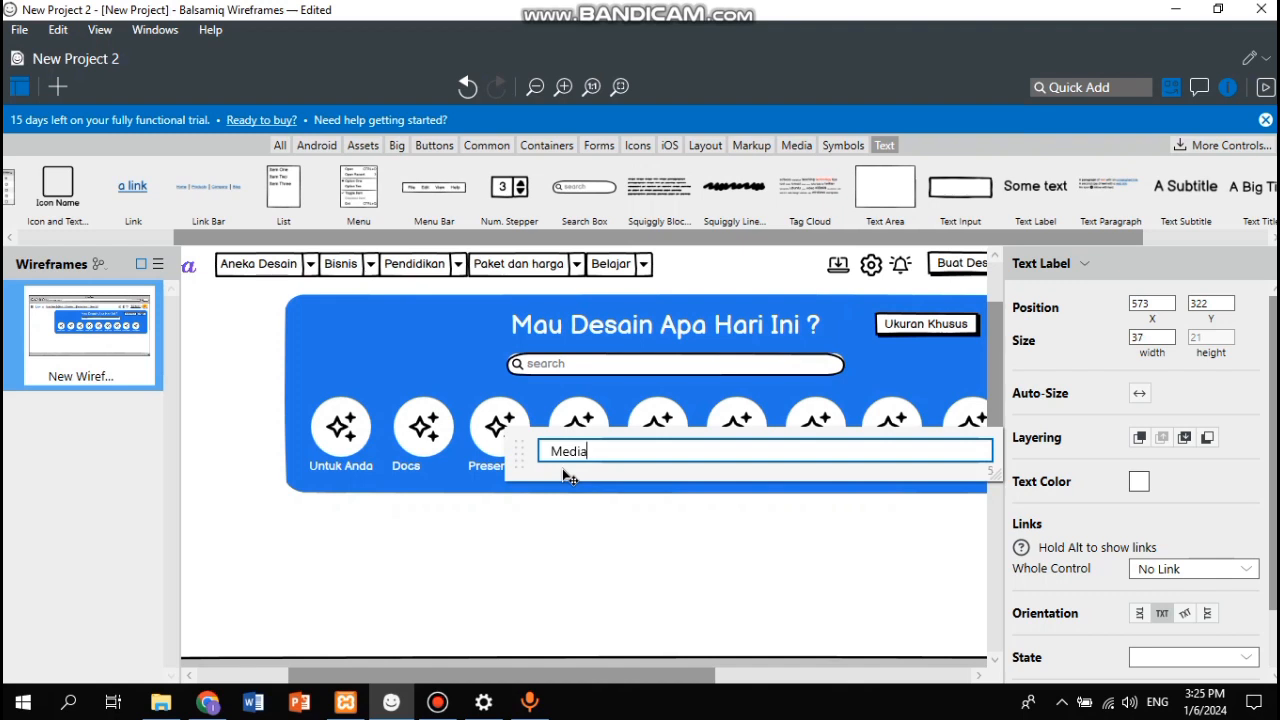
text( Sosial)
key(Return)
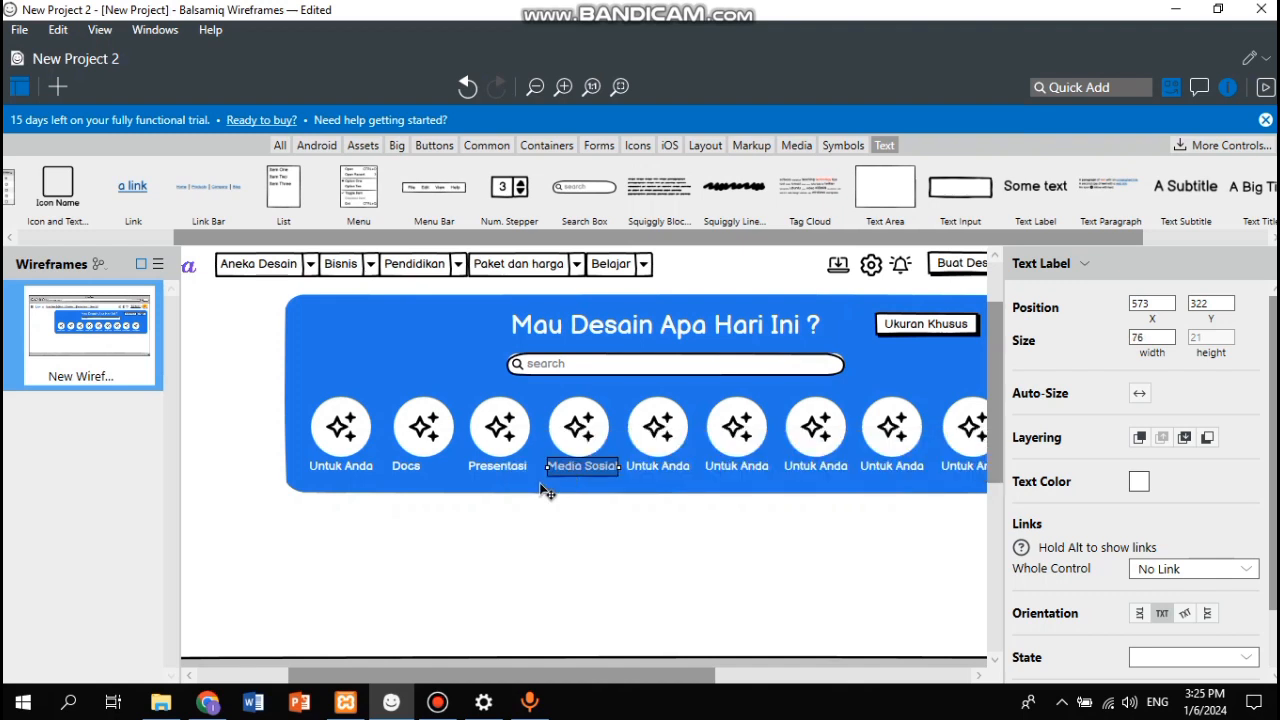
Step: Check the category names on the Canva home page in Chrome and change the fifth icon's label to "Video" in Balsamiq Wireframes
click(205, 706)
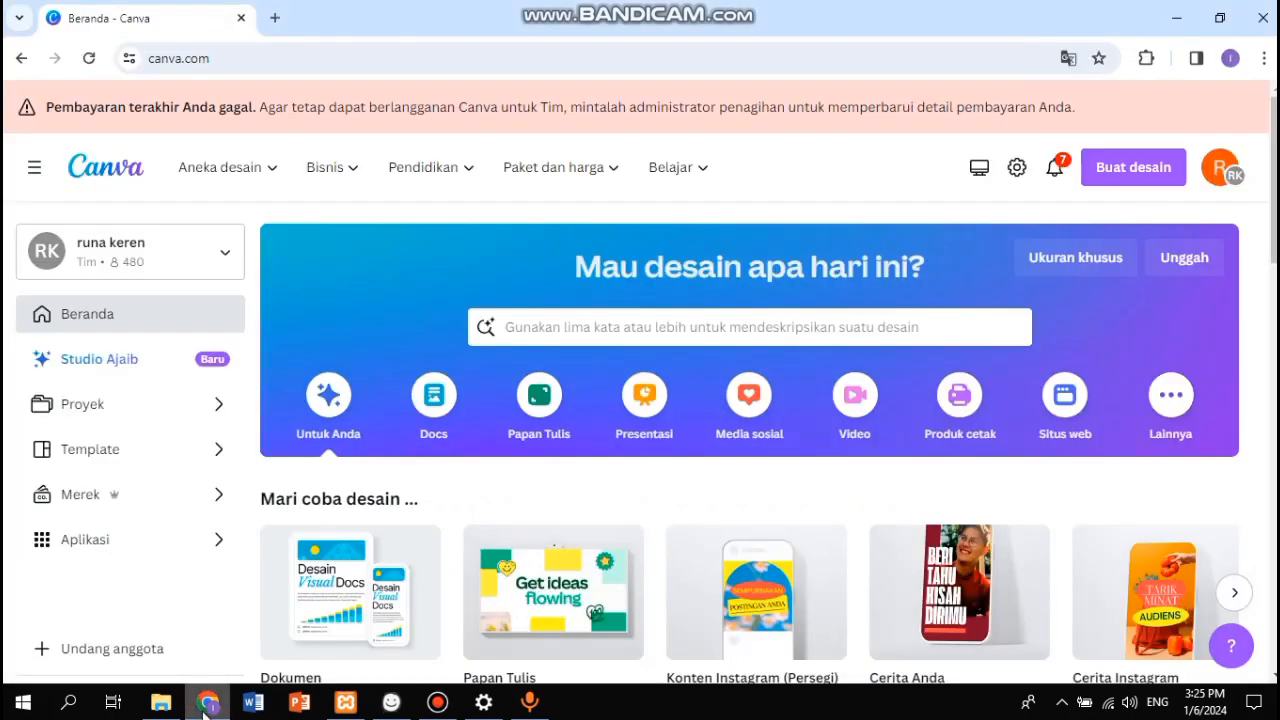
click(205, 706)
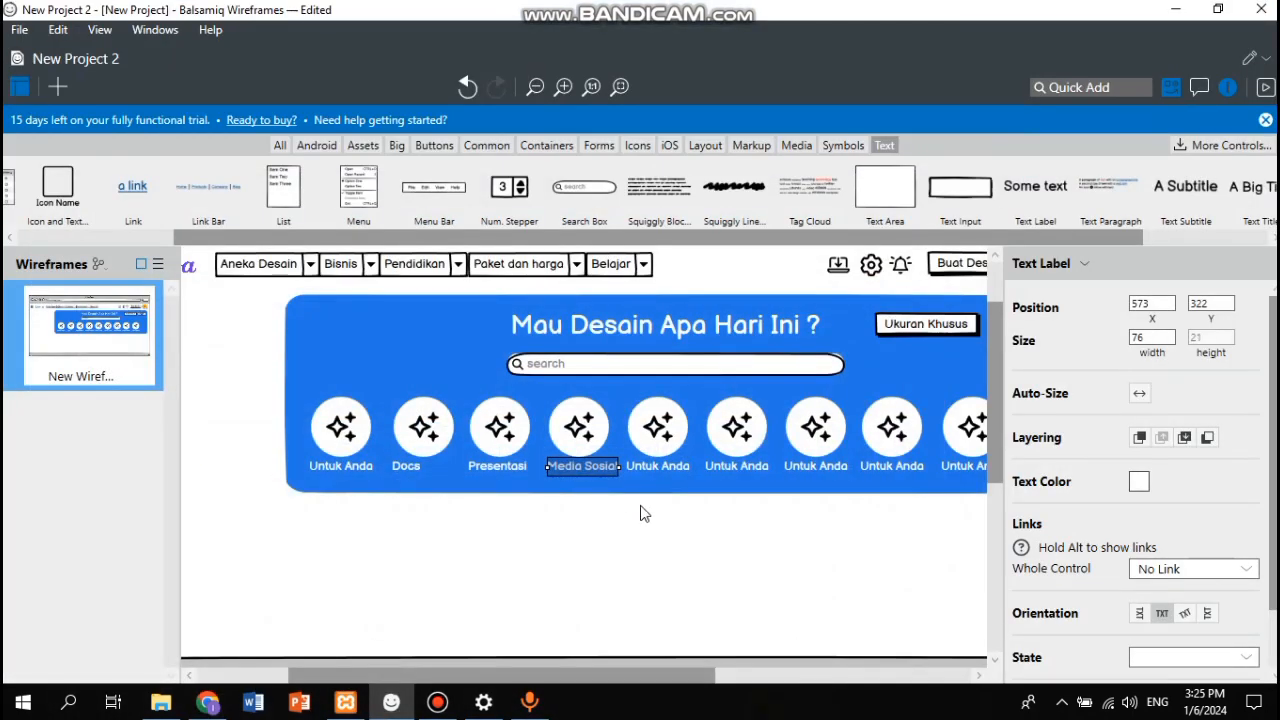
double_click(645, 472)
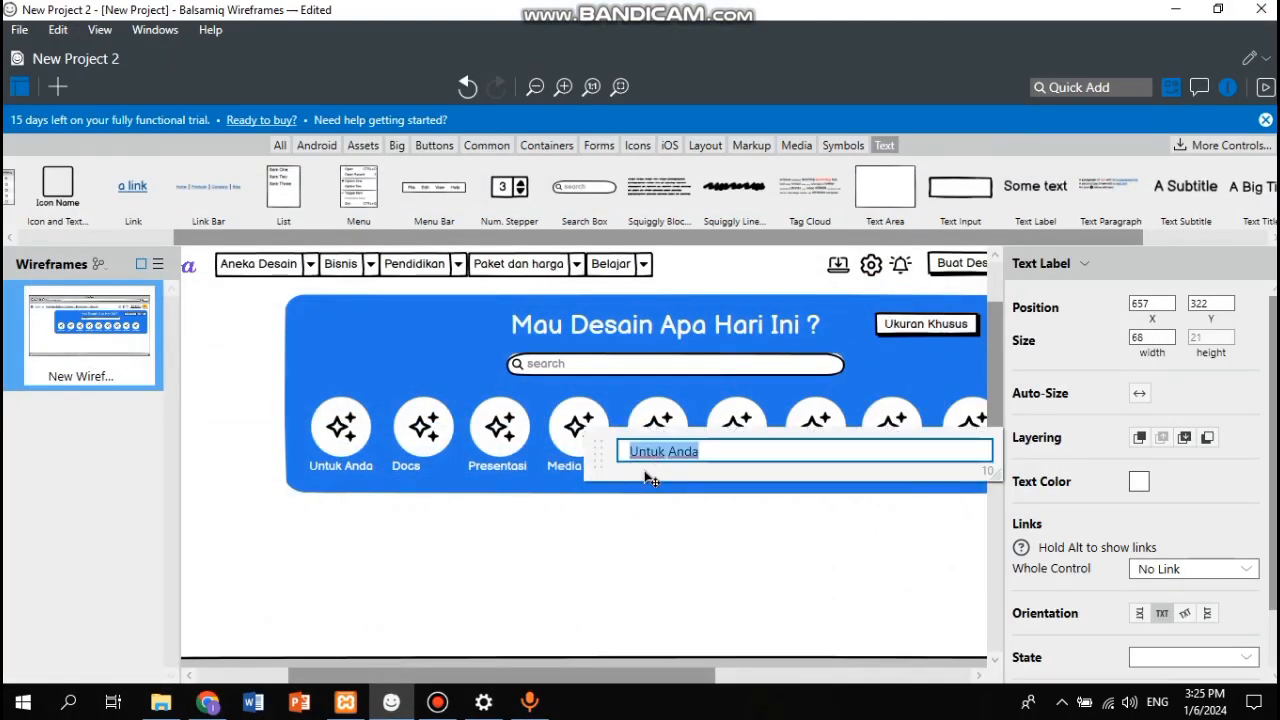
text(Video)
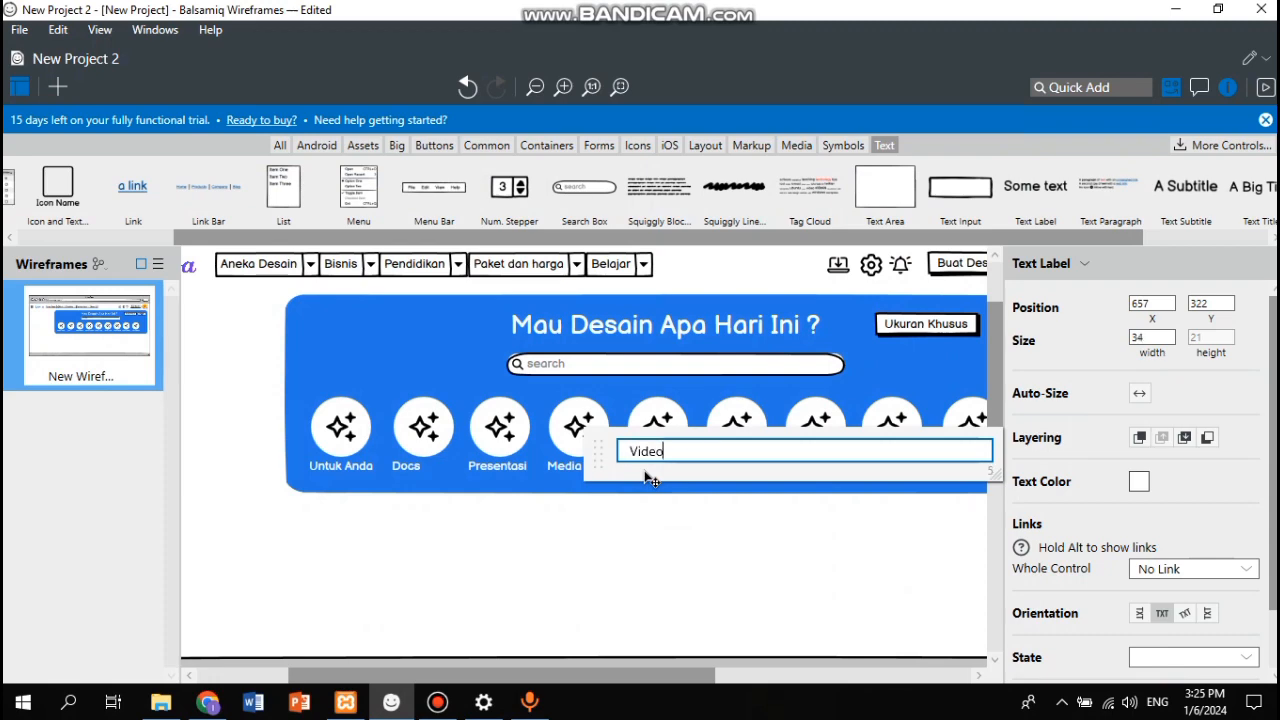
key(Return)
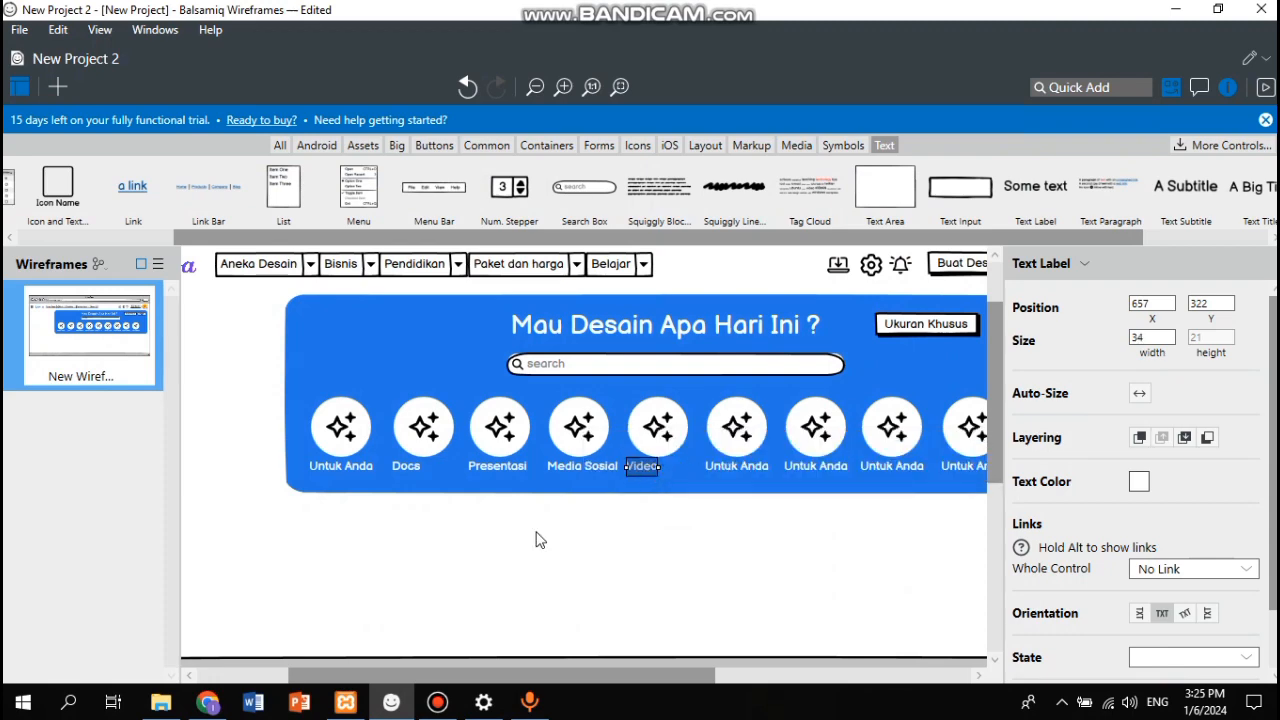
Step: Consult the Canva page in Chrome again and change the sixth icon's label to "Produk Cetak" in Balsamiq Wireframes
click(225, 703)
click(225, 703)
double_click(723, 468)
text(P)
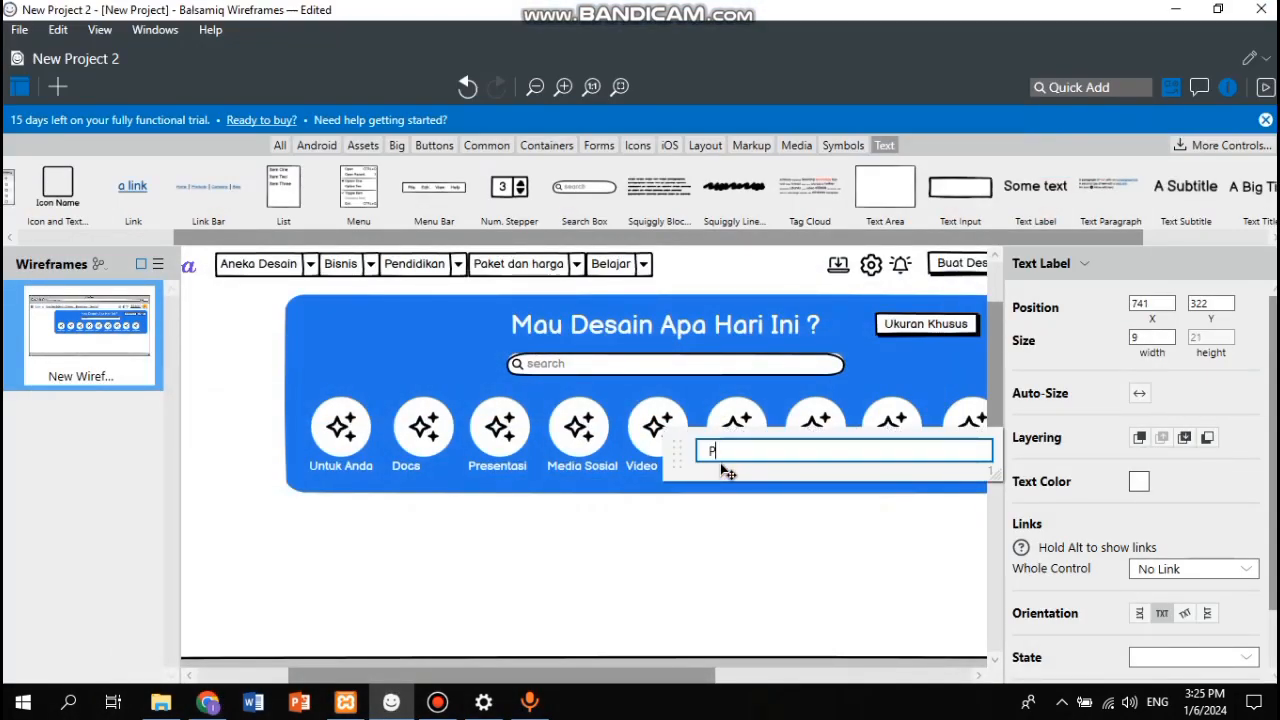
text(roduk Cetak)
key(Return)
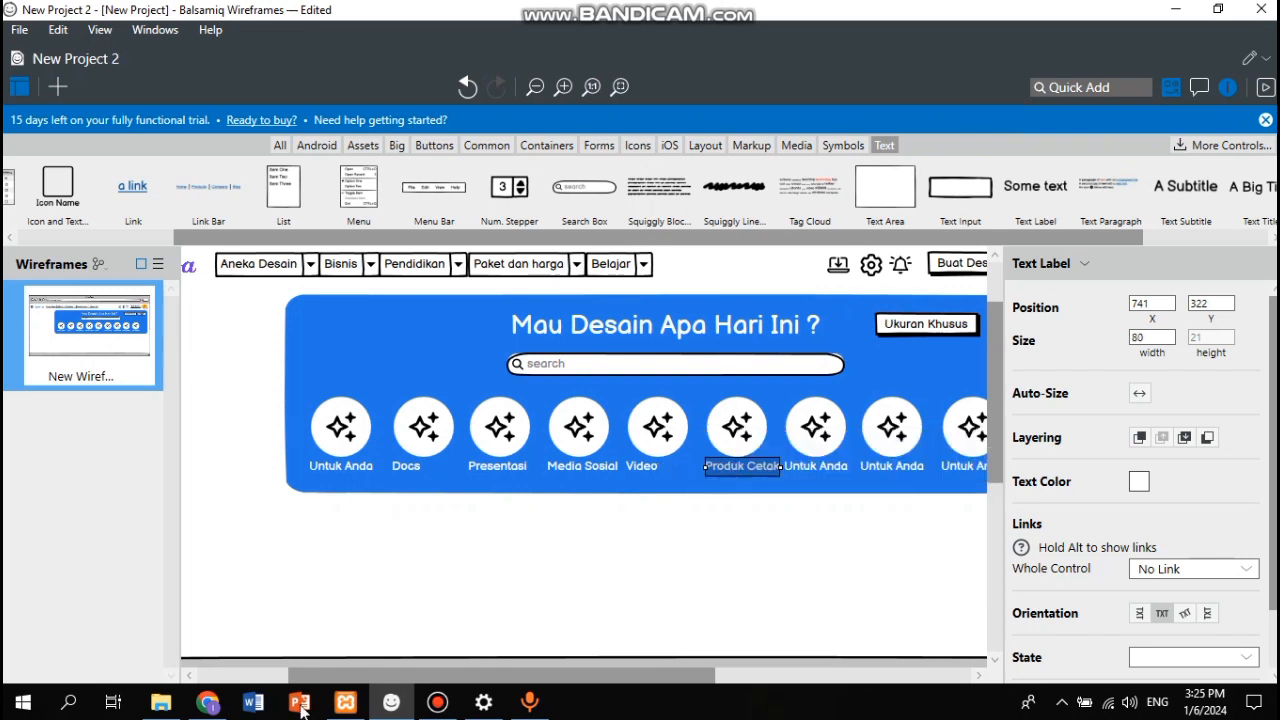
Step: Look up the next category on the Canva page in Chrome and change the seventh icon's label to "Situs Web" in Balsamiq Wireframes
click(212, 704)
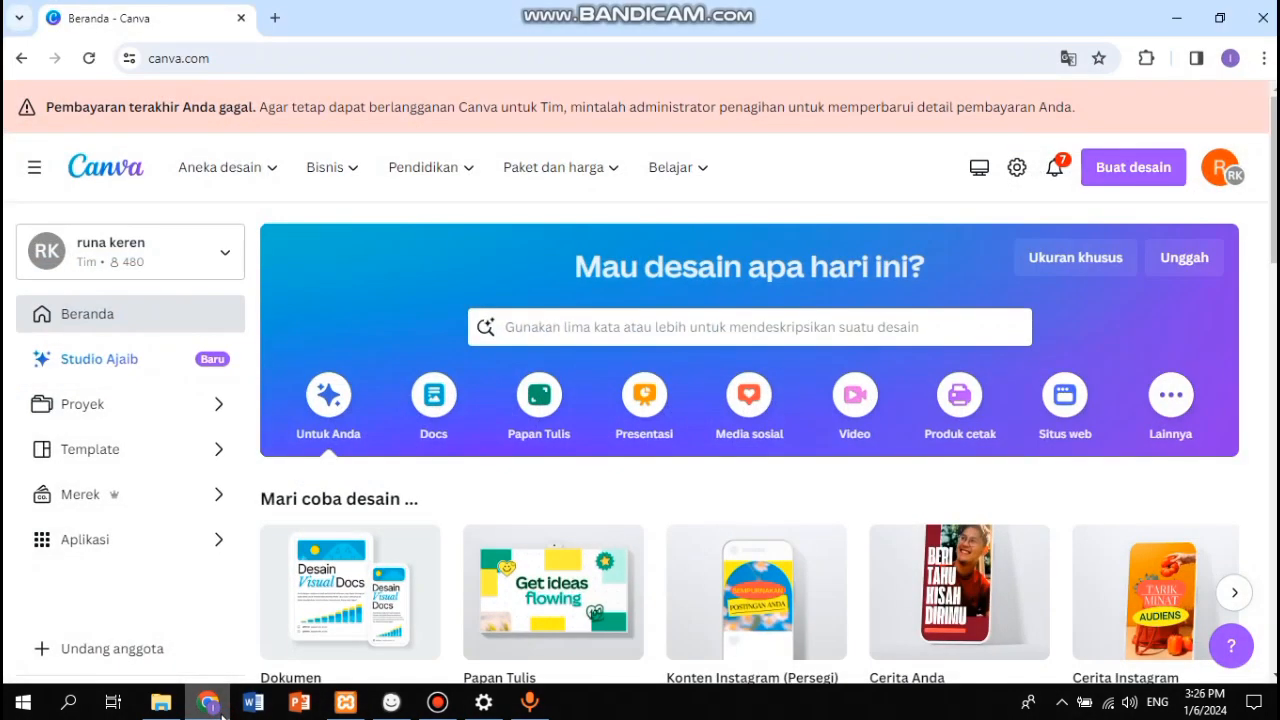
click(209, 704)
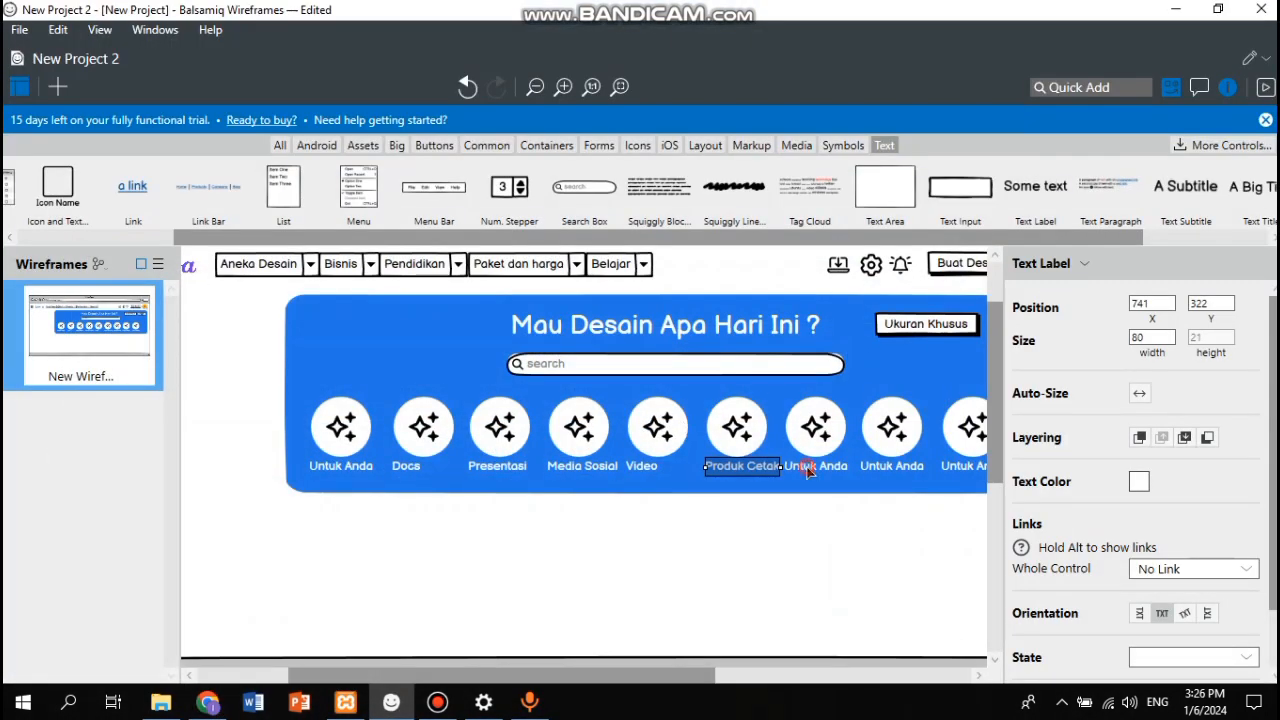
double_click(808, 468)
text(Sui)
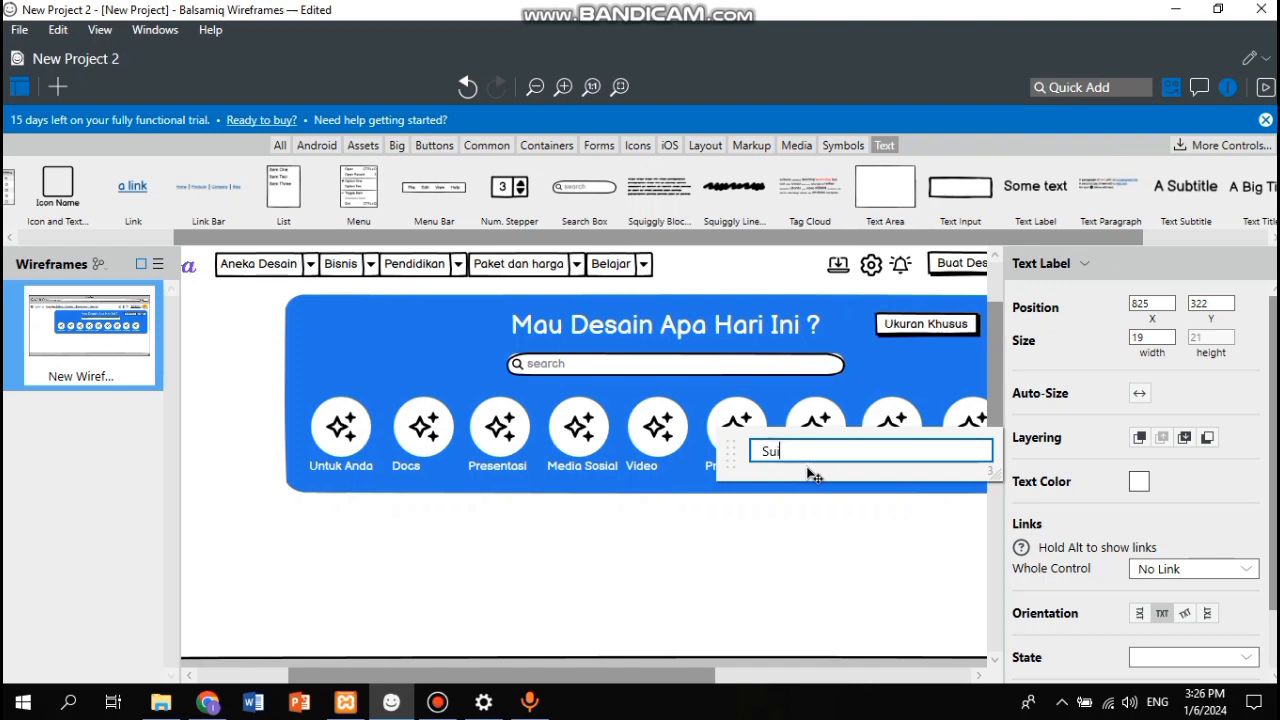
key(BackSpace)
key(BackSpace)
text(itus Web)
key(Return)
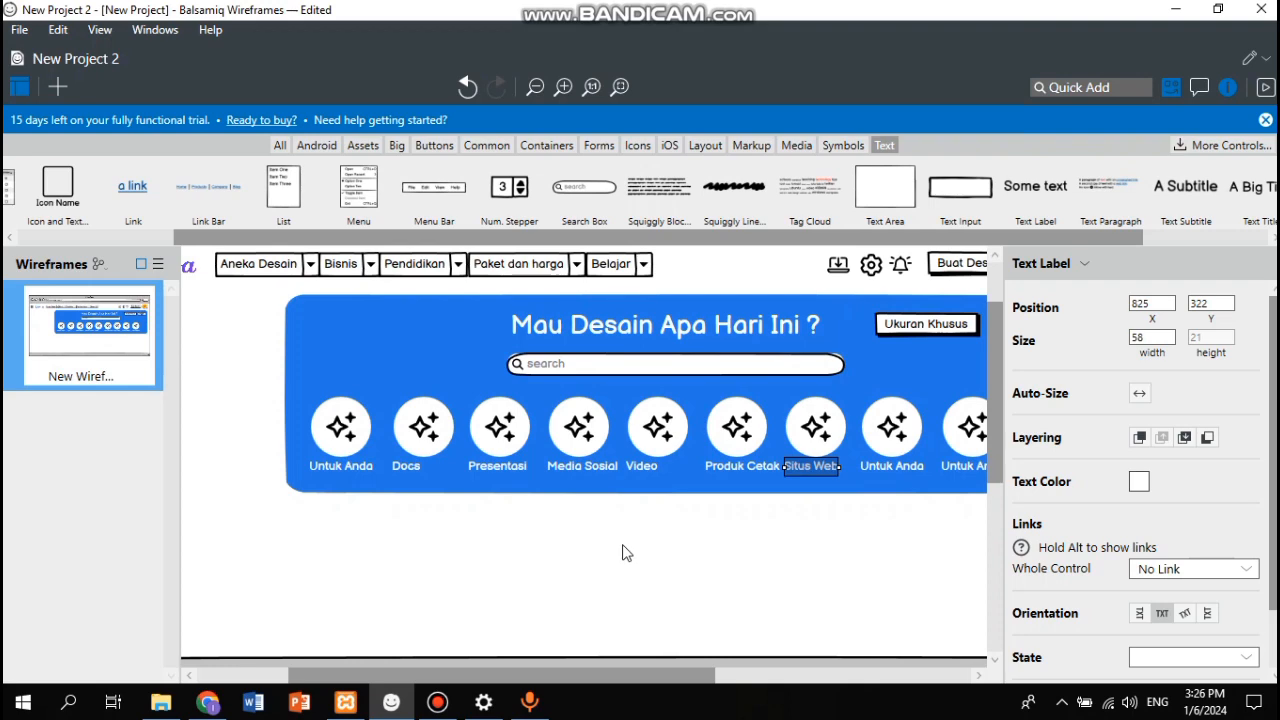
Step: Look up the last category on the Canva page in Chrome and change the eighth icon's label to "Lainnya" in Balsamiq Wireframes
click(208, 702)
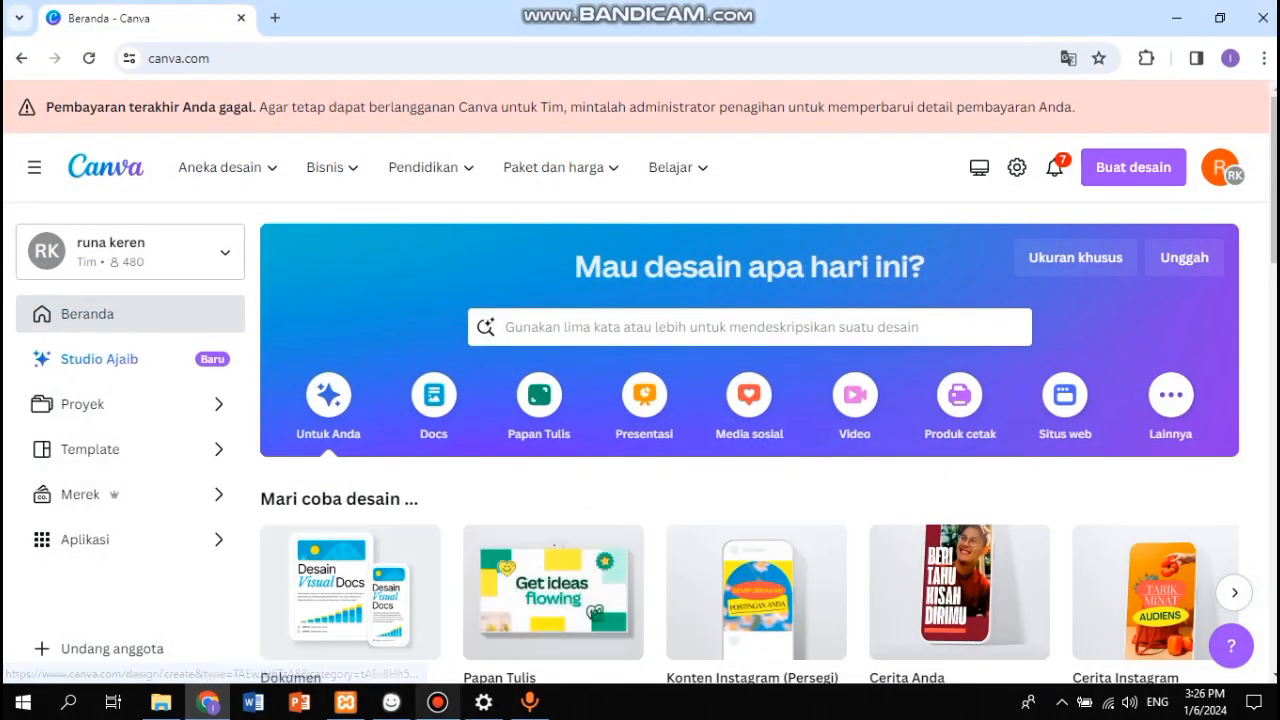
click(391, 702)
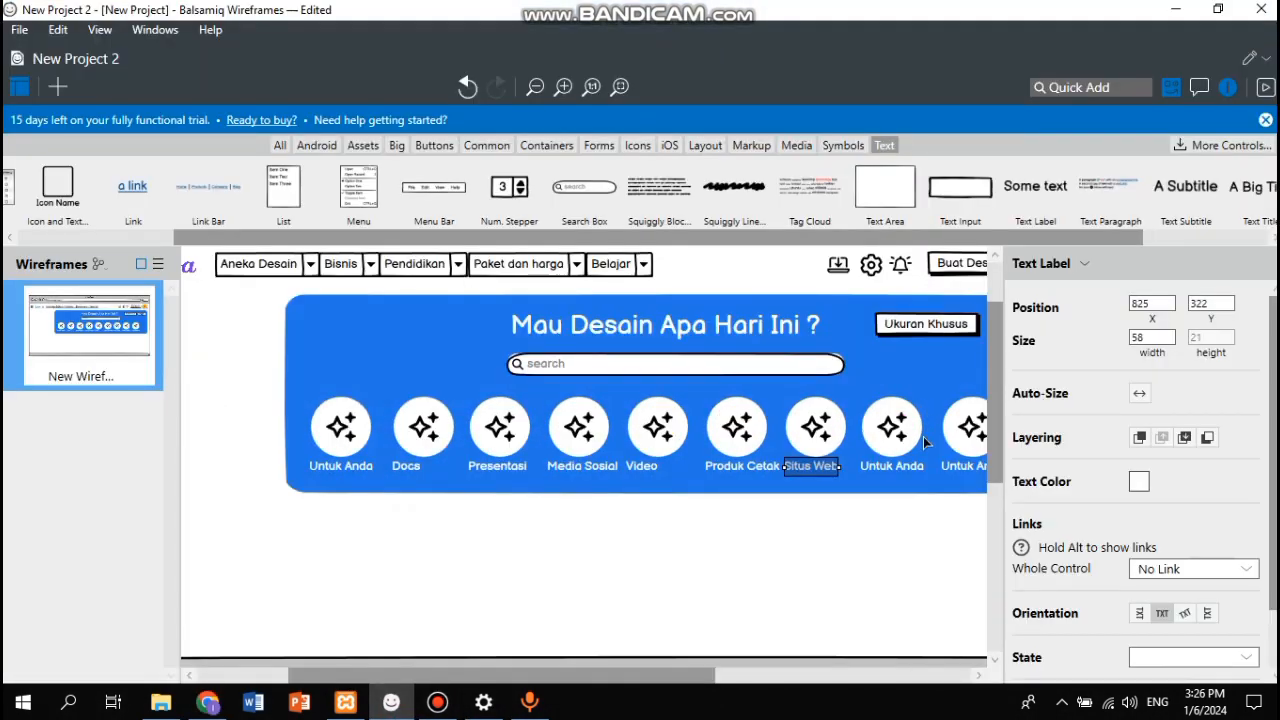
double_click(906, 466)
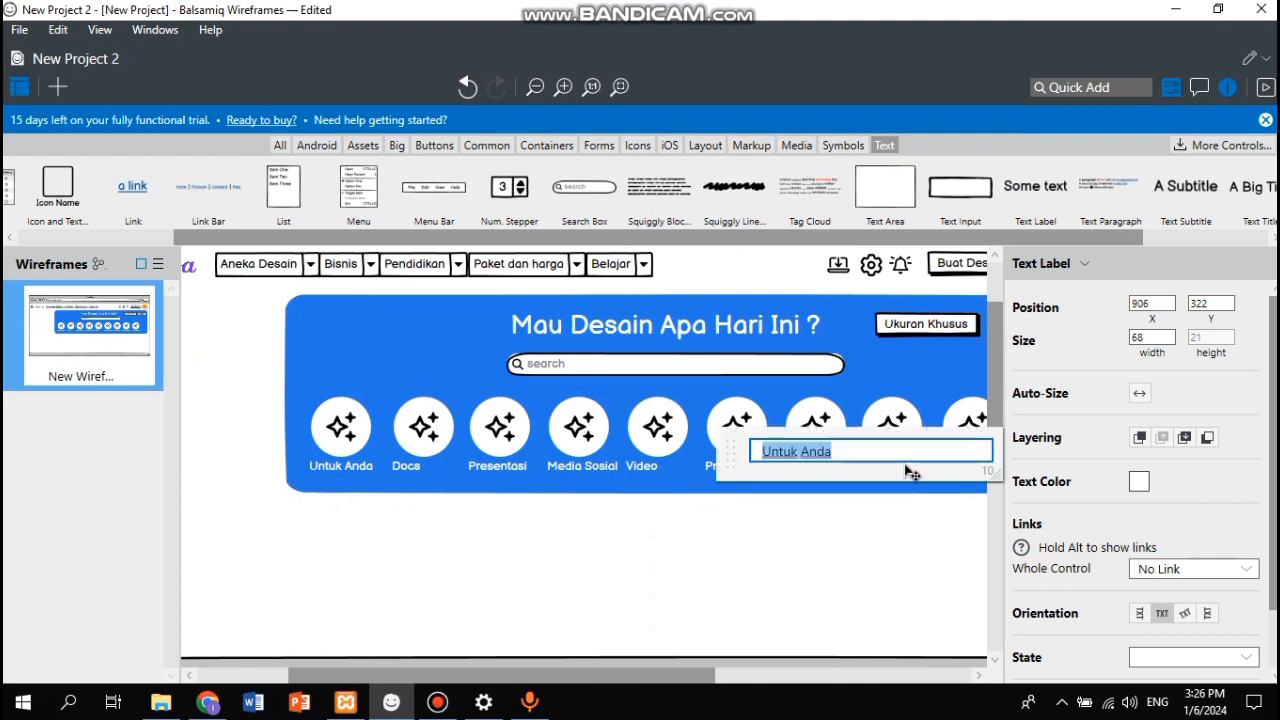
text(S)
key(BackSpace)
text(Lainnya)
key(Return)
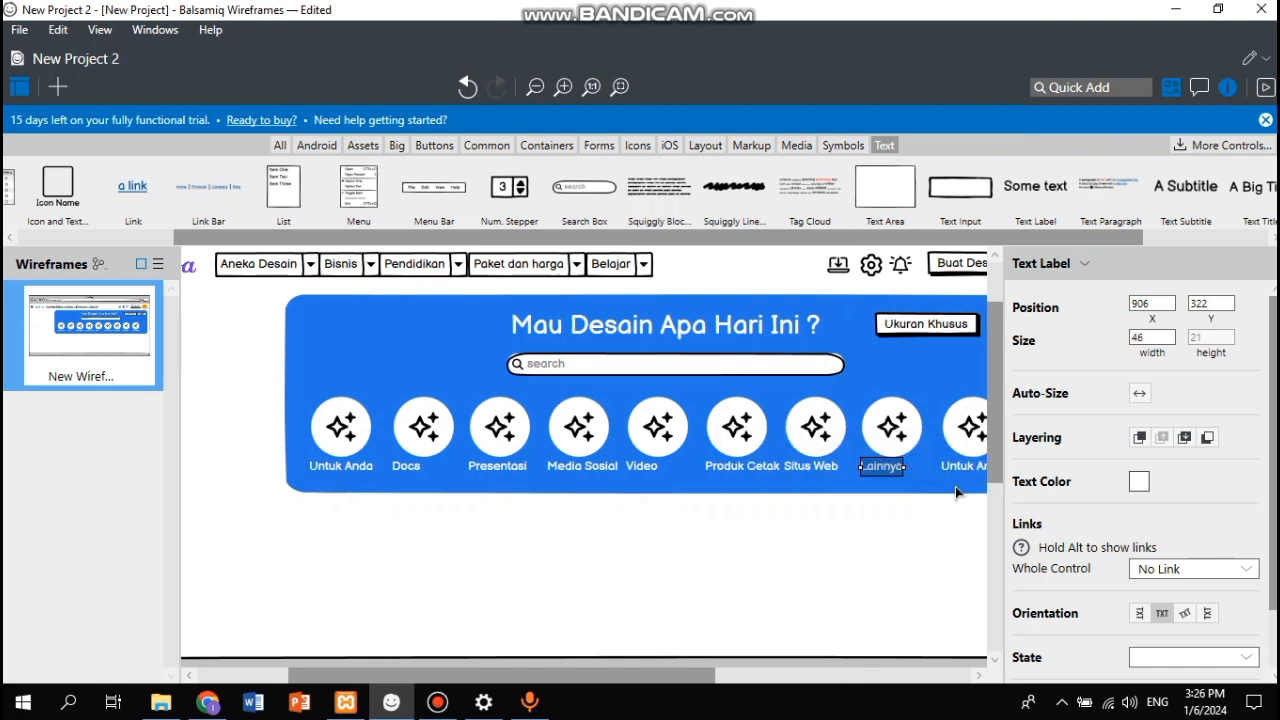
Step: Delete the surplus ninth icon set in the banner, including its sparkles icon, white circle and "Untuk Anda" label
scroll(955, 486, right, 5)
click(722, 436)
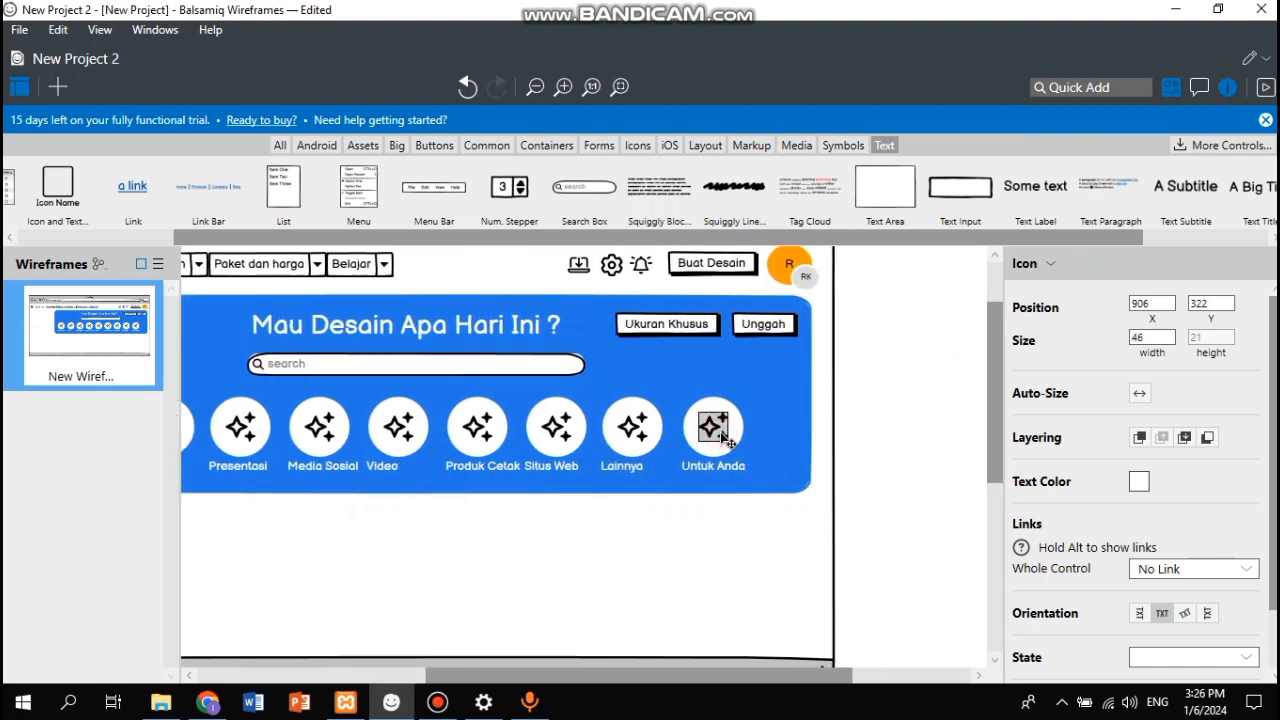
key(Escape)
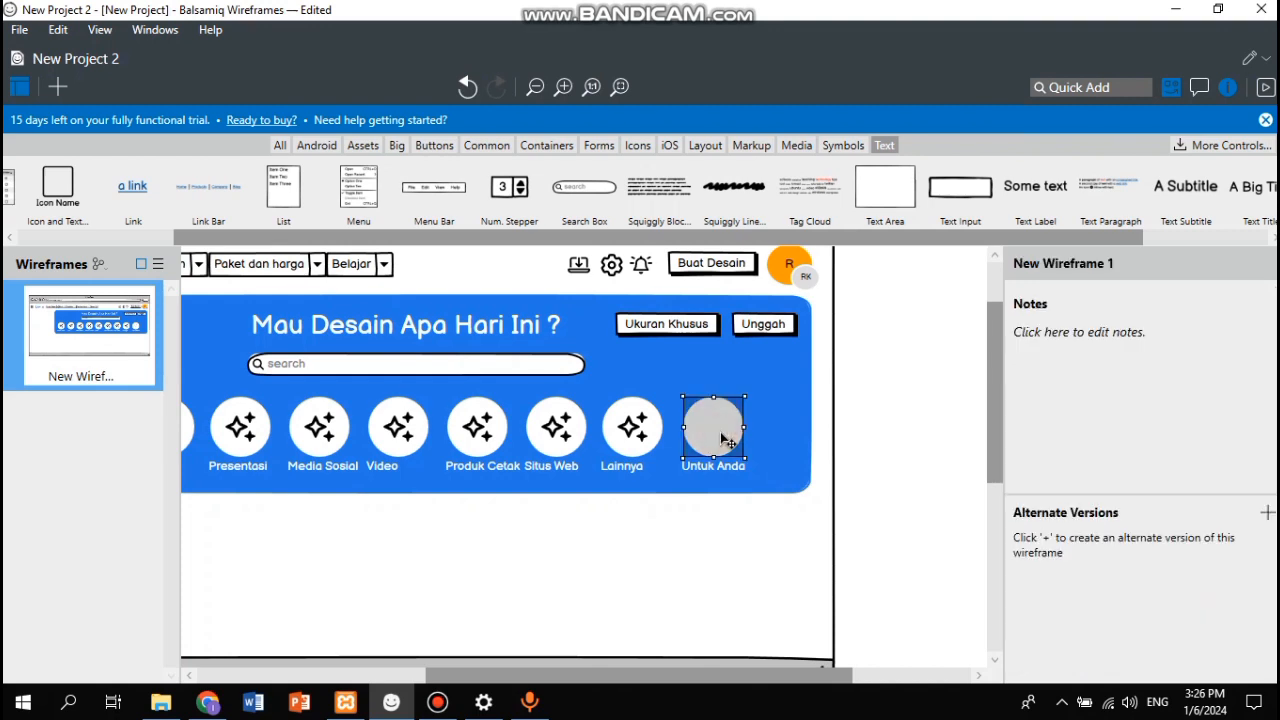
drag(727, 440, 727, 440)
click(718, 459)
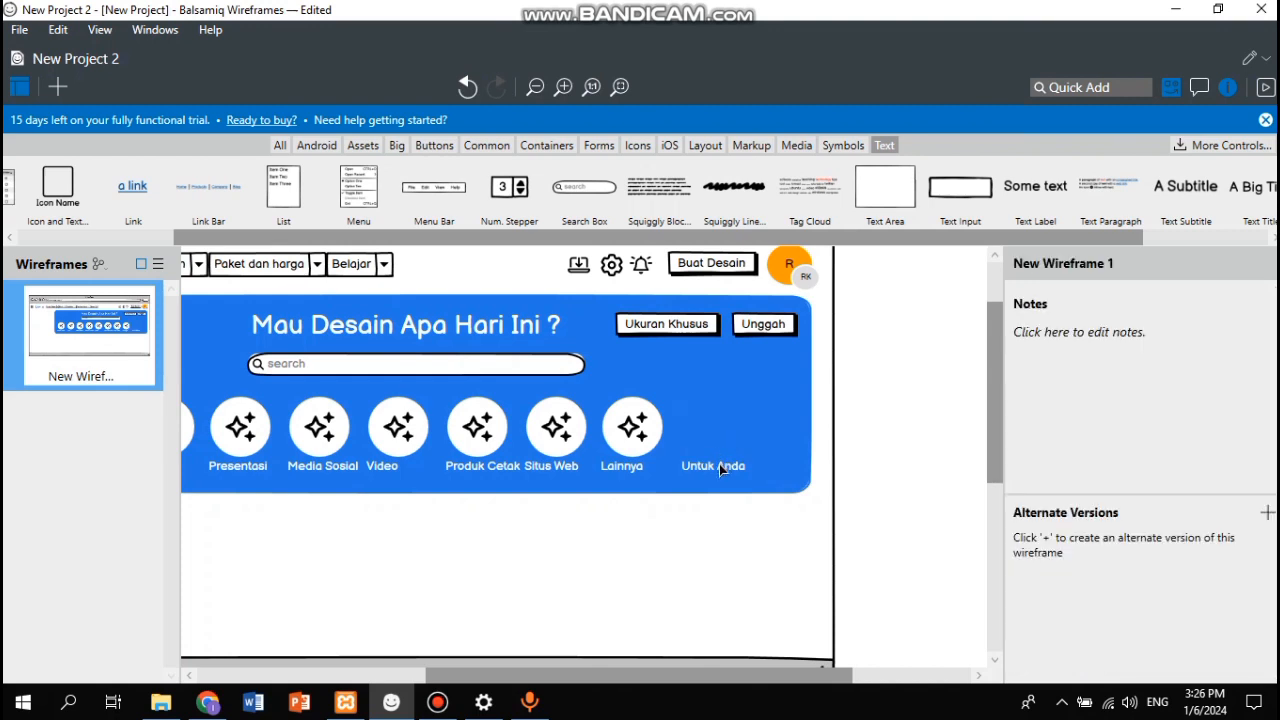
click(719, 464)
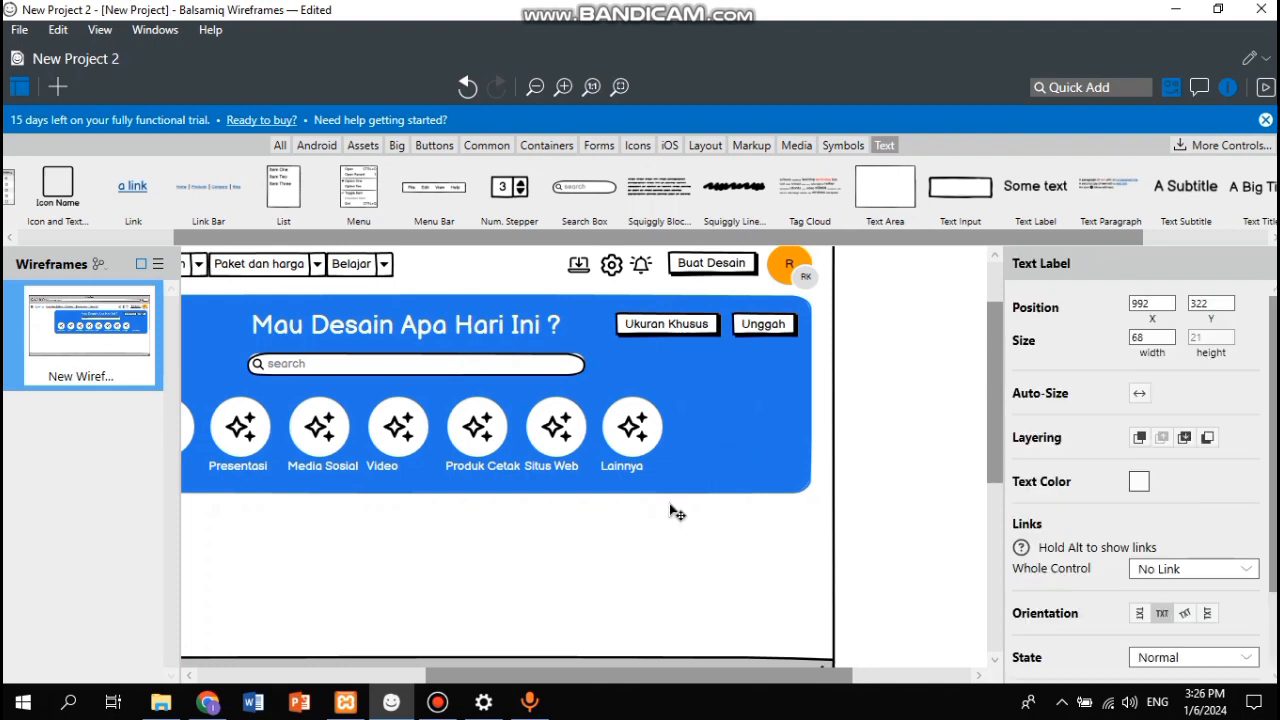
Step: Check how the Docs icon looks on the Canva home page in Chrome and return to Balsamiq Wireframes
click(509, 629)
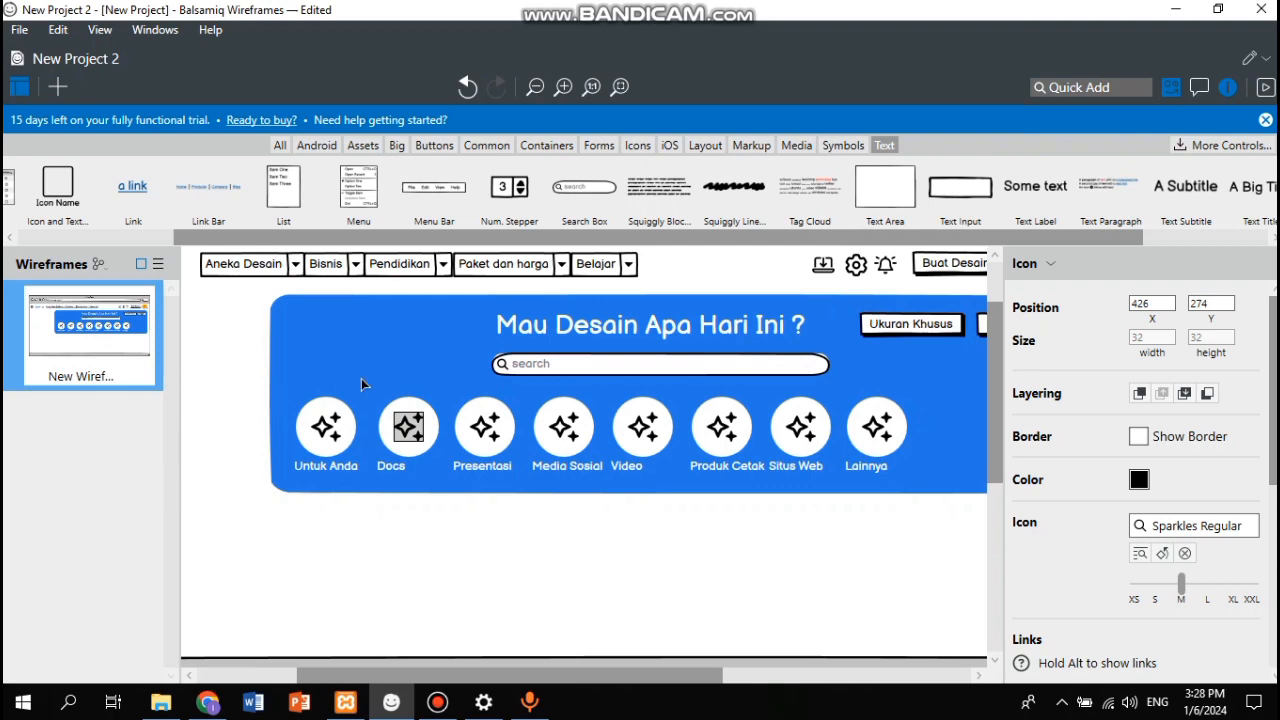
click(208, 702)
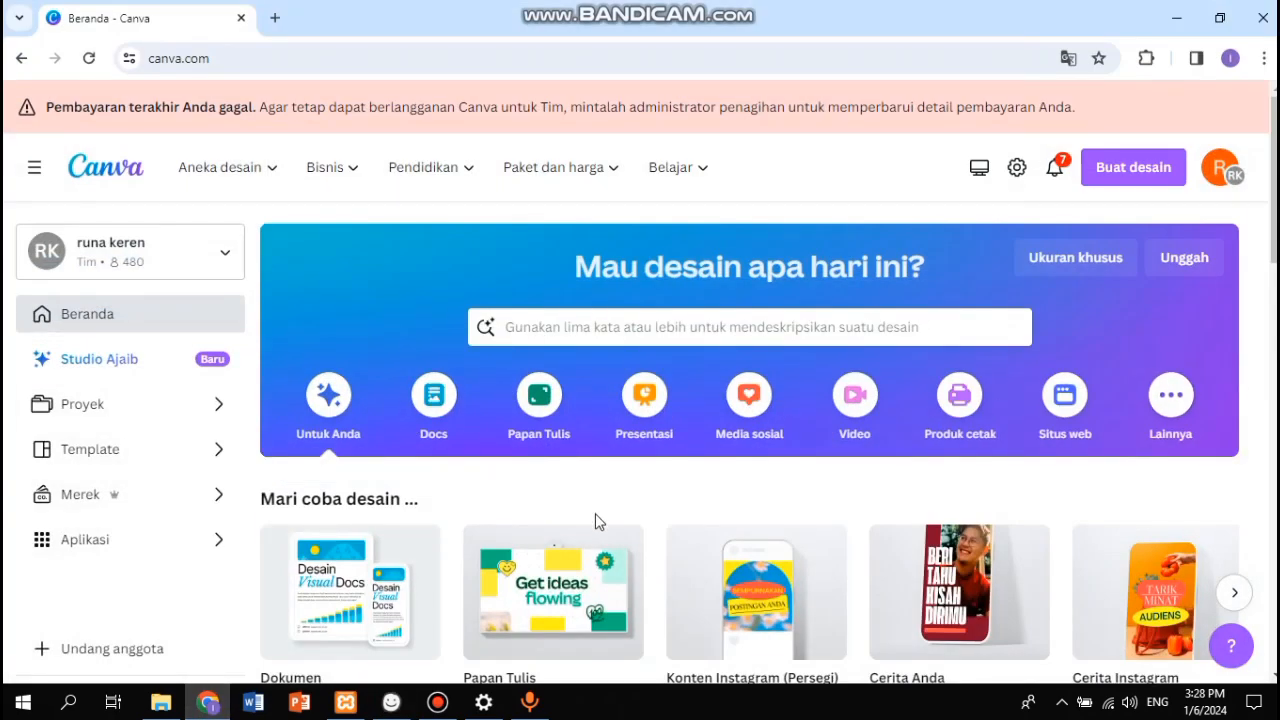
click(391, 702)
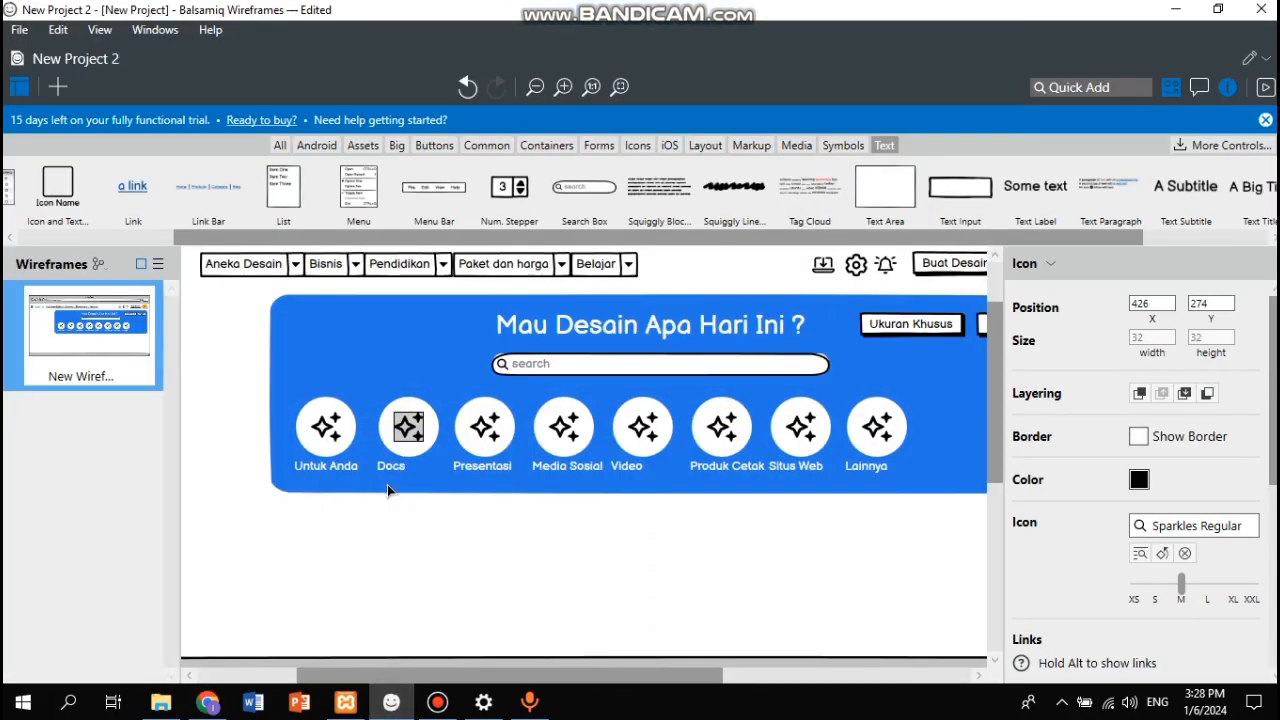
double_click(410, 428)
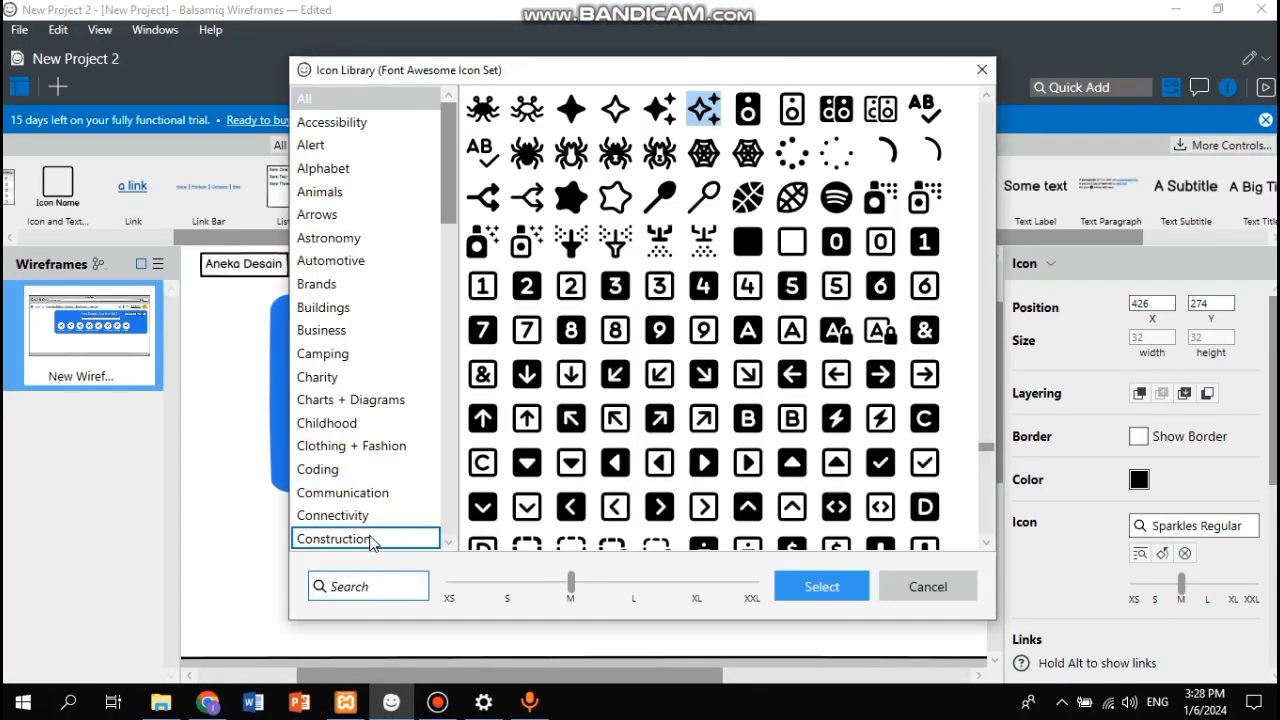
click(372, 587)
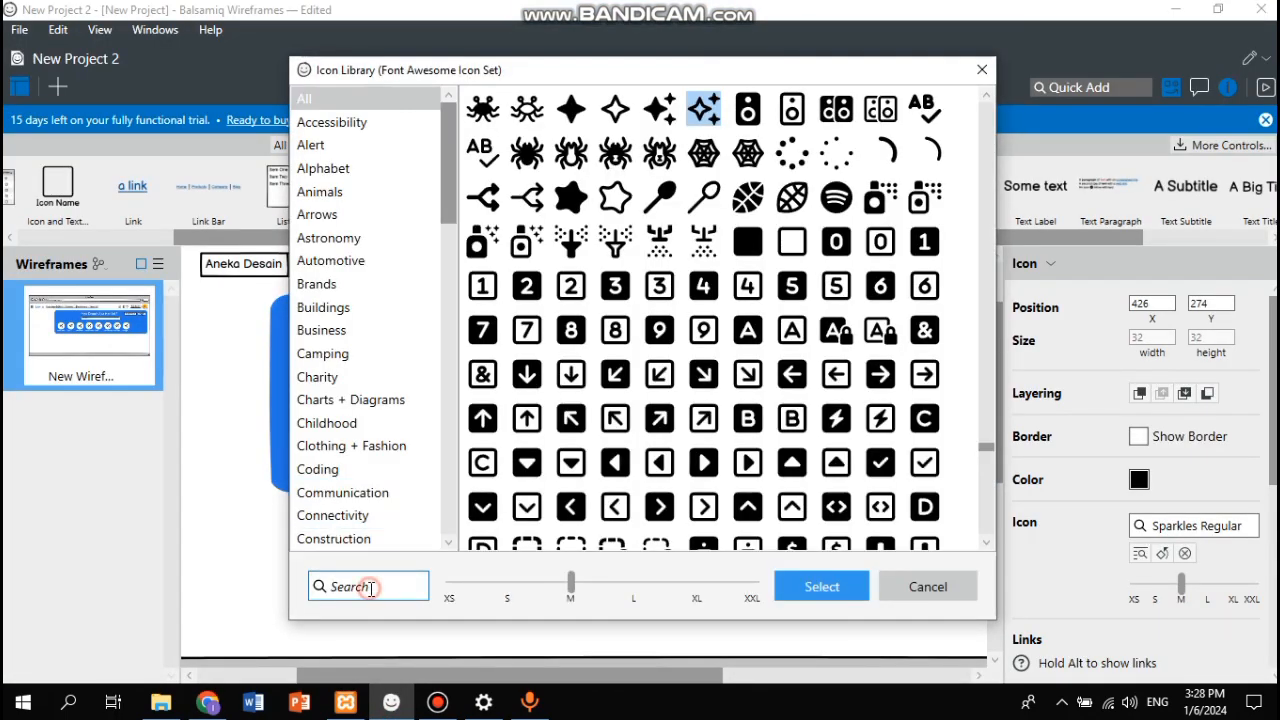
text(document)
key(Escape)
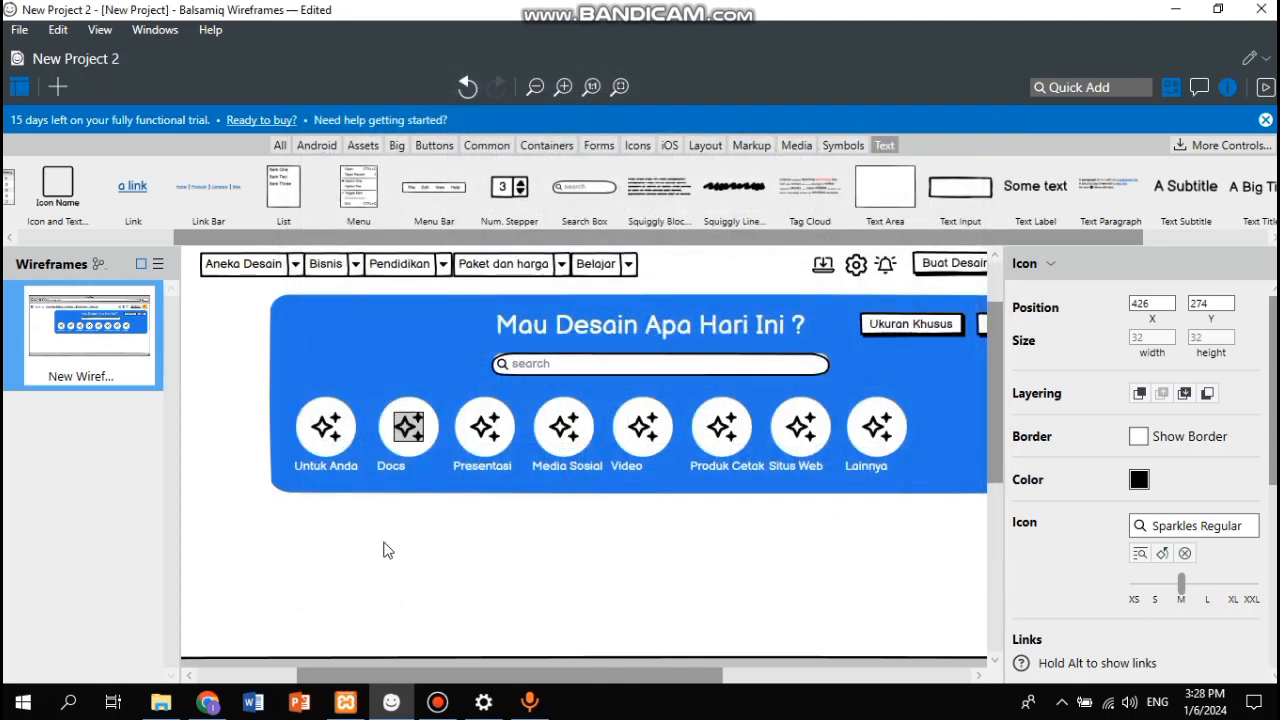
Step: Search the icon library for "document" and replace the icon above the Docs label with Book Sparkles Regular
double_click(409, 428)
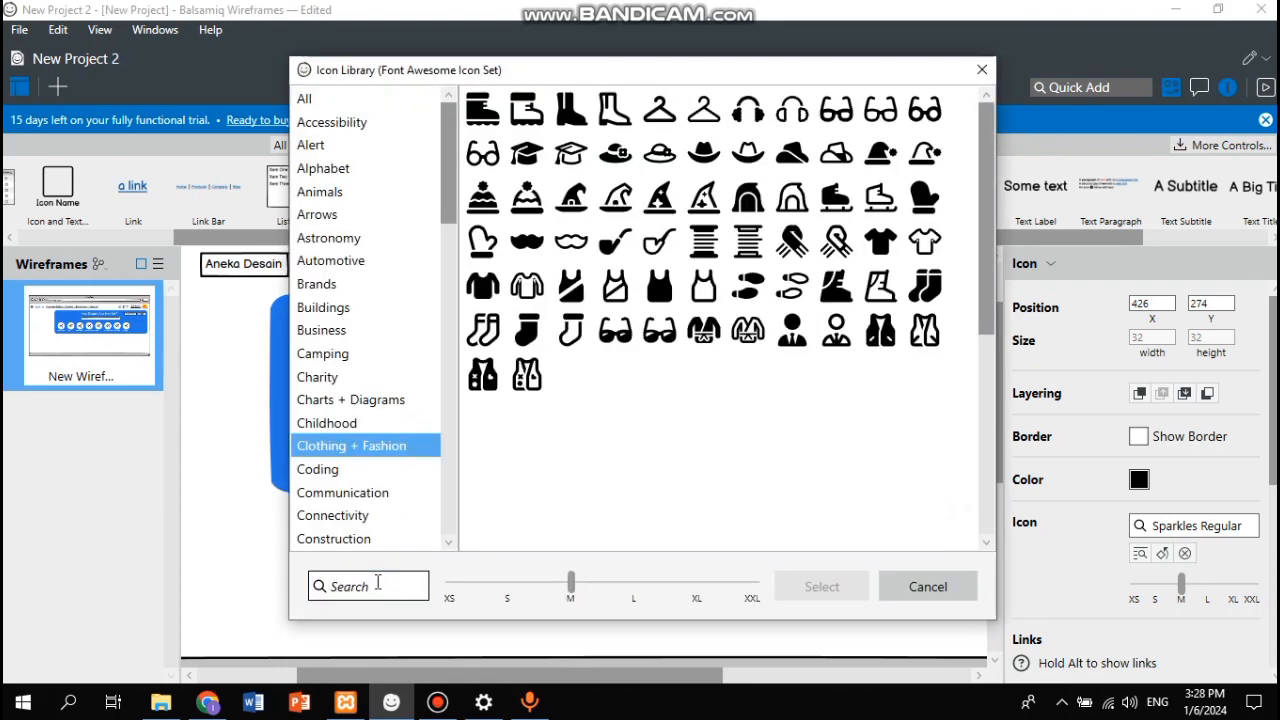
click(377, 585)
text(document)
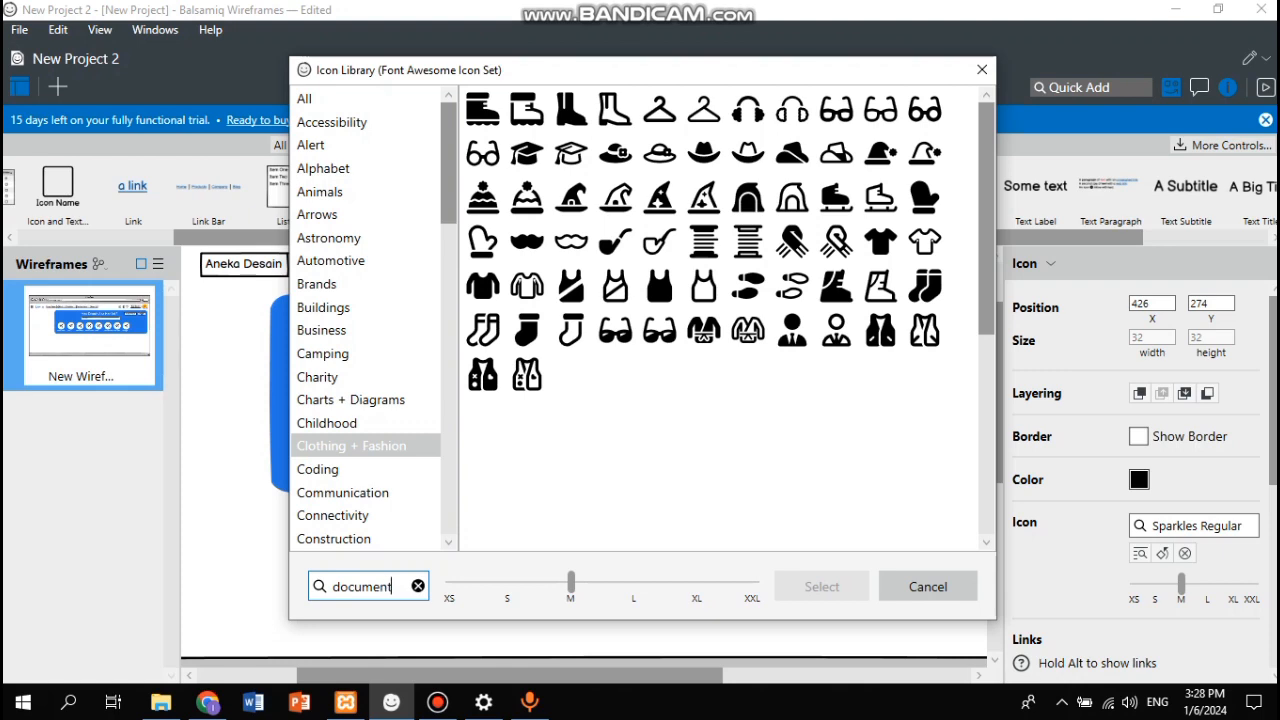
scroll(567, 272, down, 4)
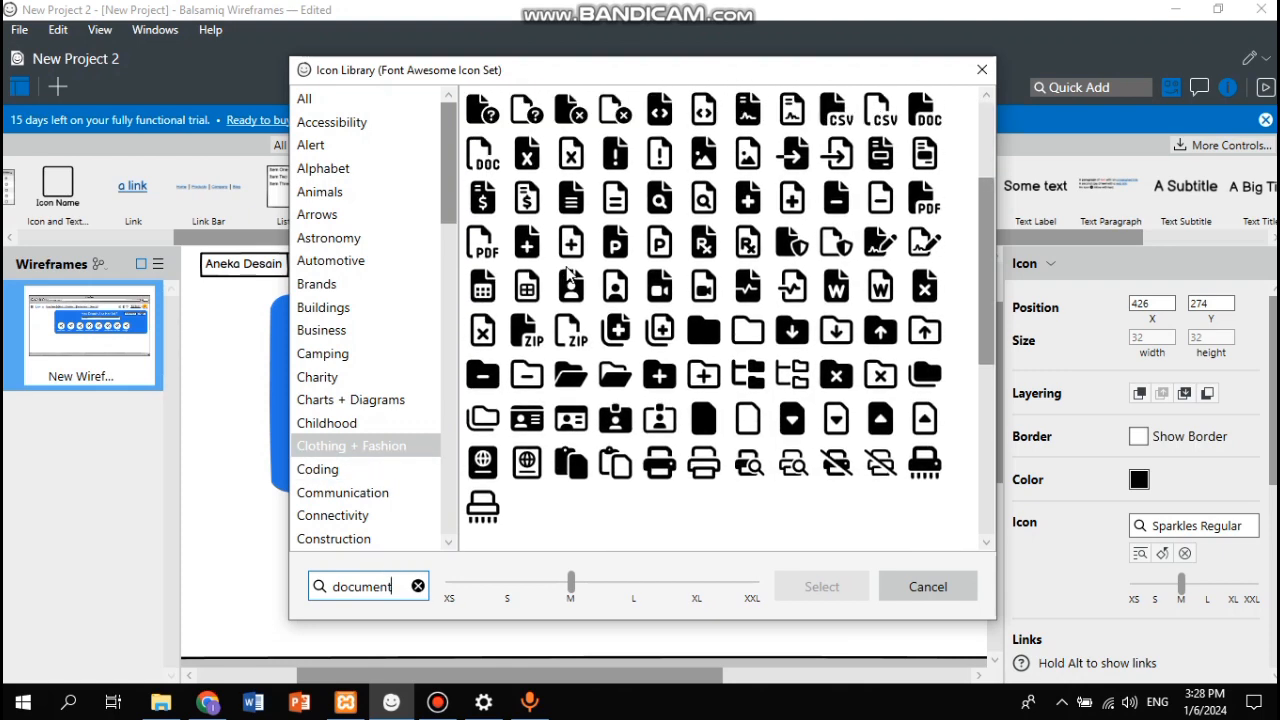
scroll(567, 272, up, 3)
scroll(567, 272, up, 1)
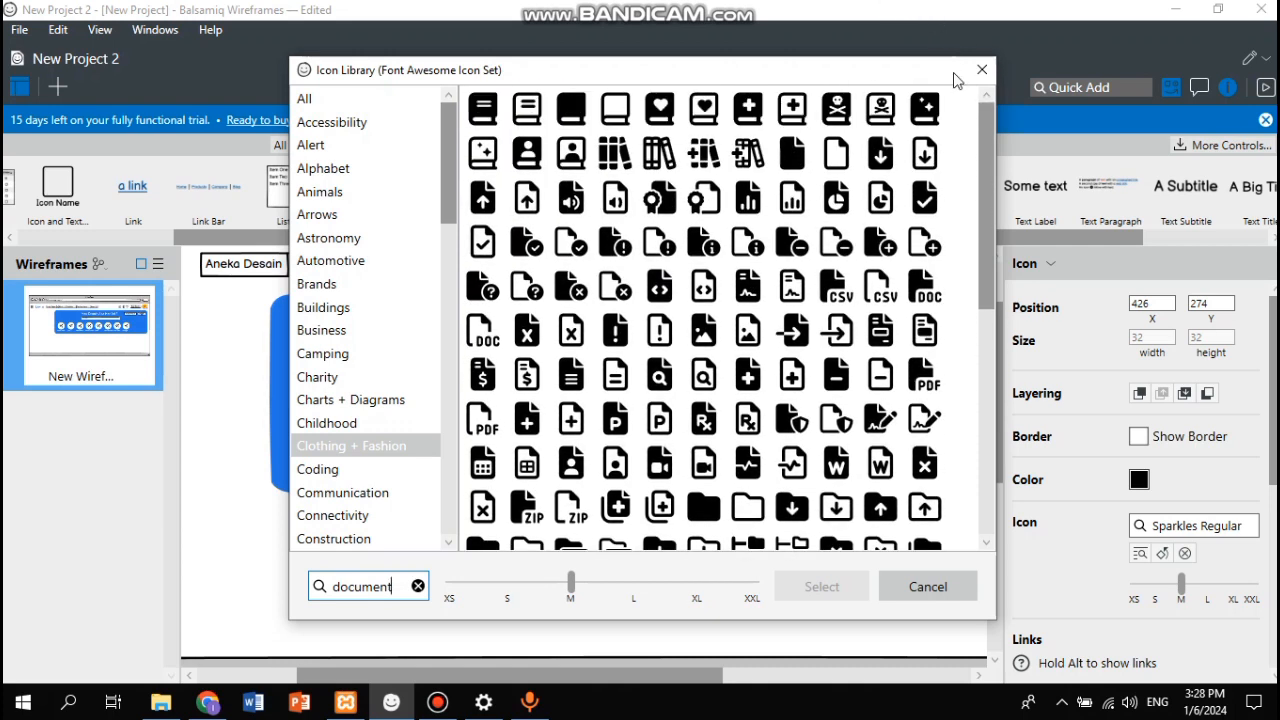
click(484, 168)
double_click(484, 168)
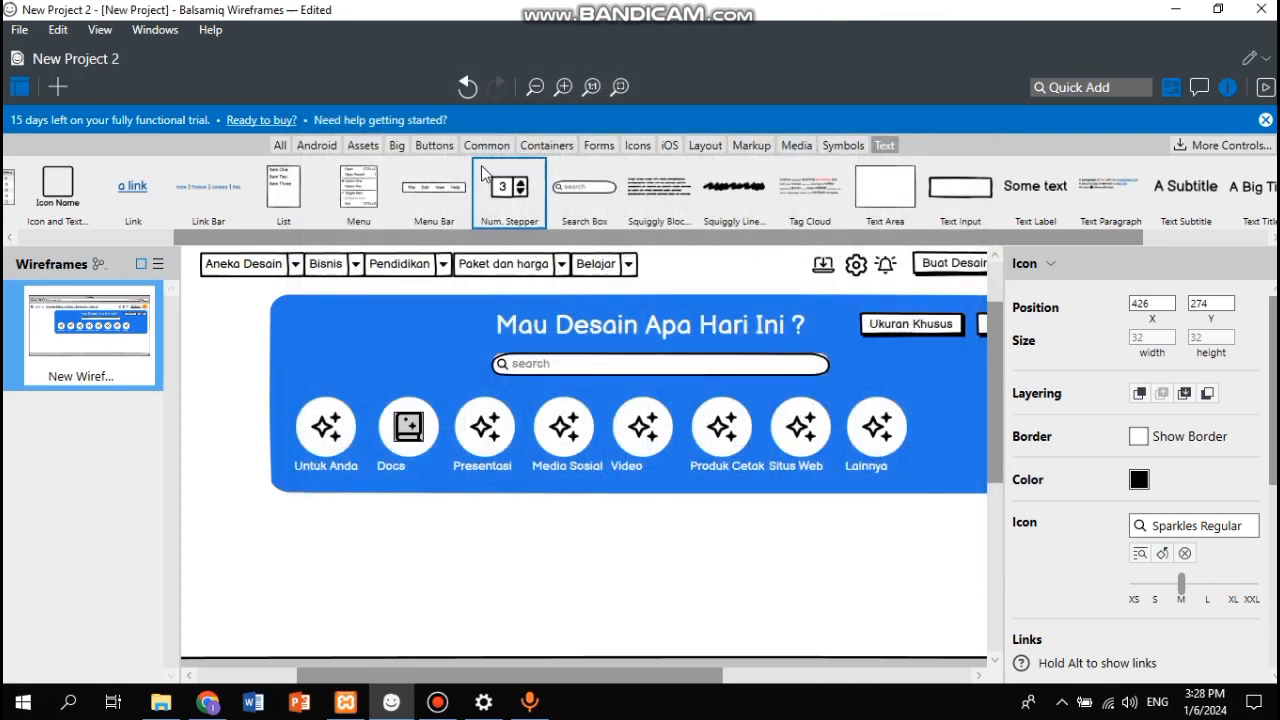
Step: Change the icon above the Docs label to Book Sparkles Solid
double_click(412, 438)
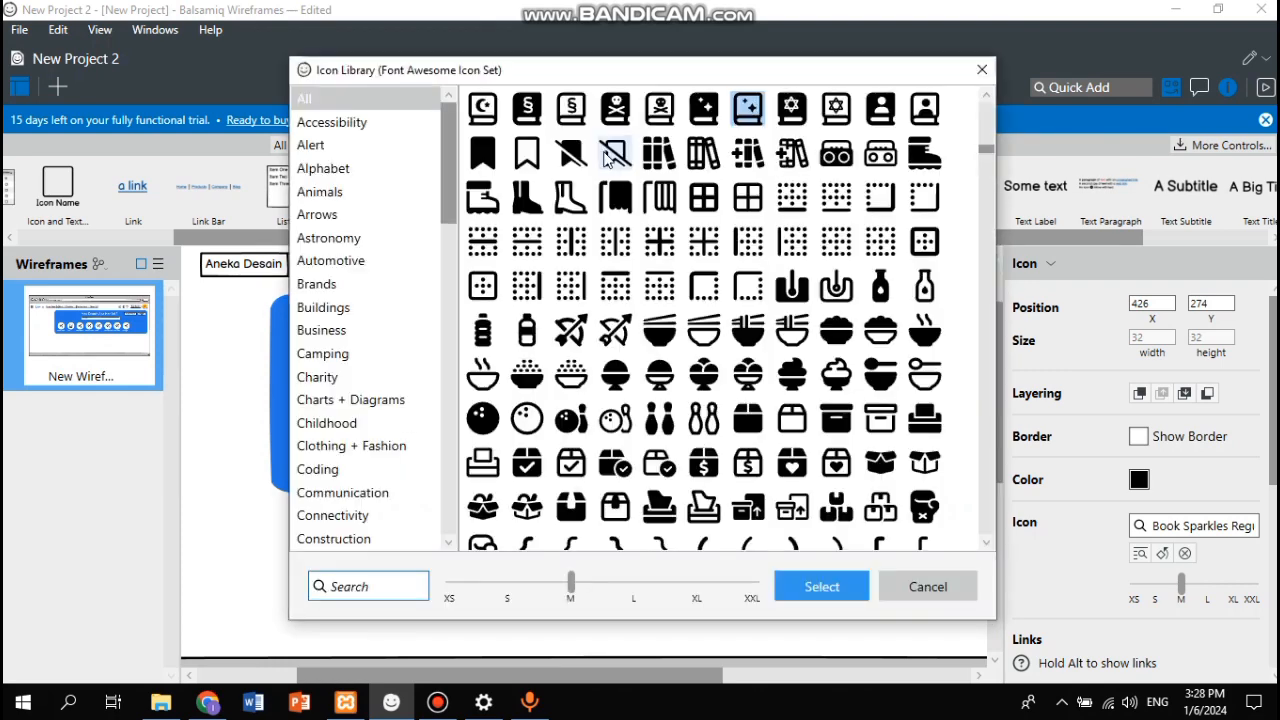
click(705, 116)
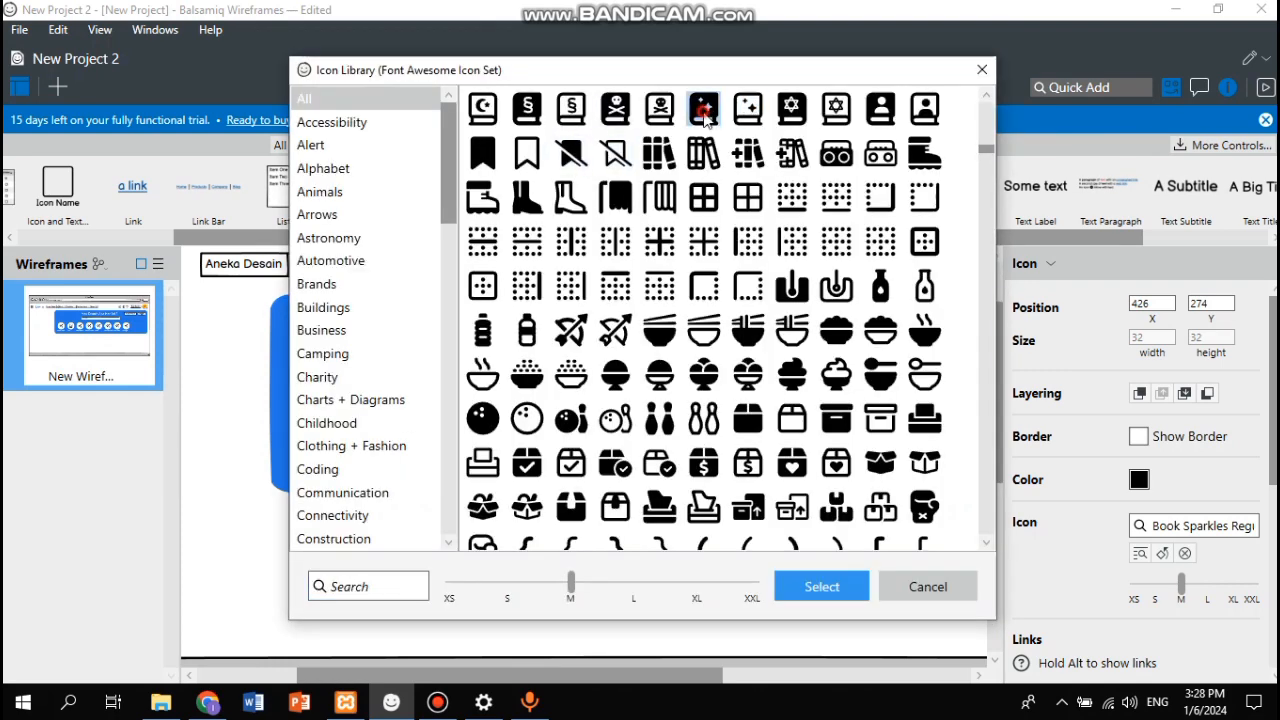
double_click(705, 116)
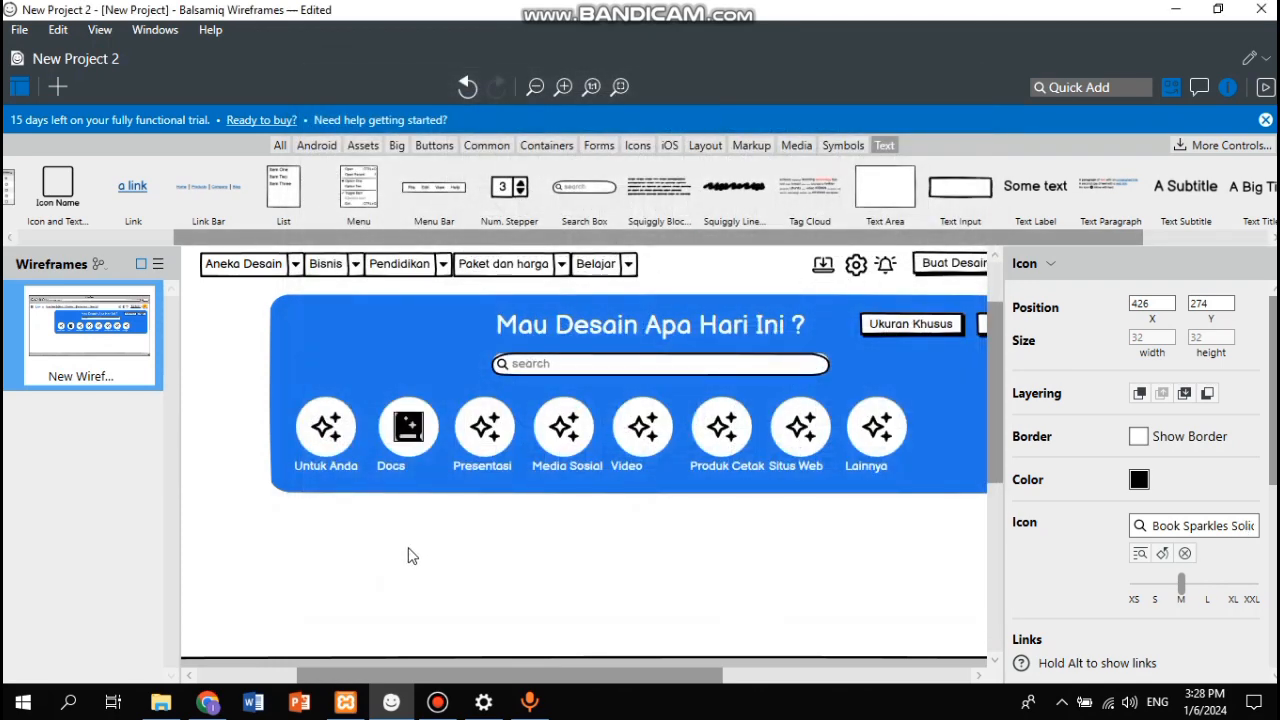
Step: Compare the banner's category order with the Canva home page in Chrome and return to Balsamiq Wireframes
click(208, 703)
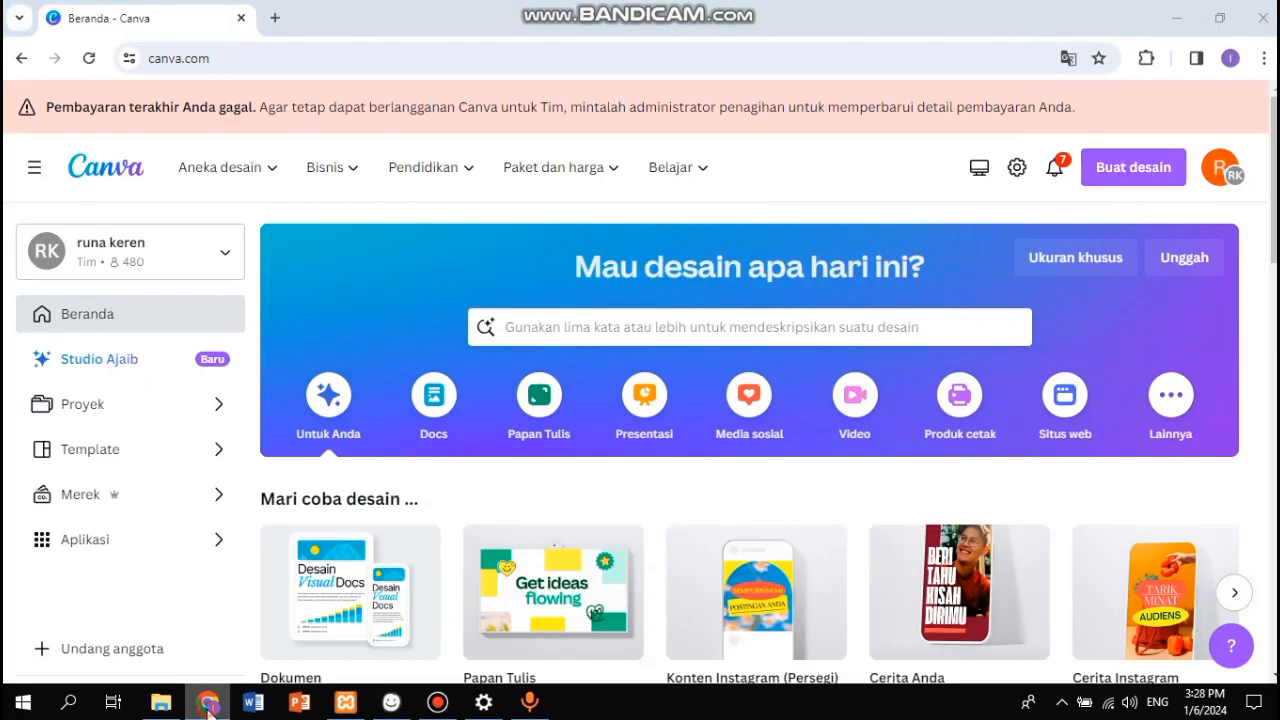
click(208, 703)
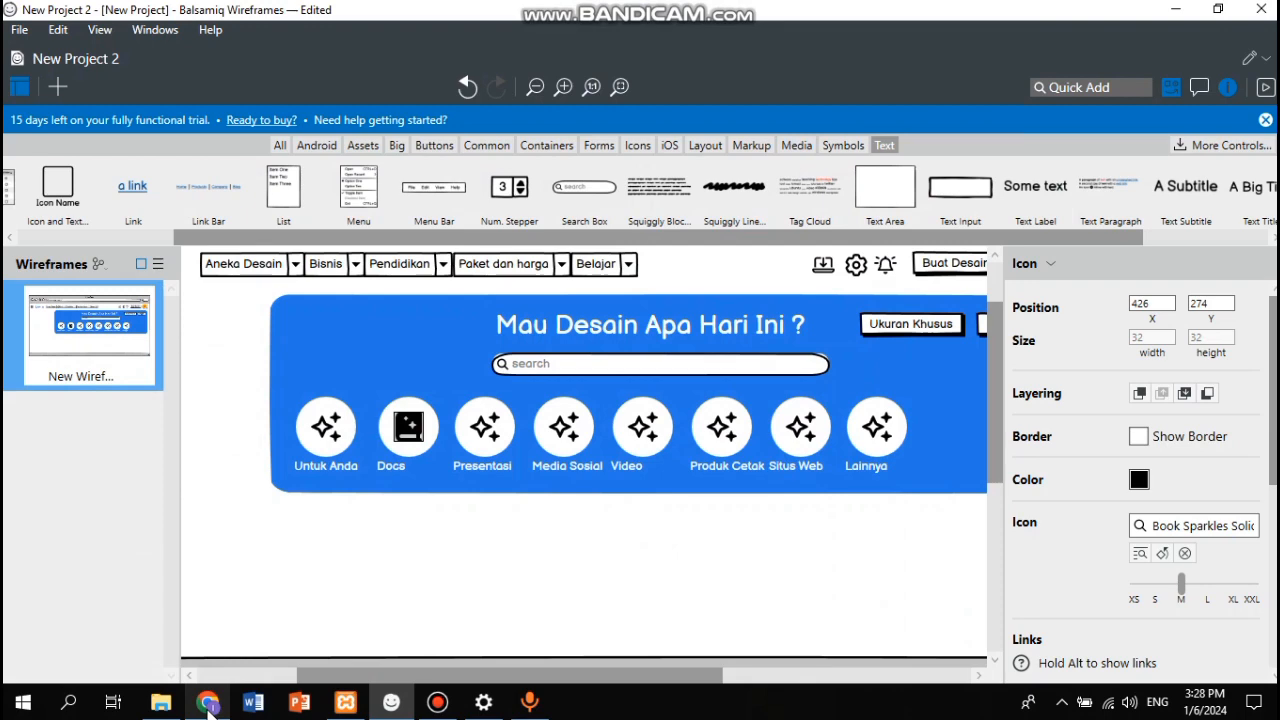
click(208, 703)
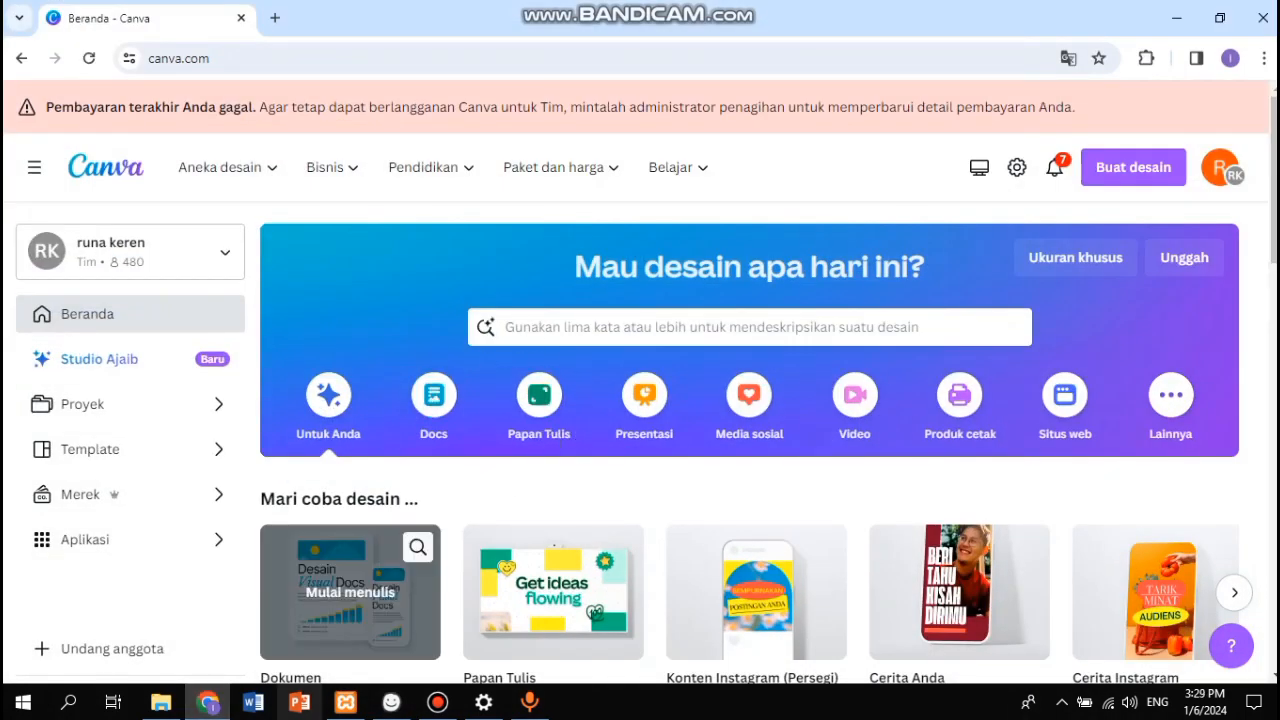
click(221, 708)
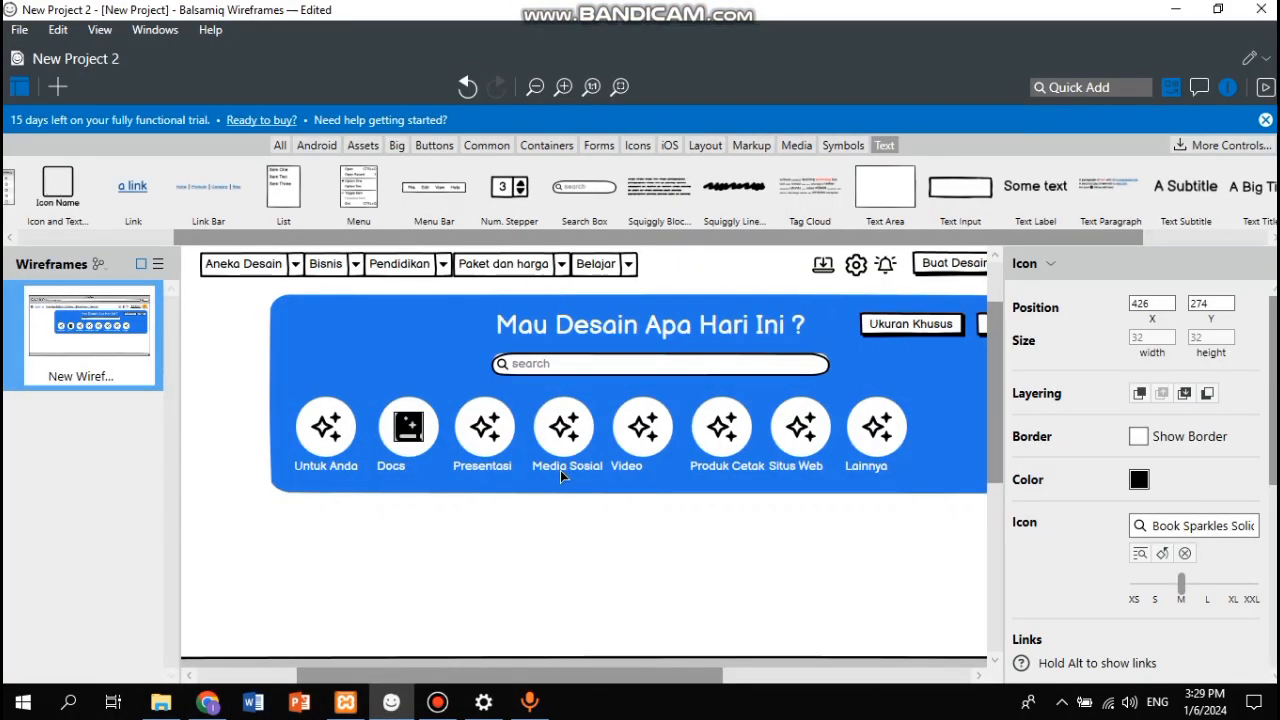
Step: Duplicate the Lainnya icon set, place the copy beside it at X 988, Y 258, and label the copy "Papan Tulis"
drag(924, 527, 844, 380)
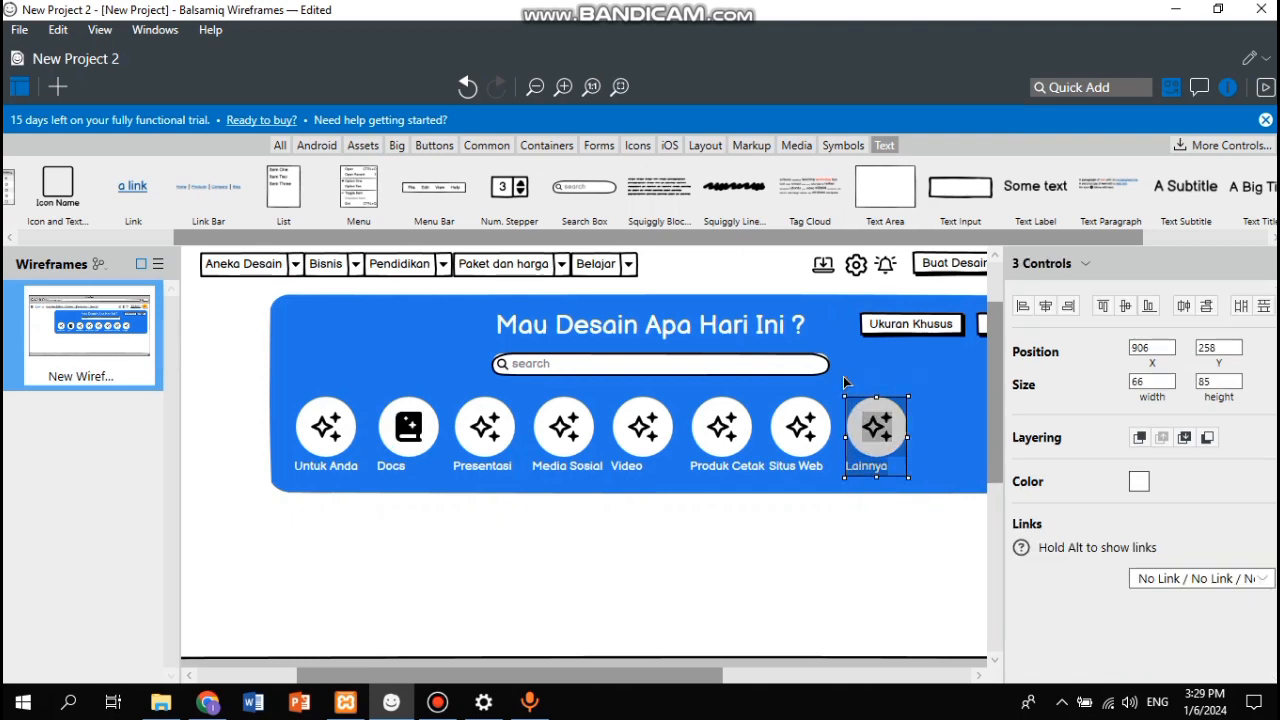
key(ctrl+d)
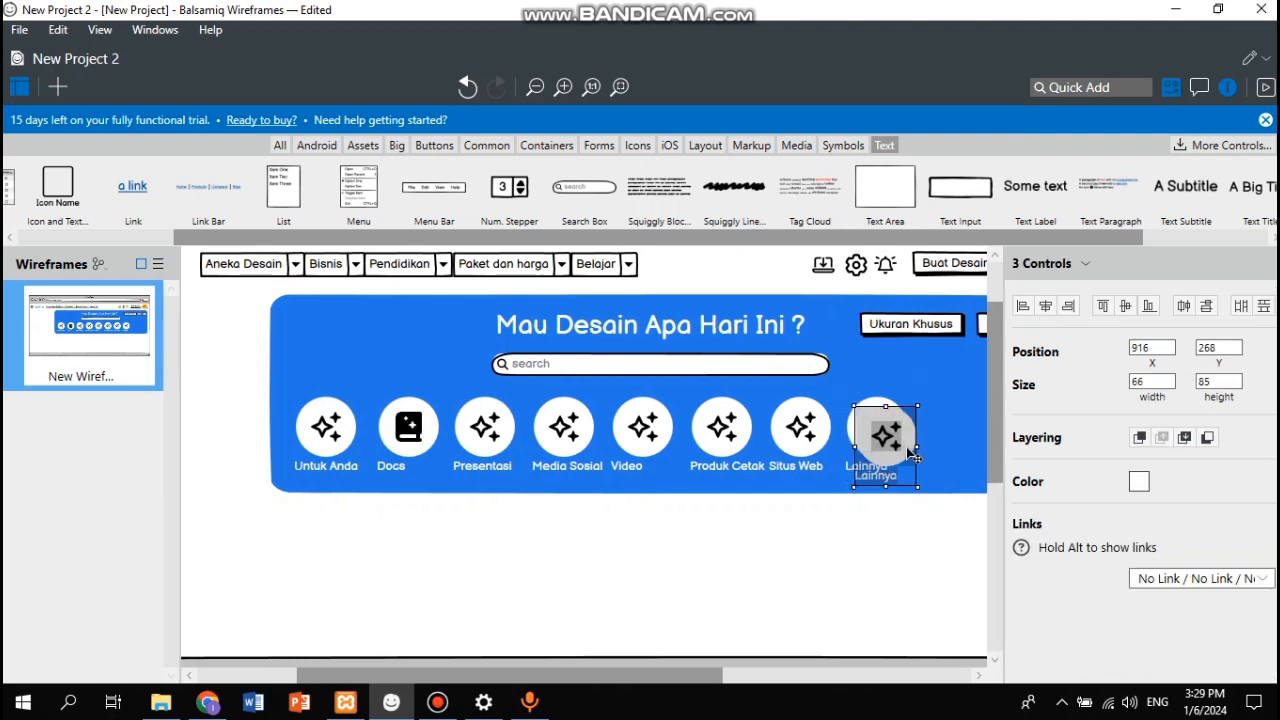
drag(926, 437, 963, 437)
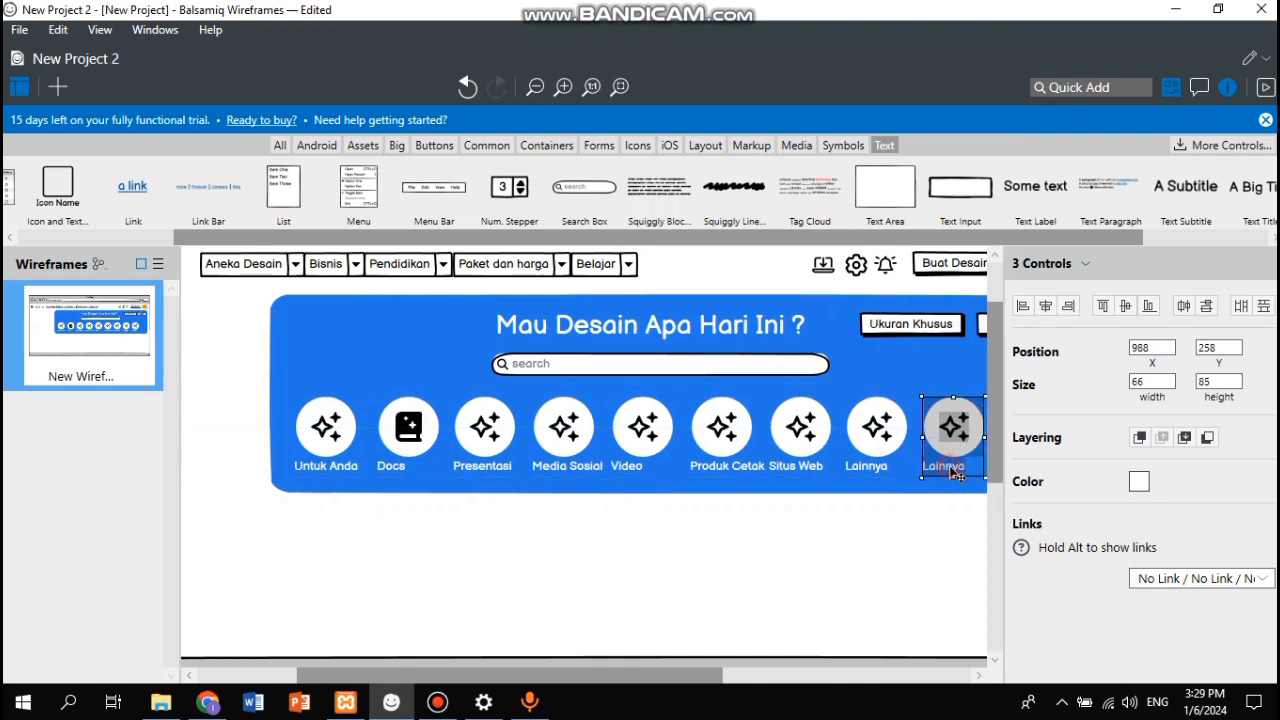
click(910, 552)
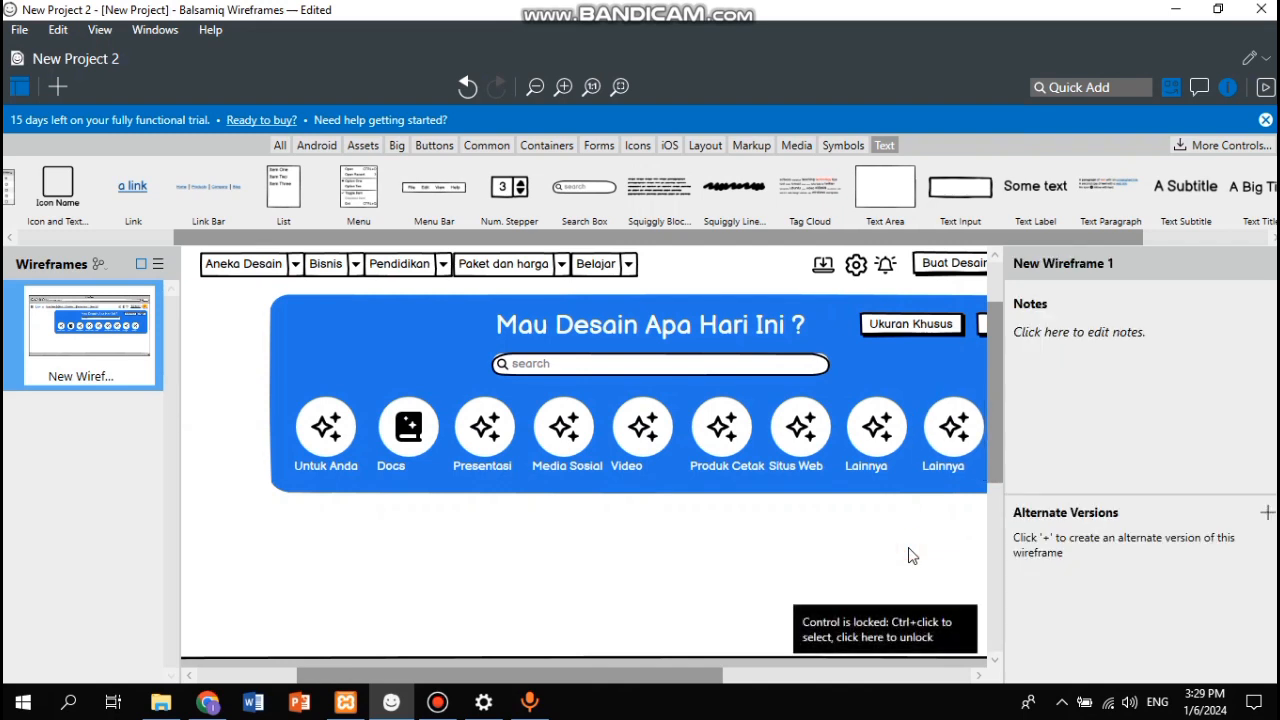
double_click(954, 466)
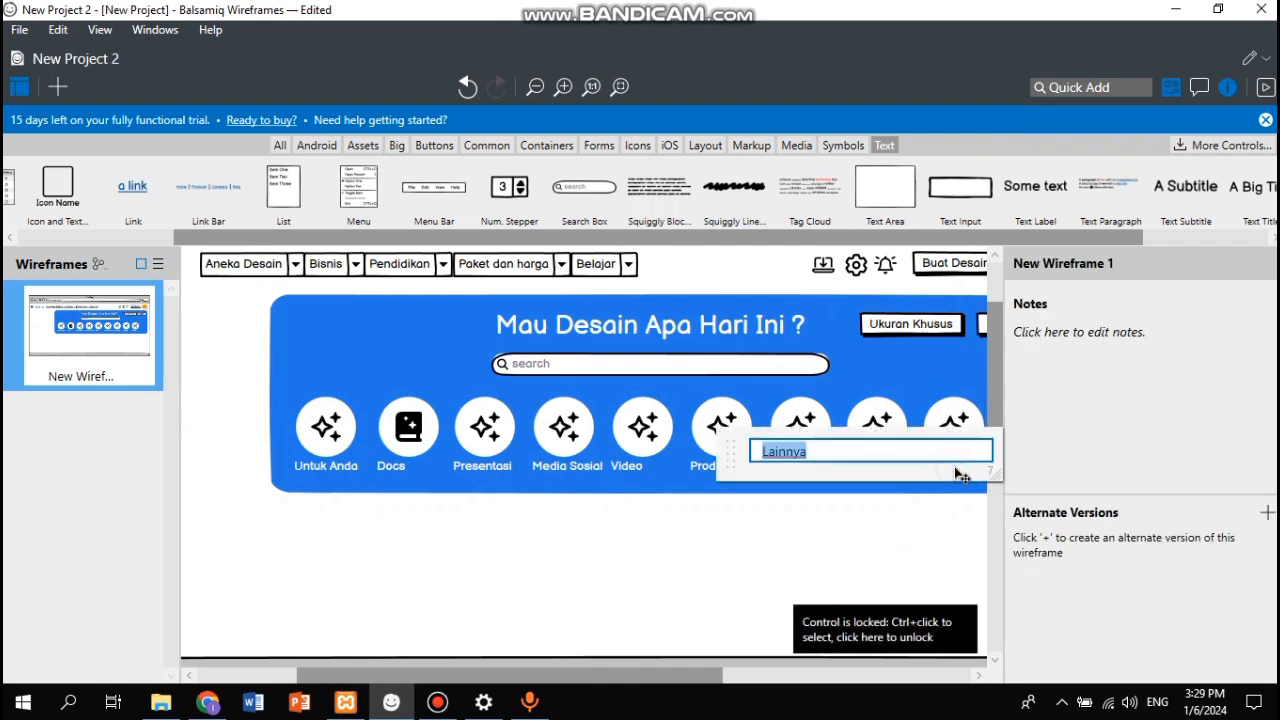
text(Papan T)
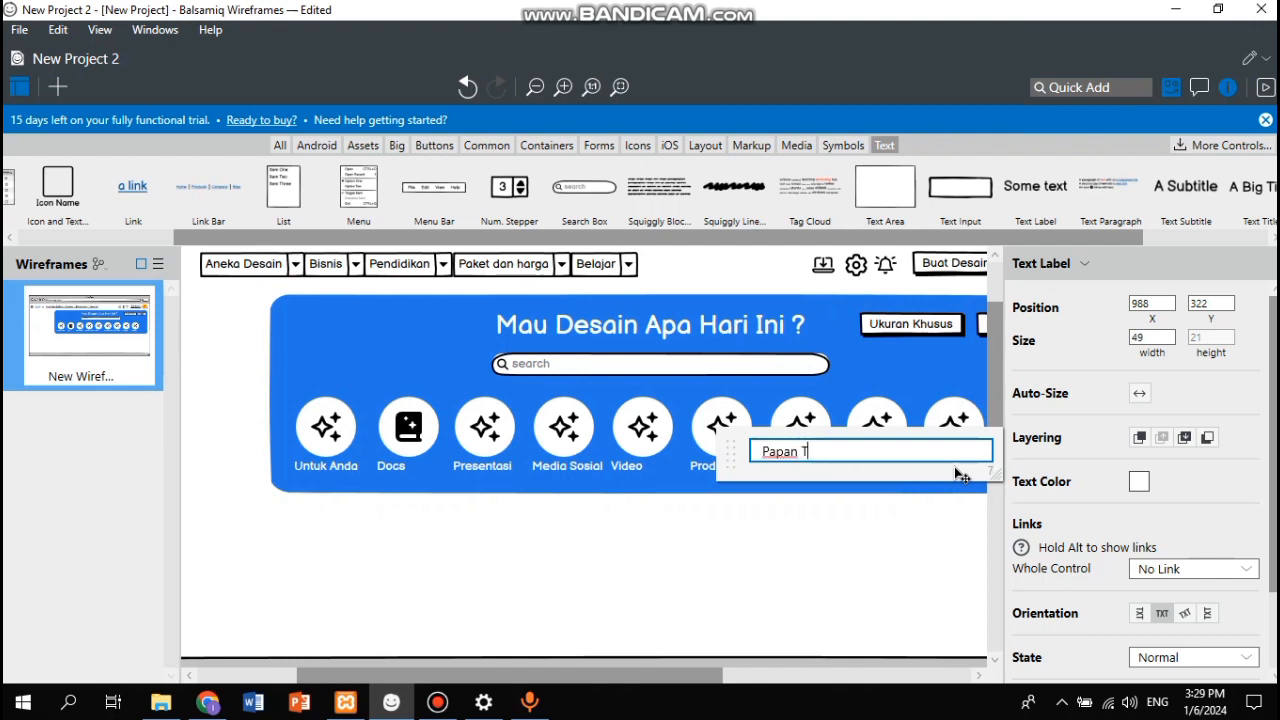
key(Return)
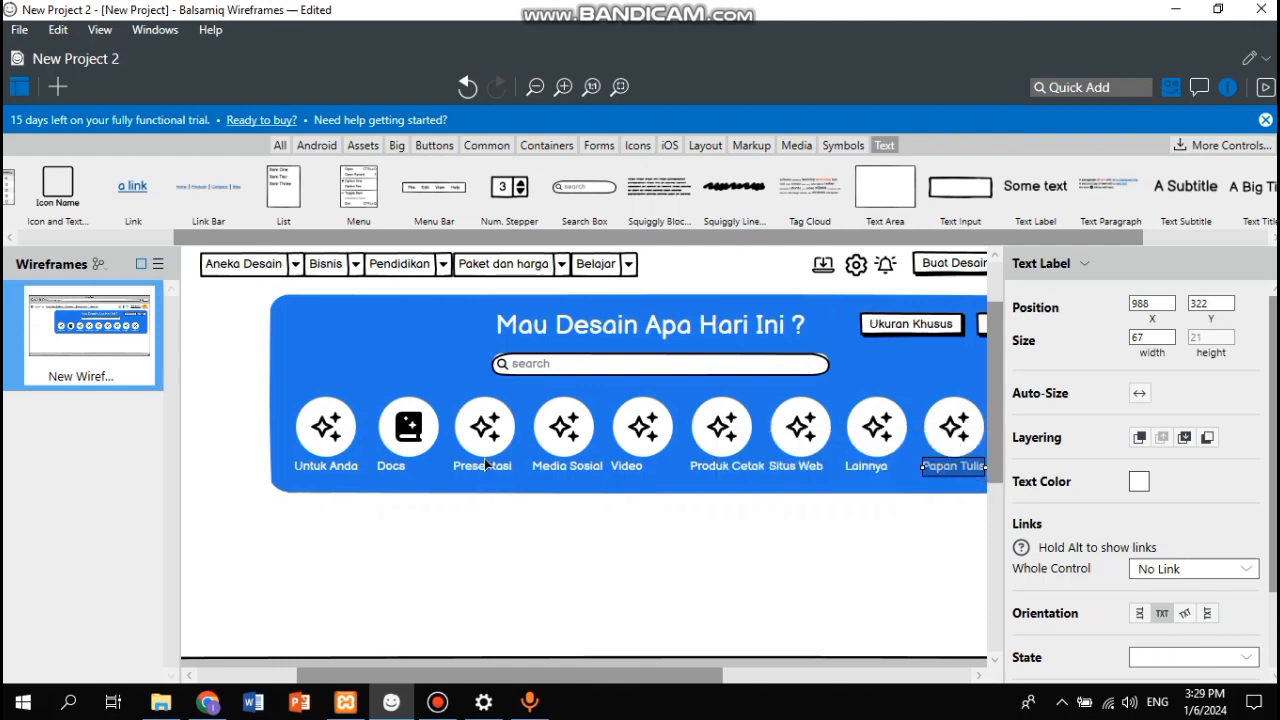
Step: Check the Papan Tulis icon on the Canva page in Chrome and change the banner's third icon to Airplay Solid in Balsamiq Wireframes
click(212, 704)
click(212, 704)
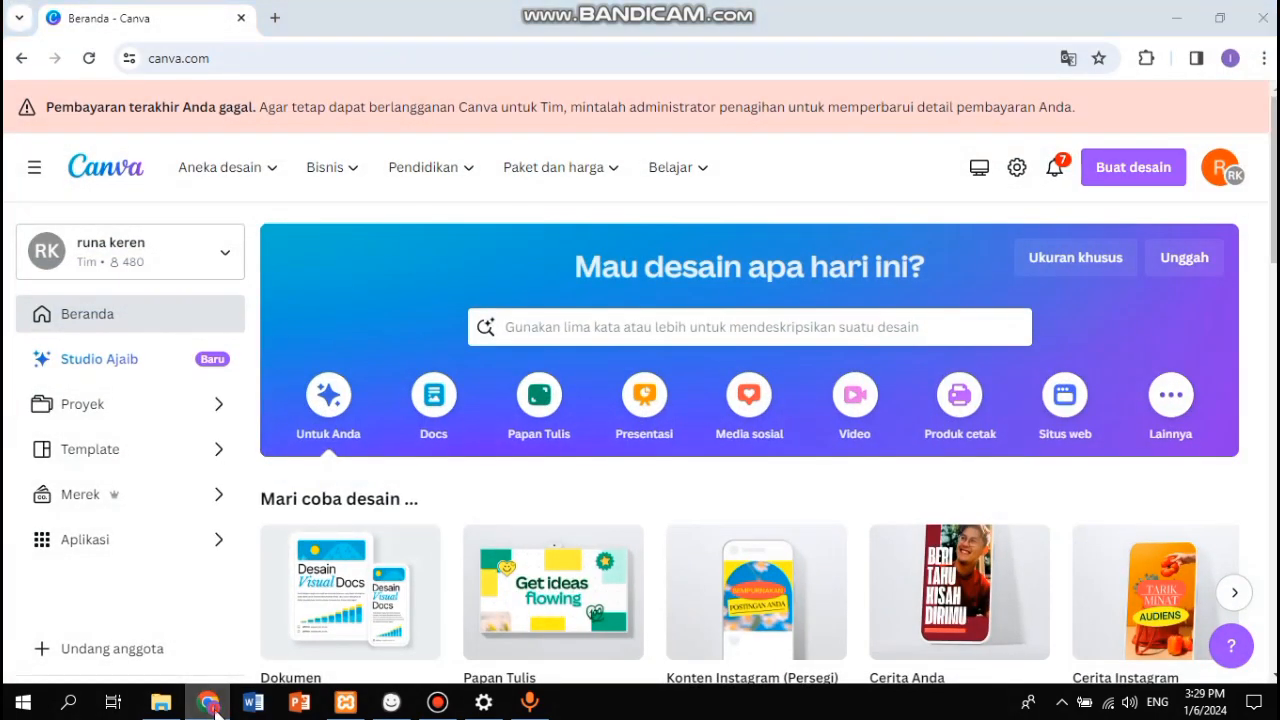
double_click(494, 432)
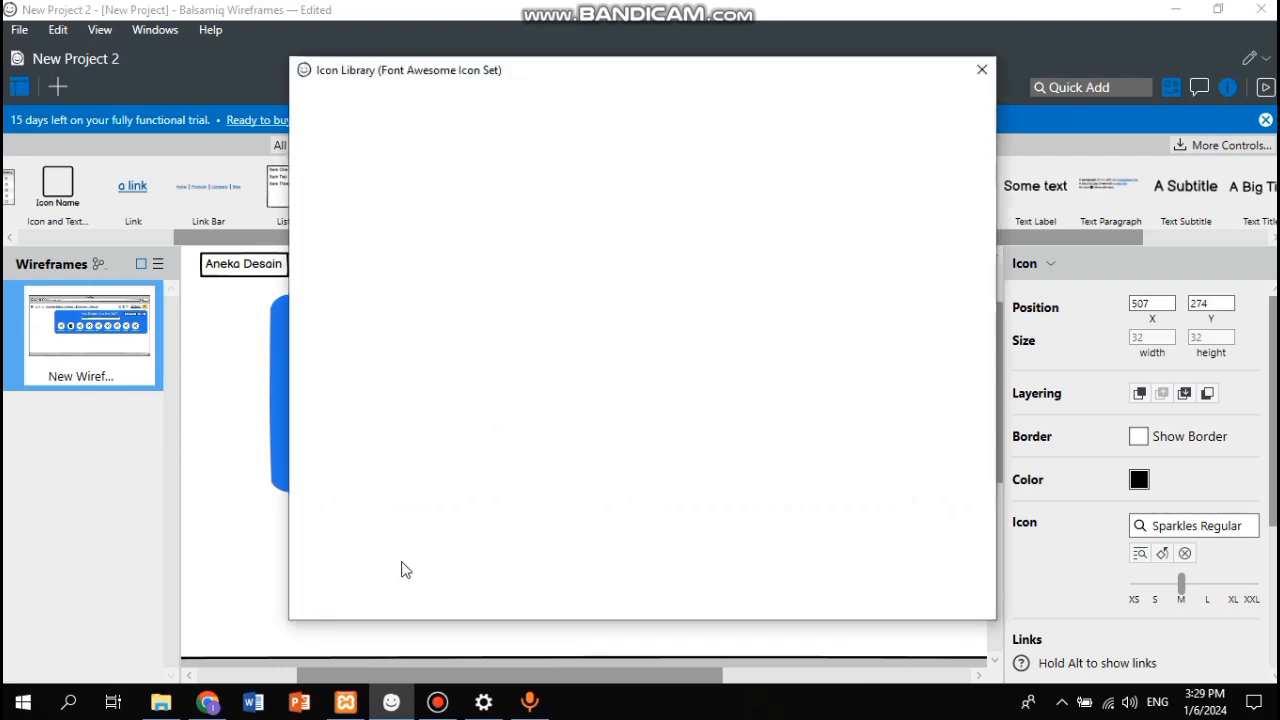
click(381, 581)
text(wh)
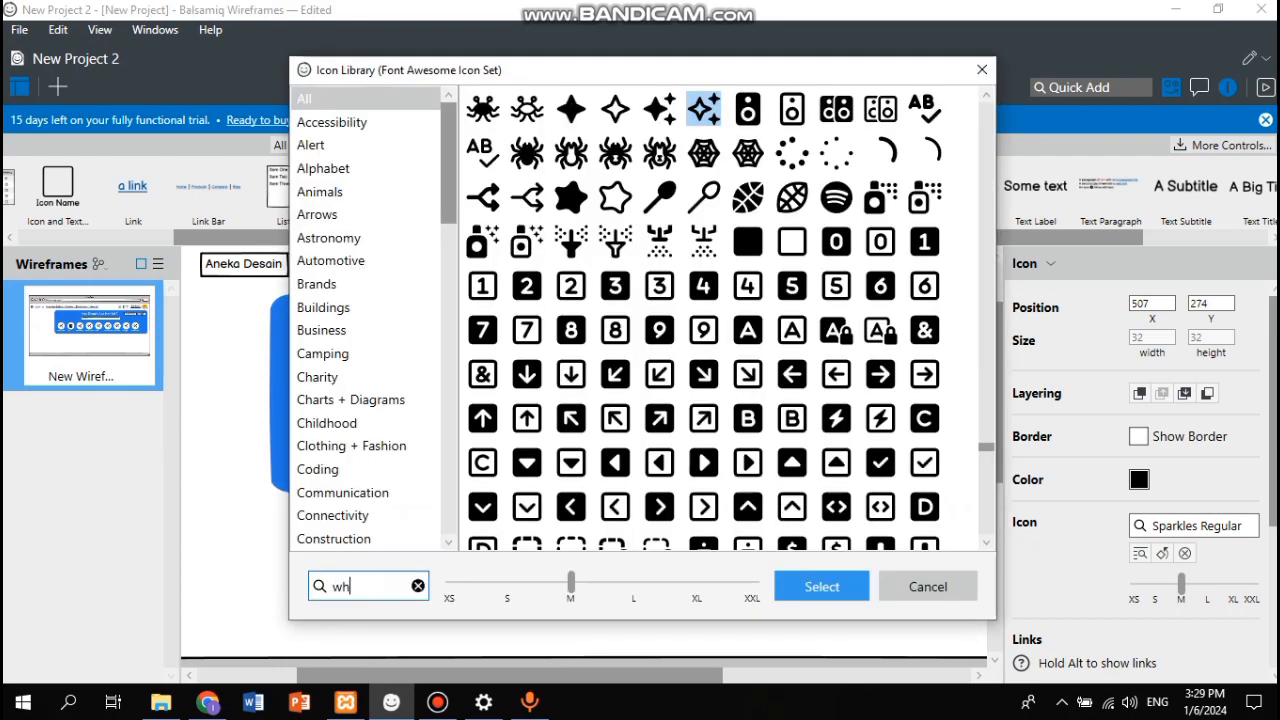
text(ite bo)
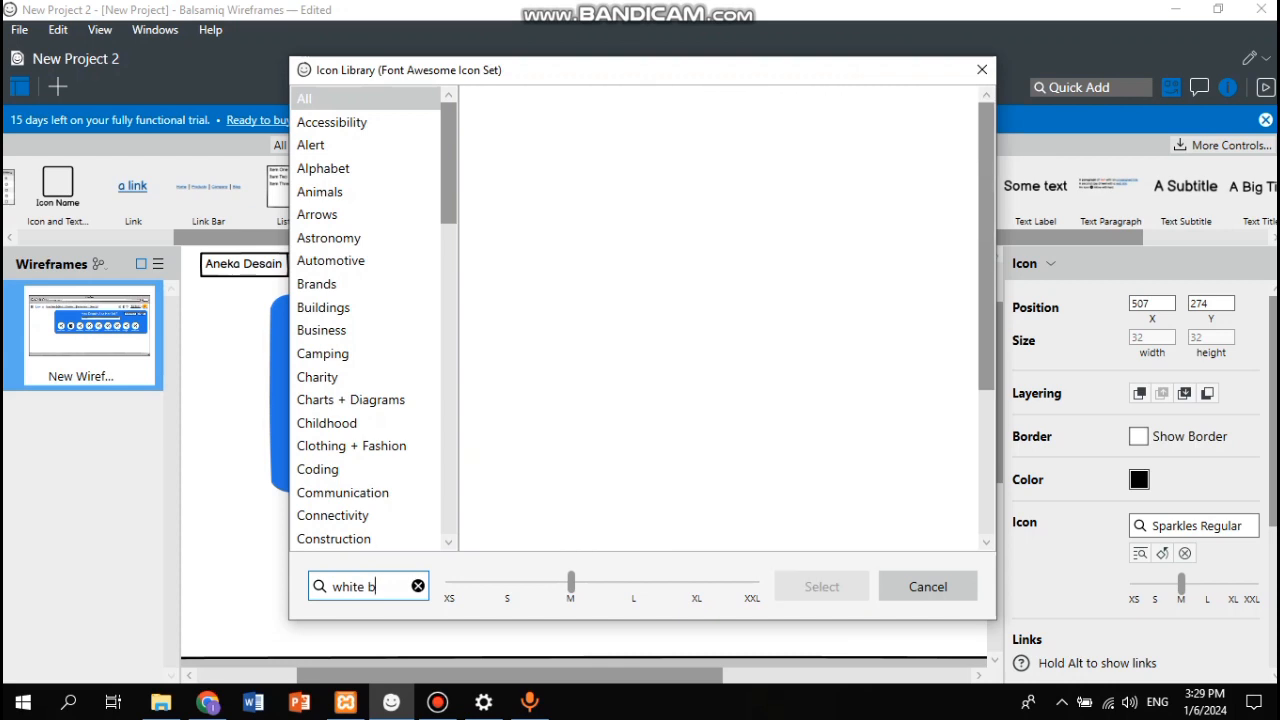
key(BackSpace)
key(BackSpace)
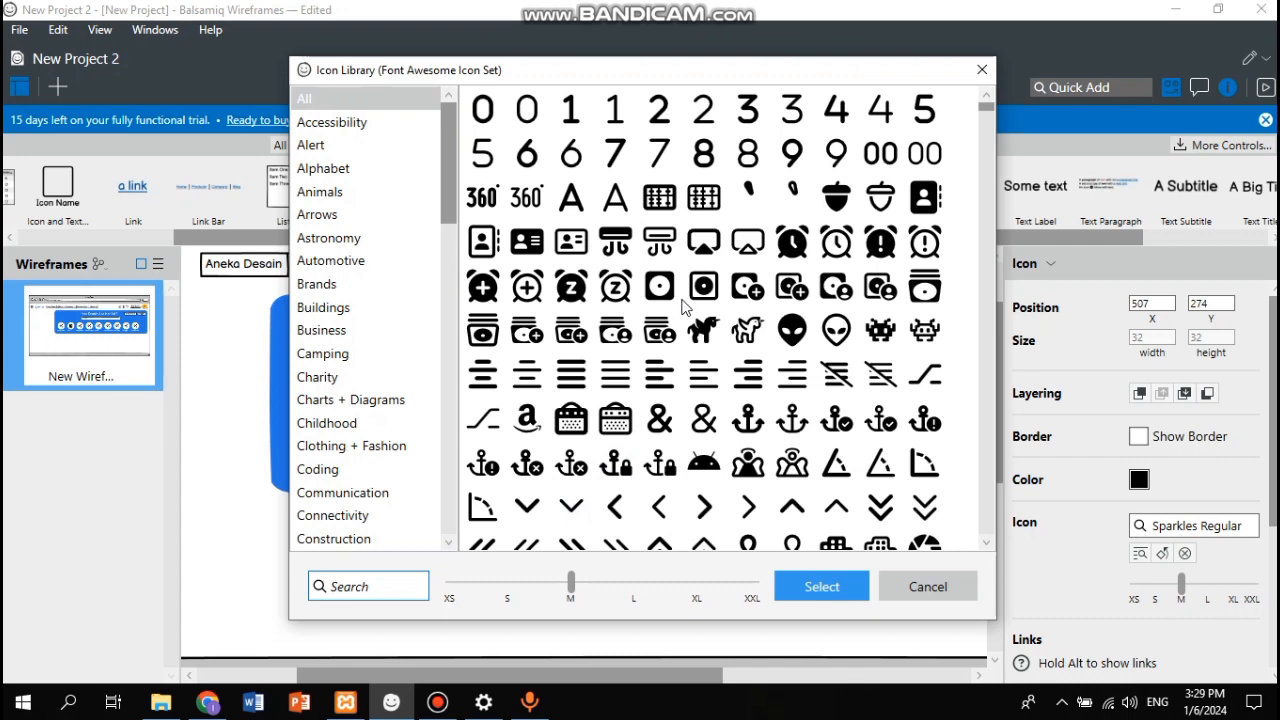
scroll(686, 307, down, 3)
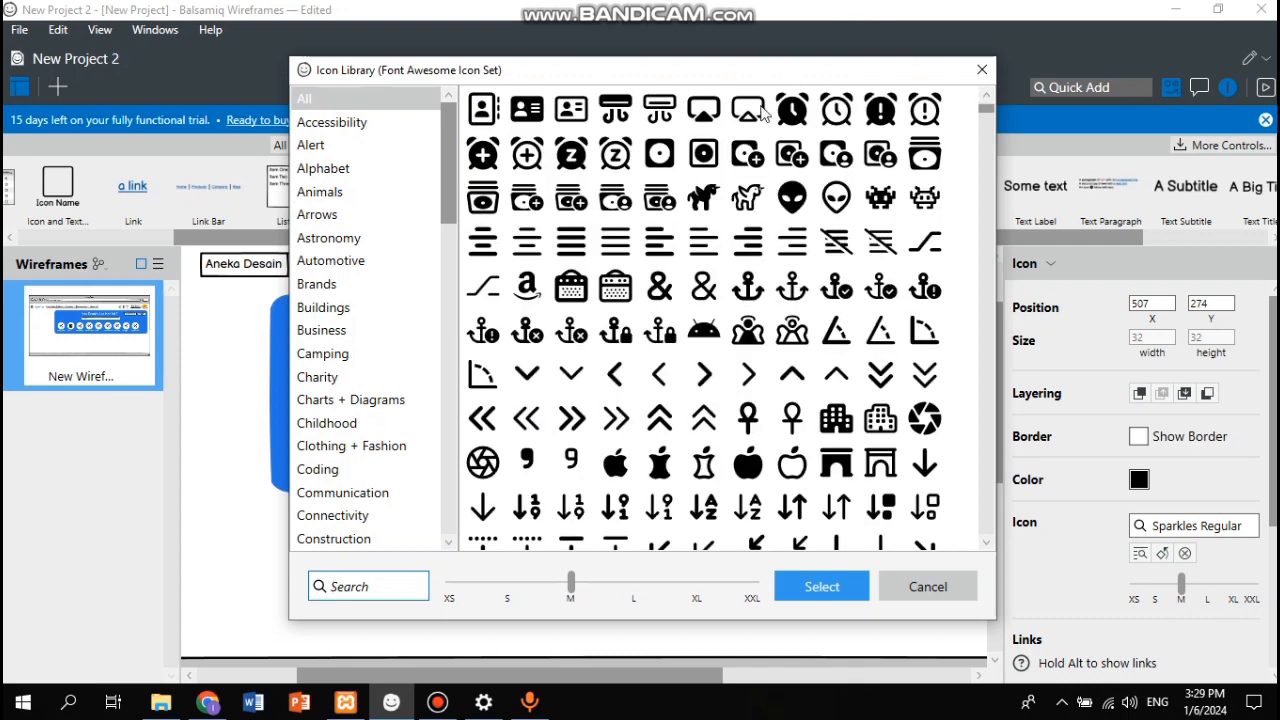
click(716, 112)
click(826, 588)
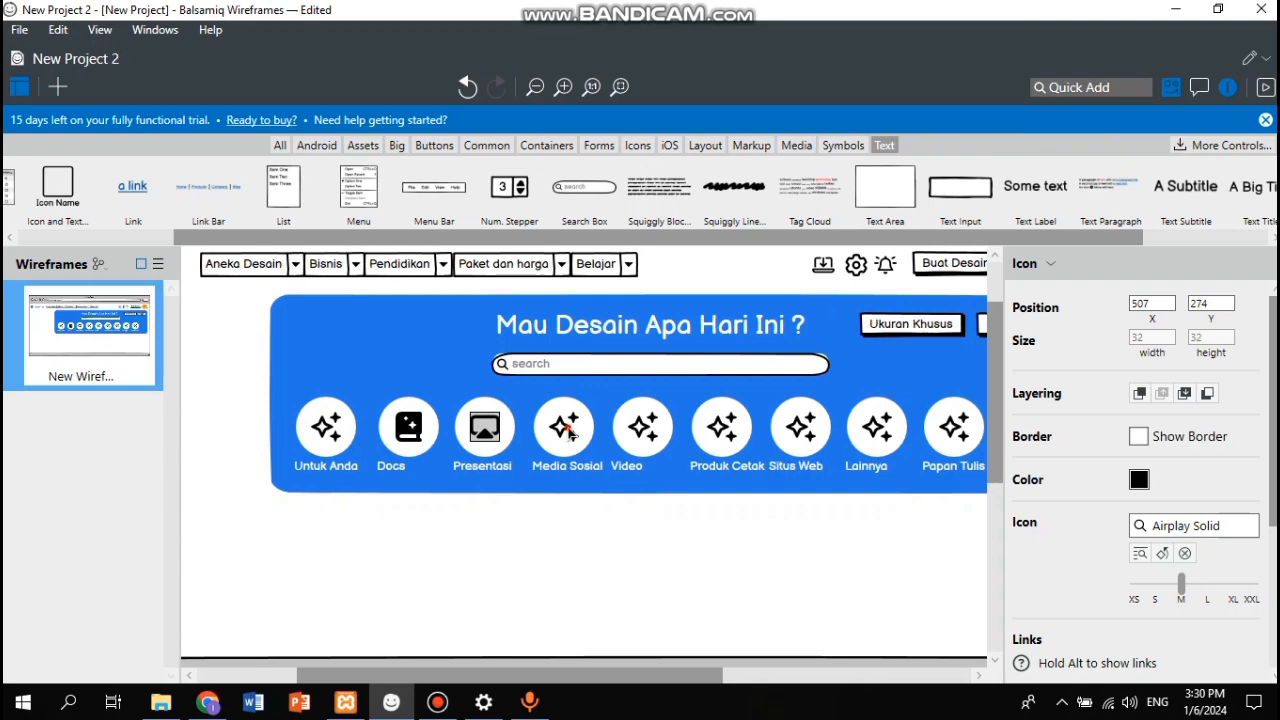
click(568, 428)
double_click(575, 437)
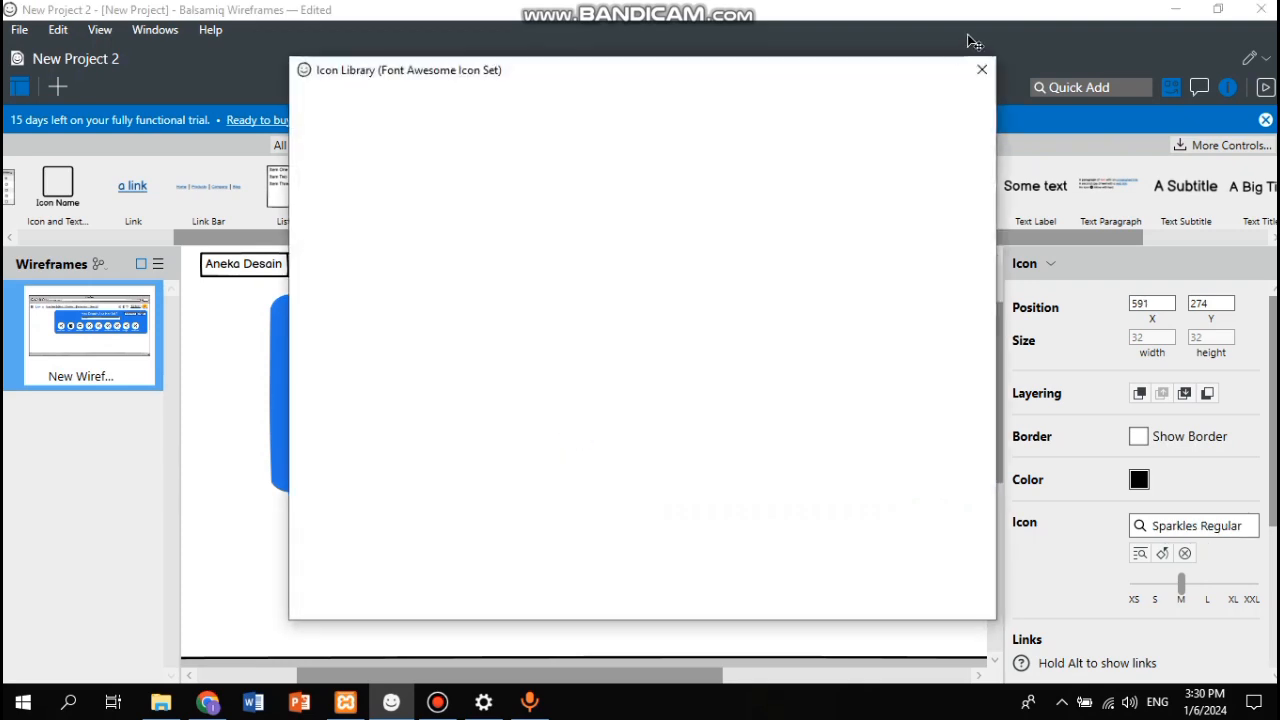
click(978, 70)
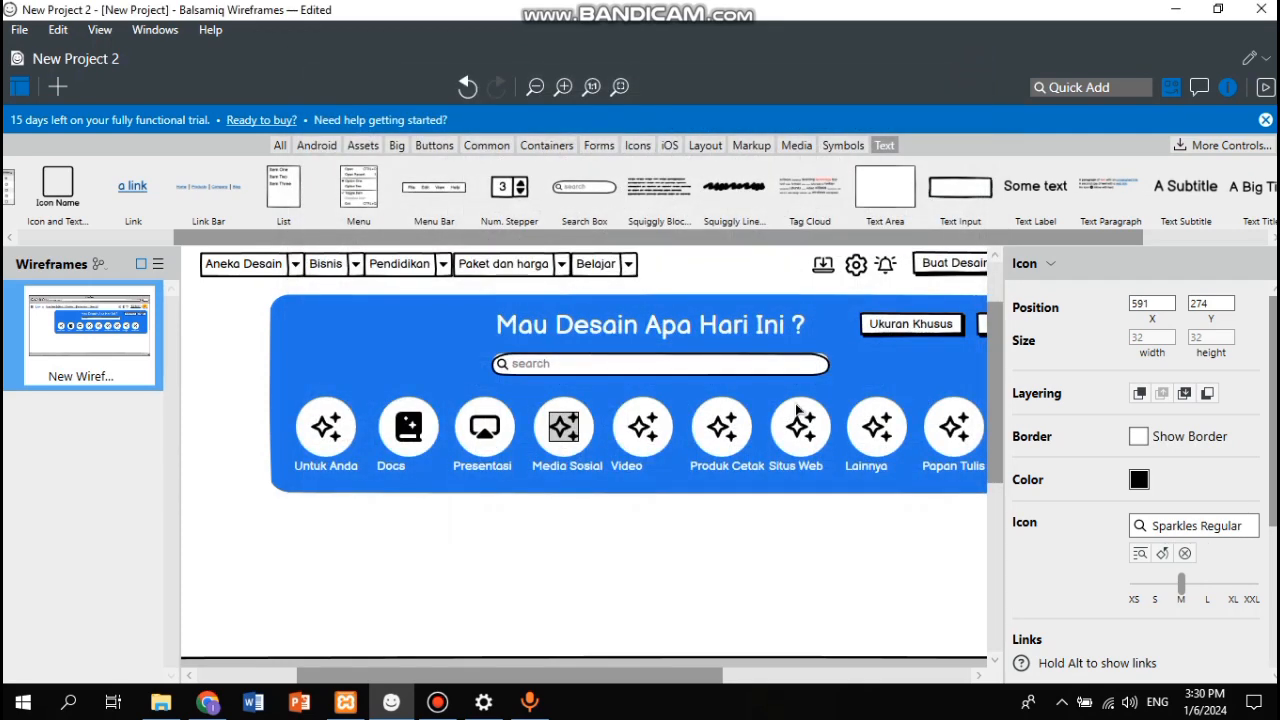
Step: Search the icon library for "presen" and replace the banner's fourth icon with the solid person-at-a-board icon
scroll(755, 505, right, 2)
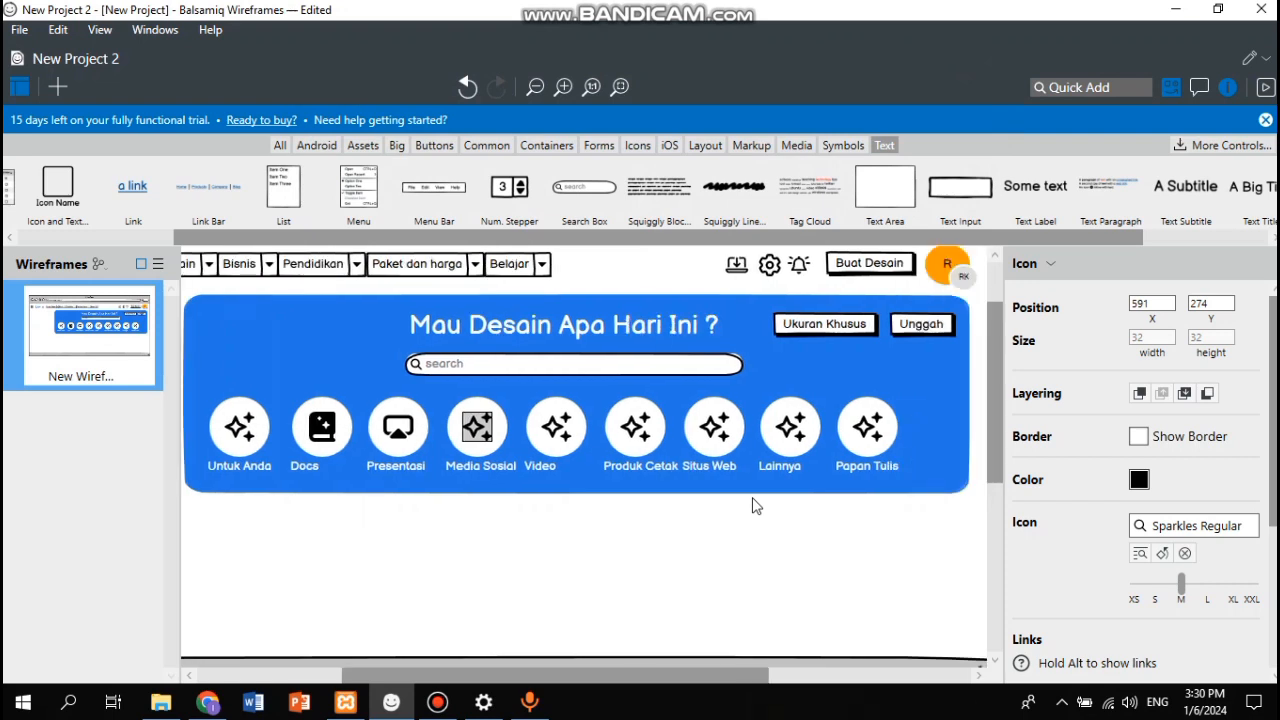
scroll(755, 505, left, 2)
scroll(753, 503, up, 1)
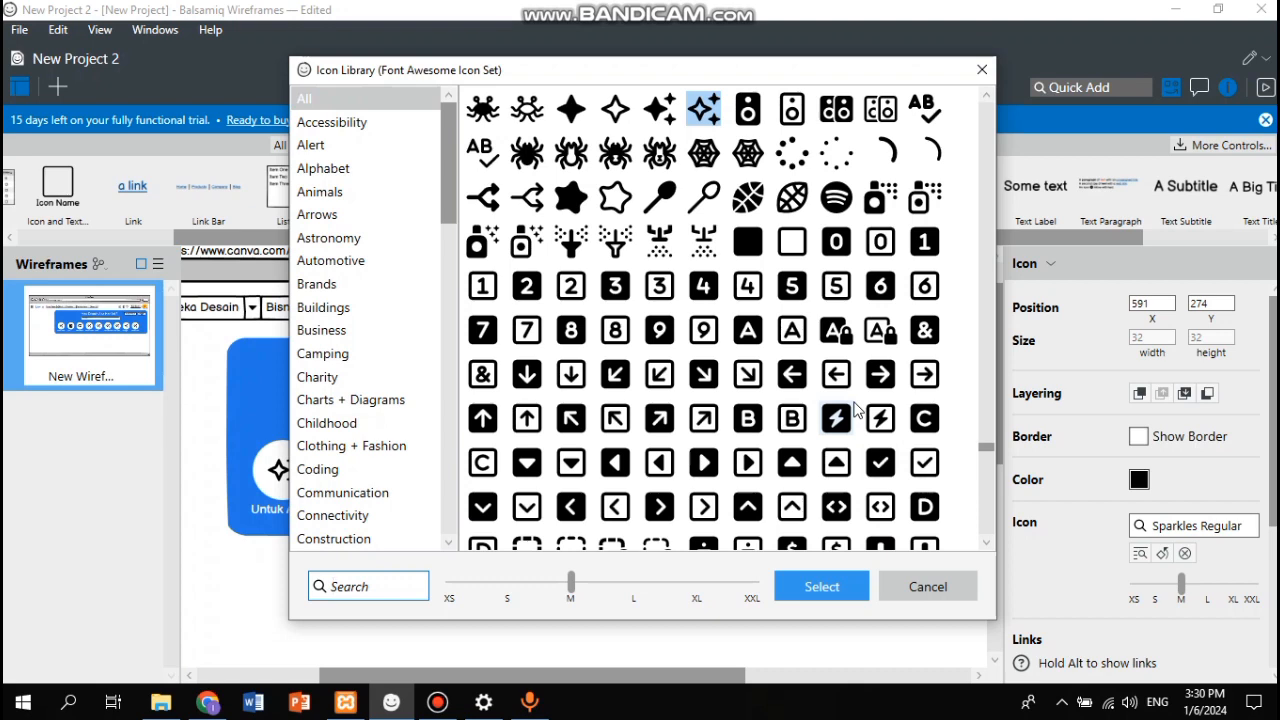
scroll(750, 455, down, 5)
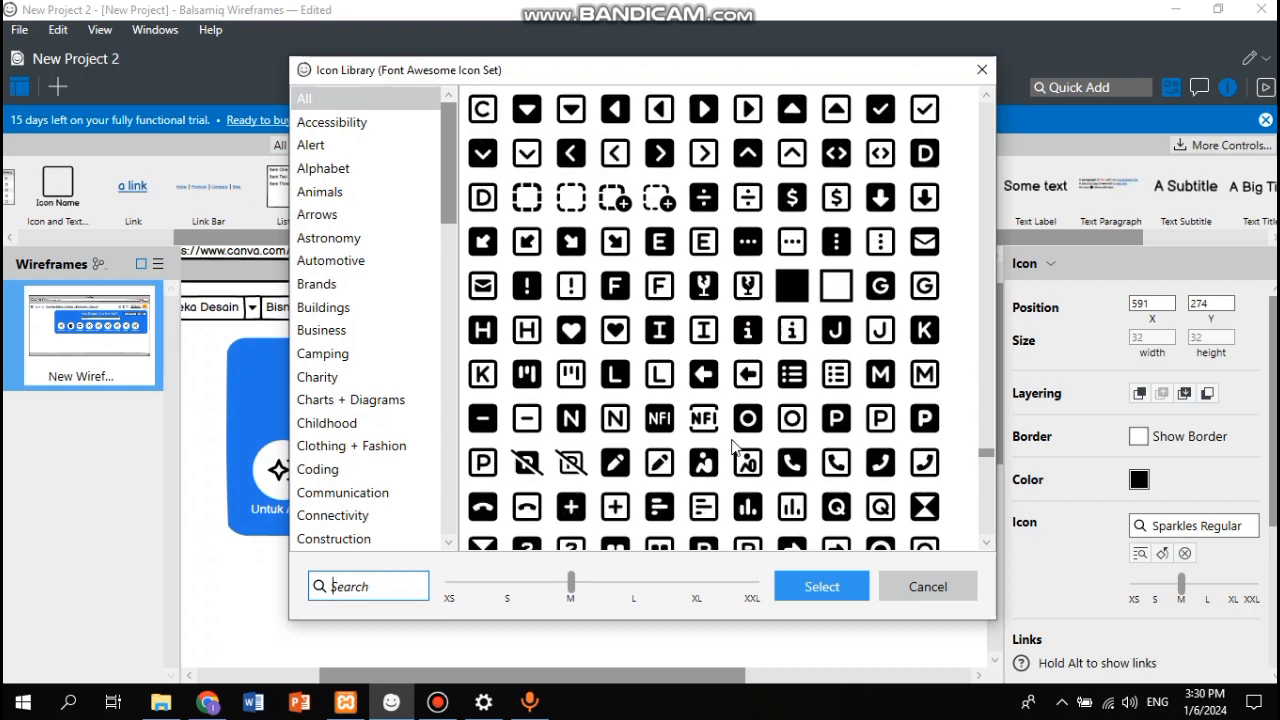
text(presen)
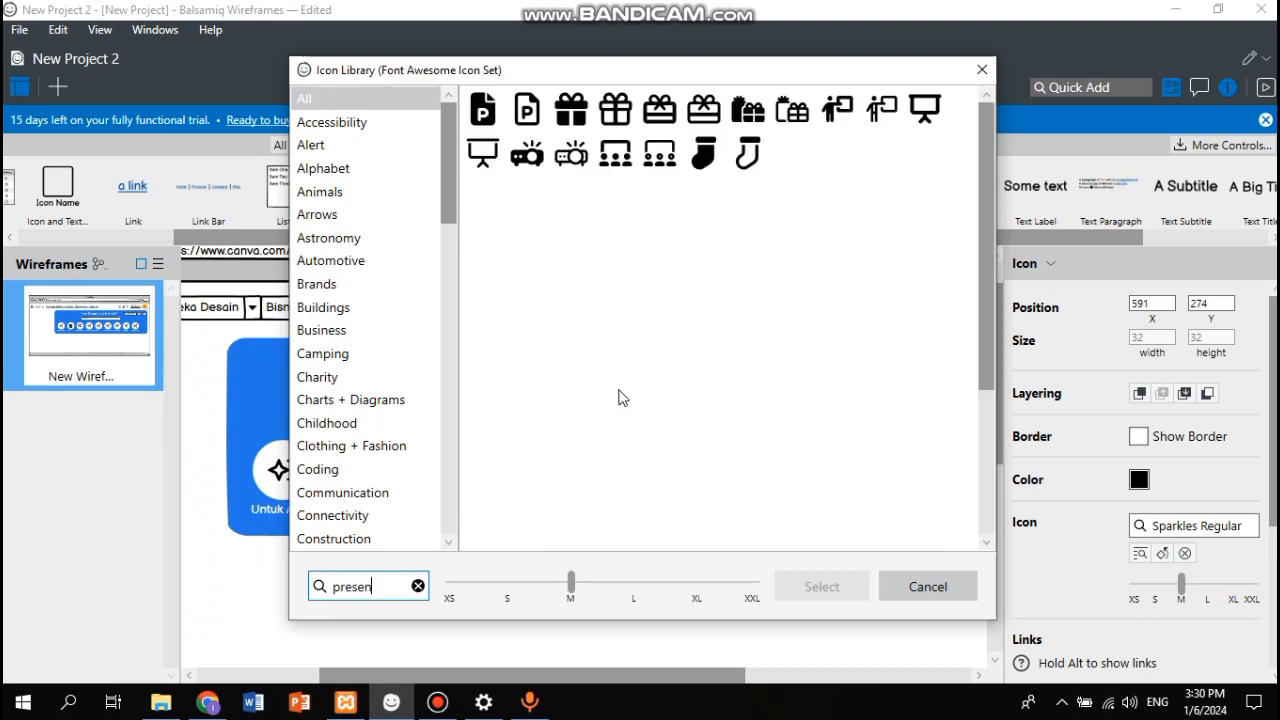
click(845, 109)
double_click(845, 109)
Step: Move the Papan Tulis label under the third icon and Presentasi under the fourth, setting the Media Sosial and Video labels aside
drag(505, 511, 570, 435)
drag(437, 510, 518, 519)
drag(902, 515, 441, 516)
drag(588, 510, 823, 424)
Step: Search the icon library for "love", set the fifth icon to the solid heart speech bubble, and place the Media Sosial label beneath it
double_click(590, 488)
text(love)
double_click(836, 108)
drag(586, 430, 900, 426)
Step: Search the icon library for "video", set the sixth icon to a solid video camera, and place the Video label beneath it
double_click(682, 467)
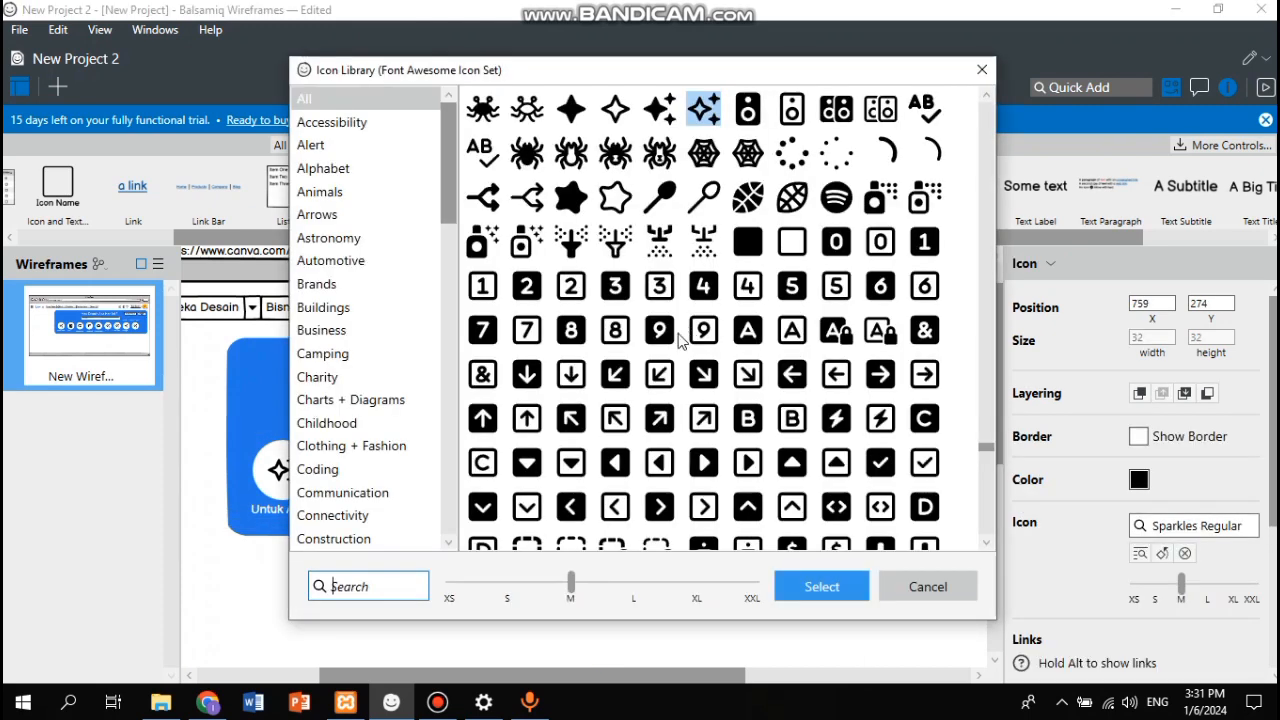
text(video)
double_click(749, 108)
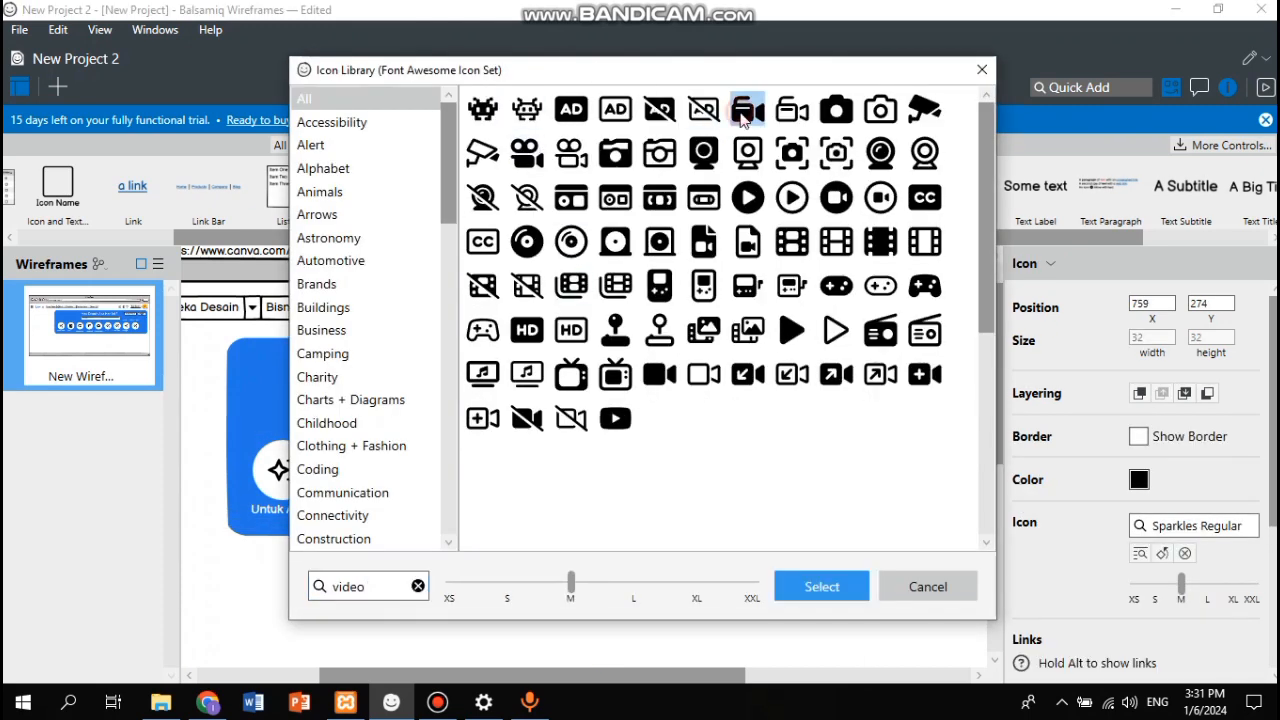
click(825, 424)
drag(831, 425, 680, 518)
Step: Search the icon library for "print", set the seventh icon to the solid printer, and move the Lainnya label under the ninth icon
double_click(759, 472)
text(print)
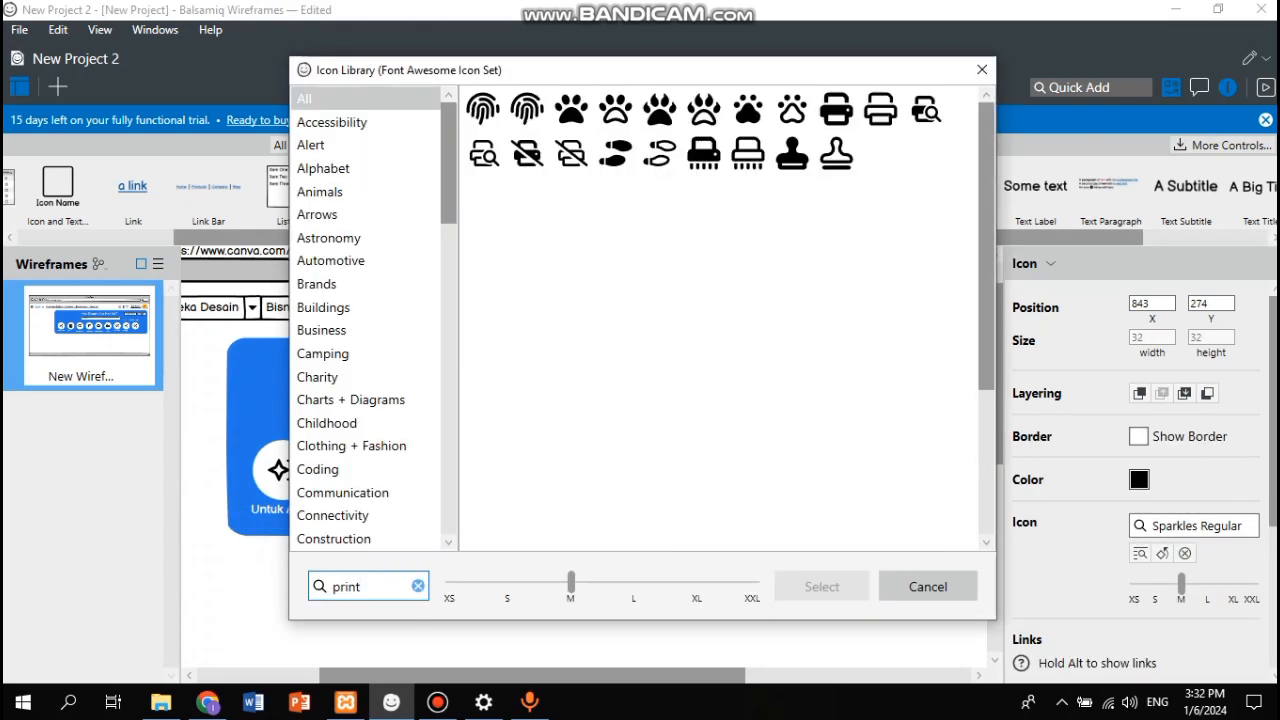
double_click(843, 115)
drag(759, 514, 959, 448)
drag(897, 424, 920, 522)
Step: Search the icon library for "web", set the eighth icon to the solid browser window, and place the Situs Web label beneath it
click(833, 470)
double_click(833, 470)
text(web)
click(578, 114)
double_click(578, 114)
click(955, 449)
drag(955, 449, 835, 516)
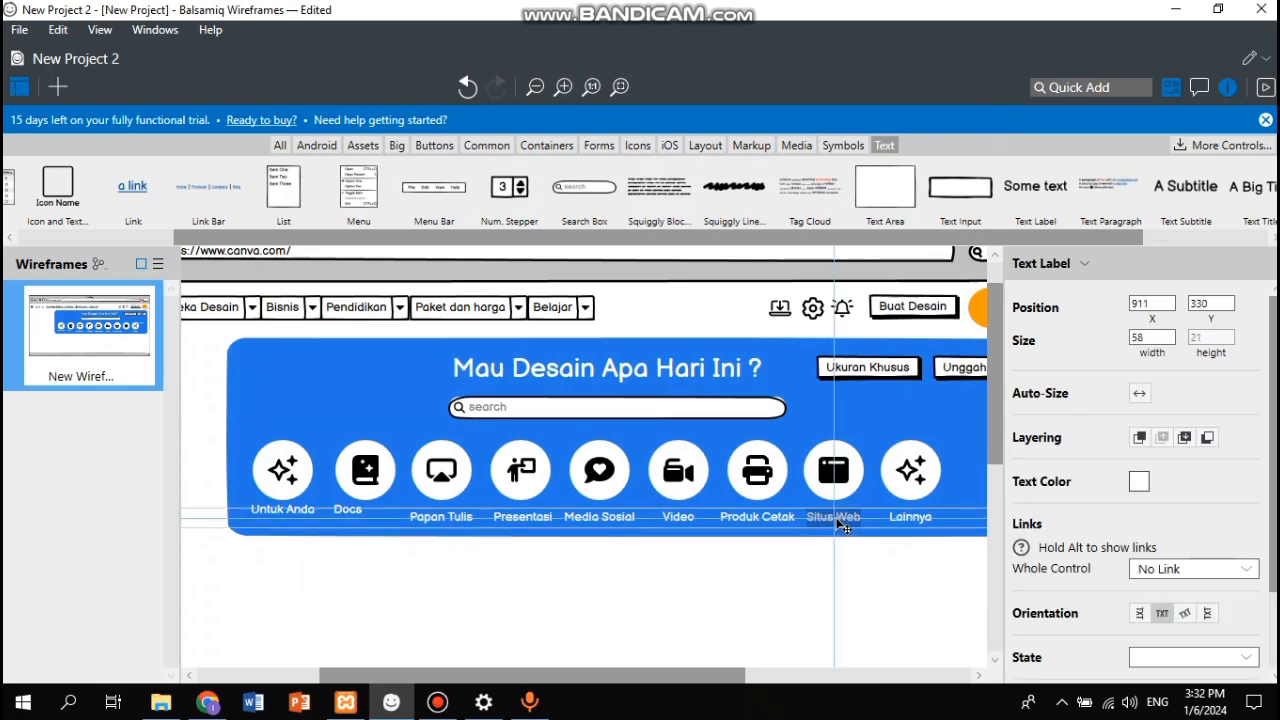
Step: Browse the icon library and set the ninth category's icon, above the Lainnya label, to the three-dot ellipsis
click(920, 472)
double_click(910, 470)
double_click(910, 478)
double_click(910, 482)
scroll(692, 299, up, 15)
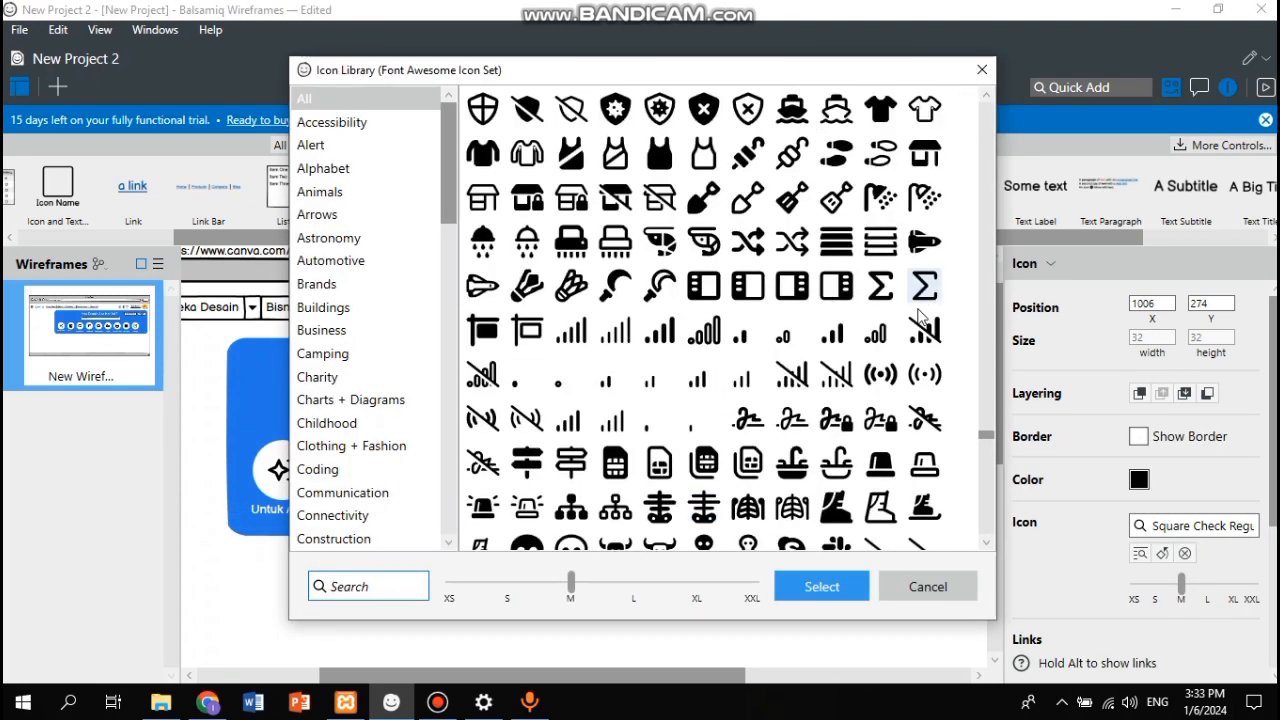
scroll(987, 452, up, 20)
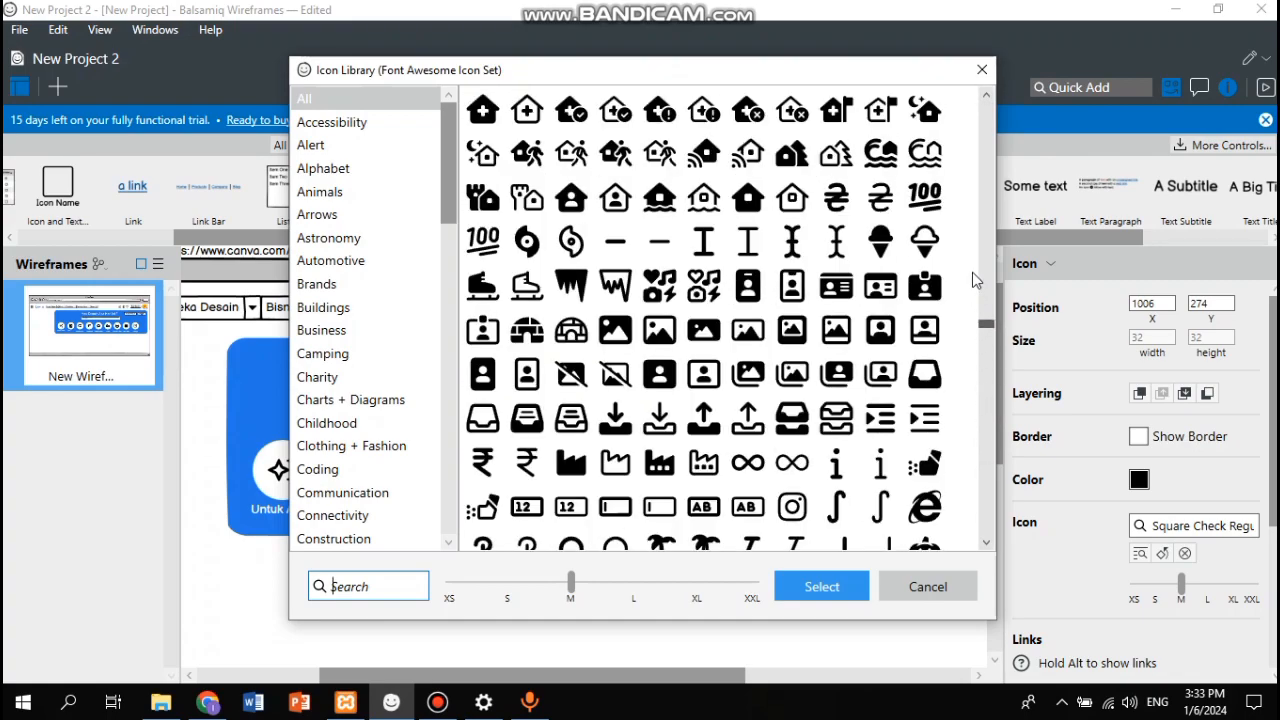
scroll(971, 284, down, 5)
scroll(866, 293, up, 5)
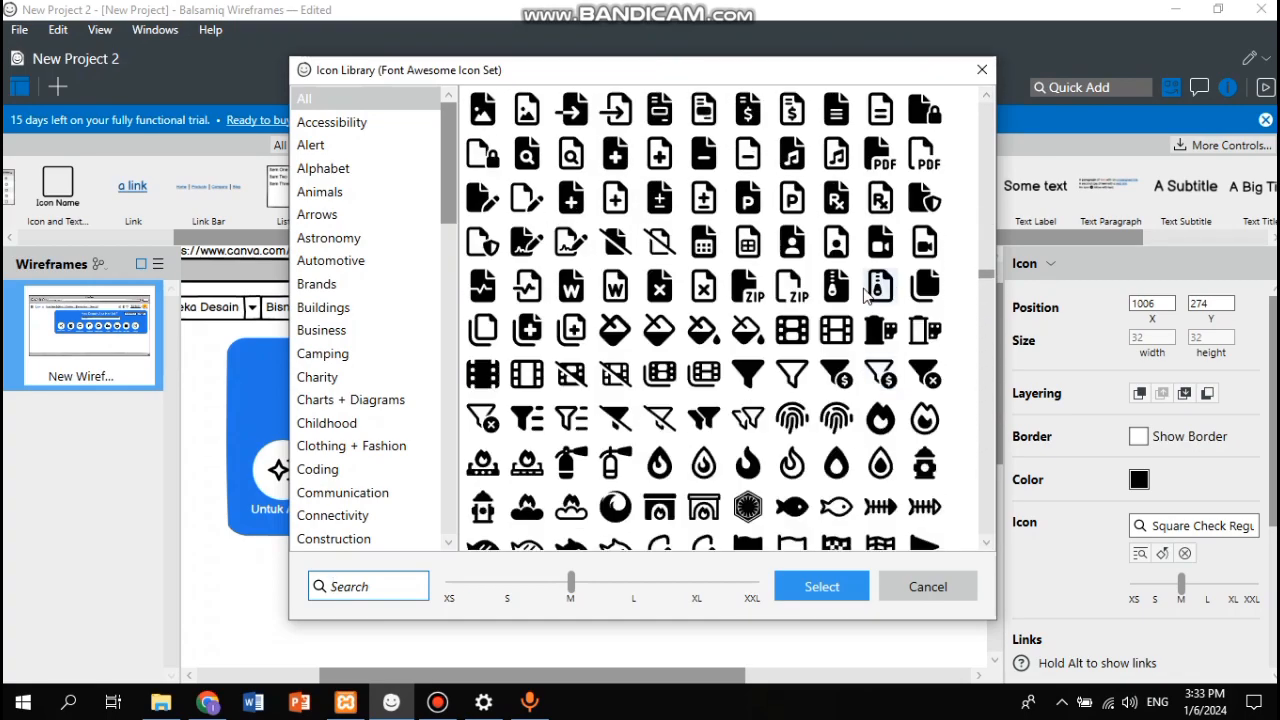
scroll(866, 293, up, 10)
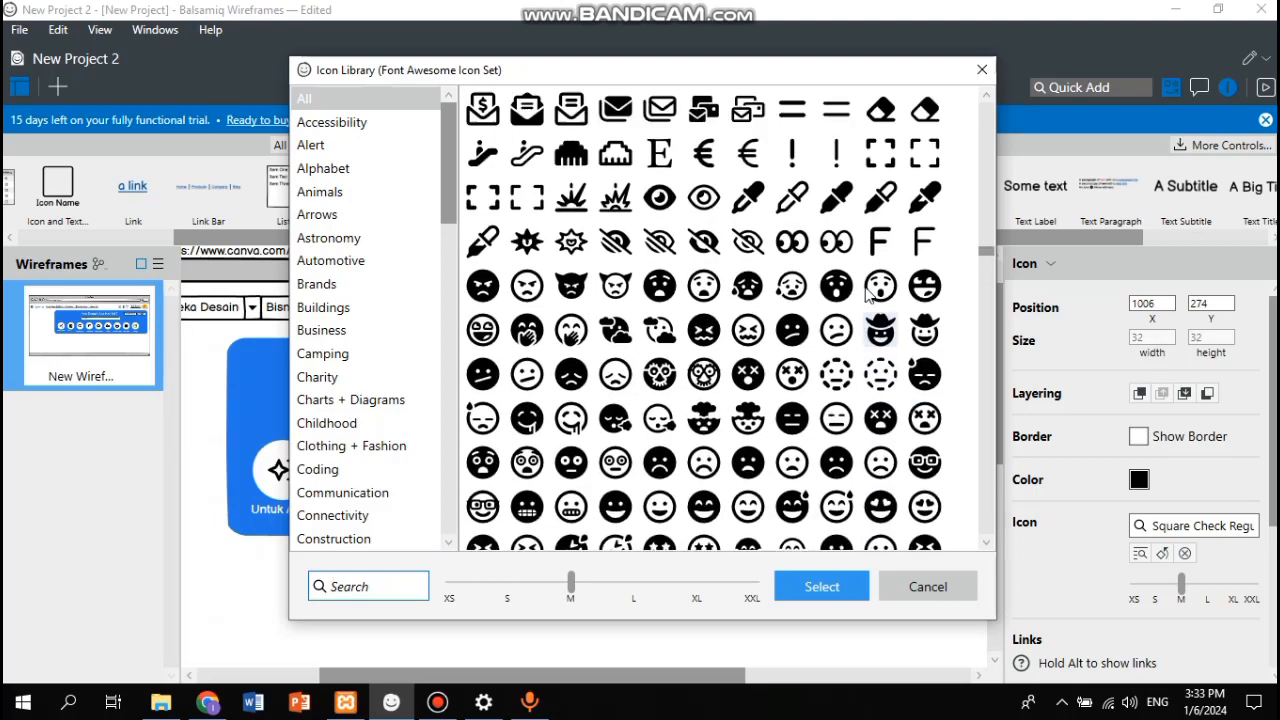
double_click(922, 198)
click(678, 607)
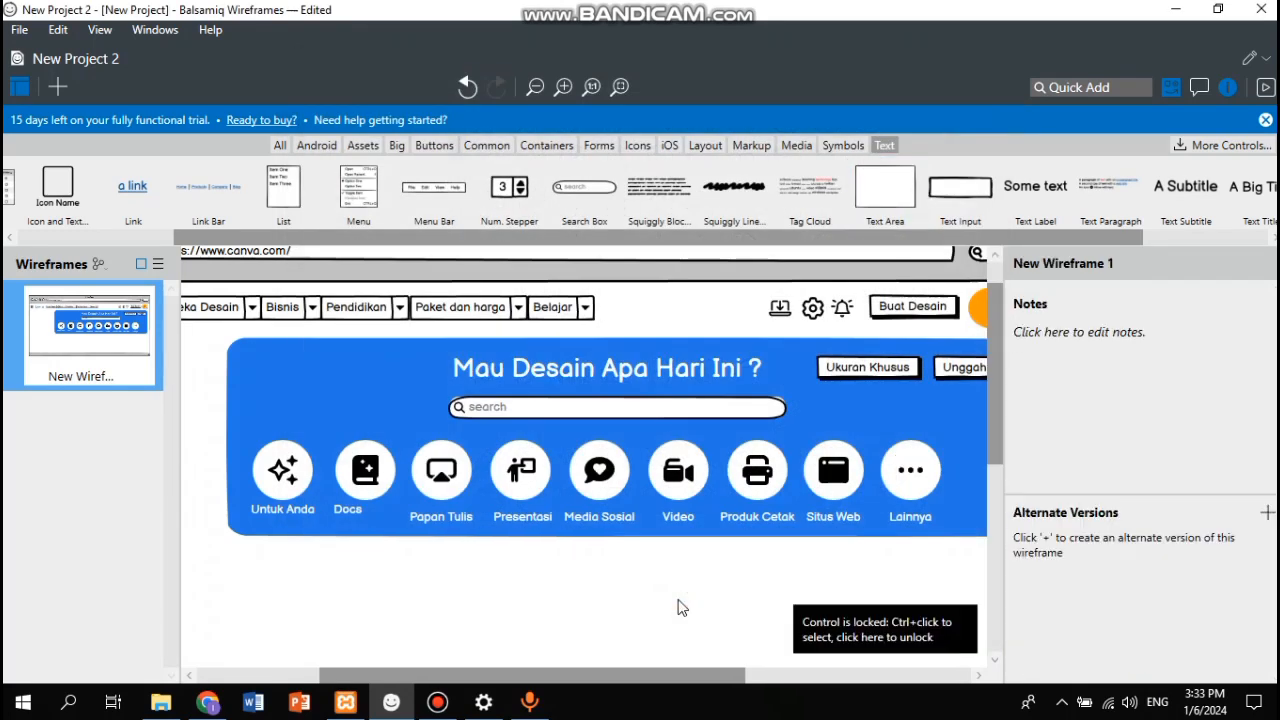
Step: Lower the Docs and Untuk Anda labels to line up with the other category labels, centring Docs under its icon
scroll(763, 614, right, 2)
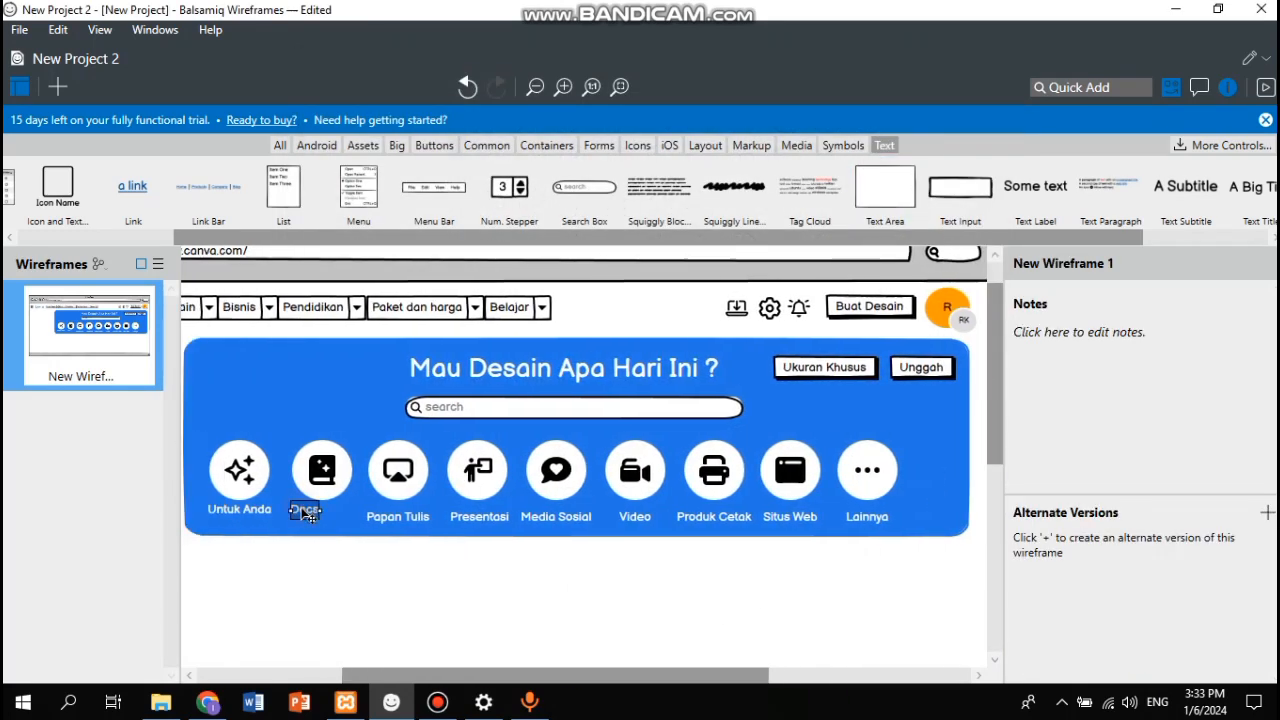
click(318, 513)
click(286, 560)
scroll(286, 563, left, 2)
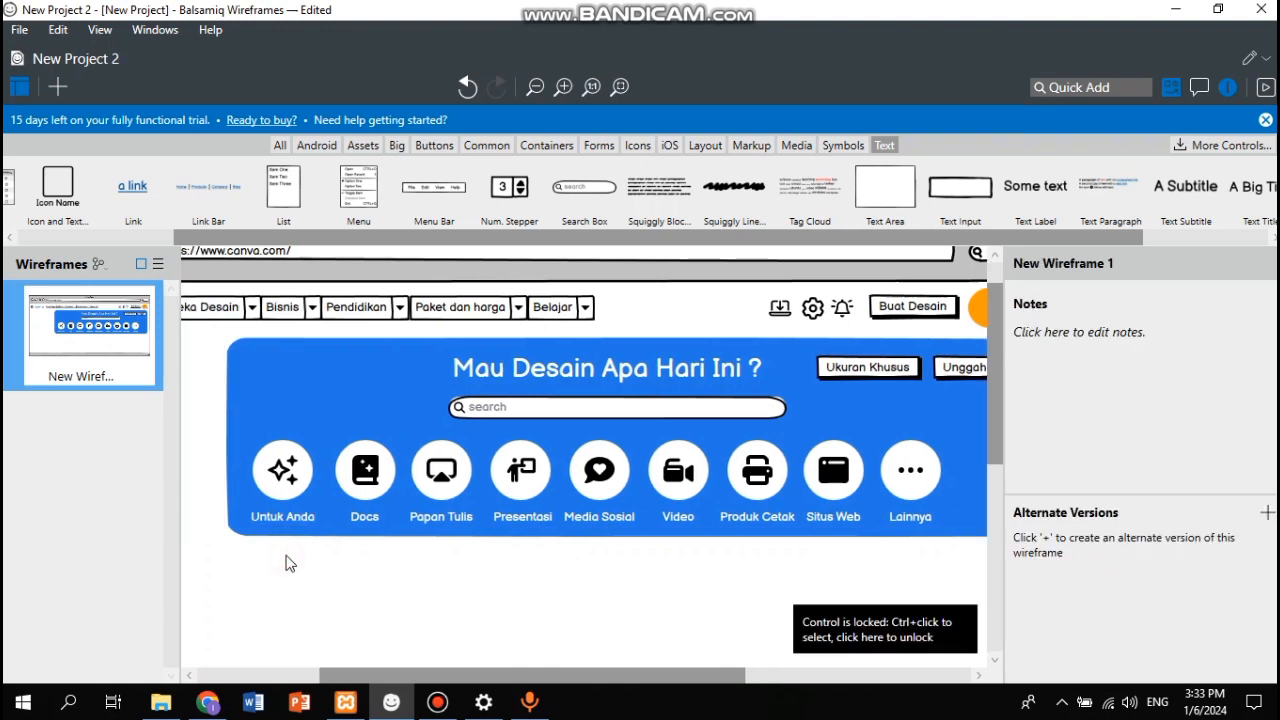
Step: Shift the Lainnya and Situs Web icon groups with their labels towards the banner's right edge
scroll(286, 563, right, 6)
drag(806, 574, 690, 412)
drag(753, 483, 806, 477)
drag(713, 545, 719, 466)
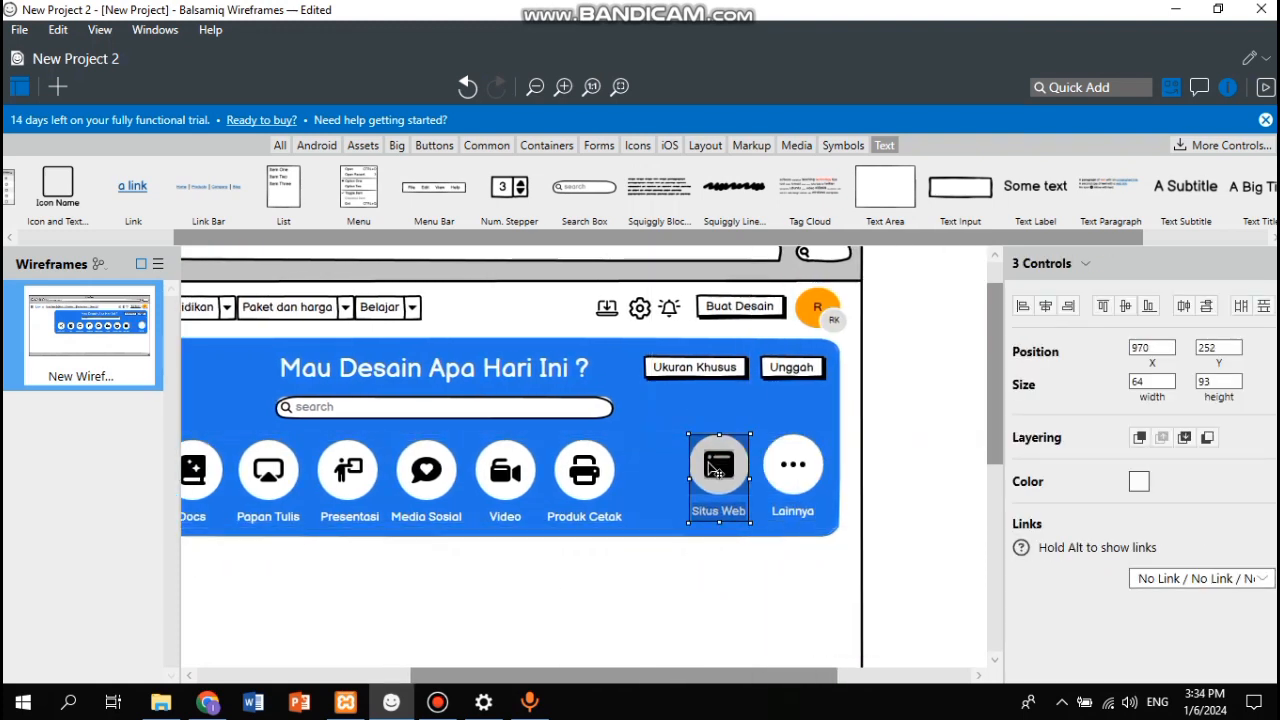
Step: Shift the Produk Cetak and Video icon groups with their labels to the right, spacing them next to Situs Web
drag(656, 544, 524, 436)
drag(584, 470, 633, 466)
drag(540, 555, 478, 427)
drag(505, 470, 547, 470)
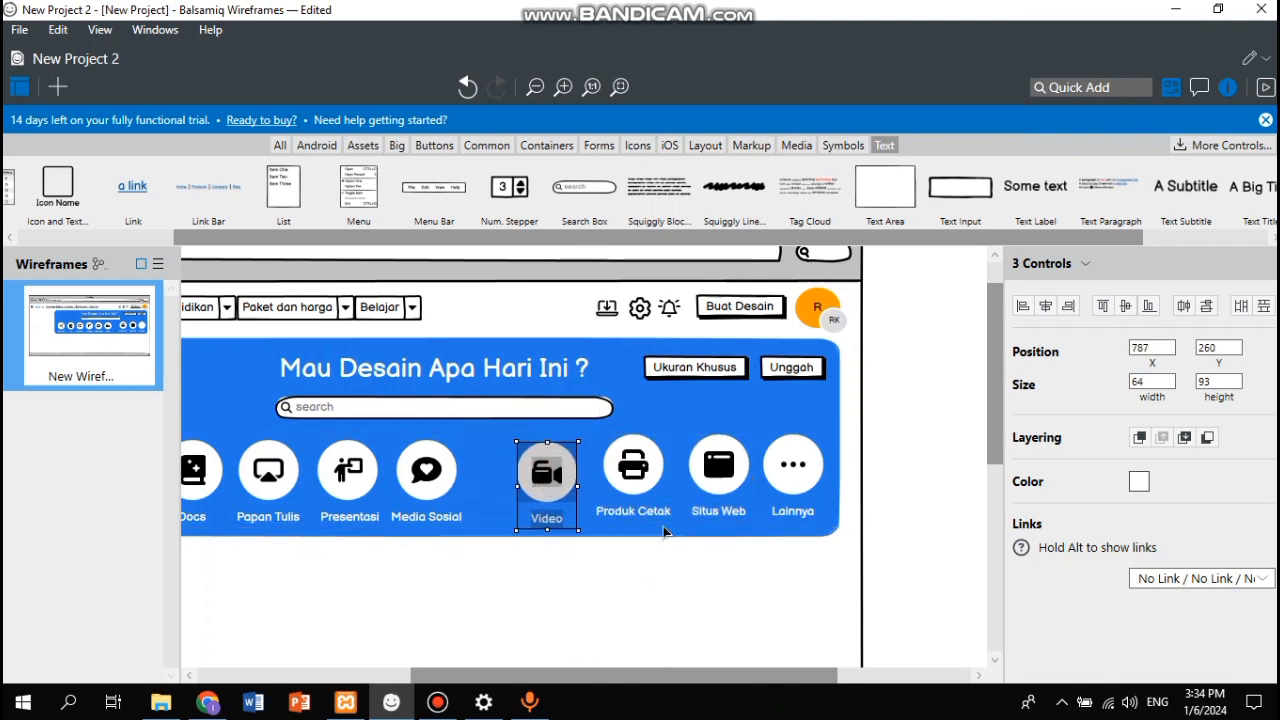
Step: Align the Produk Cetak, Situs Web and Lainnya groups vertically with the Video group and even out their spacing
click(671, 535)
mouse_move(627, 447)
mouse_down()
mouse_move(592, 430)
mouse_move(628, 471)
mouse_up()
drag(767, 559, 674, 424)
drag(719, 466, 710, 474)
drag(845, 567, 798, 458)
click(770, 565)
scroll(683, 551, left, 4)
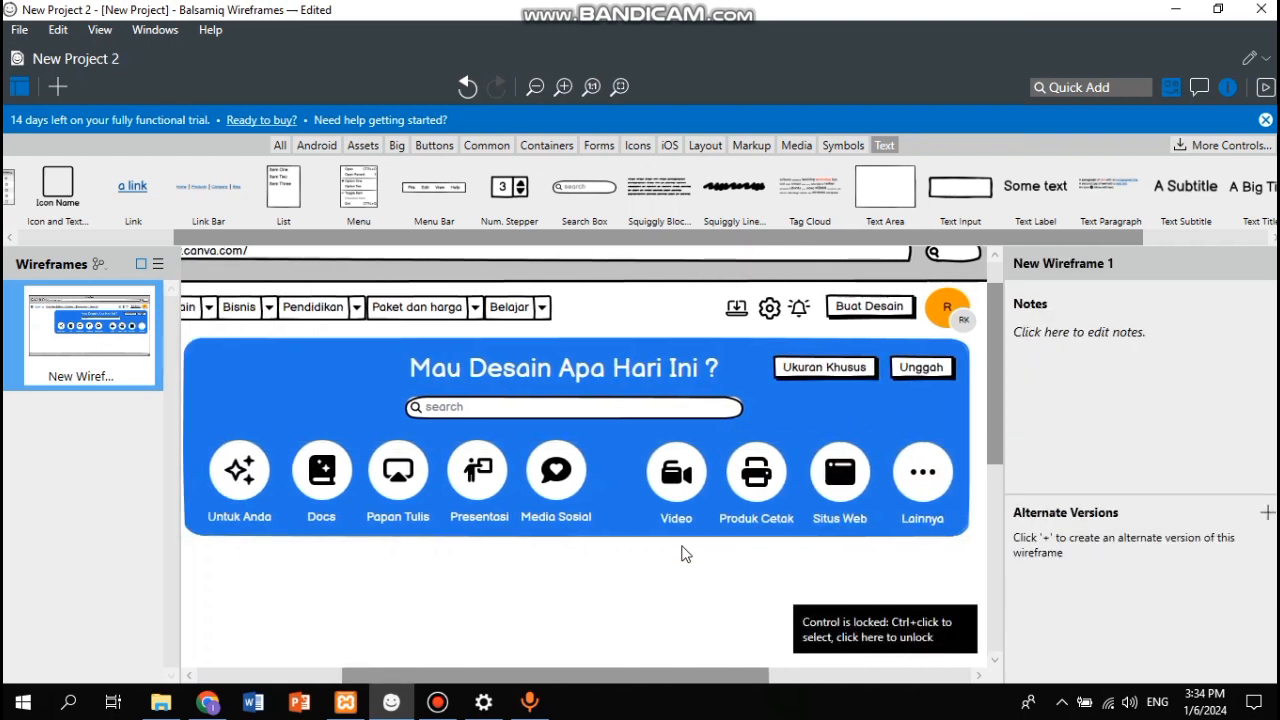
Step: Shift the Media Sosial, Presentasi and Papan Tulis groups to the right, evenly spaced and level with the Video group
drag(650, 550, 553, 430)
drag(611, 485, 653, 485)
drag(566, 561, 491, 430)
drag(530, 478, 566, 478)
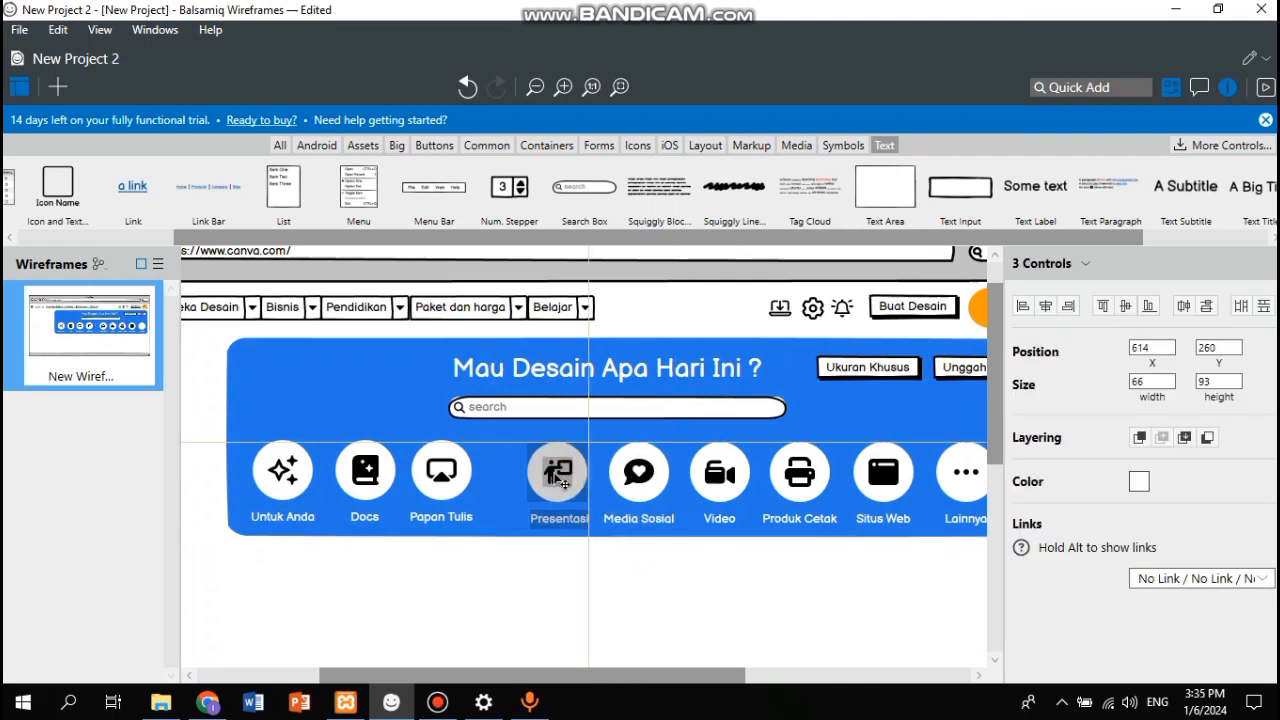
drag(490, 560, 405, 431)
drag(442, 470, 474, 474)
Step: Shift the Docs and Untuk Anda groups to the right, matching the spacing and height of the other categories
drag(405, 555, 330, 418)
drag(372, 484, 401, 484)
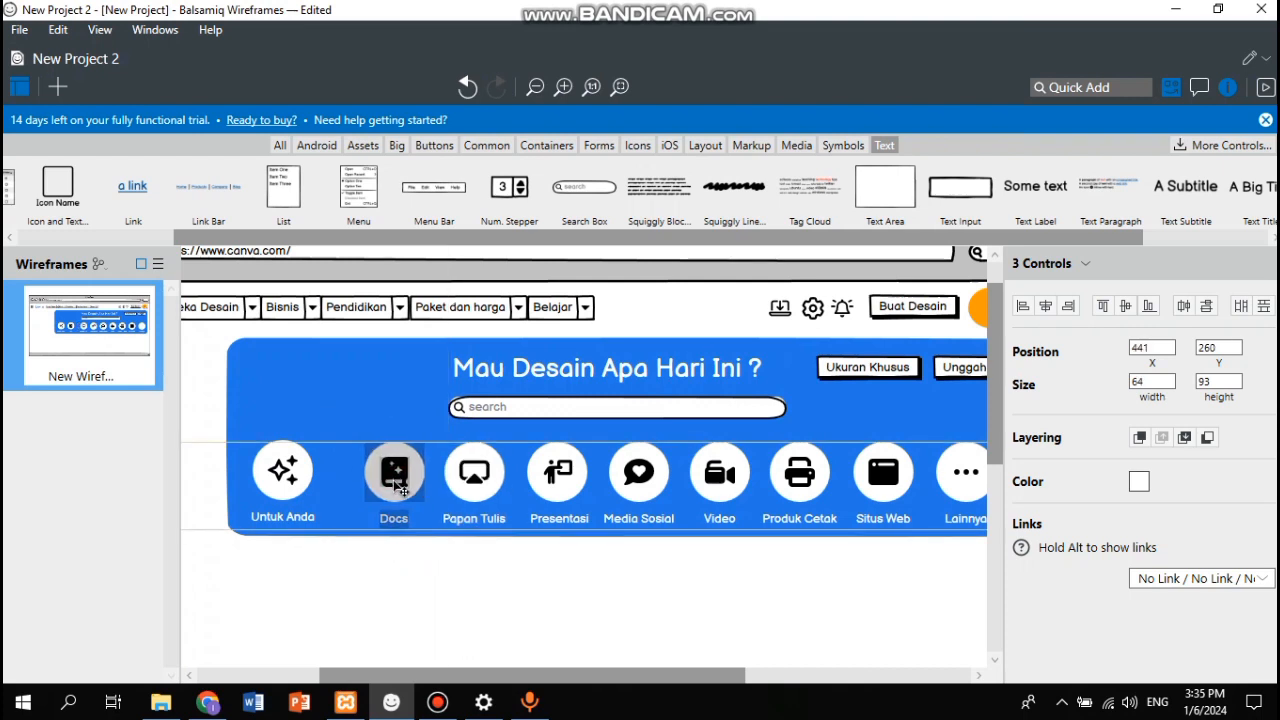
drag(329, 551, 243, 432)
drag(283, 472, 309, 472)
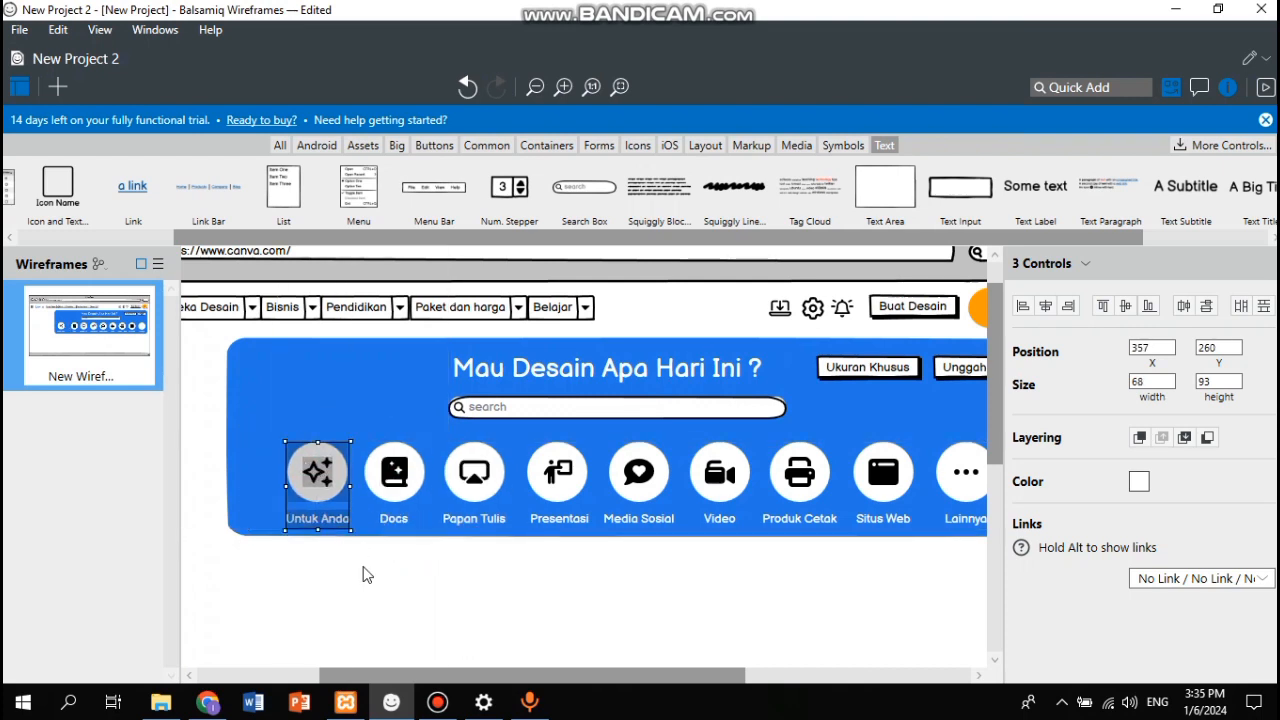
click(360, 560)
Step: Move the whole row of nine icons and labels together slightly left to X 332, Y 259, centring it in the banner
scroll(363, 571, right, 3)
scroll(363, 571, left, 3)
scroll(363, 571, right, 2)
drag(984, 556, 190, 460)
drag(328, 493, 305, 492)
scroll(443, 563, right, 3)
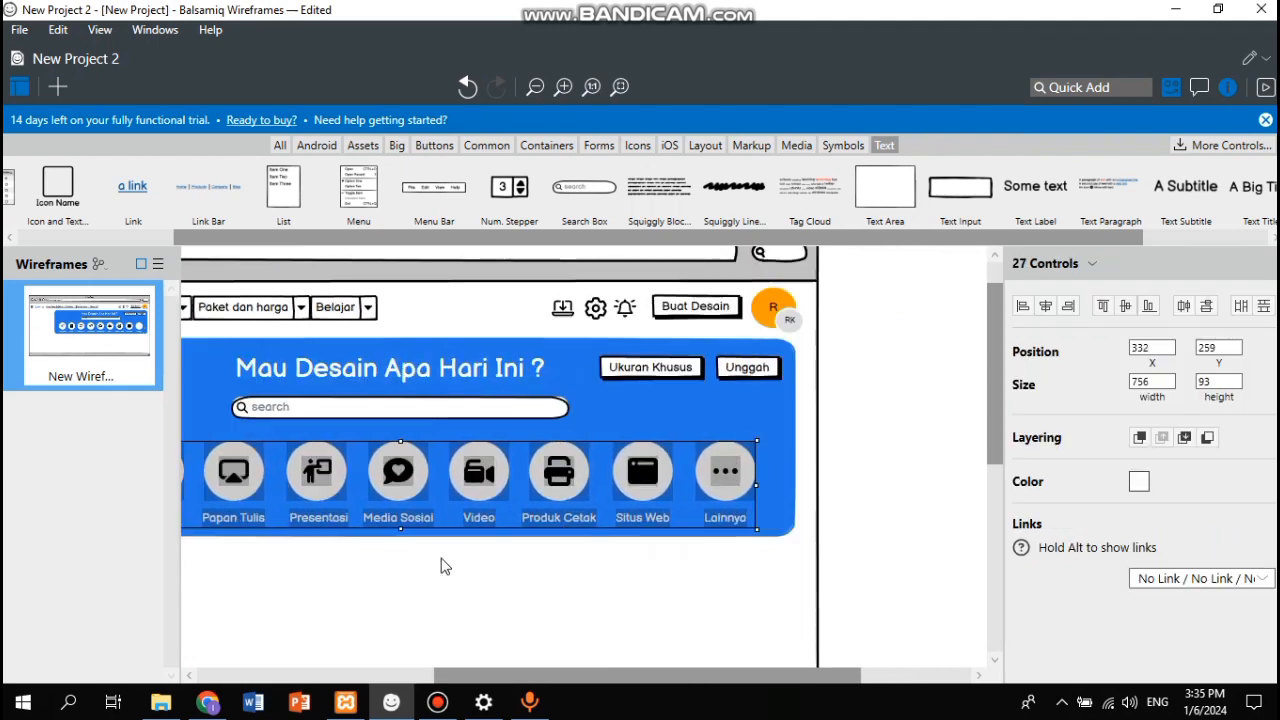
click(443, 563)
scroll(443, 563, left, 3)
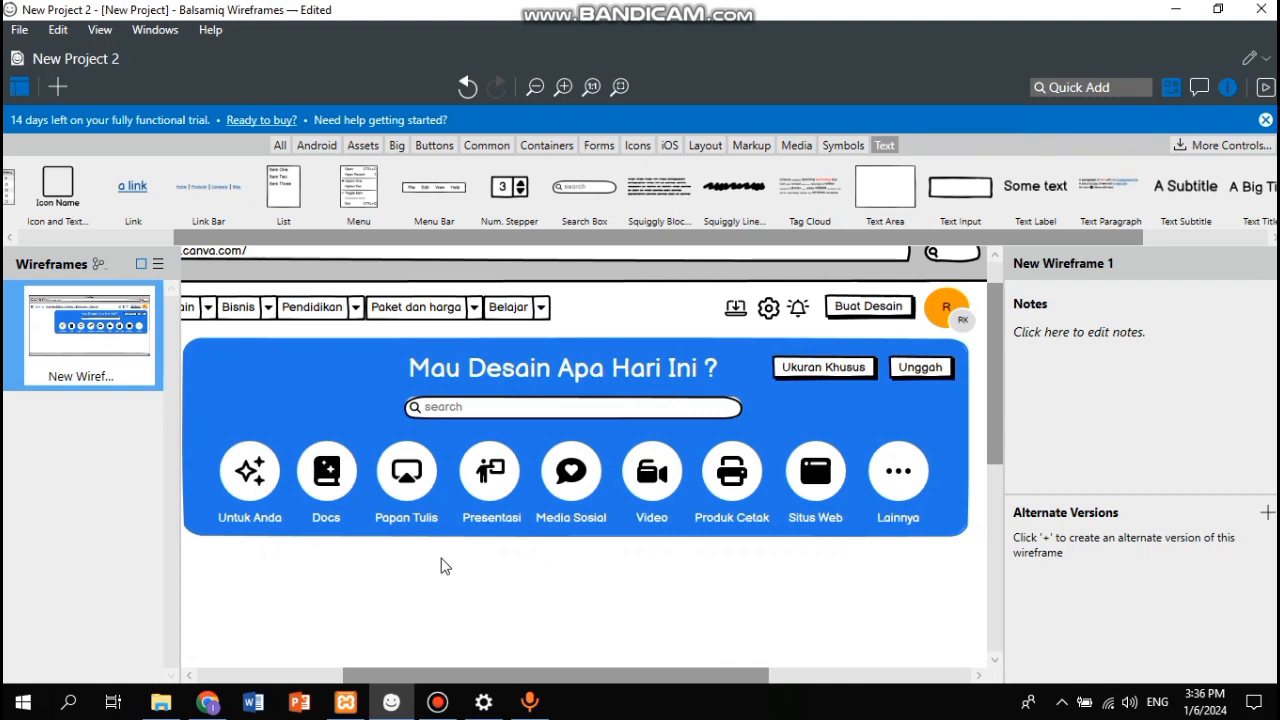
Step: Examine the wireframe's banner and category row, comparing them with the original Canva home page in Chrome
scroll(460, 611, left, 1)
scroll(460, 611, right, 1)
scroll(728, 594, left, 4)
scroll(728, 594, right, 6)
scroll(728, 594, left, 8)
scroll(728, 594, right, 7)
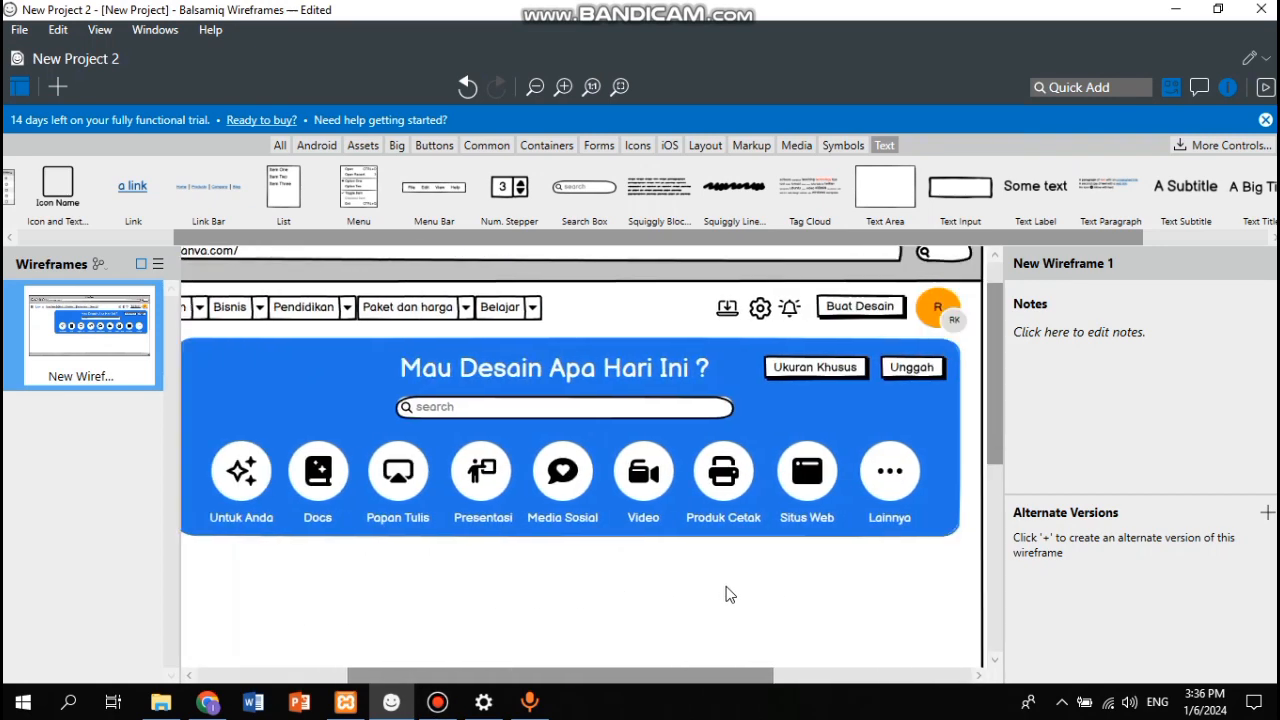
scroll(728, 594, left, 1)
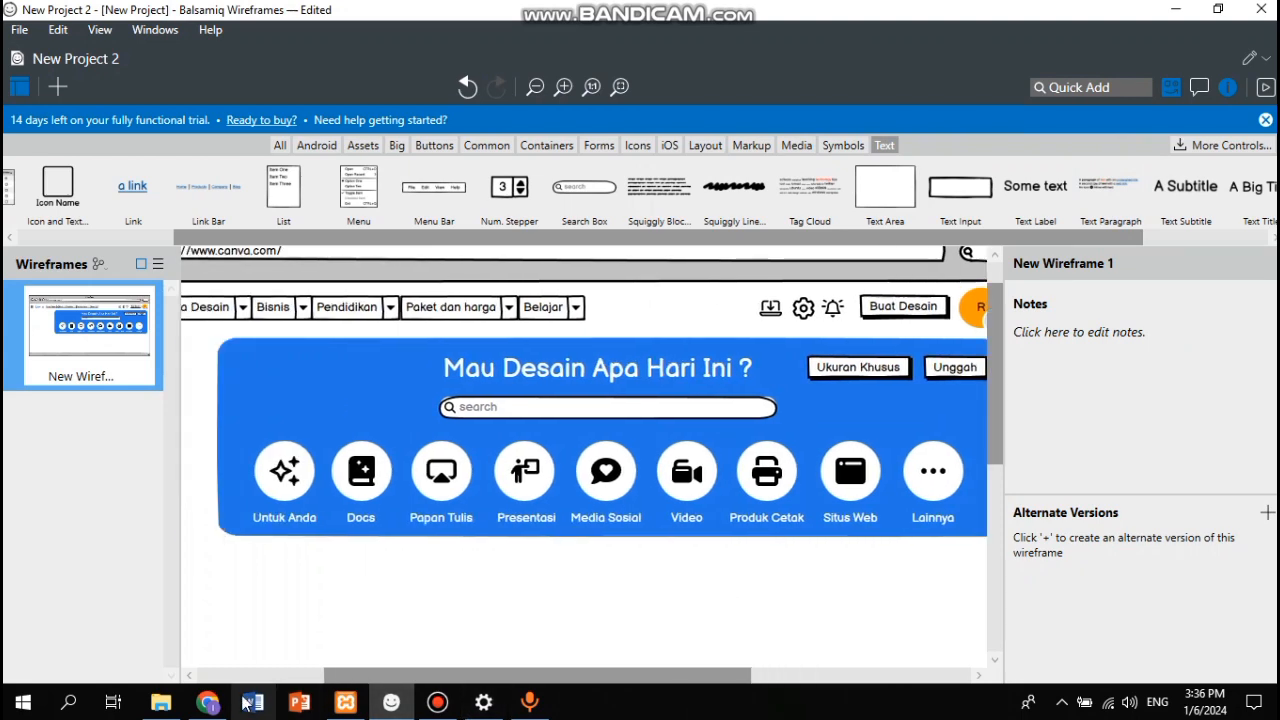
click(208, 702)
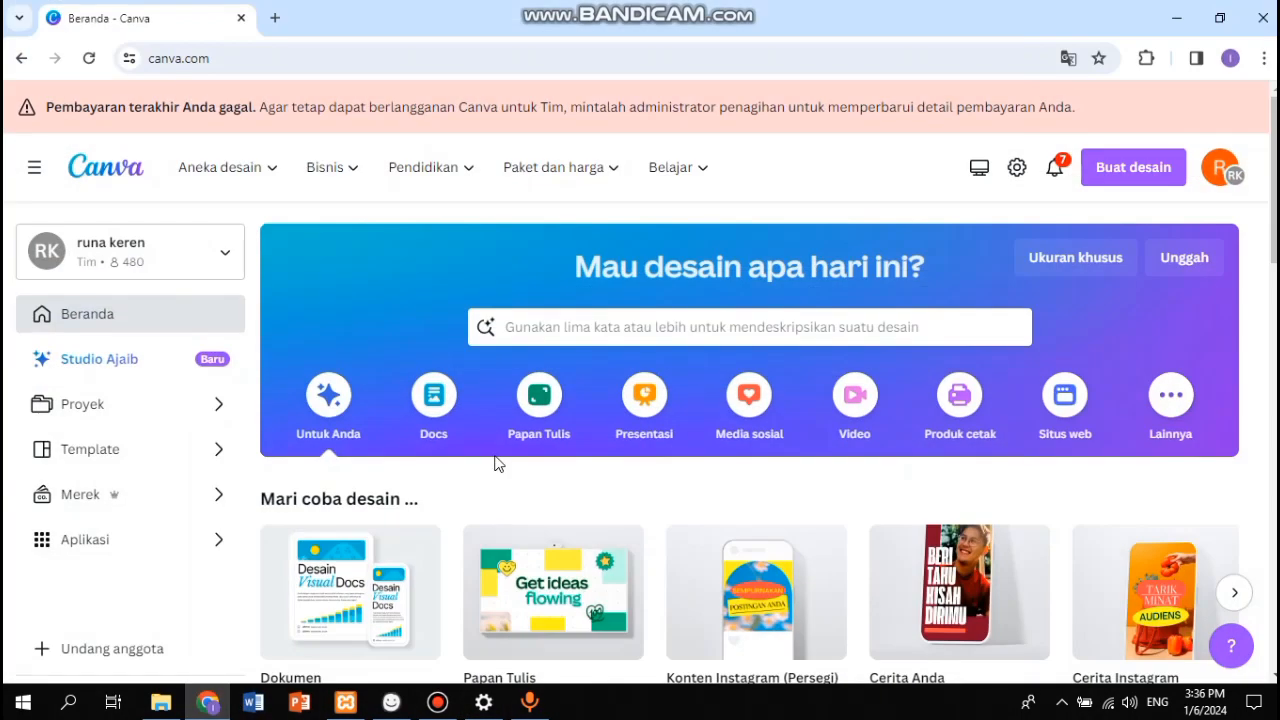
click(345, 702)
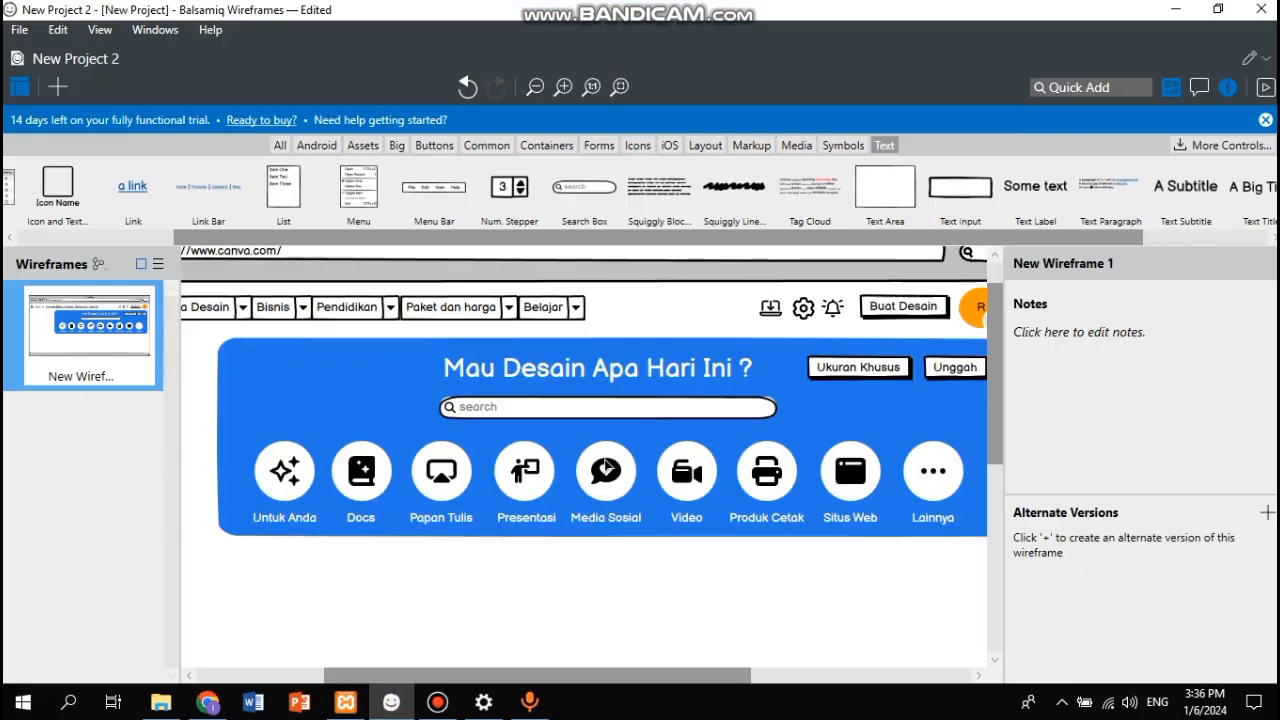
scroll(605, 468, right, 8)
scroll(605, 468, left, 8)
scroll(605, 468, down, 3)
scroll(605, 466, up, 2)
scroll(605, 465, down, 3)
scroll(605, 465, up, 3)
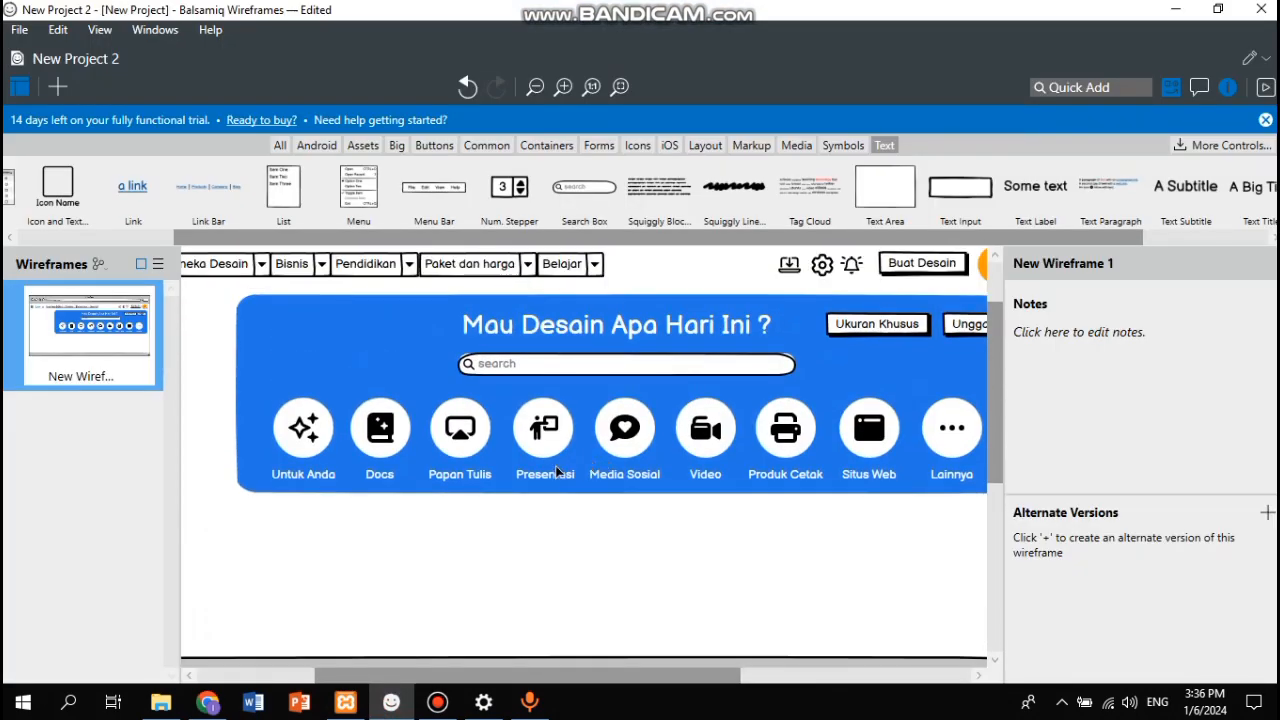
scroll(467, 508, right, 3)
scroll(467, 508, left, 8)
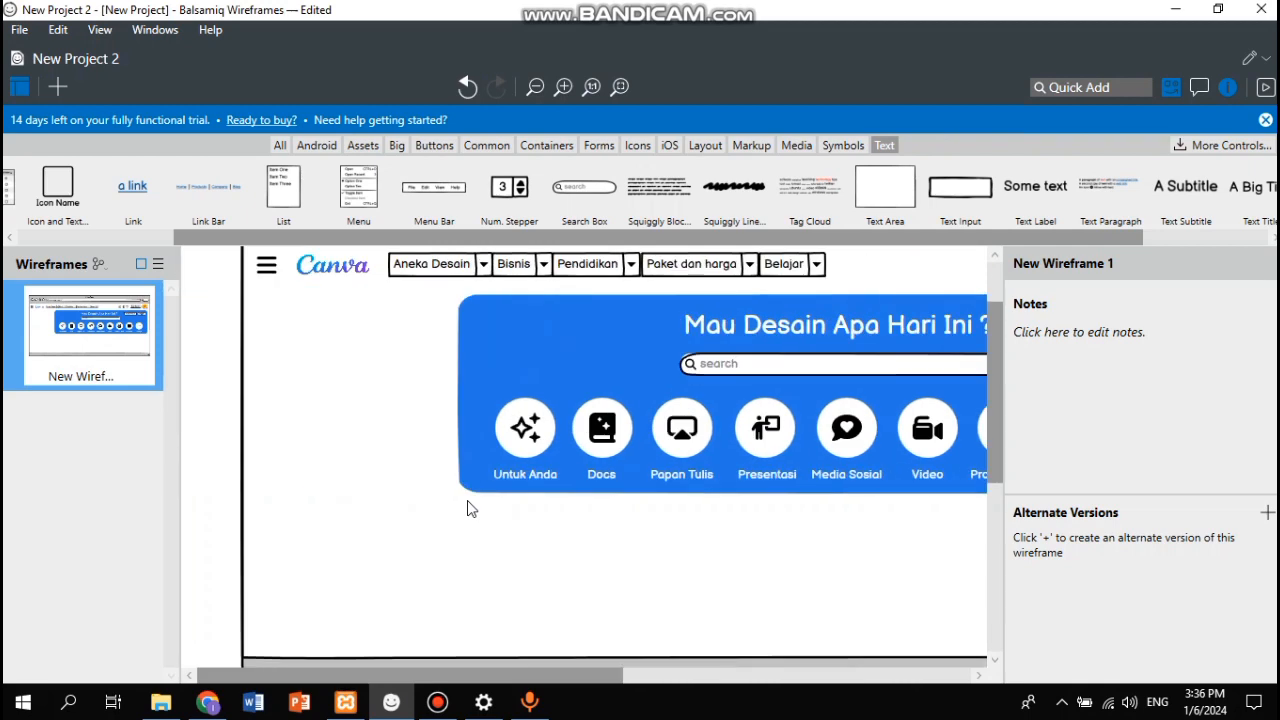
Step: Check the sidebar on the Canva page in Chrome, and add a Beranda button beside the wireframe's banner at X 145, Y 210
click(207, 703)
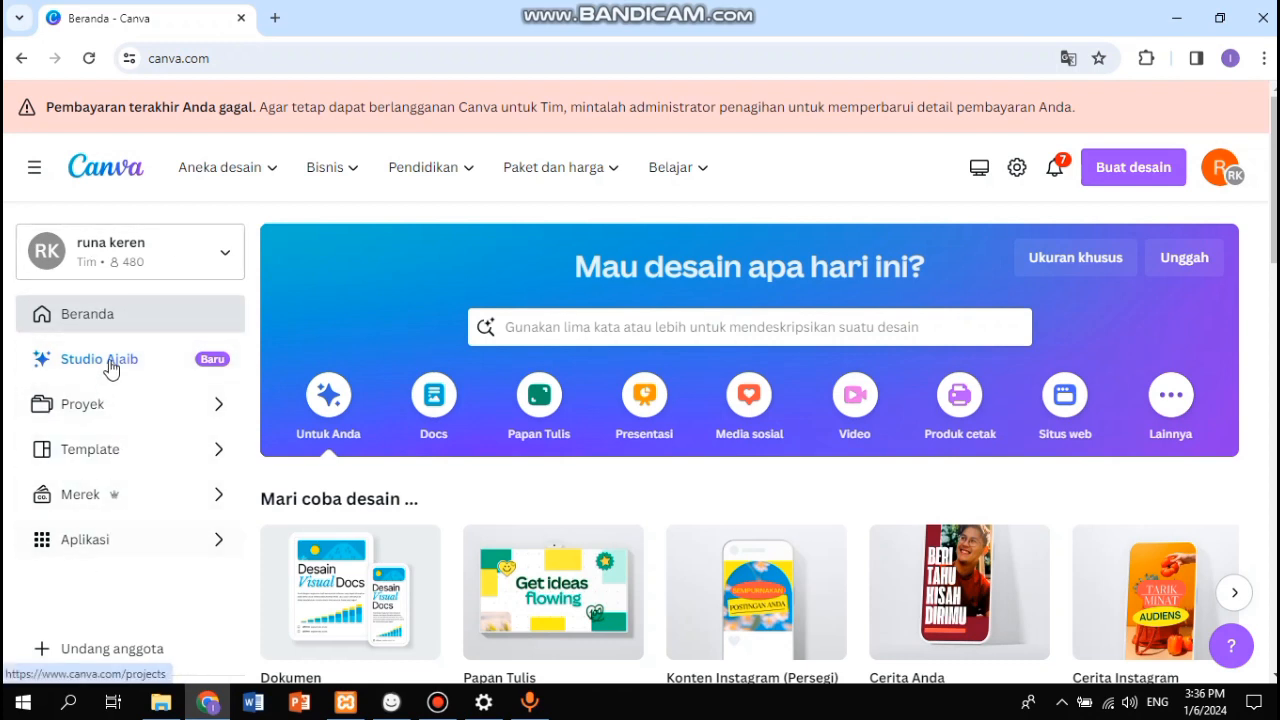
click(389, 707)
click(448, 145)
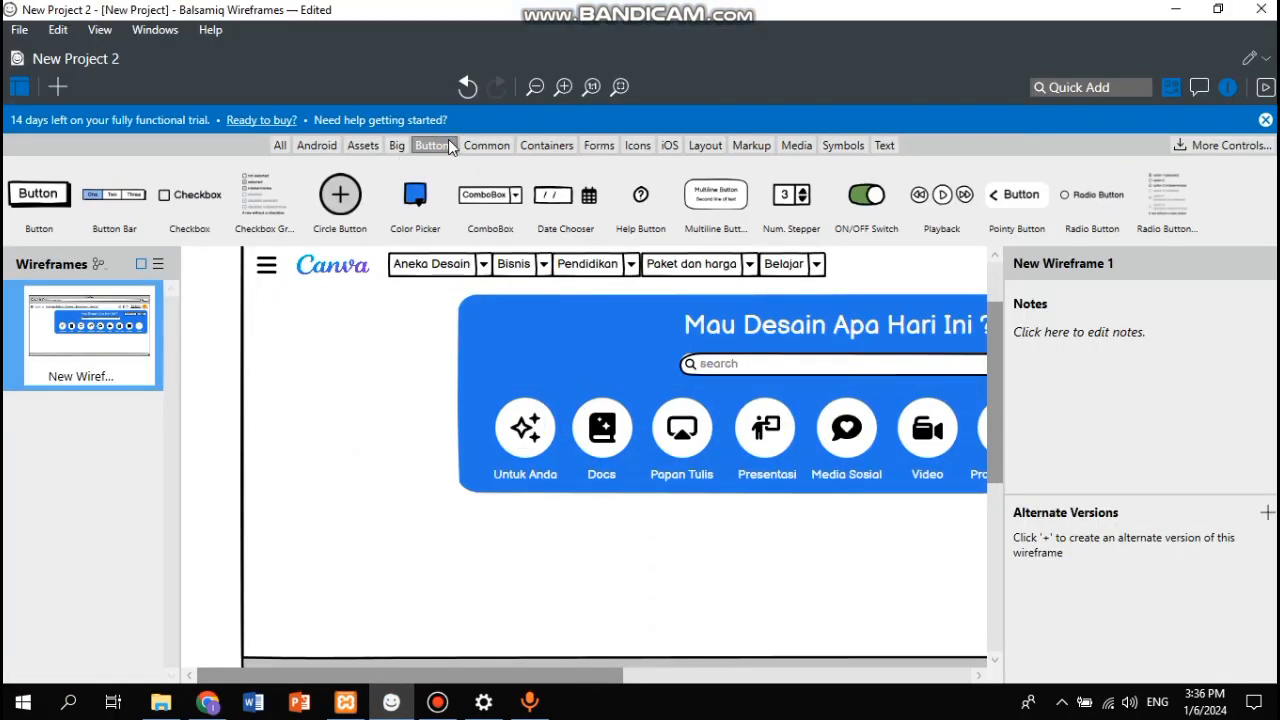
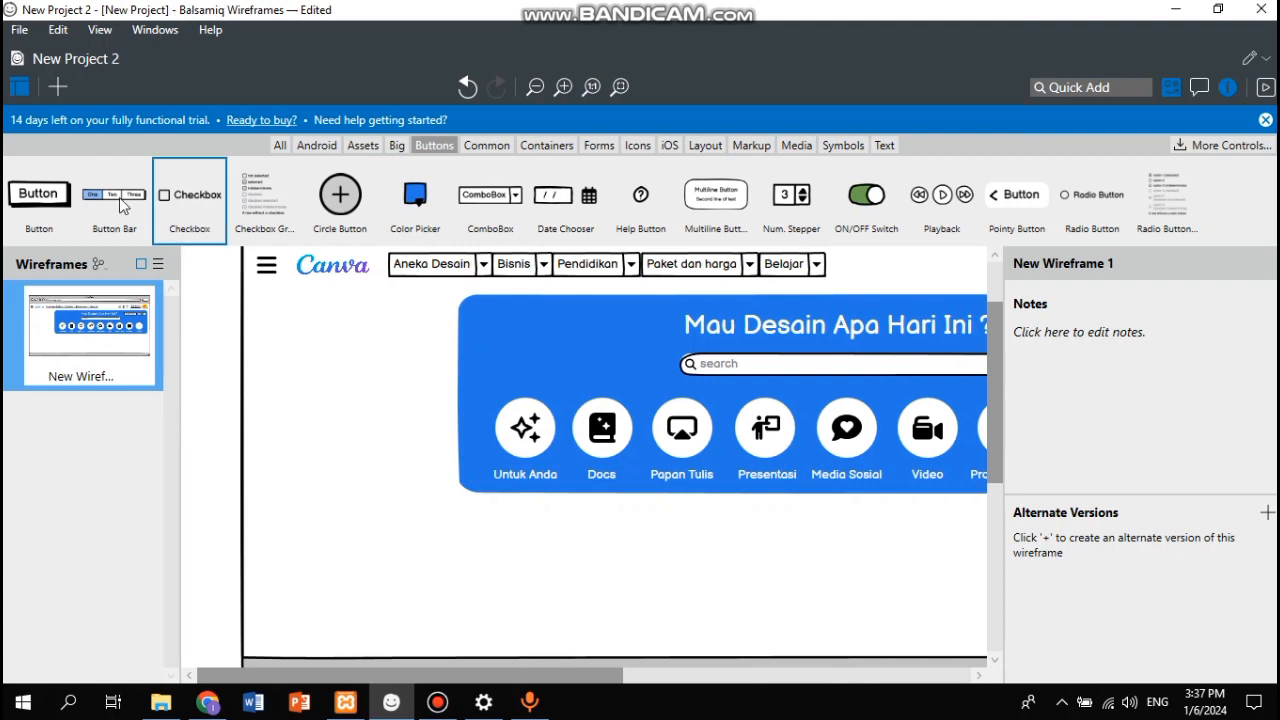
drag(50, 205, 384, 331)
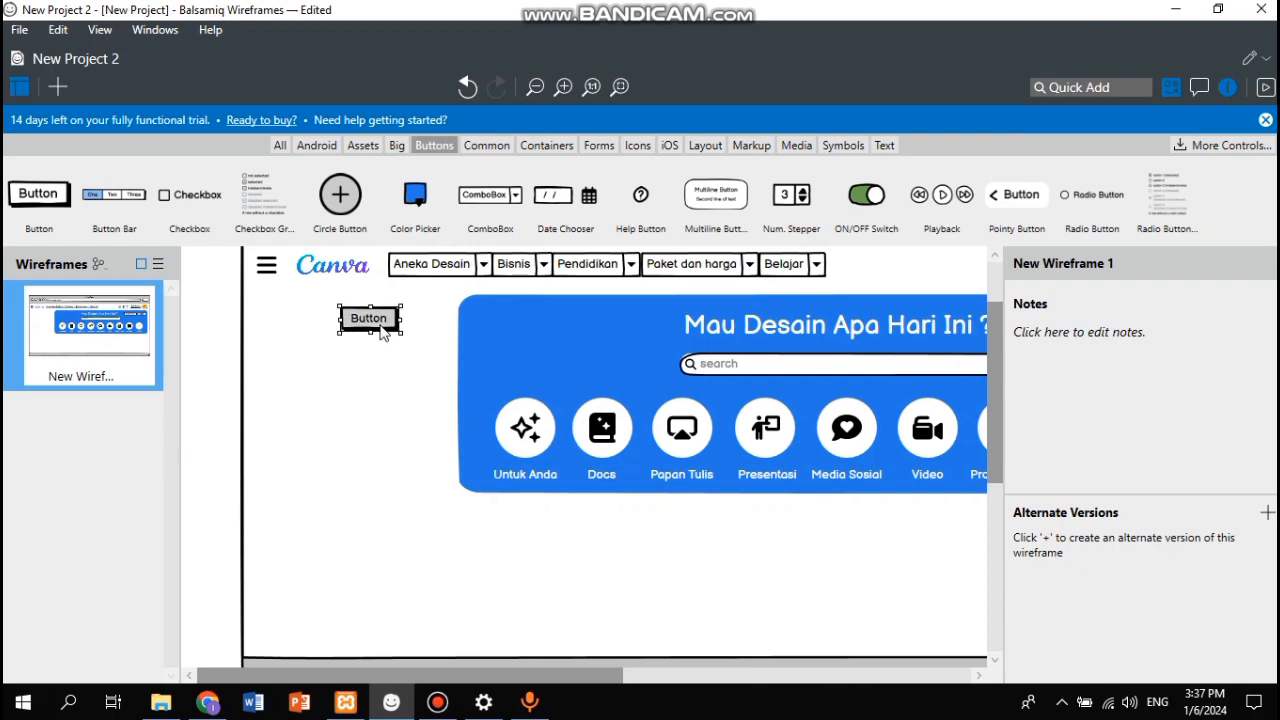
double_click(384, 330)
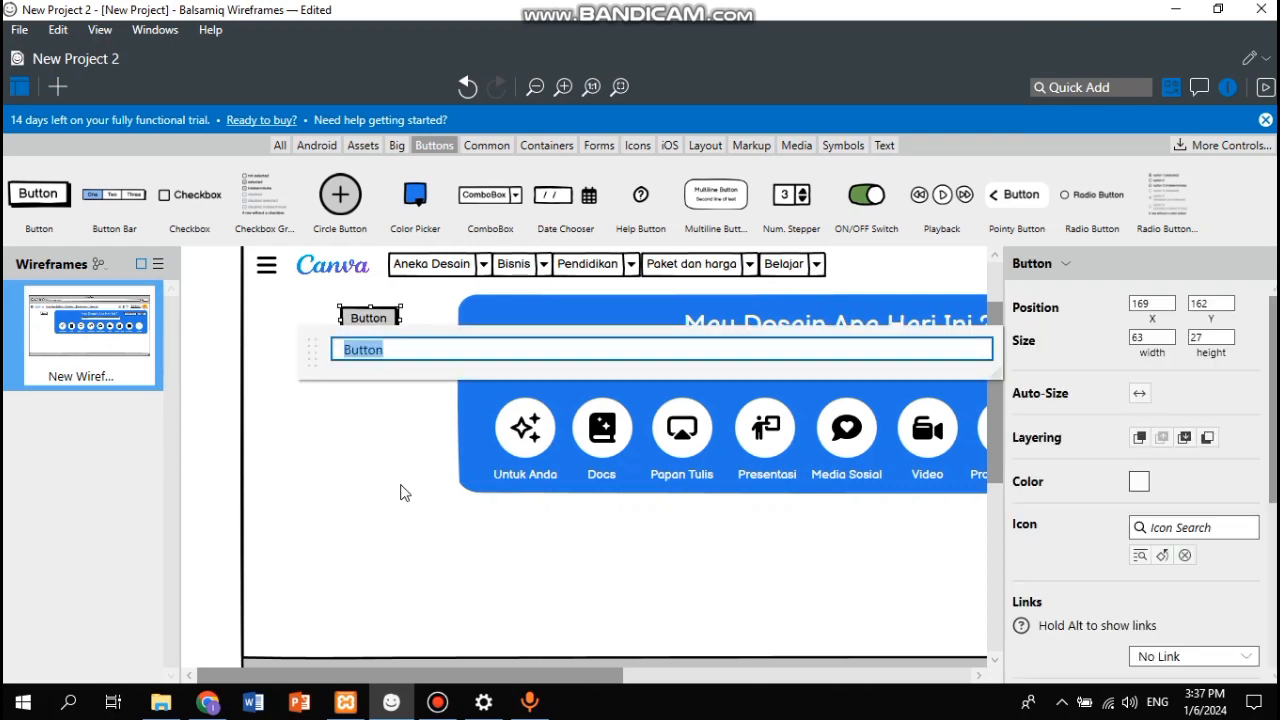
text(Be)
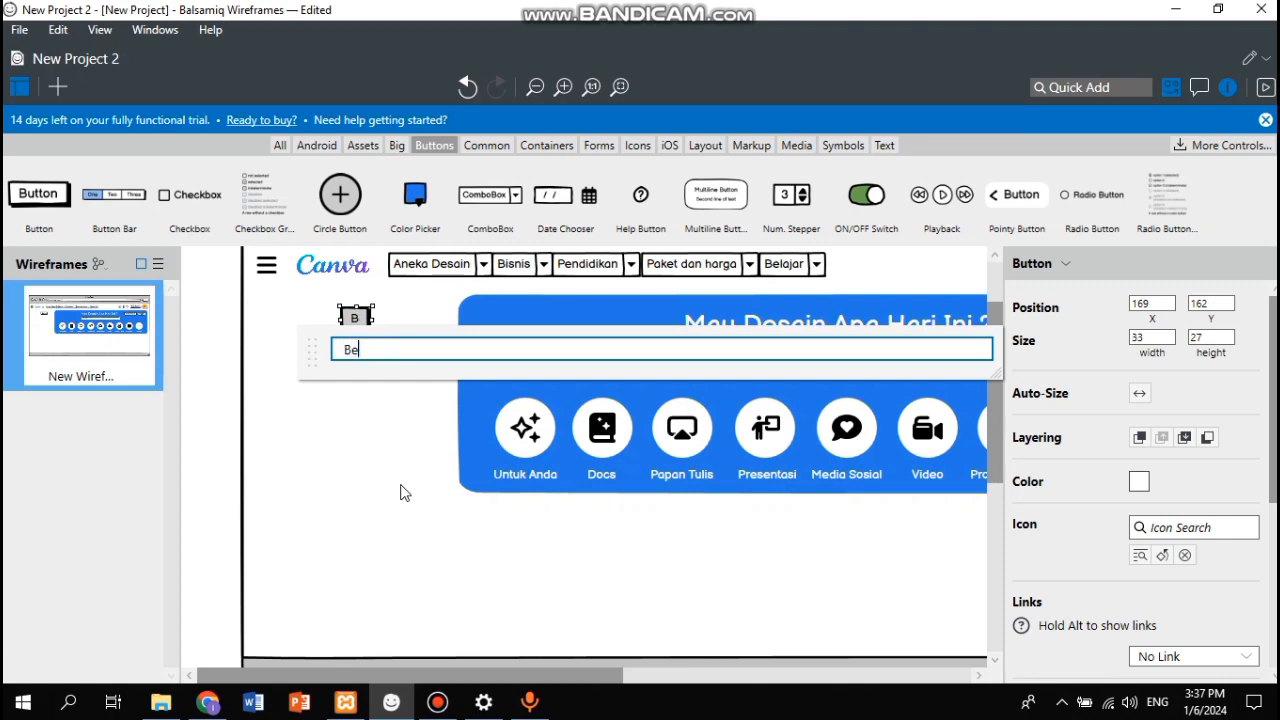
text(randa)
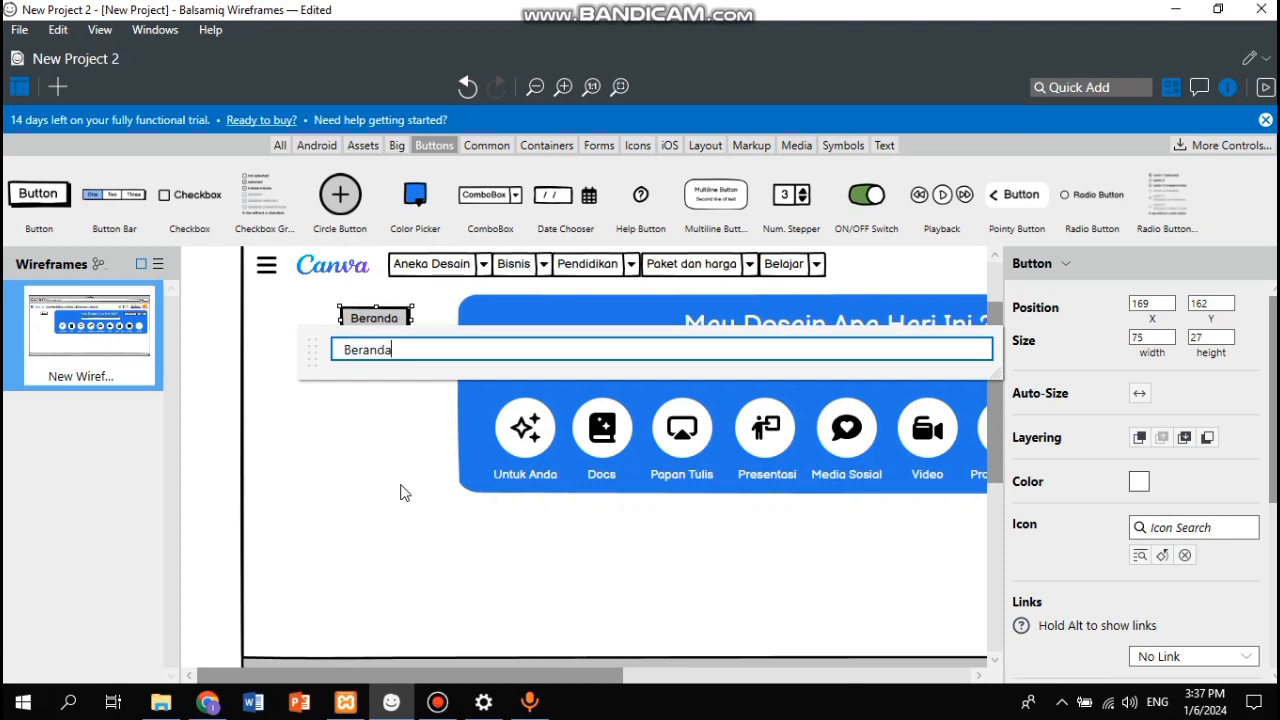
key(Return)
drag(374, 328, 351, 371)
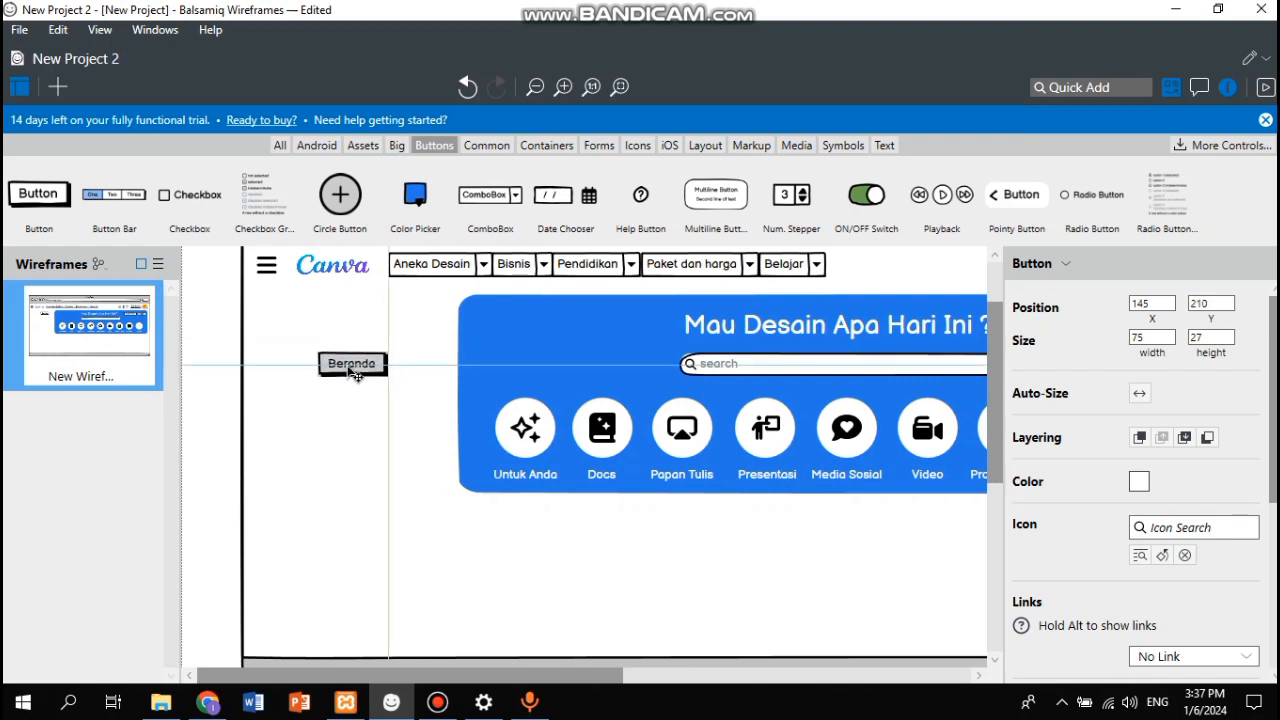
drag(352, 372, 353, 373)
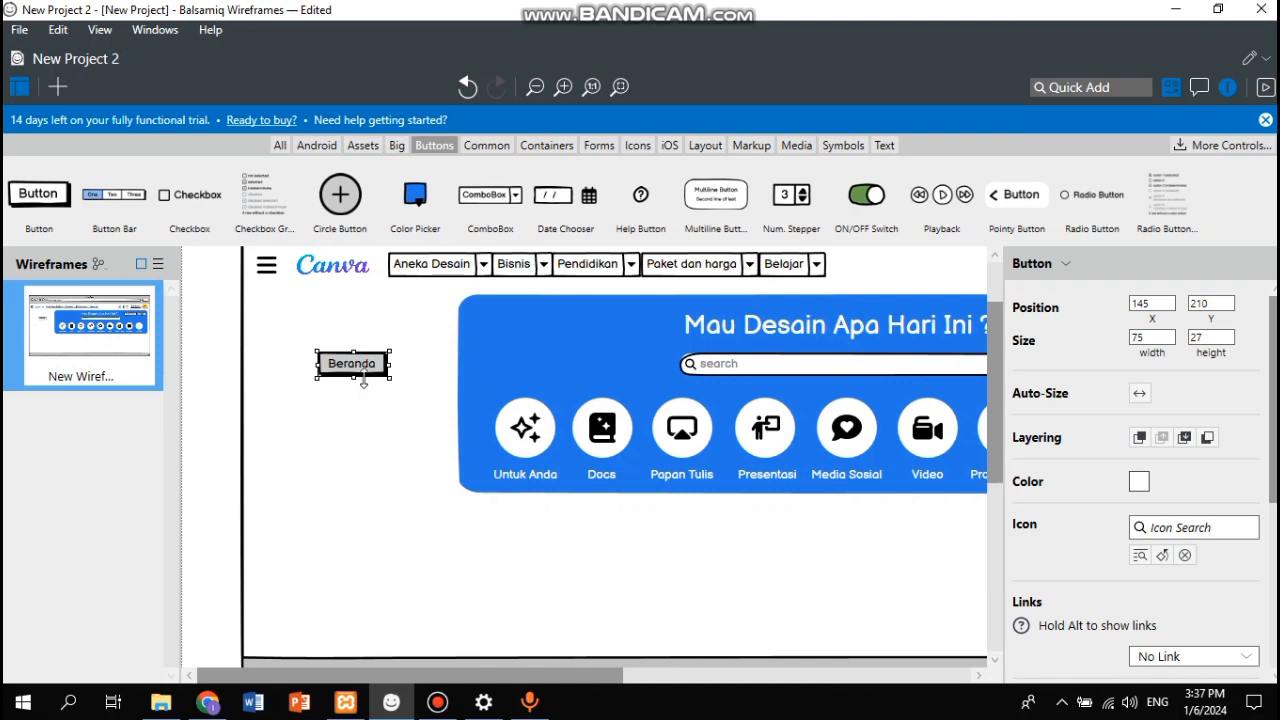
Step: Duplicate the Beranda button, place the copy below it at X 145, Y 253, and label it Studio Ajaib
key(ctrl+d)
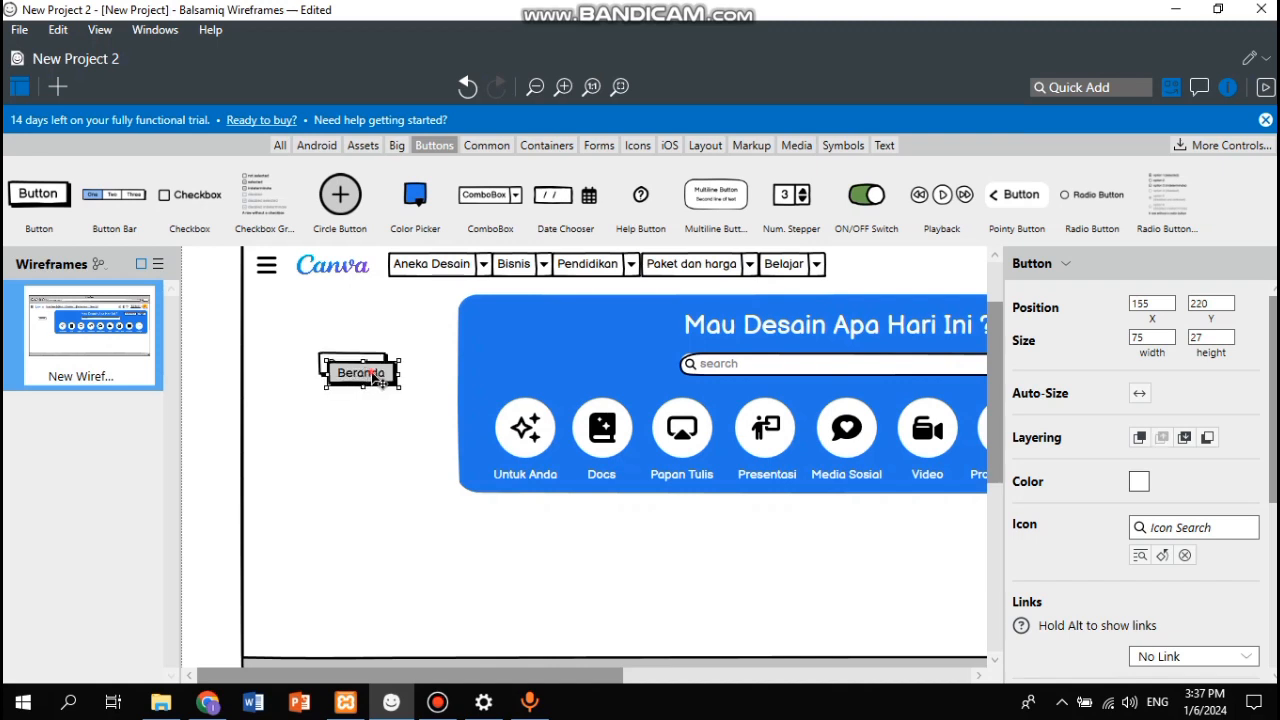
drag(374, 374, 369, 411)
double_click(369, 411)
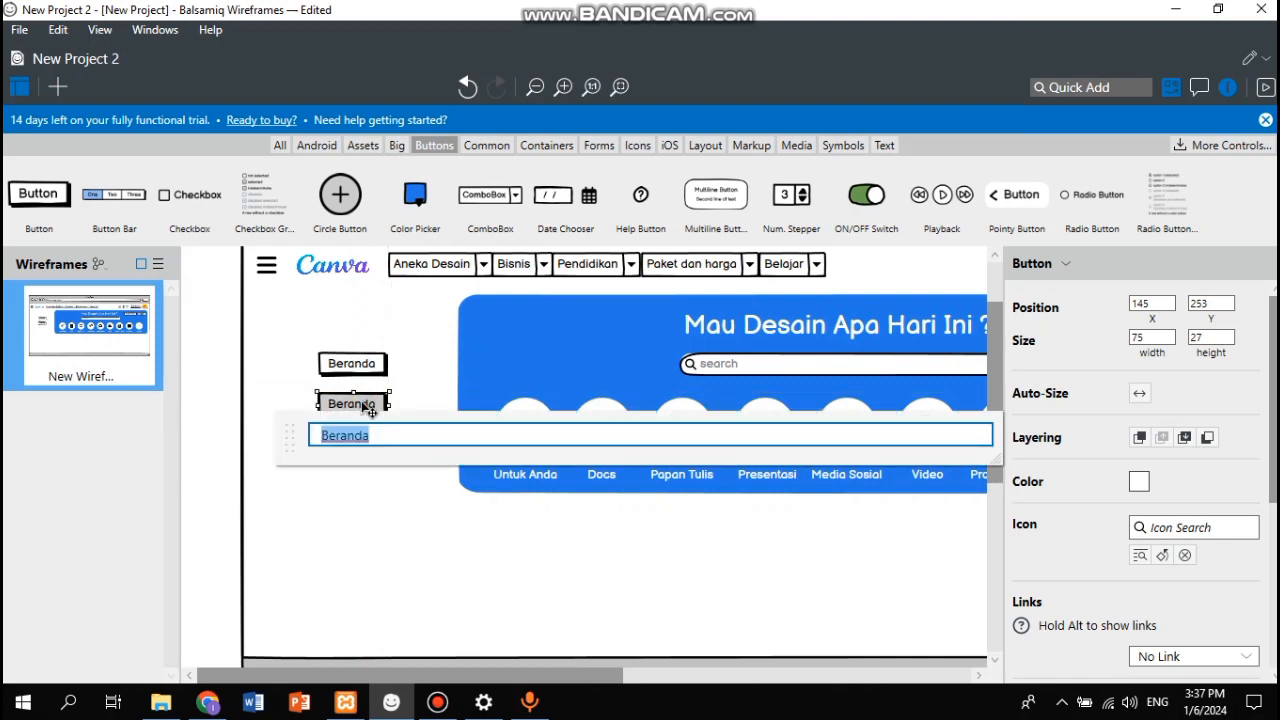
text(Studio Ajaib)
key(Return)
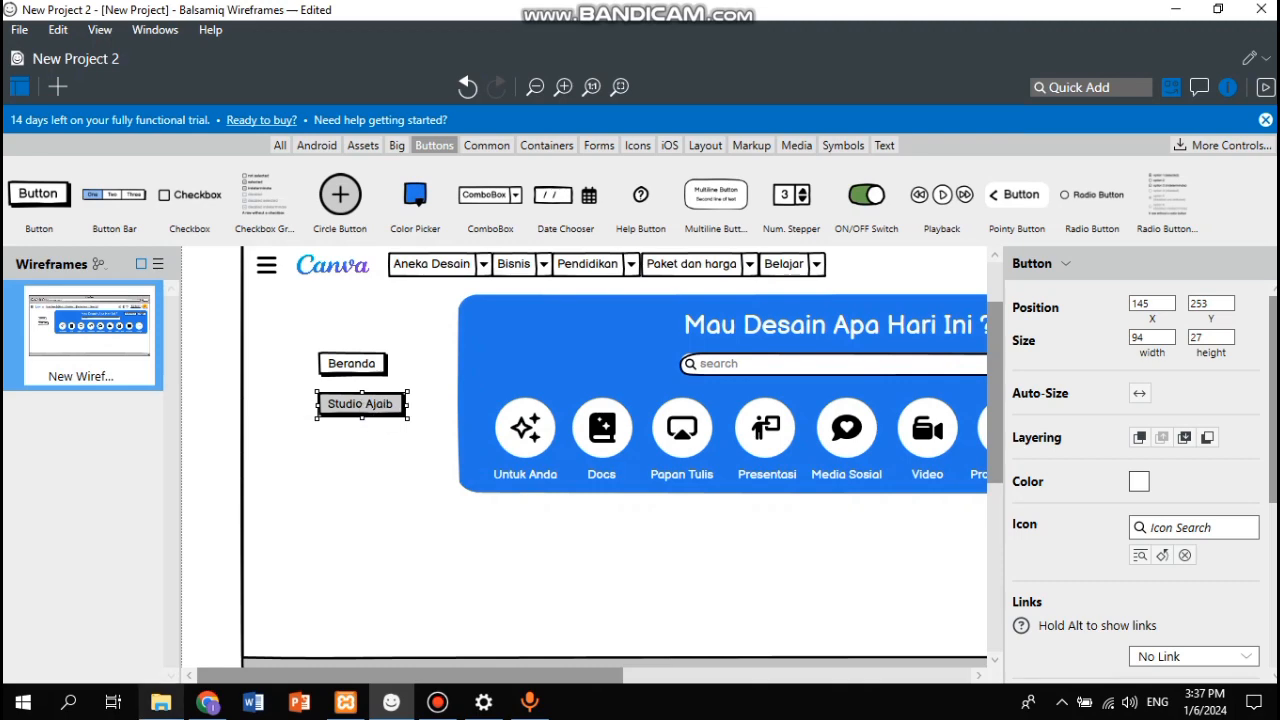
Step: Check the sidebar on the Canva page in Chrome, and add a Pointy Button labelled Proyek below Studio Ajaib in the wireframe
click(207, 703)
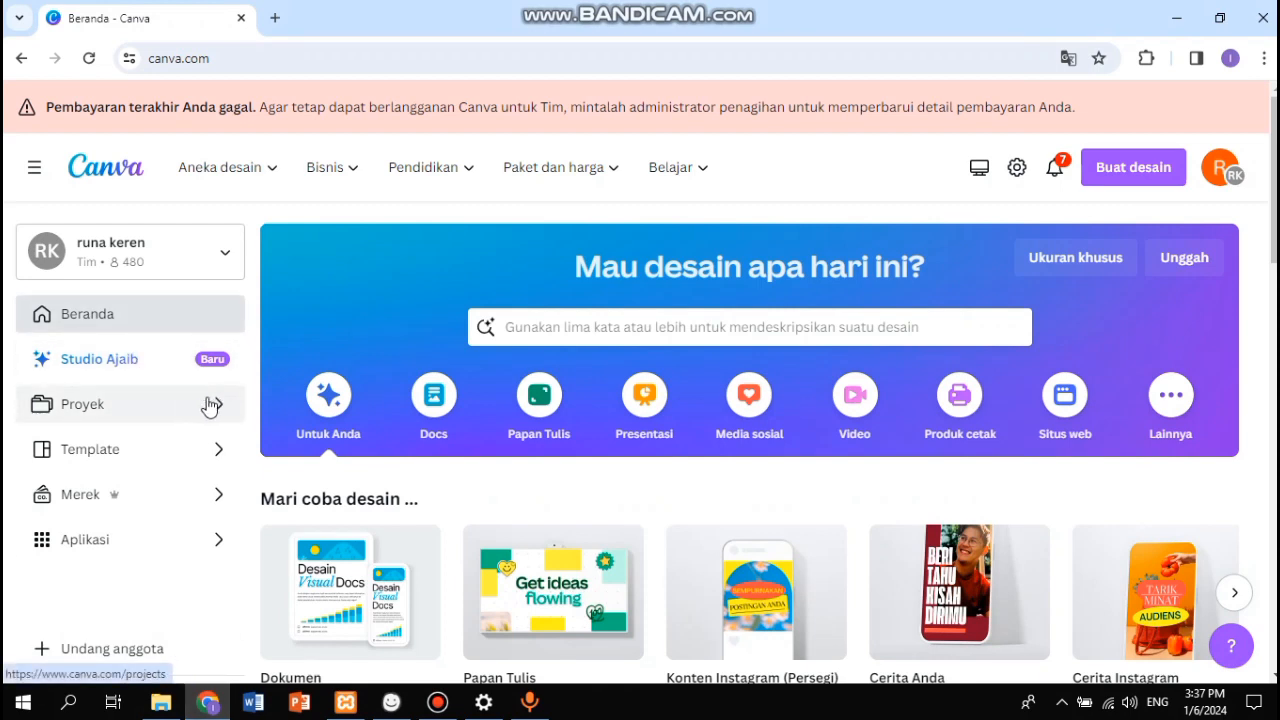
click(391, 703)
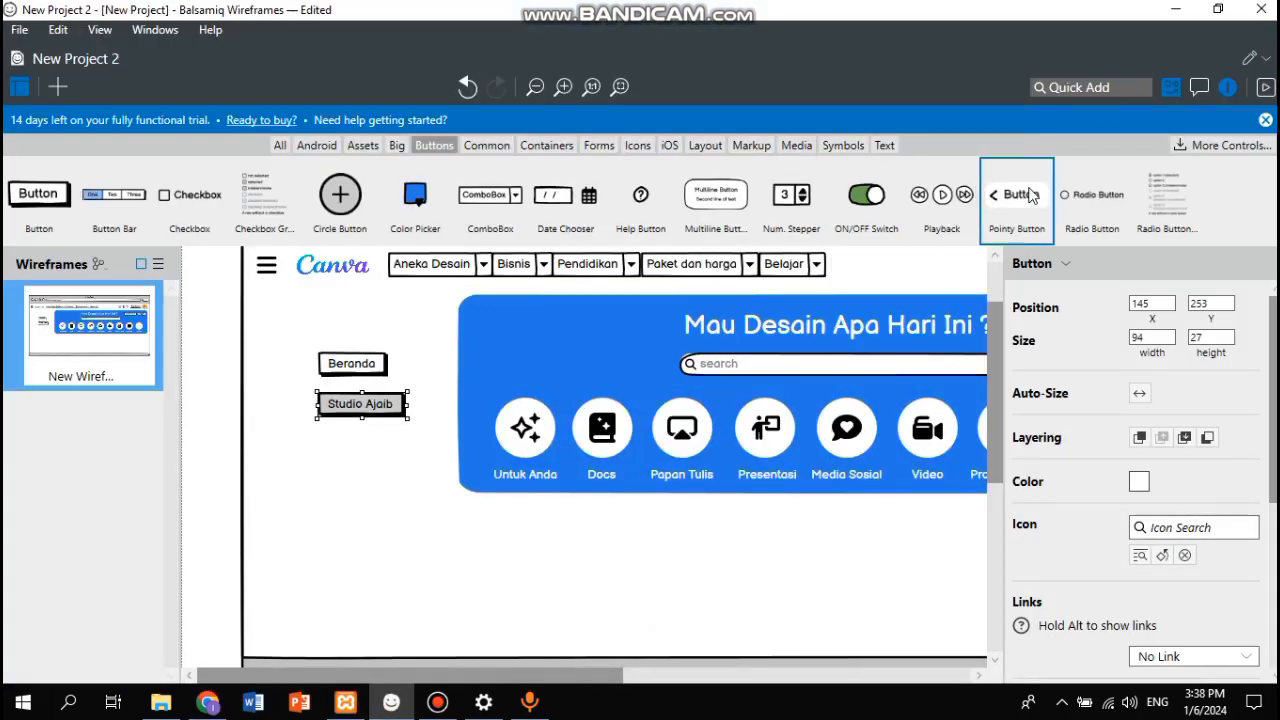
drag(1032, 196, 370, 442)
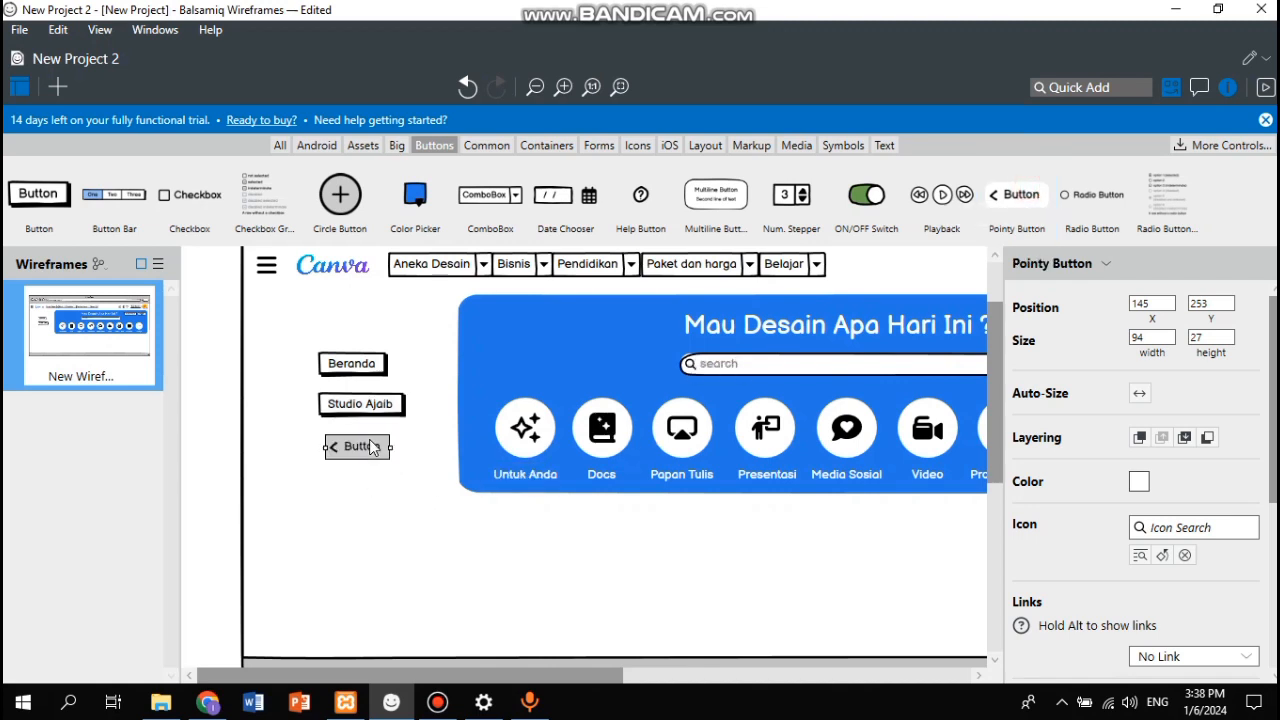
double_click(372, 446)
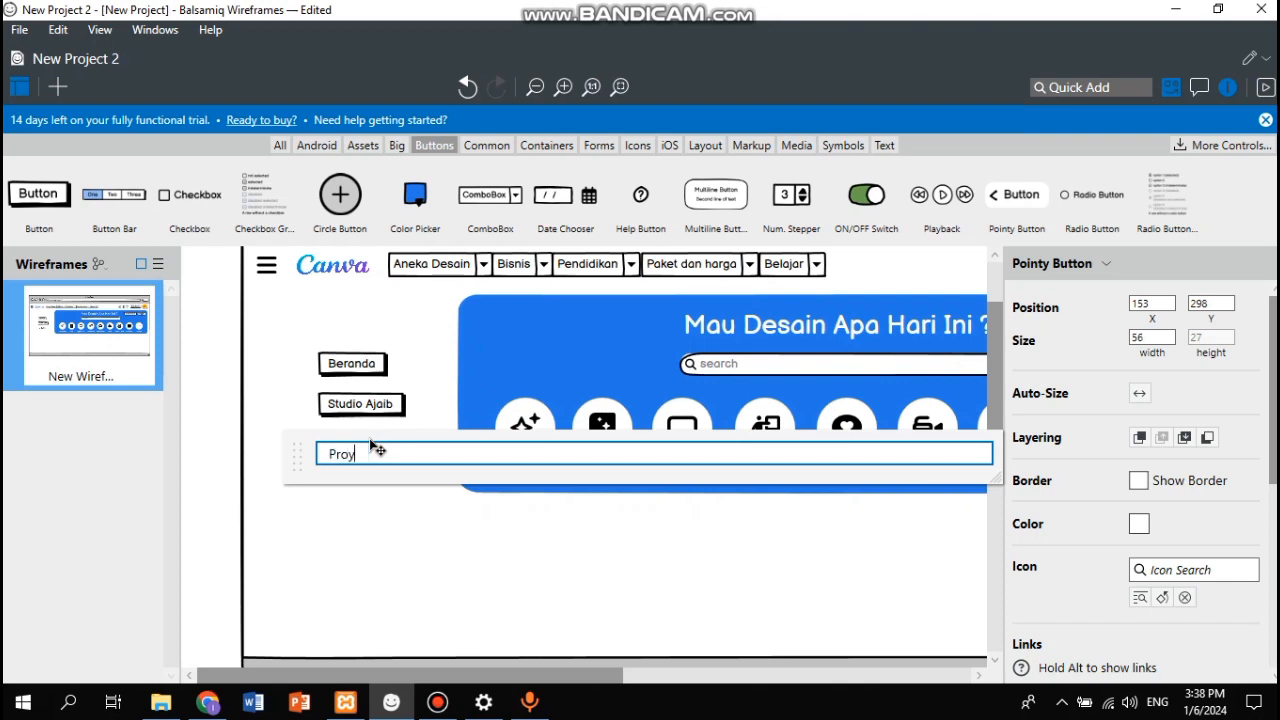
key(Return)
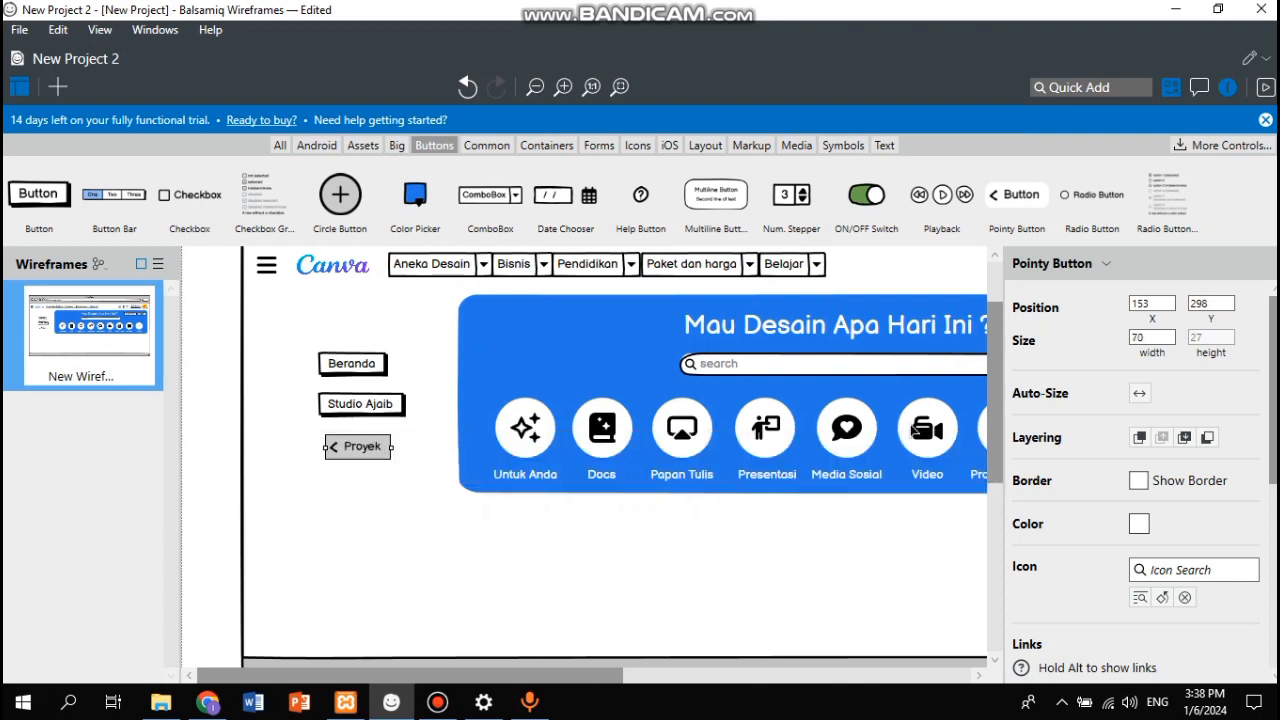
Step: Make the Proyek button's arrow point right and align it with the buttons above at X 145, Y 296
scroll(1150, 478, down, 2)
scroll(1187, 482, down, 1)
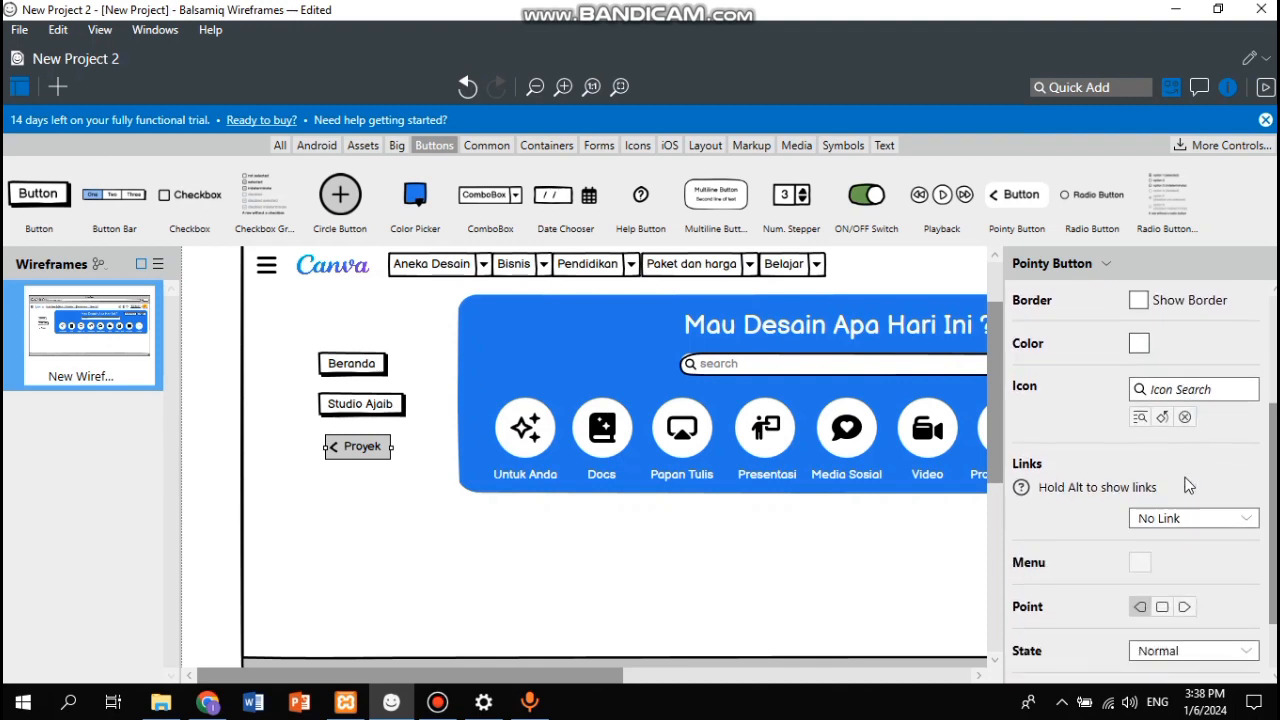
click(1186, 606)
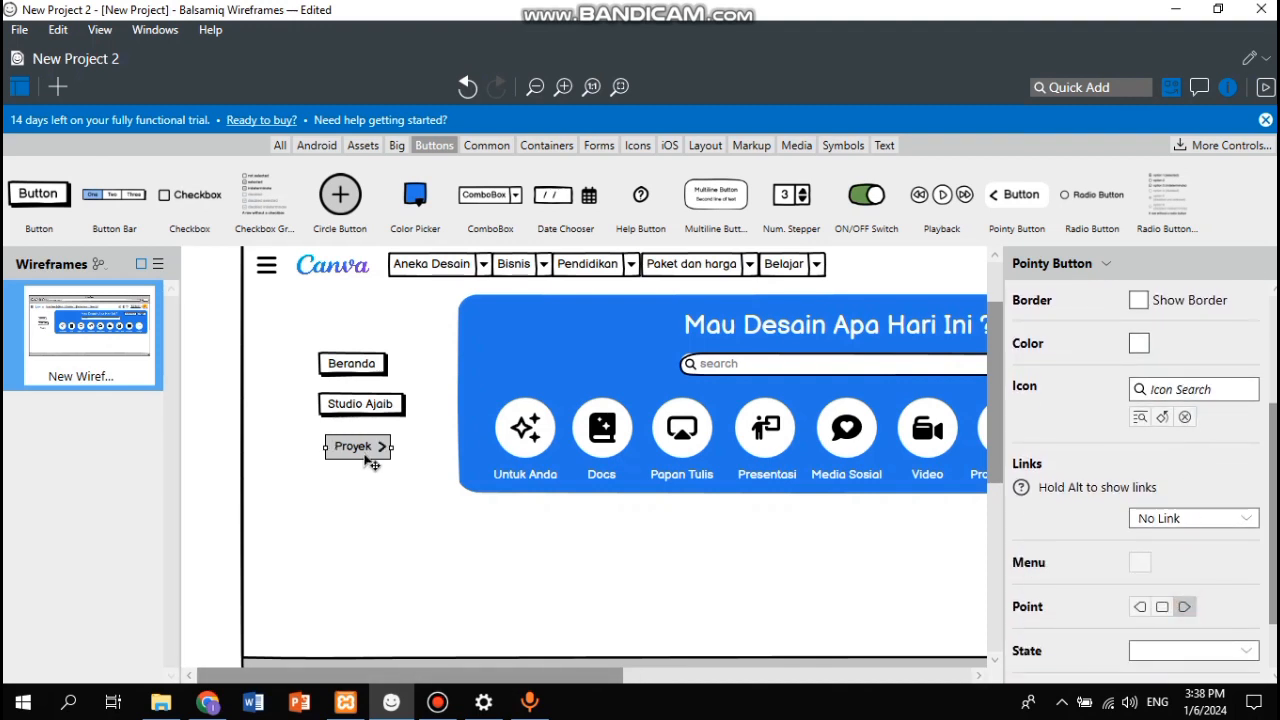
drag(369, 459, 358, 458)
Step: Compare the wireframe's menu buttons with the sidebar entries on the Canva page in Chrome
click(208, 704)
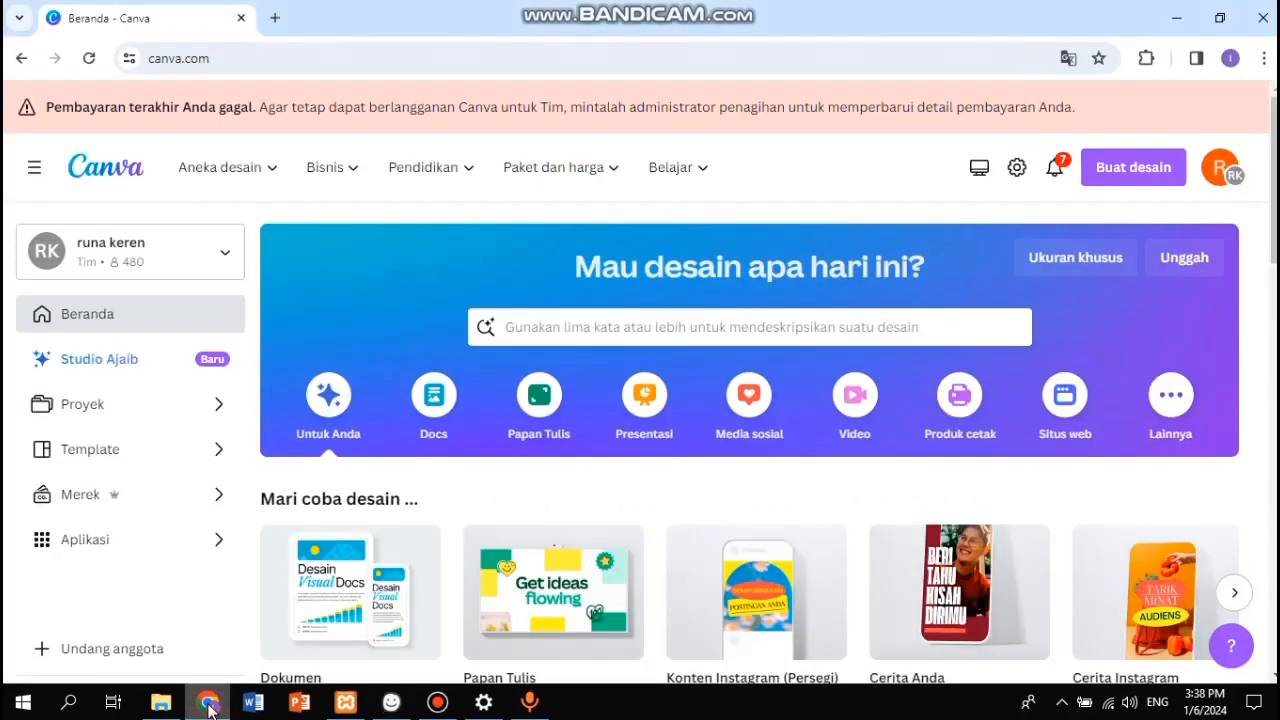
click(208, 704)
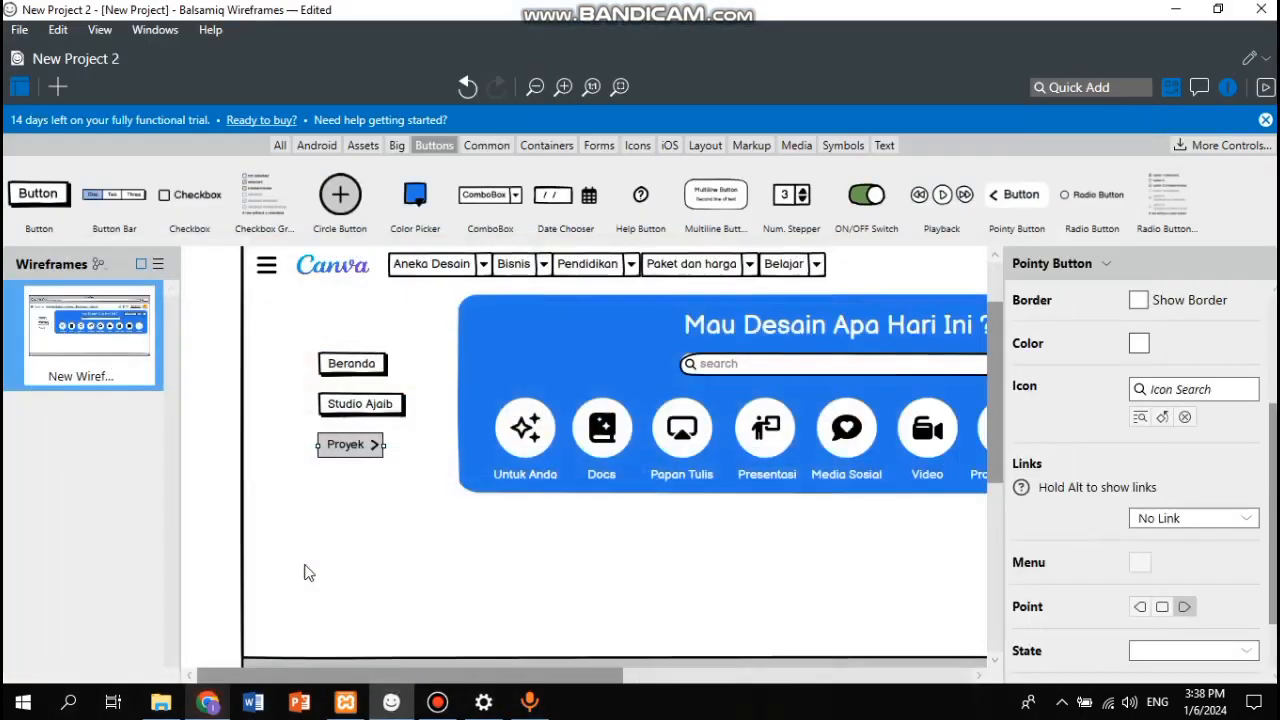
click(208, 704)
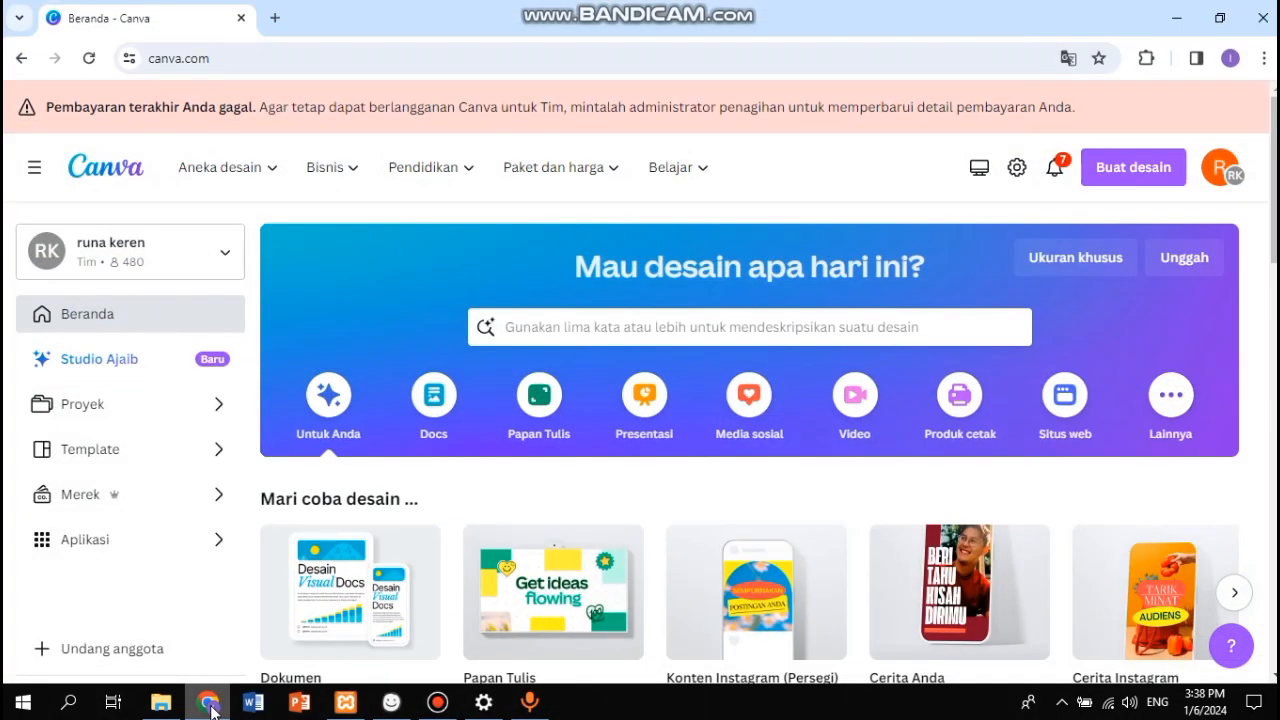
click(208, 704)
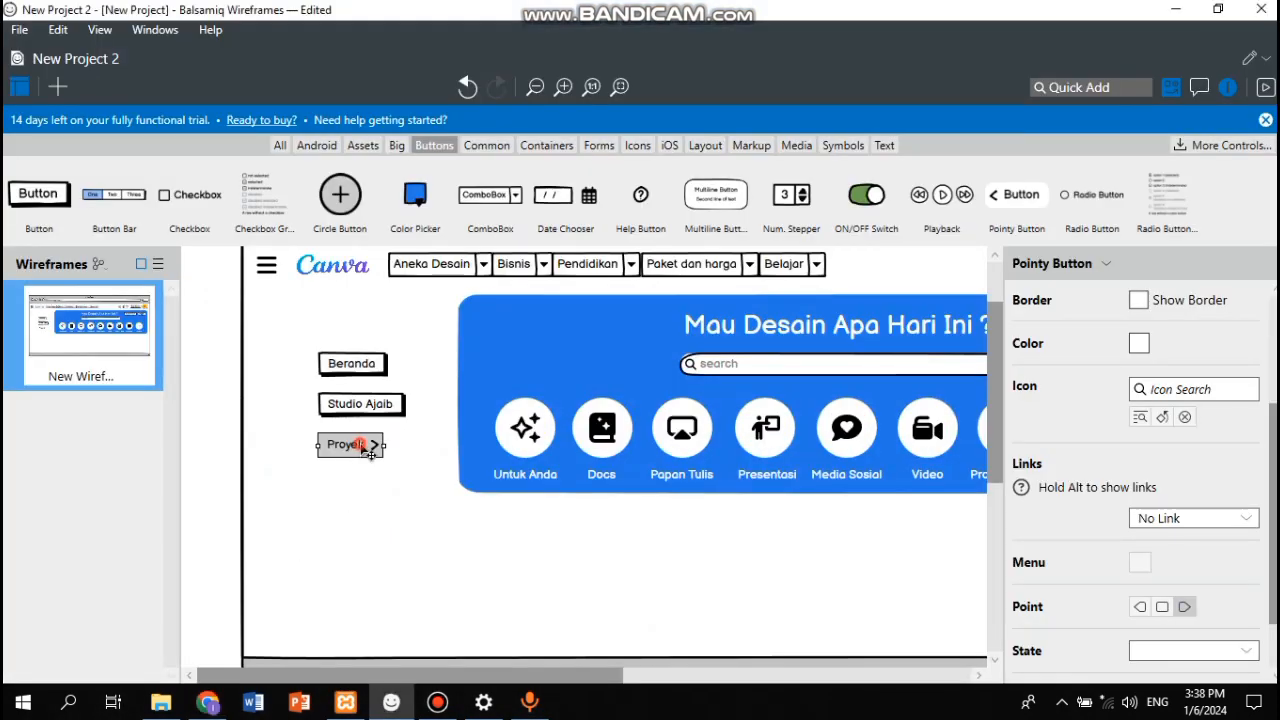
key(Return)
click(363, 496)
click(362, 475)
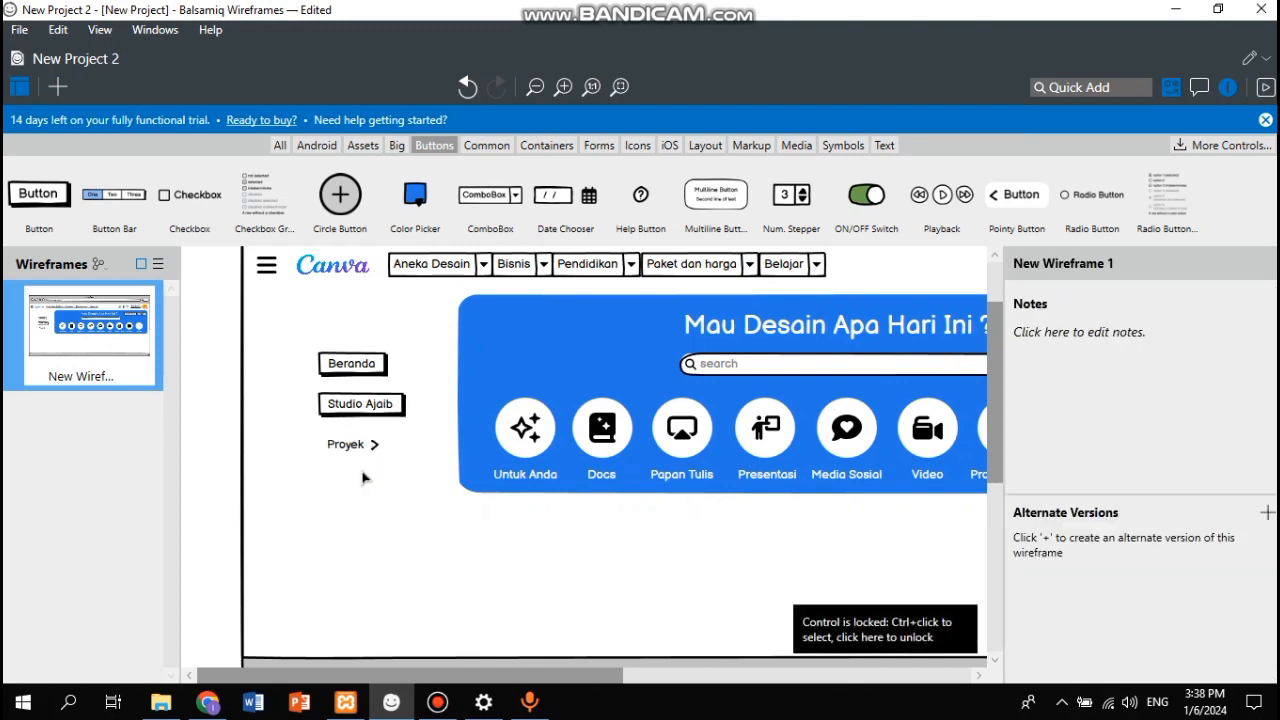
key(ctrl+v)
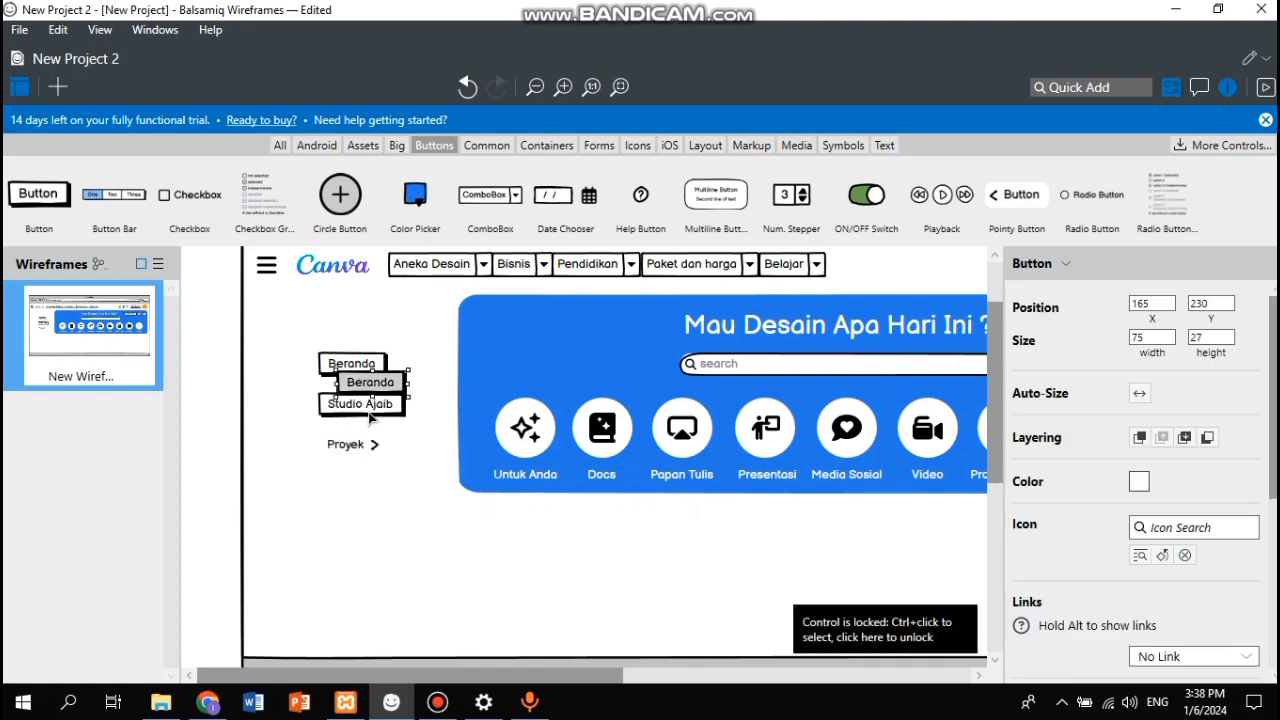
key(Delete)
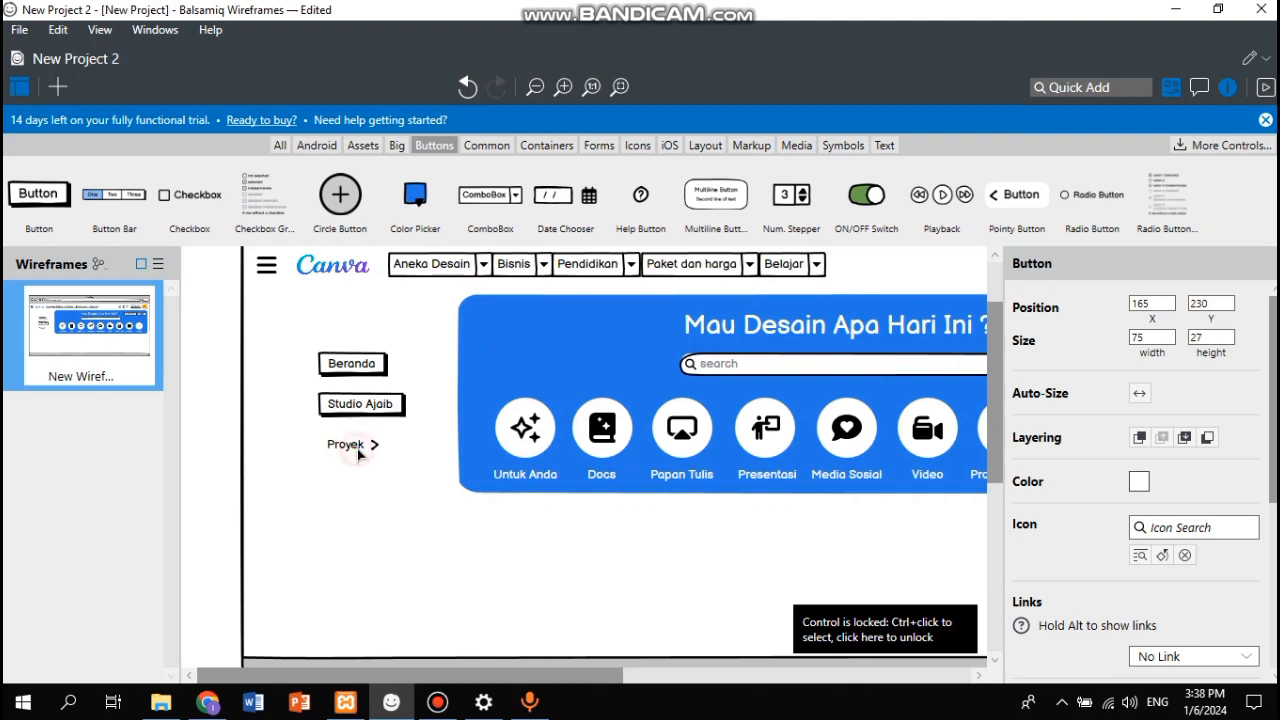
Step: Duplicate the Proyek button, place the copy below it at X 145, Y 328, and label it Template
click(358, 453)
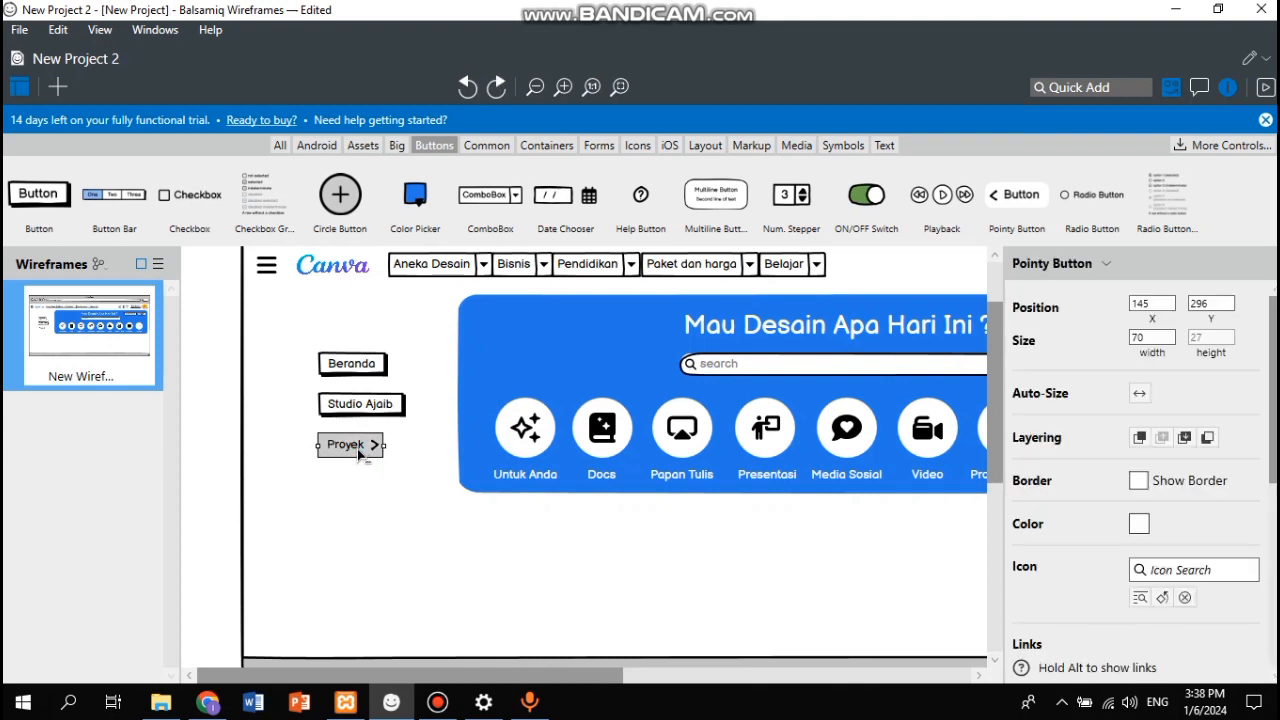
key(ctrl+d)
drag(358, 455, 353, 475)
click(352, 474)
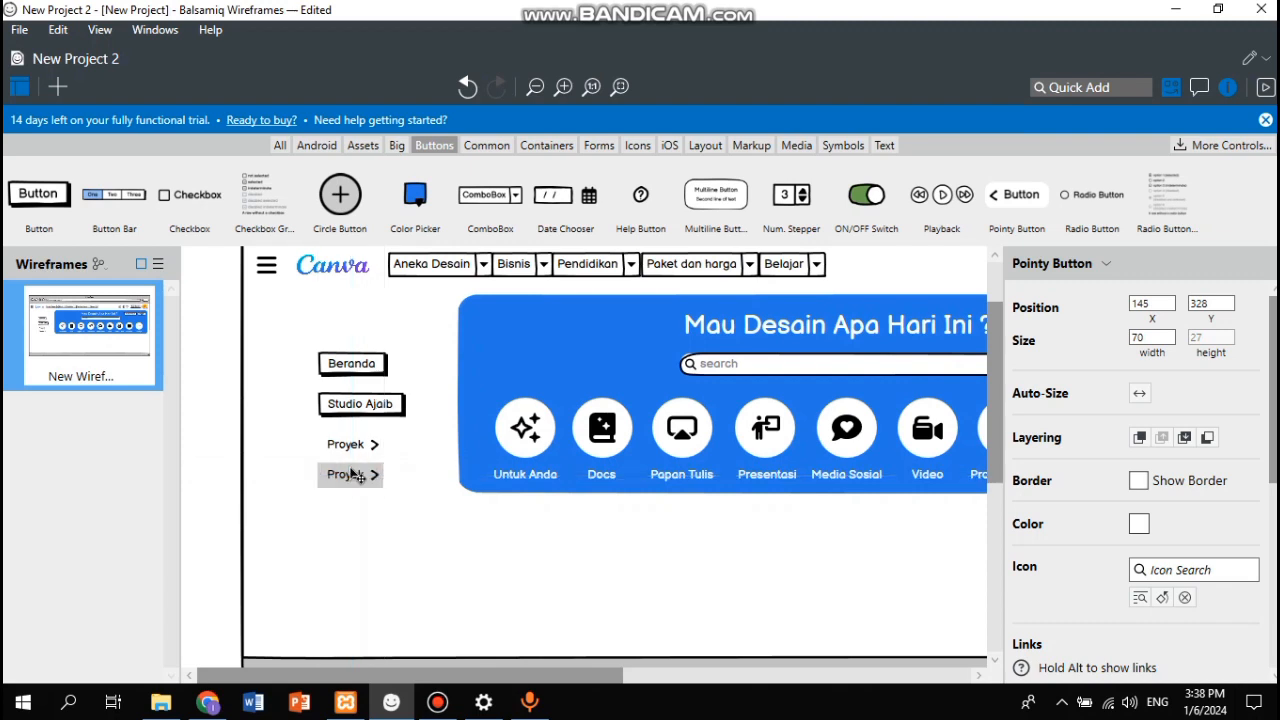
double_click(352, 475)
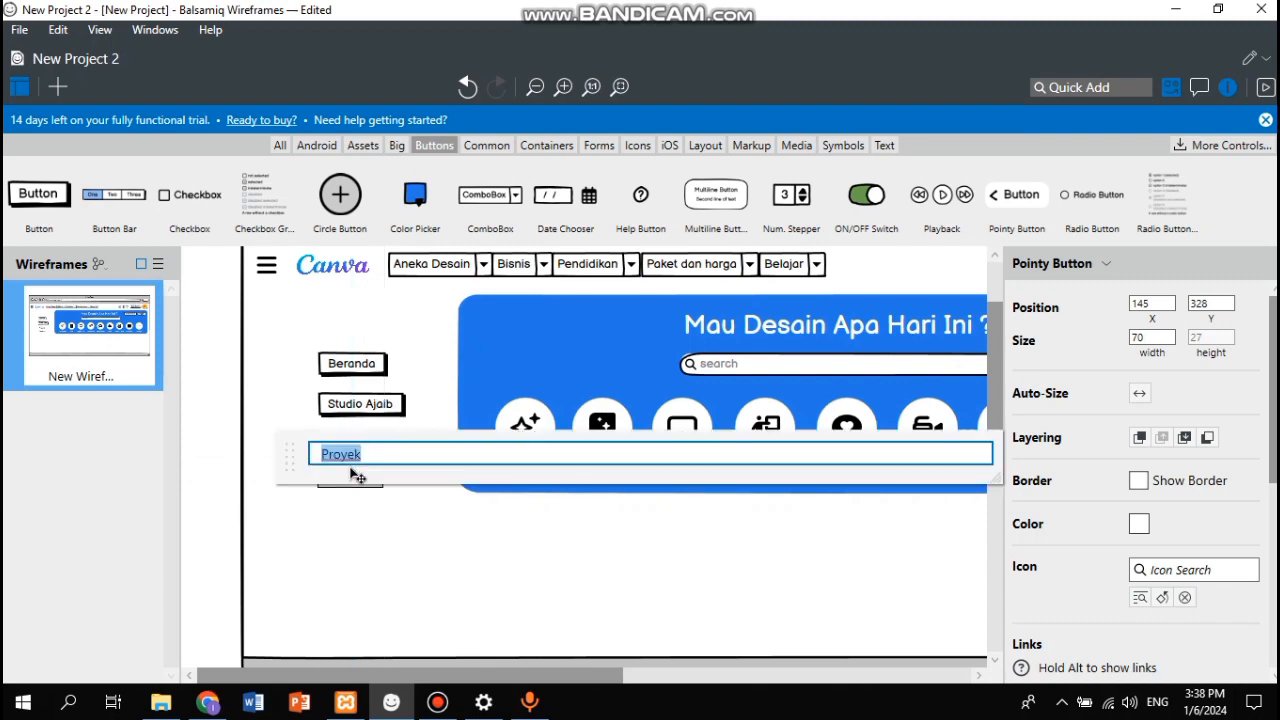
text(Template)
key(Return)
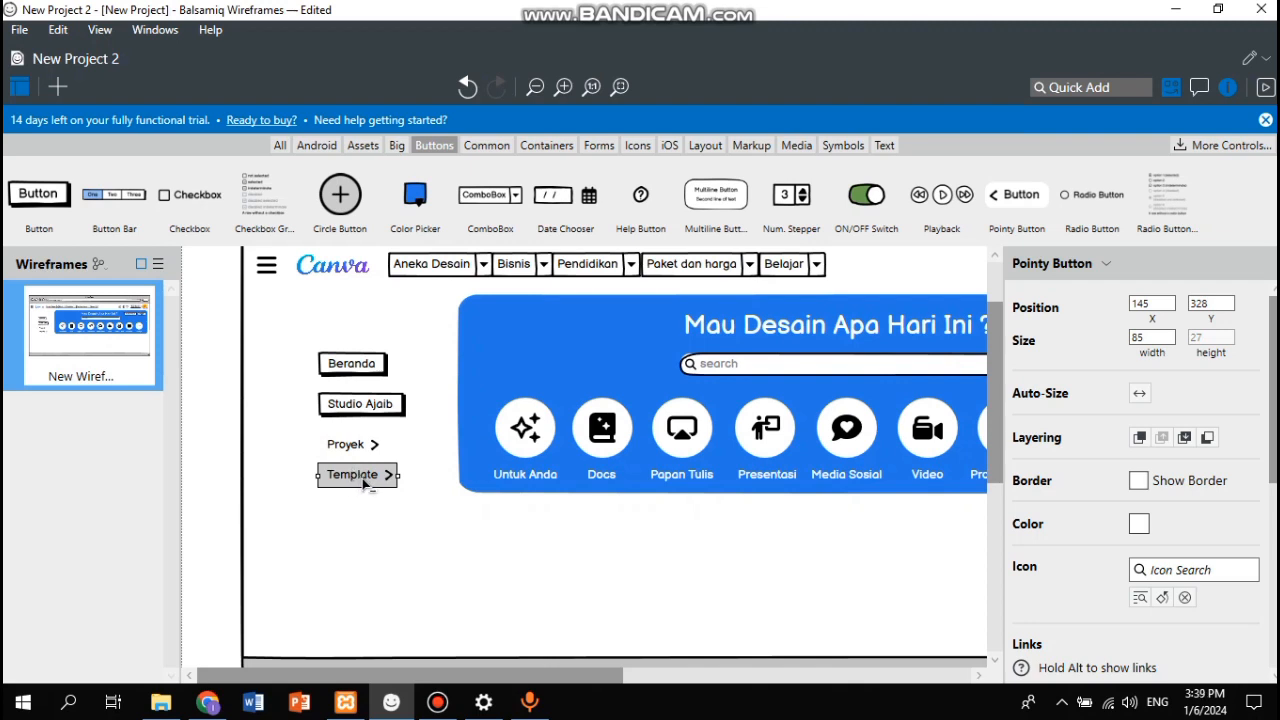
Step: Duplicate the Template button, place the copy below it at X 145, Y 361, and label it Merek
drag(356, 484, 368, 512)
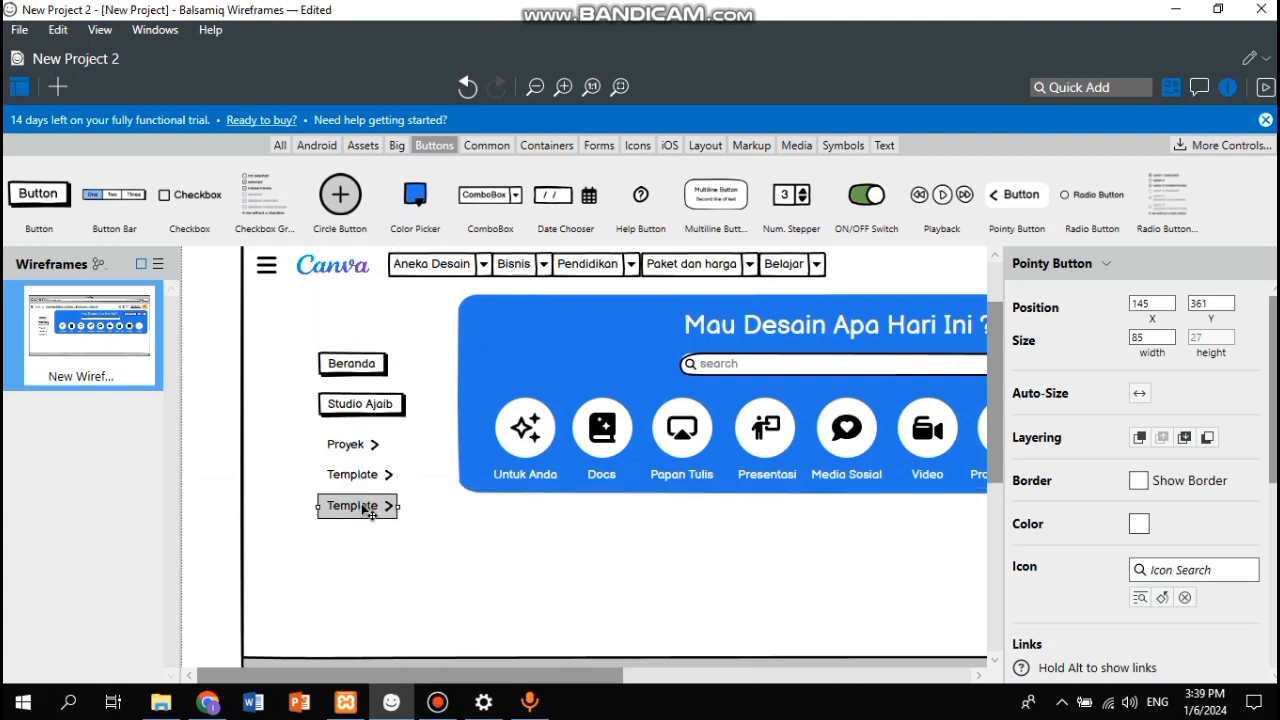
double_click(368, 512)
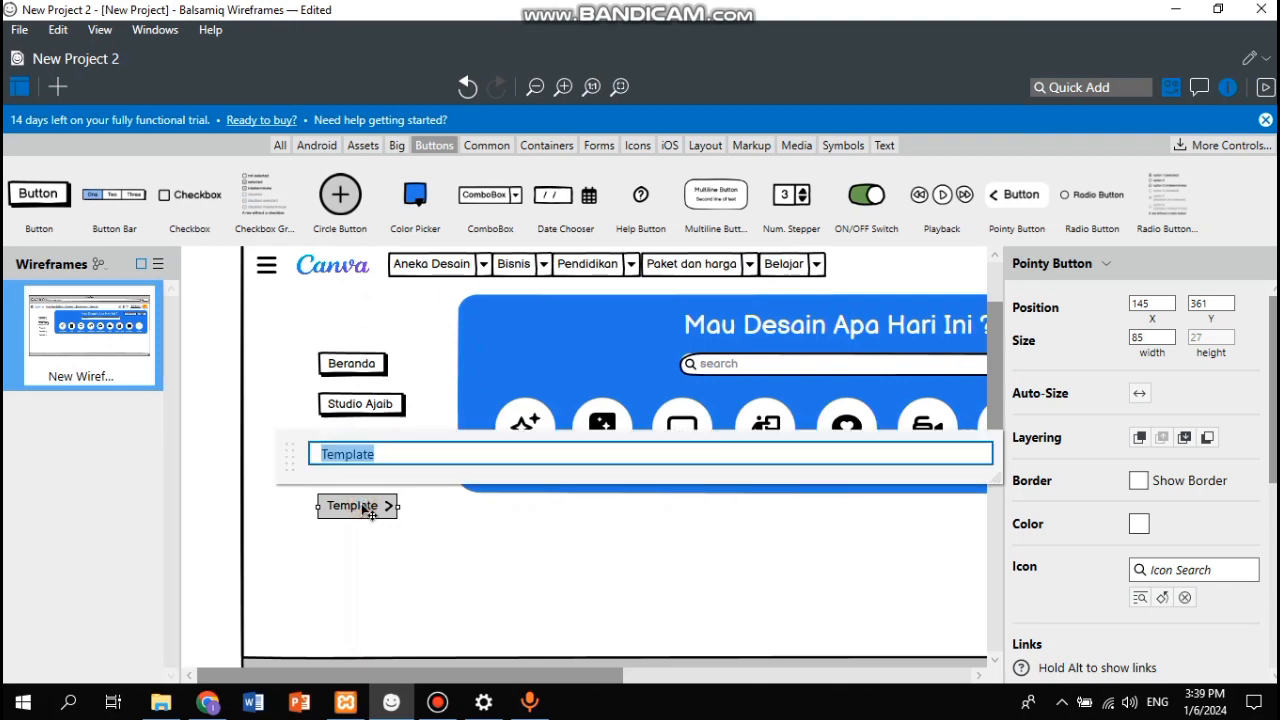
text(Merek)
key(Return)
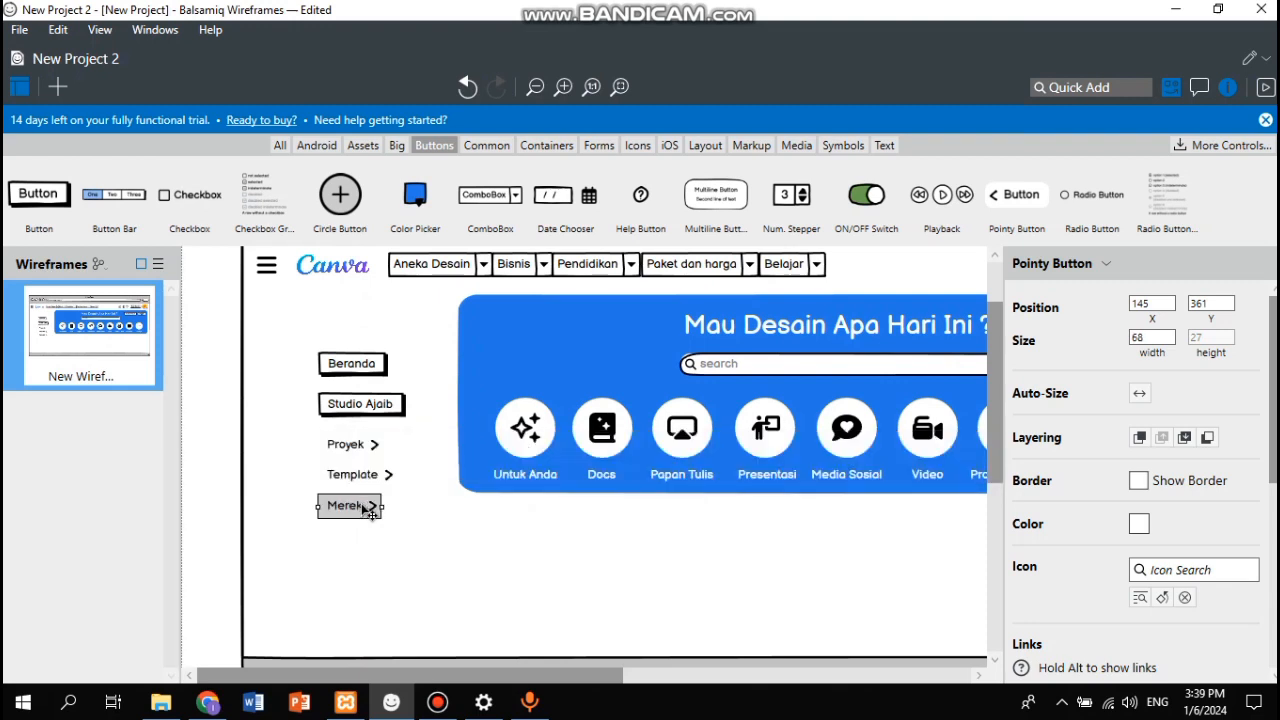
Step: Duplicate the Merek button, label the copy Aplikasi, and position it below at X 145, Y 392
drag(366, 508, 356, 537)
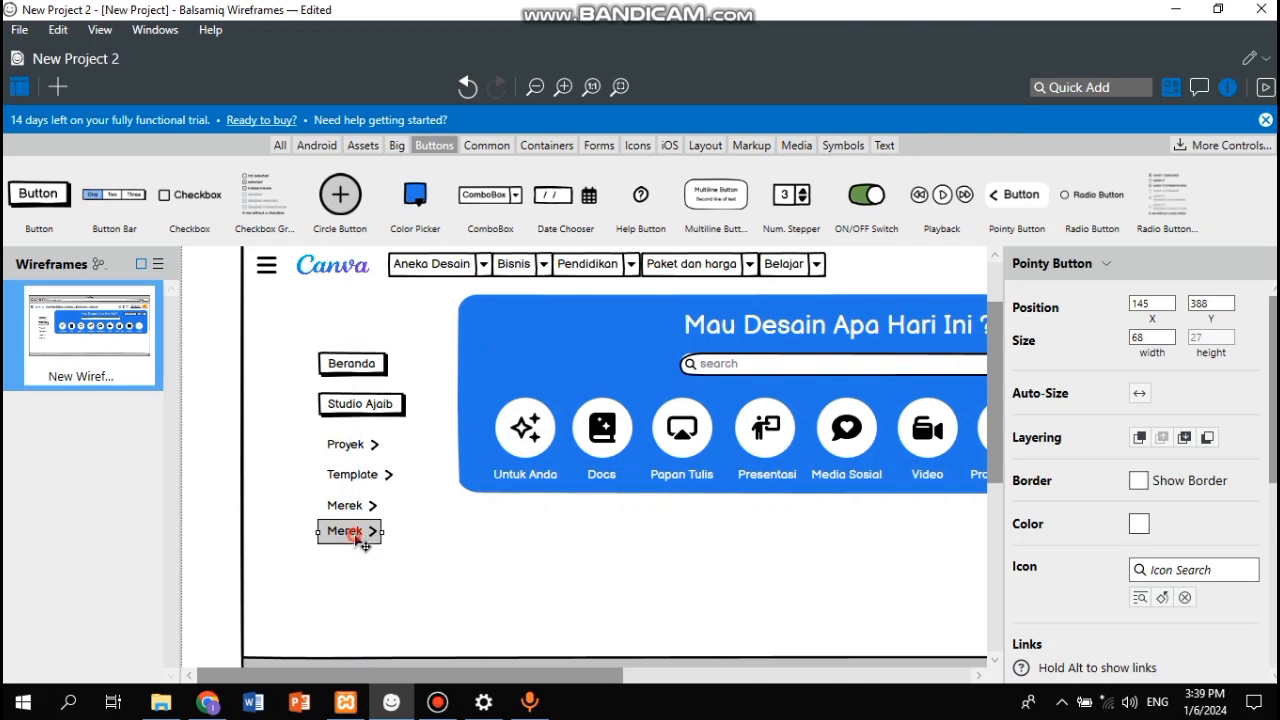
double_click(354, 534)
text(Aplikasi)
key(Return)
click(403, 589)
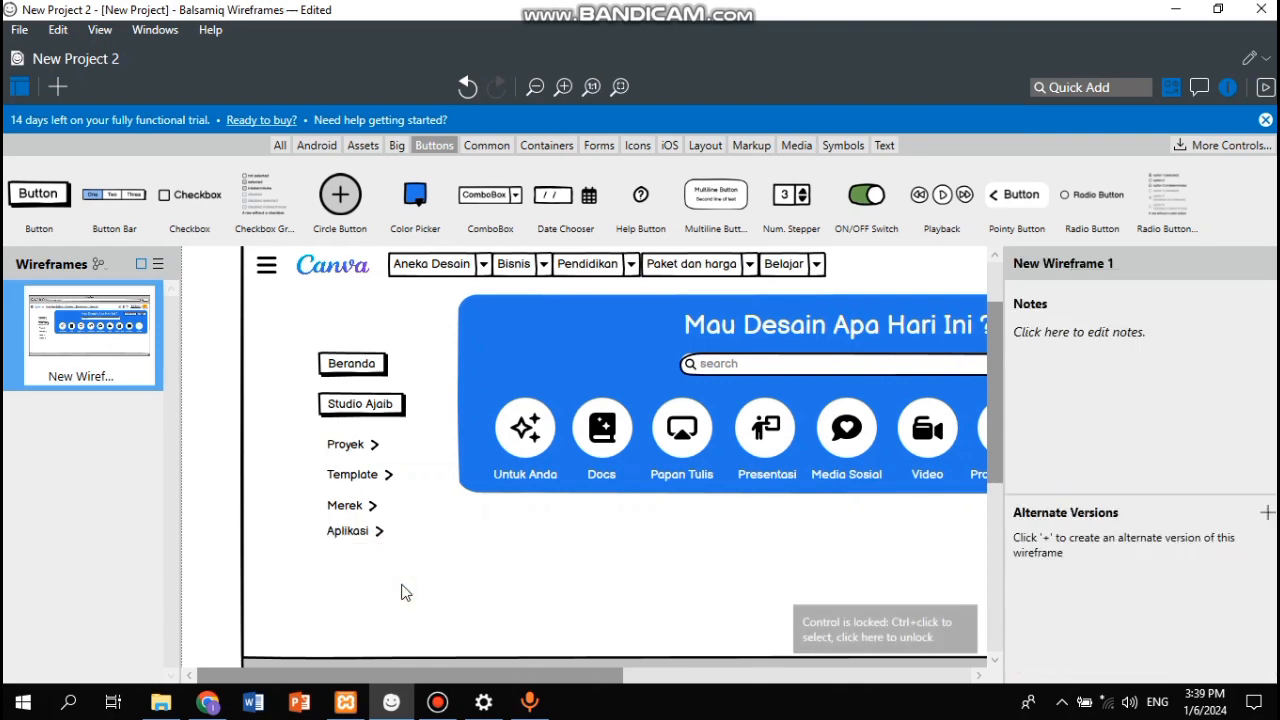
click(368, 541)
drag(375, 553, 375, 556)
click(451, 565)
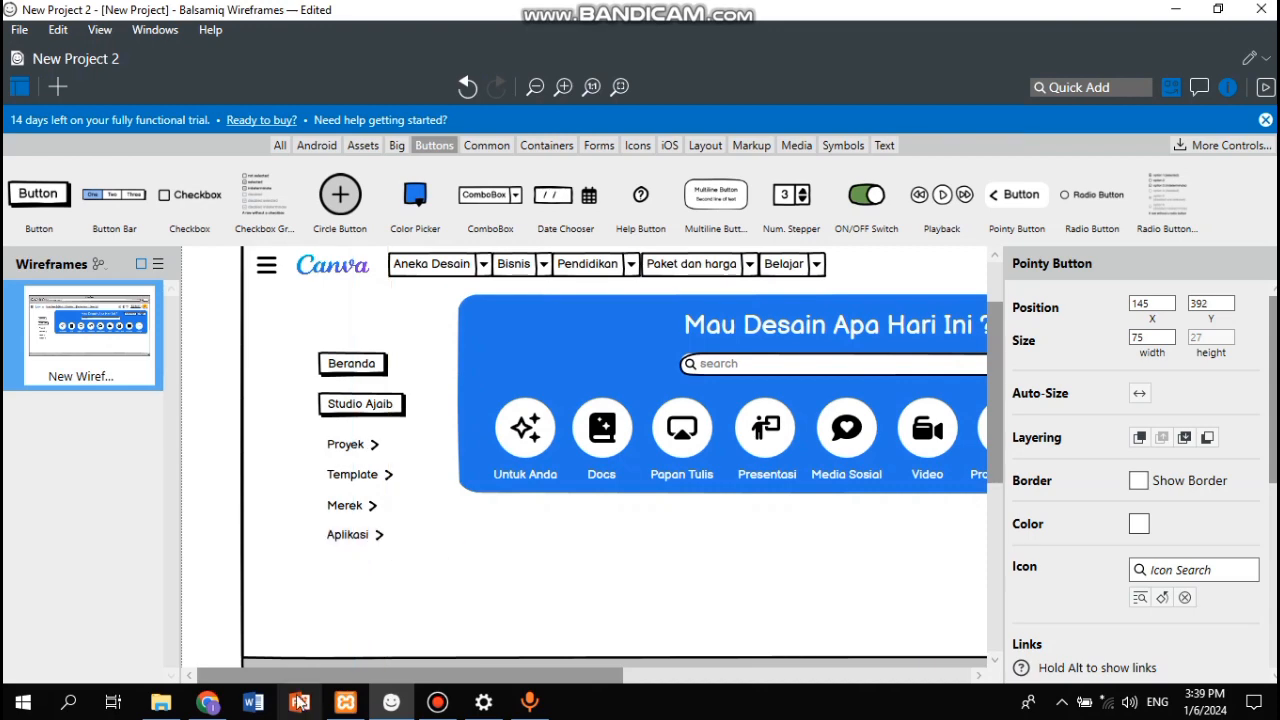
Step: Examine the lower sidebar entries and the design sections on the Canva page in Chrome, comparing them with the wireframe
click(208, 705)
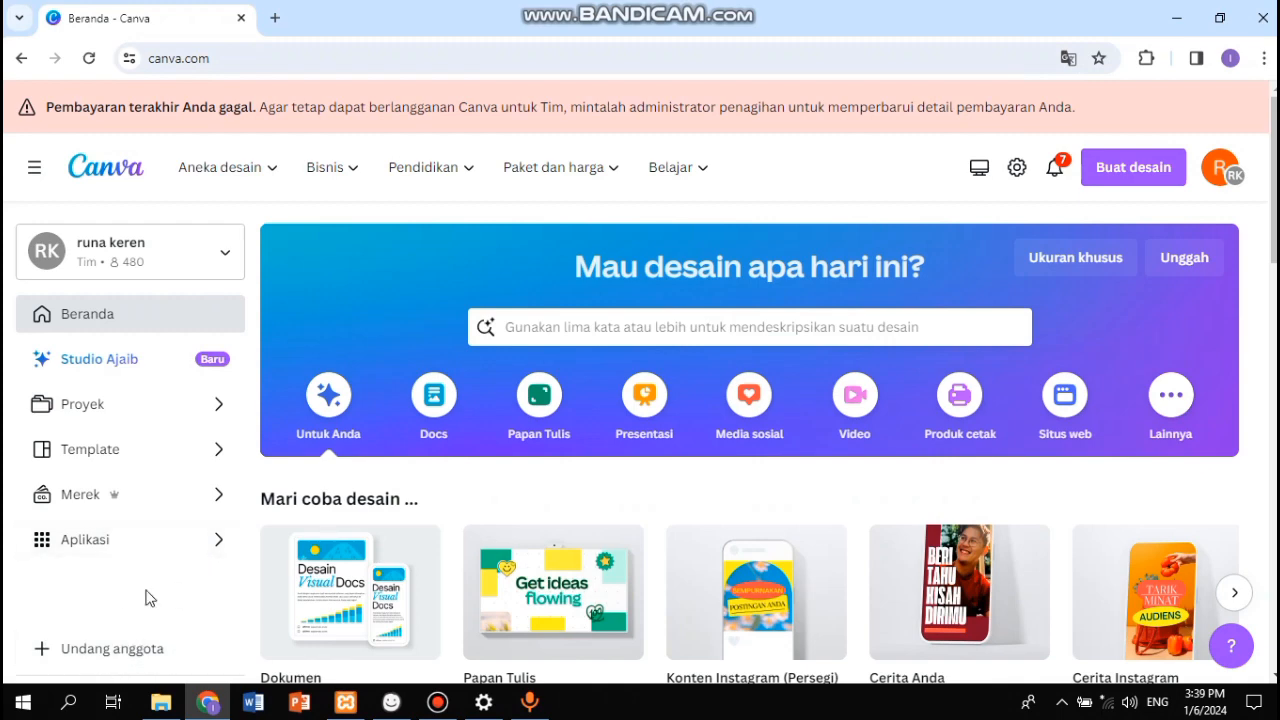
scroll(149, 594, down, 3)
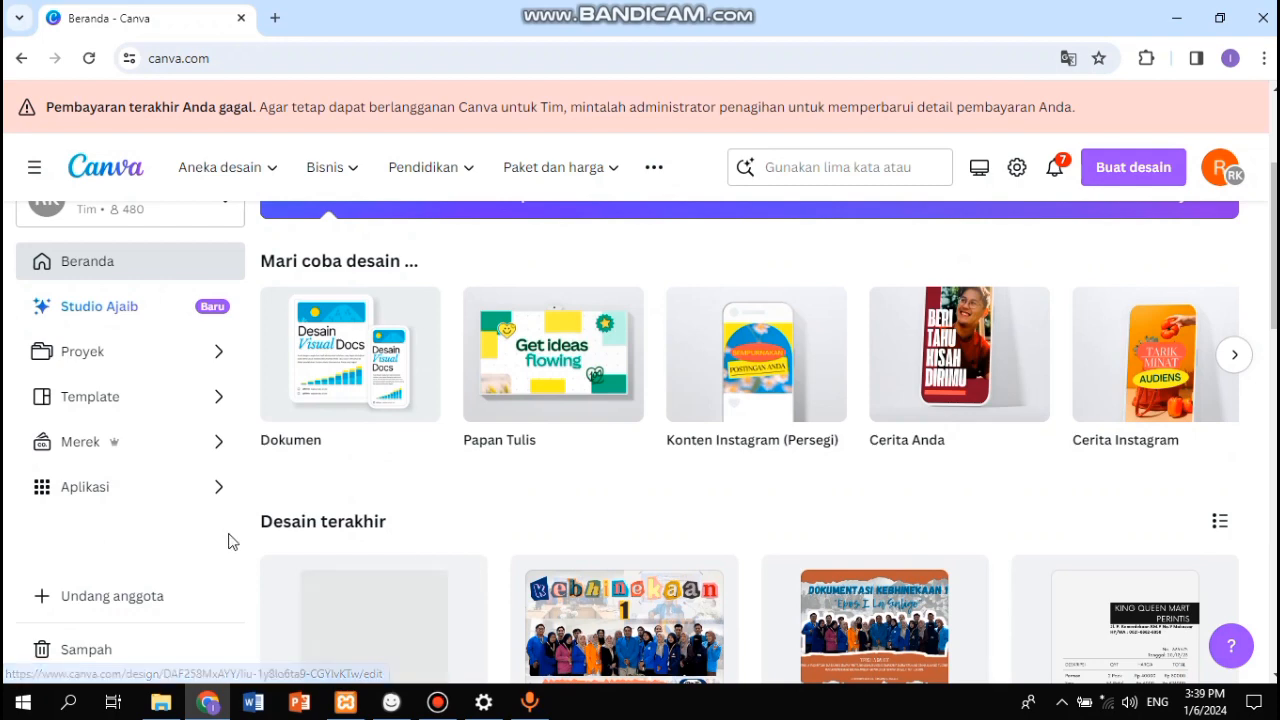
scroll(229, 537, up, 1)
scroll(228, 541, down, 2)
scroll(229, 537, down, 1)
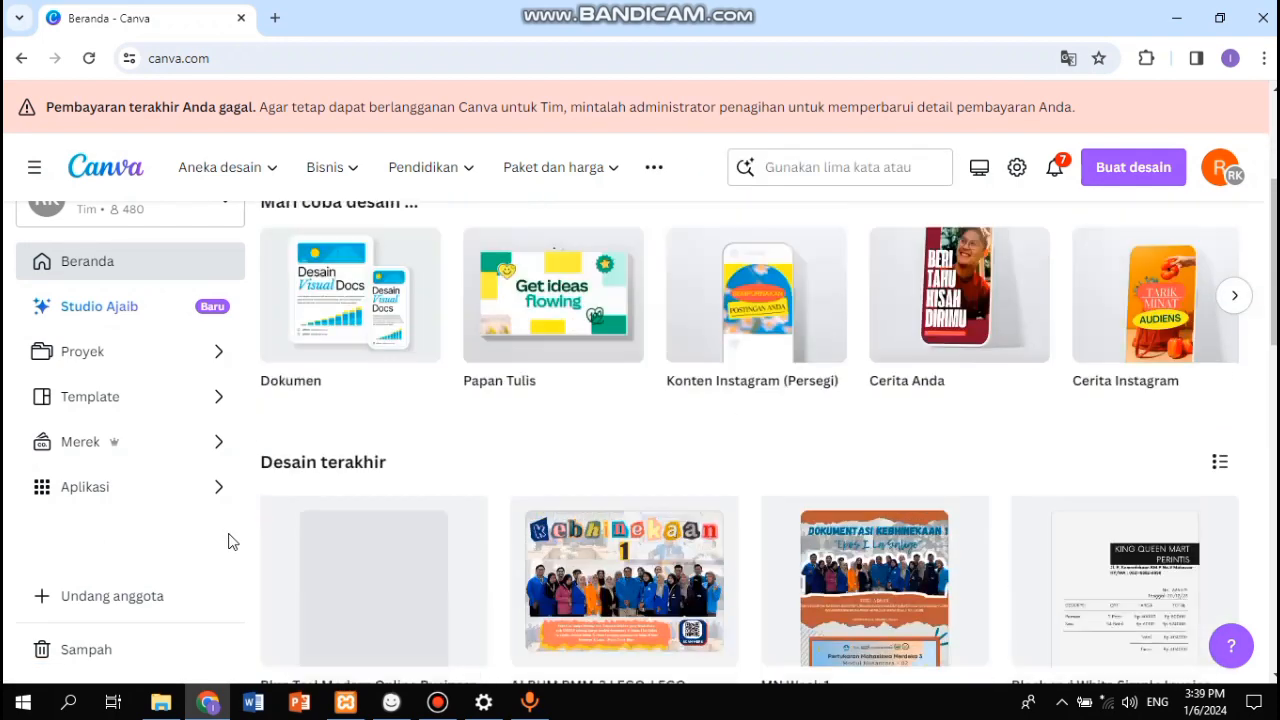
scroll(229, 537, up, 2)
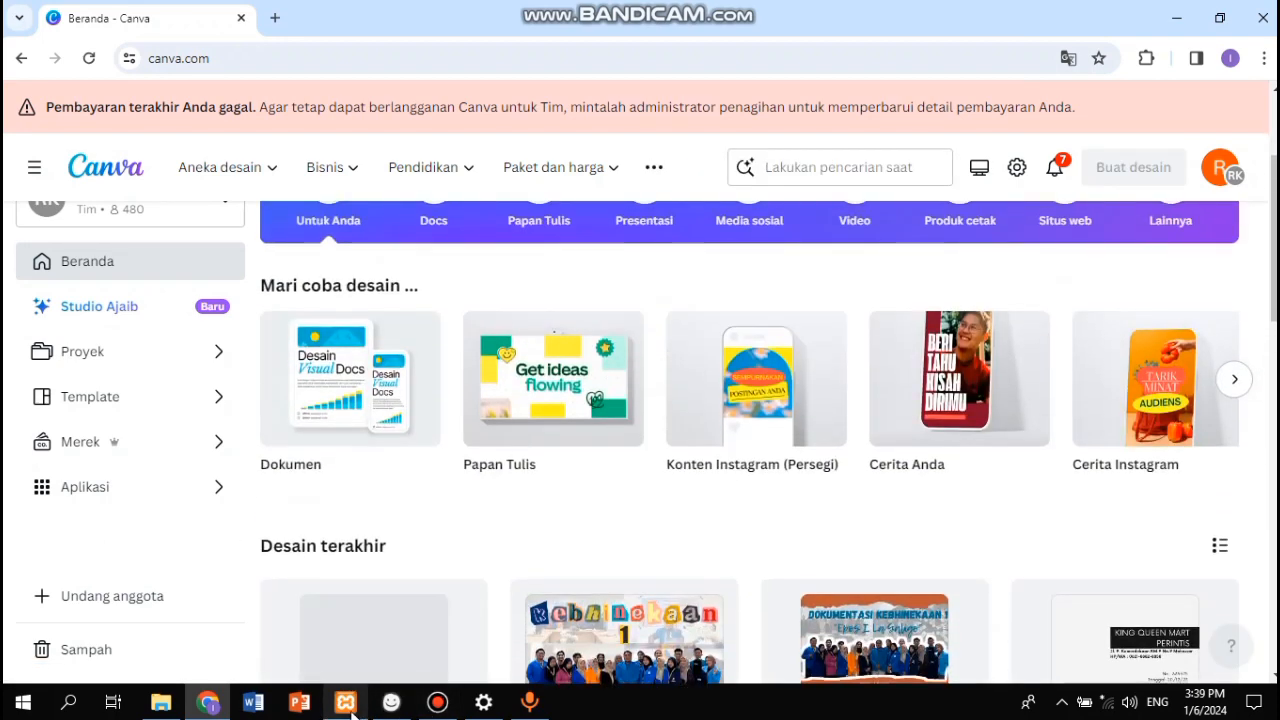
click(222, 708)
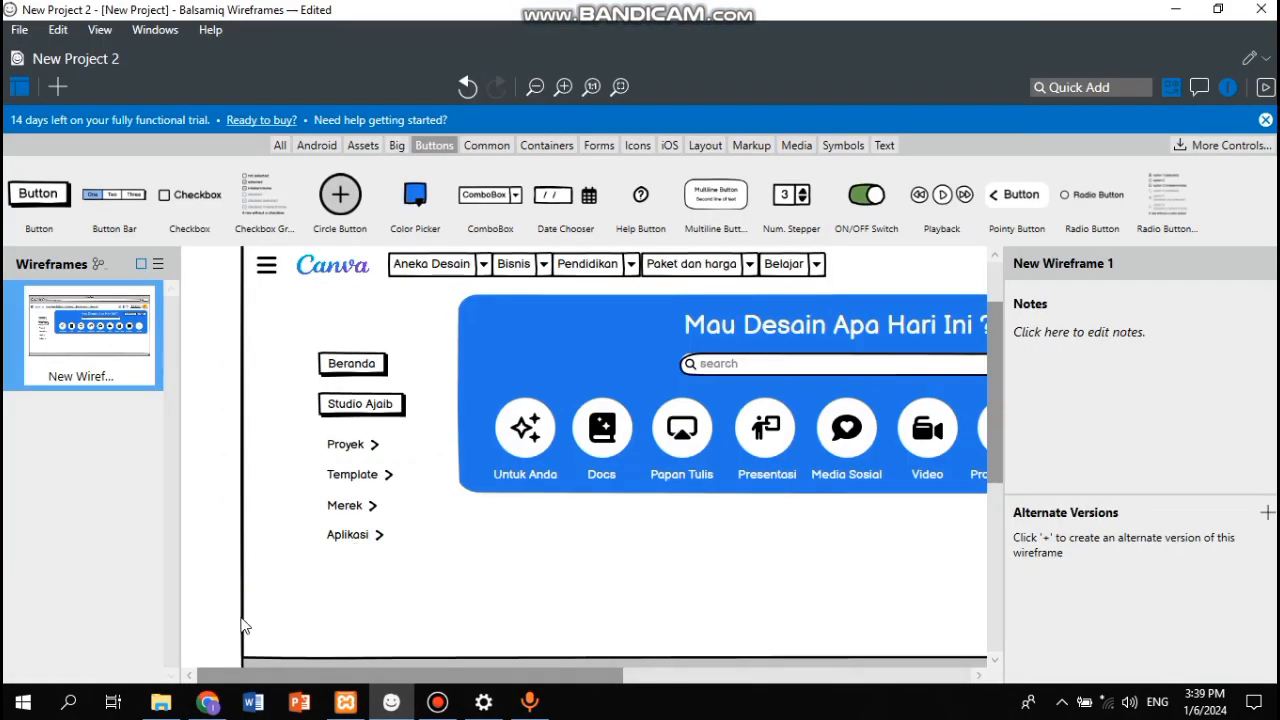
click(204, 708)
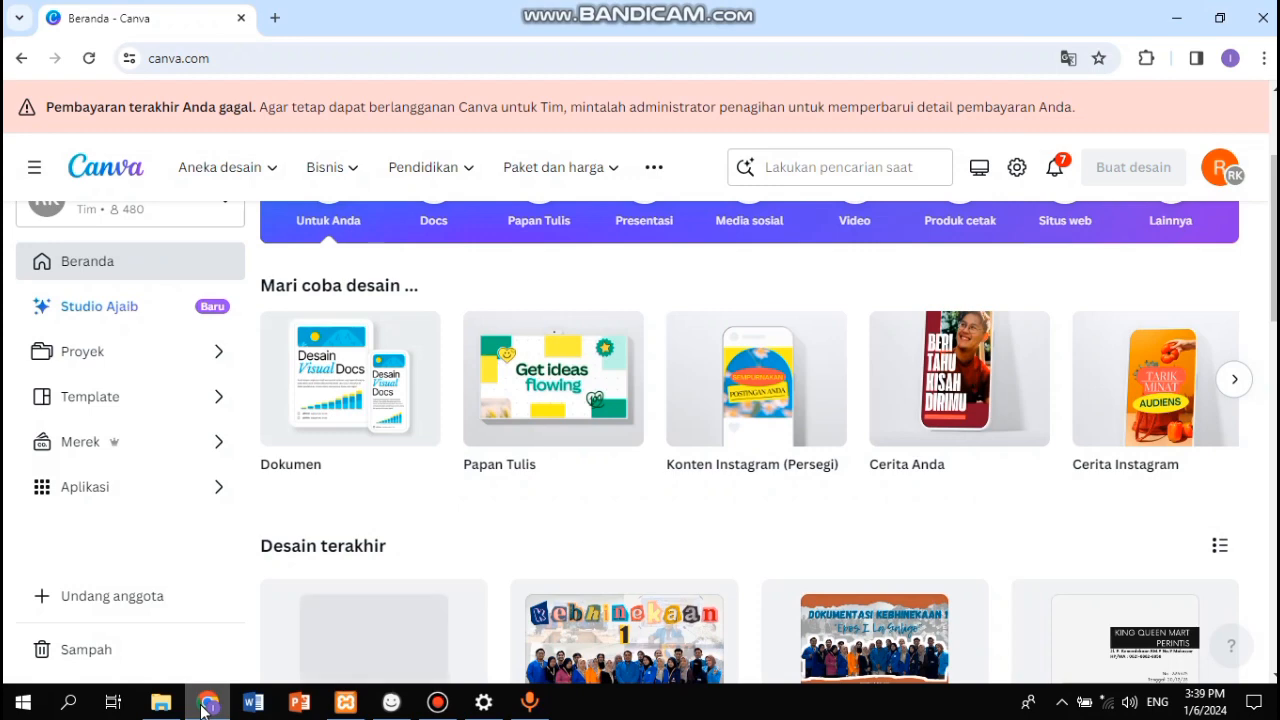
click(204, 708)
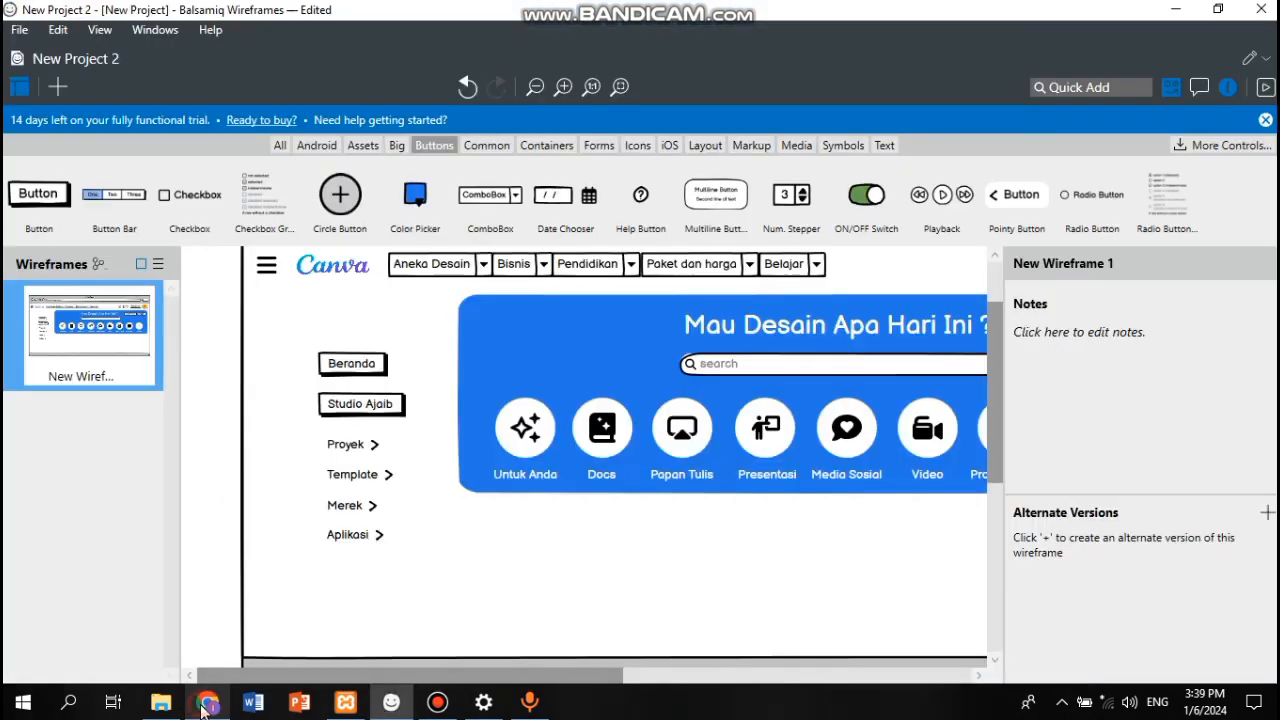
Step: Duplicate the Studio Ajaib button, place the copy below Aplikasi at X 145, Y 435, and label it Undang Anggota
click(357, 417)
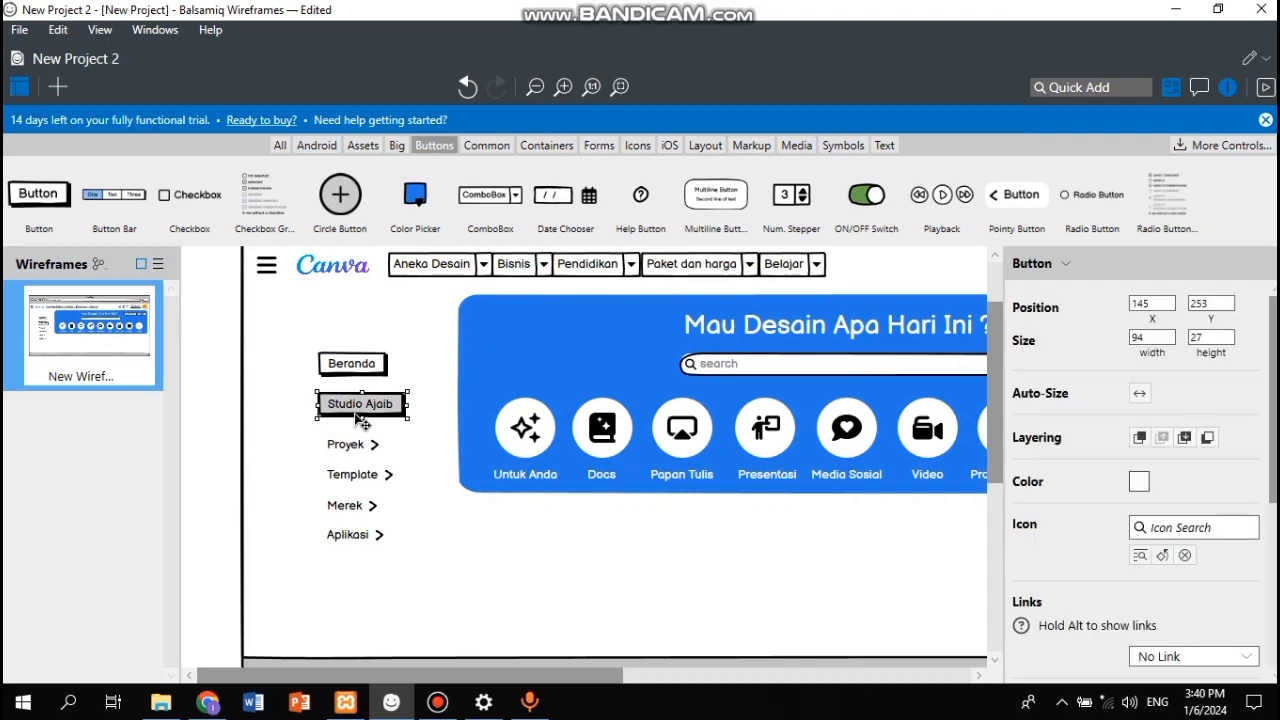
key(ctrl+d)
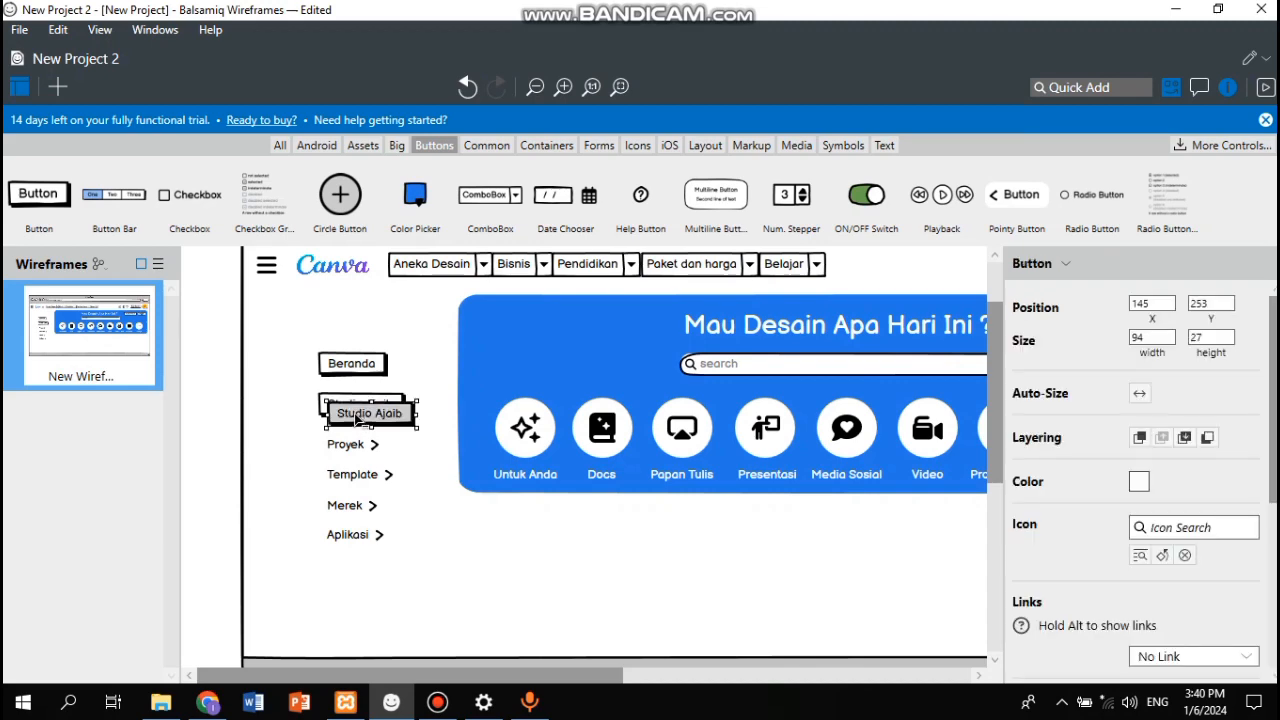
click(211, 708)
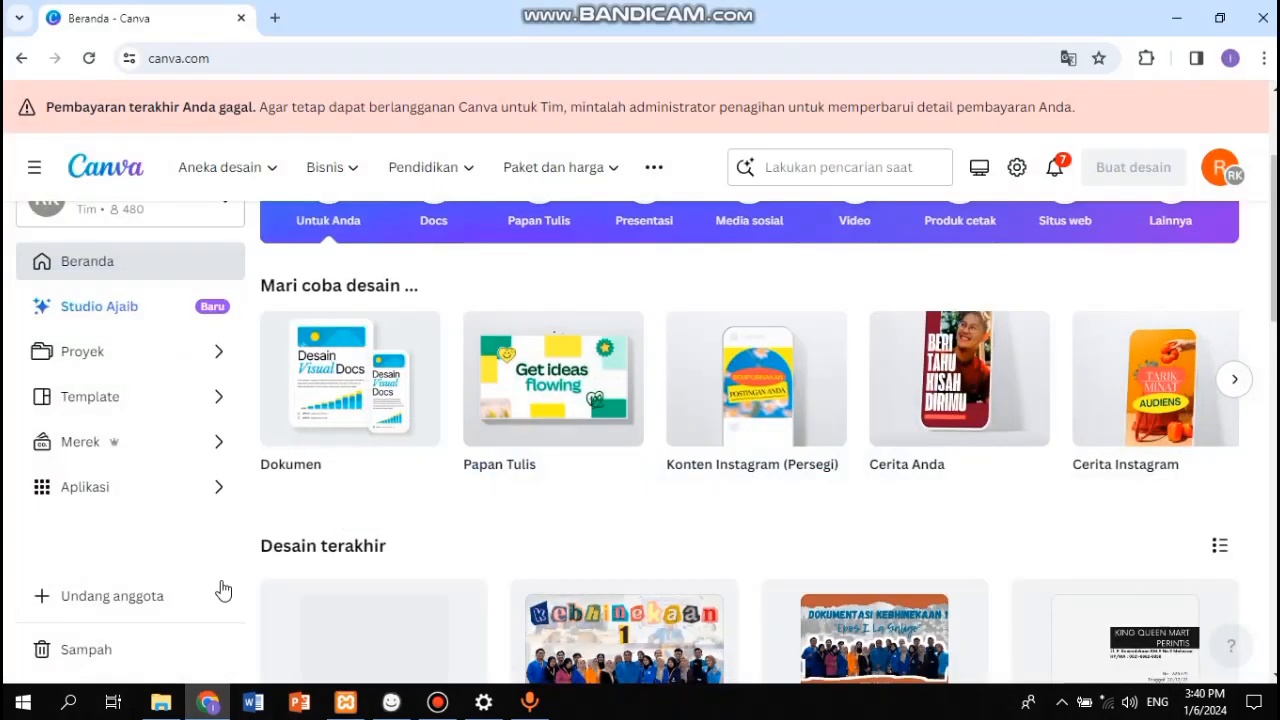
click(208, 705)
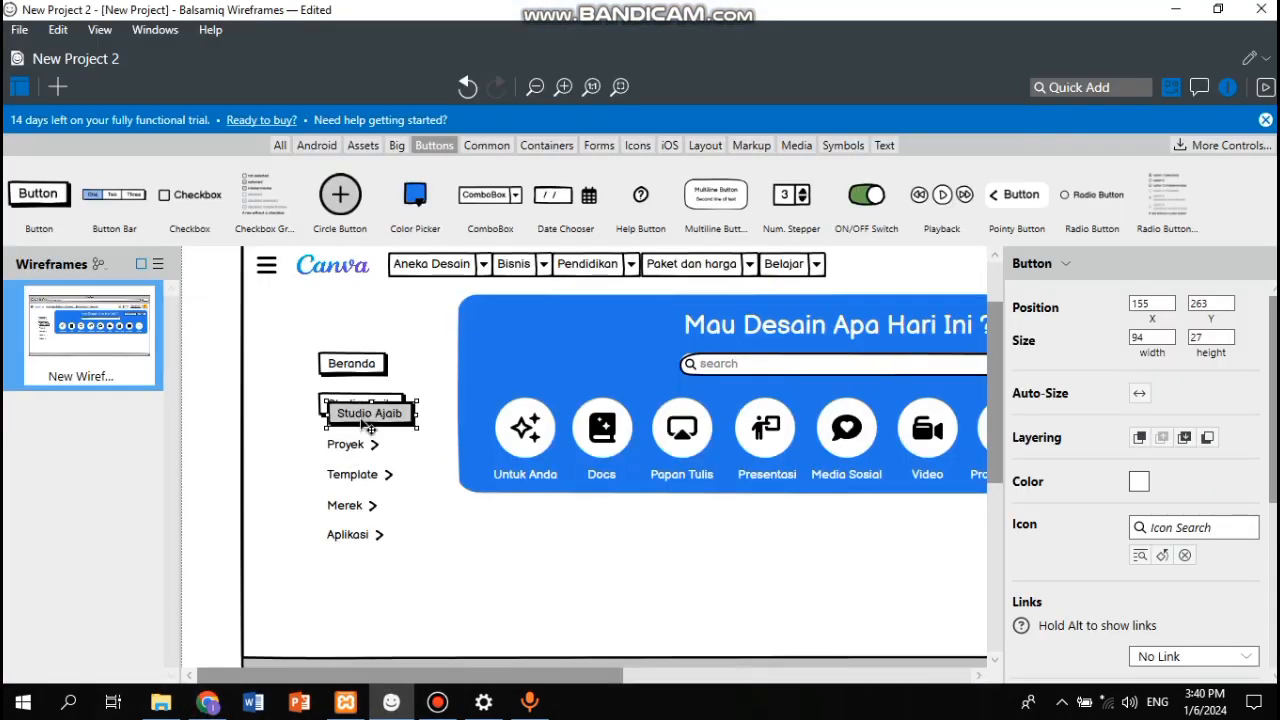
drag(362, 418, 352, 583)
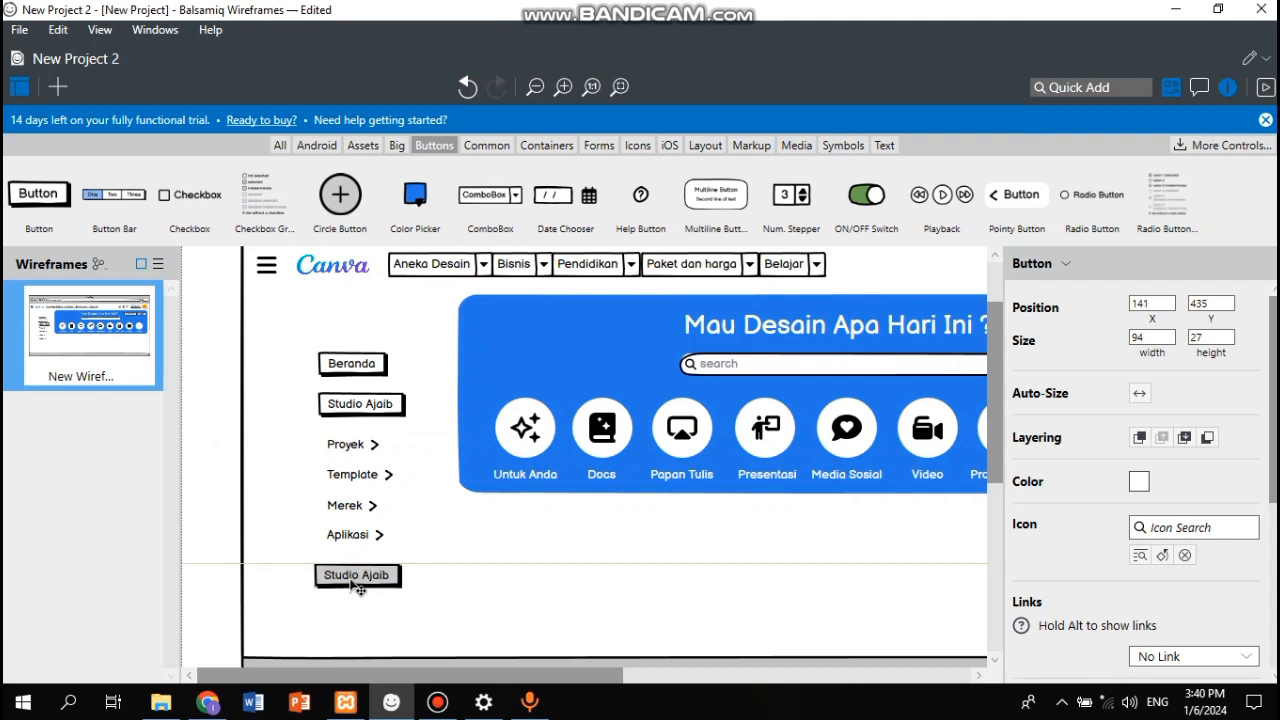
drag(352, 585, 356, 586)
double_click(356, 585)
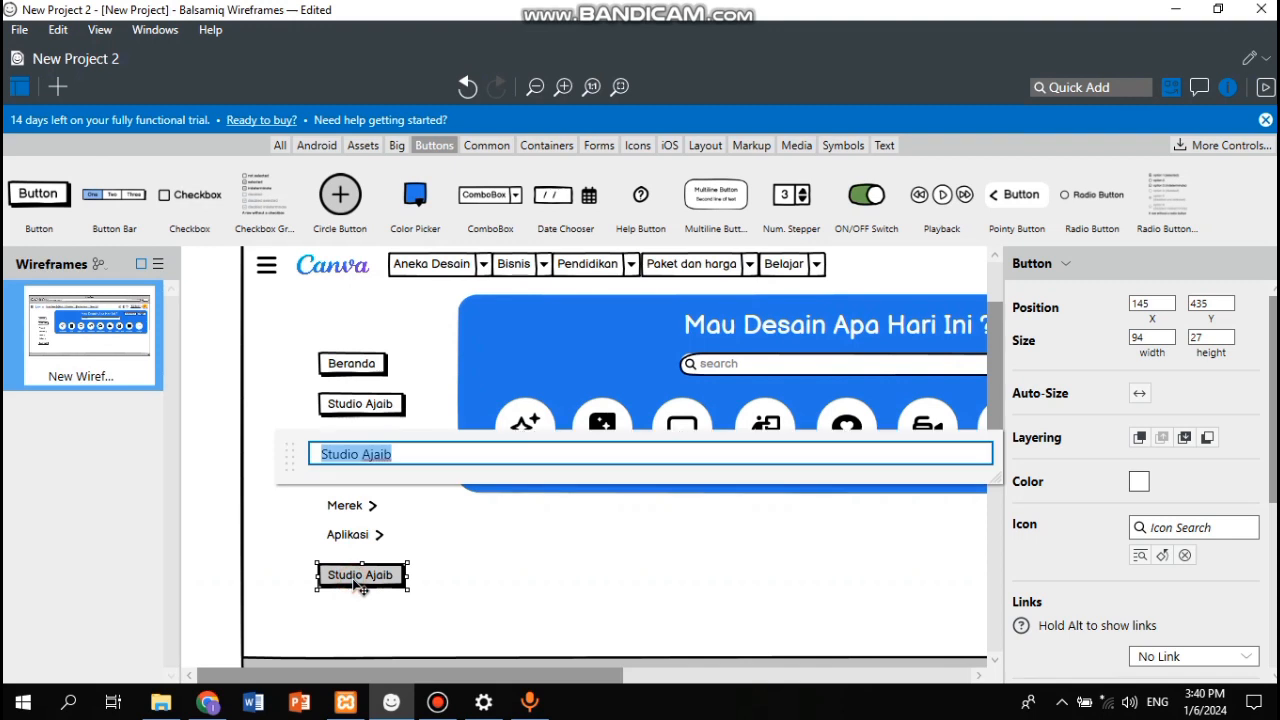
text(Unda)
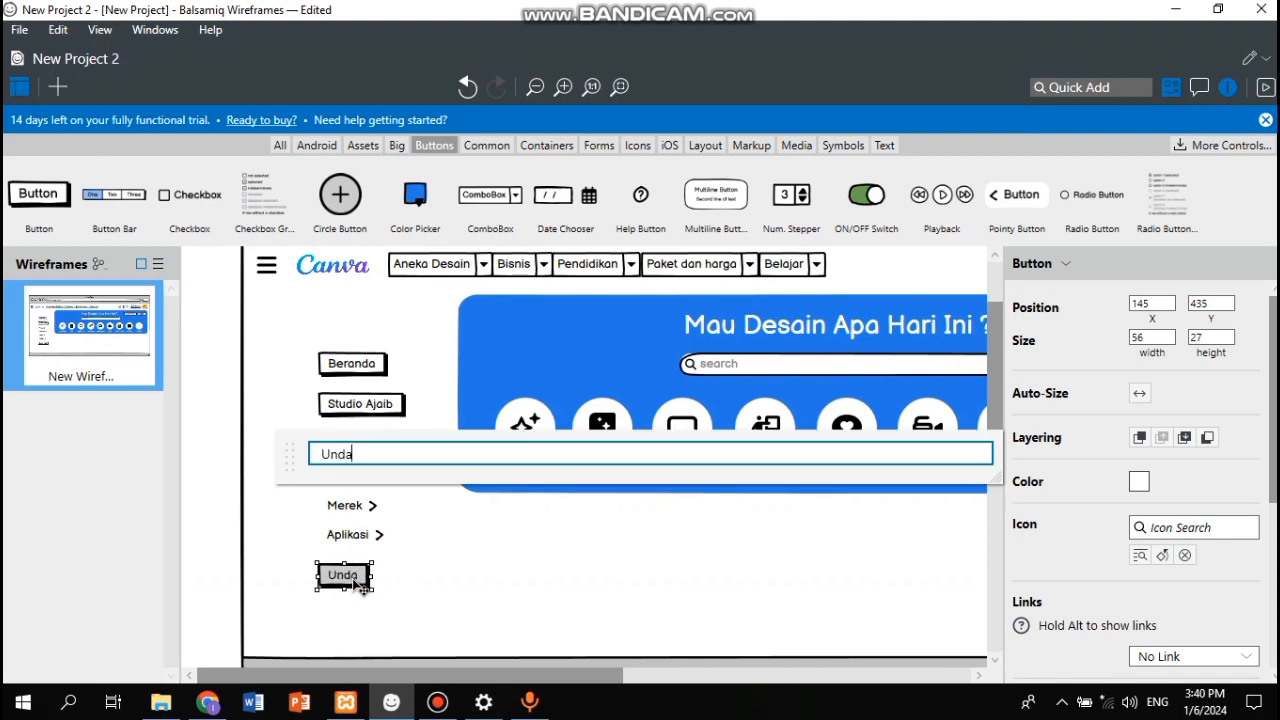
text(ng Ang)
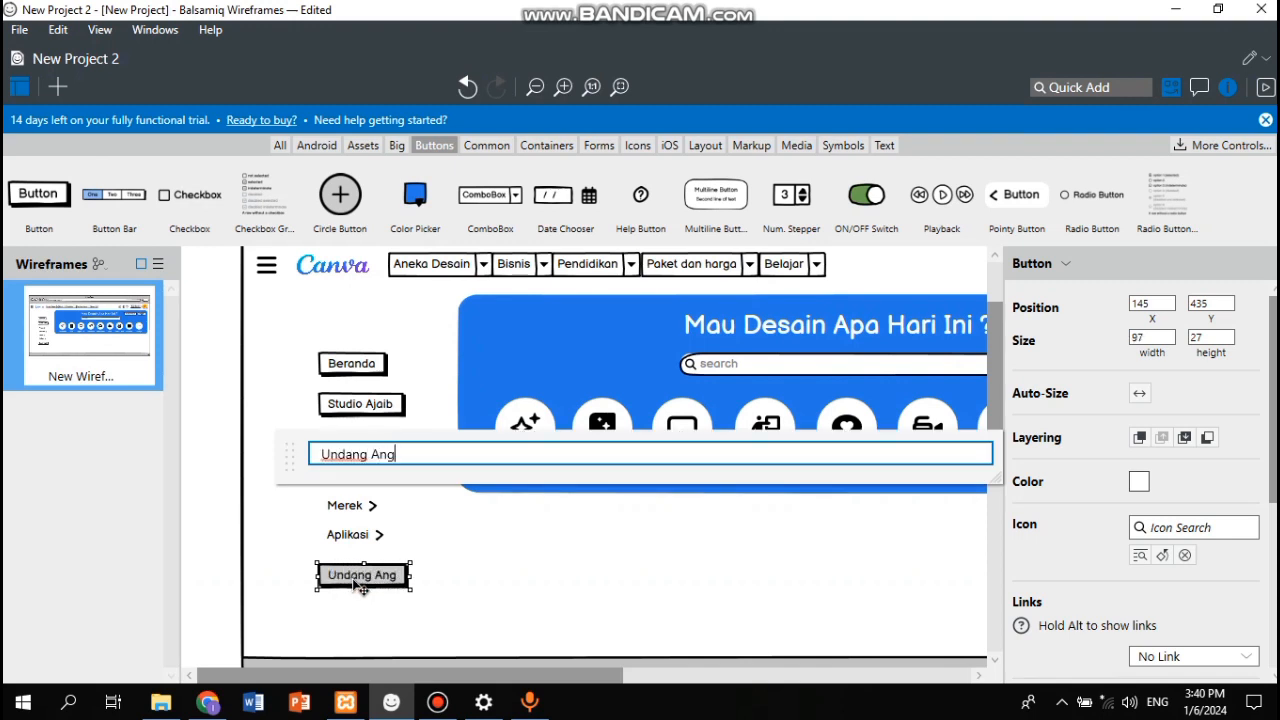
text(gota)
key(Return)
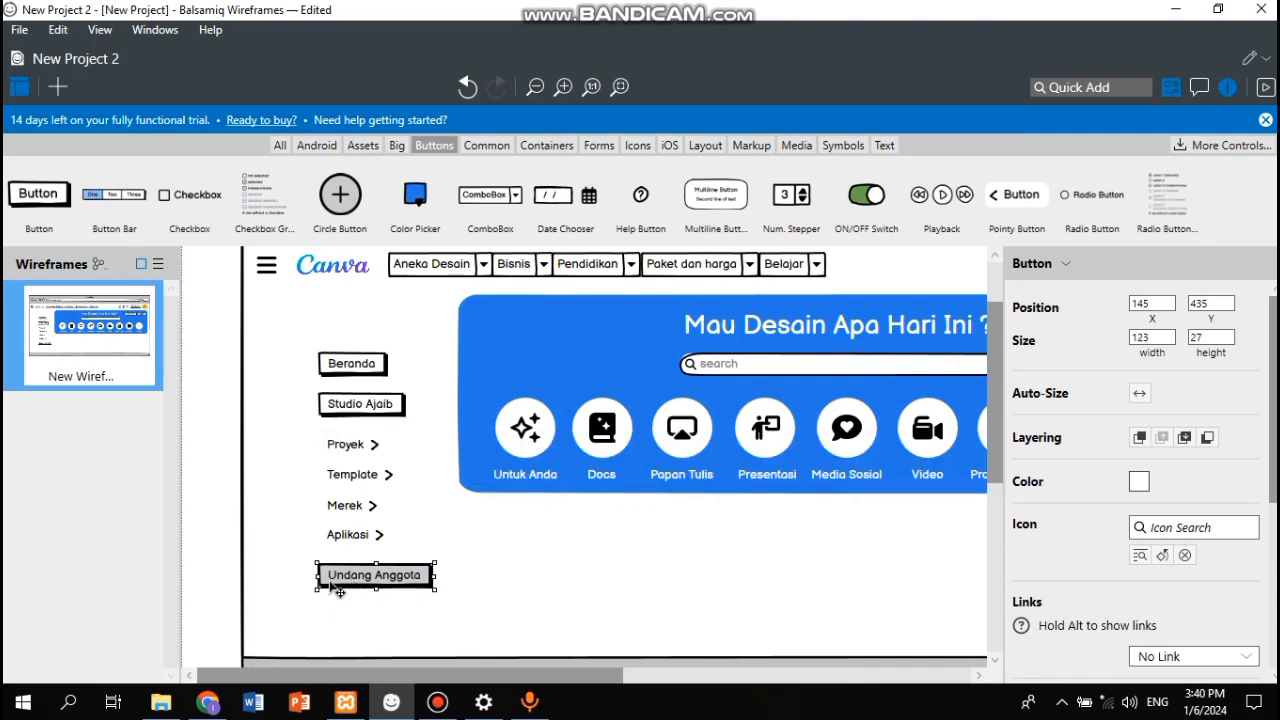
Step: Duplicate the Undang Anggota button, place the copy below it at X 145, Y 478, and label it Sampah
double_click(339, 589)
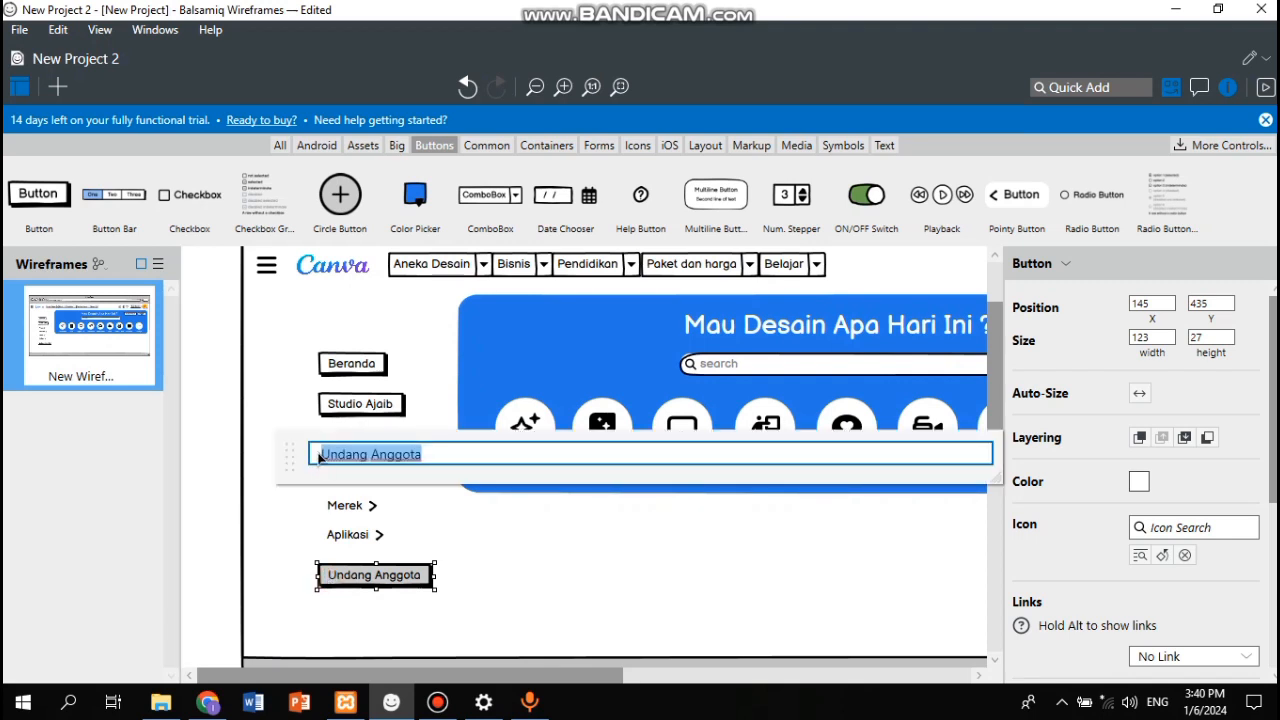
click(340, 566)
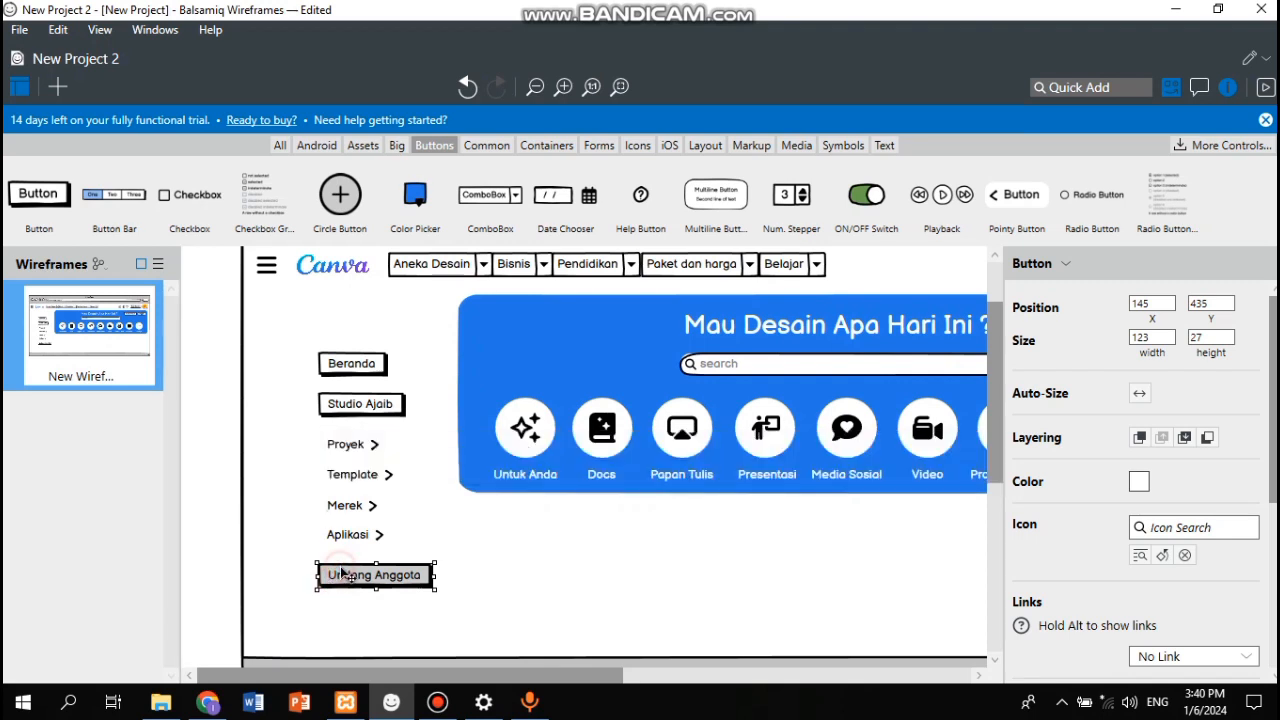
drag(341, 573, 356, 620)
double_click(356, 619)
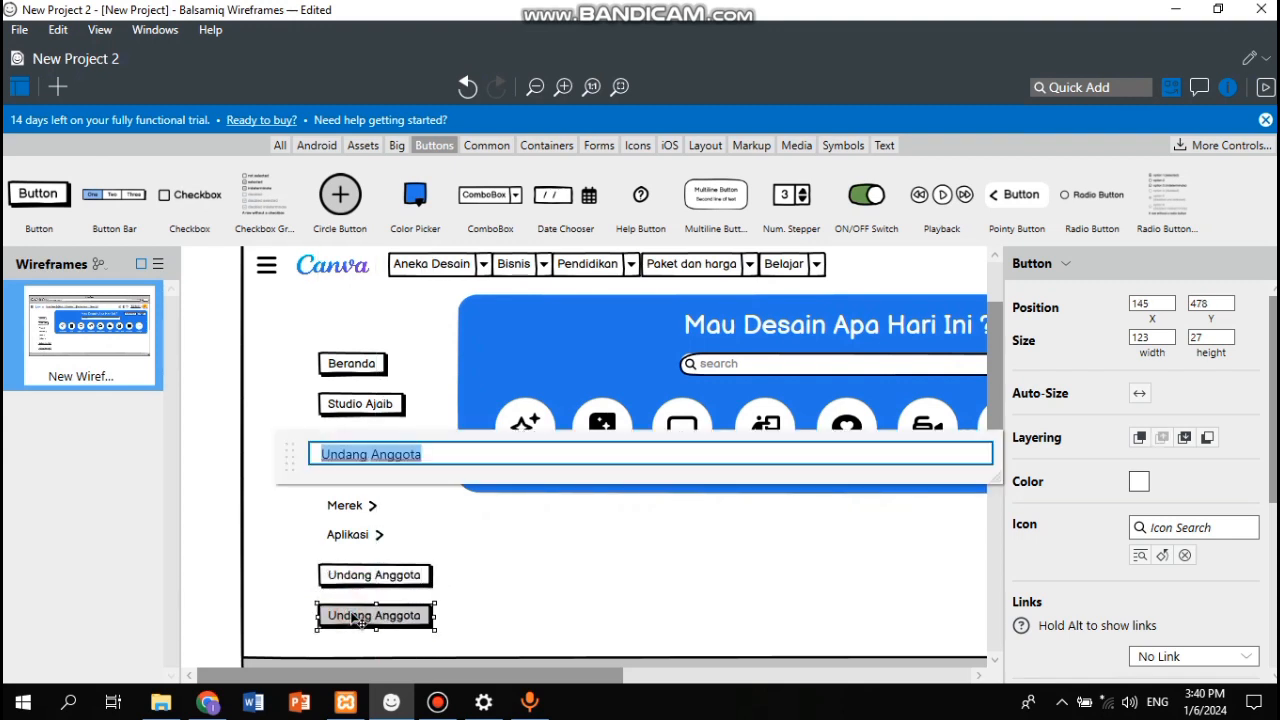
text(Sampajh)
key(BackSpace)
key(BackSpace)
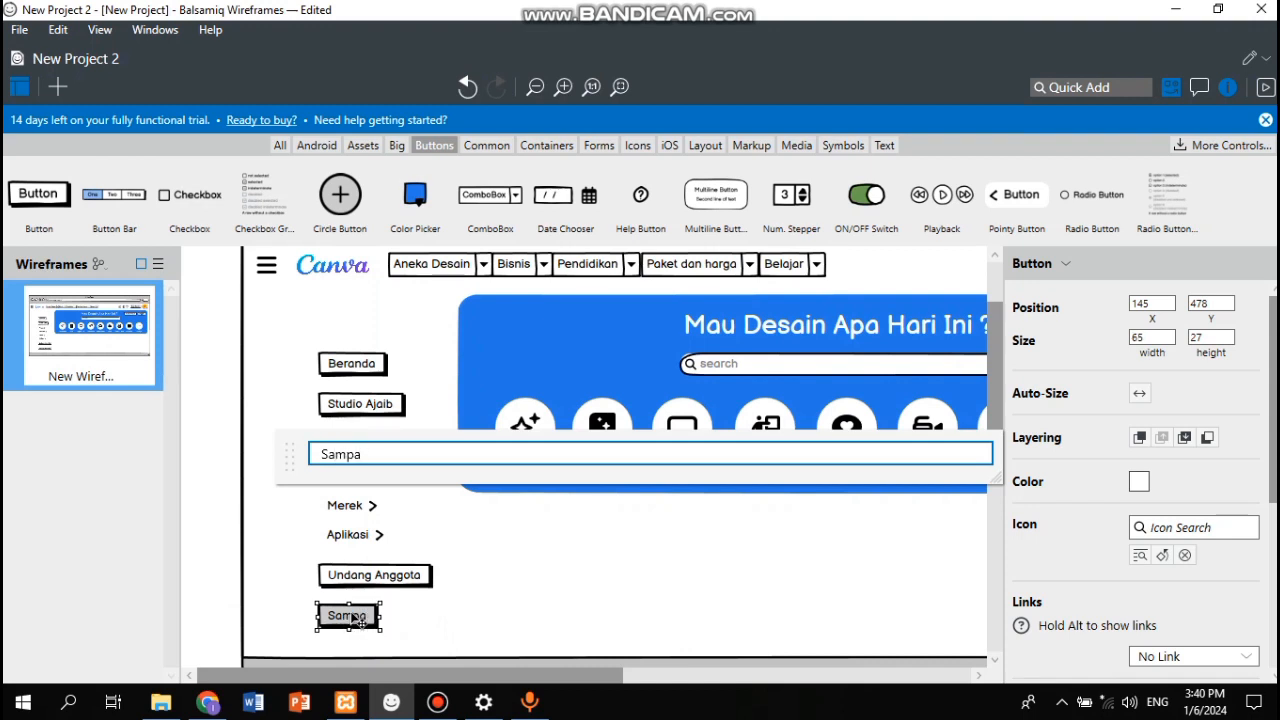
text(h)
key(Return)
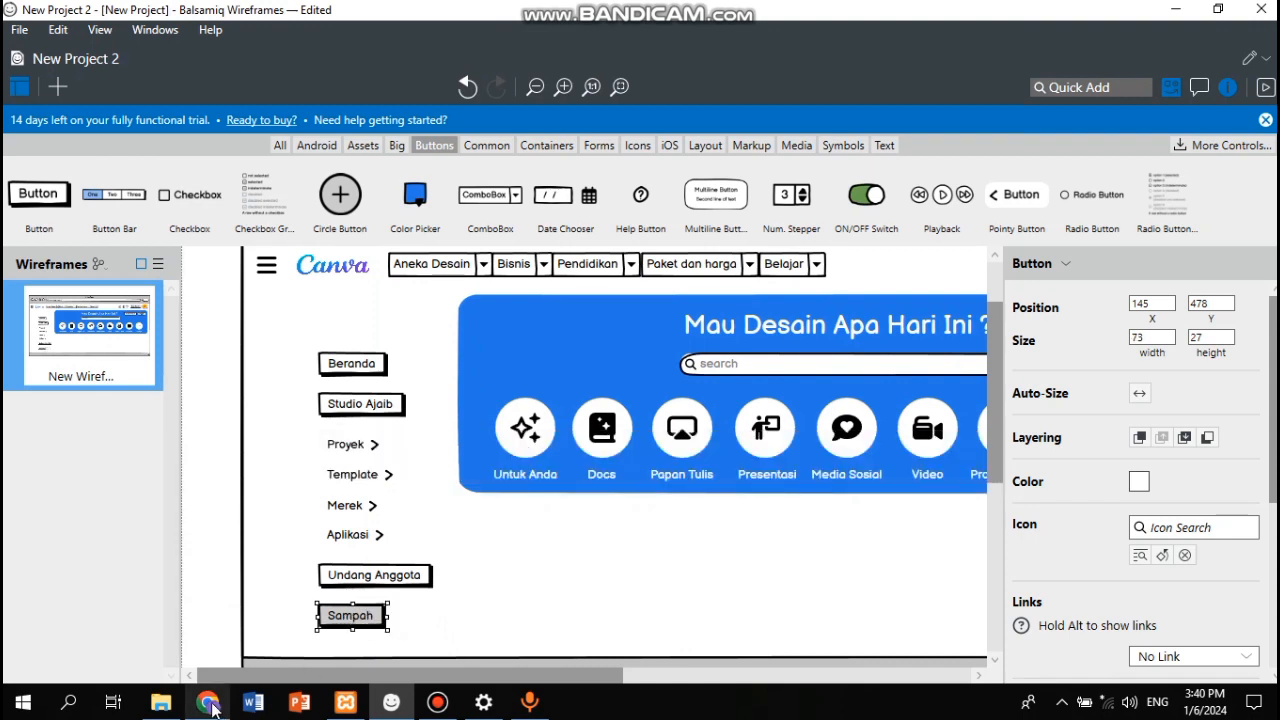
Step: Check on the Canva page in Chrome how the sidebar entries are separated and which icons they carry, and return to Balsamiq
click(208, 703)
scroll(200, 414, up, 2)
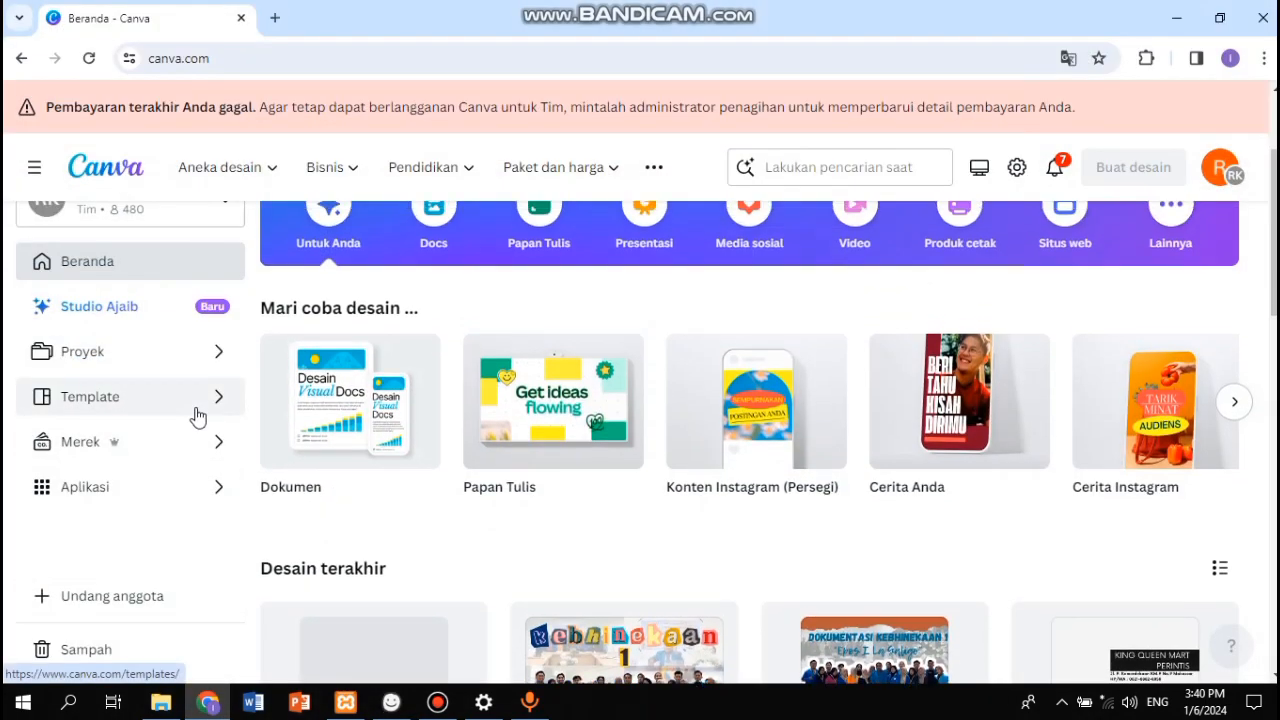
scroll(198, 416, down, 2)
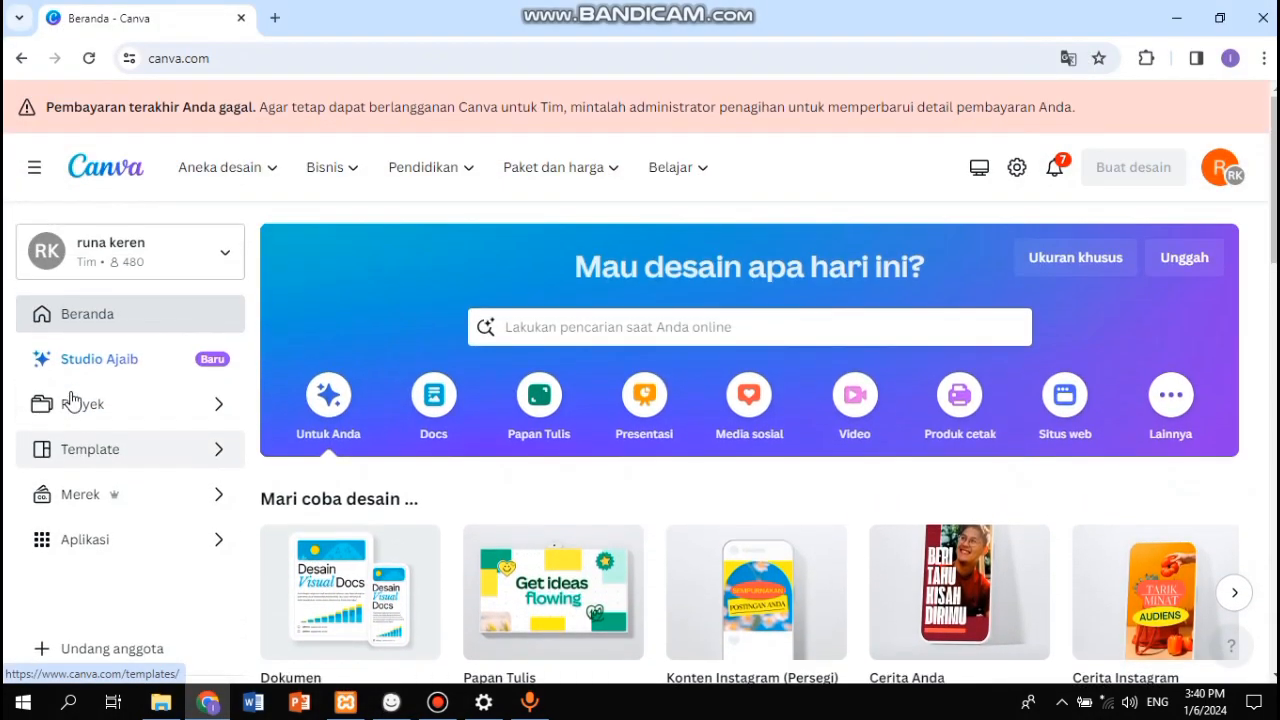
scroll(72, 400, up, 2)
scroll(72, 400, down, 3)
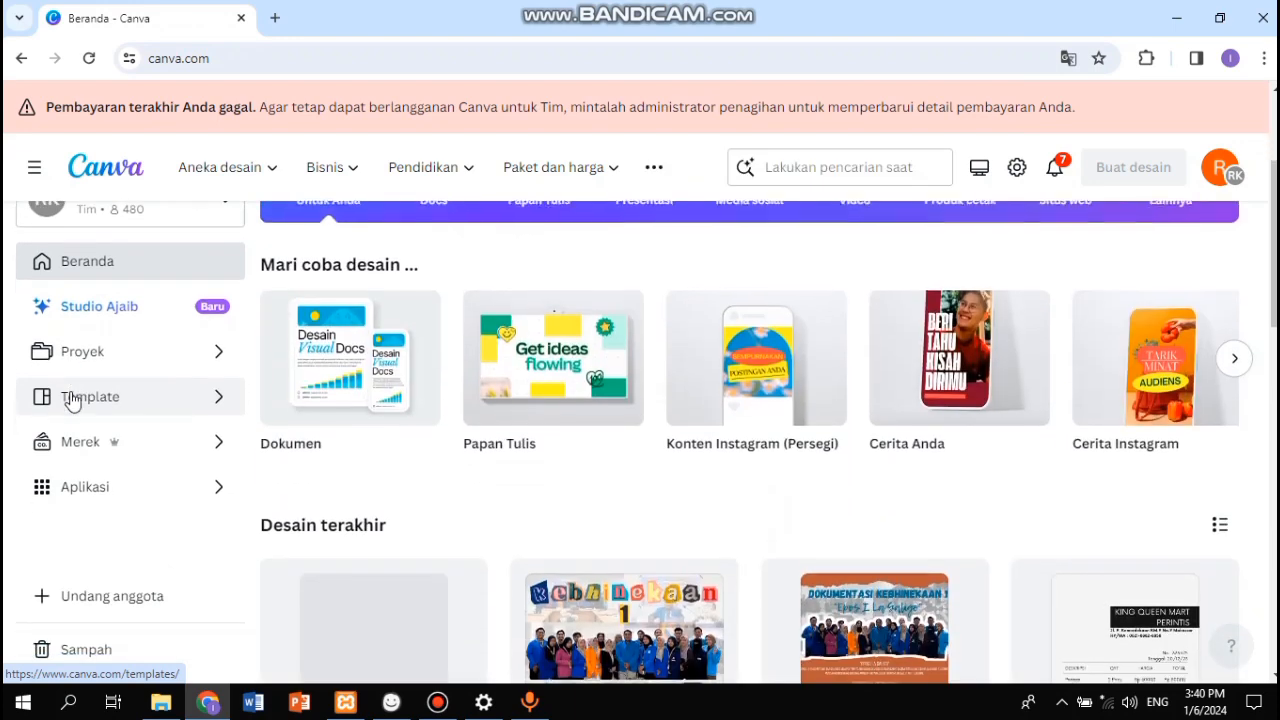
scroll(72, 400, down, 2)
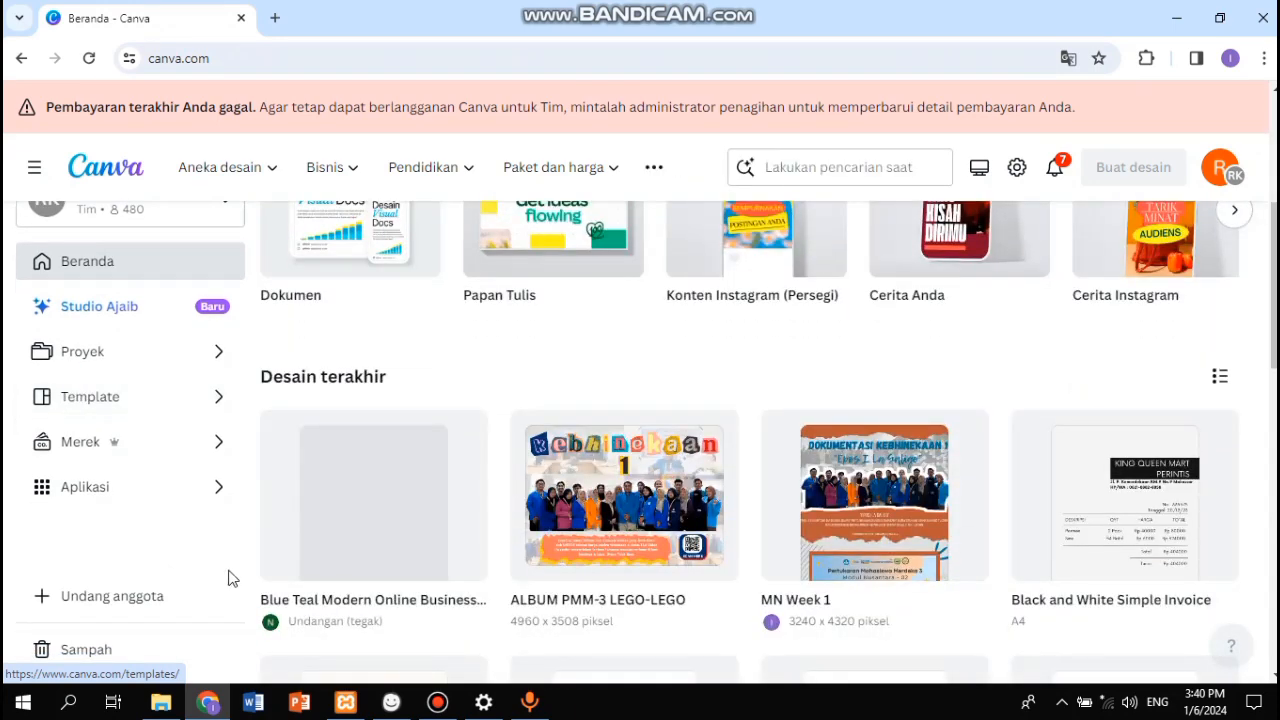
click(390, 703)
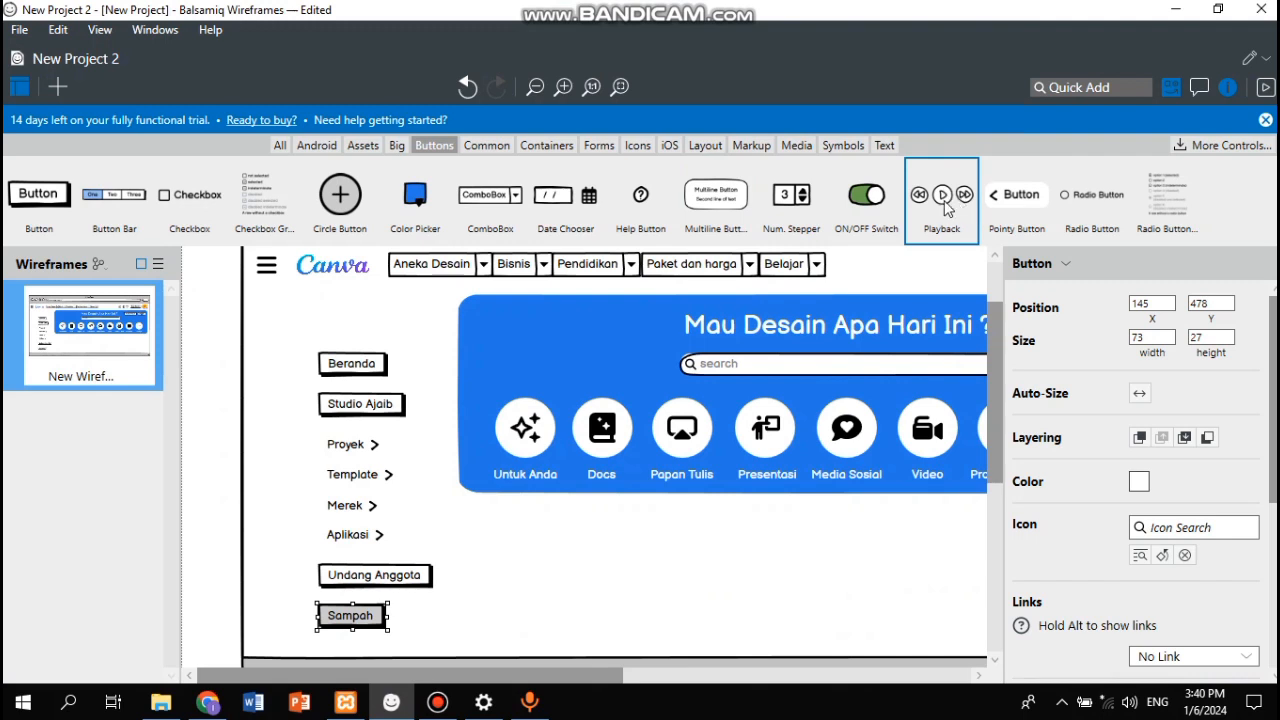
Step: Add a horizontal rule between the Undang Anggota and Sampah buttons at X 146, Y 466, and widen it to 122
click(487, 146)
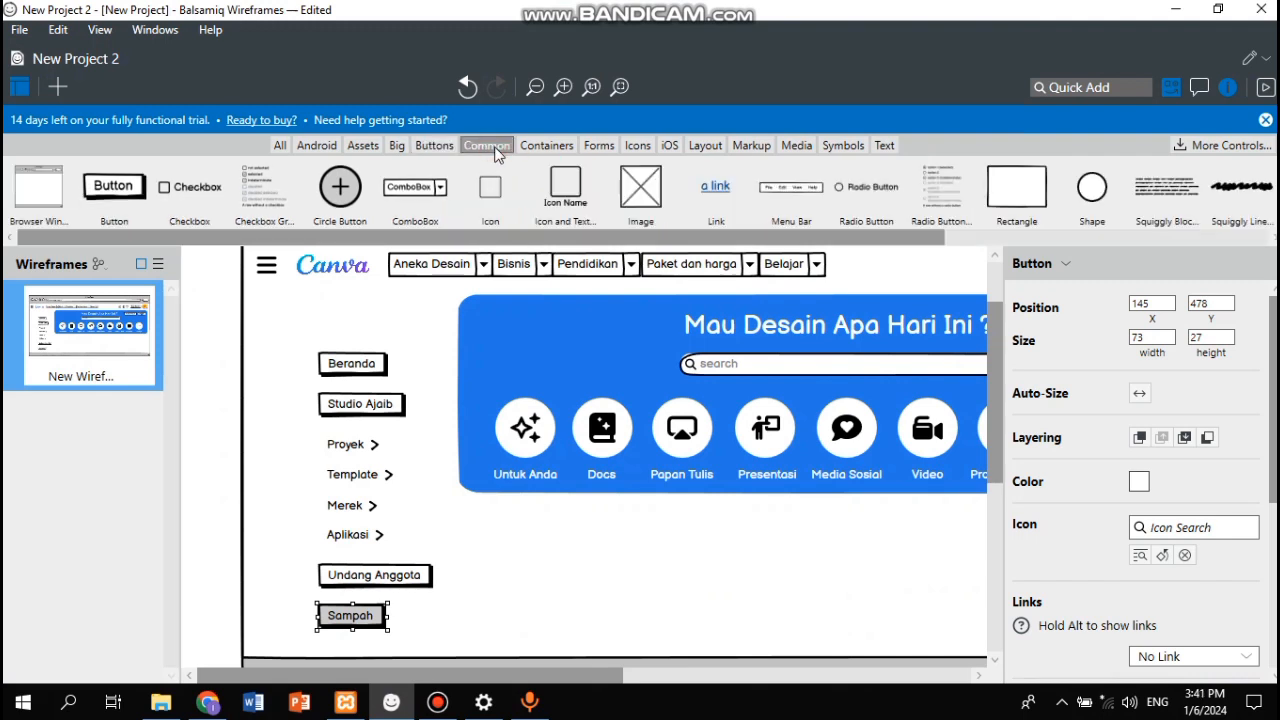
click(551, 143)
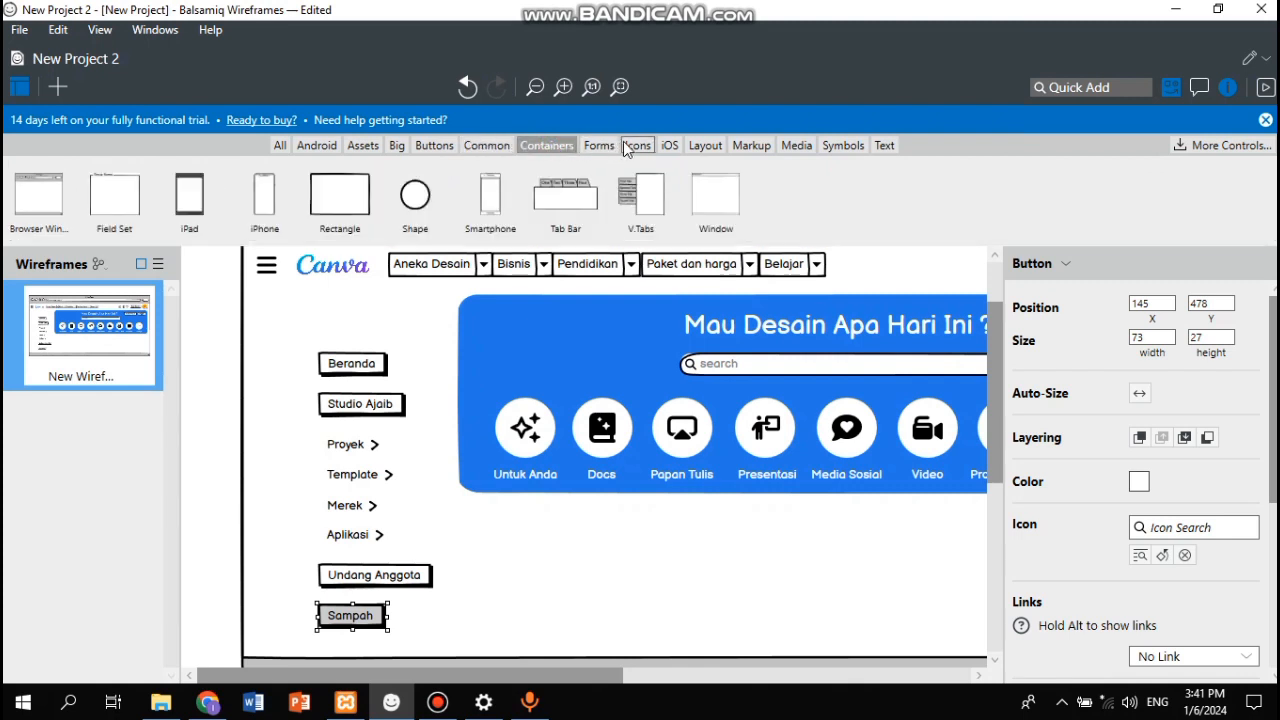
click(623, 143)
click(599, 145)
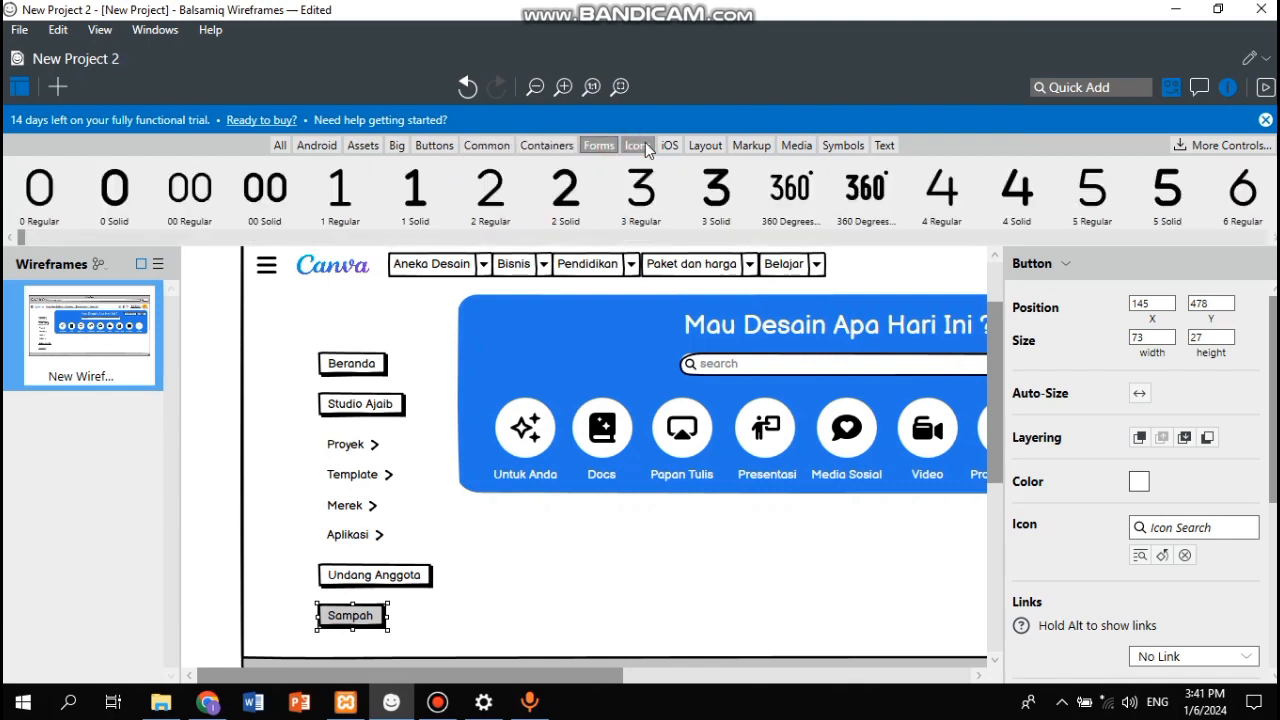
drag(725, 195, 618, 318)
drag(425, 505, 380, 610)
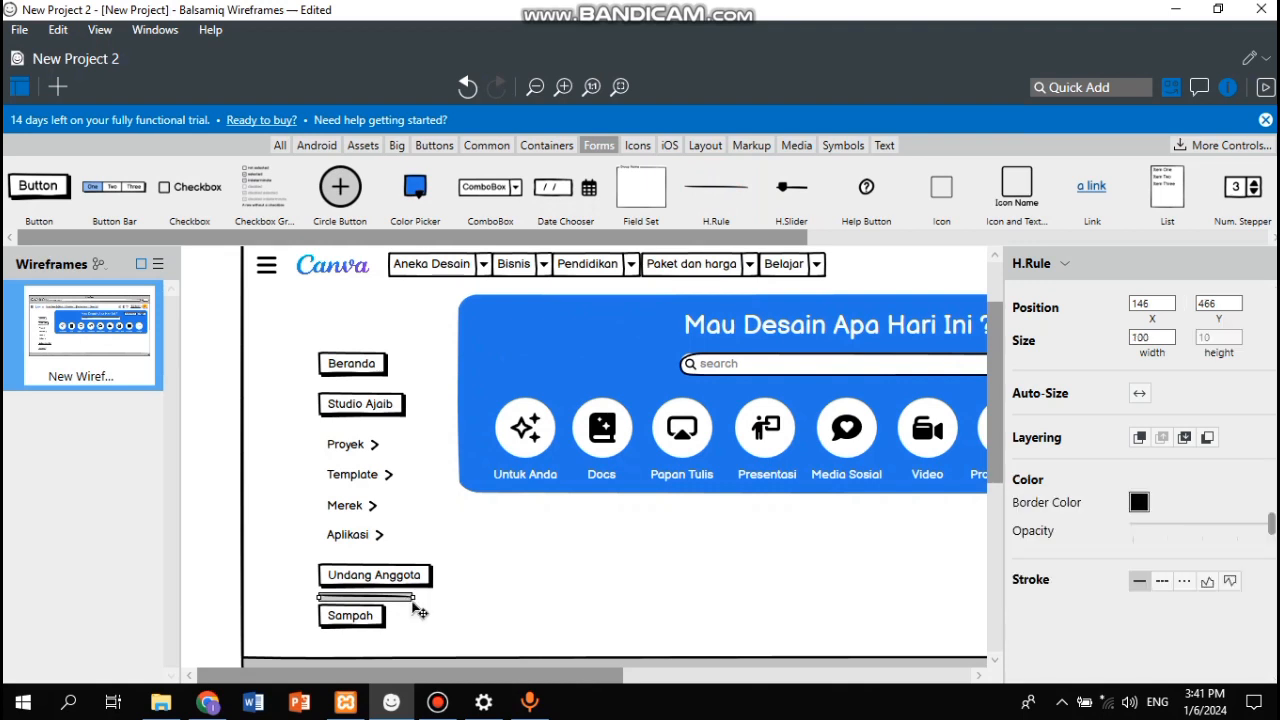
drag(411, 598, 435, 597)
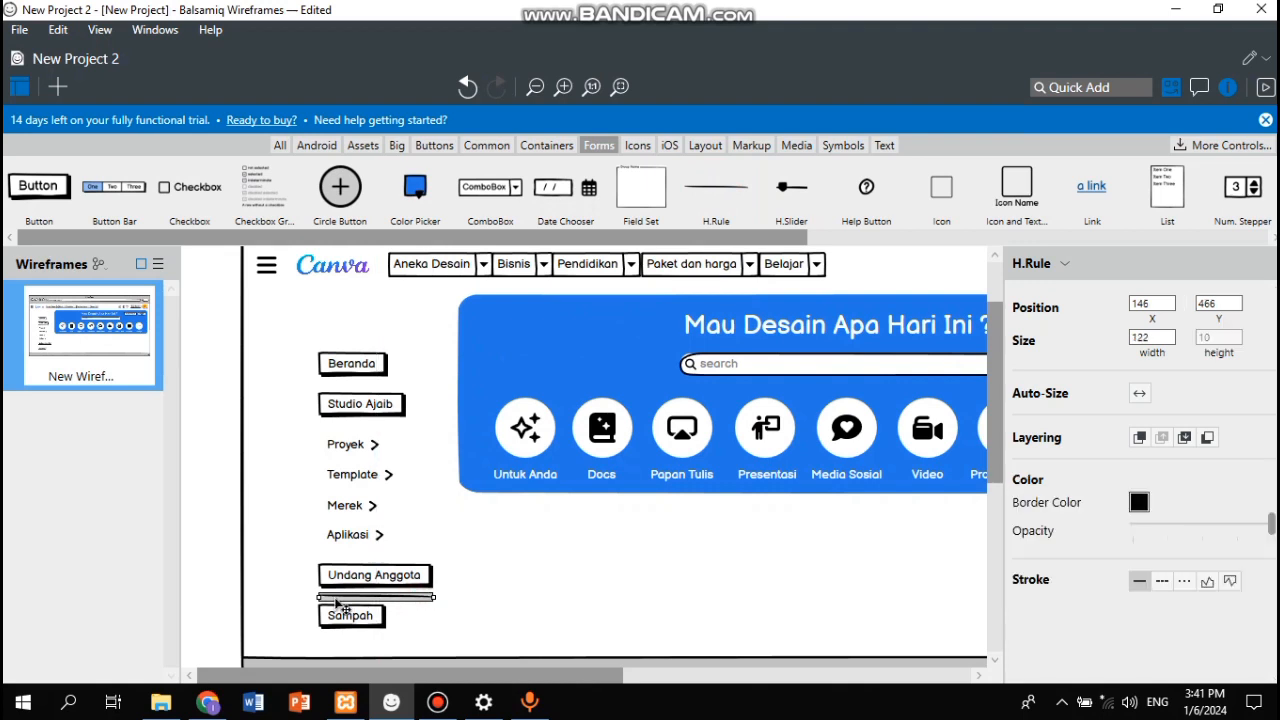
click(424, 637)
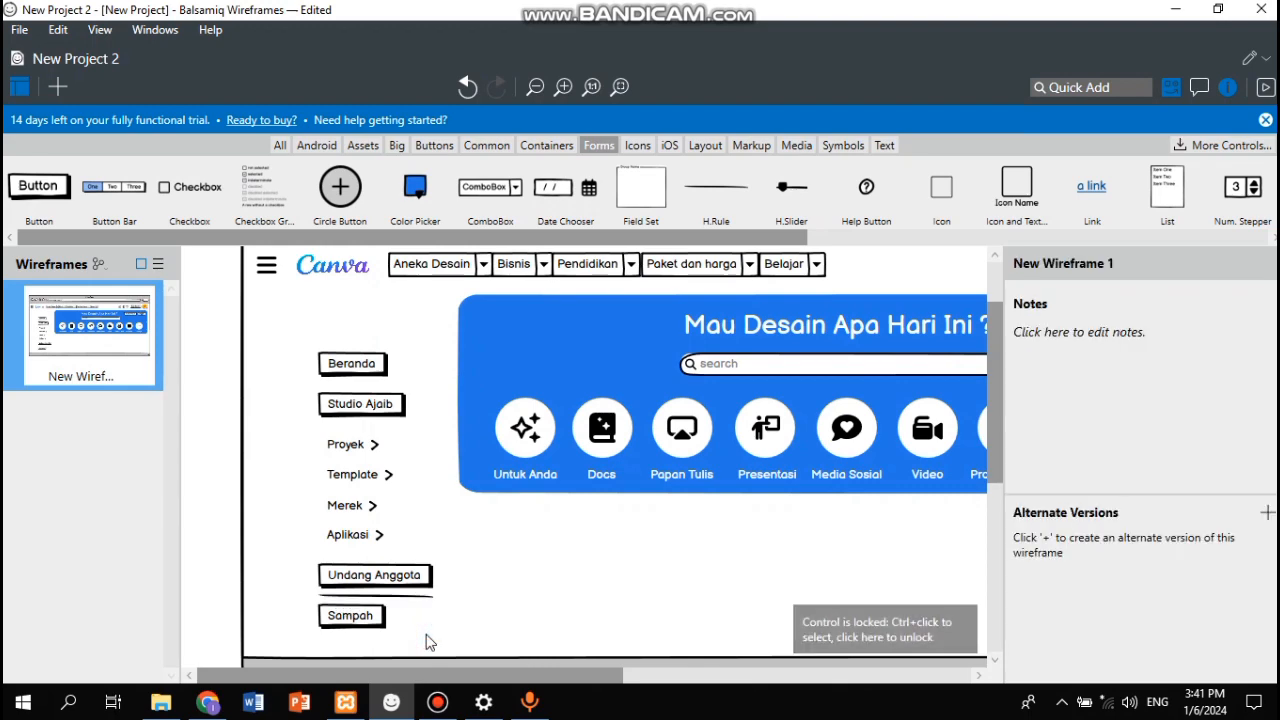
scroll(356, 480, up, 2)
scroll(356, 480, down, 2)
scroll(356, 480, up, 2)
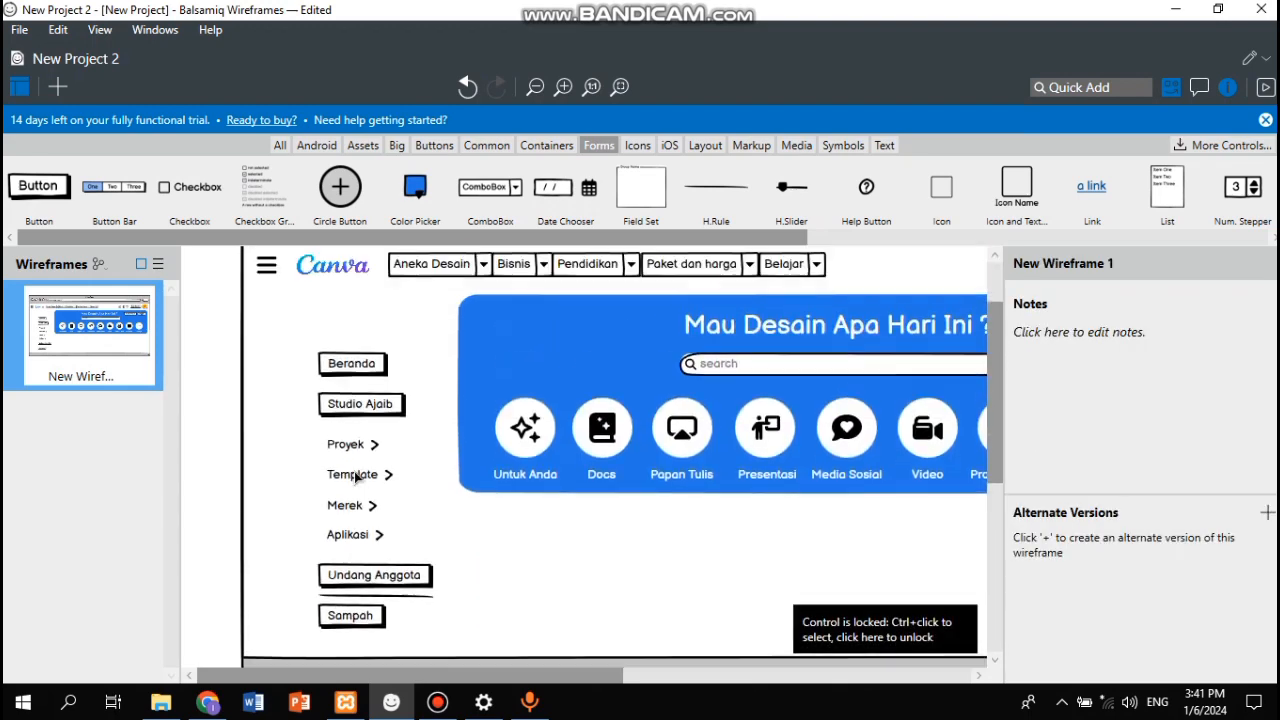
scroll(356, 480, down, 2)
scroll(356, 480, up, 1)
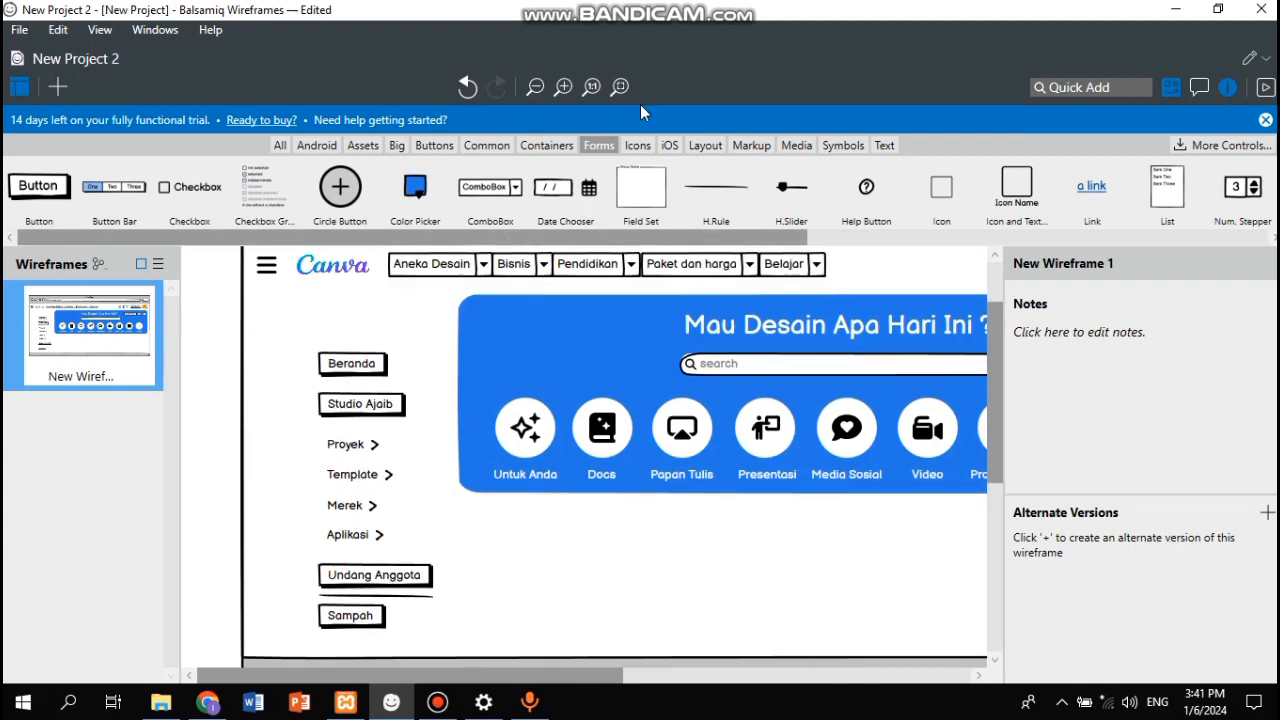
Step: Add an icon beside the Beranda button, search the icon library for home, choose House Blank Regular, and position it at X 106, Y 212
drag(930, 196, 277, 380)
double_click(286, 366)
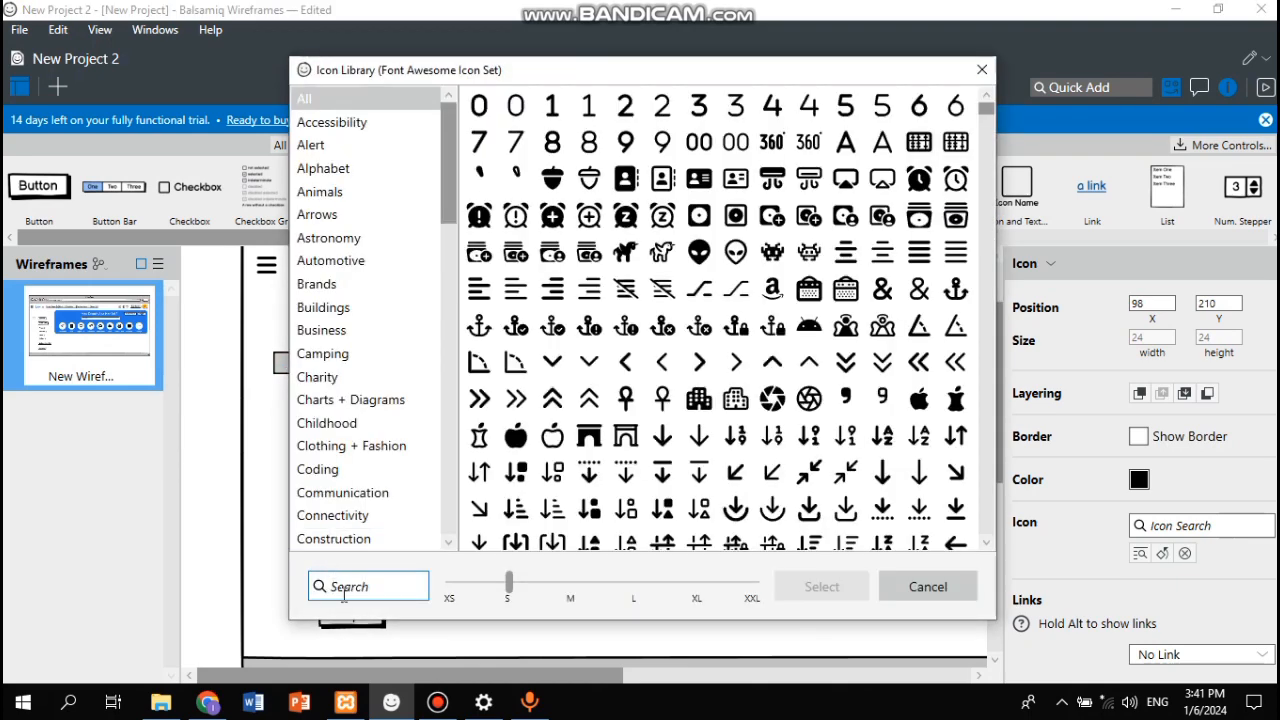
text(ho)
key(BackSpace)
key(BackSpace)
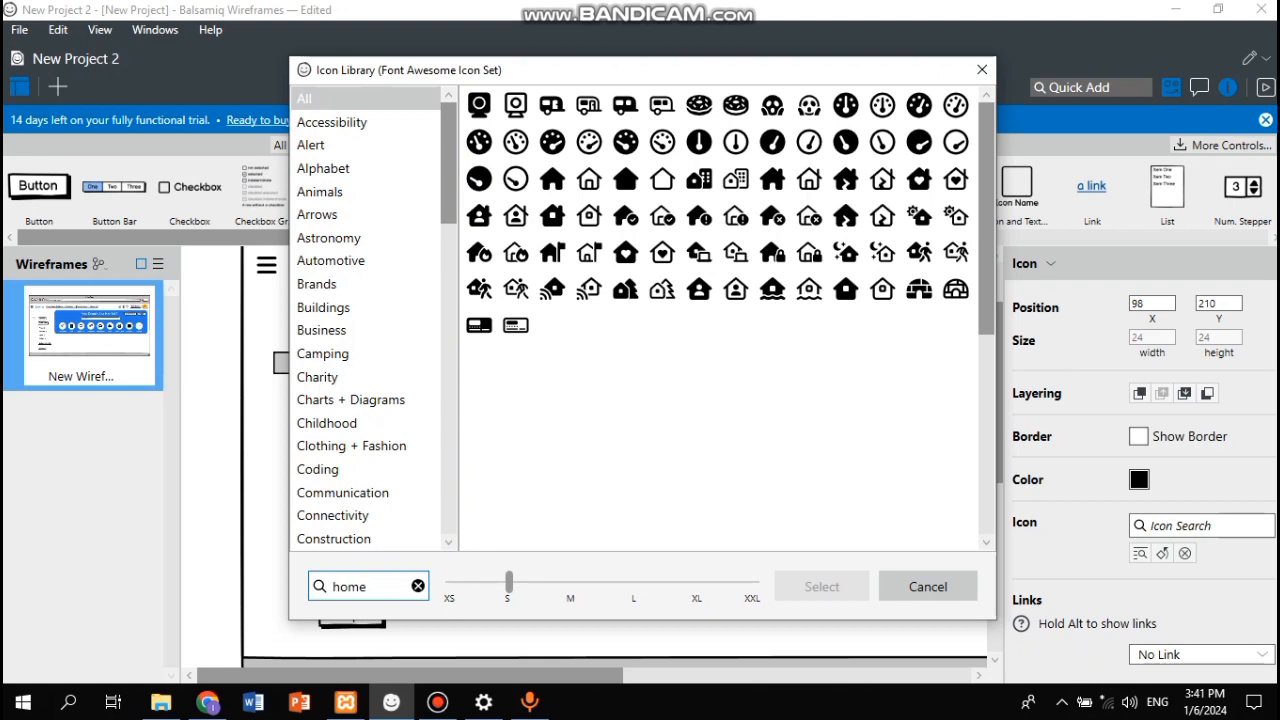
double_click(664, 183)
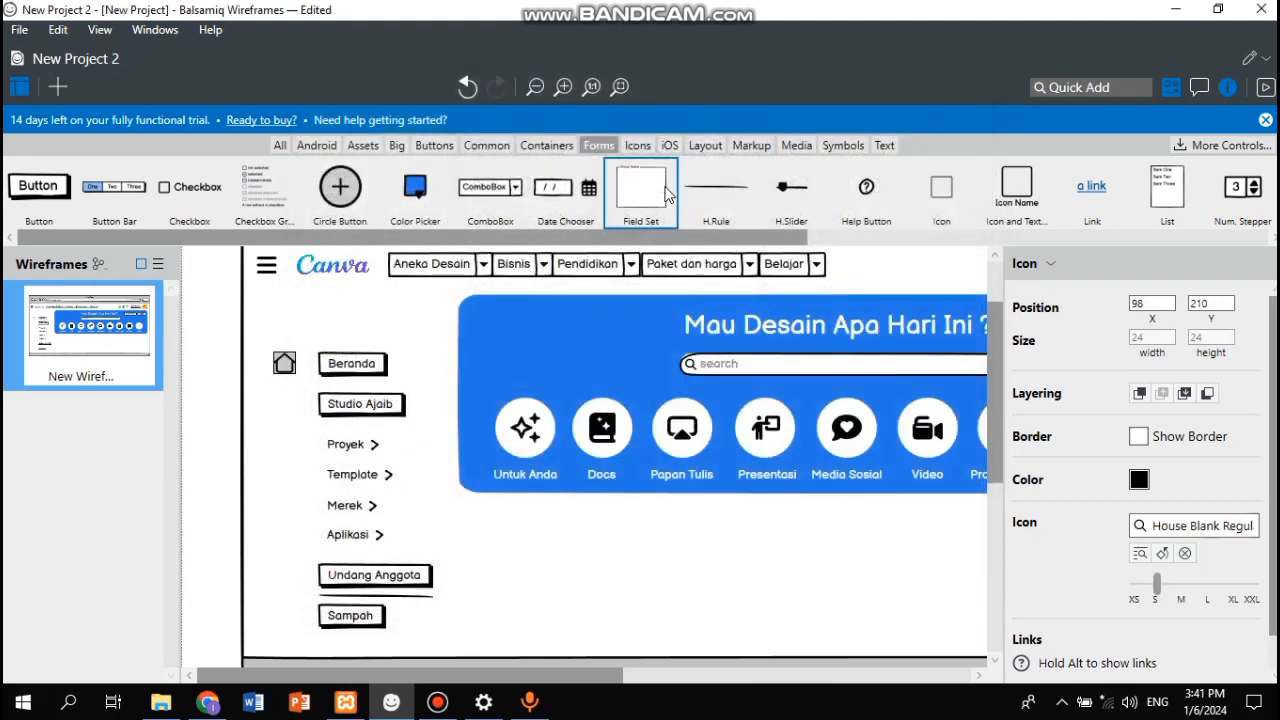
drag(292, 370, 306, 371)
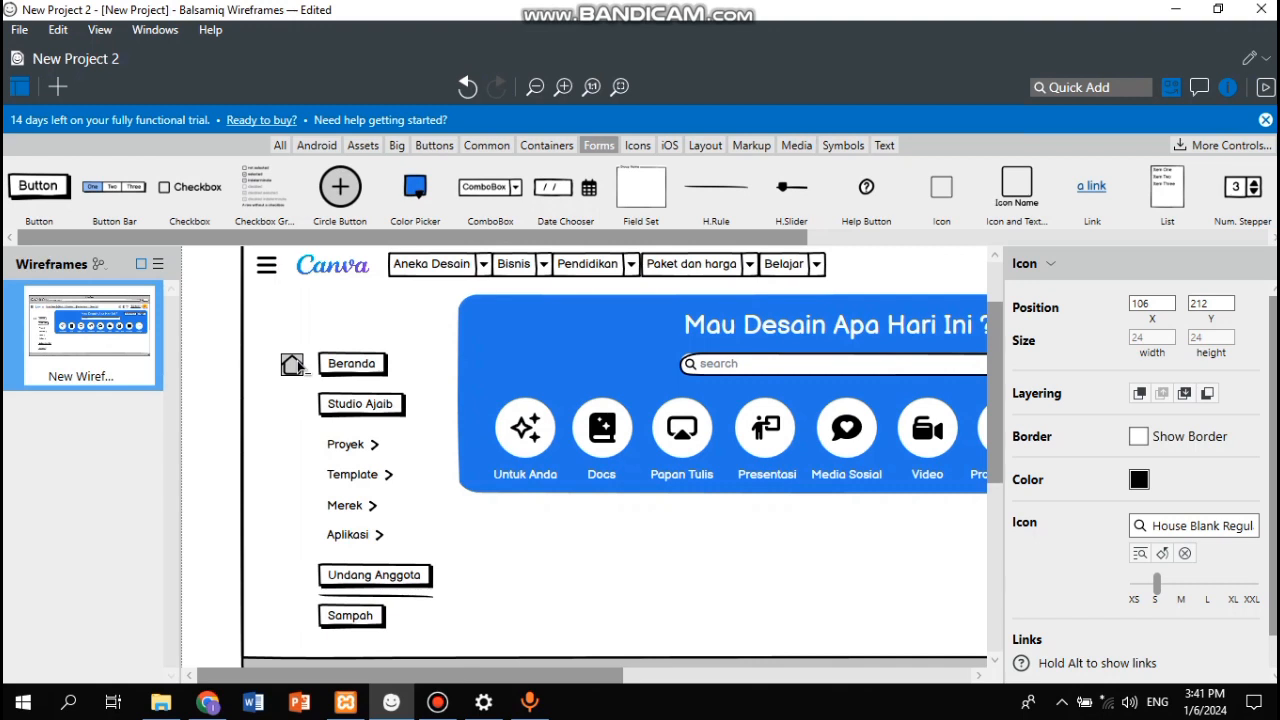
Step: Duplicate the home icon beside the Studio Ajaib button at X 106, Y 255, and check the matching icon on the Canva page in Chrome
drag(311, 383, 297, 413)
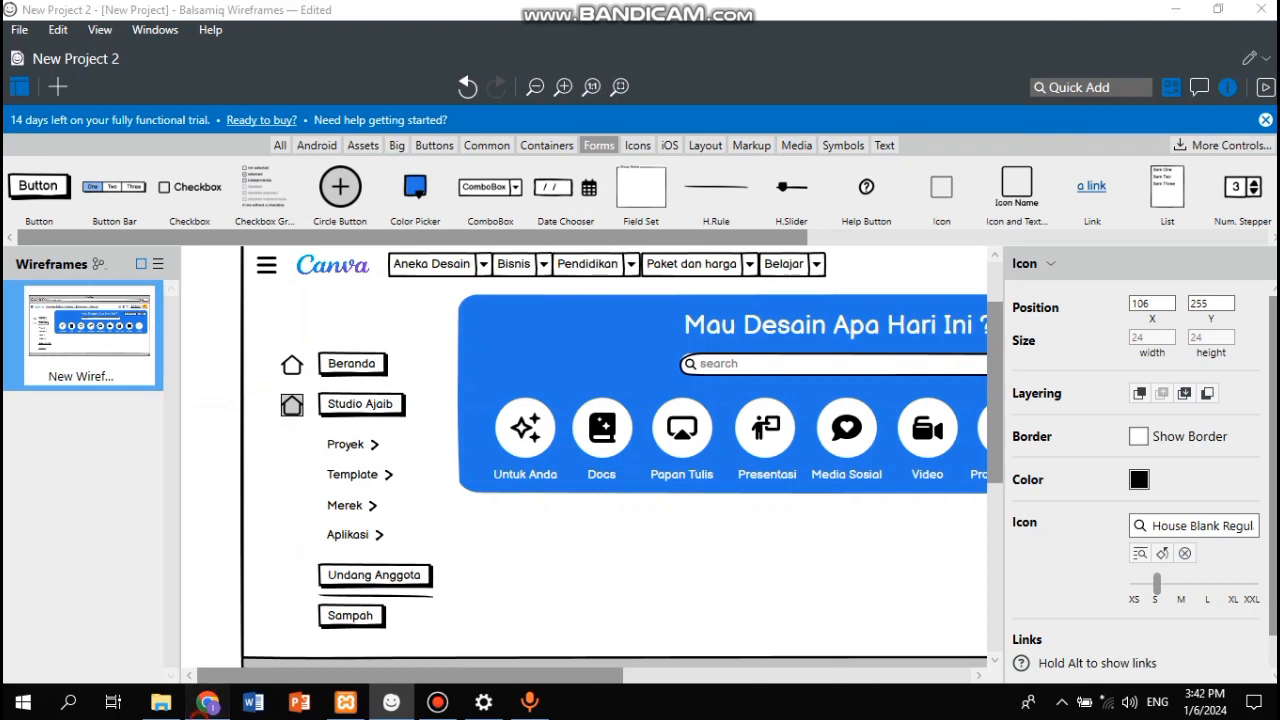
click(206, 704)
key(alt+Tab)
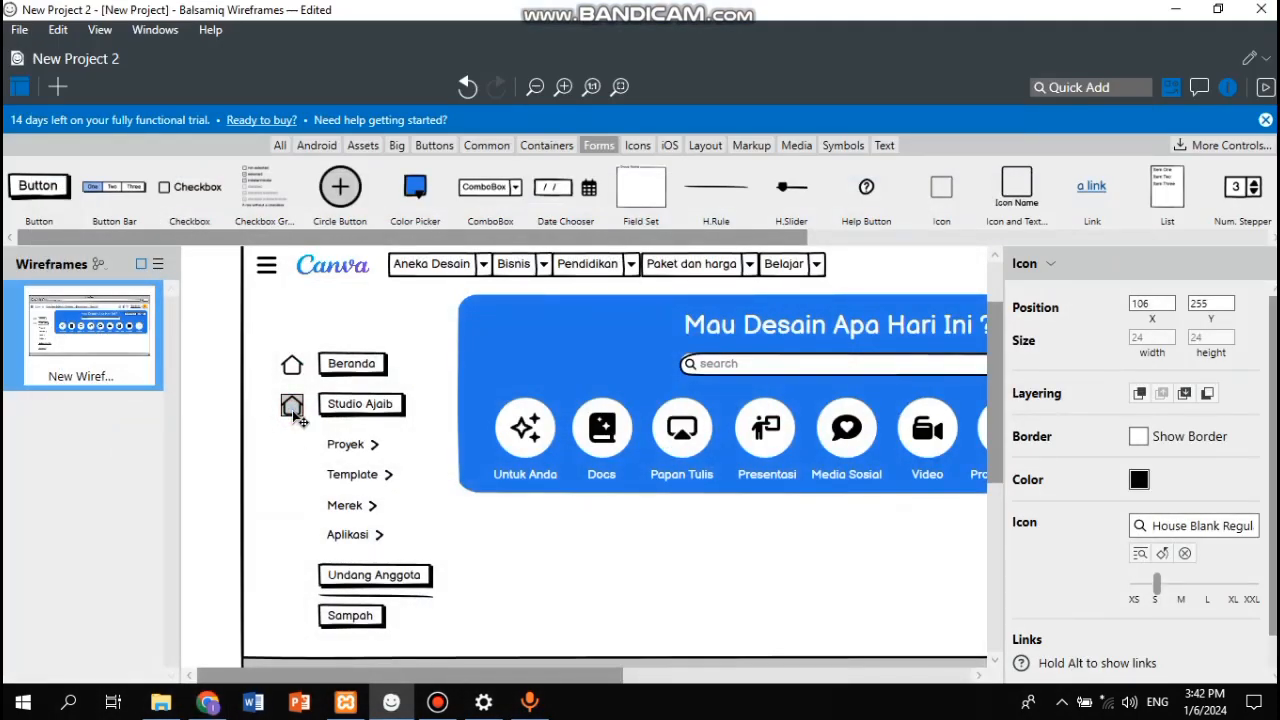
Step: Search the icon library for star and change the icon beside Studio Ajaib to Sparkles Regular
double_click(292, 408)
click(362, 589)
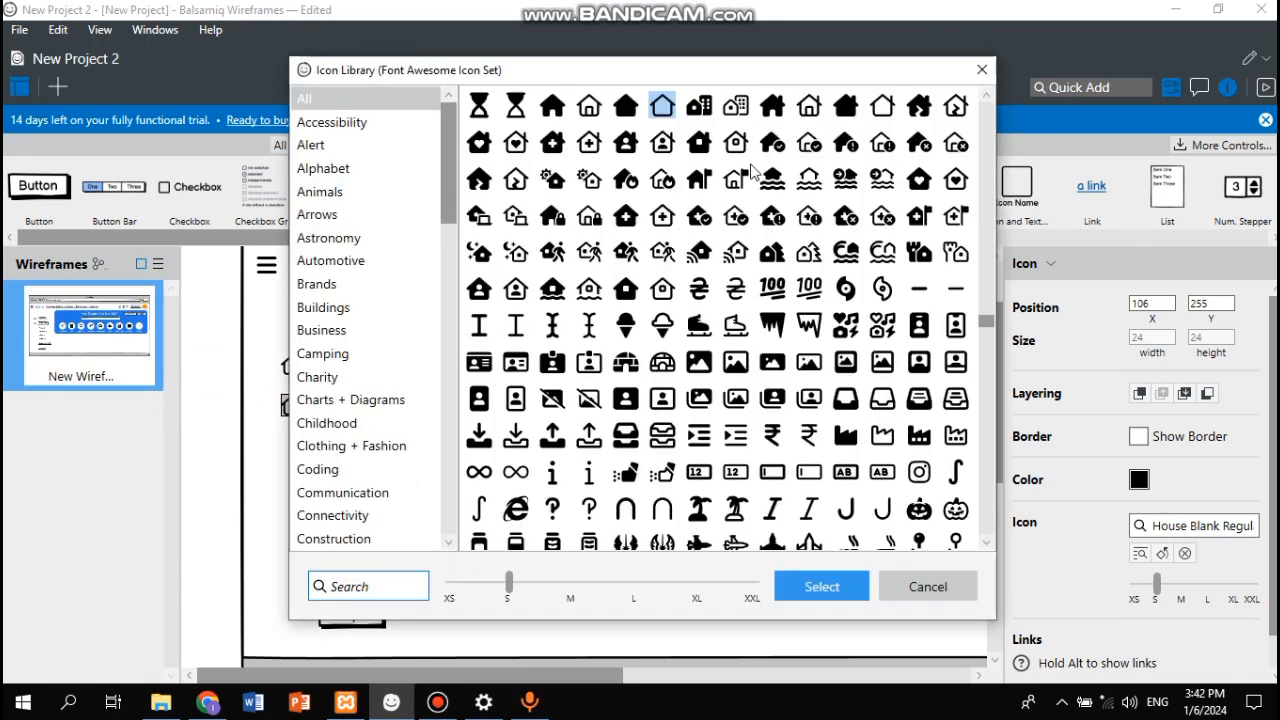
text(star)
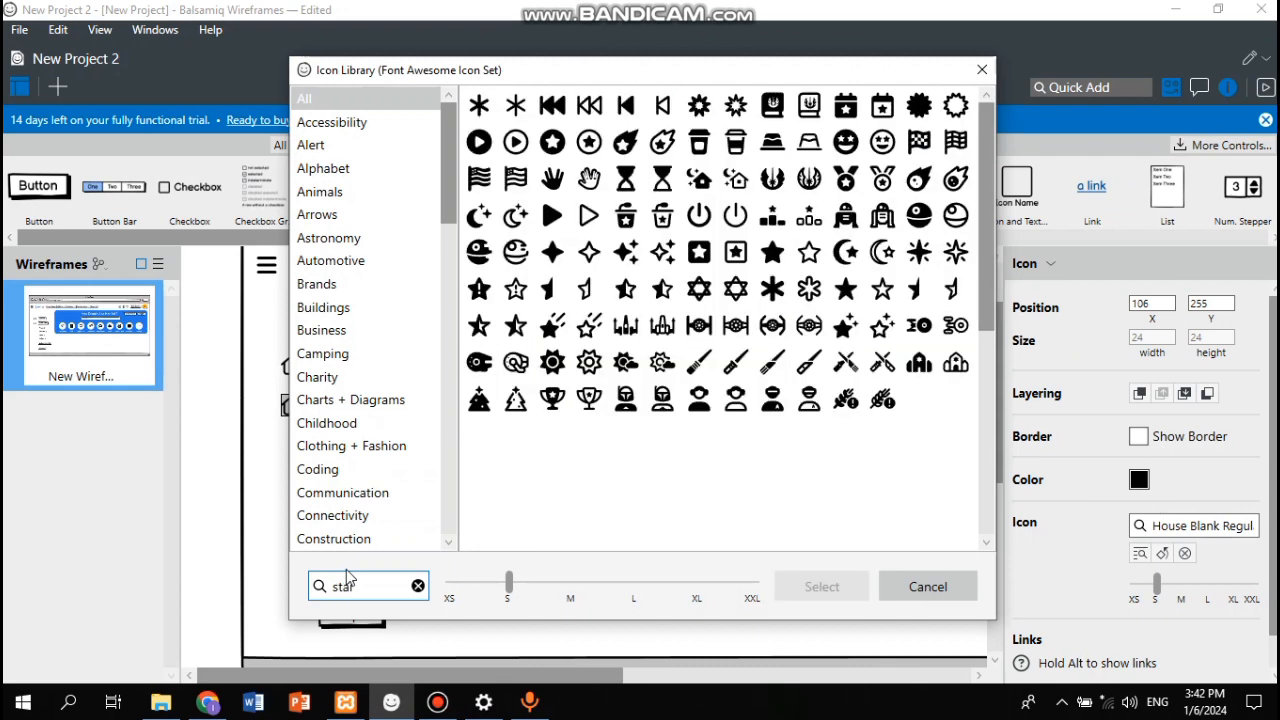
click(664, 258)
double_click(664, 258)
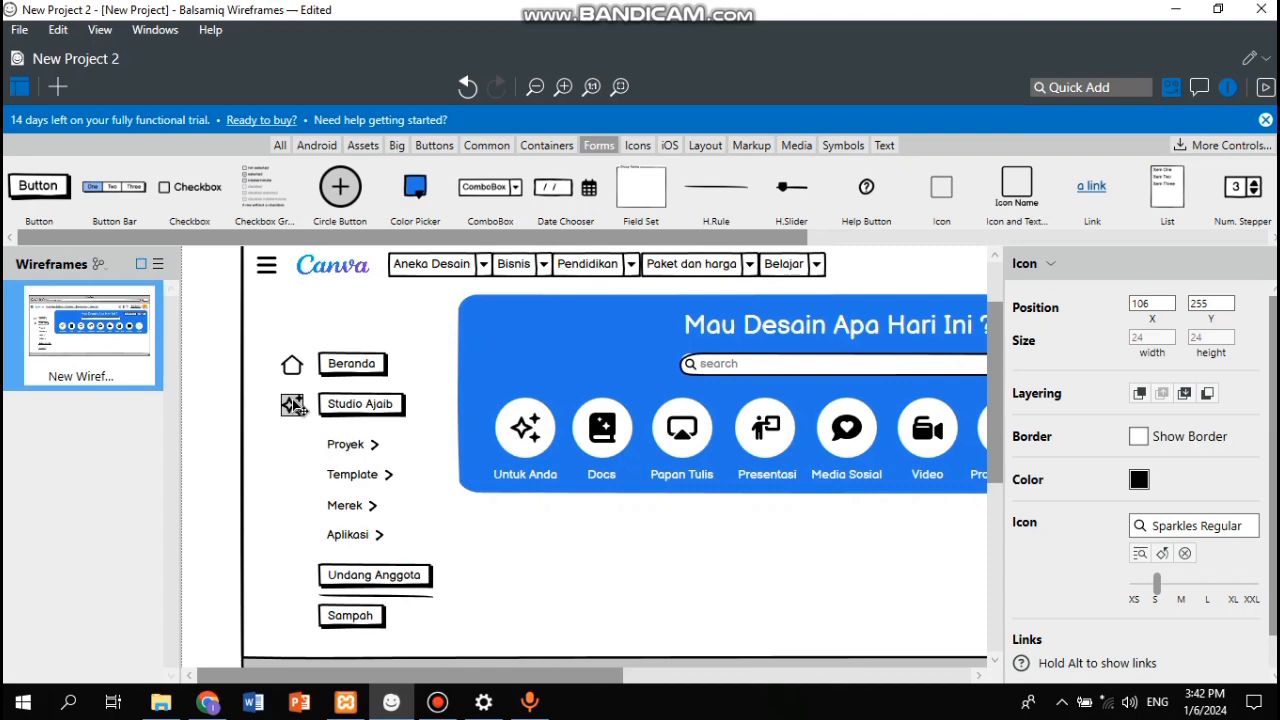
double_click(295, 405)
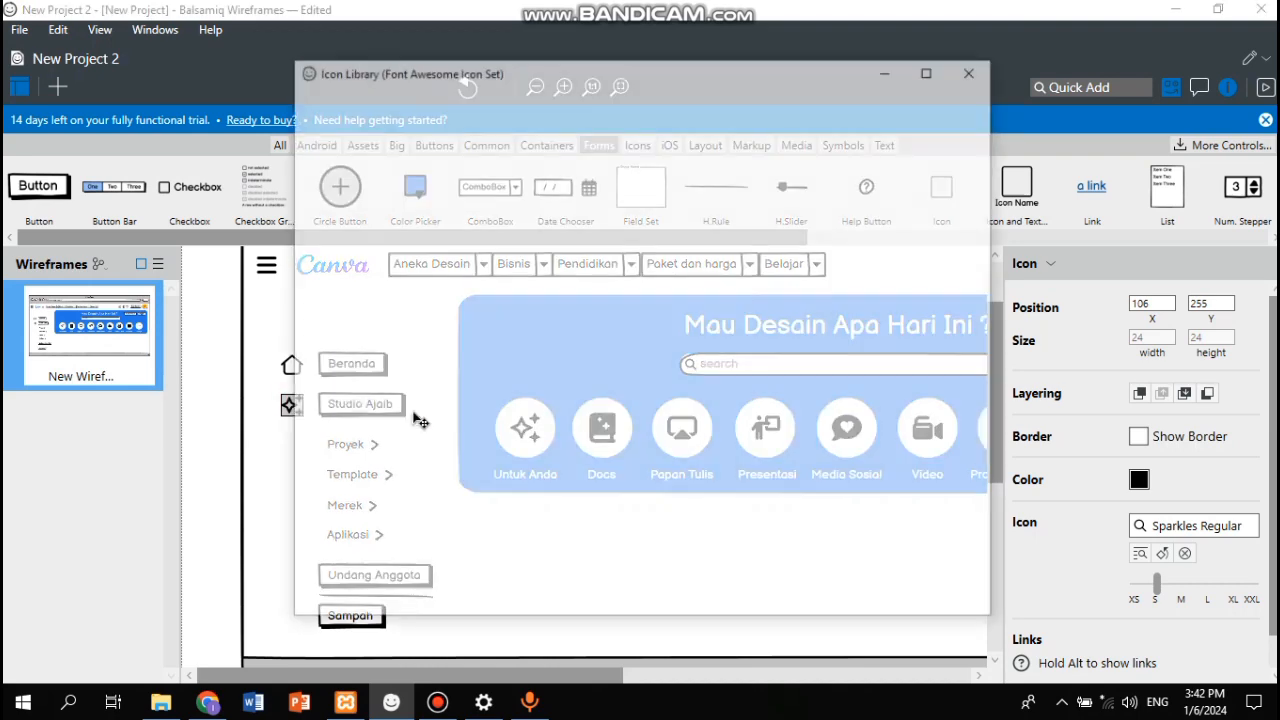
click(983, 70)
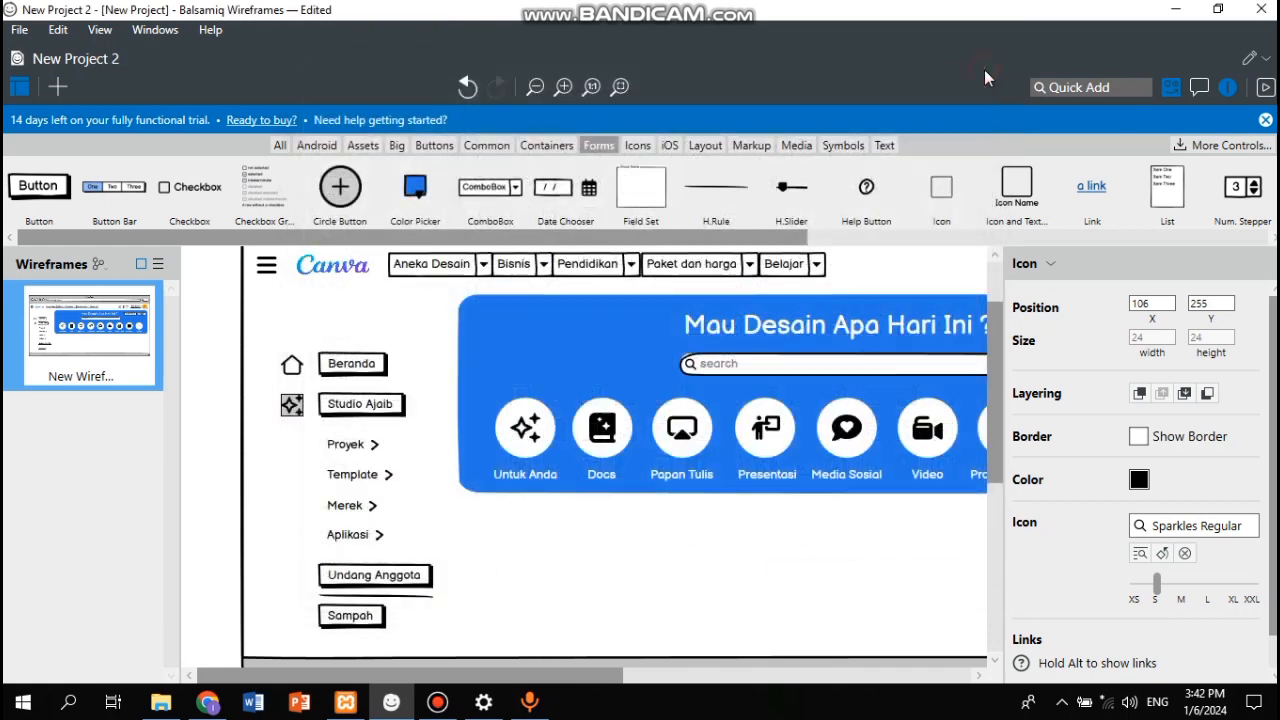
Step: Replace the icon beside Studio Ajaib with Star Christmas Regular, found by searching the icon library for star
double_click(292, 407)
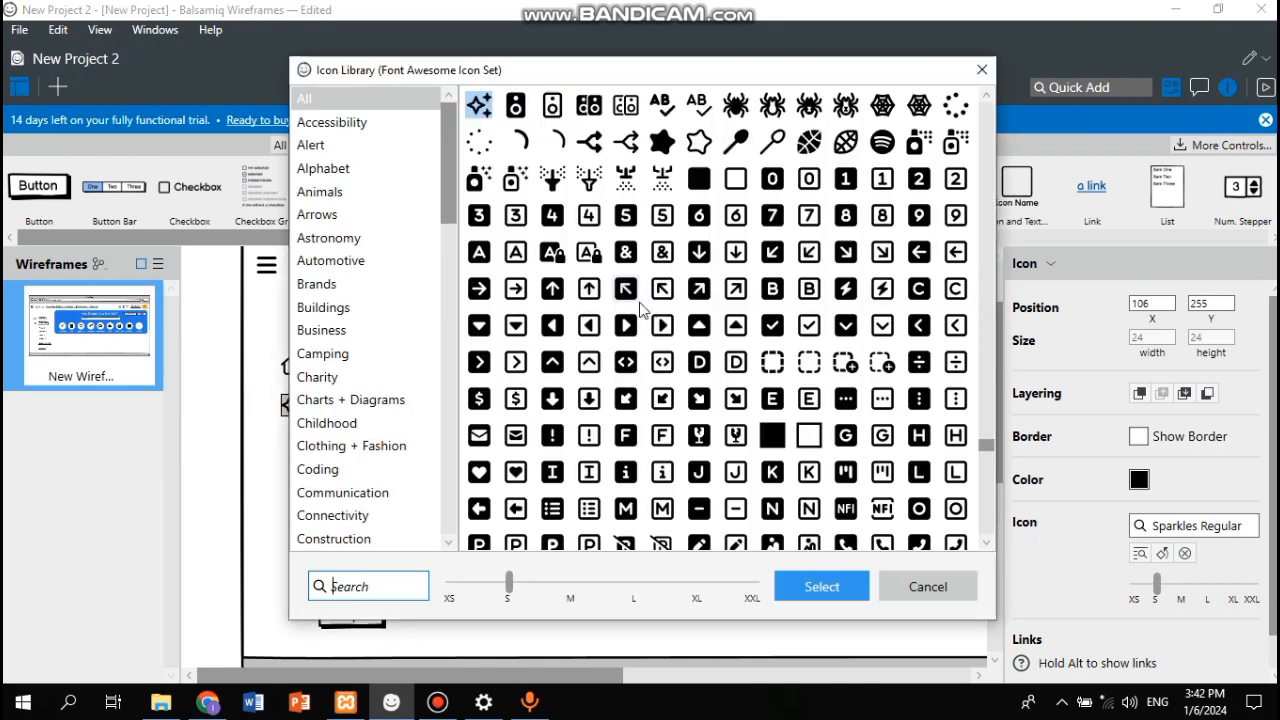
click(371, 587)
text(star)
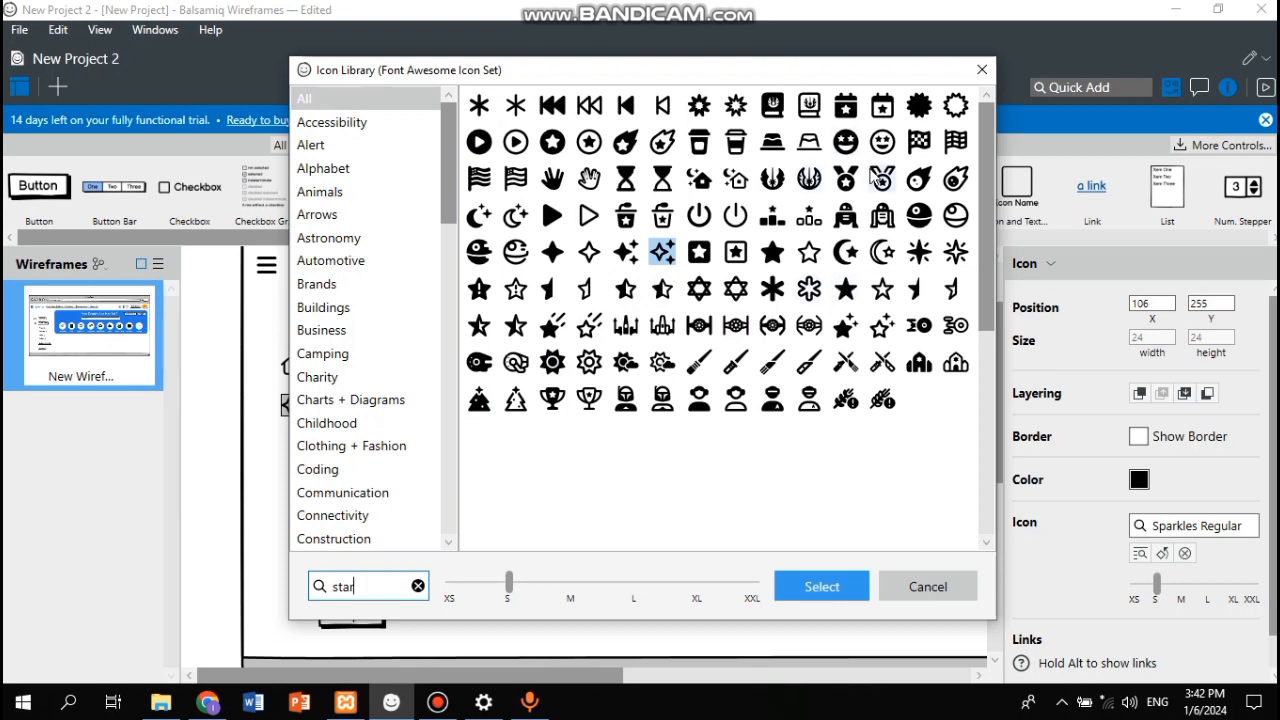
click(955, 252)
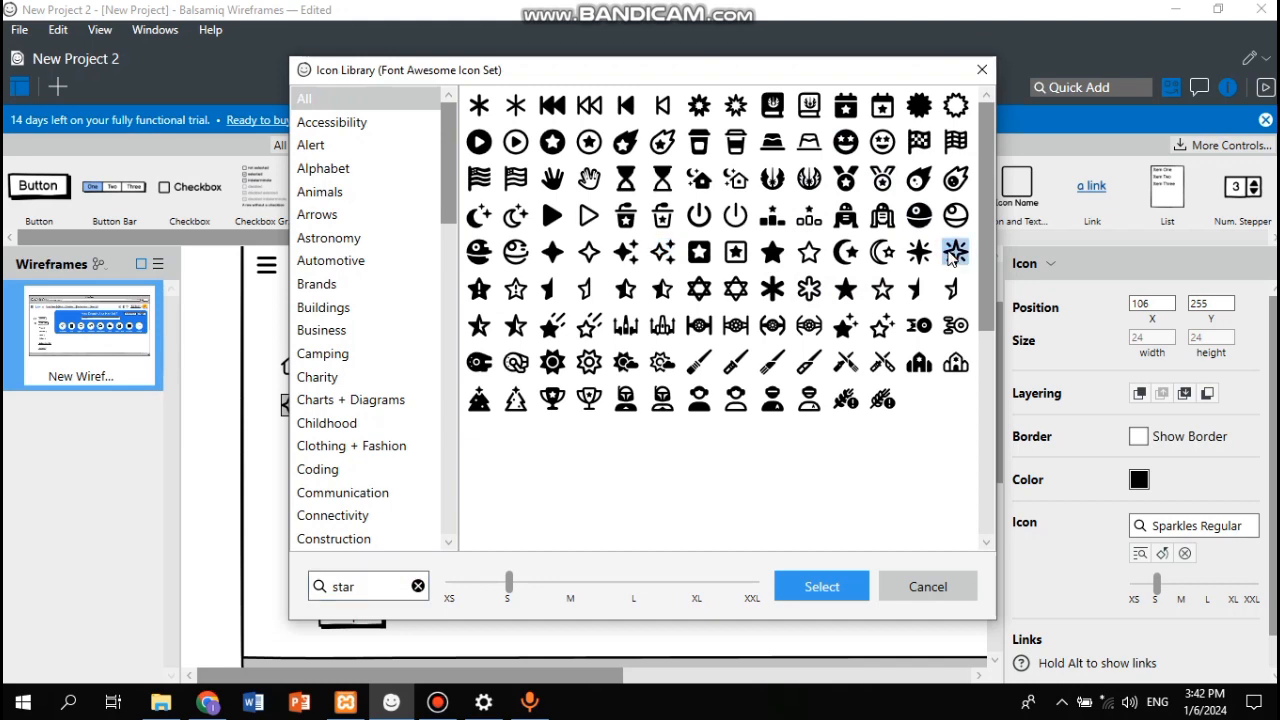
double_click(955, 254)
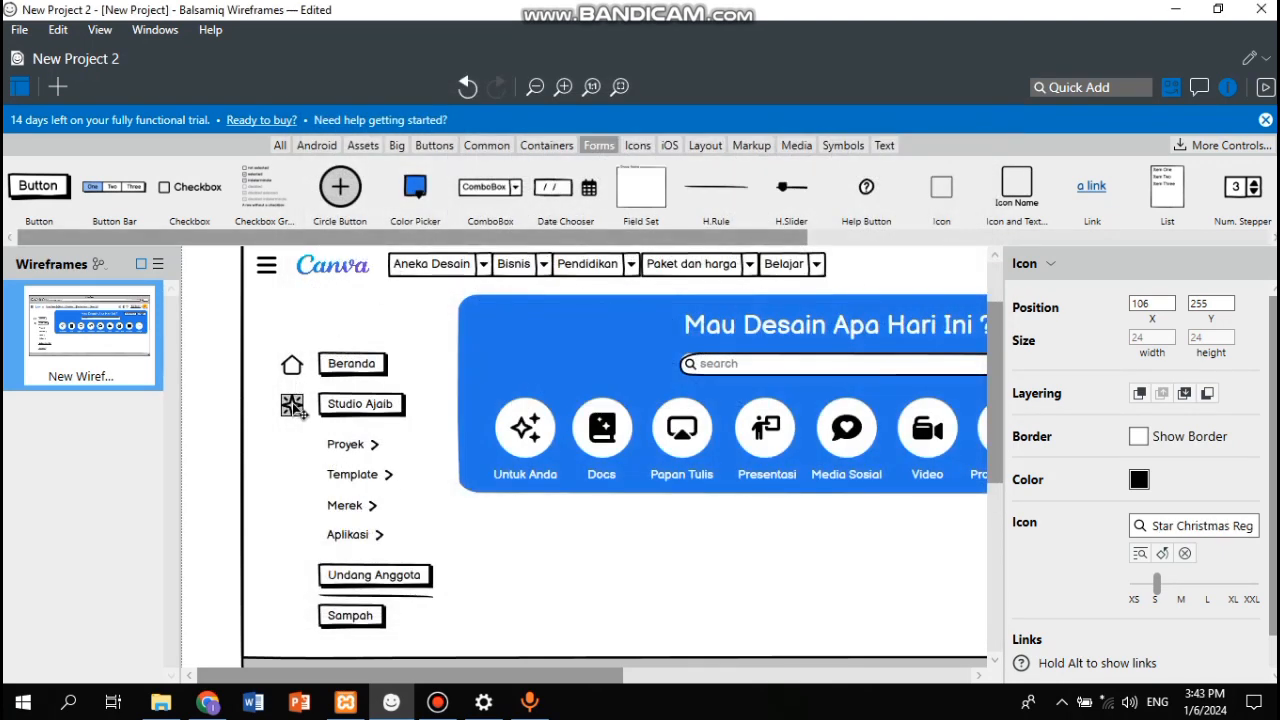
Step: Duplicate the star icon beside the Proyek entry at X 106, Y 298, and change the copy to Folder Open Regular, searching for file
drag(296, 410, 303, 455)
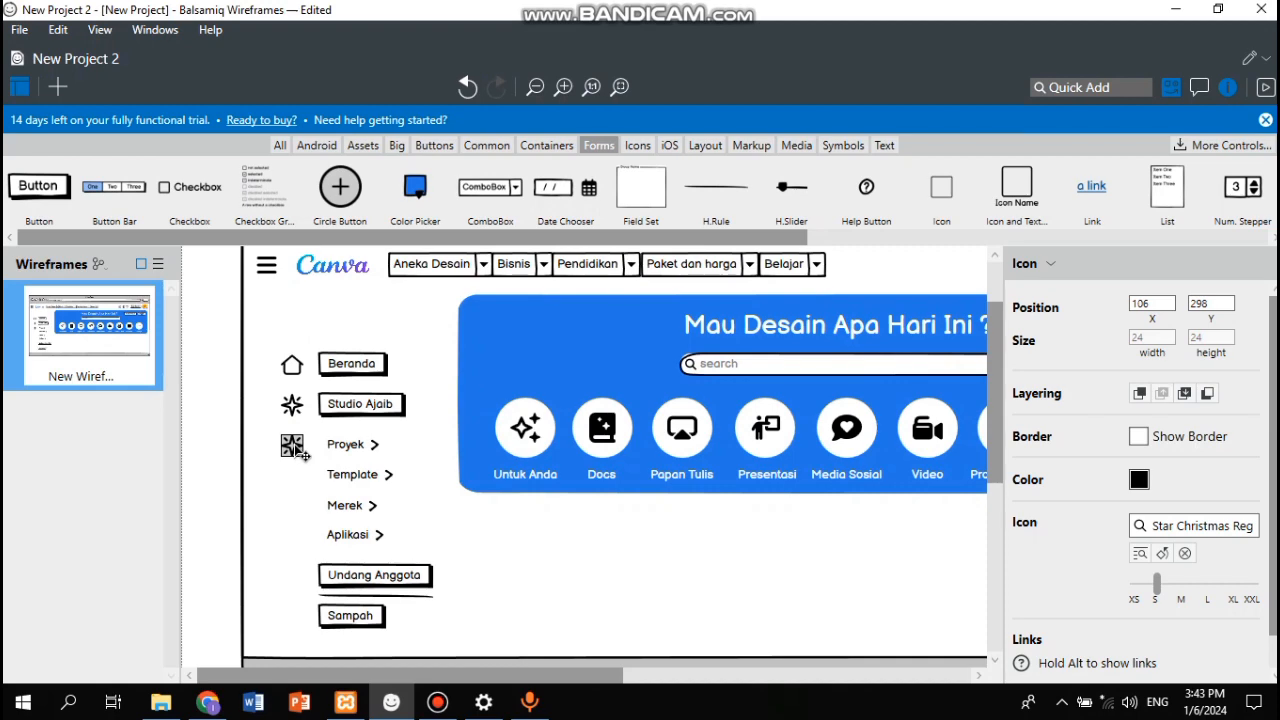
double_click(301, 450)
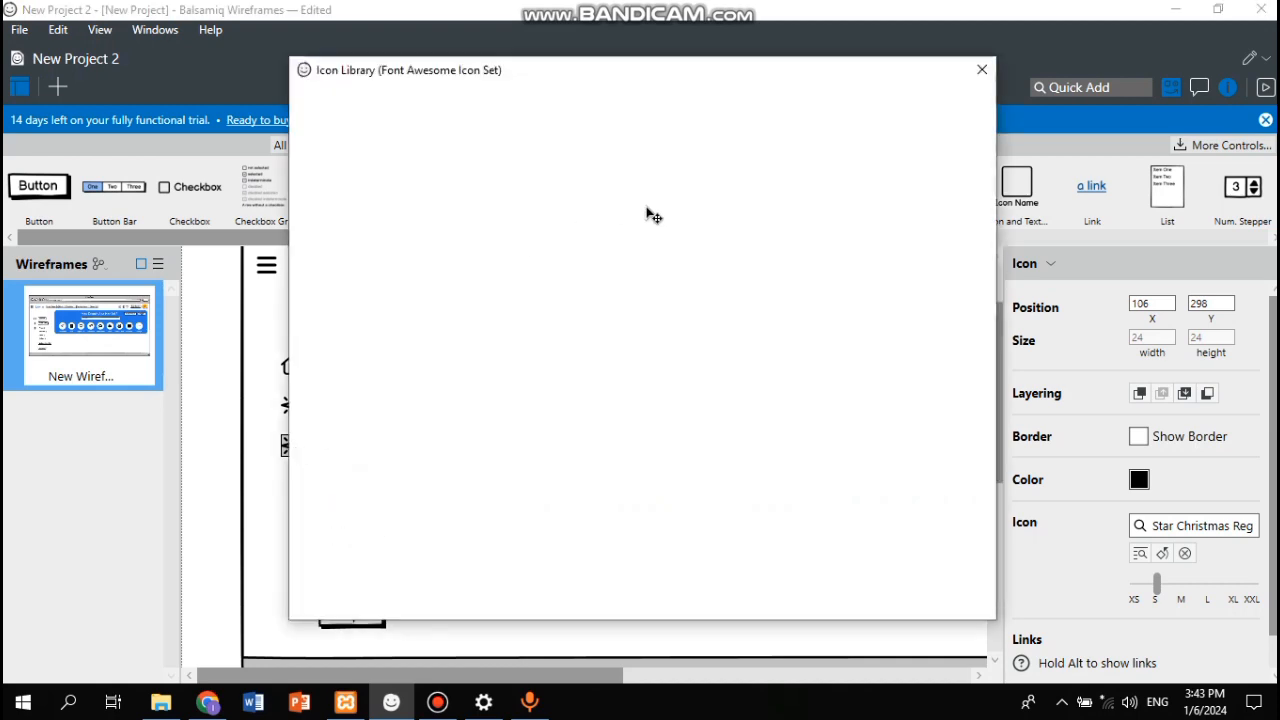
click(389, 588)
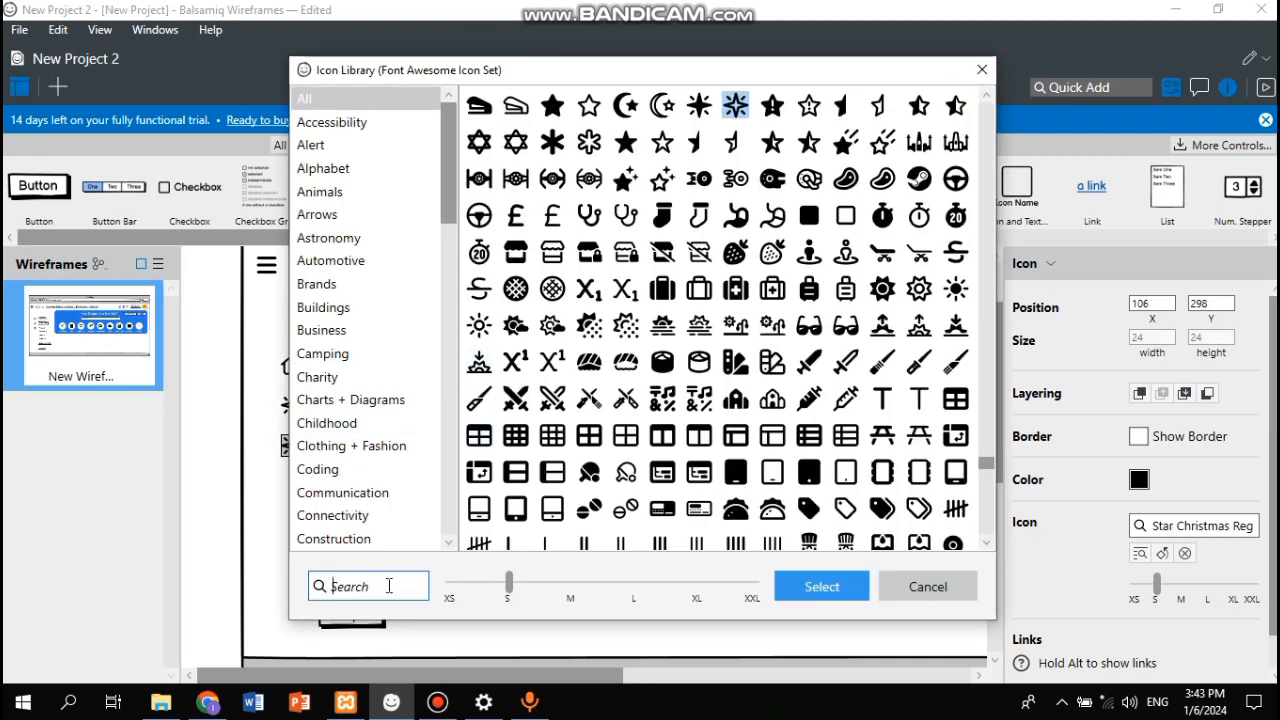
text(file)
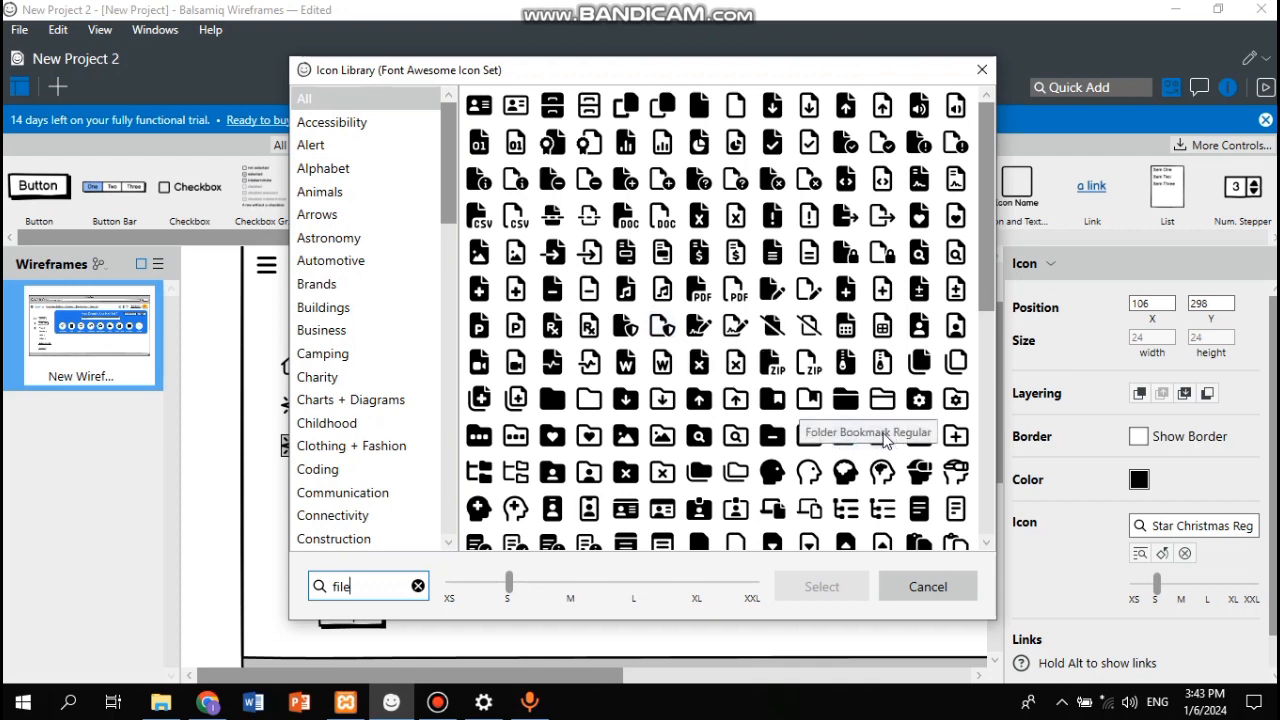
click(884, 440)
double_click(884, 440)
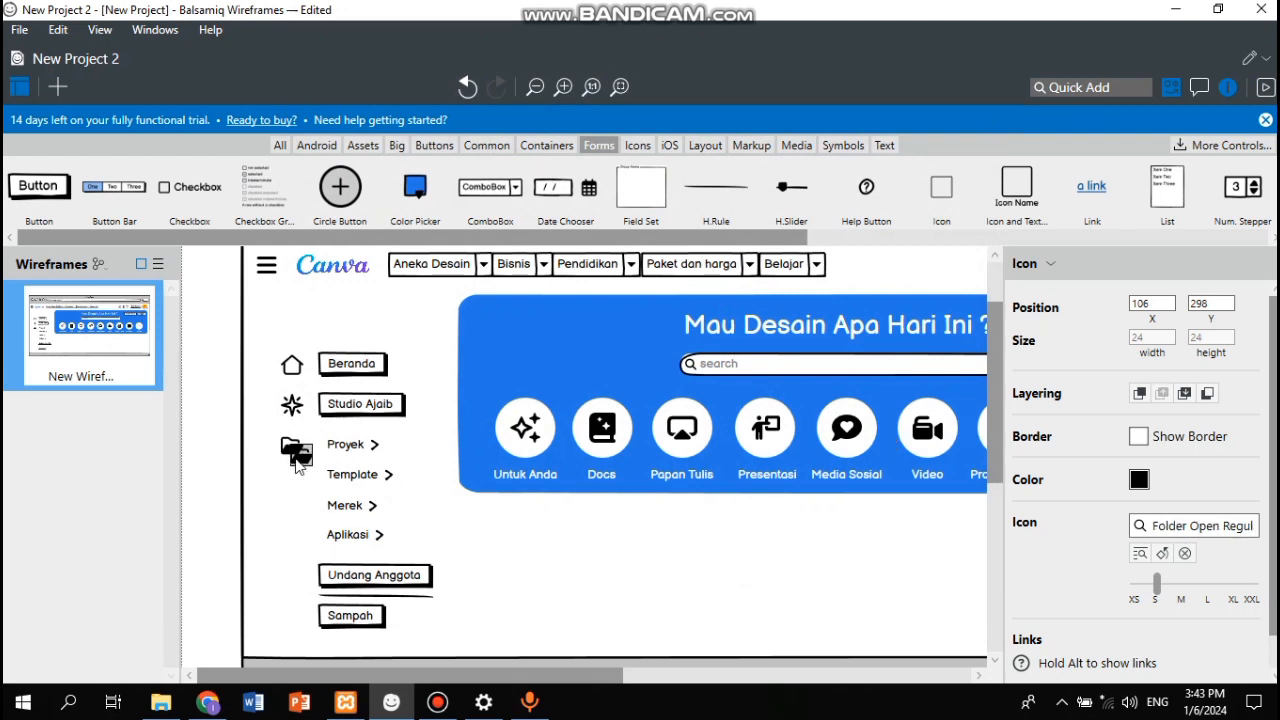
Step: Duplicate the folder icon beside the Template entry at X 106, Y 330, and change the copy to Chart Tree Map Regular from the icon library
drag(295, 452, 300, 483)
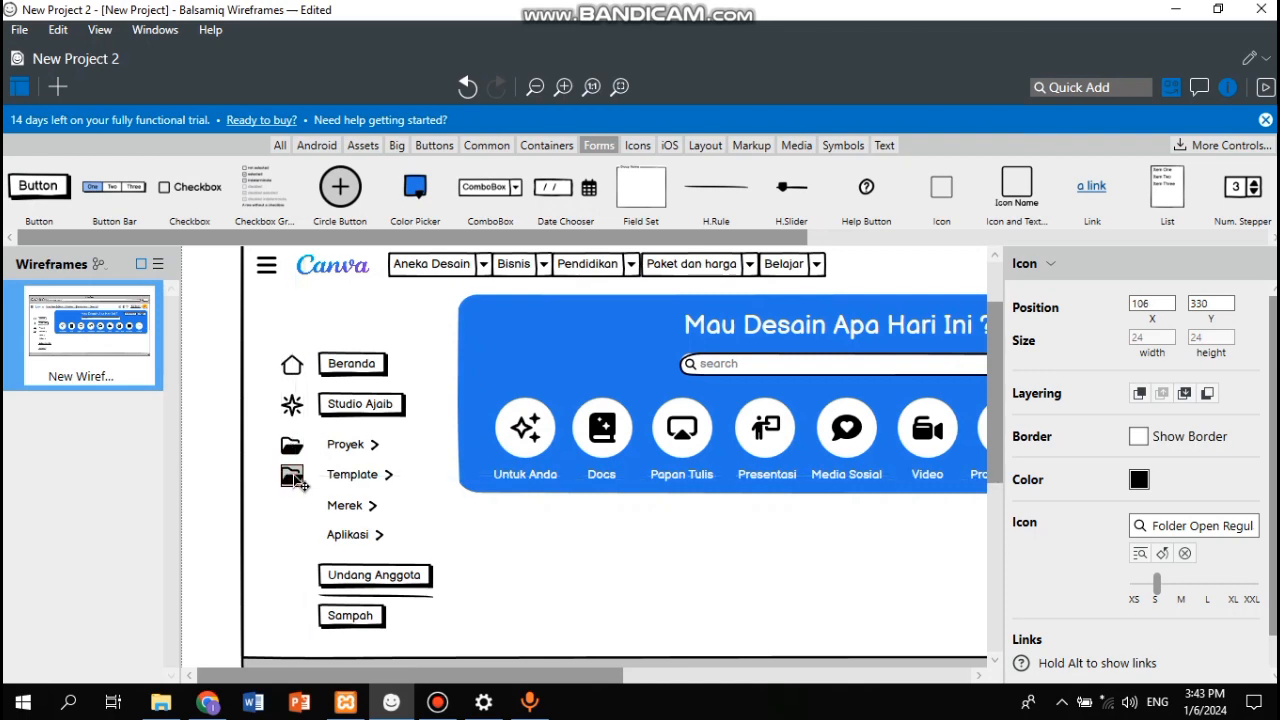
double_click(297, 482)
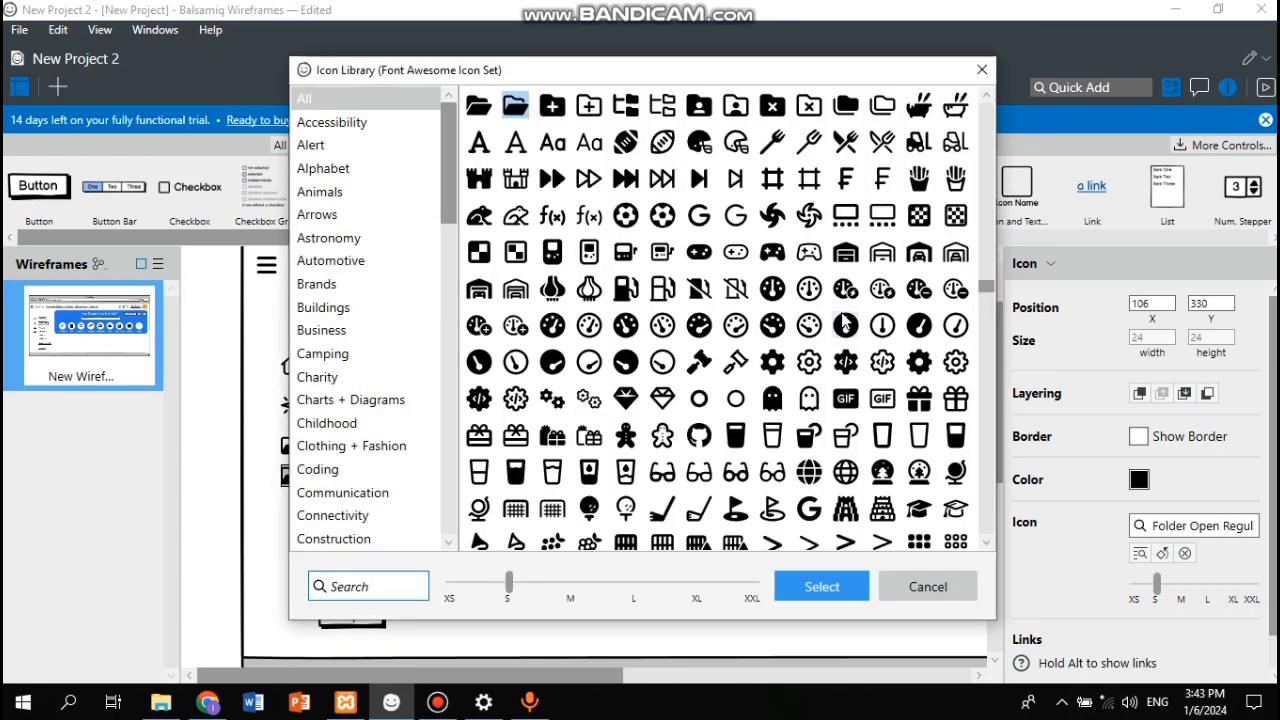
scroll(845, 320, up, 1)
scroll(842, 319, up, 2)
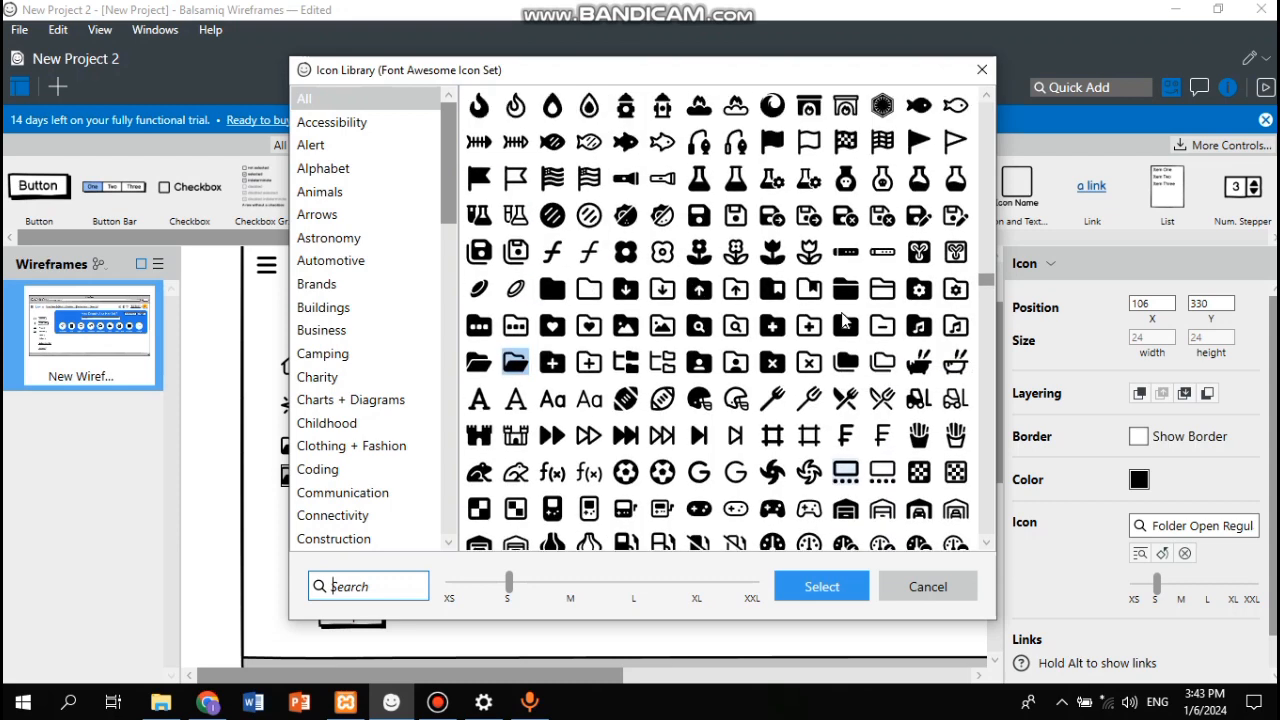
scroll(842, 319, up, 5)
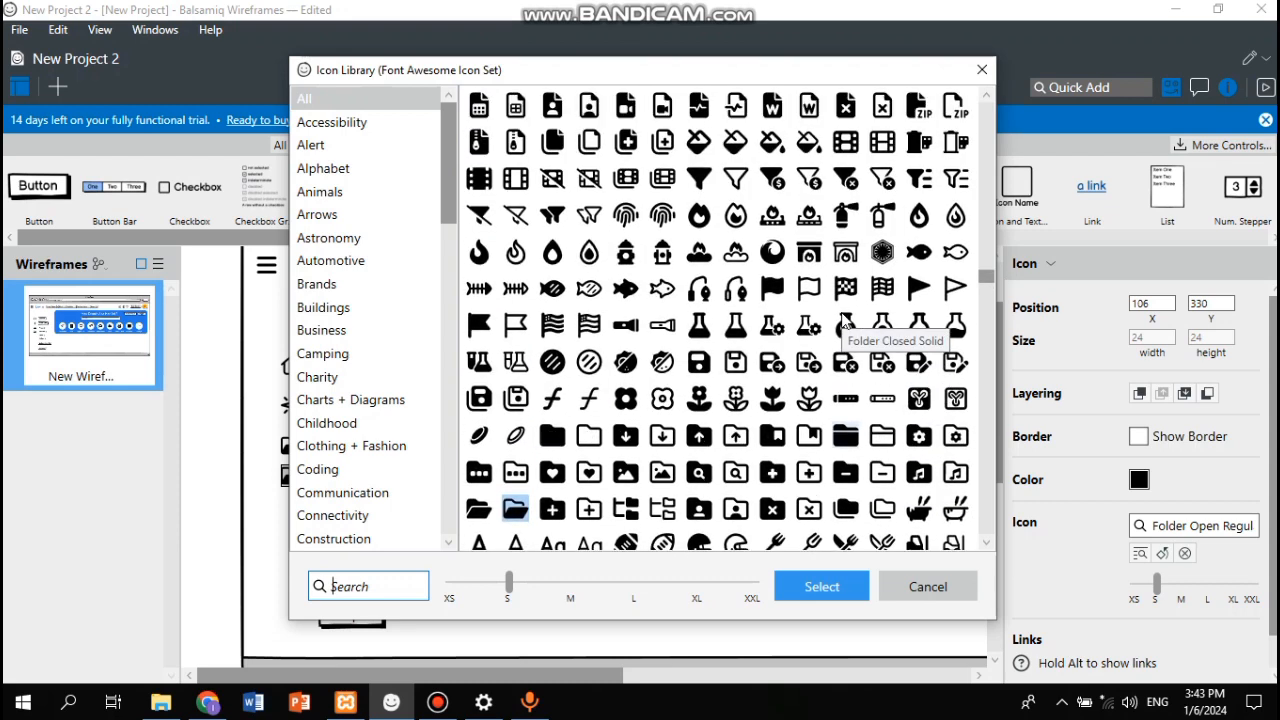
scroll(842, 319, up, 5)
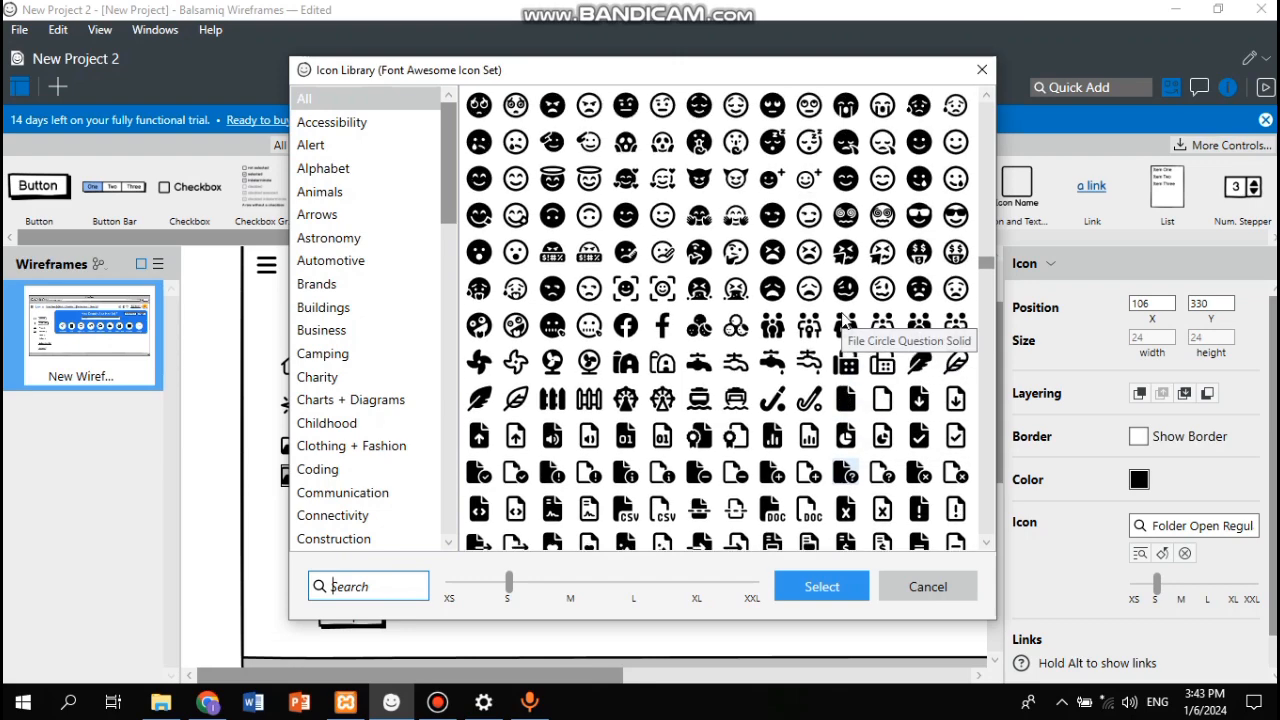
scroll(842, 319, up, 5)
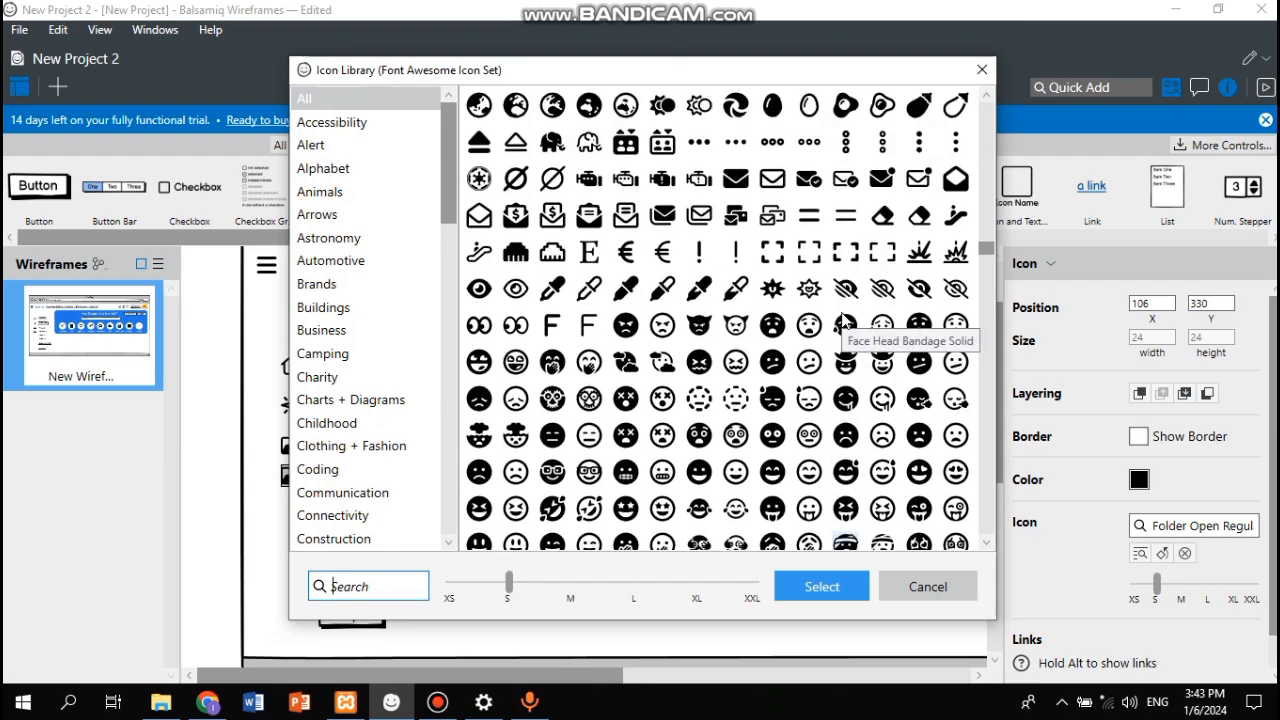
scroll(842, 319, up, 5)
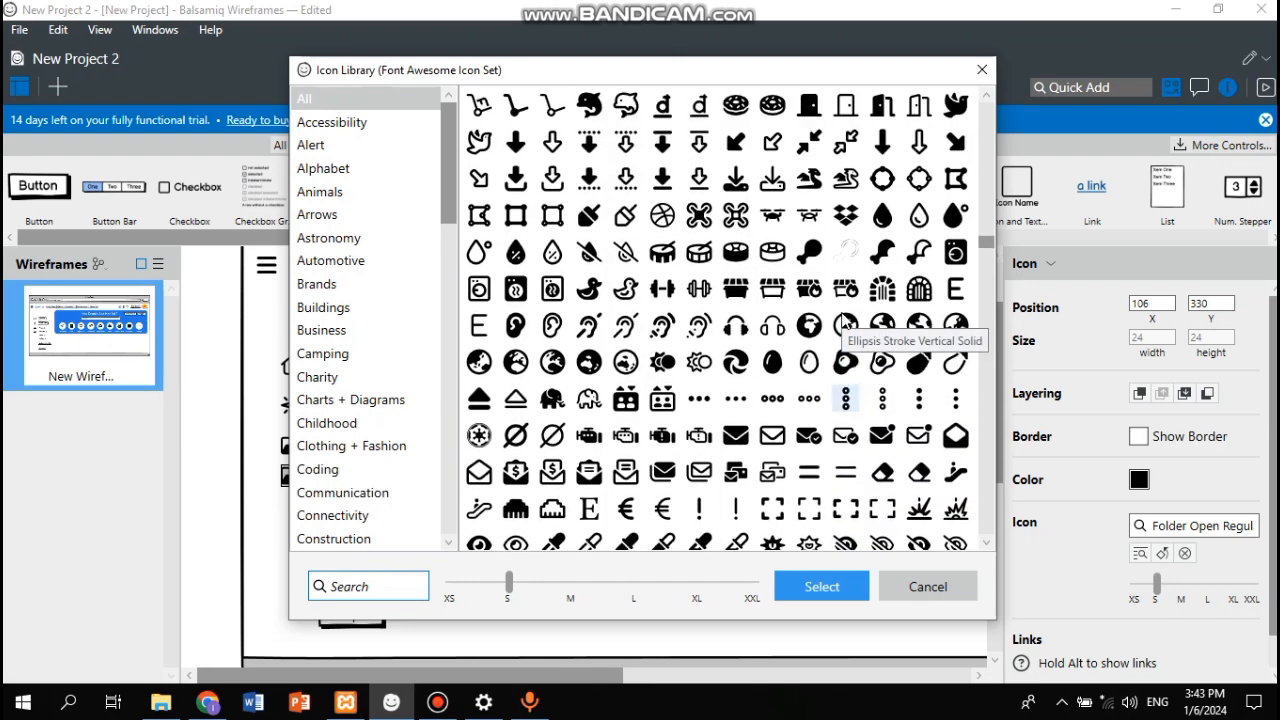
scroll(842, 319, up, 5)
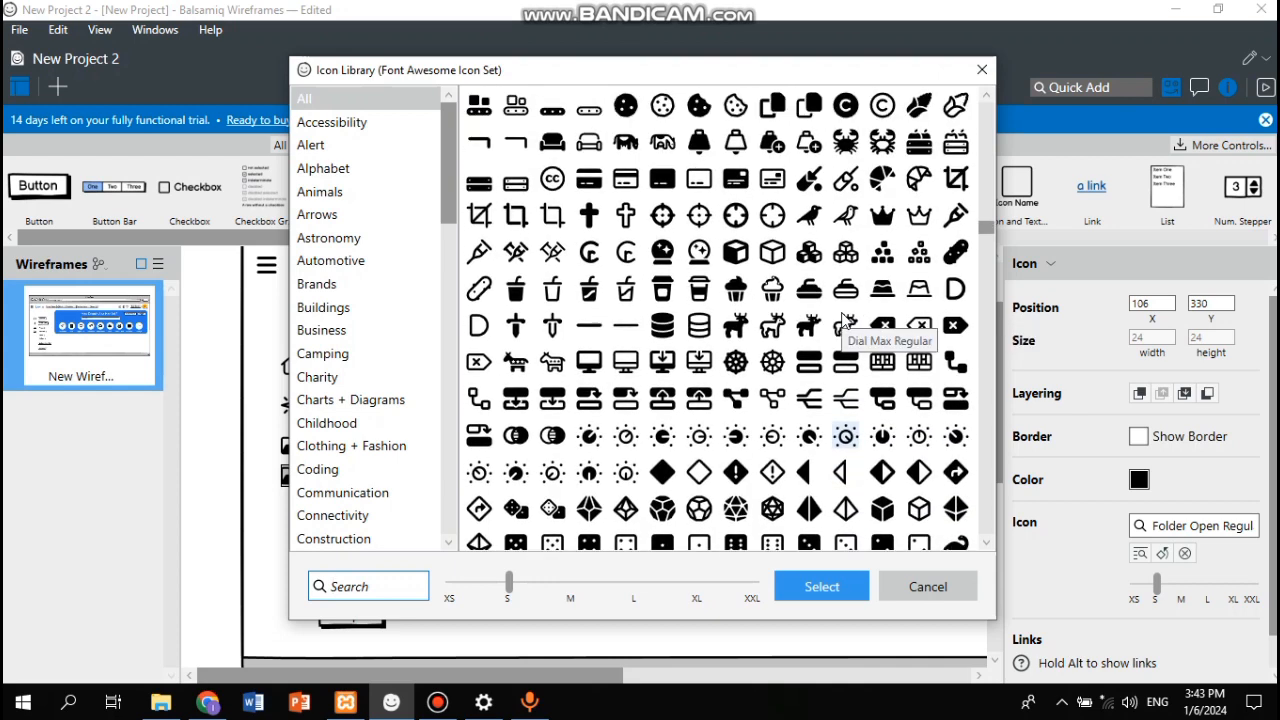
scroll(842, 319, up, 10)
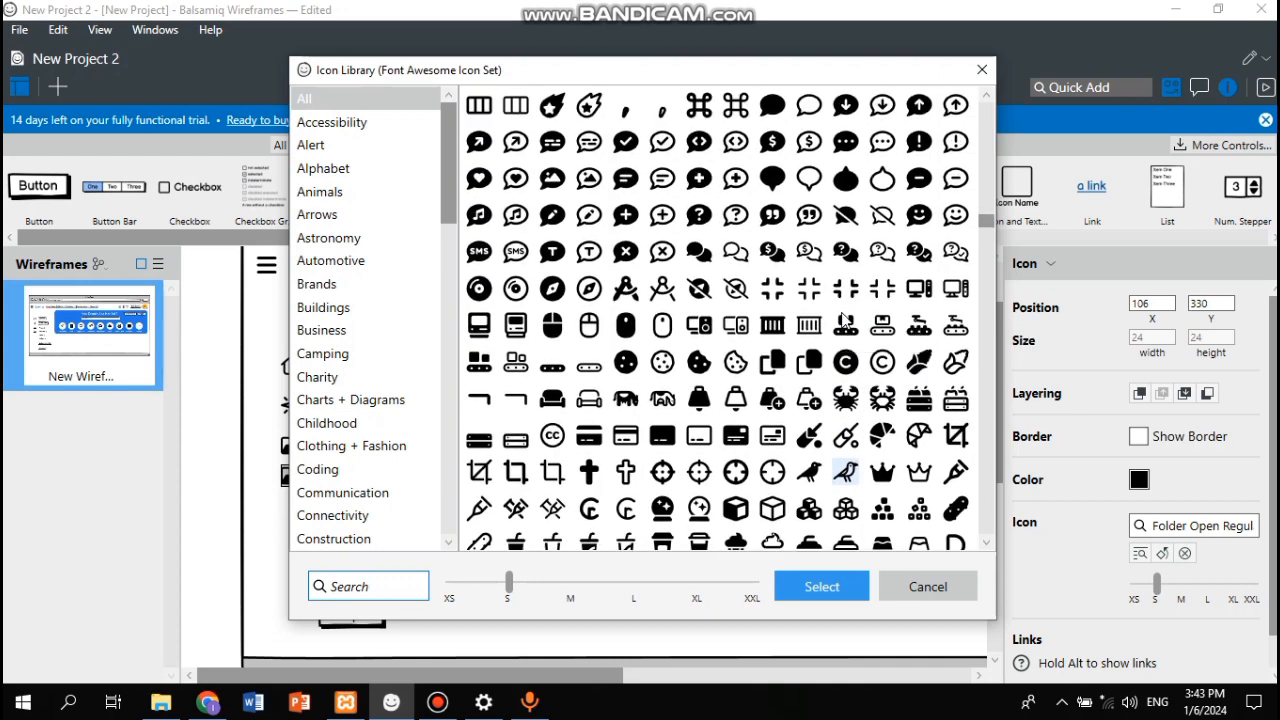
scroll(842, 319, up, 10)
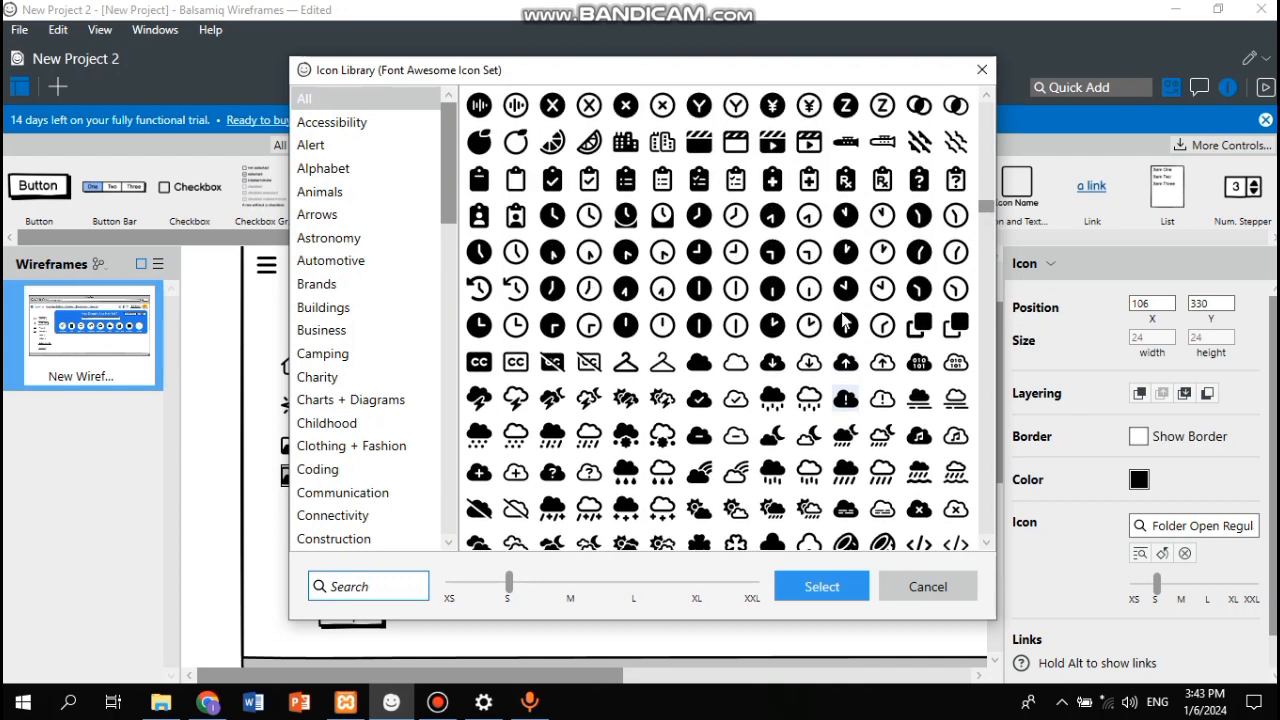
scroll(842, 319, up, 10)
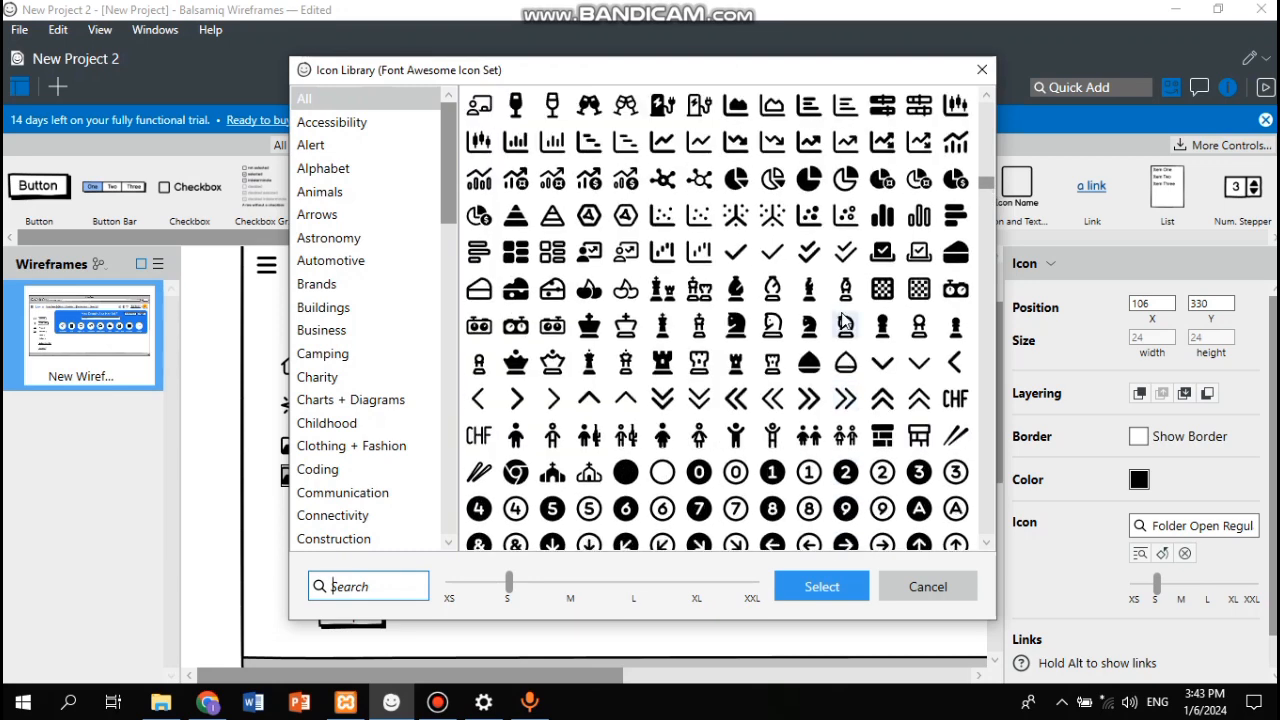
scroll(842, 319, up, 1)
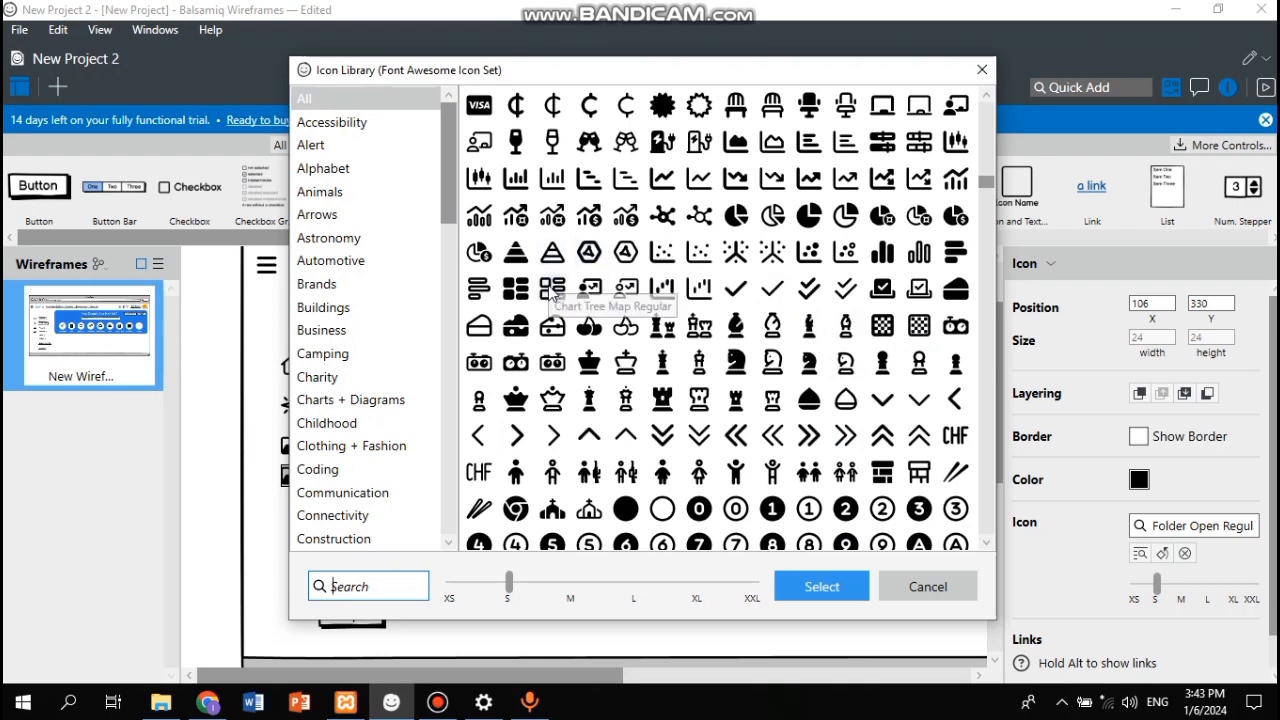
click(551, 289)
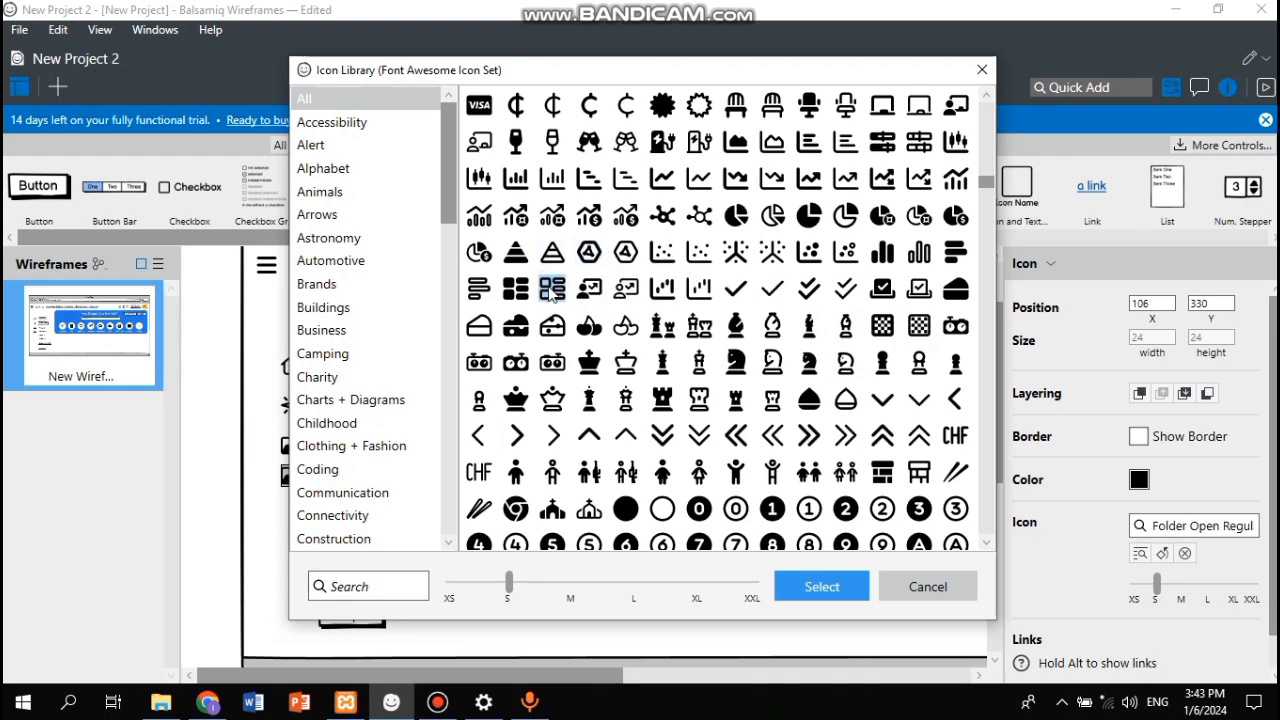
double_click(551, 289)
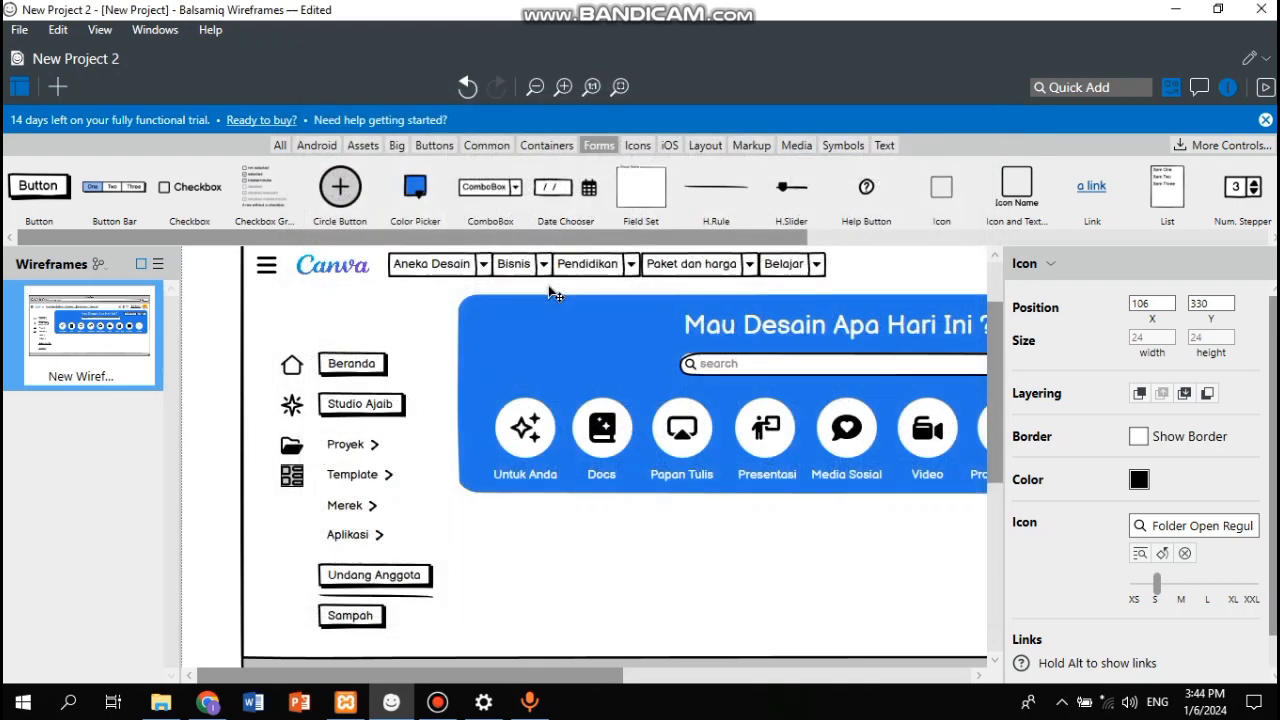
Step: Check the Merek entry on the Canva page and place a new icon beside Merek at X 107, Y 368, opening its icon library
click(207, 703)
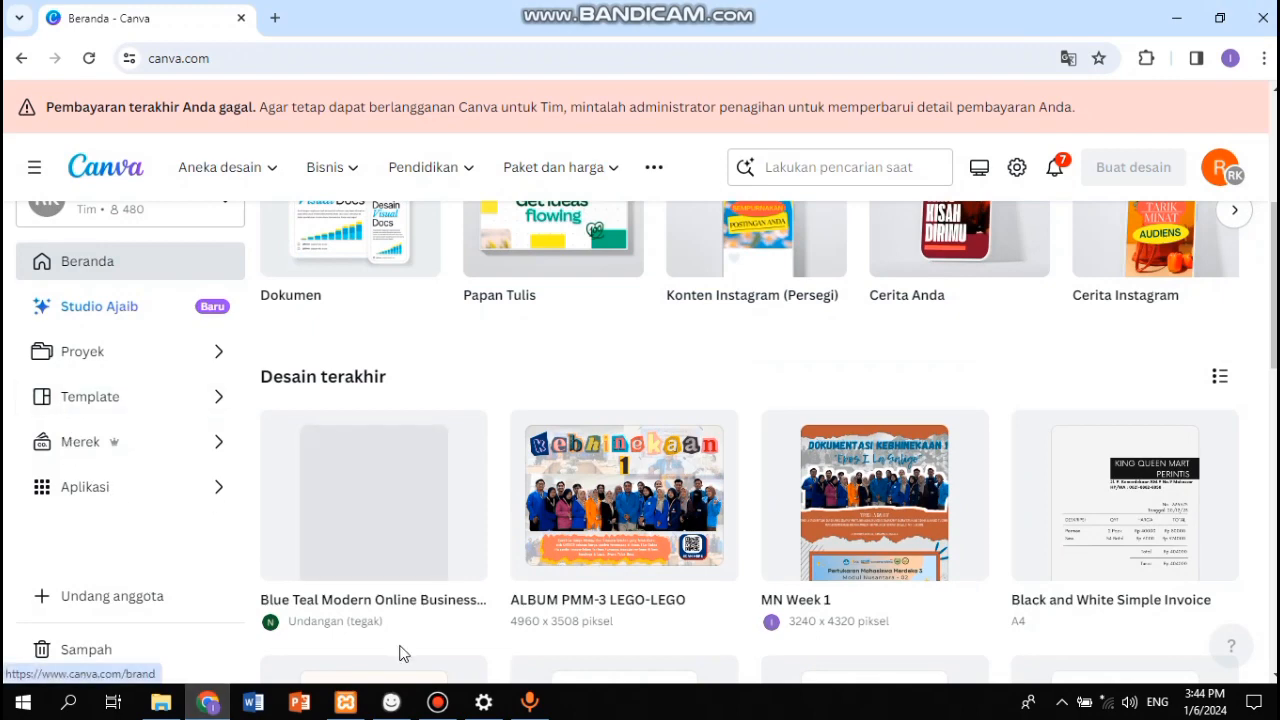
click(393, 703)
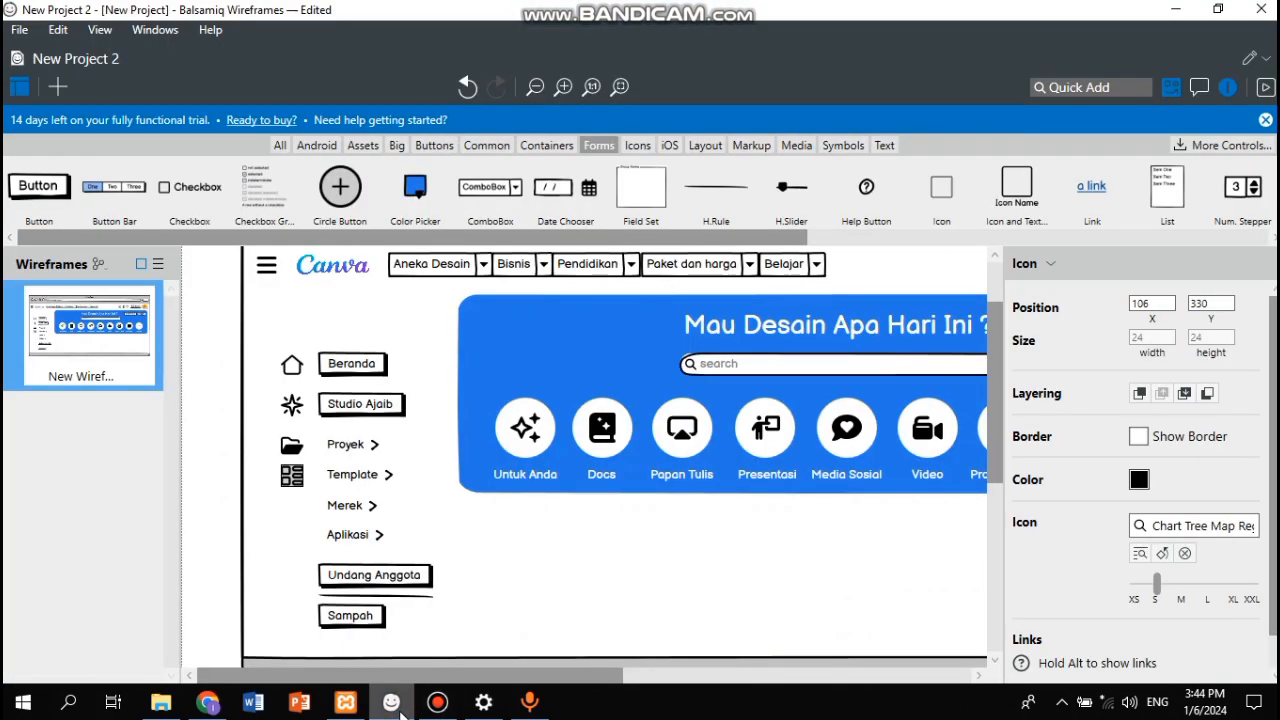
click(306, 514)
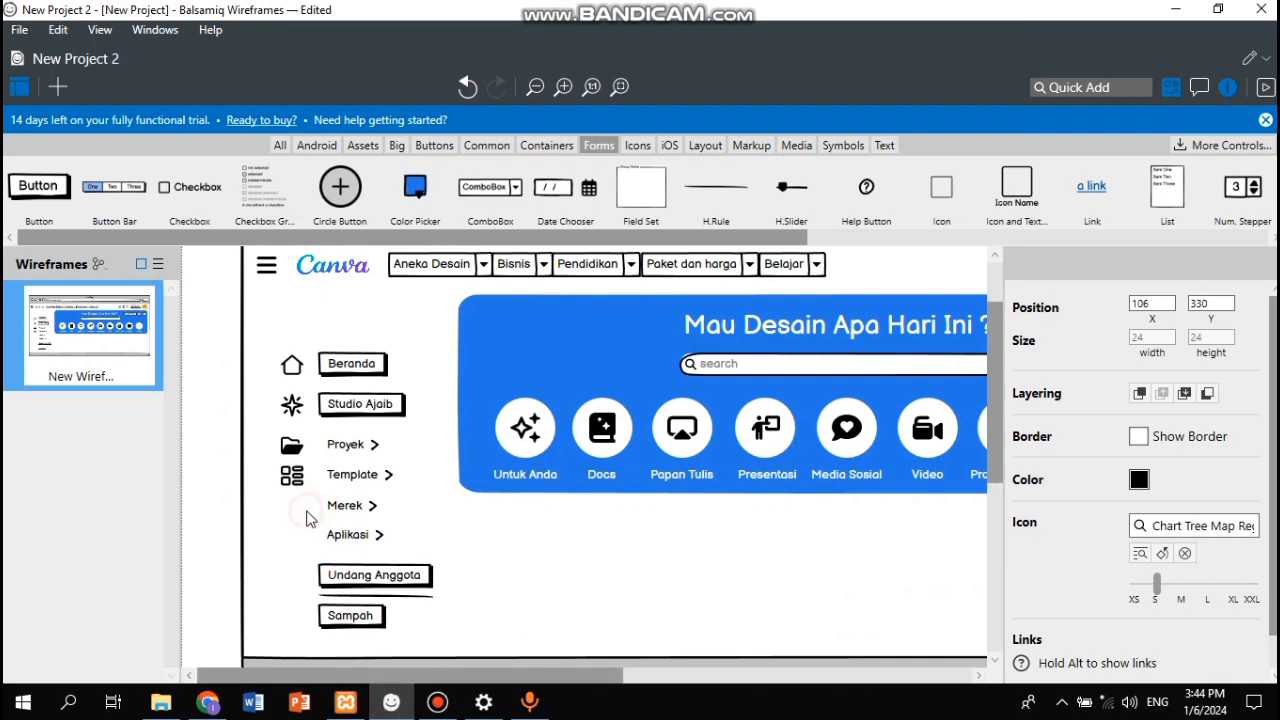
drag(941, 190, 296, 527)
double_click(296, 527)
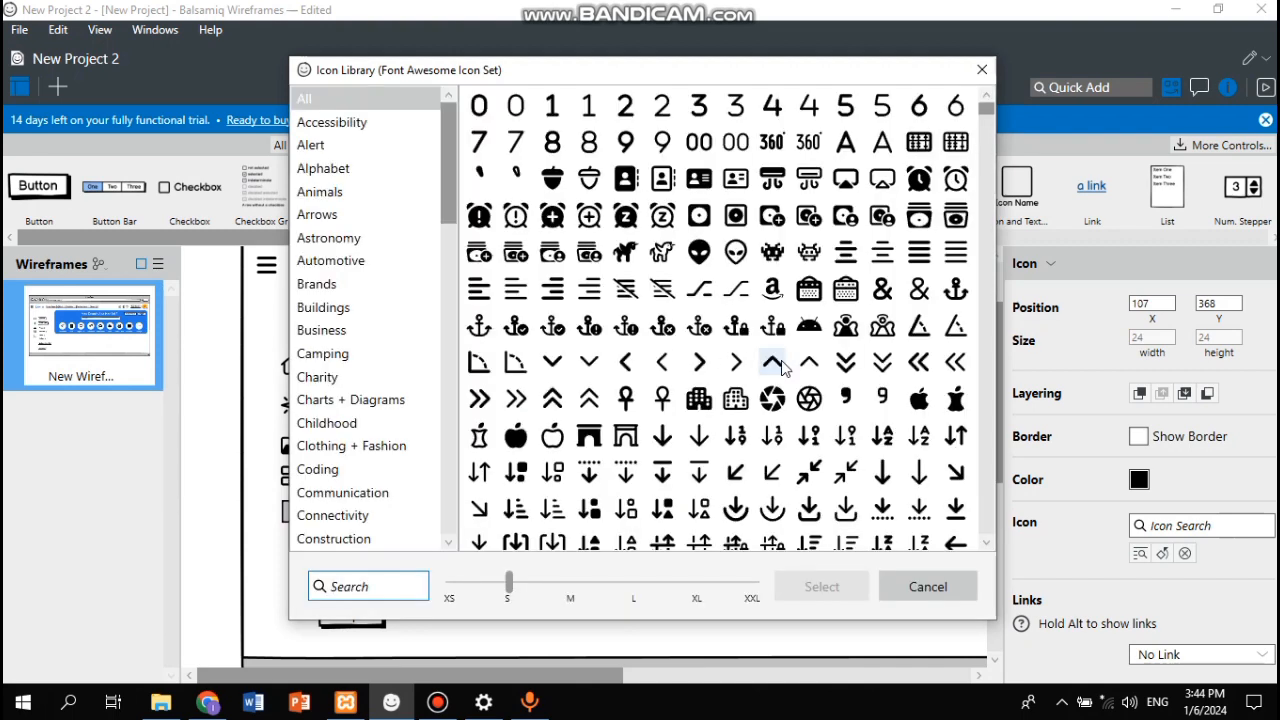
Step: Browse the full icon library and assign the Stripe Credit Card icon to the placeholder beside Merek
scroll(783, 368, down, 8)
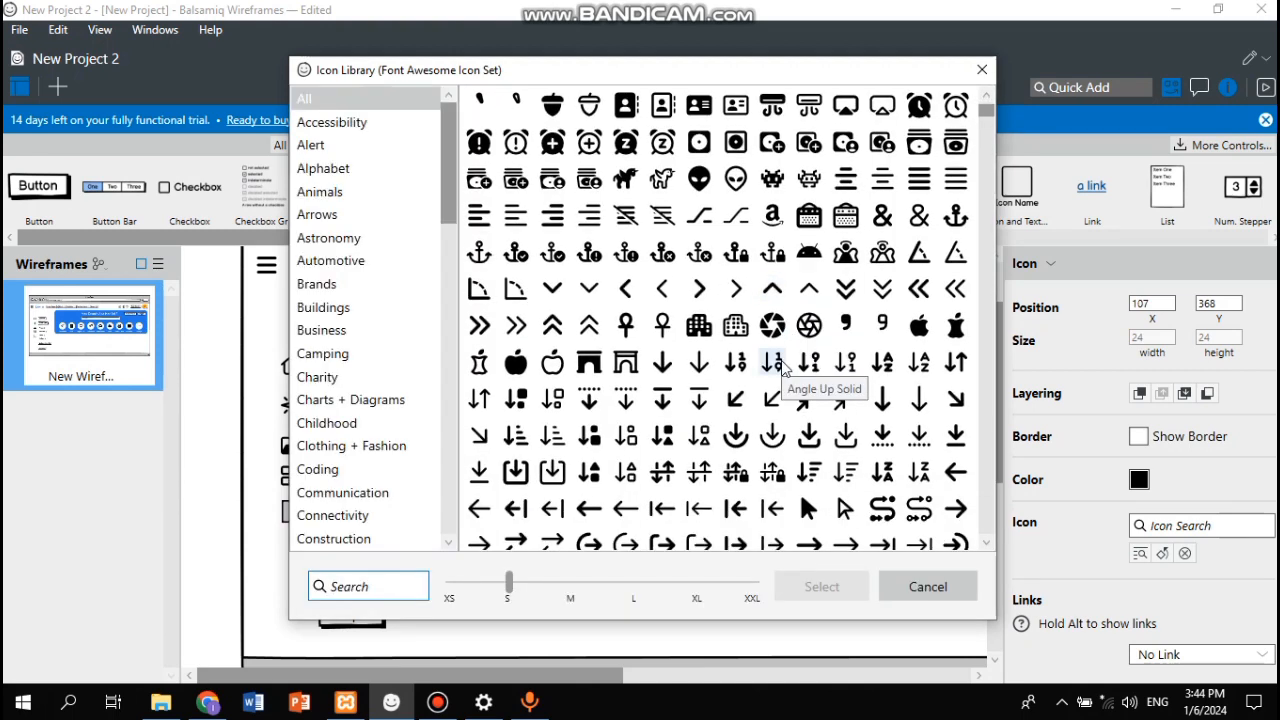
scroll(783, 368, down, 1)
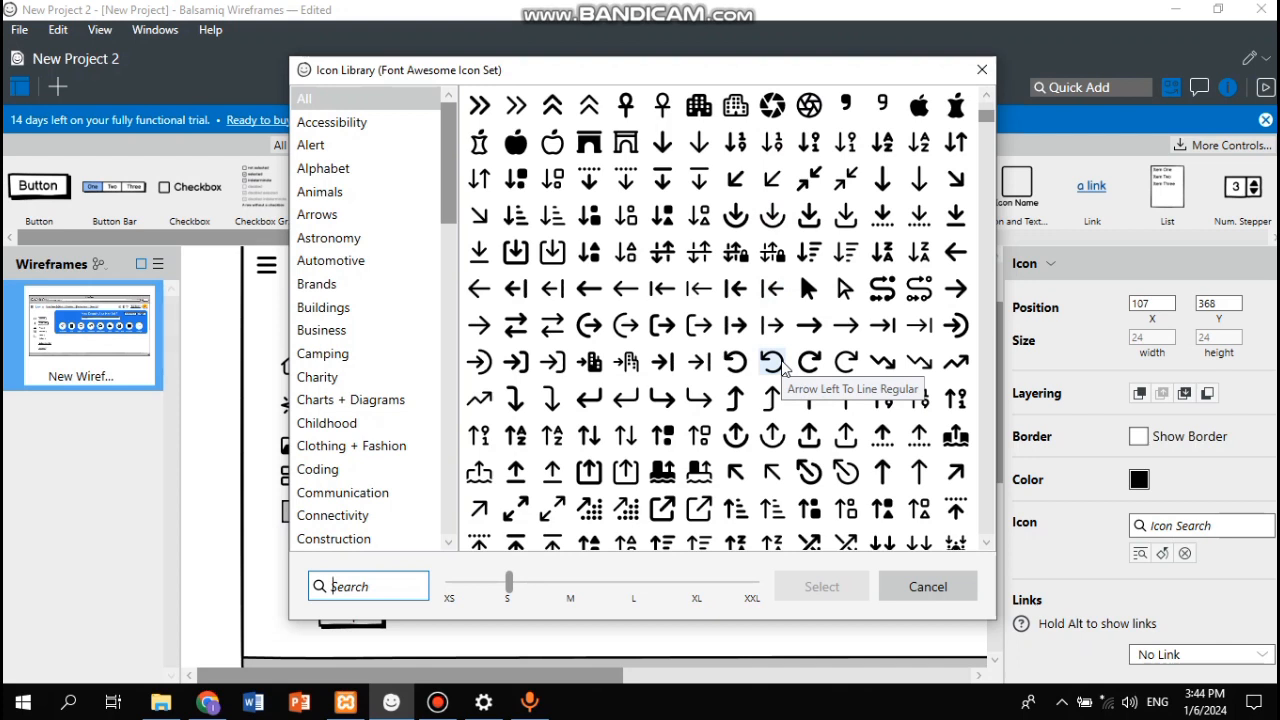
scroll(783, 368, down, 6)
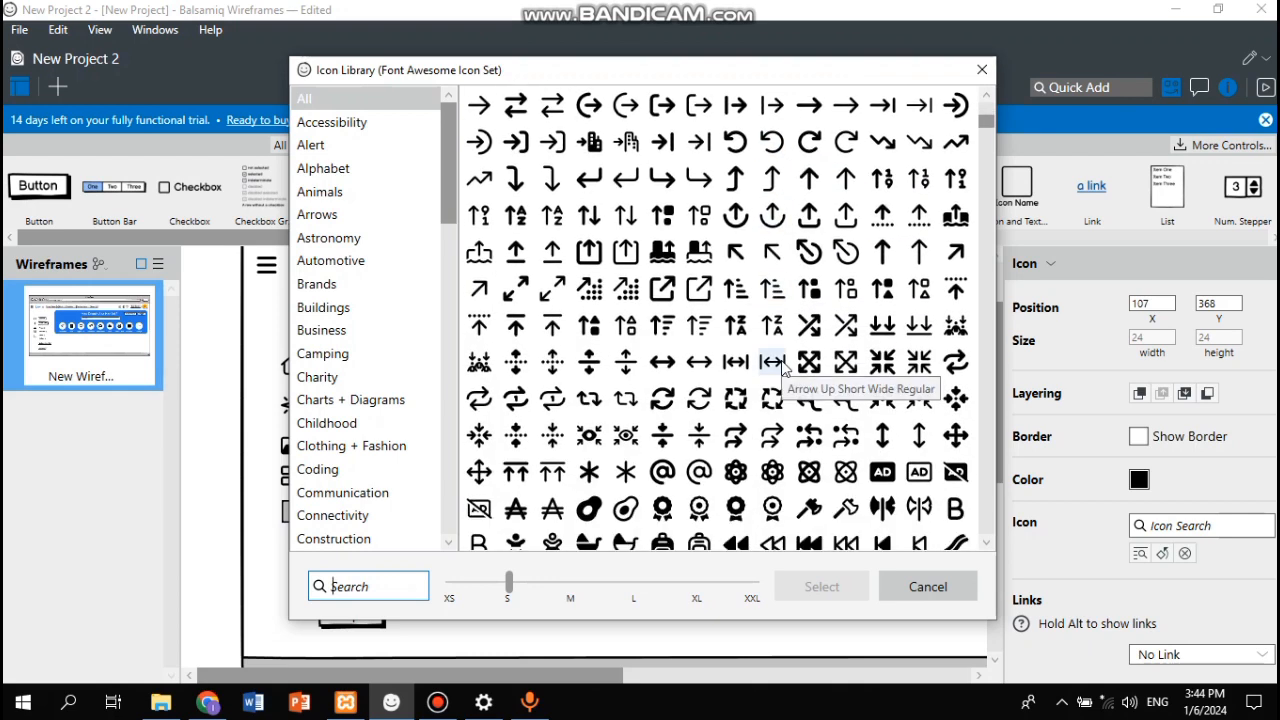
scroll(783, 368, down, 2)
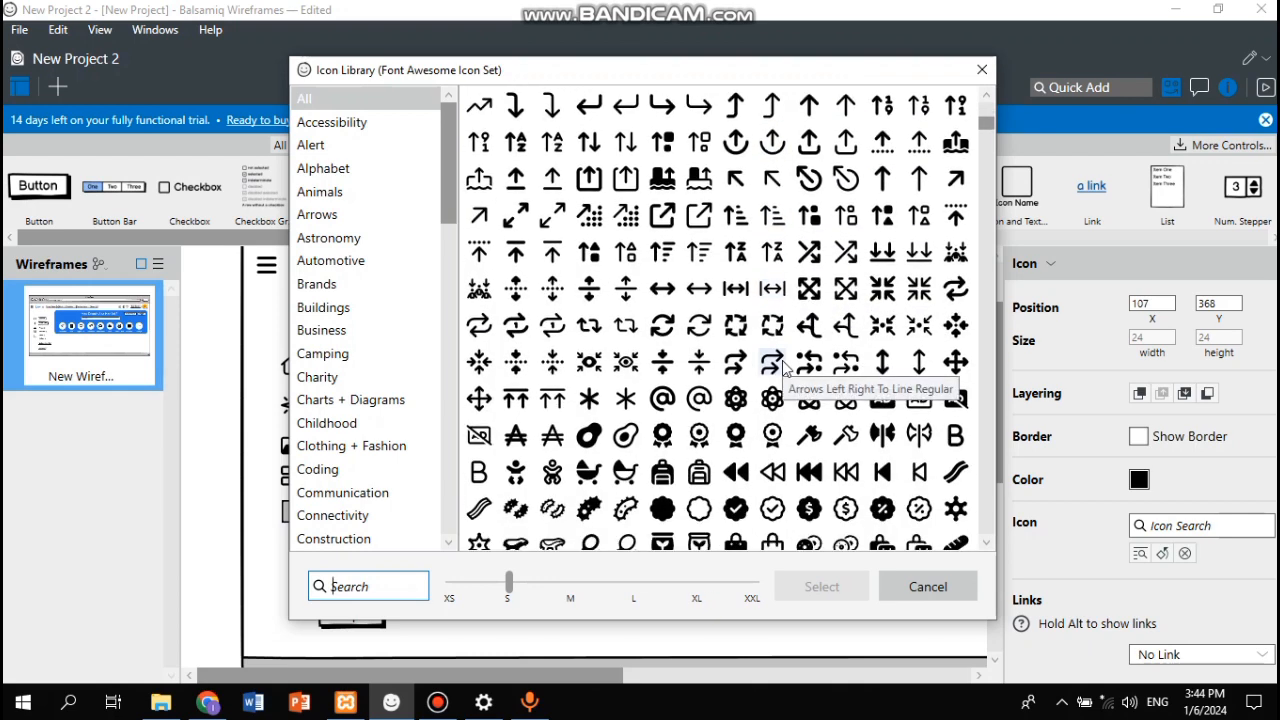
scroll(783, 368, down, 4)
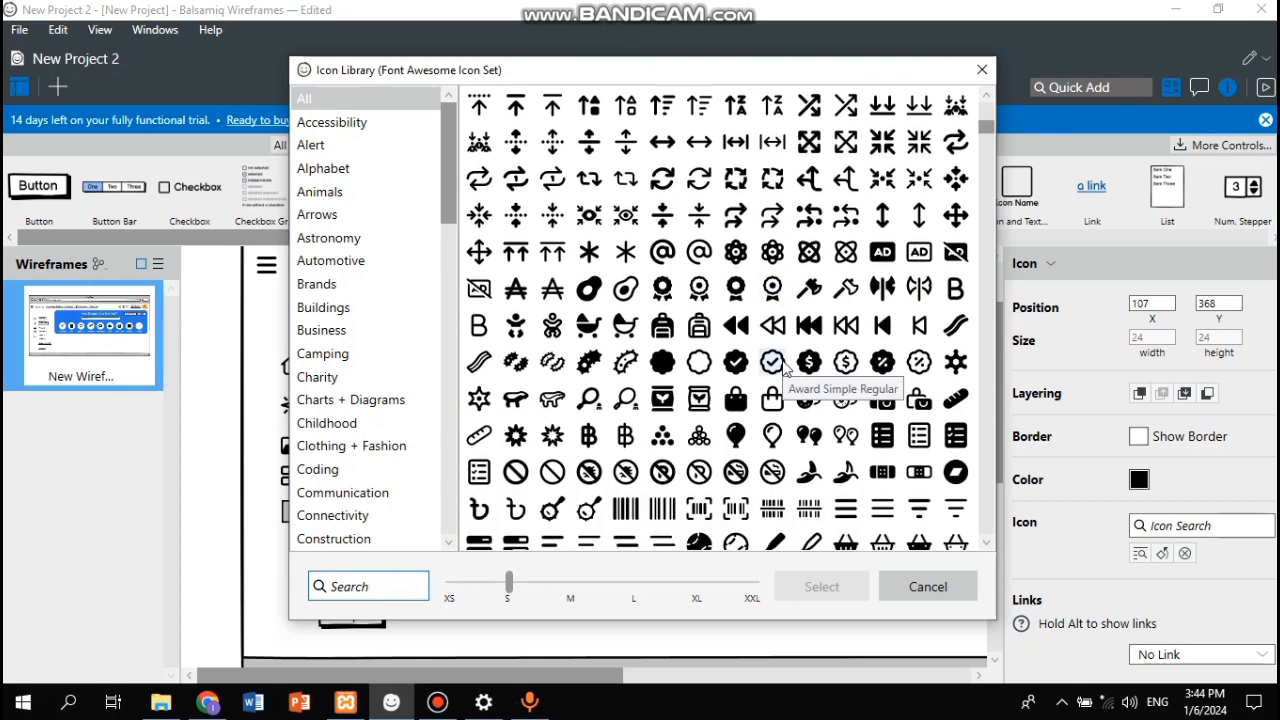
scroll(783, 368, down, 6)
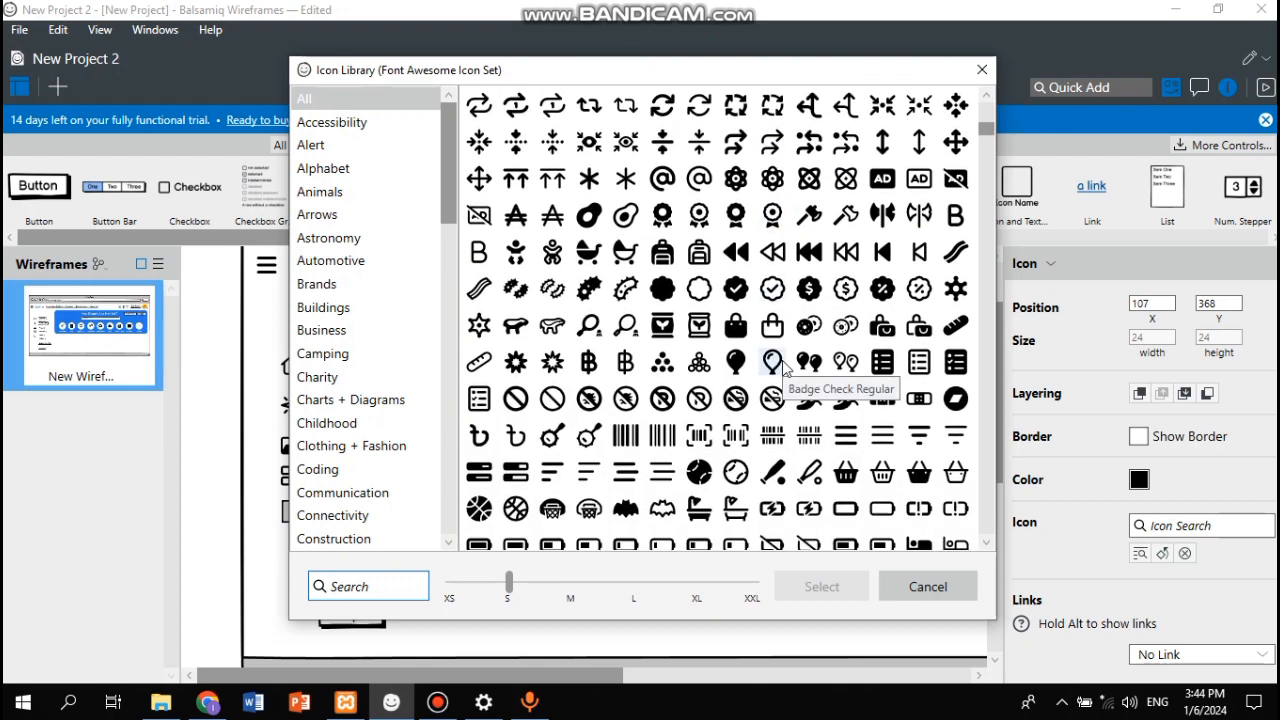
scroll(783, 368, down, 6)
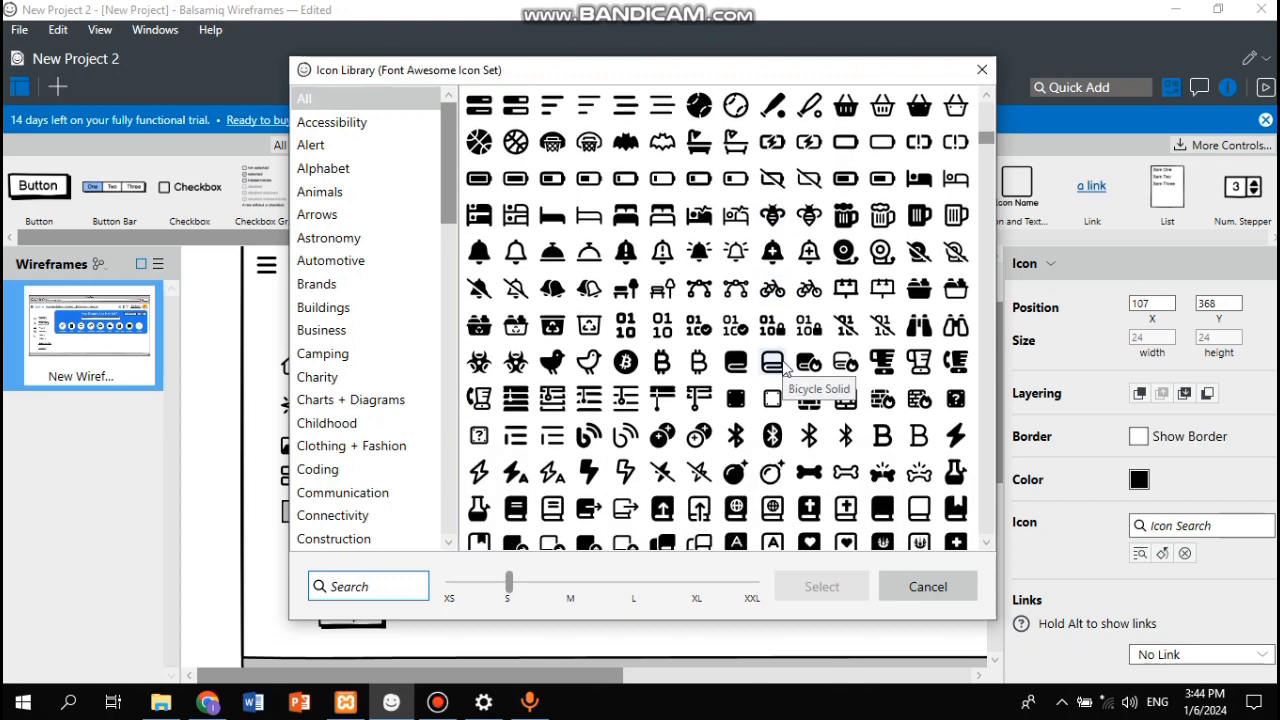
scroll(783, 368, down, 6)
scroll(783, 368, down, 6)
scroll(783, 368, down, 6)
scroll(783, 368, down, 8)
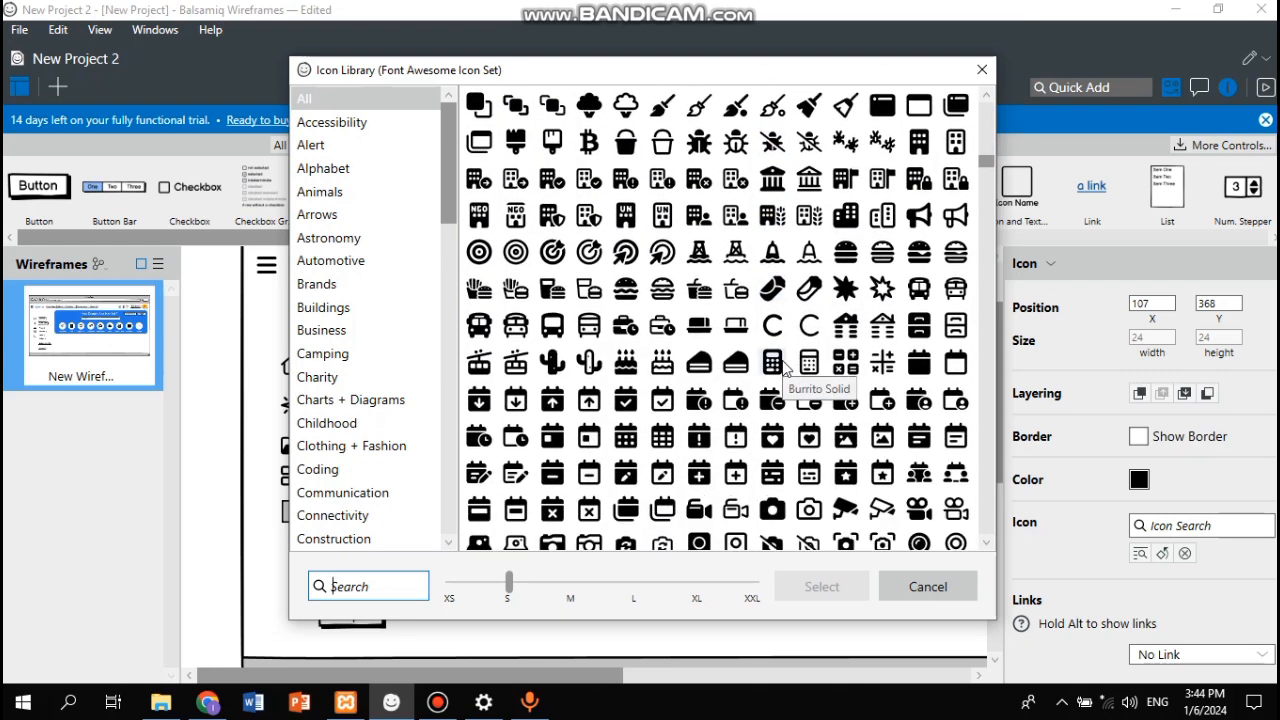
scroll(783, 368, down, 7)
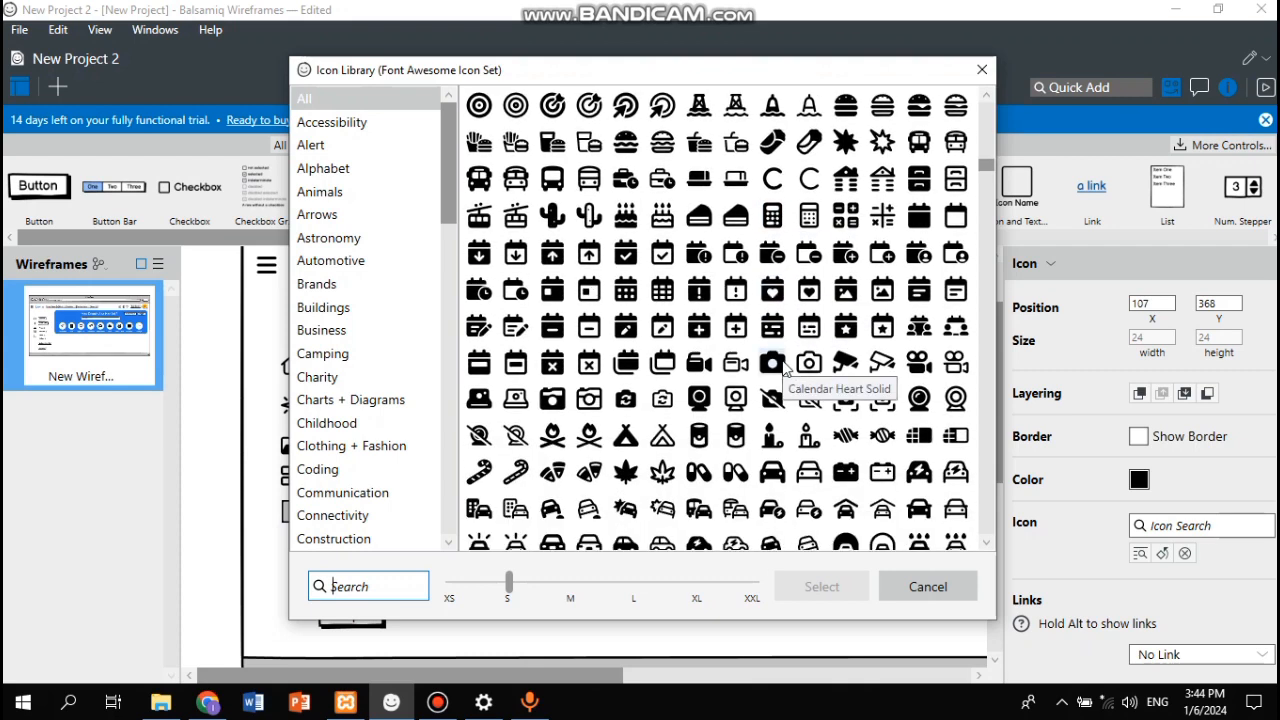
scroll(783, 368, down, 5)
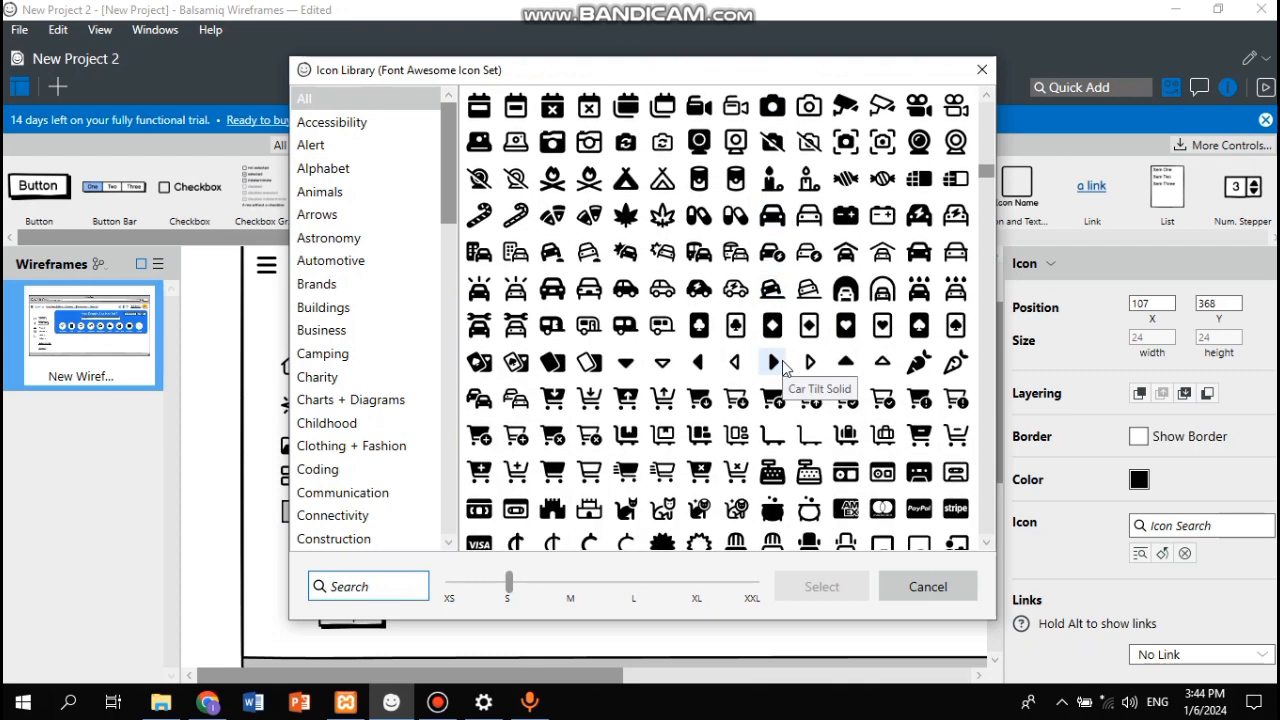
scroll(783, 368, down, 1)
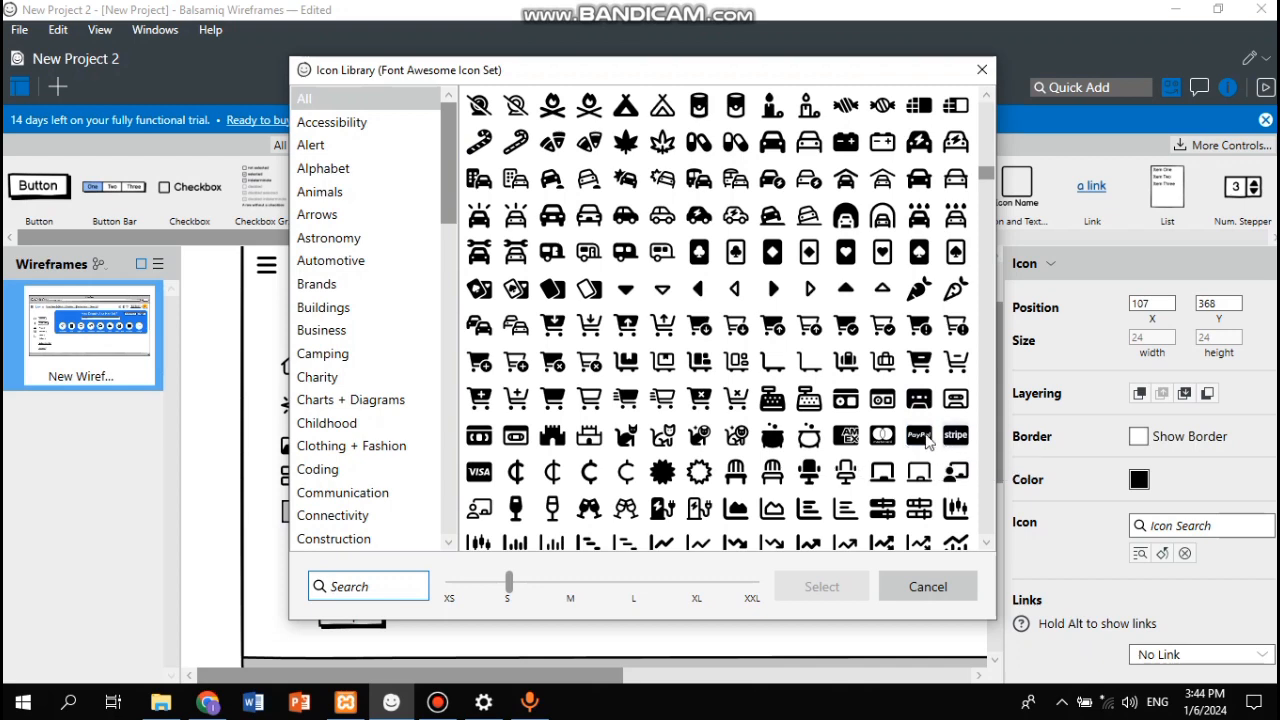
click(955, 436)
double_click(955, 436)
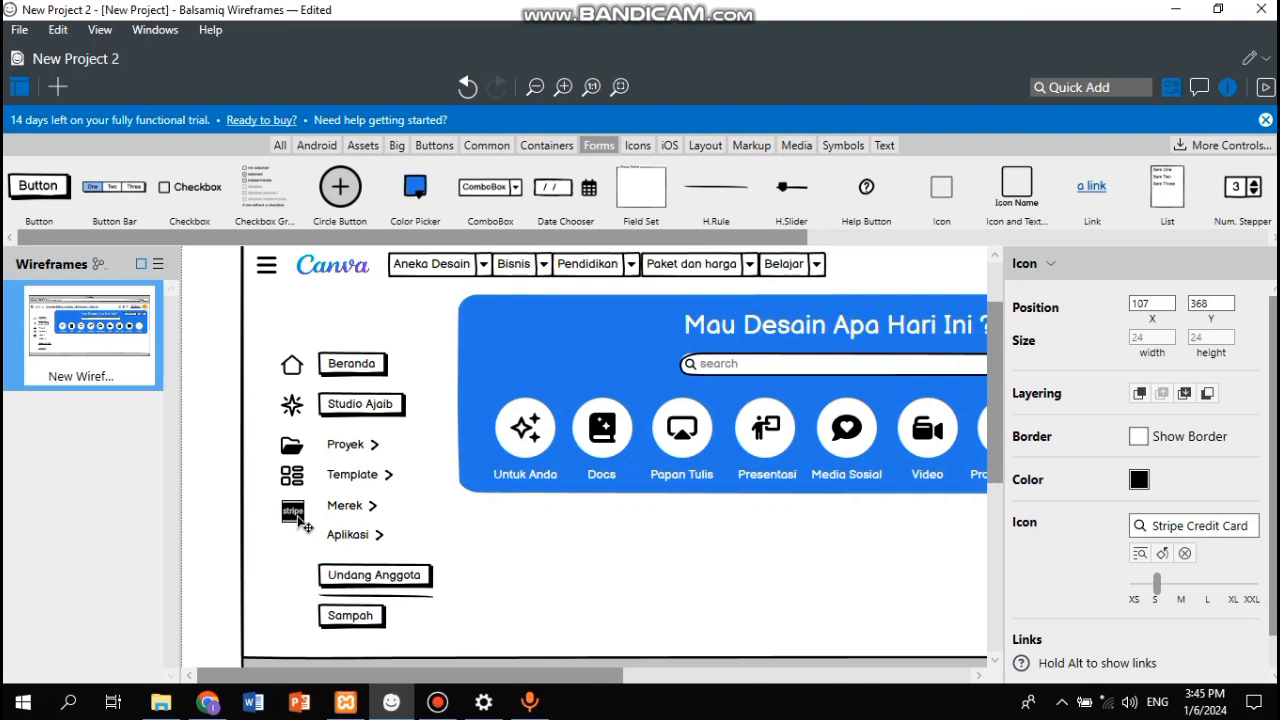
Step: Duplicate the Stripe icon beside the Aplikasi entry at X 107, Y 394, and open the icon library for the copy
key(shift+Right)
key(shift+Down)
drag(298, 521, 295, 545)
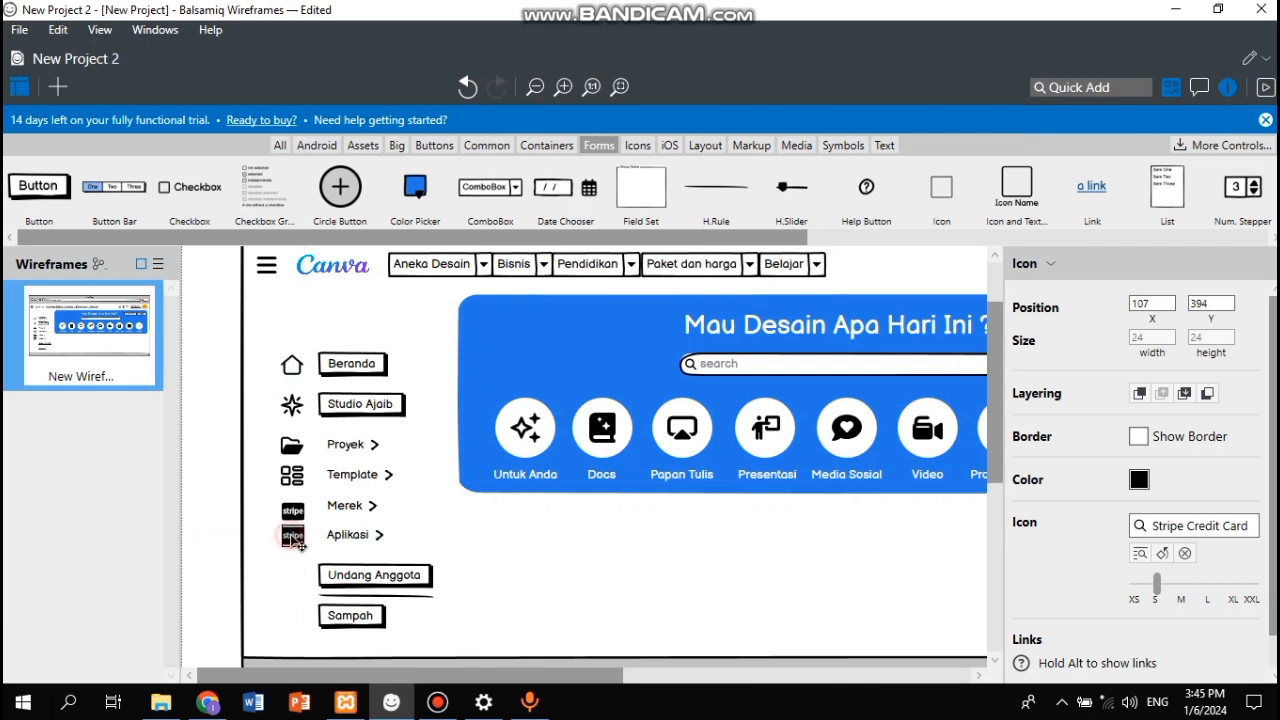
double_click(294, 541)
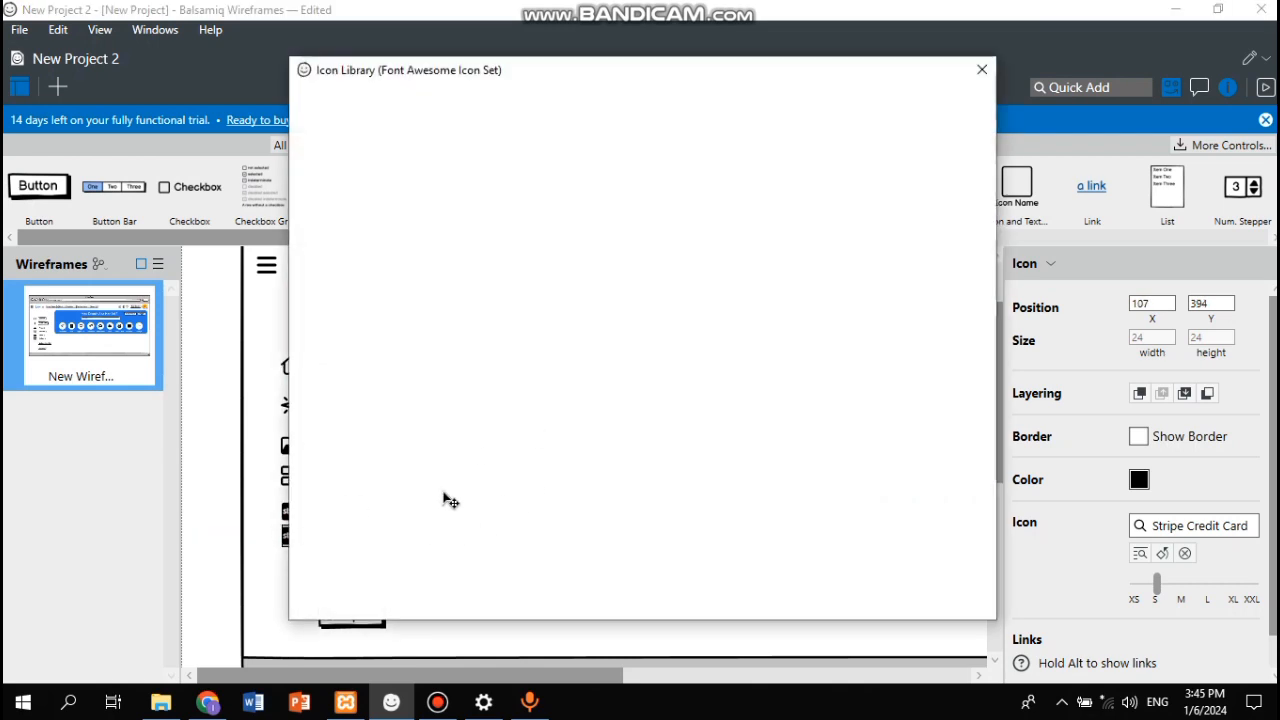
Step: Try searching the icon library for merek and merk, and clear the search
text(merek)
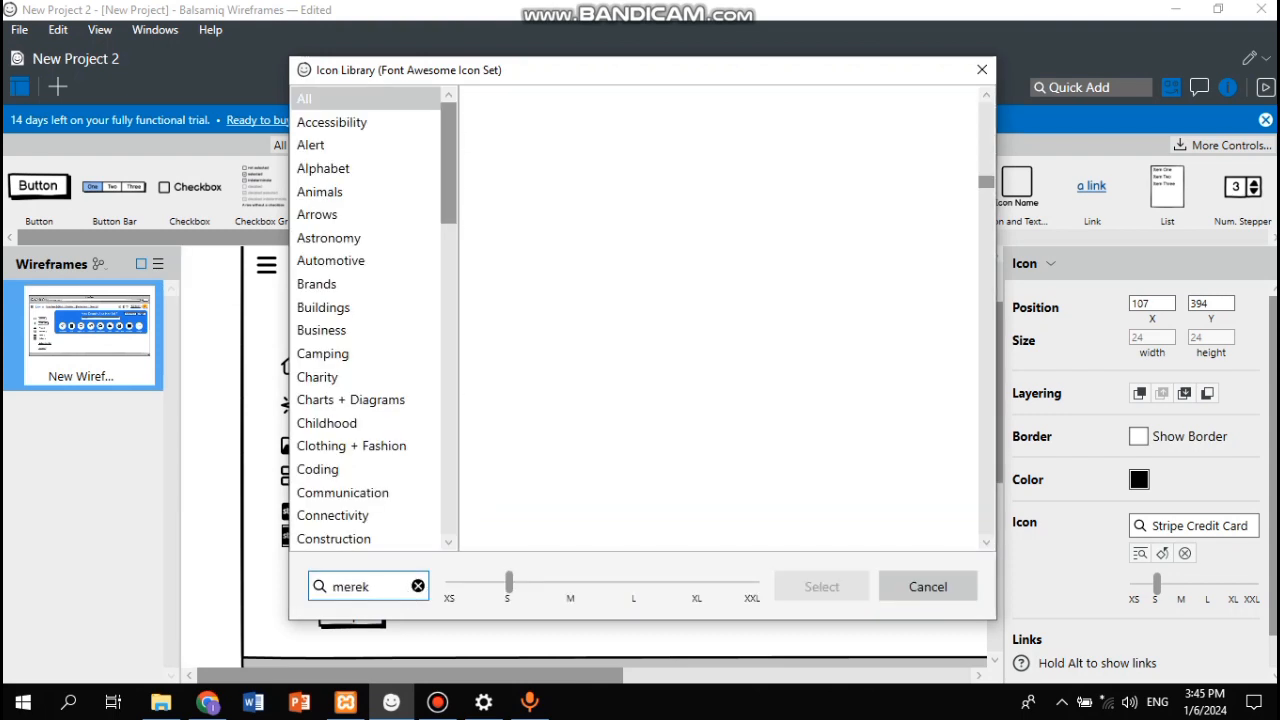
key(BackSpace)
key(BackSpace)
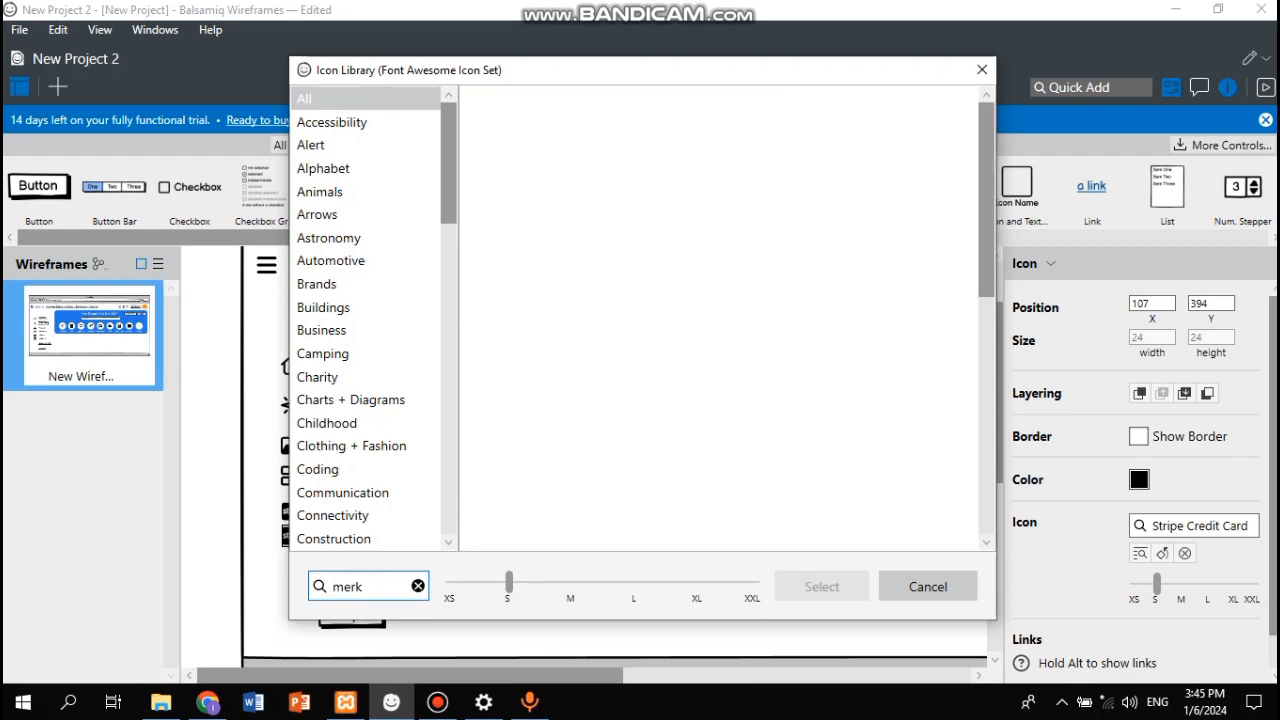
key(BackSpace)
key(BackSpace)
key(BackSpace)
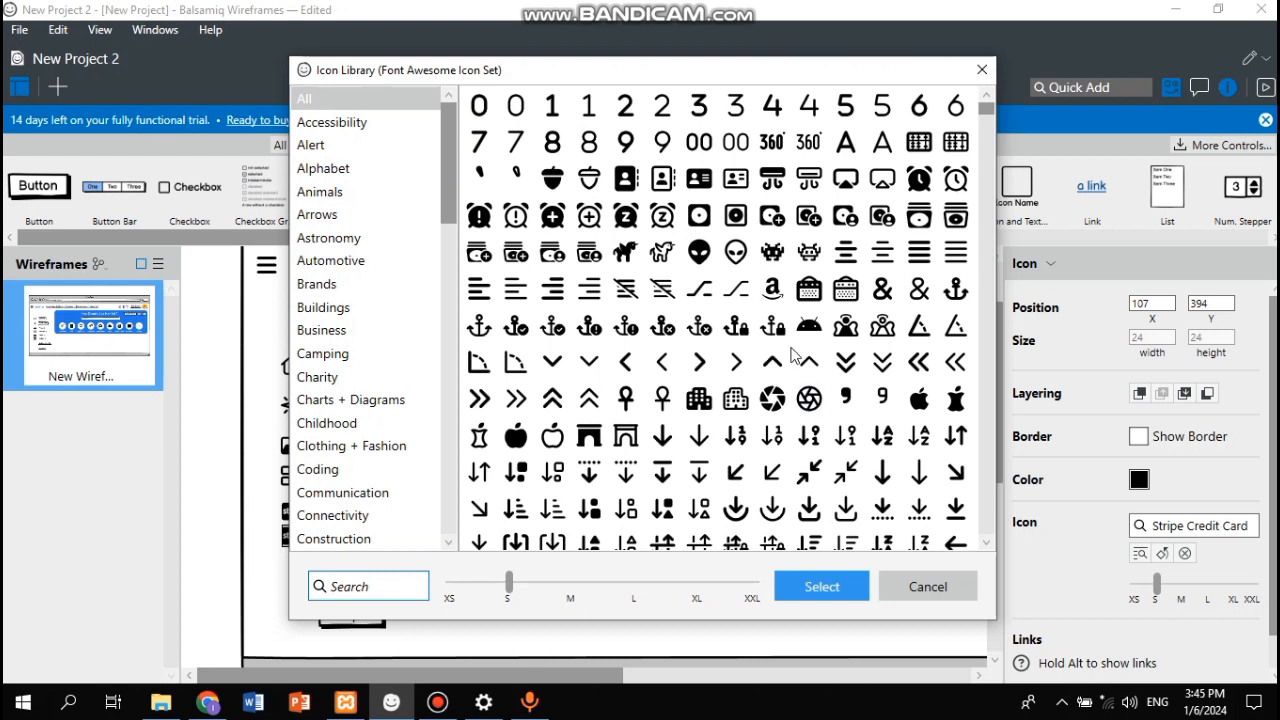
Step: Browse the icon library, change the icon beside Aplikasi to Grid Solid, and deselect it
scroll(791, 355, down, 5)
scroll(791, 355, down, 5)
scroll(791, 355, down, 7)
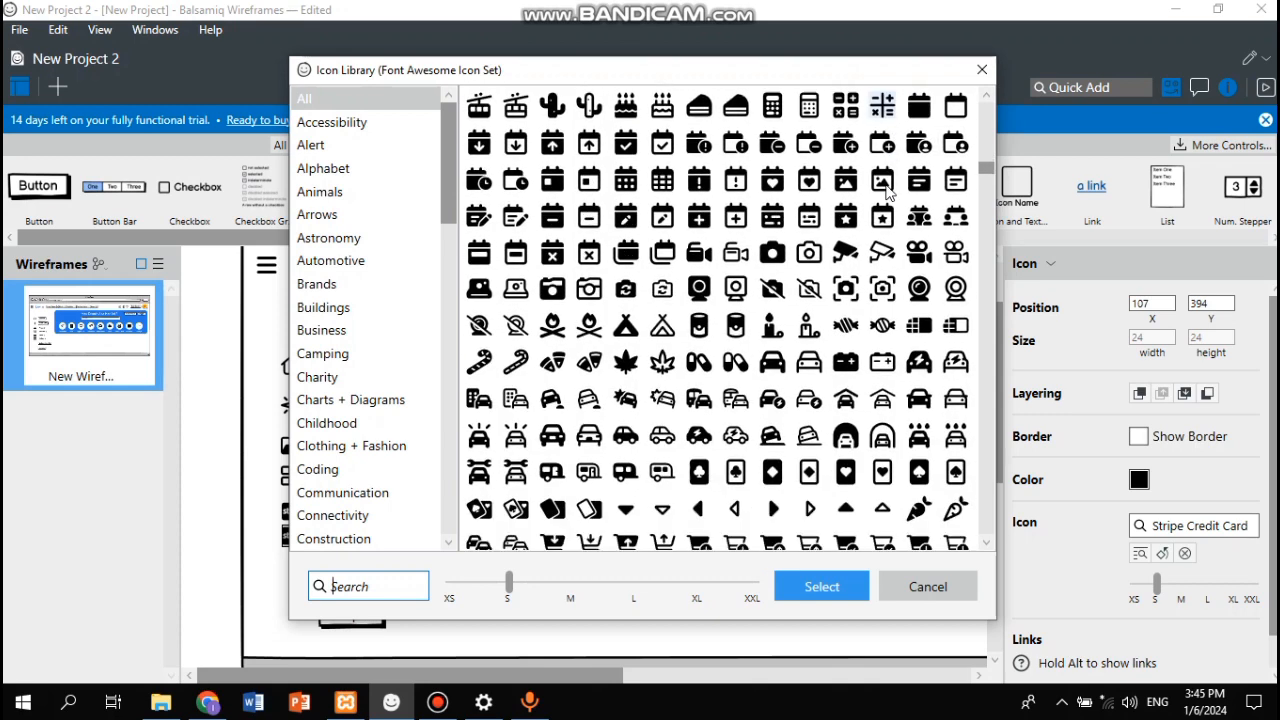
scroll(887, 190, down, 5)
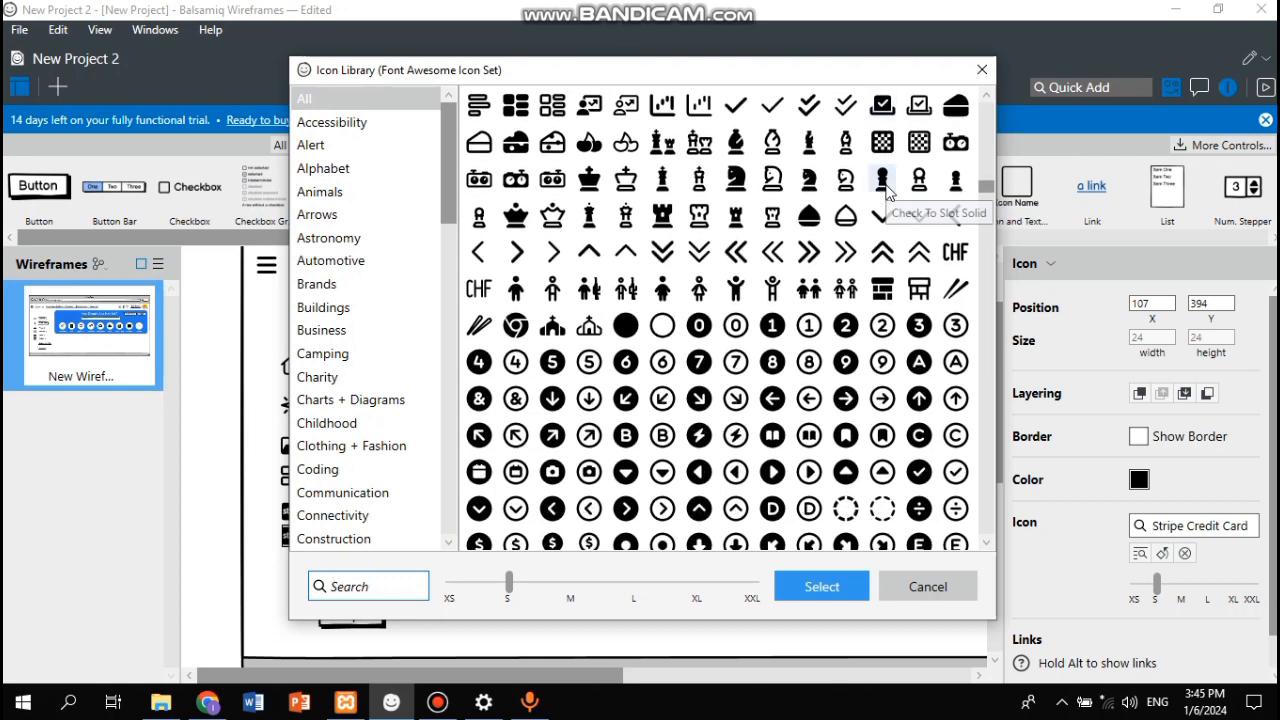
scroll(887, 190, down, 3)
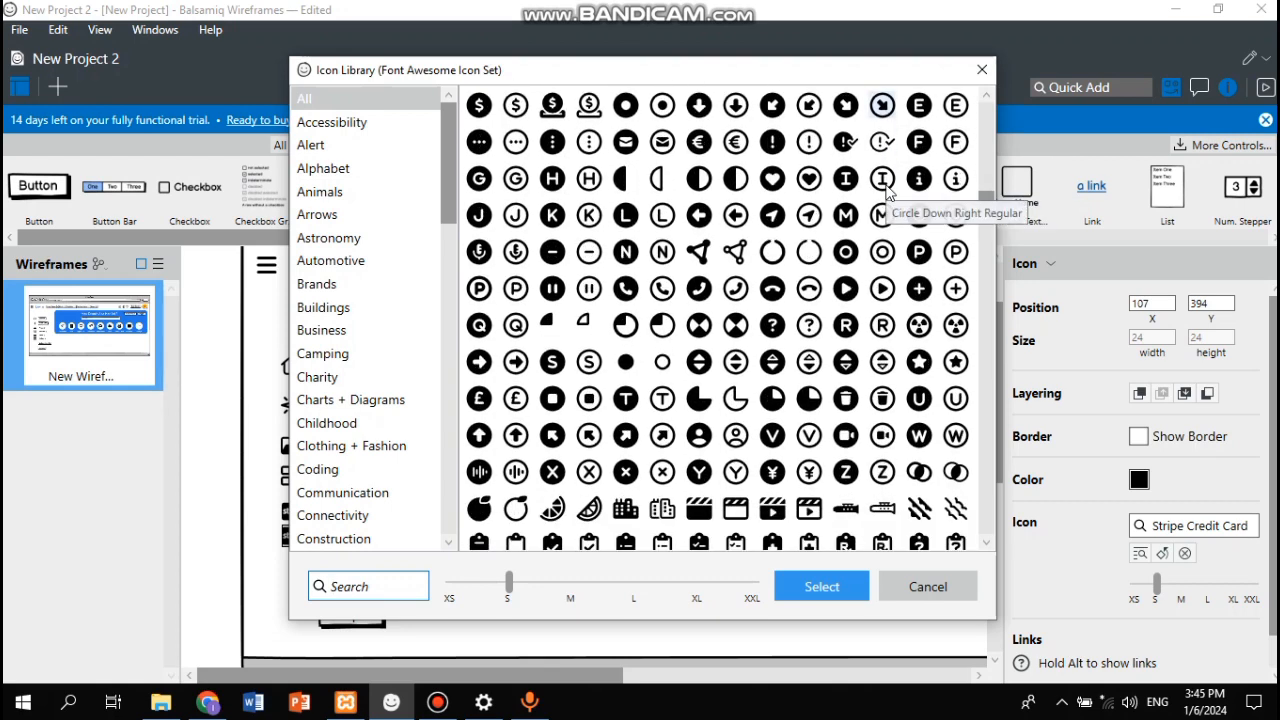
scroll(887, 190, down, 3)
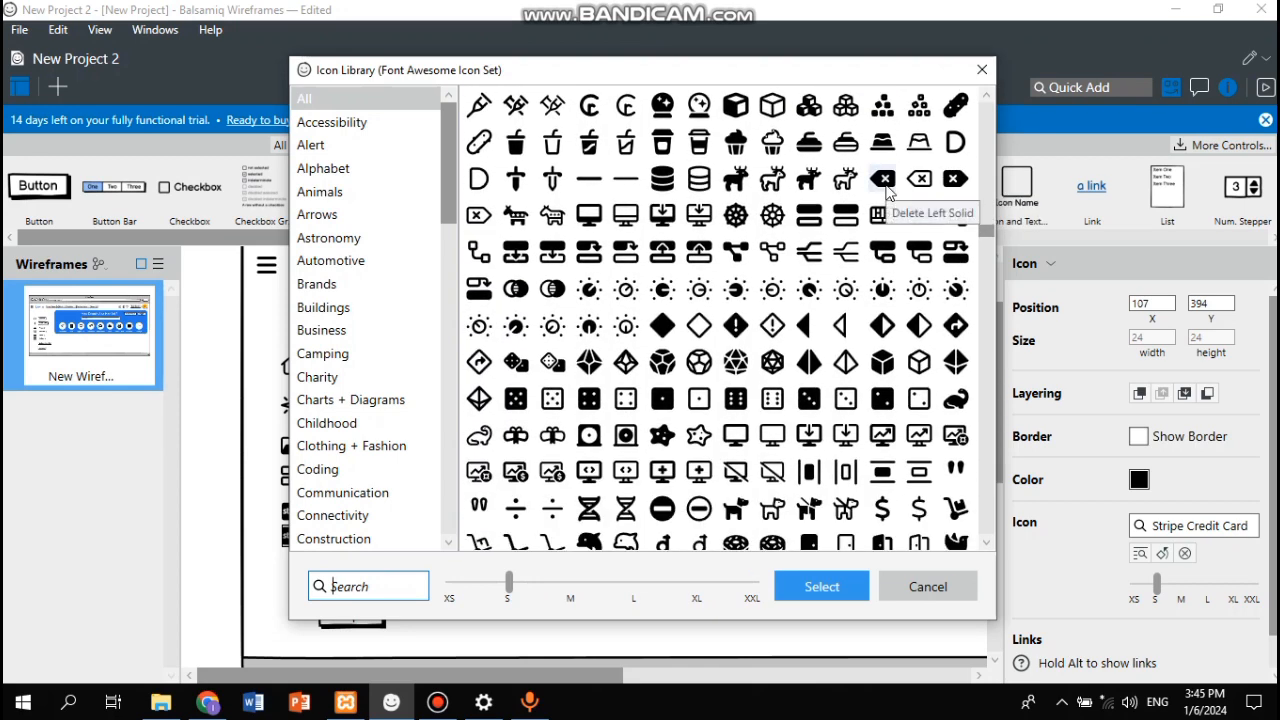
scroll(897, 178, down, 3)
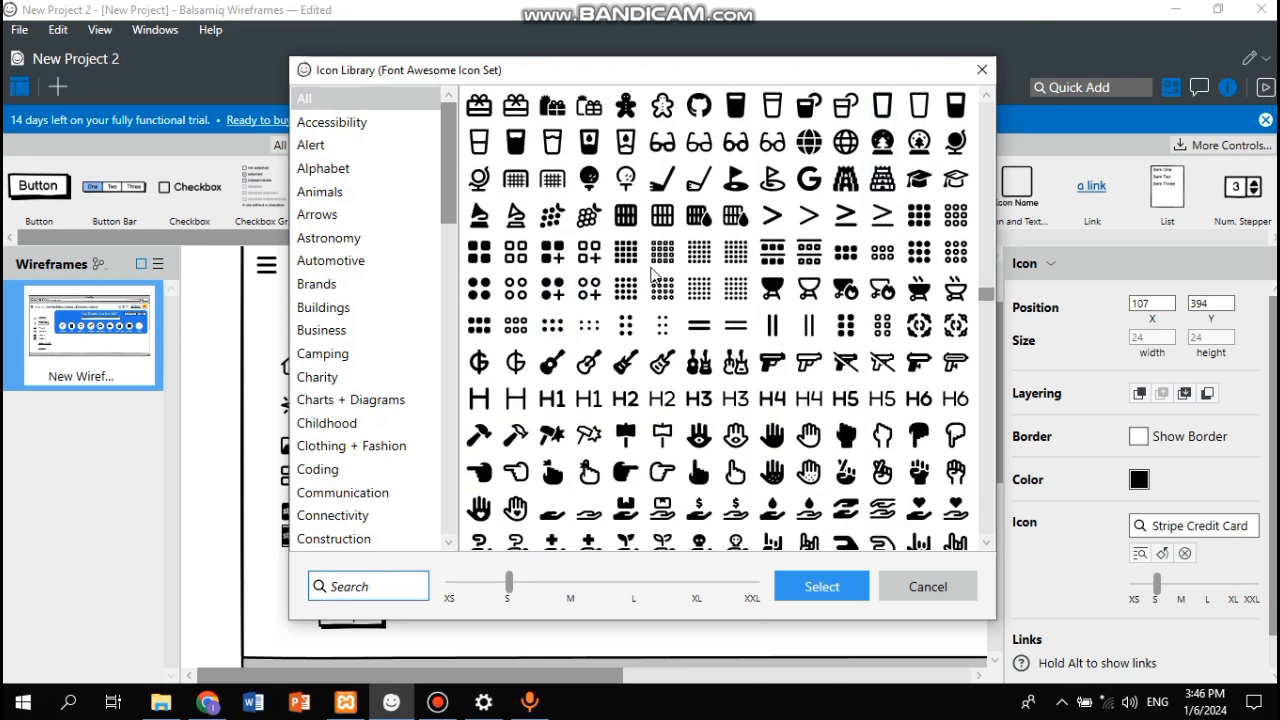
click(638, 289)
double_click(920, 218)
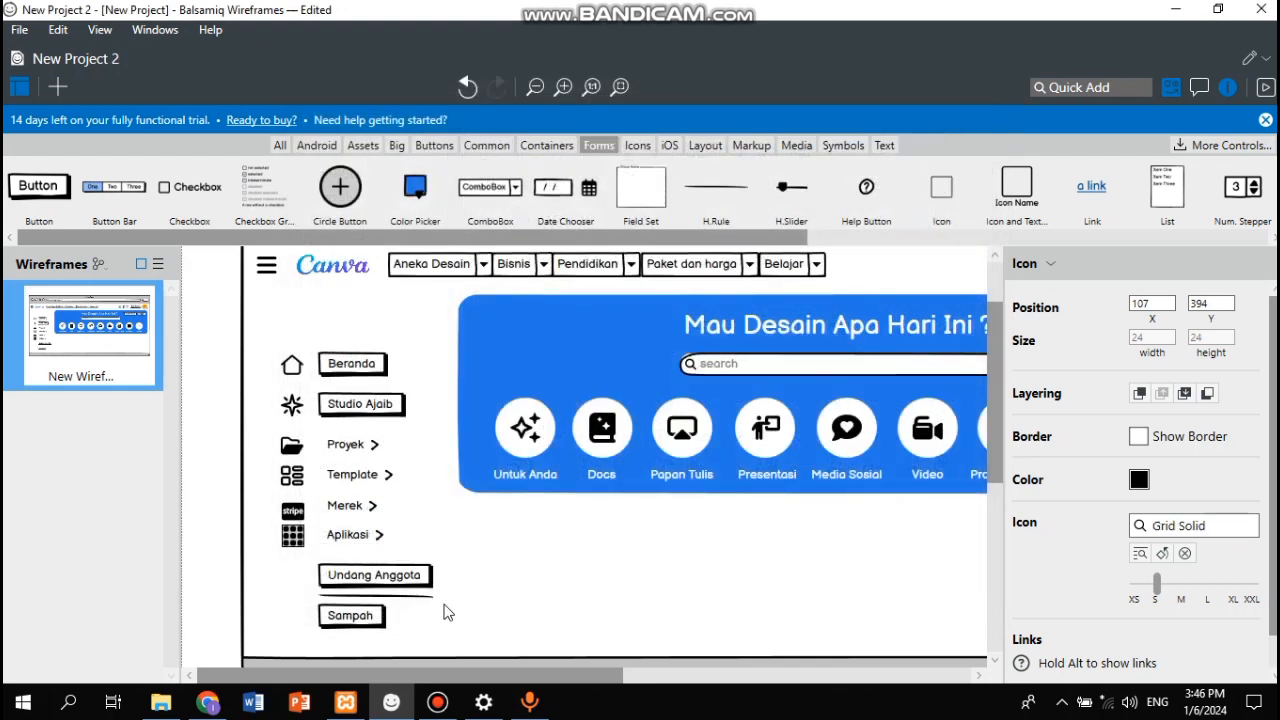
click(497, 588)
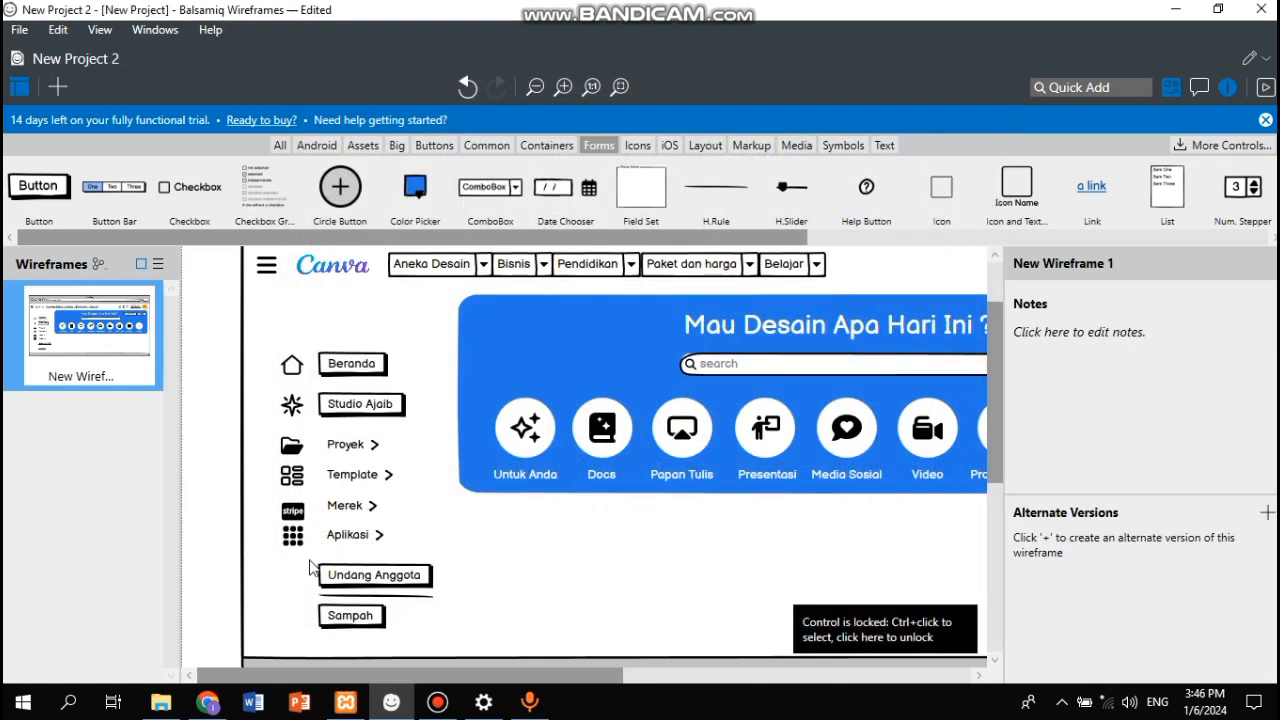
Step: Duplicate the grid icon beside Undang Anggota at X 107, Y 435, and change the copy to Plus Solid, searching for plus
drag(295, 543, 300, 583)
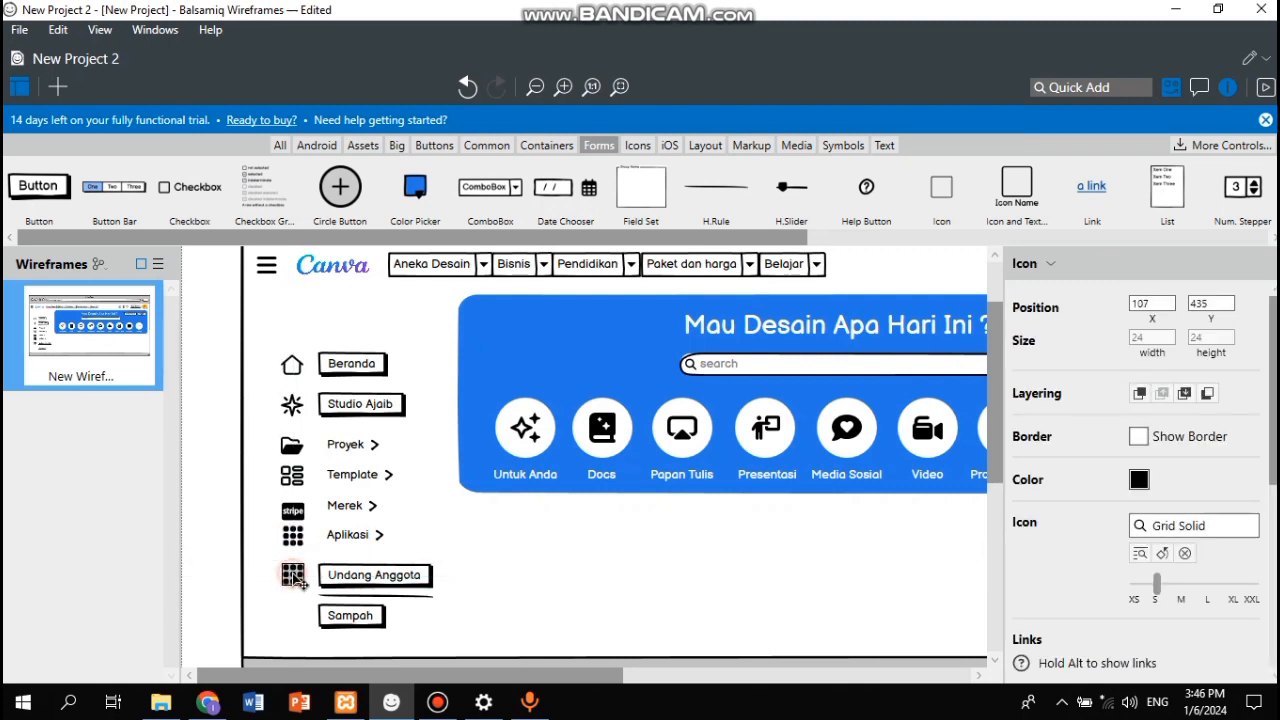
double_click(294, 577)
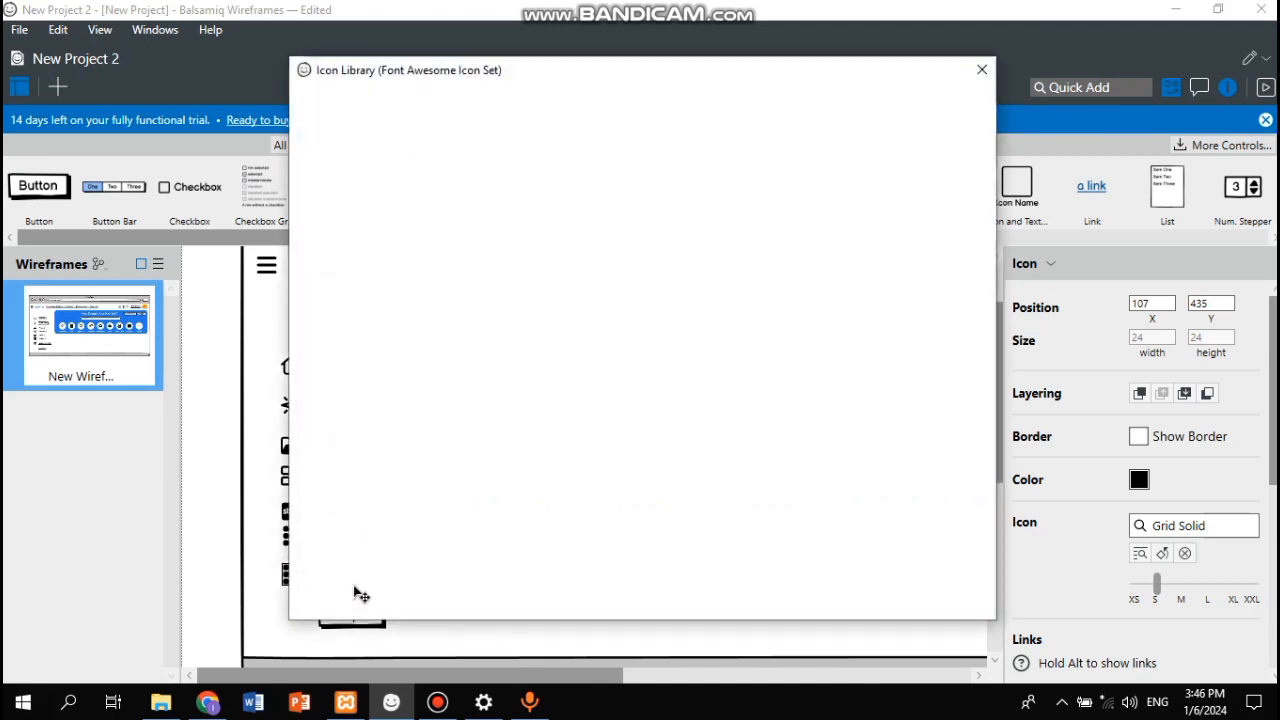
text(plus)
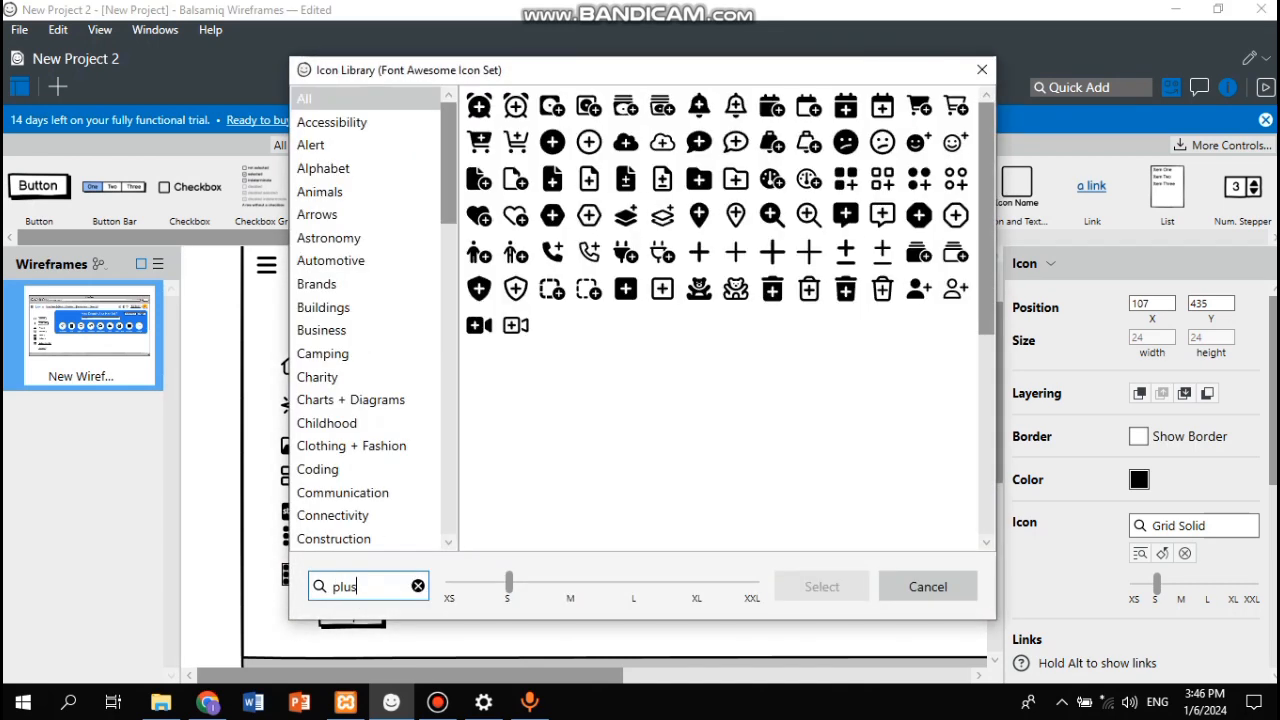
click(698, 250)
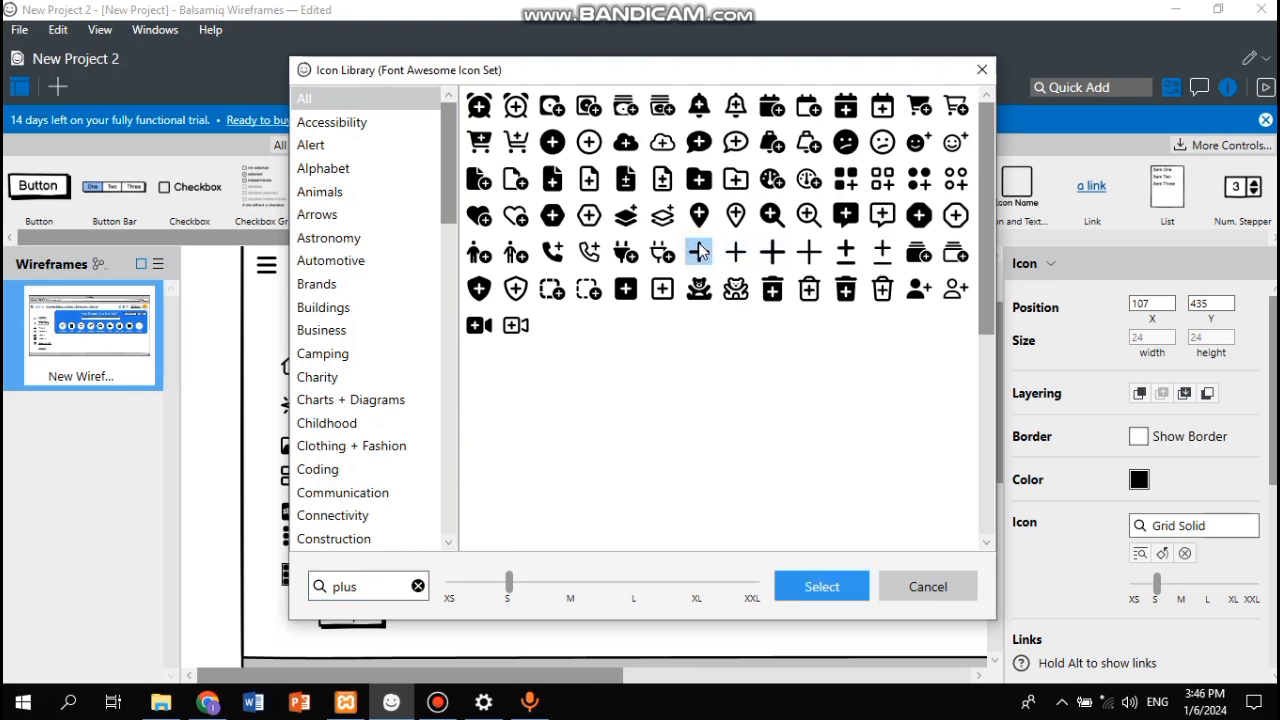
double_click(702, 252)
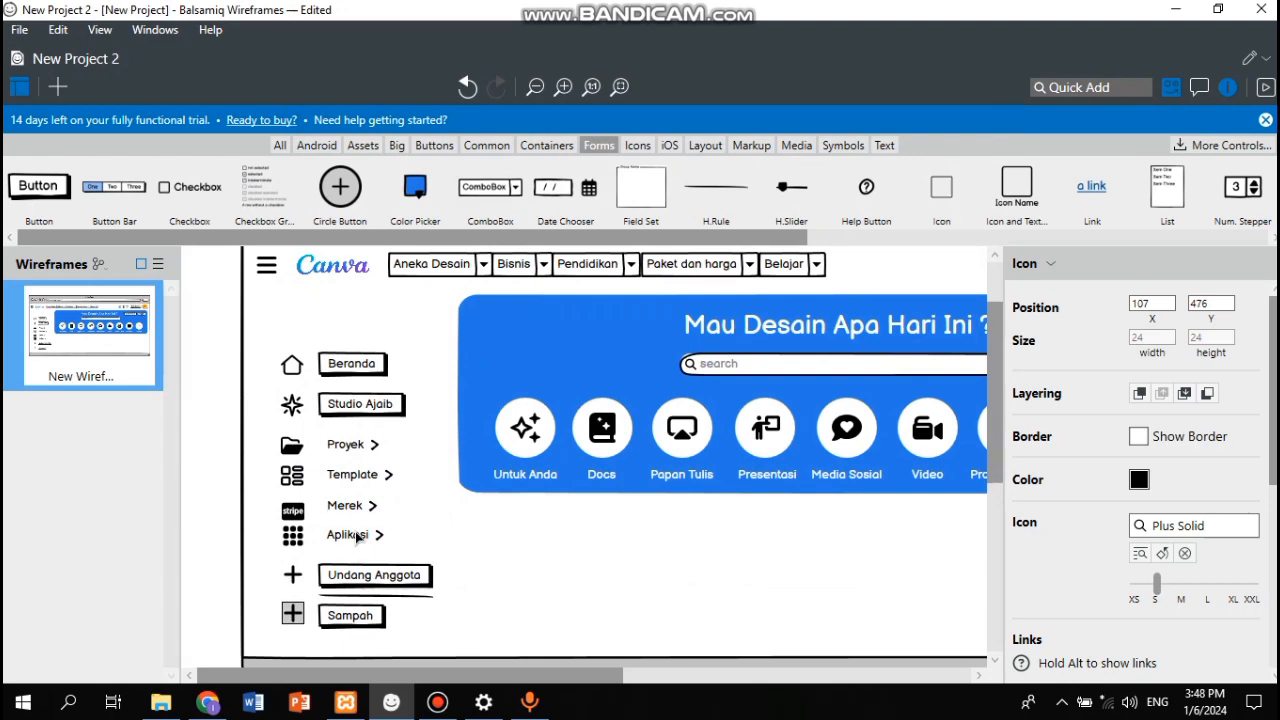
Step: Change the icon beside Sampah to Trash Can Regular, searching the icon library for trash, and deselect it
click(293, 614)
double_click(293, 614)
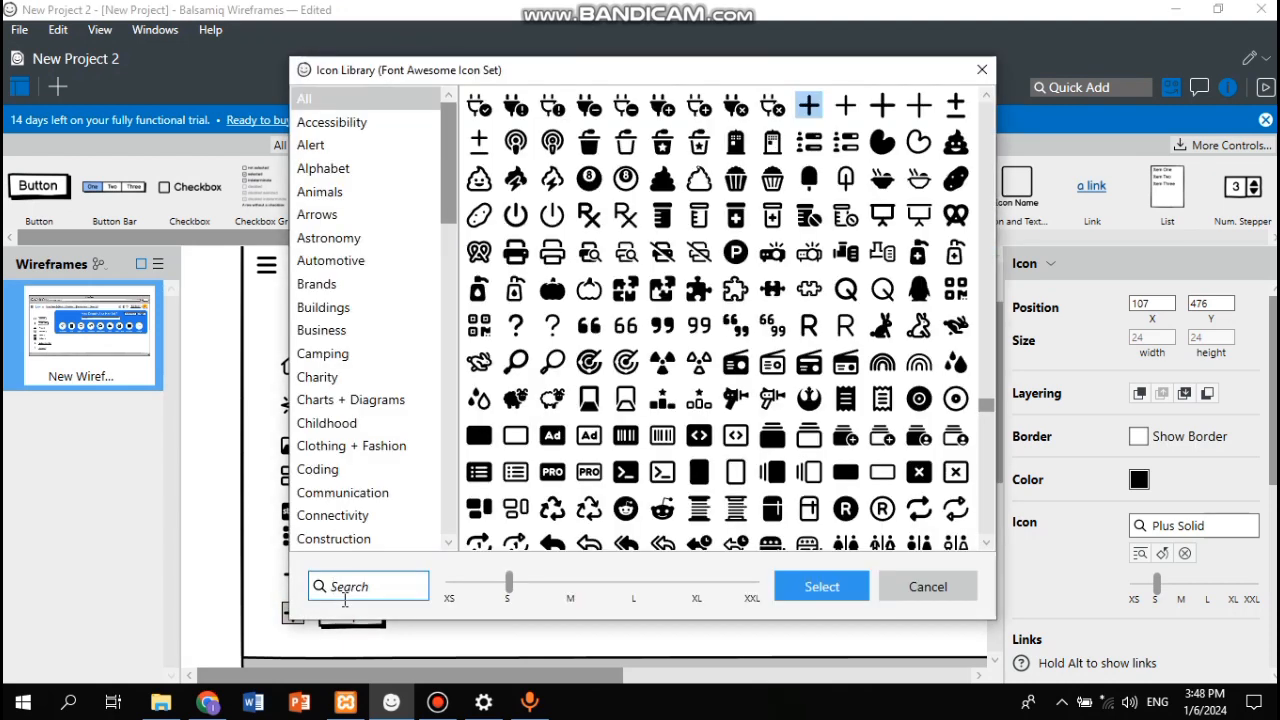
text(trash)
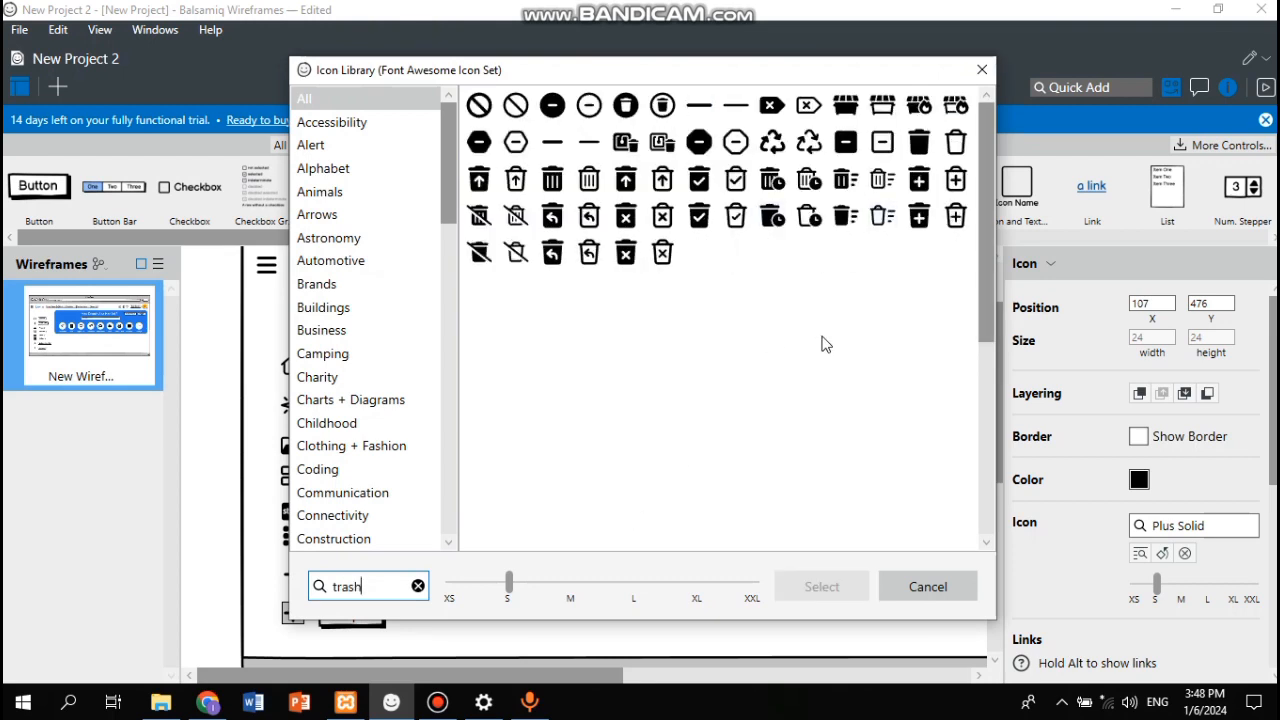
click(589, 188)
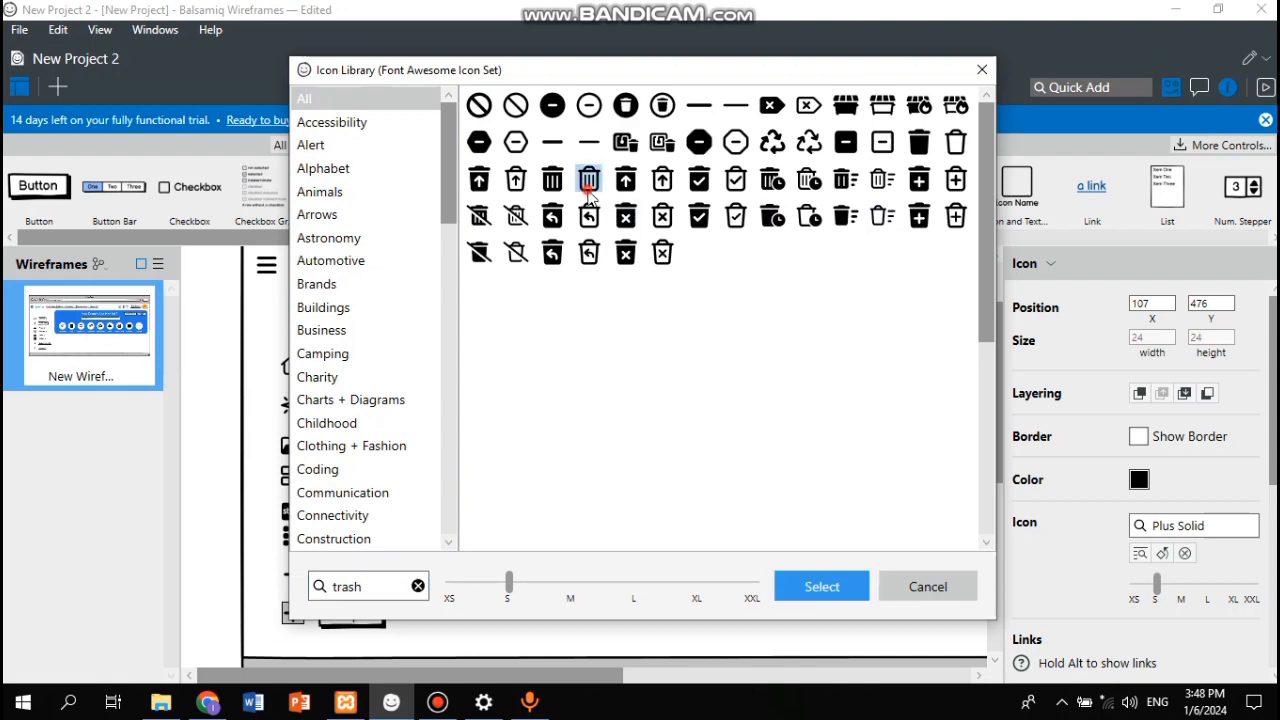
click(811, 588)
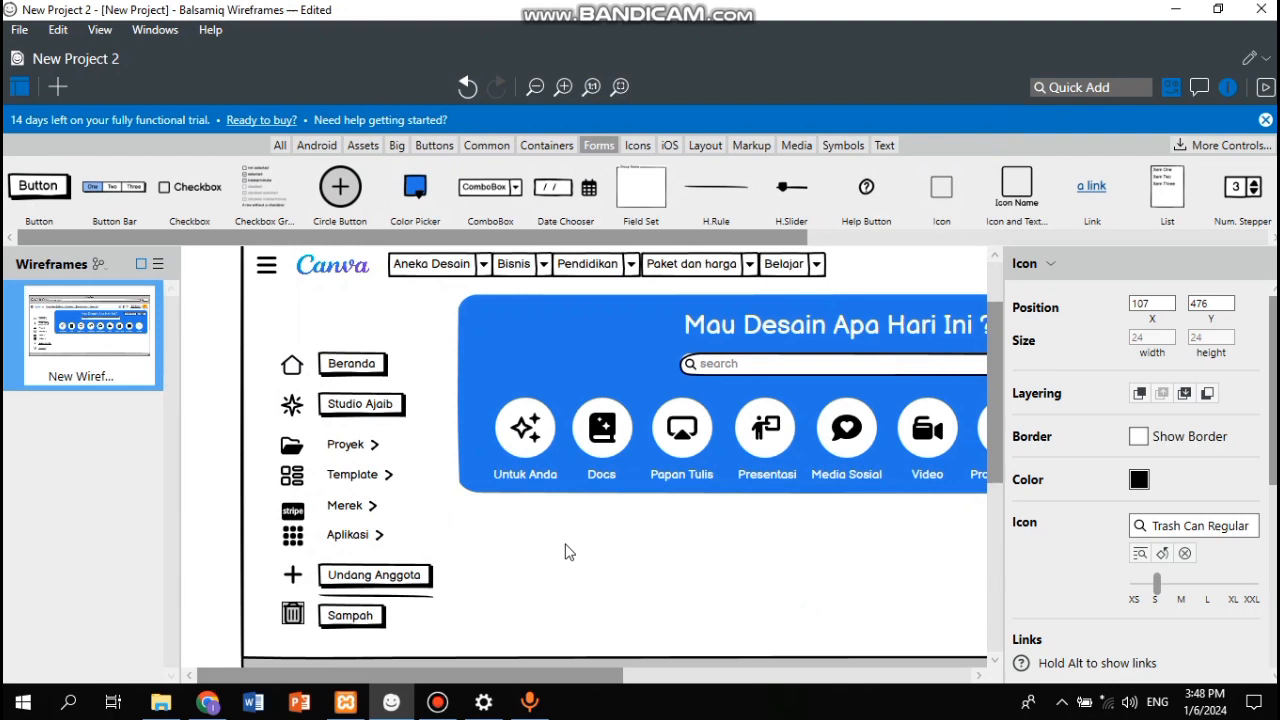
scroll(567, 552, right, 5)
scroll(567, 552, left, 5)
click(432, 356)
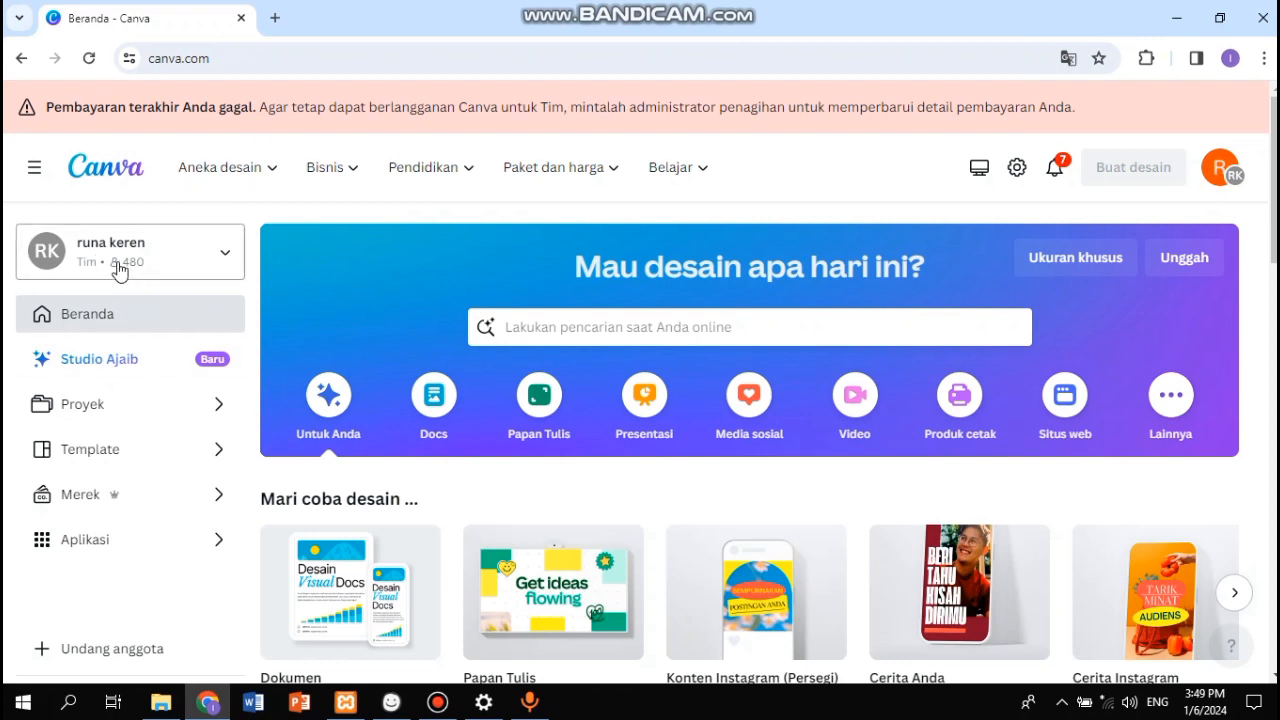
Step: Check the team selector on the Canva page in Chrome, and duplicate the wireframe's orange R circle above Beranda at X 95, Y 149
click(218, 252)
click(219, 251)
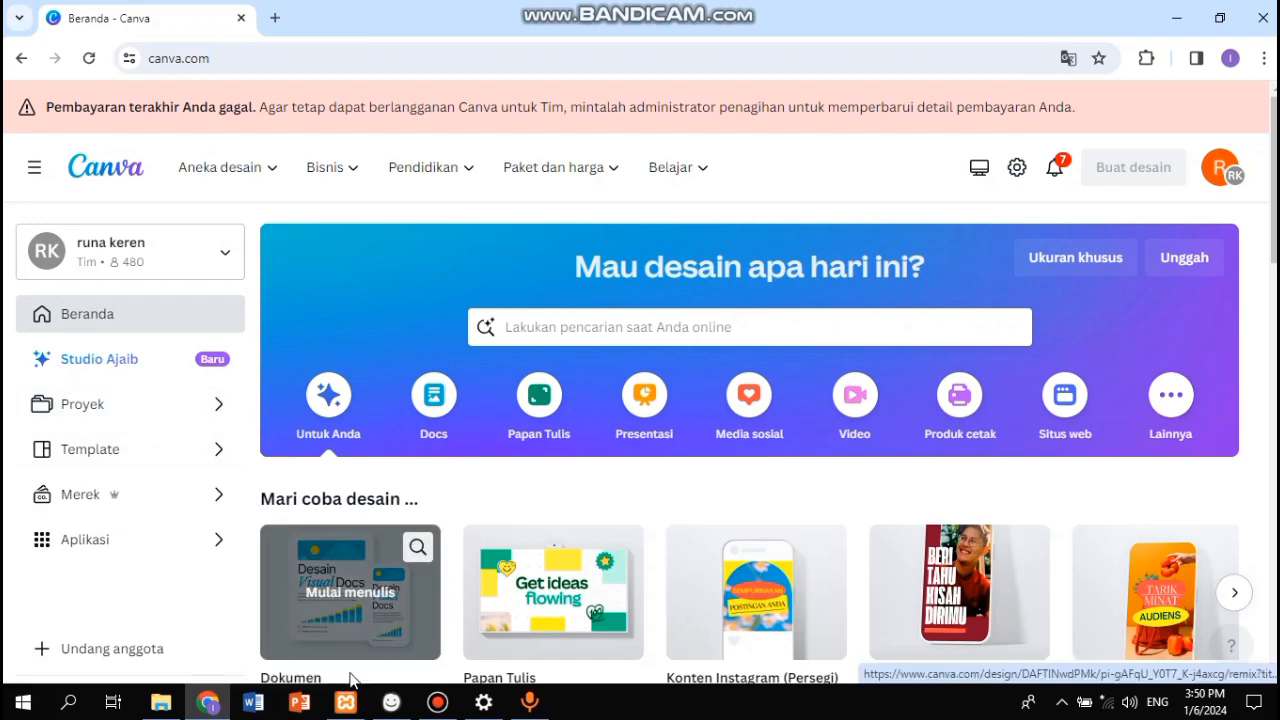
click(391, 702)
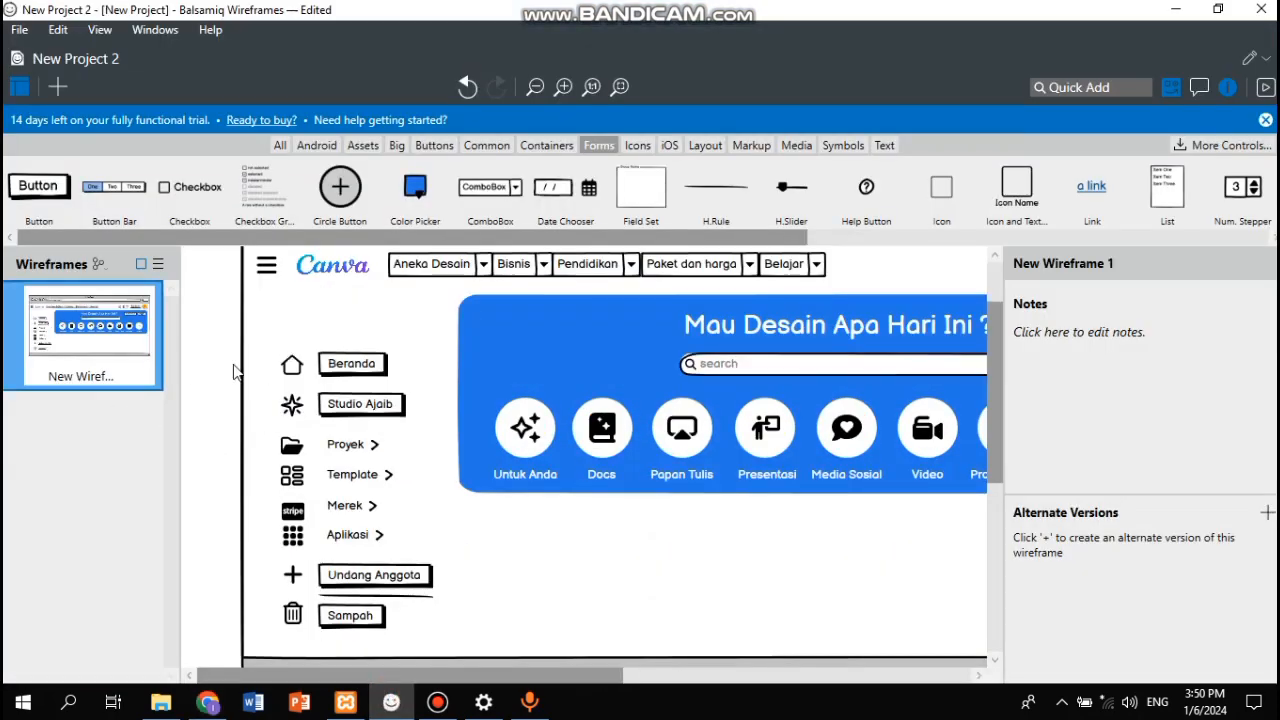
scroll(280, 377, up, 1)
scroll(278, 375, right, 5)
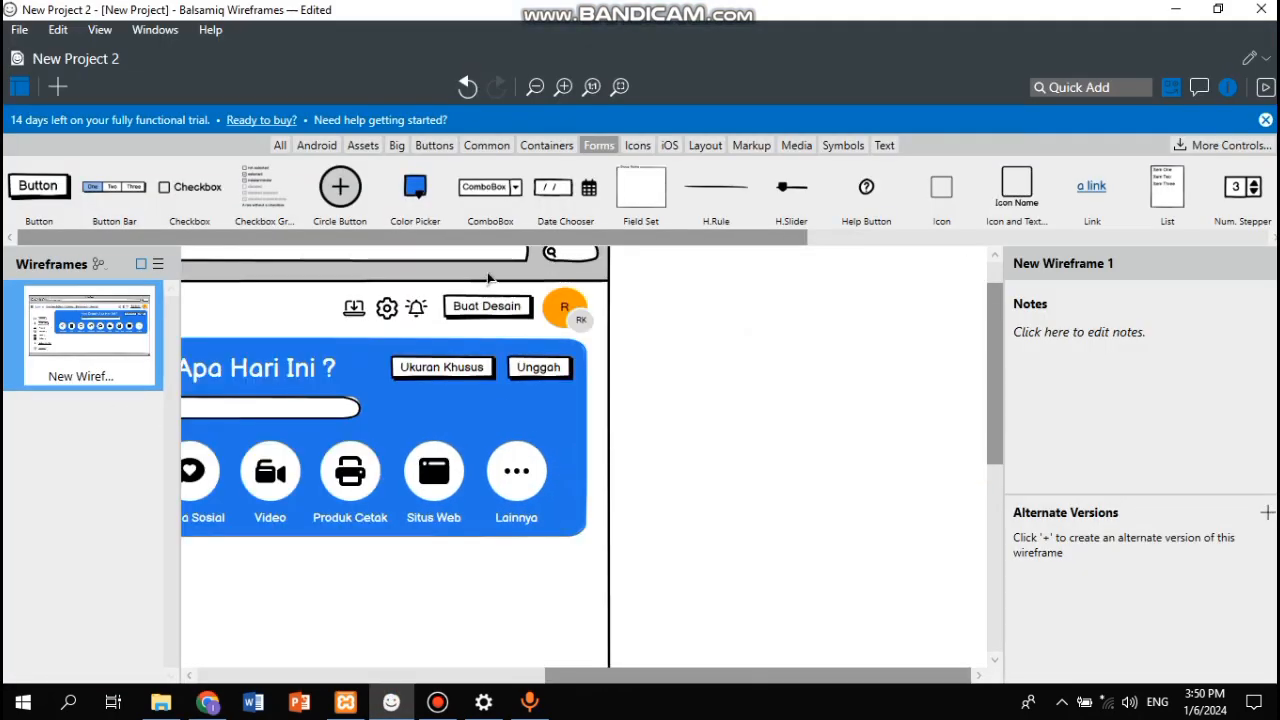
click(588, 322)
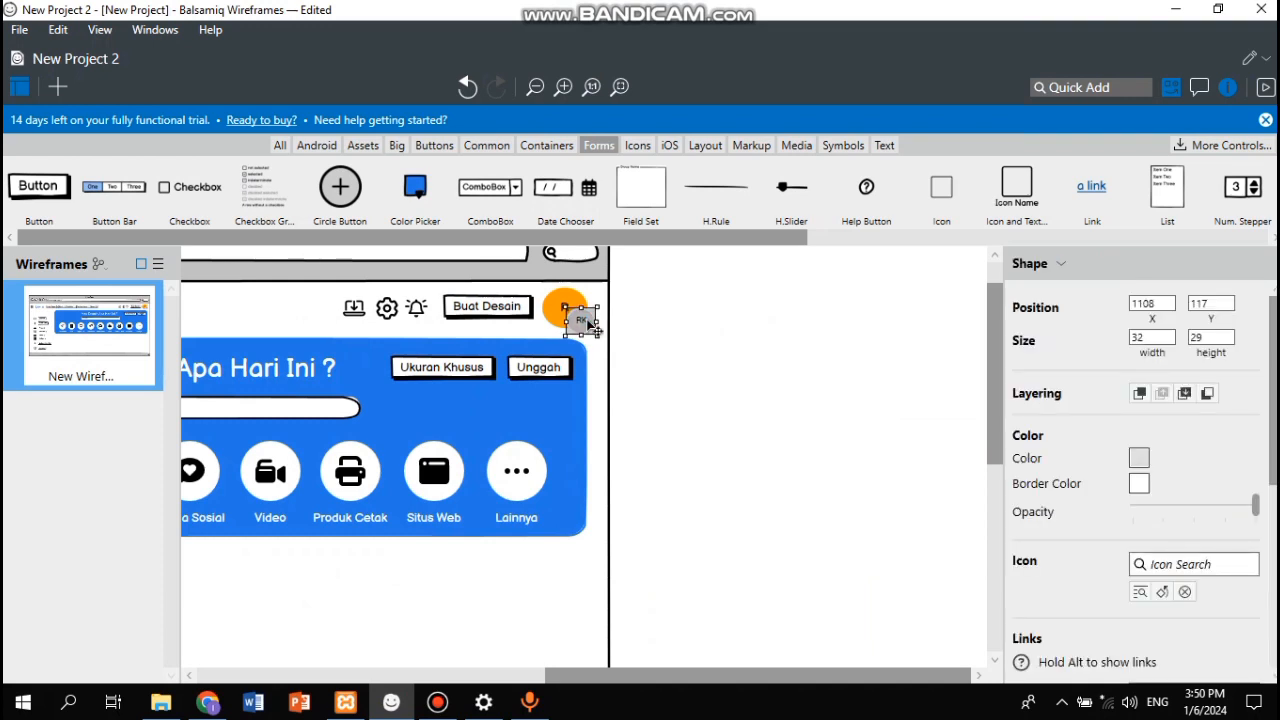
click(564, 306)
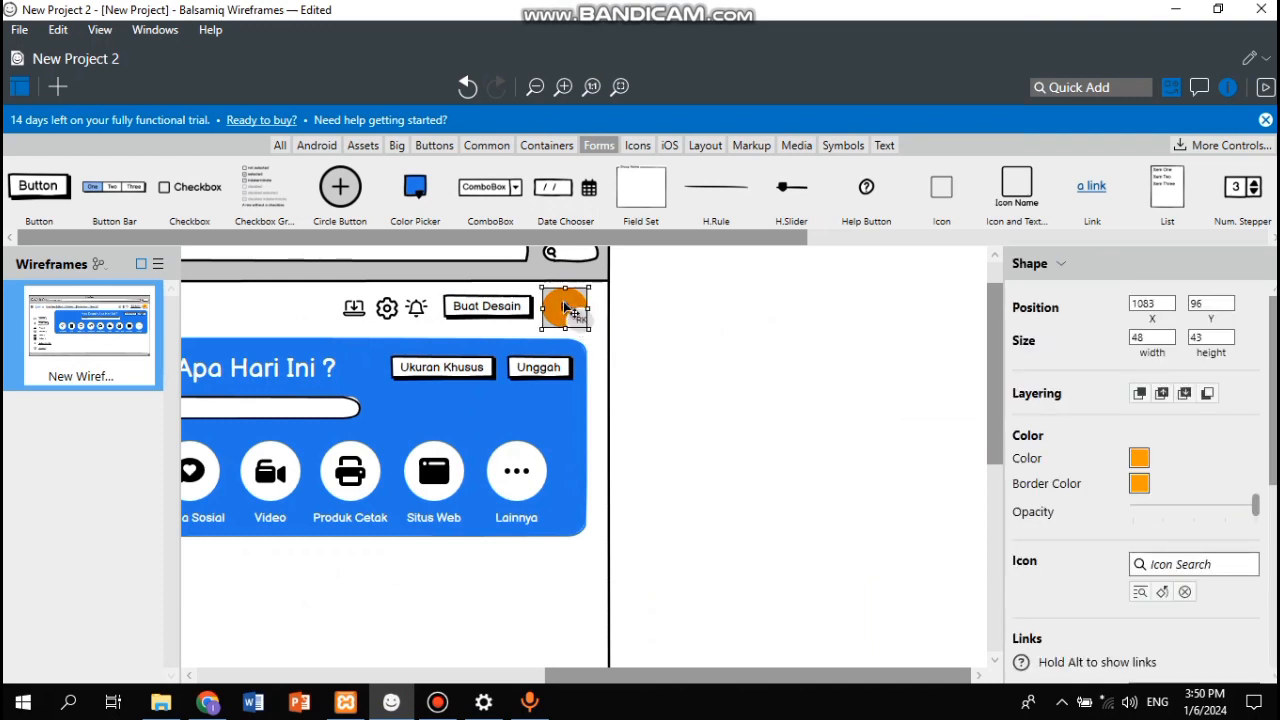
drag(565, 306, 195, 301)
scroll(226, 310, left, 10)
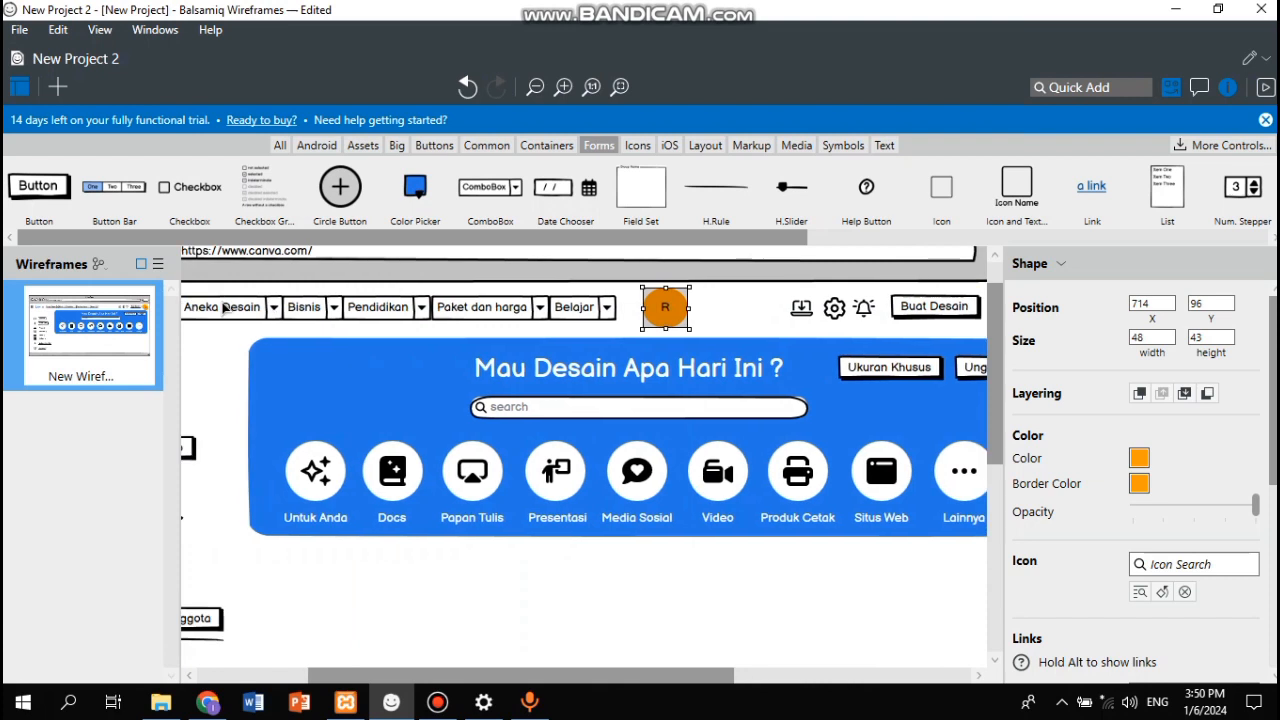
drag(785, 314, 236, 358)
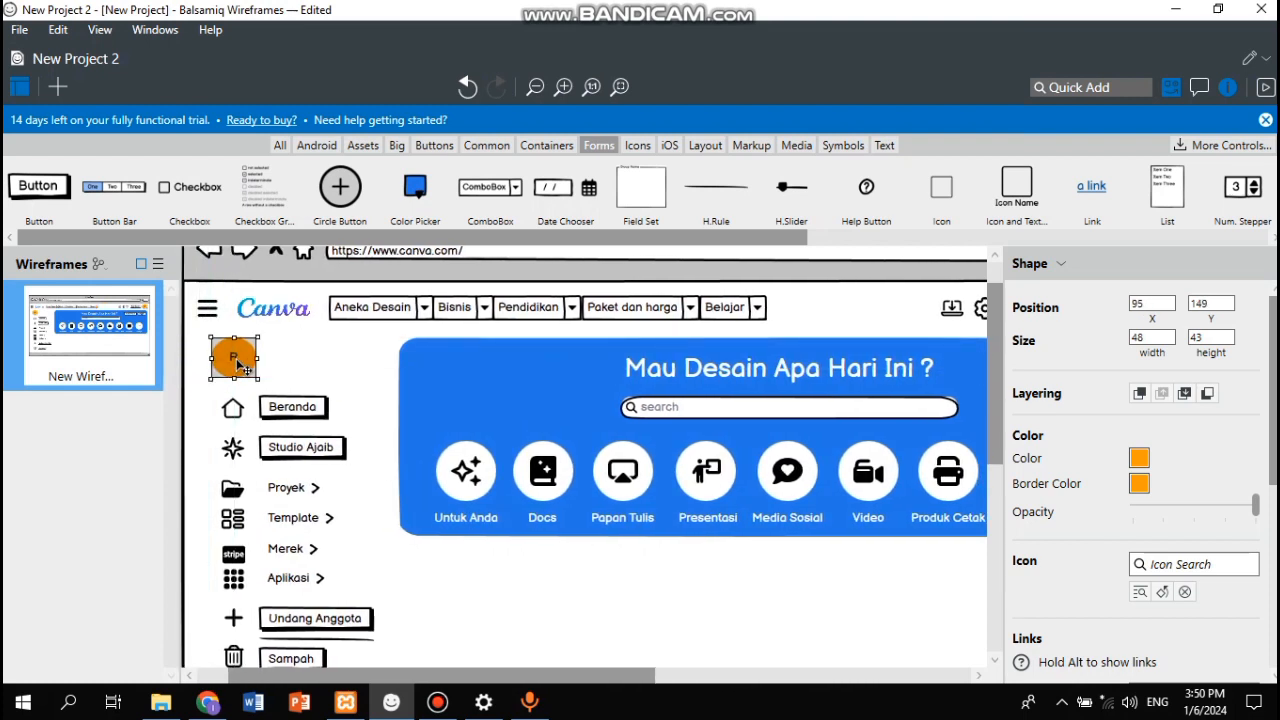
click(330, 346)
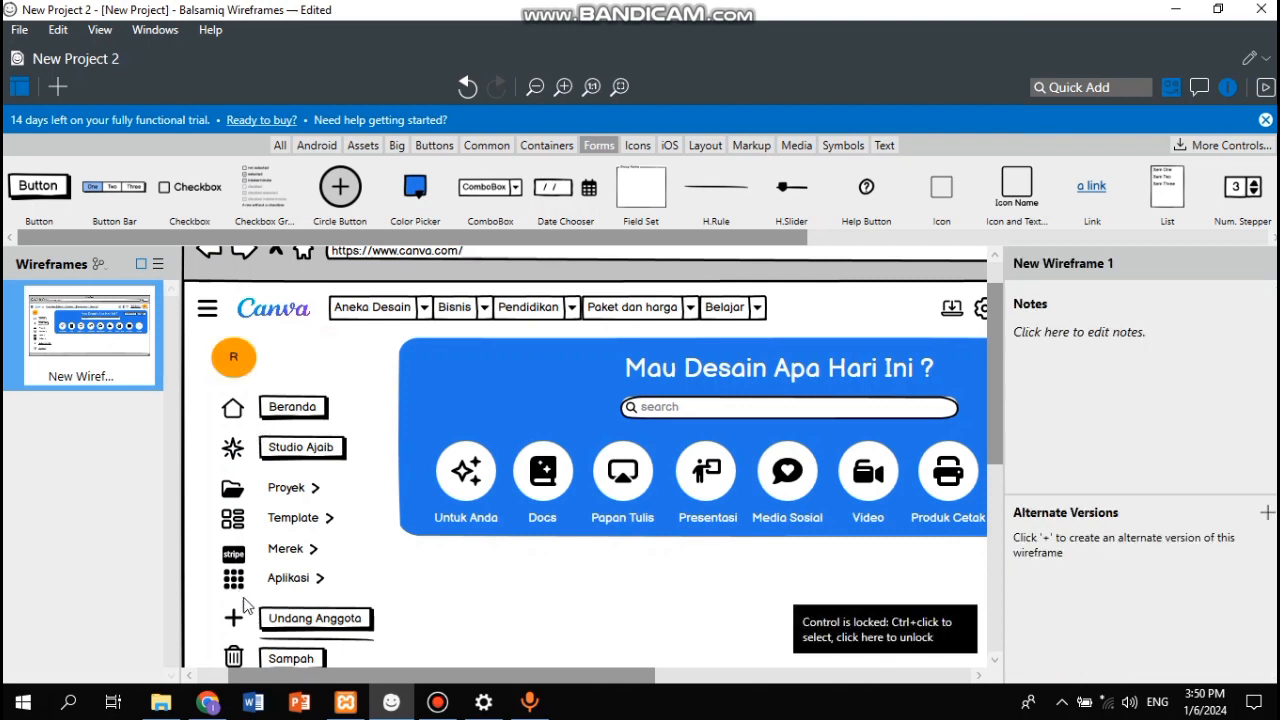
Step: Change the text of the copied orange circle above Beranda to RK
double_click(236, 366)
click(287, 357)
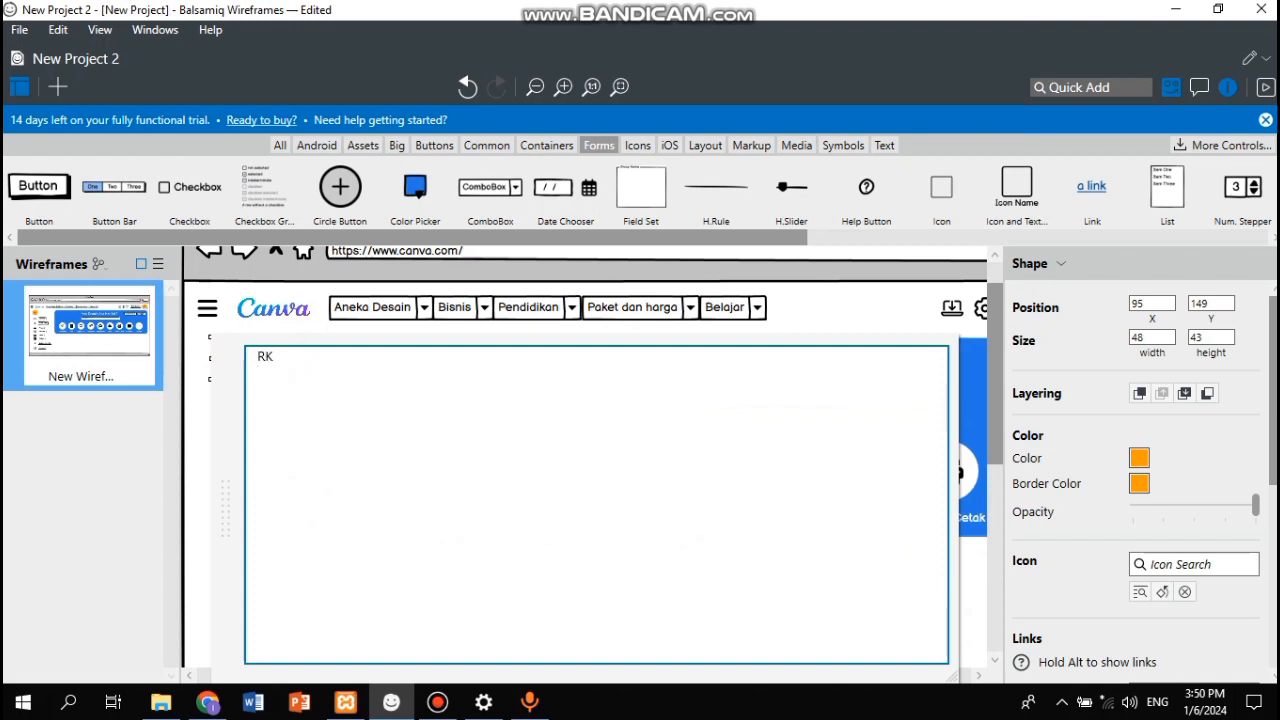
text(K)
click(309, 313)
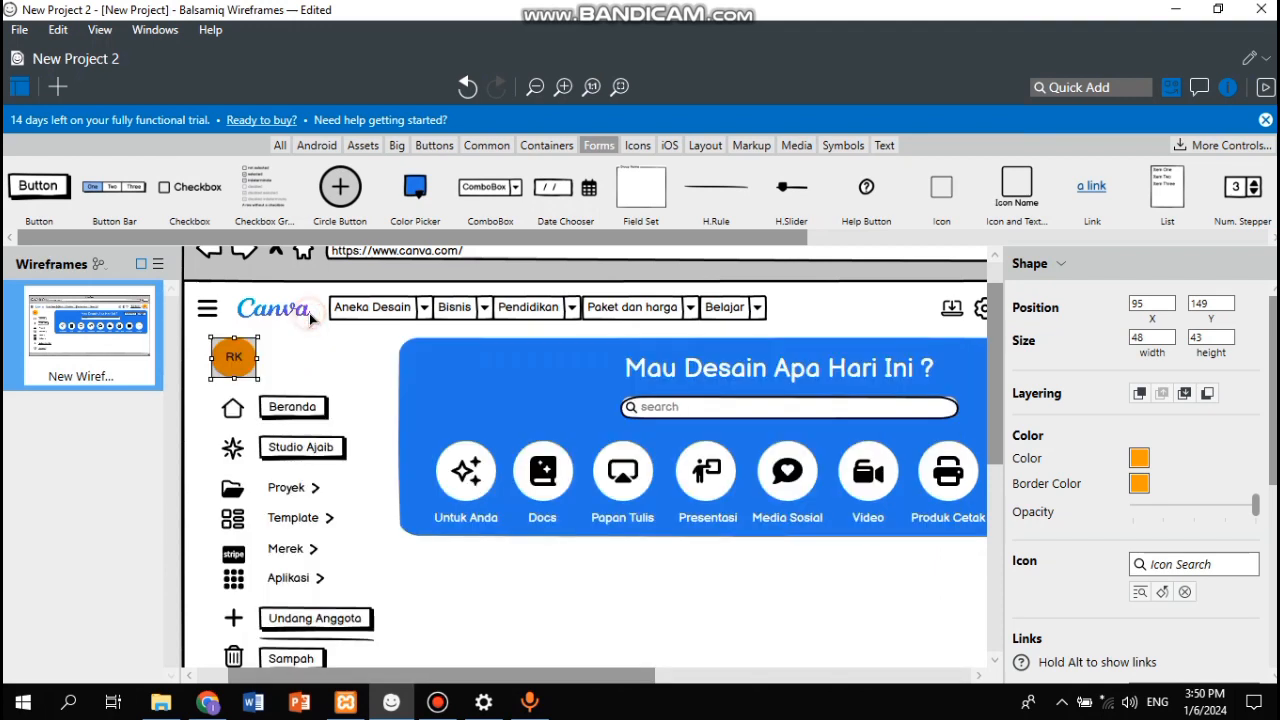
Step: Set the RK circle's fill colour to gray6 (EEEEEE) and its border colour to white
click(240, 360)
click(1139, 458)
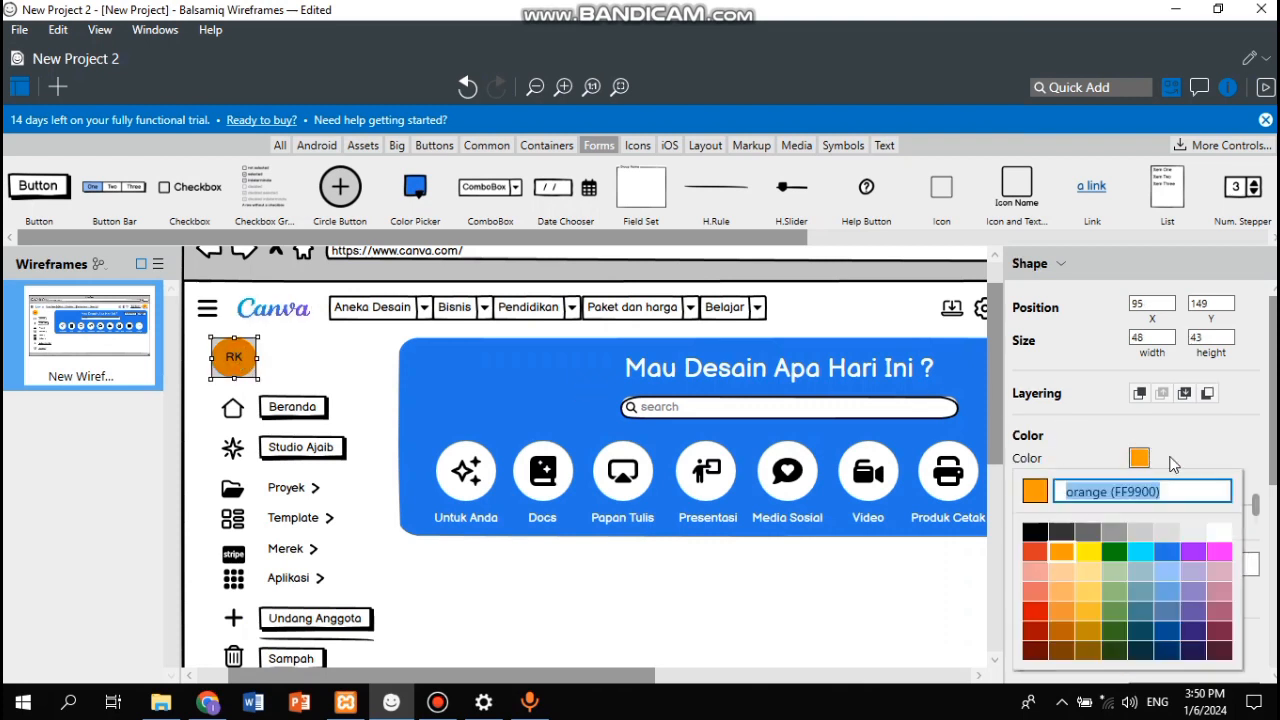
click(1192, 535)
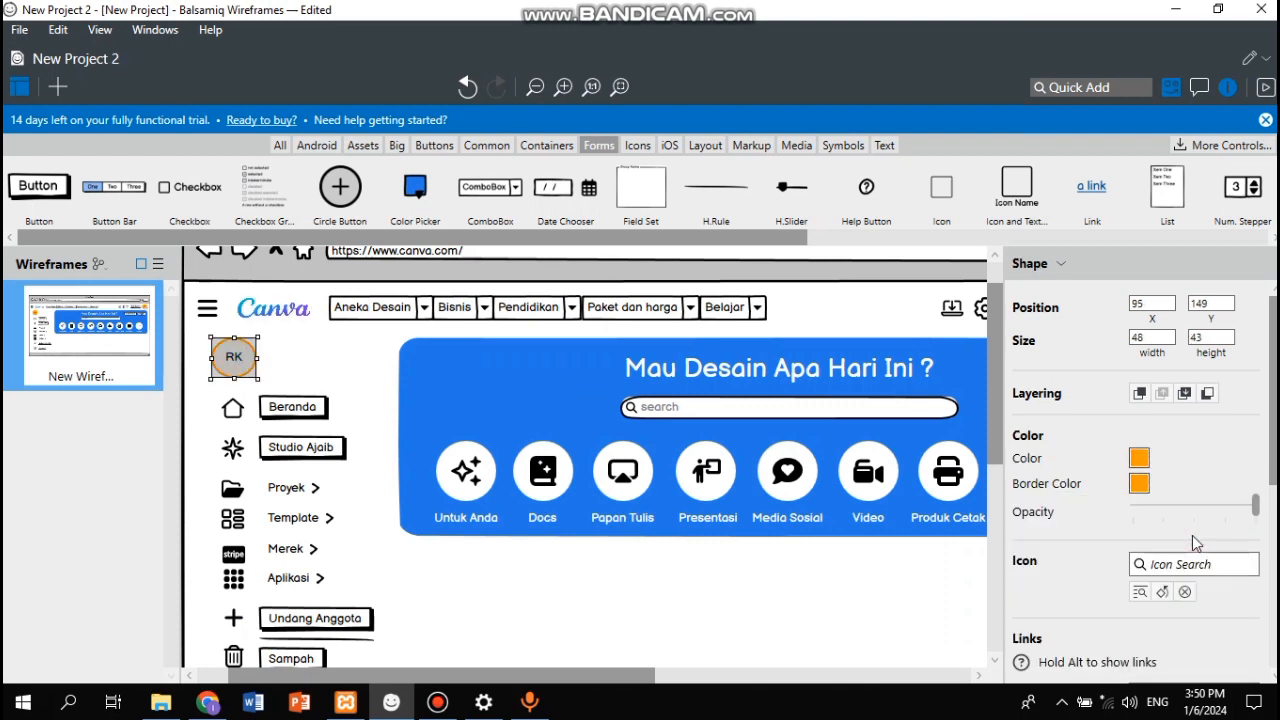
click(1139, 484)
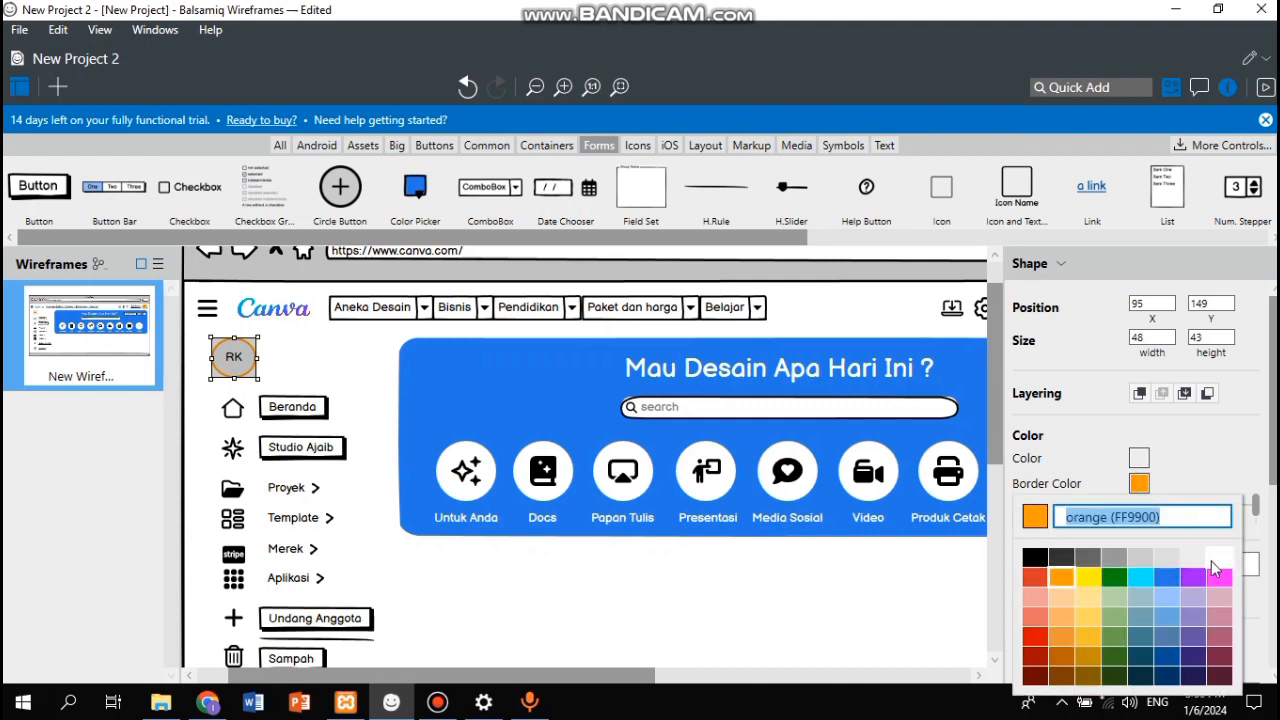
click(1212, 565)
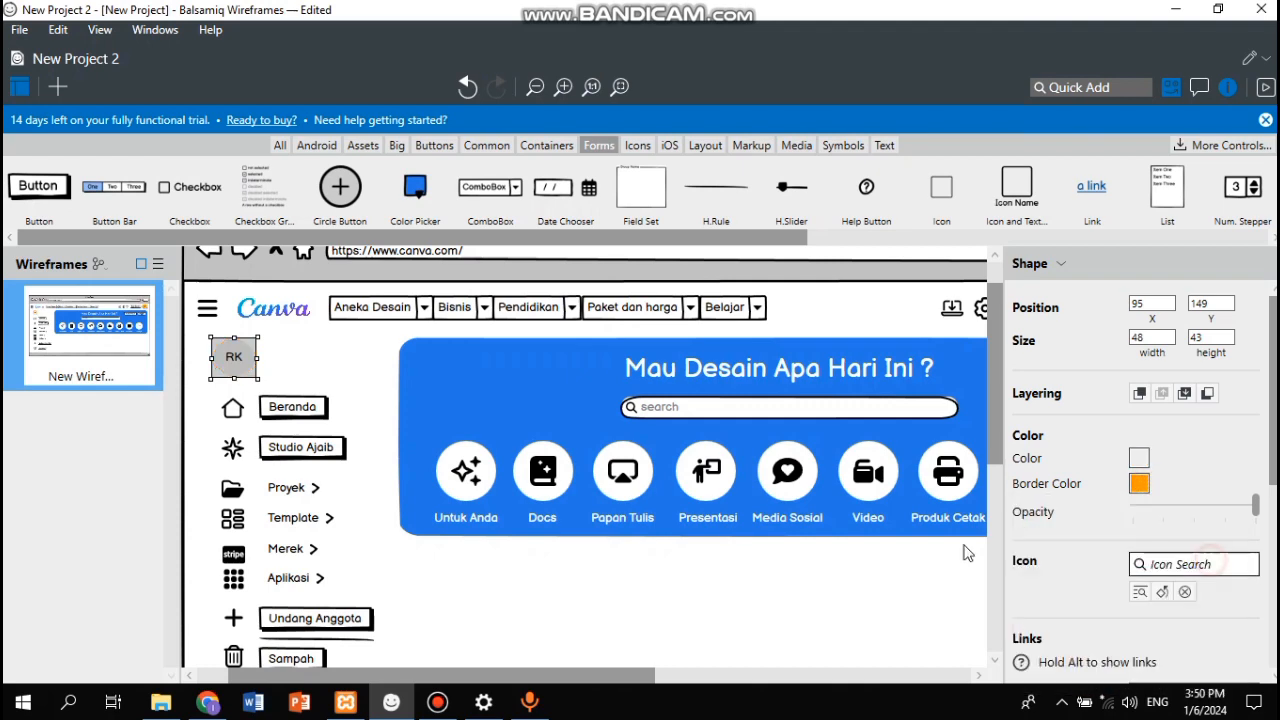
Step: Compare the RK circle with the Canva page in Chrome, set its fill to a medium gray in the wireframe, and deselect it
click(200, 706)
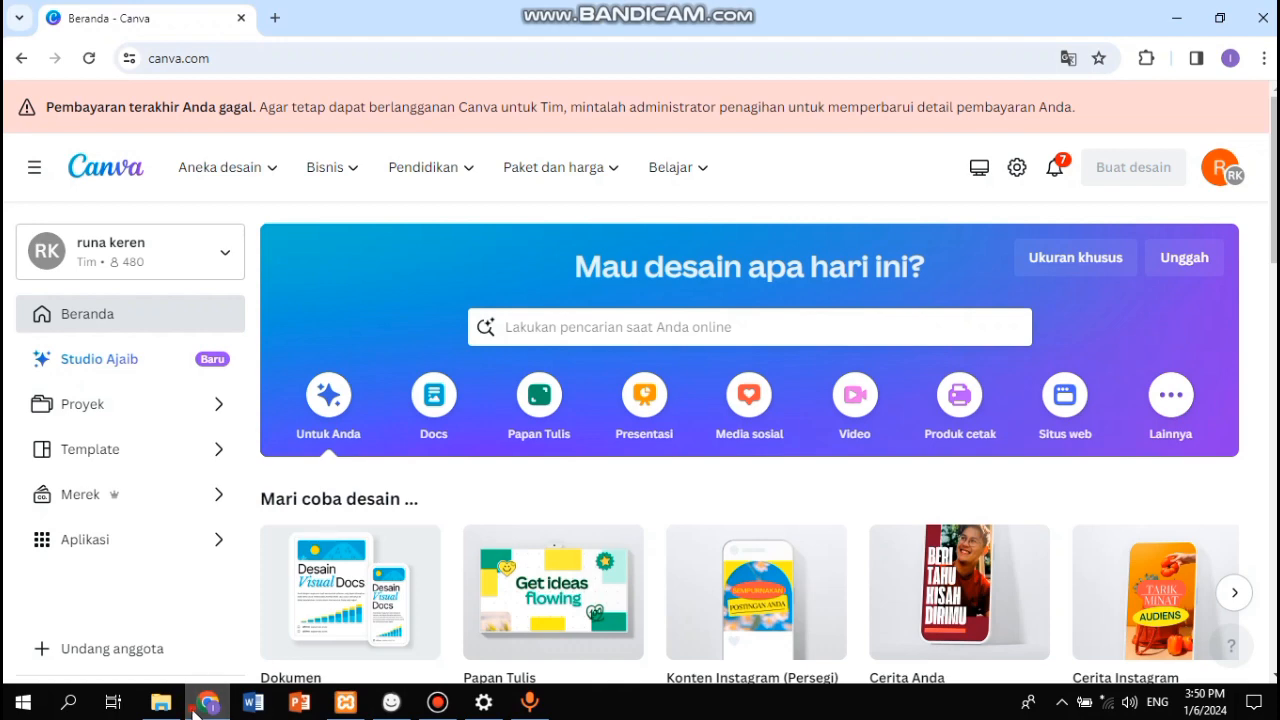
click(200, 706)
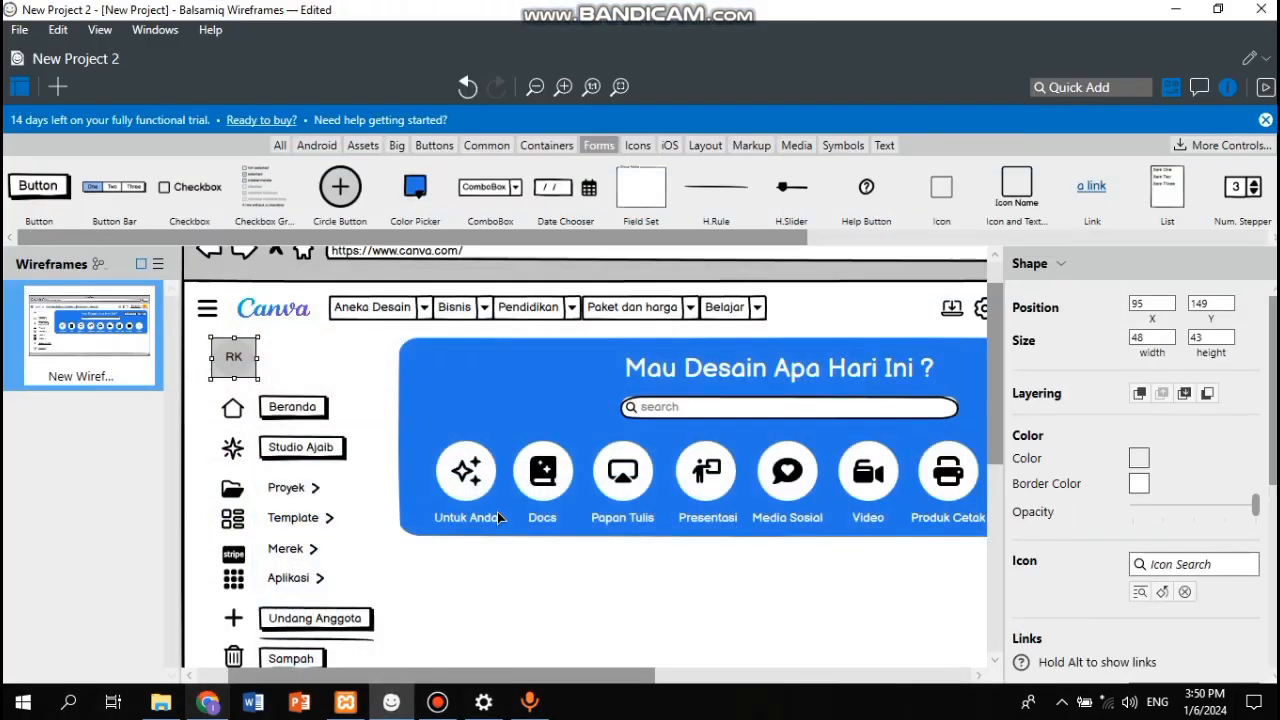
click(1137, 459)
click(1116, 534)
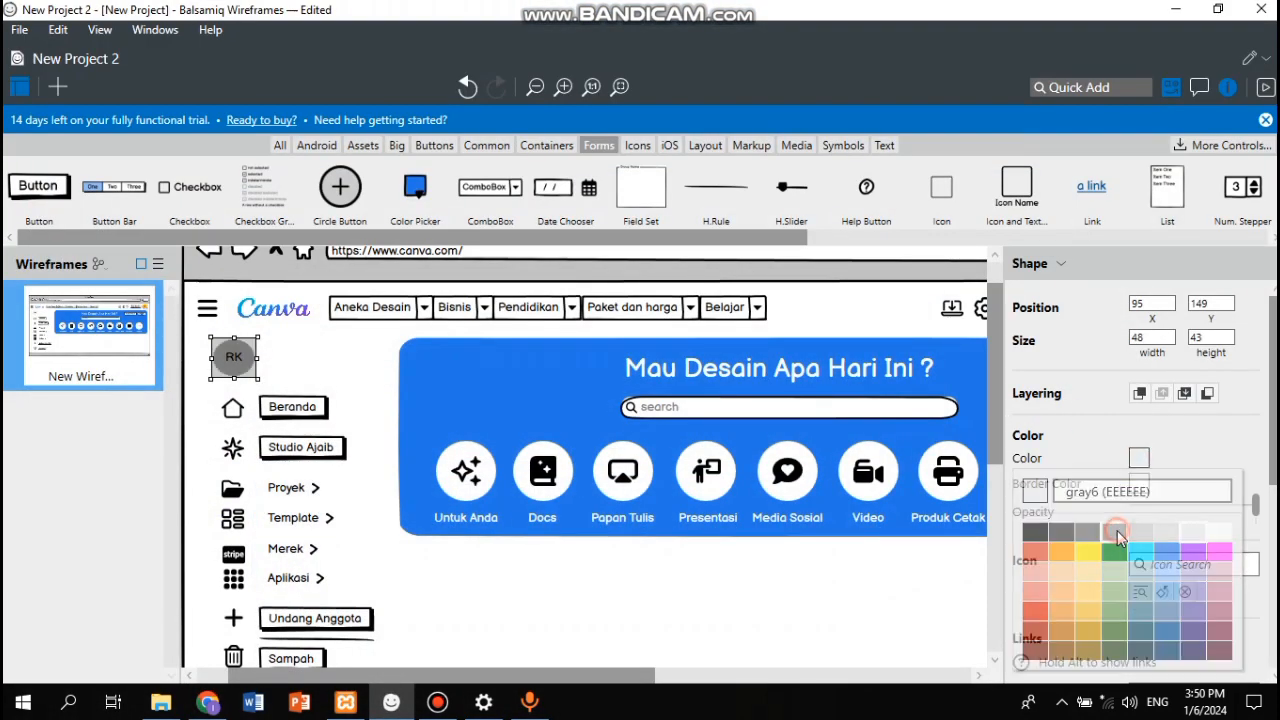
click(767, 576)
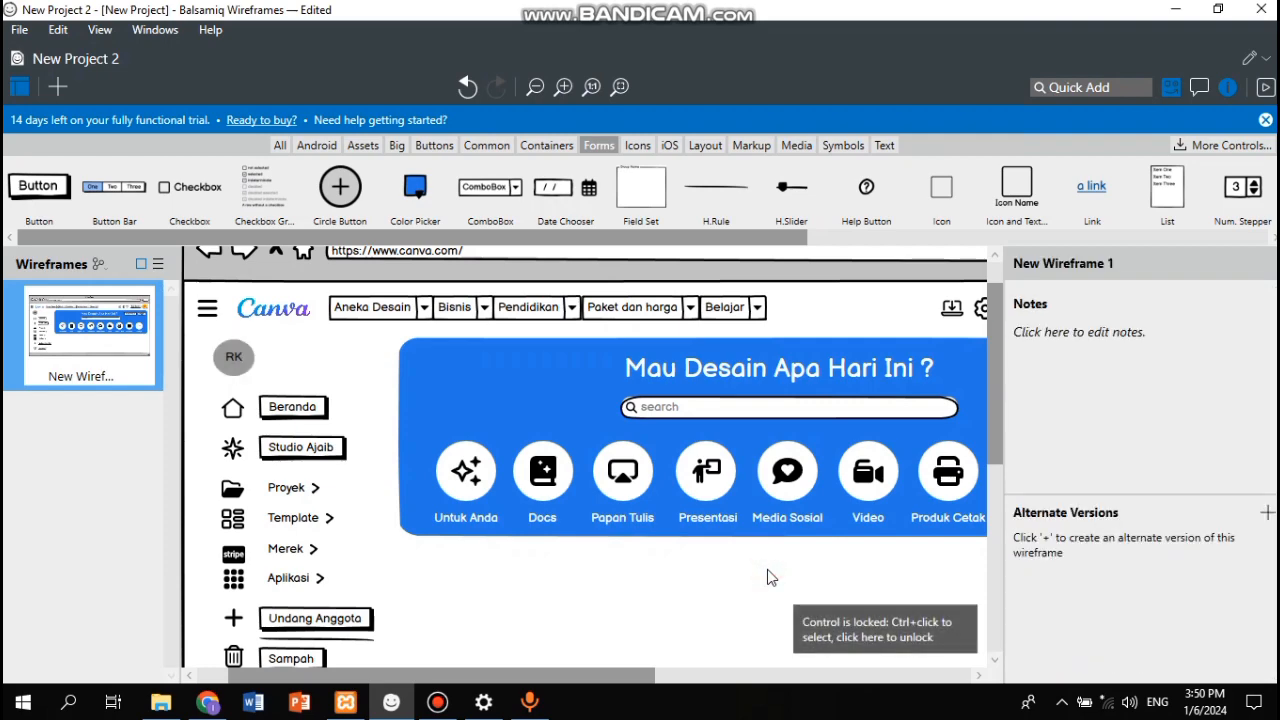
Step: Check the Canva page in Chrome, and place a duplicate of the Untuk Anda label beside the wireframe's RK circle at X 154, Y 149
click(222, 706)
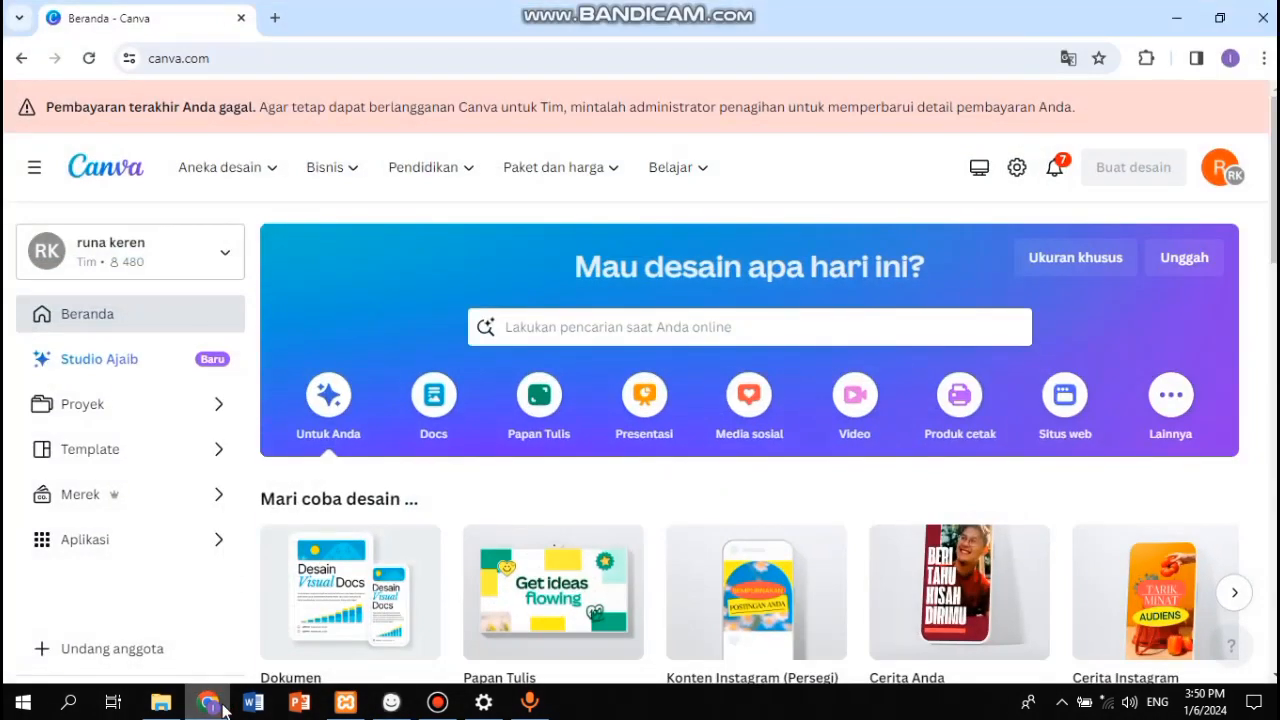
click(208, 704)
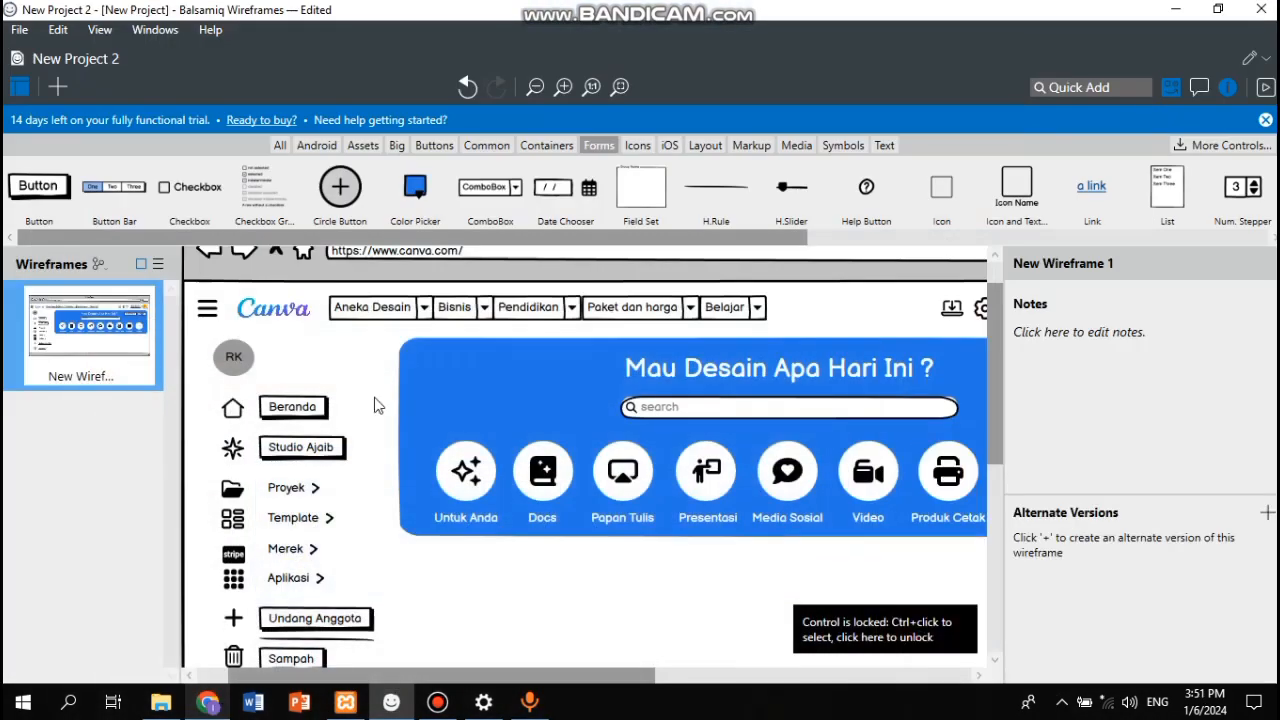
click(452, 524)
key(ctrl+d)
drag(471, 531, 289, 350)
click(289, 350)
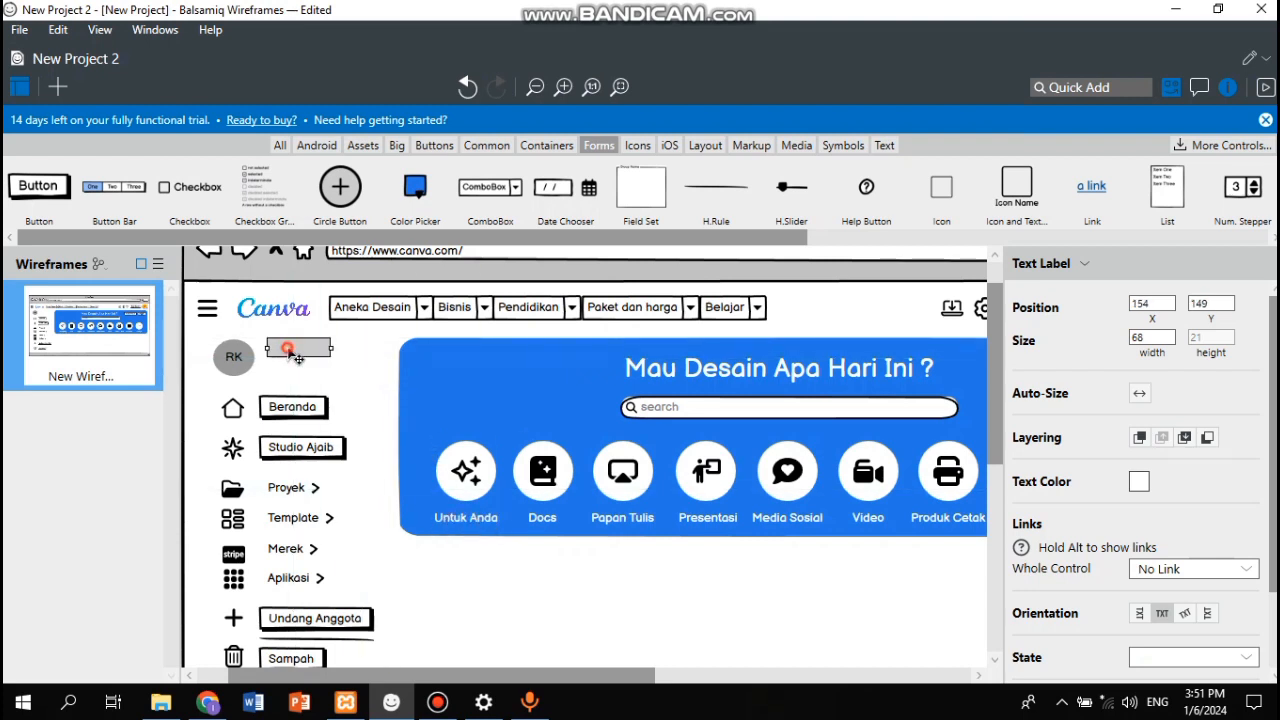
Step: Replace the copied label's text with the capitalized team name, set its text colour to black, and deselect it
double_click(289, 350)
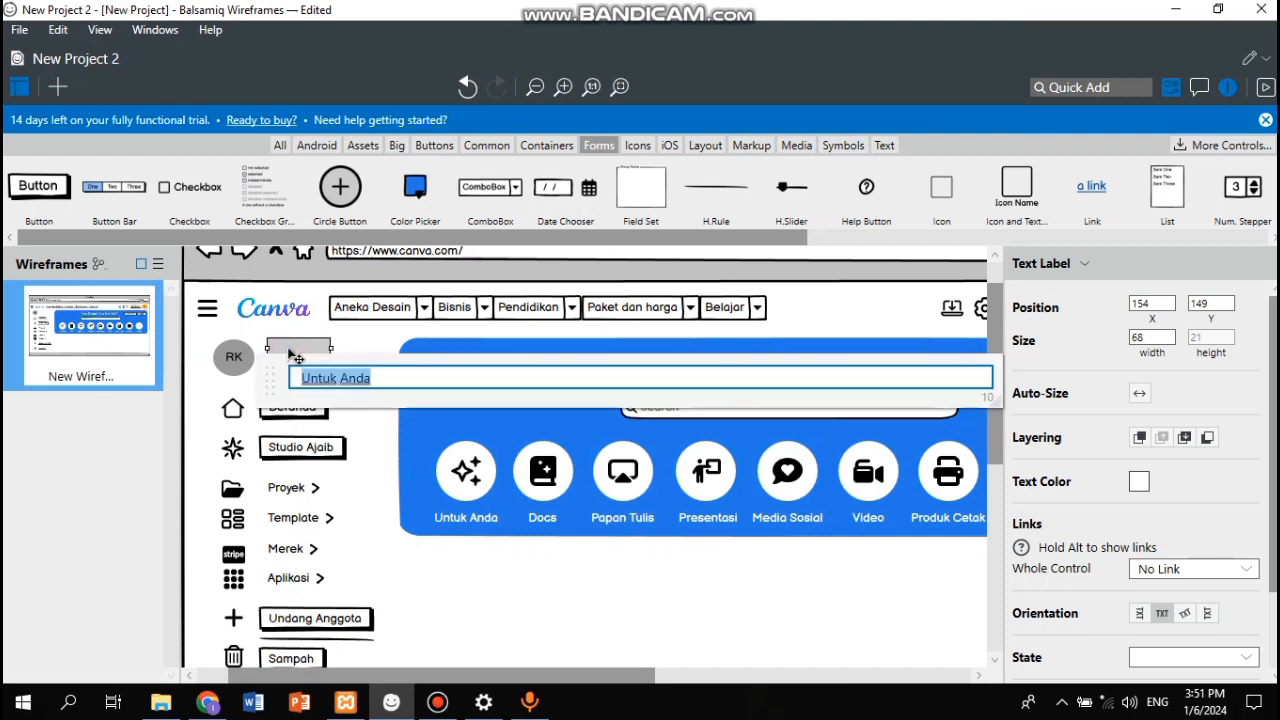
text(Ru)
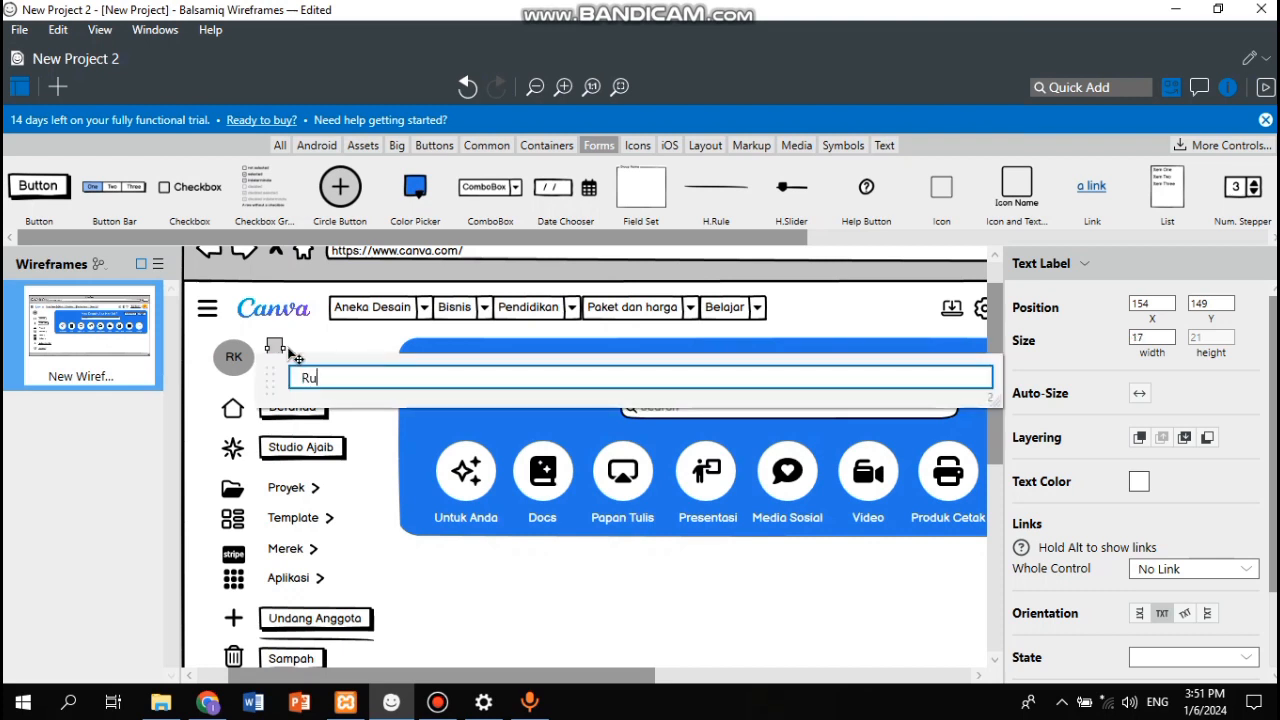
text(na ke)
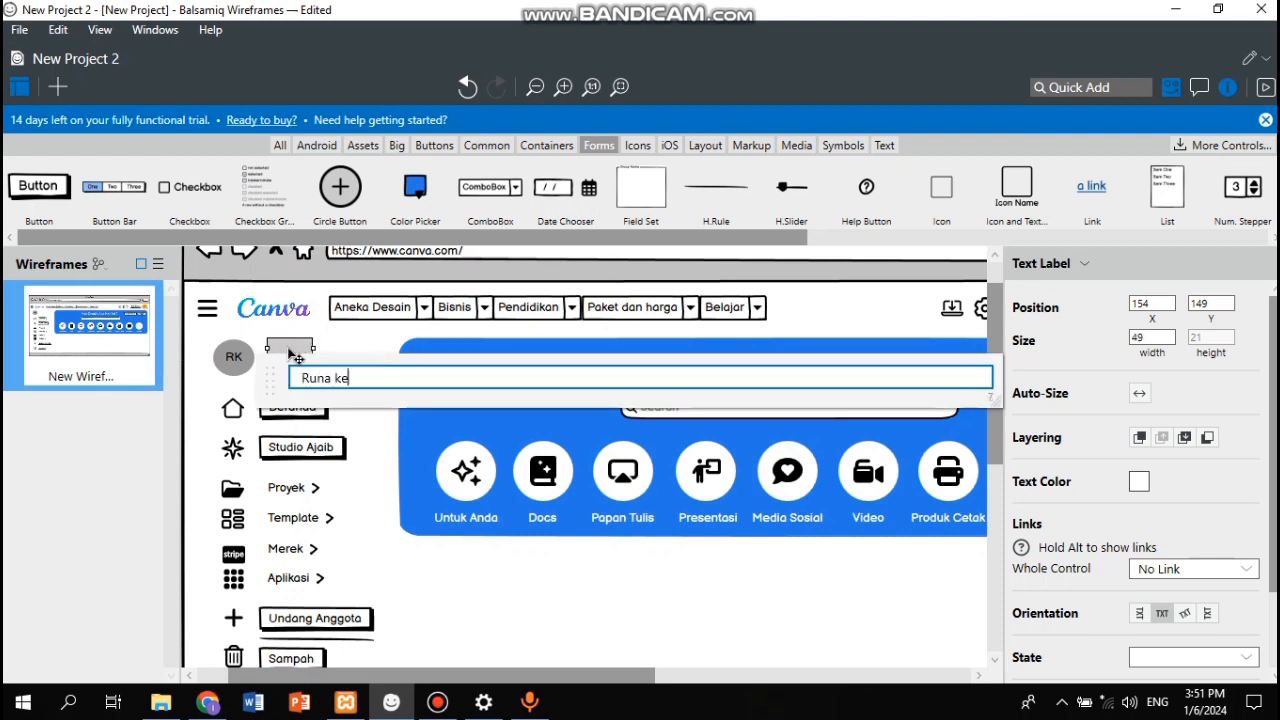
text(ren)
key(BackSpace)
text(Keren)
click(1140, 482)
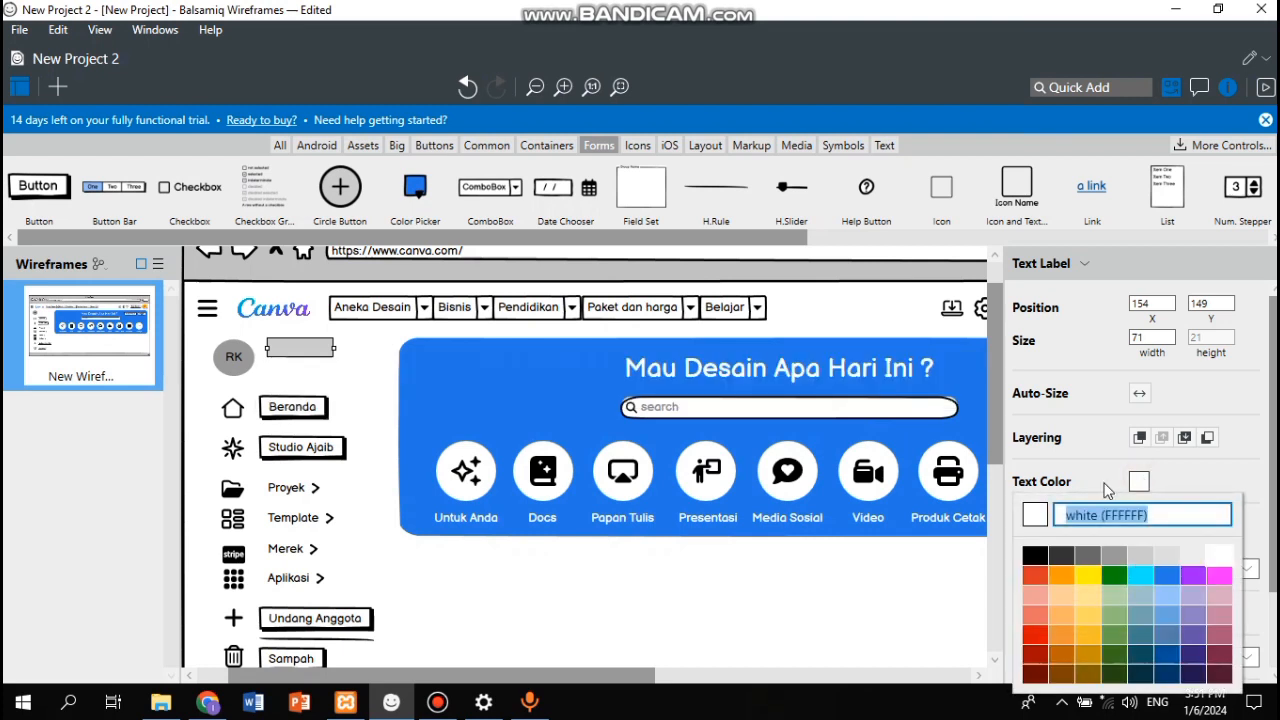
click(1036, 553)
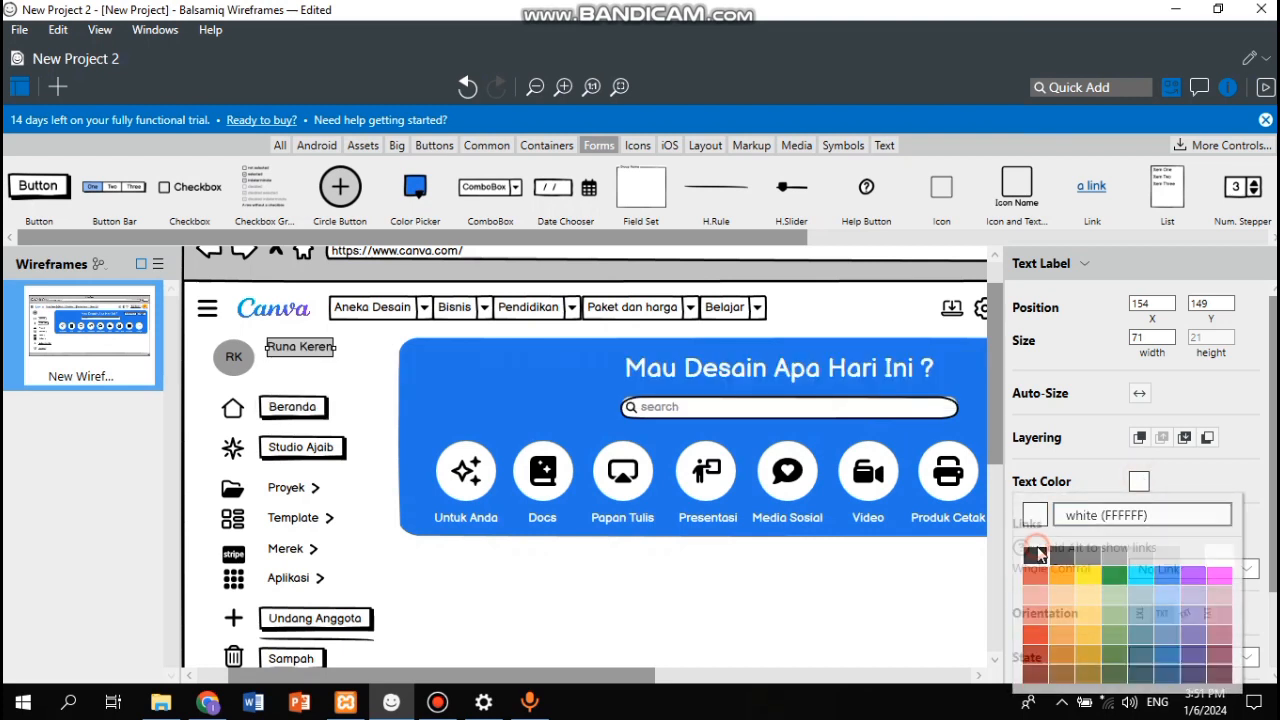
click(750, 578)
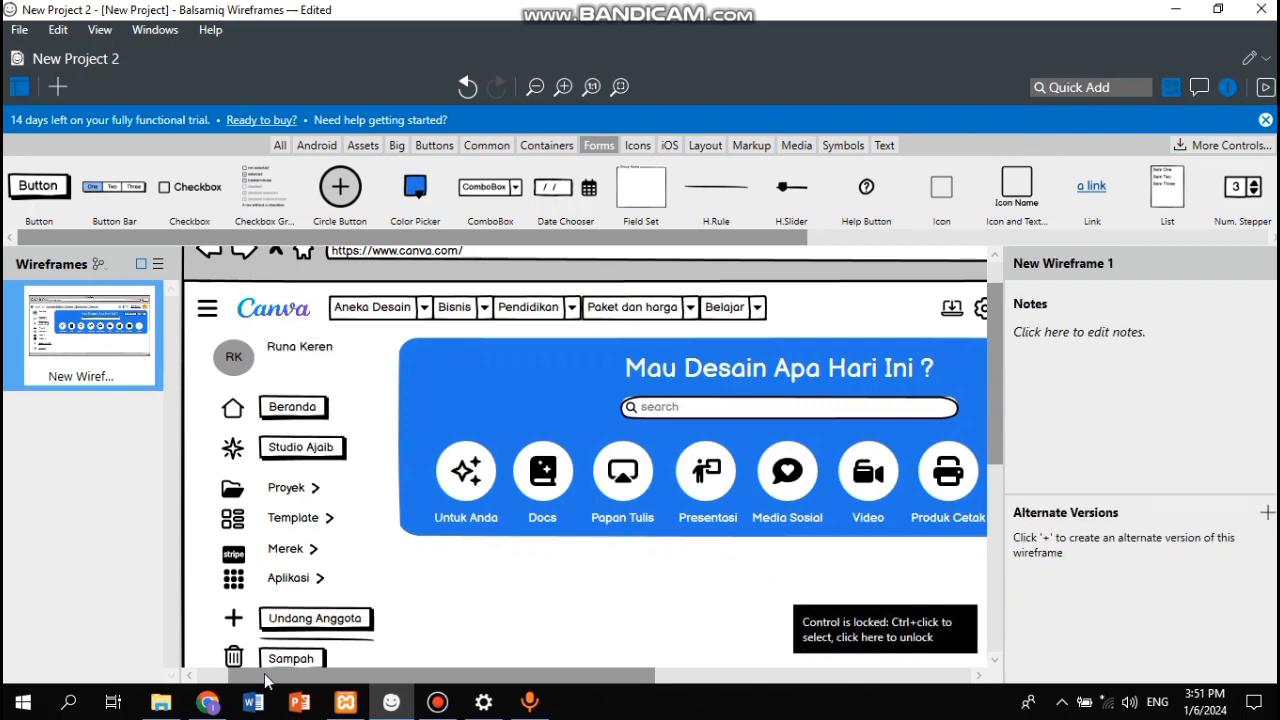
Step: Check the Canva page in Chrome, and place a copy of the team name label directly below it at X 154, Y 171, reading "Tim"
click(208, 704)
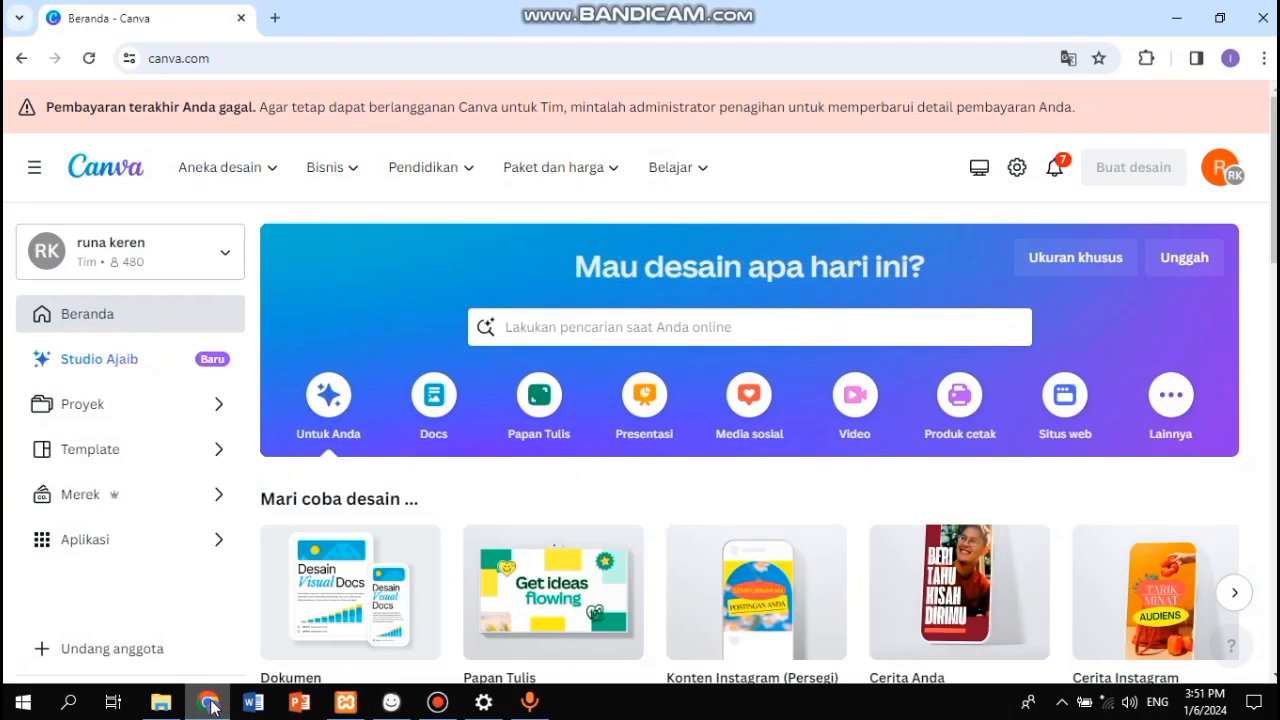
click(210, 706)
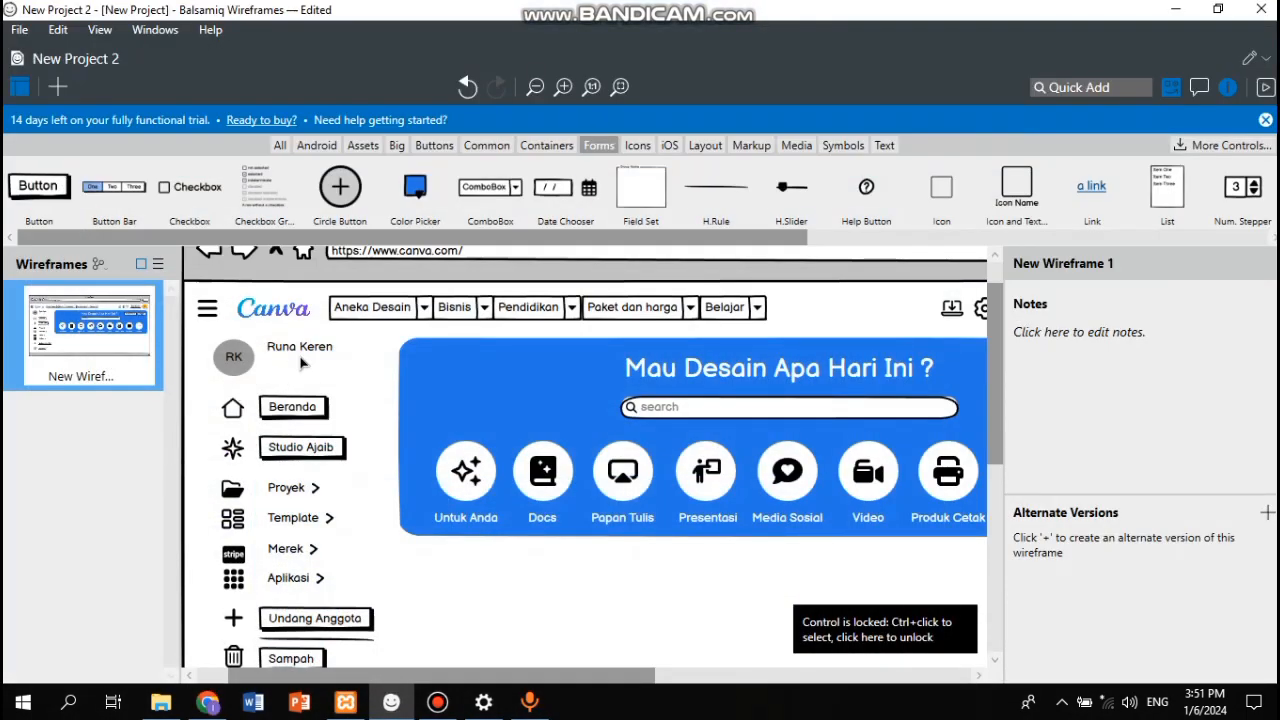
drag(315, 360, 296, 376)
double_click(294, 375)
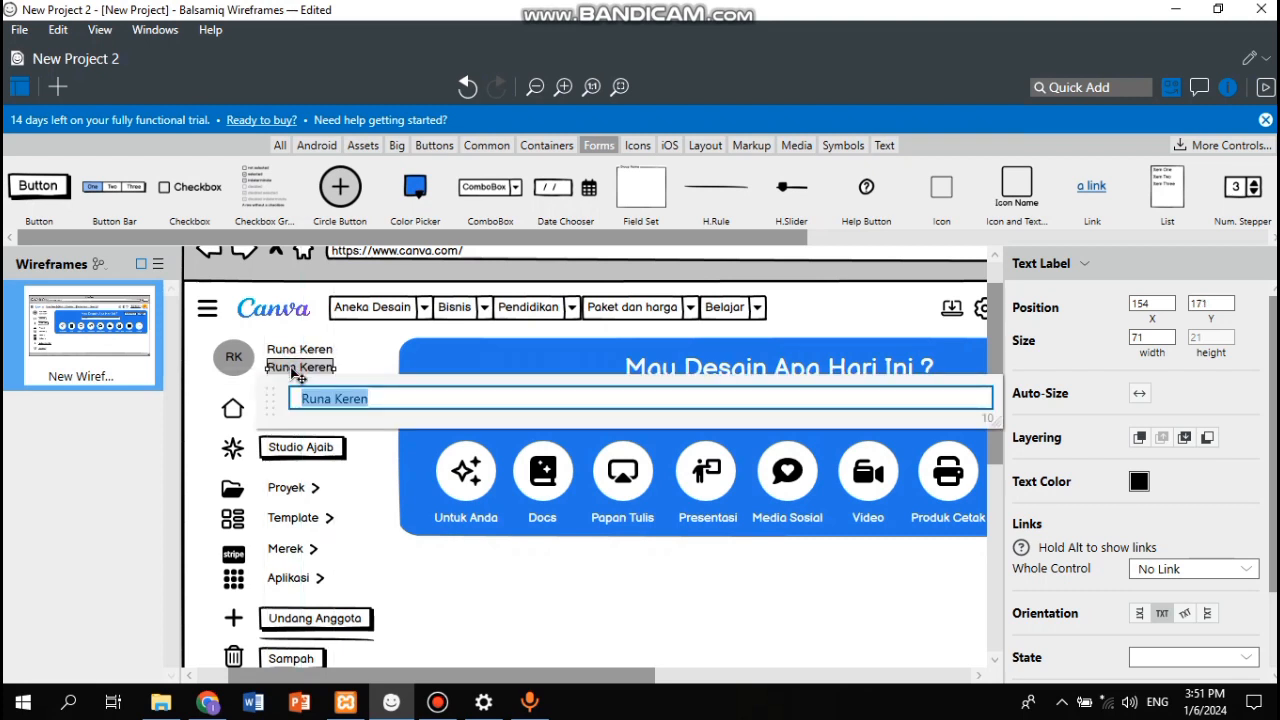
text(Tim)
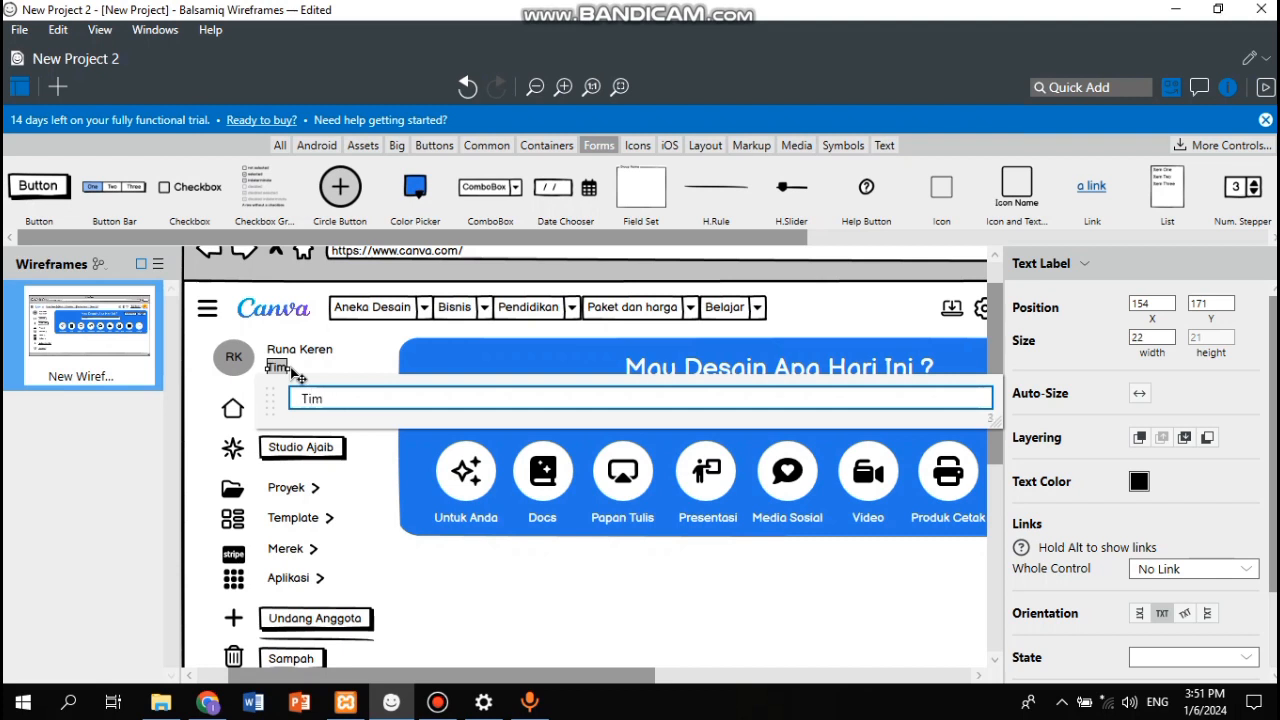
key(Return)
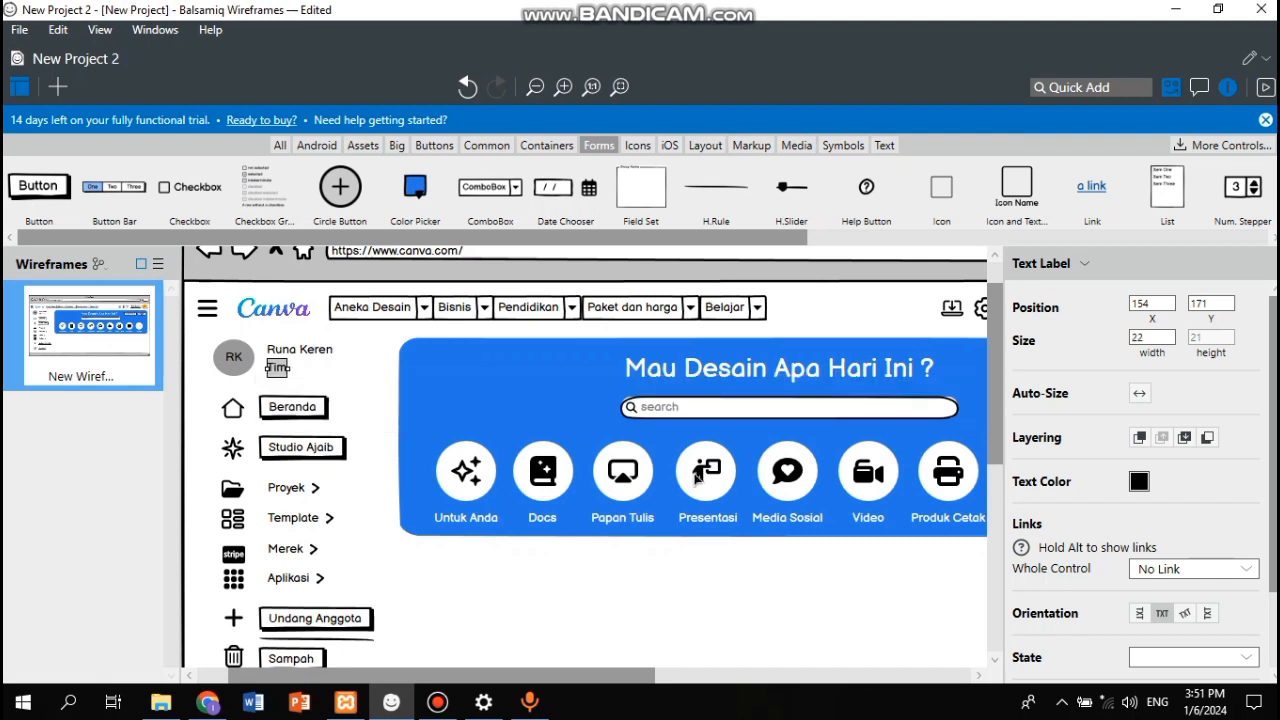
Step: Set the Tim label's font size to 11 and deselect it
scroll(1228, 503, down, 1)
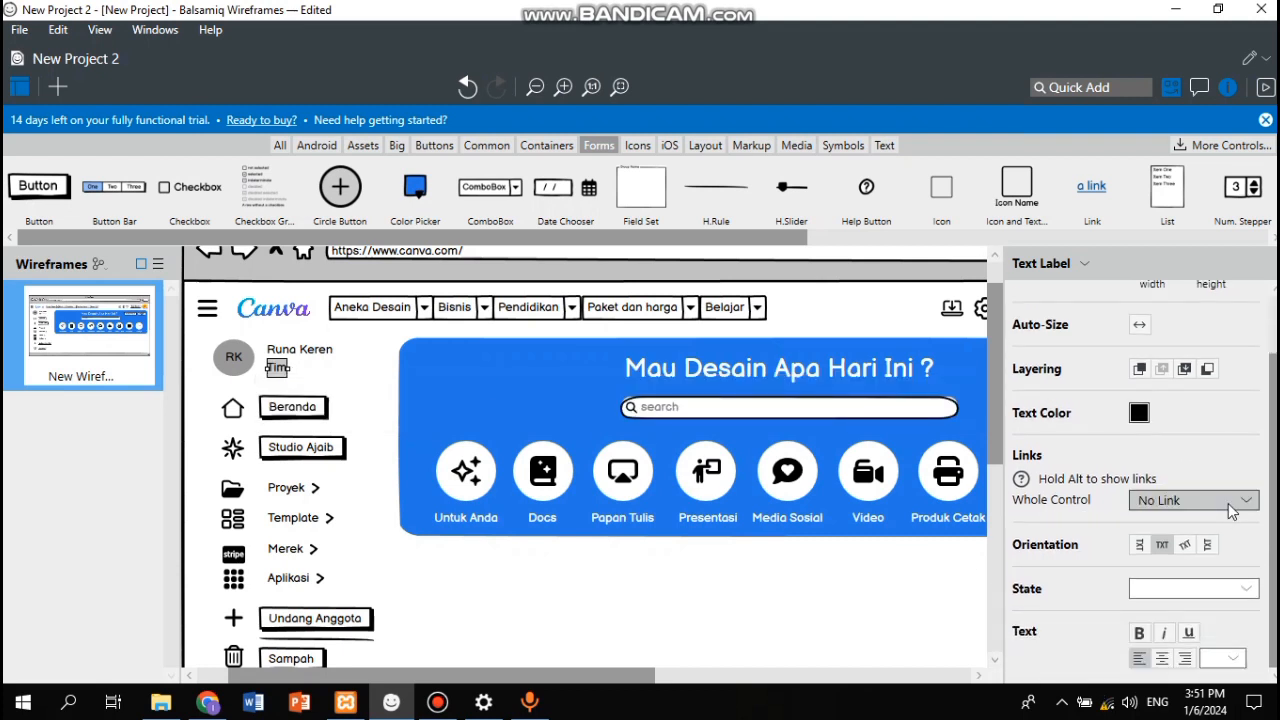
click(1237, 658)
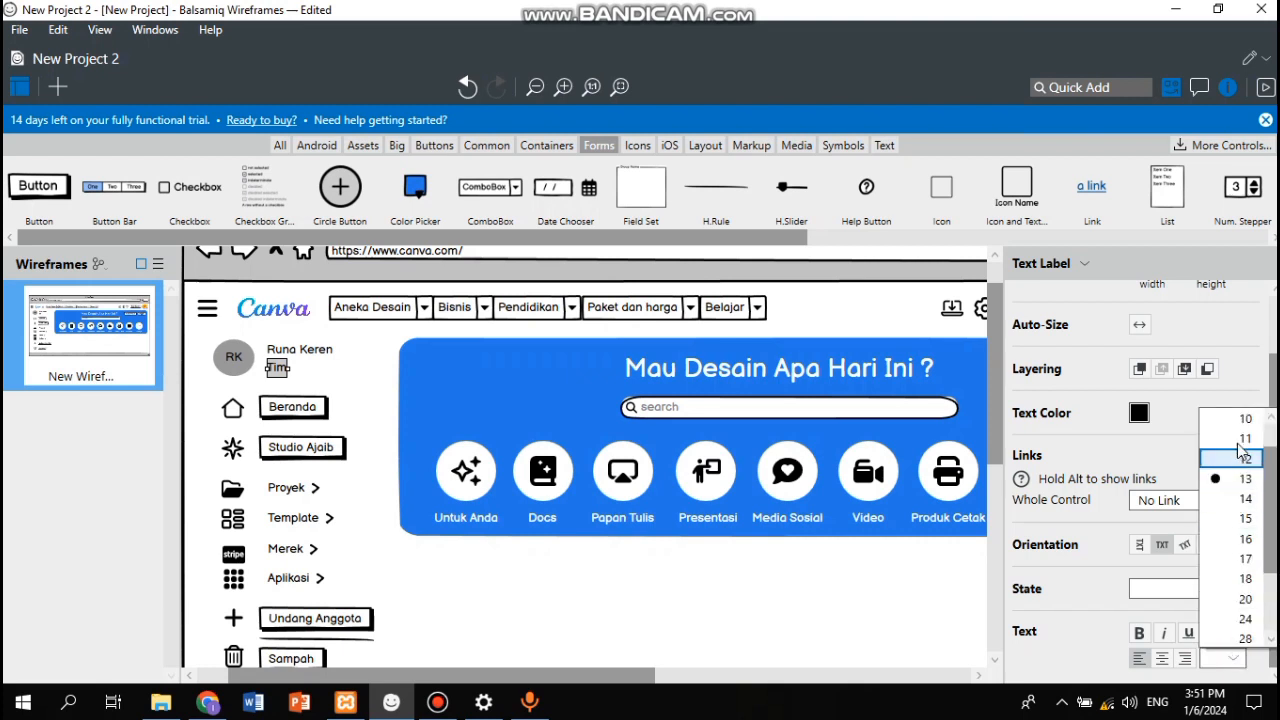
click(1240, 439)
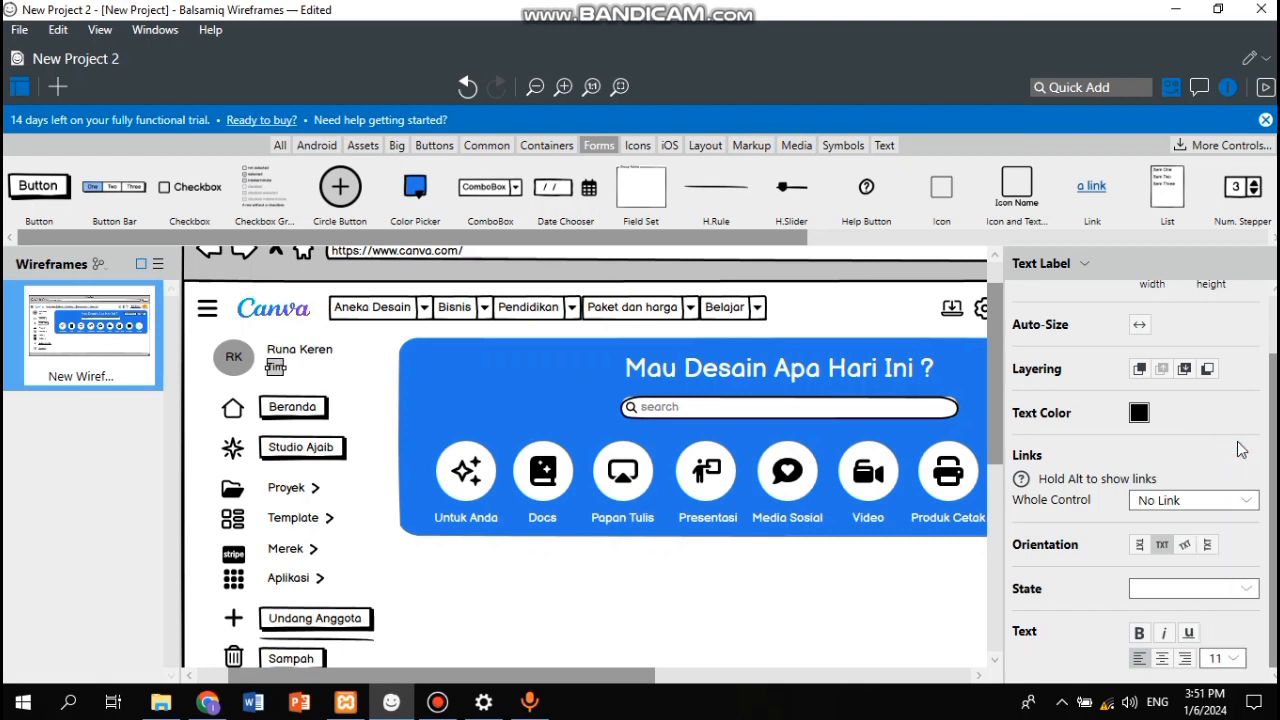
click(631, 566)
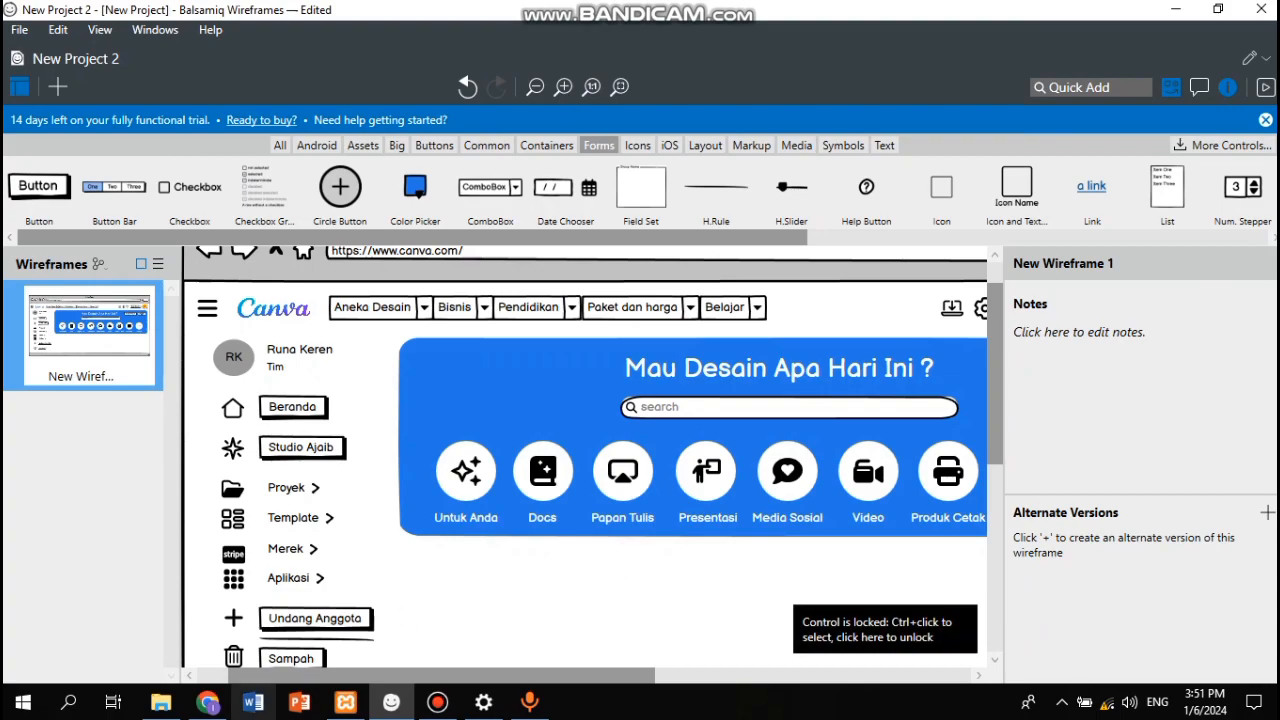
Step: Check the Canva page in Chrome, try a rectangle about 174 by 57 around the wireframe's team selector, and remove it
click(205, 706)
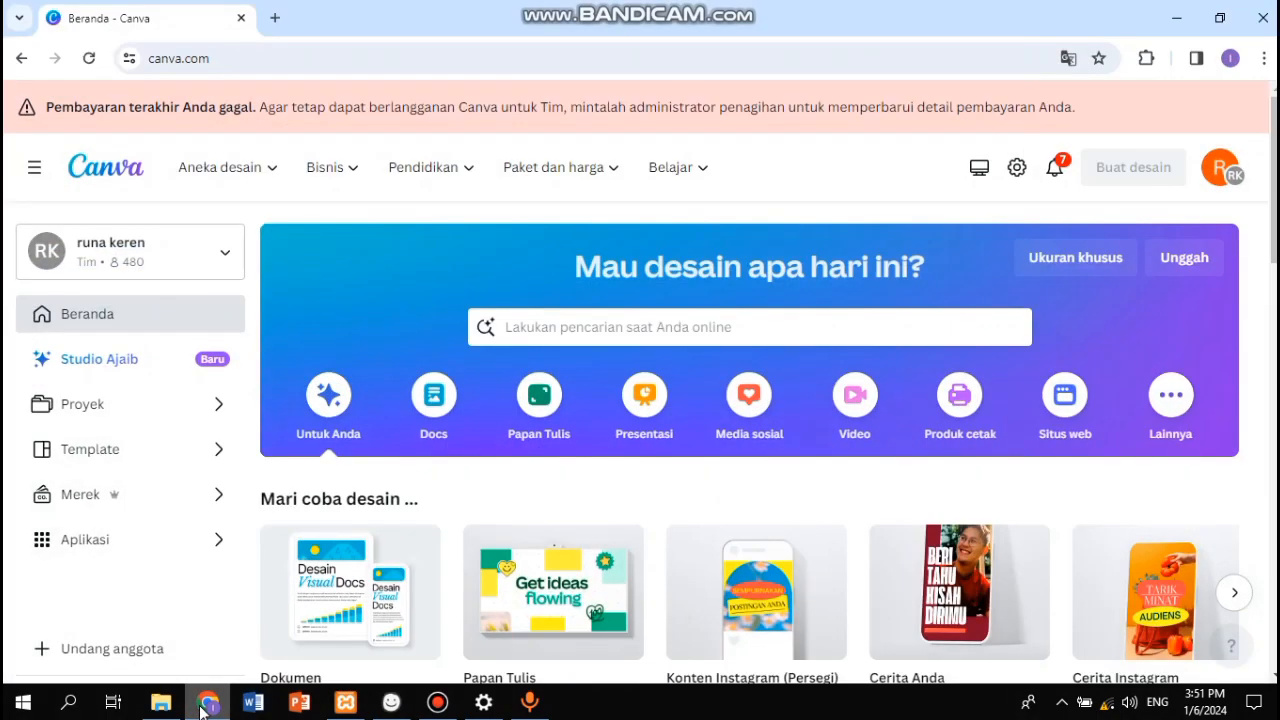
click(205, 706)
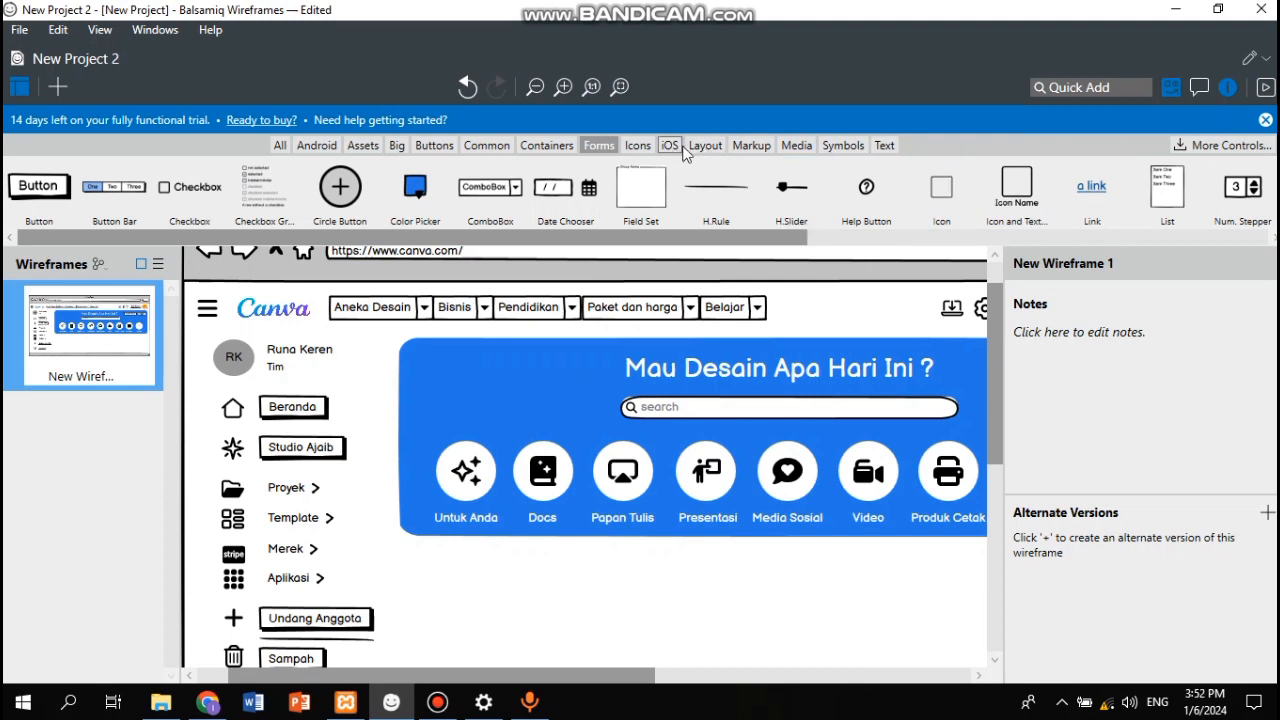
click(485, 148)
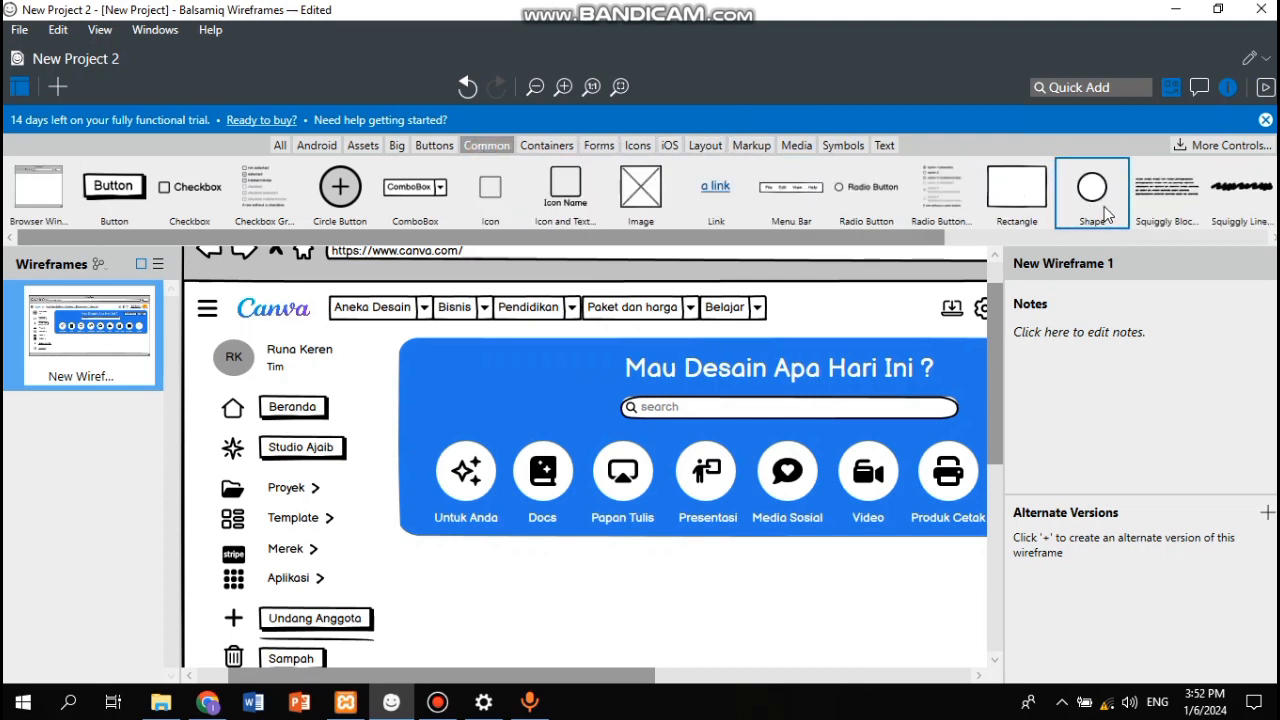
drag(1030, 207, 375, 355)
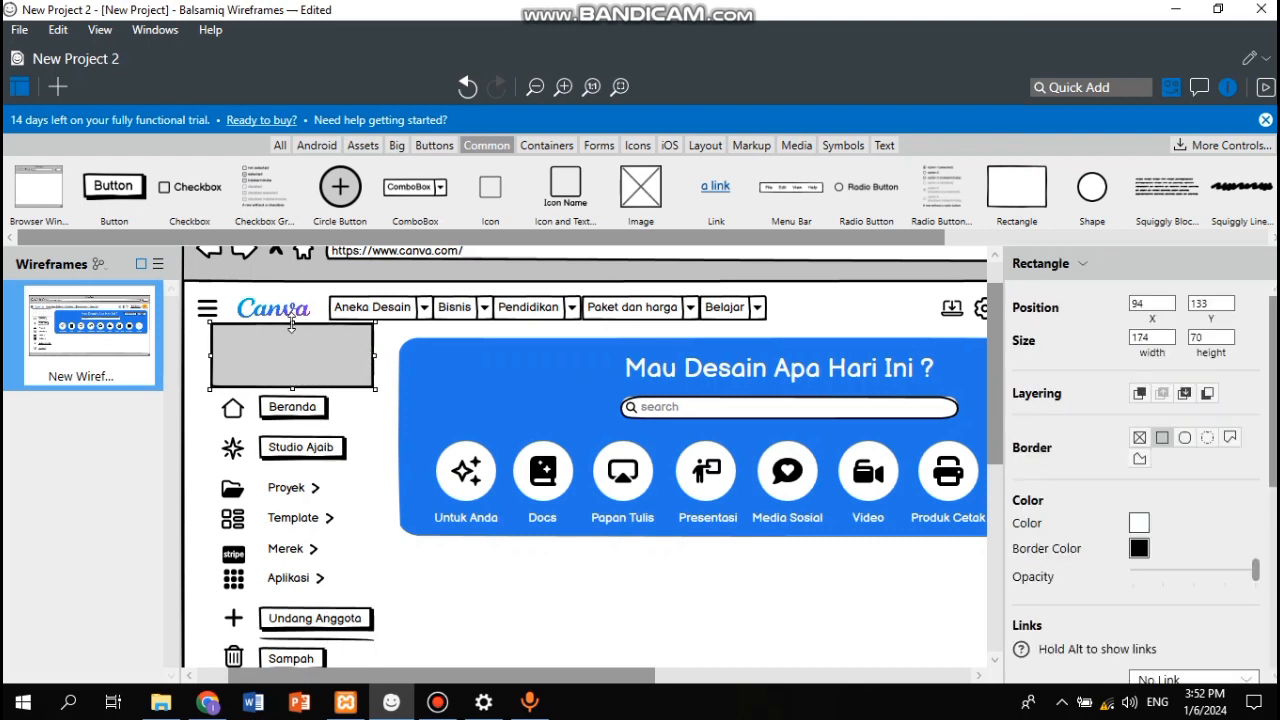
drag(292, 322, 289, 331)
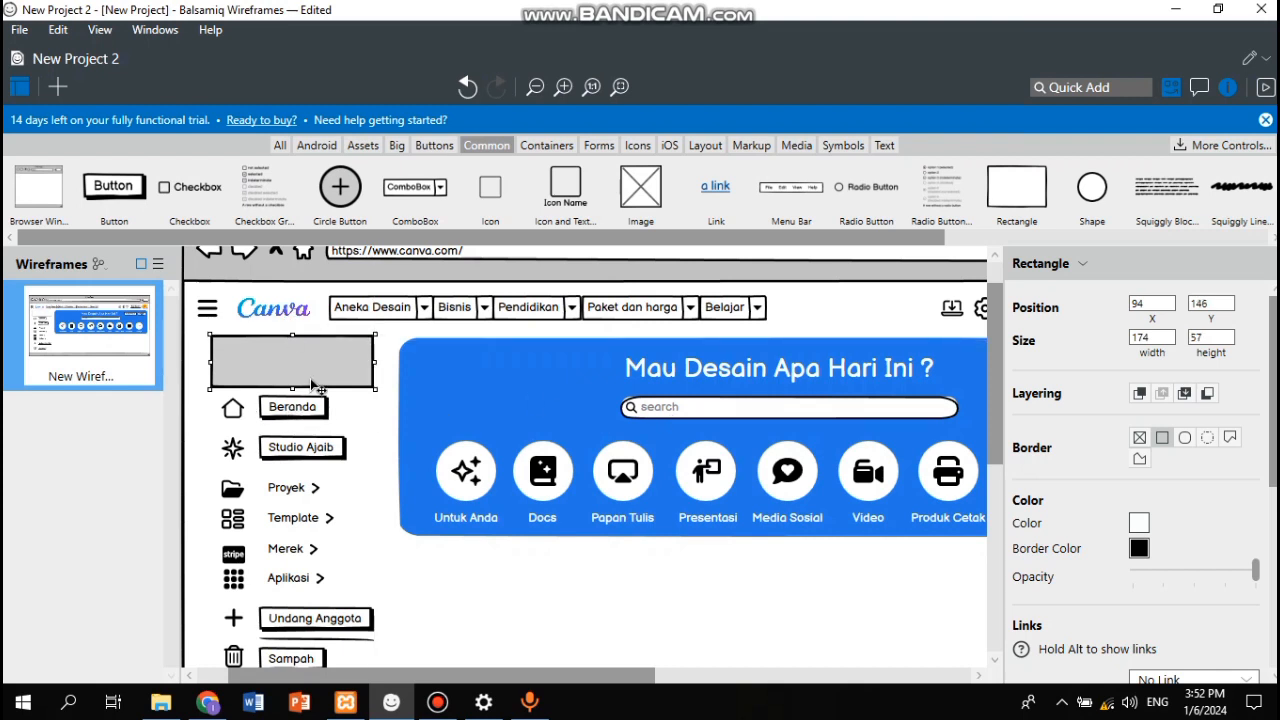
key(Delete)
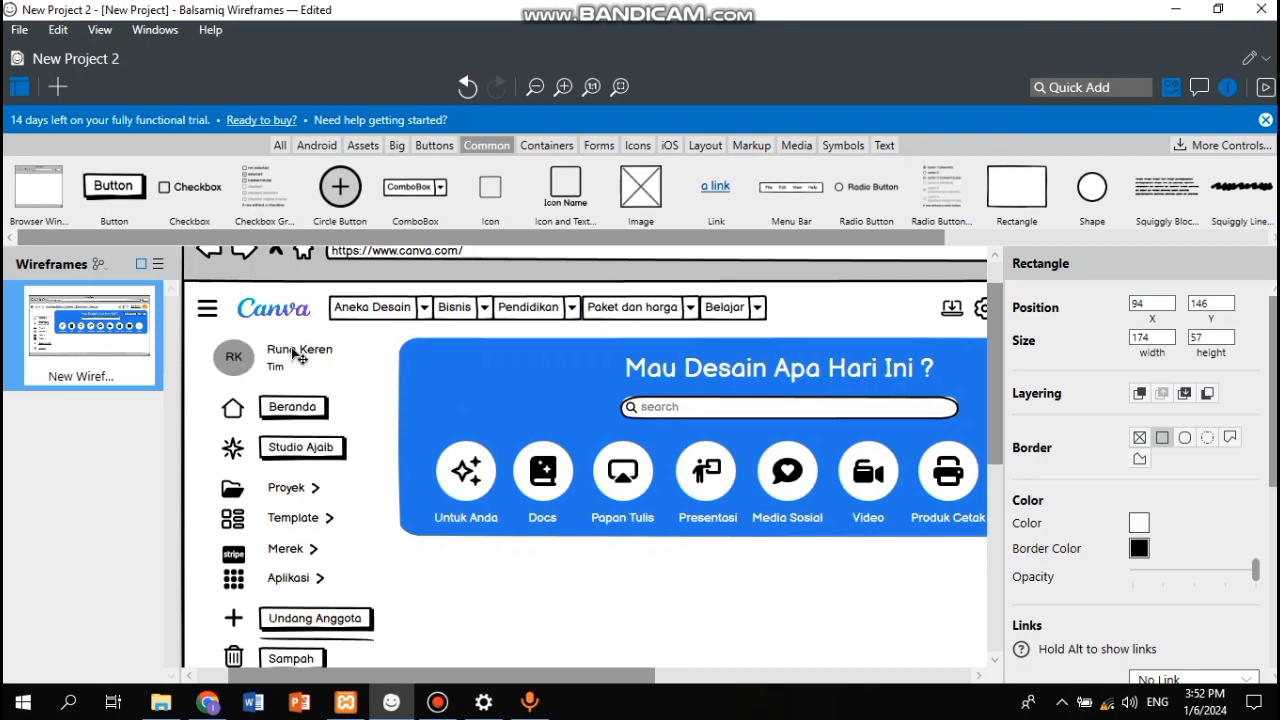
Step: Check the Canva page's design cards in Chrome, and add an image placeholder below the wireframe's blue banner at about X 313, Y 389
scroll(352, 371, up, 1)
scroll(352, 371, down, 5)
scroll(352, 371, up, 4)
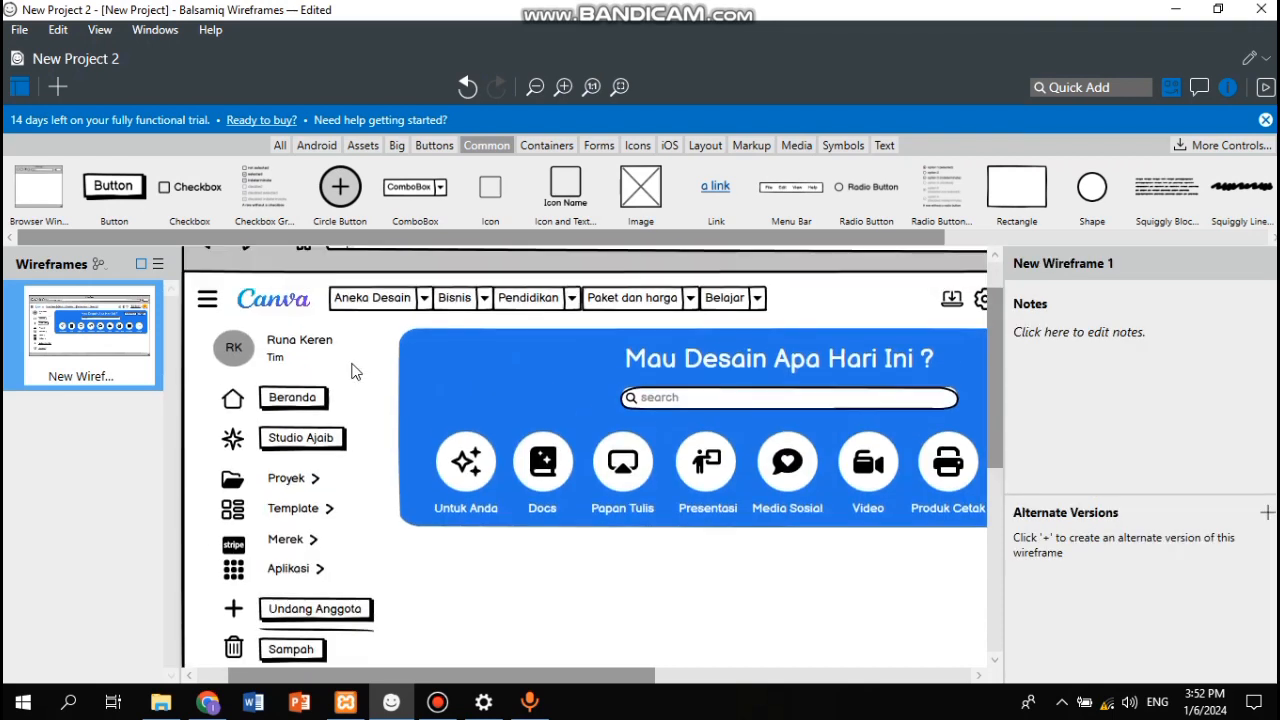
scroll(352, 370, right, 3)
scroll(352, 368, left, 1)
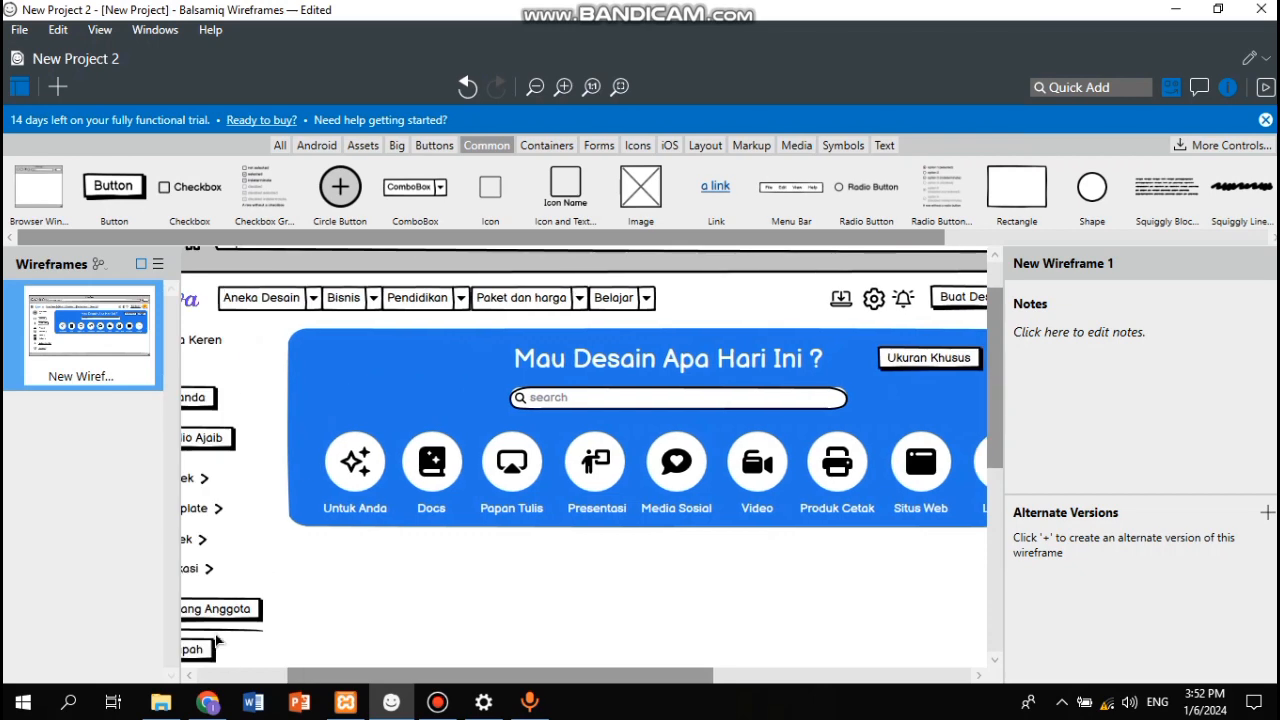
click(207, 702)
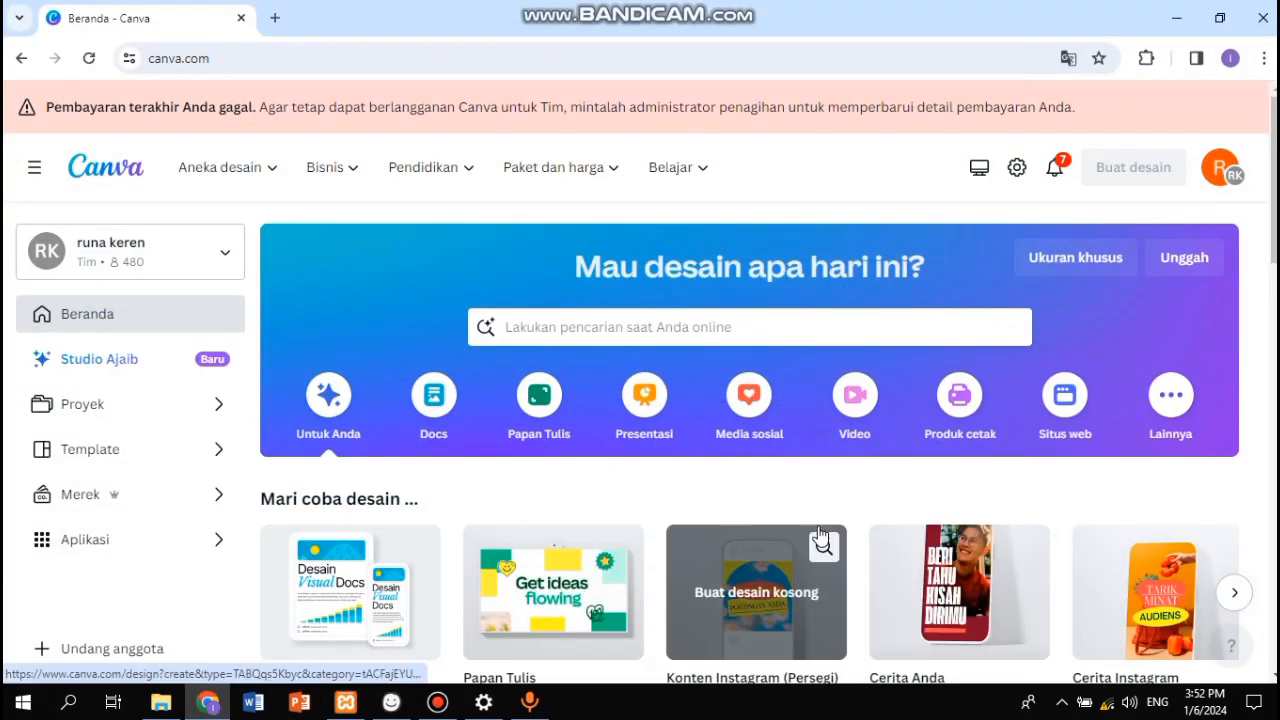
click(393, 703)
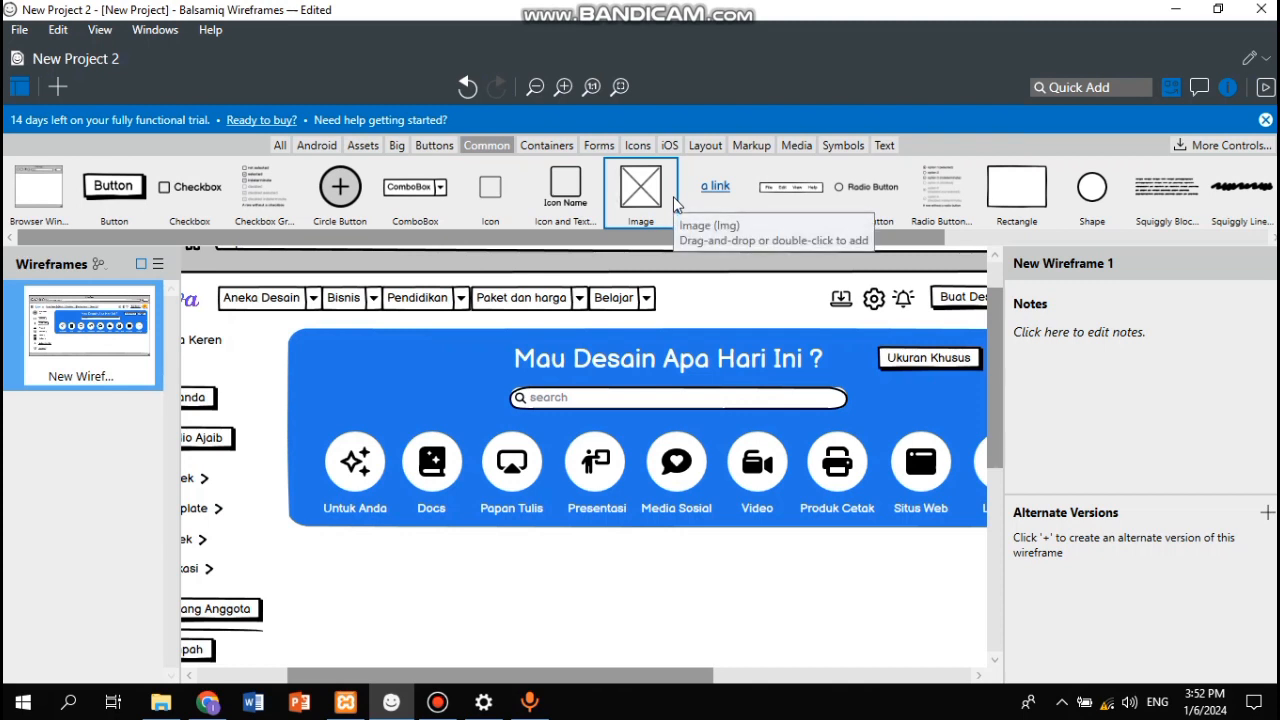
drag(675, 204, 398, 618)
scroll(398, 618, down, 3)
double_click(398, 617)
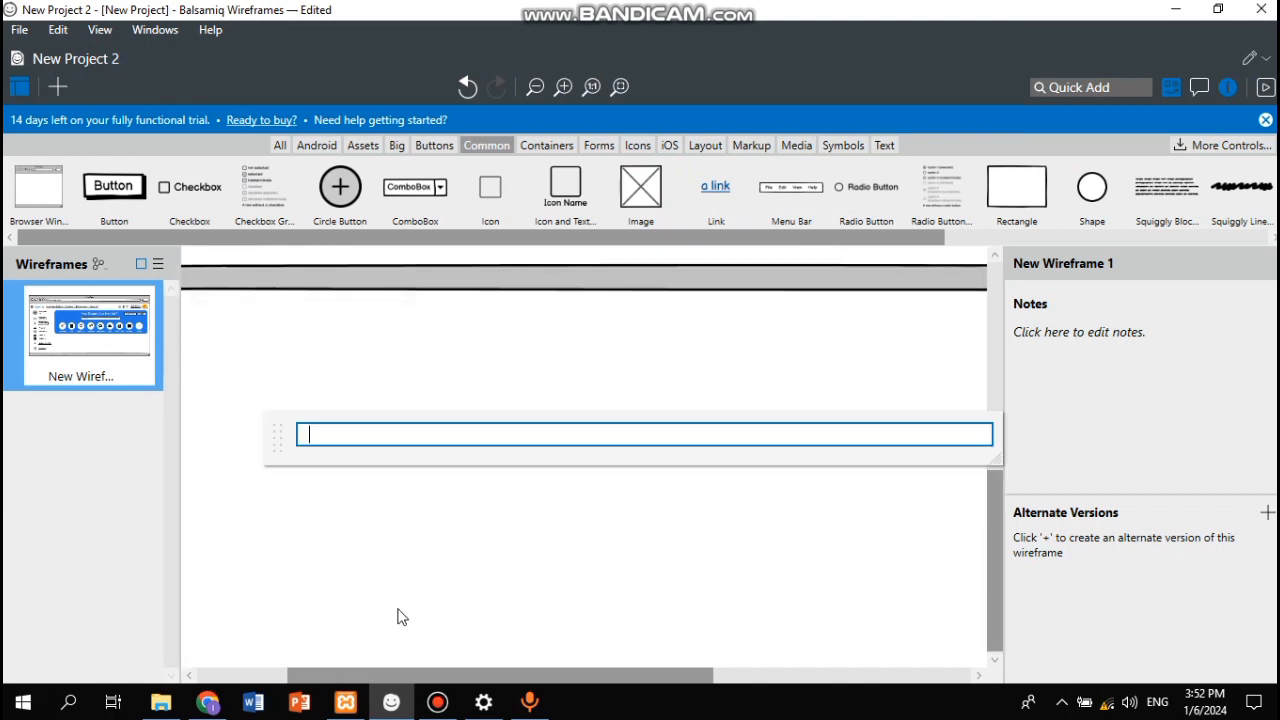
click(428, 374)
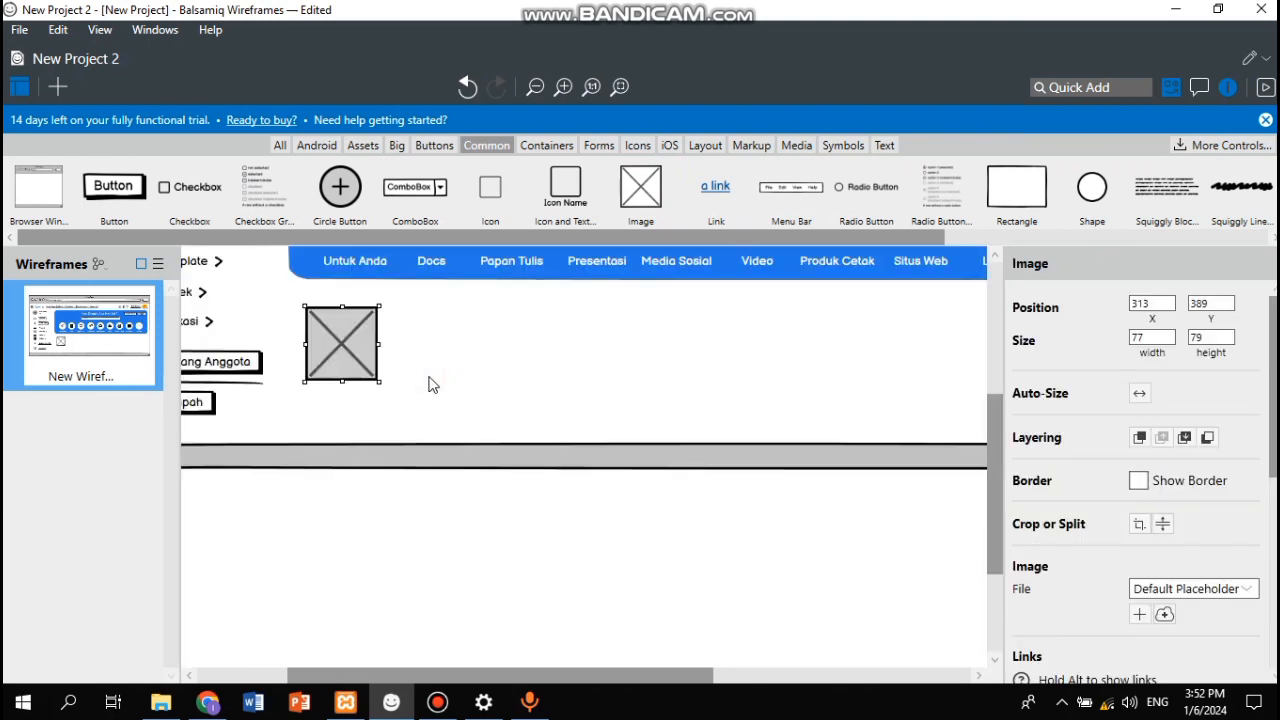
Step: Enlarge the image placeholder to about 112 by 127 at X 294, Y 378, and undo its deletion
drag(396, 430, 368, 510)
click(404, 441)
drag(404, 441, 436, 441)
key(Delete)
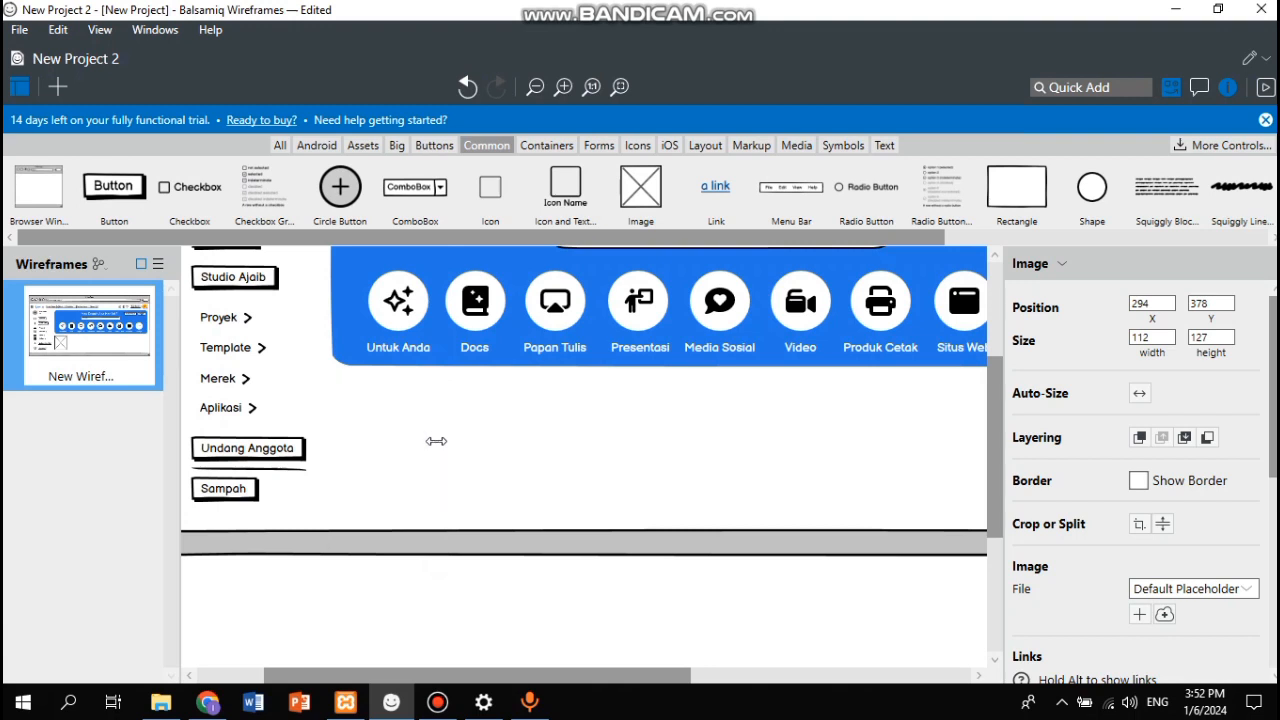
key(ctrl+z)
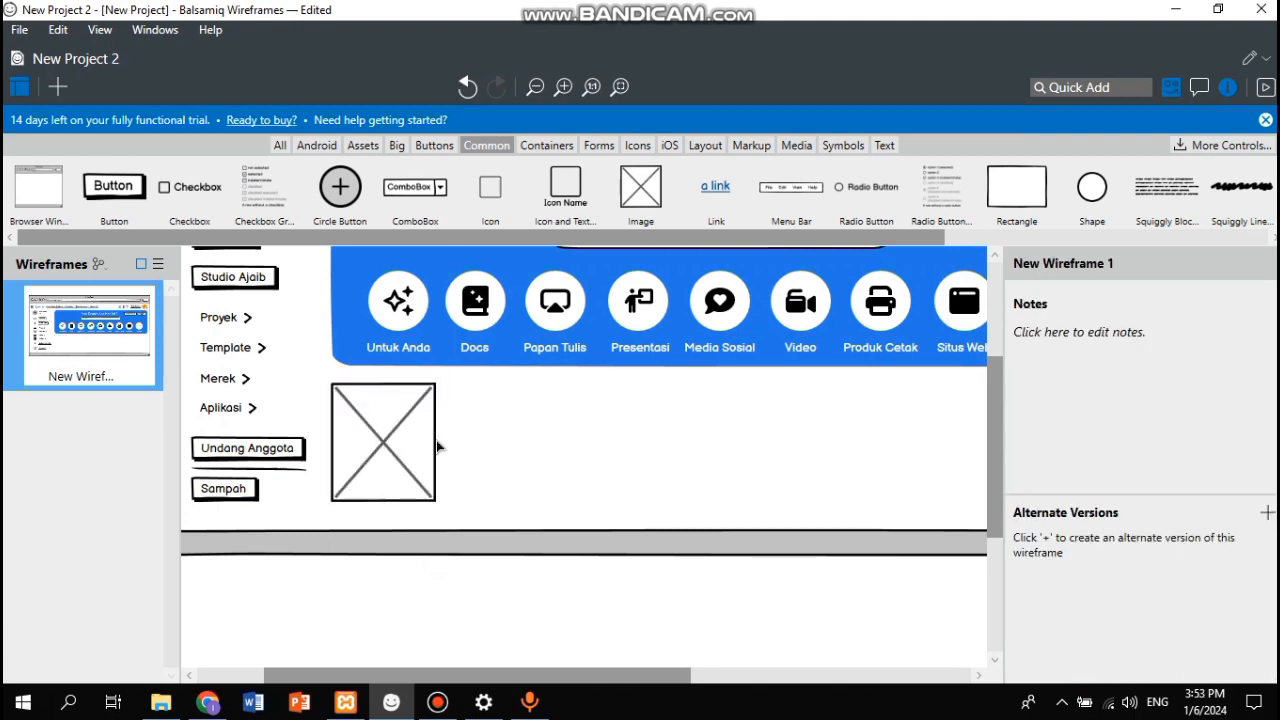
Step: Duplicate the image placeholder three times in a row below the banner, at about X 432, 573 and 714, all at Y 378
key(ctrl+d)
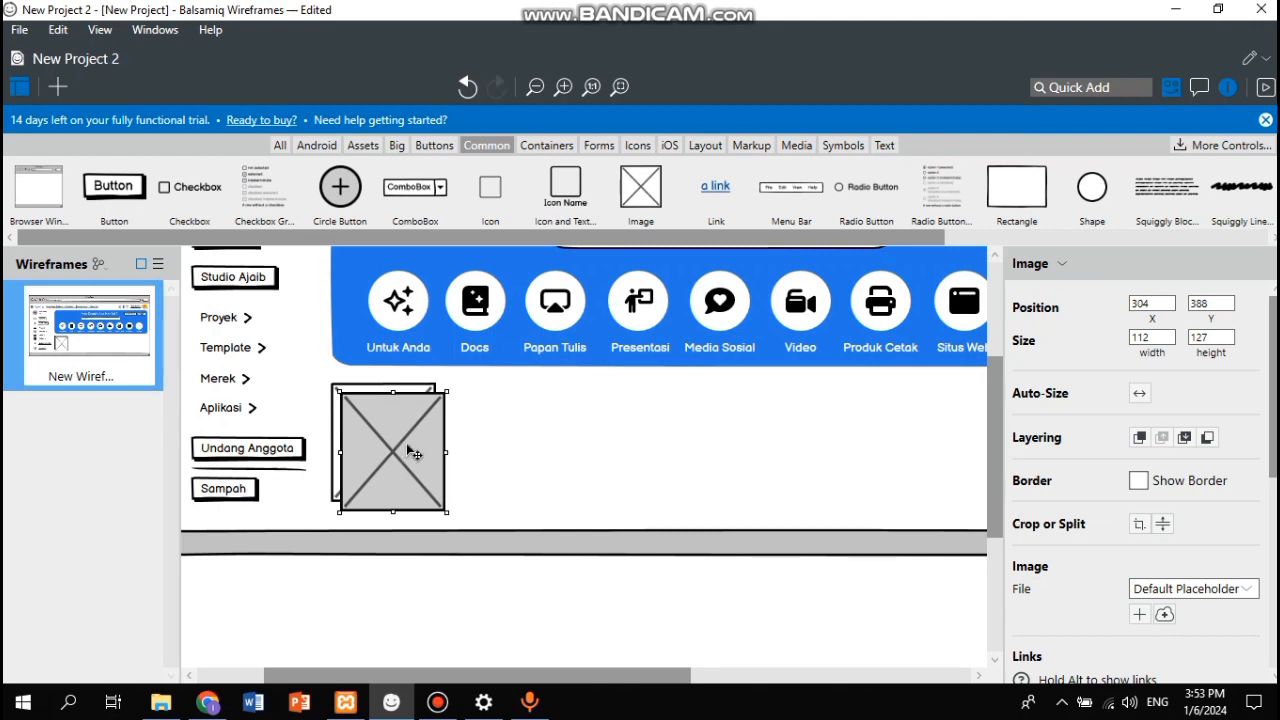
drag(407, 445, 532, 436)
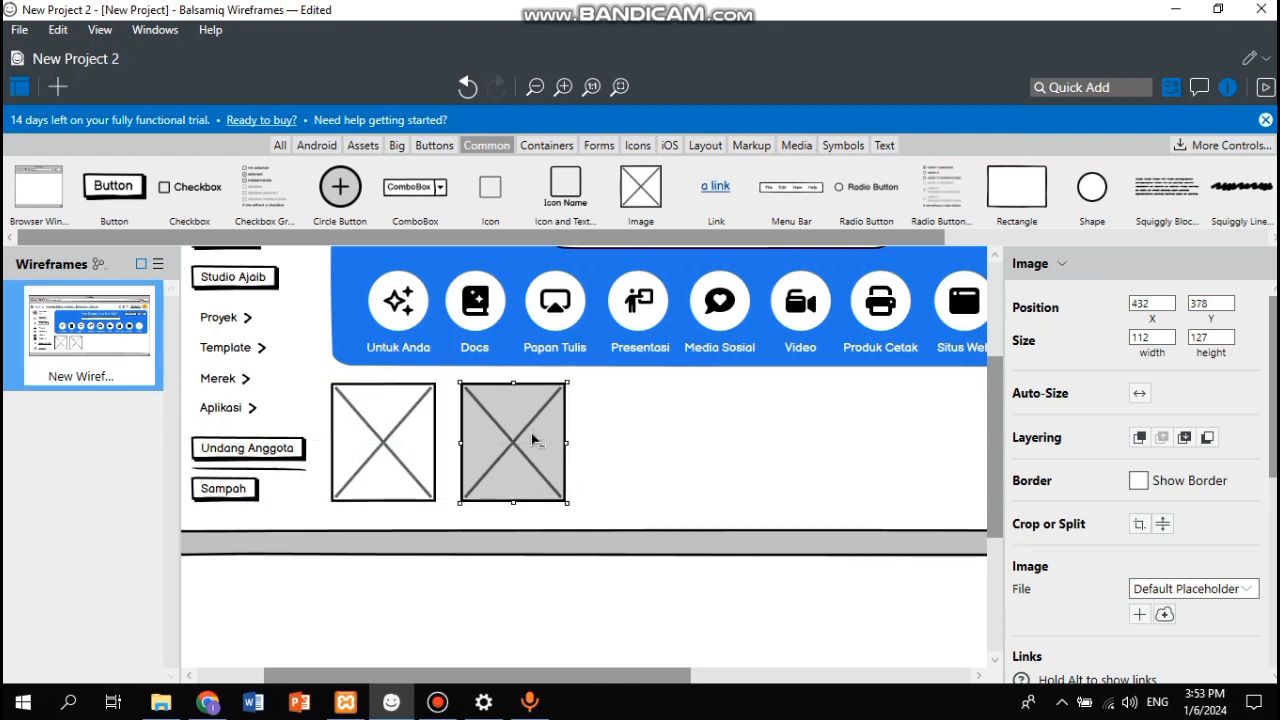
key(ctrl+d)
drag(545, 451, 668, 442)
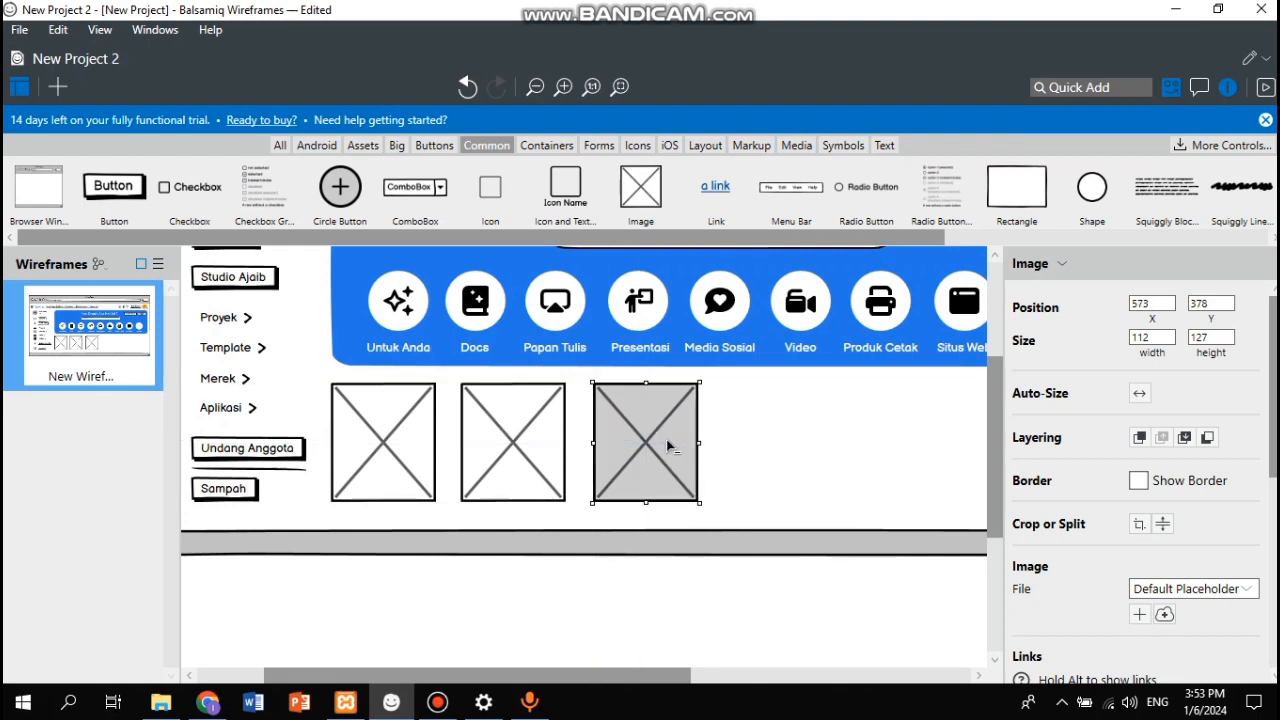
key(ctrl+d)
drag(684, 467, 807, 456)
Step: Add two more duplicates of the image placeholder to complete the row, at about X 862 and X 1000, Y 378
key(ctrl+d)
scroll(808, 456, right, 6)
scroll(810, 457, left, 1)
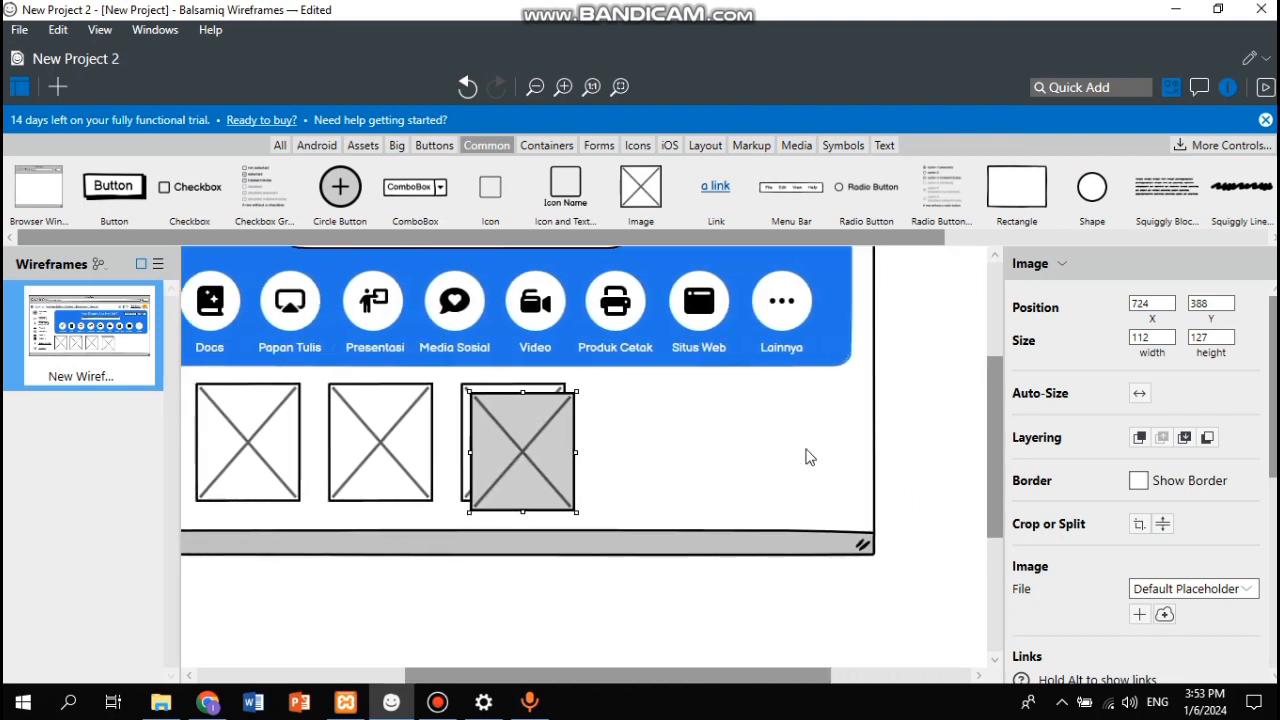
drag(520, 456, 656, 449)
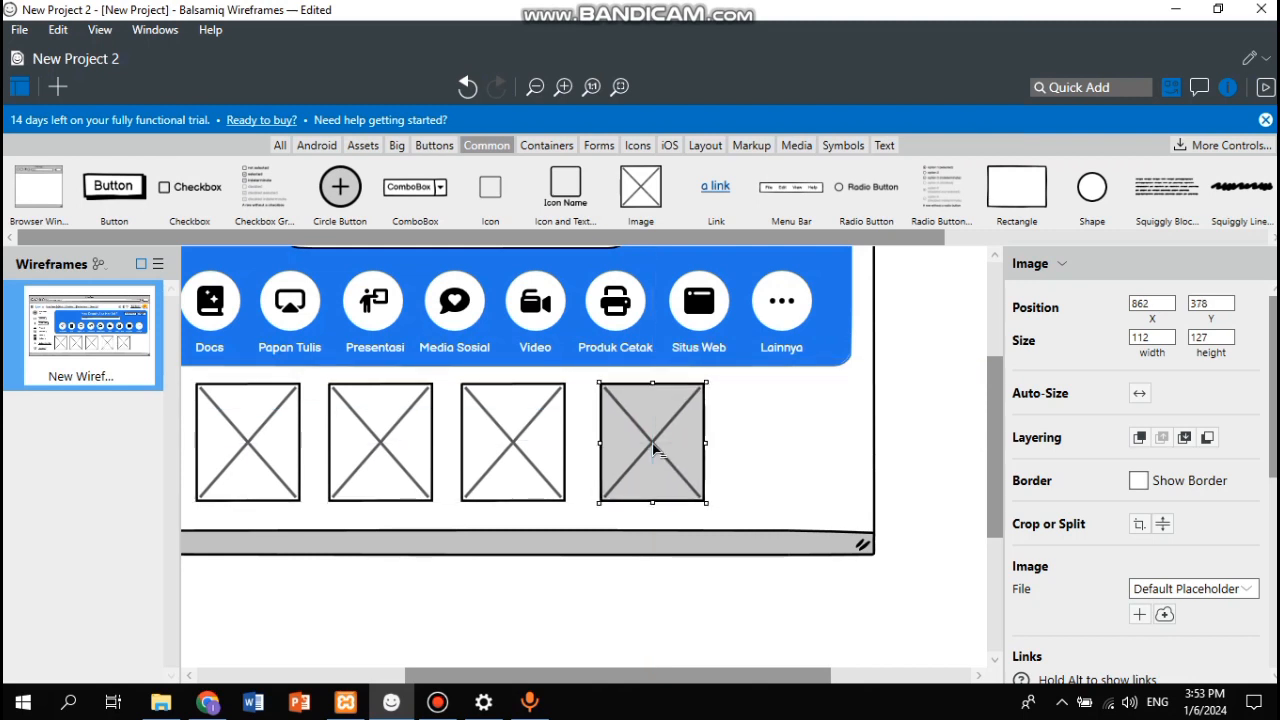
key(ctrl+d)
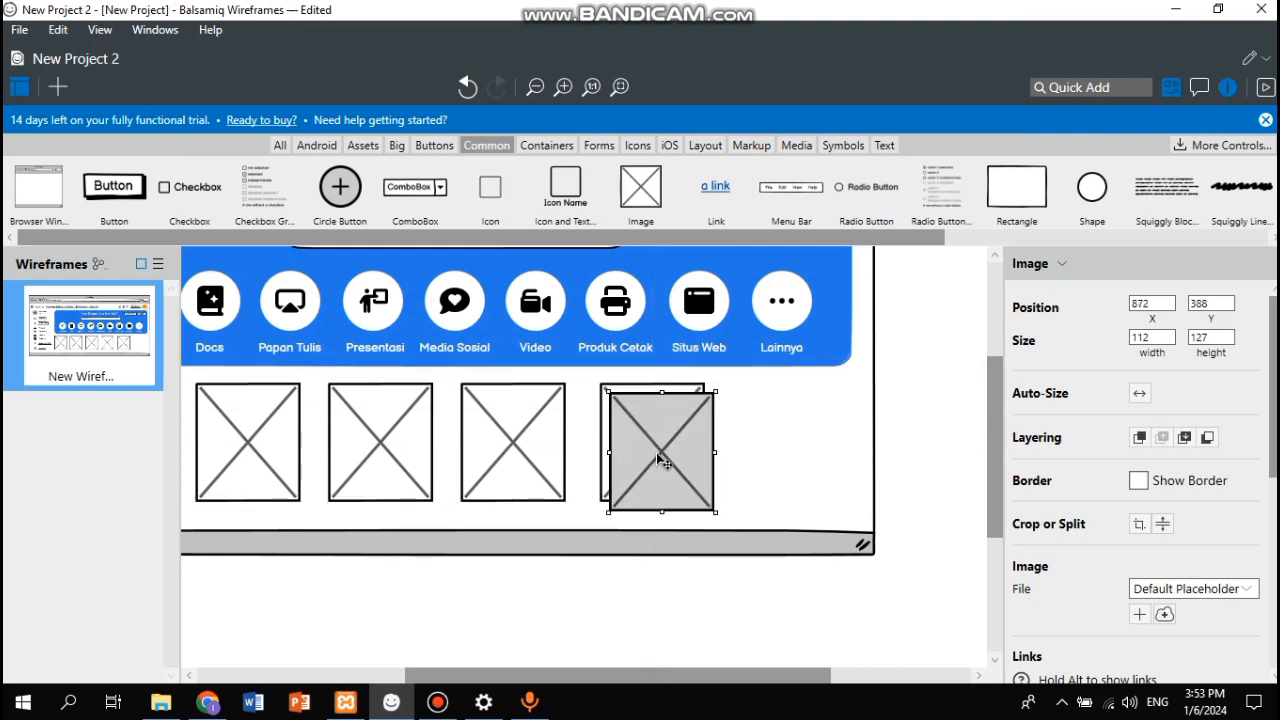
drag(657, 457, 783, 451)
Step: Examine the whole wireframe layout and compare it with the Canva home page in Chrome
scroll(783, 450, left, 2)
scroll(780, 448, up, 2)
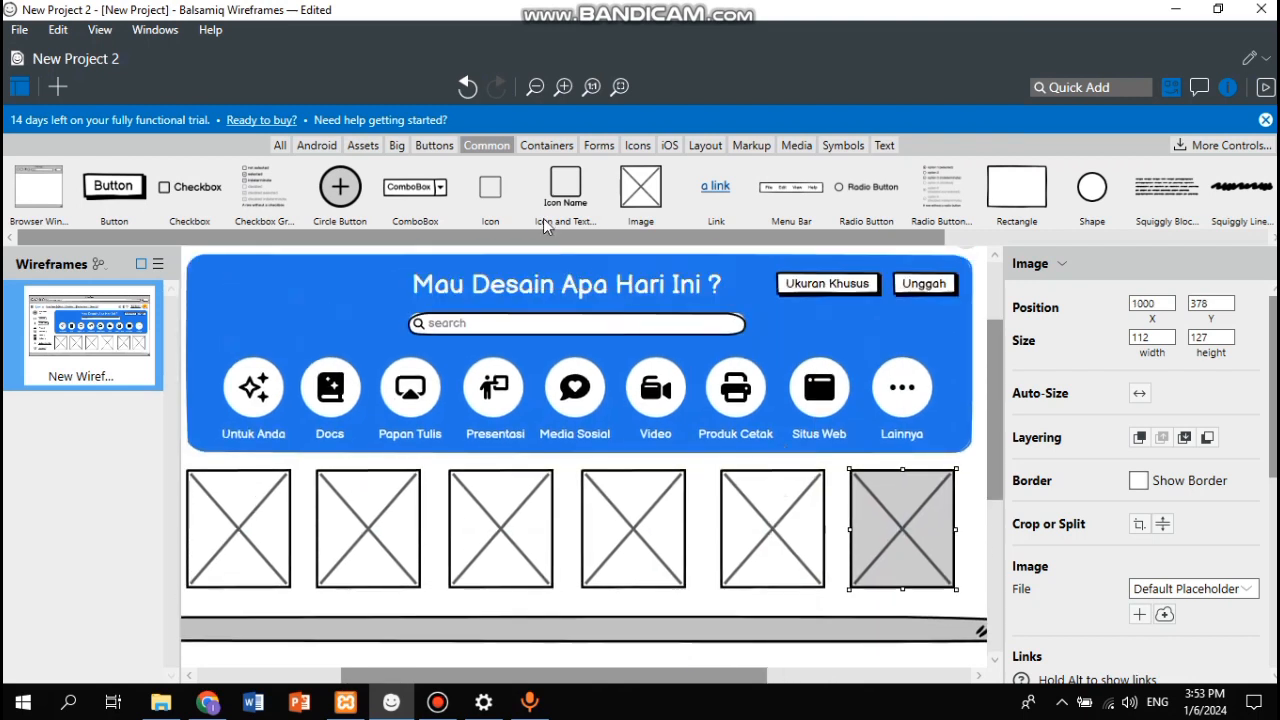
click(535, 87)
scroll(537, 308, left, 5)
scroll(537, 308, up, 2)
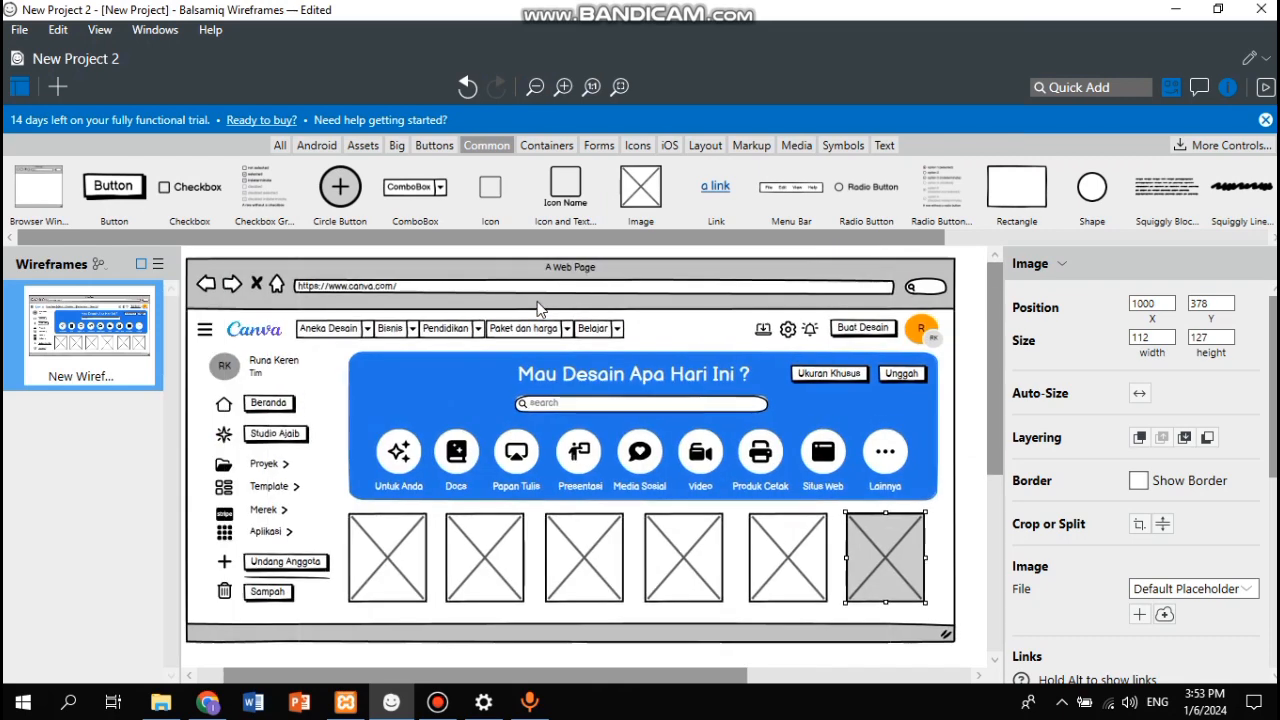
scroll(537, 308, left, 1)
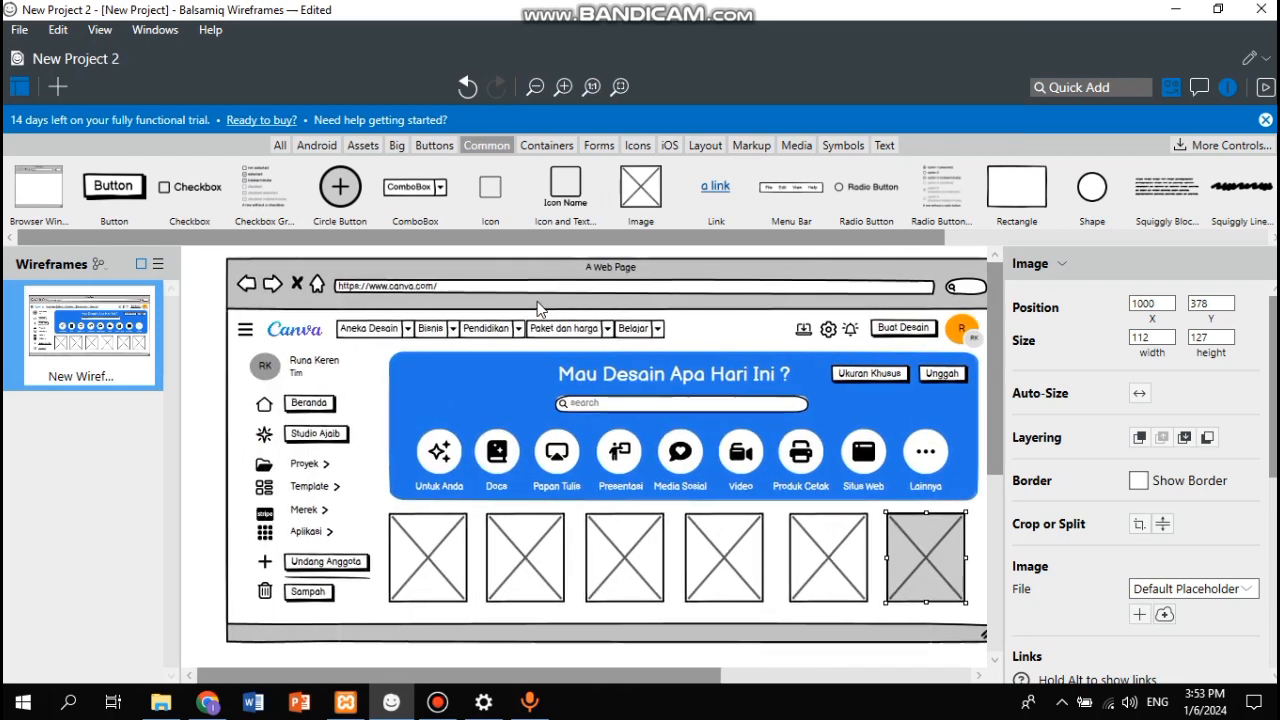
scroll(537, 308, right, 1)
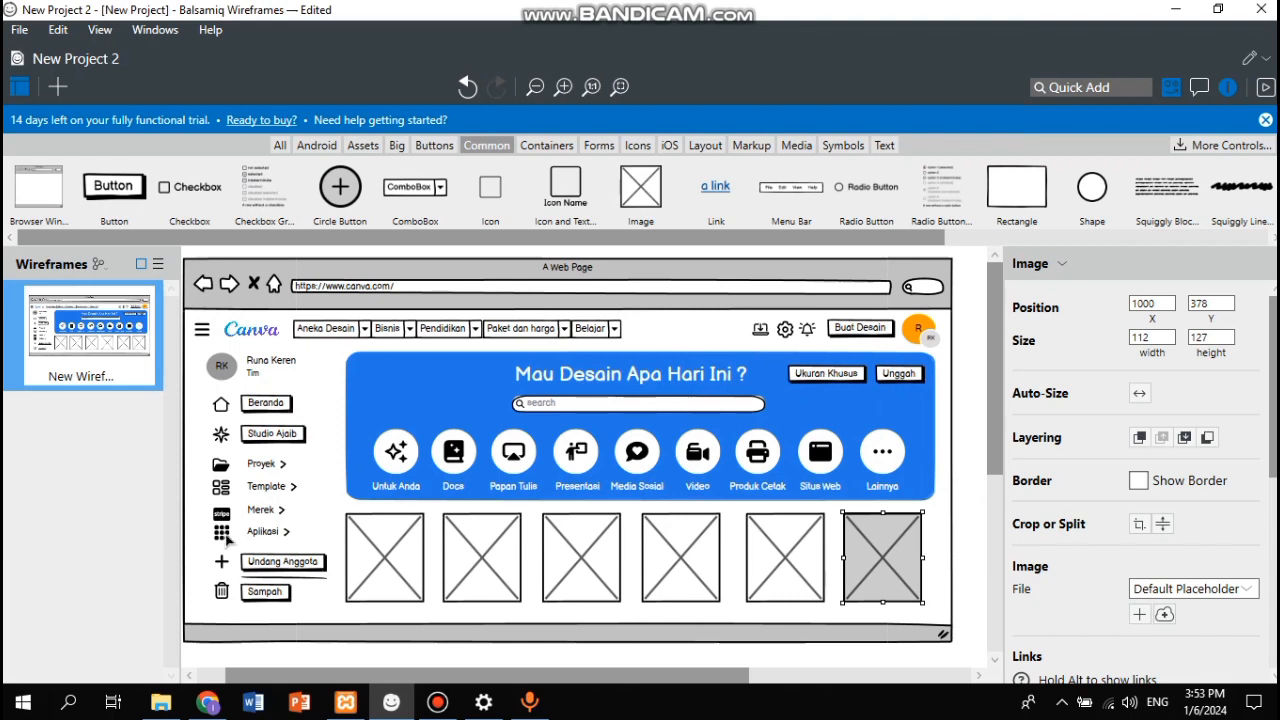
click(207, 702)
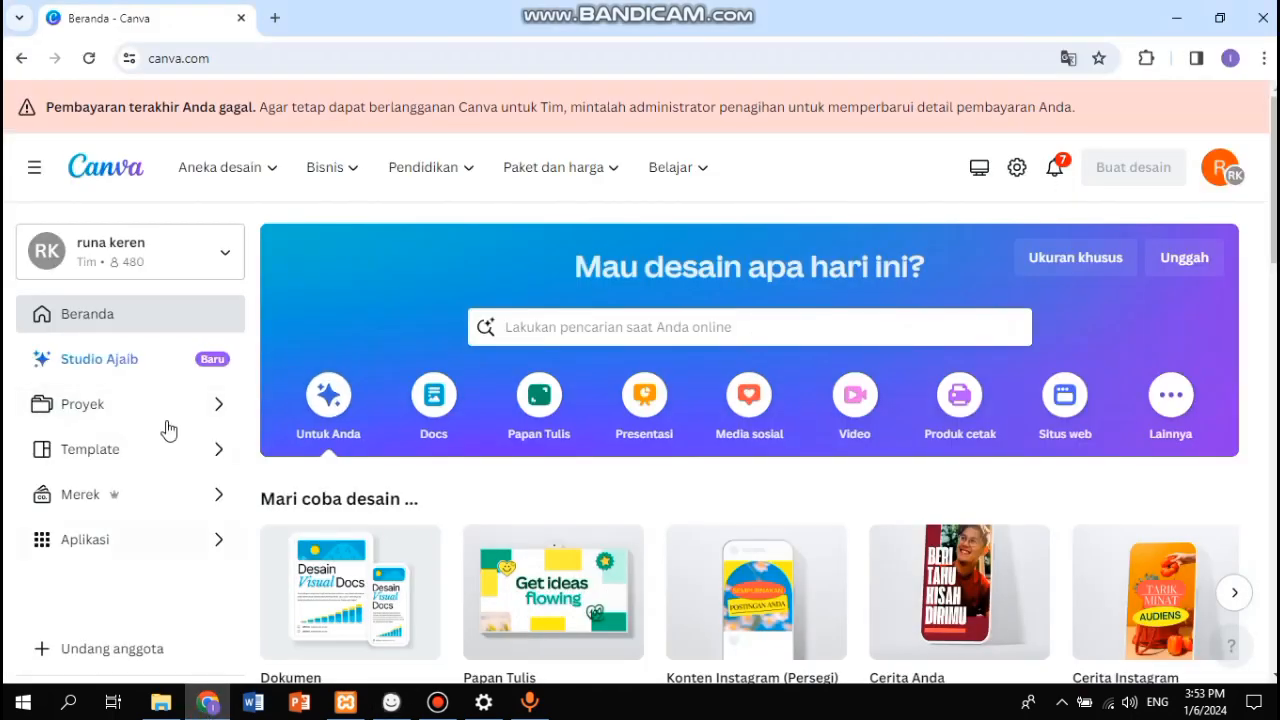
scroll(548, 491, down, 1)
scroll(548, 491, up, 1)
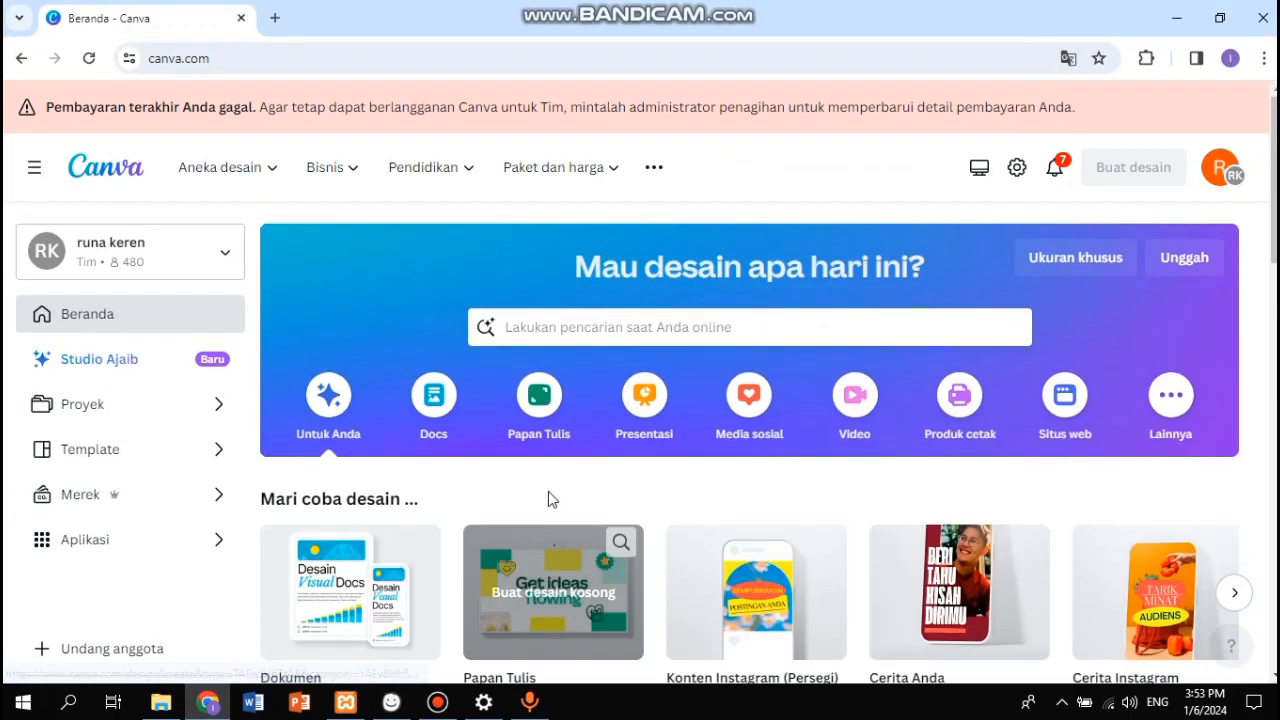
Step: Switch to Balsamiq Wireframes and look over the Beranda wireframe and the project's list of wireframes
click(390, 703)
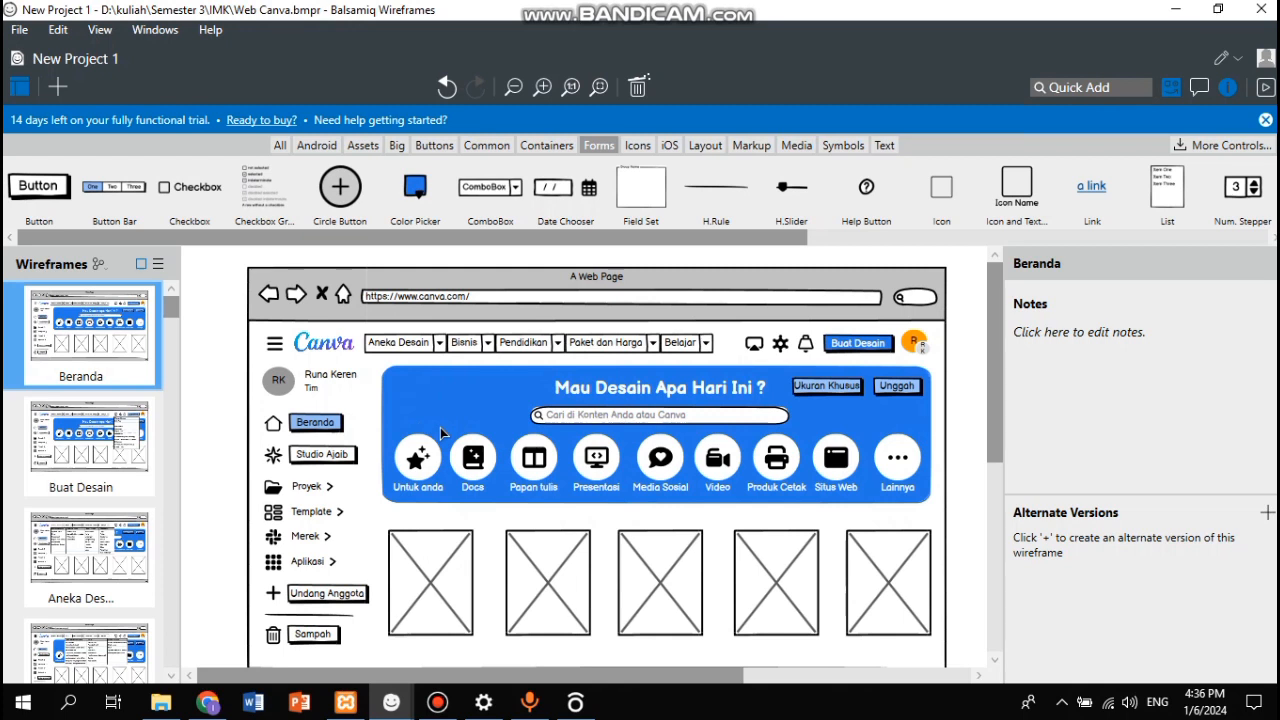
scroll(80, 500, down, 3)
scroll(78, 516, up, 3)
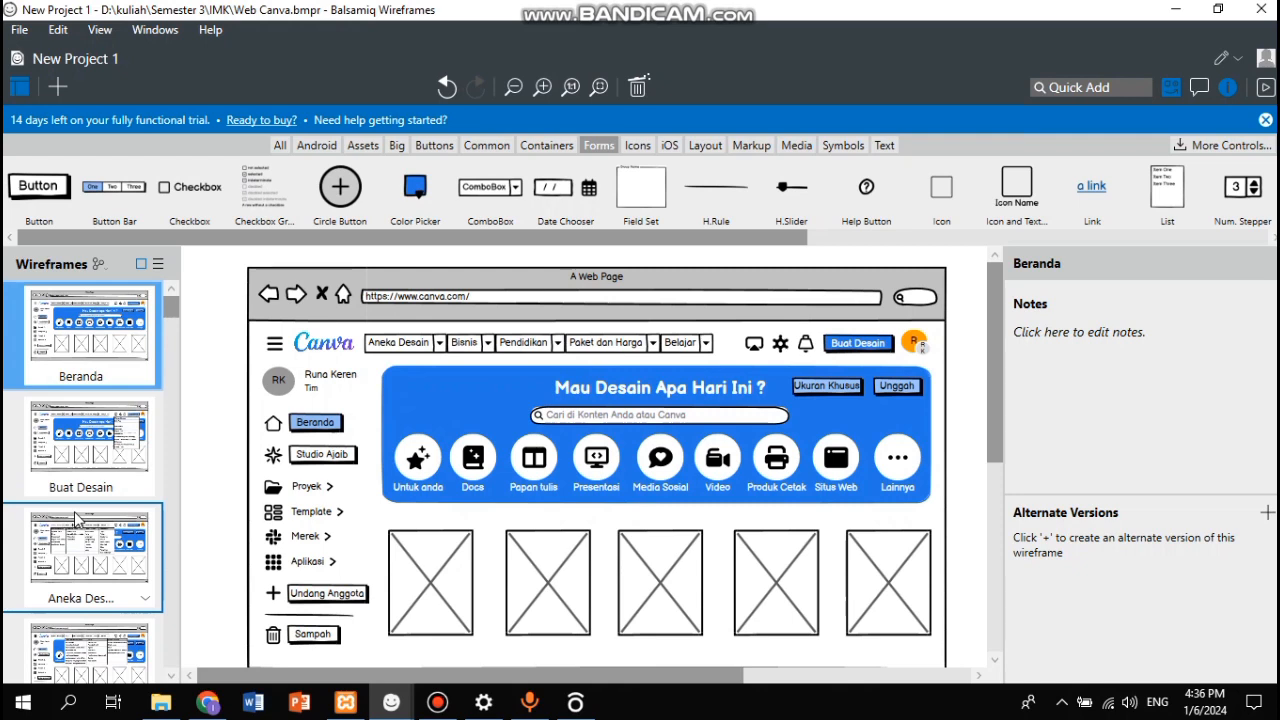
scroll(78, 516, down, 3)
scroll(75, 514, up, 3)
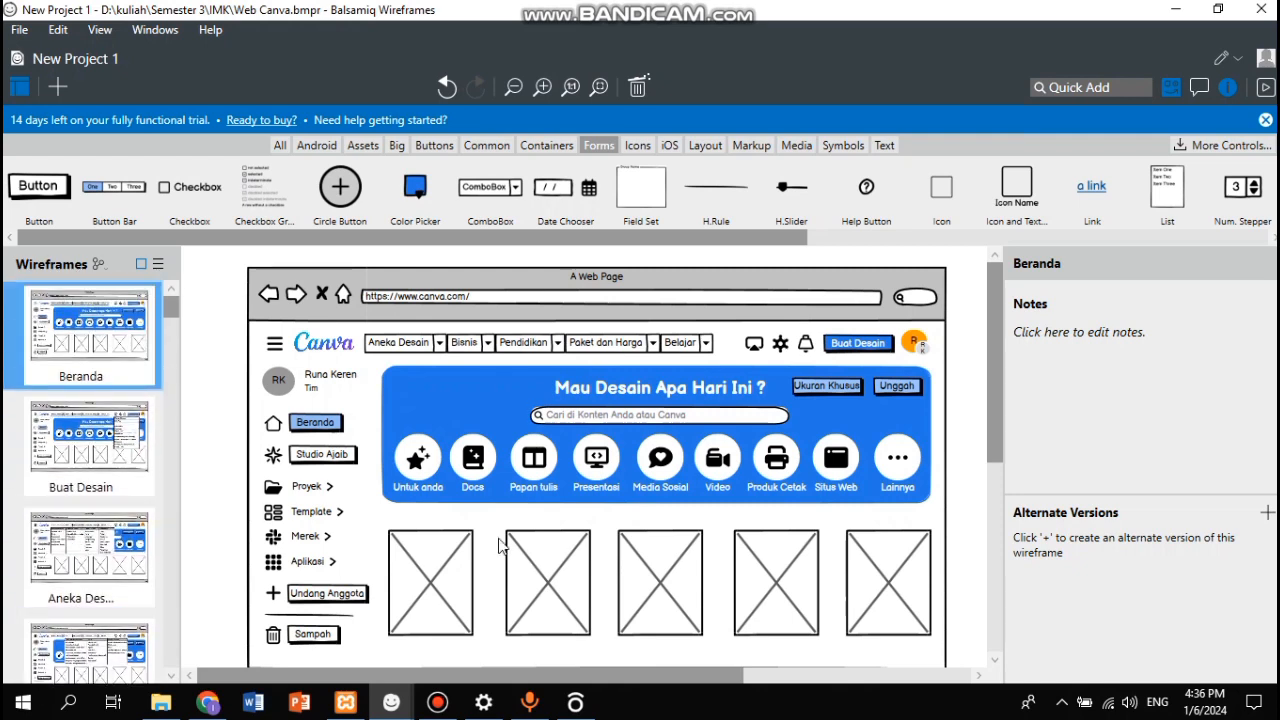
scroll(668, 466, down, 3)
scroll(668, 466, up, 3)
scroll(118, 495, down, 1)
scroll(118, 495, up, 1)
scroll(632, 485, down, 1)
scroll(632, 485, up, 1)
Step: Set the link of the header's Buat Desain button to No Link
click(862, 345)
click(866, 346)
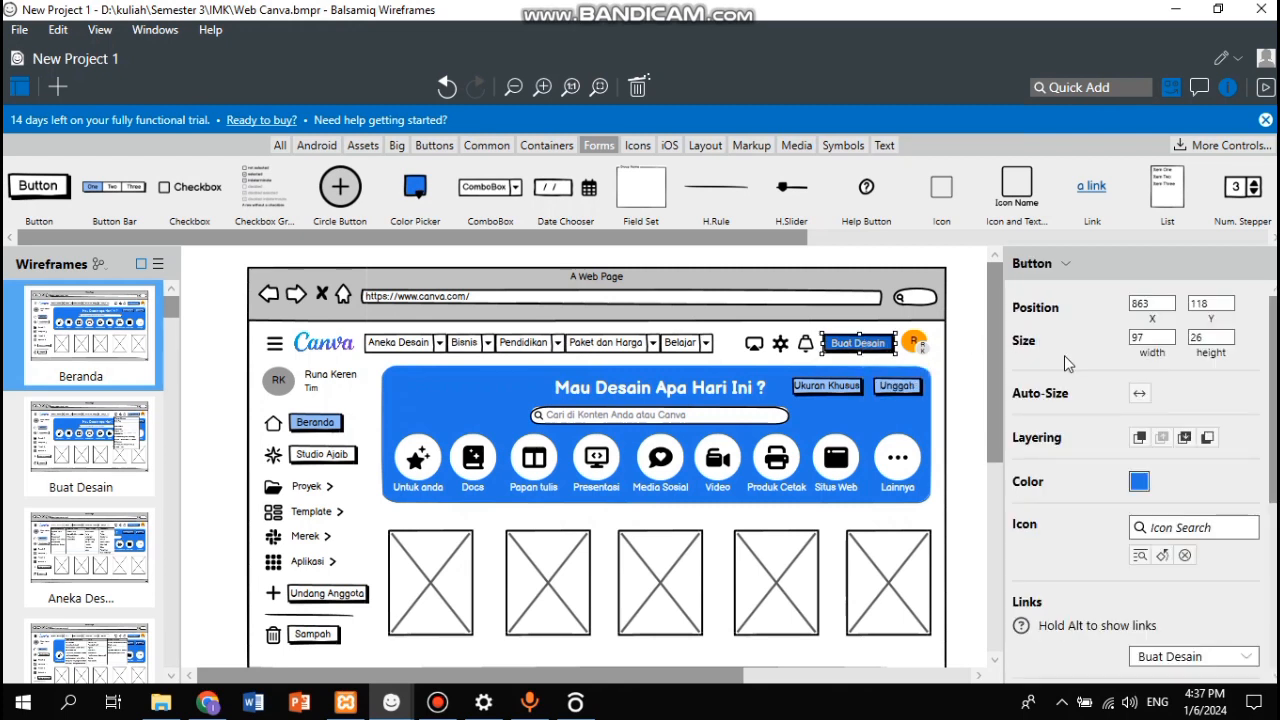
scroll(1068, 363, down, 3)
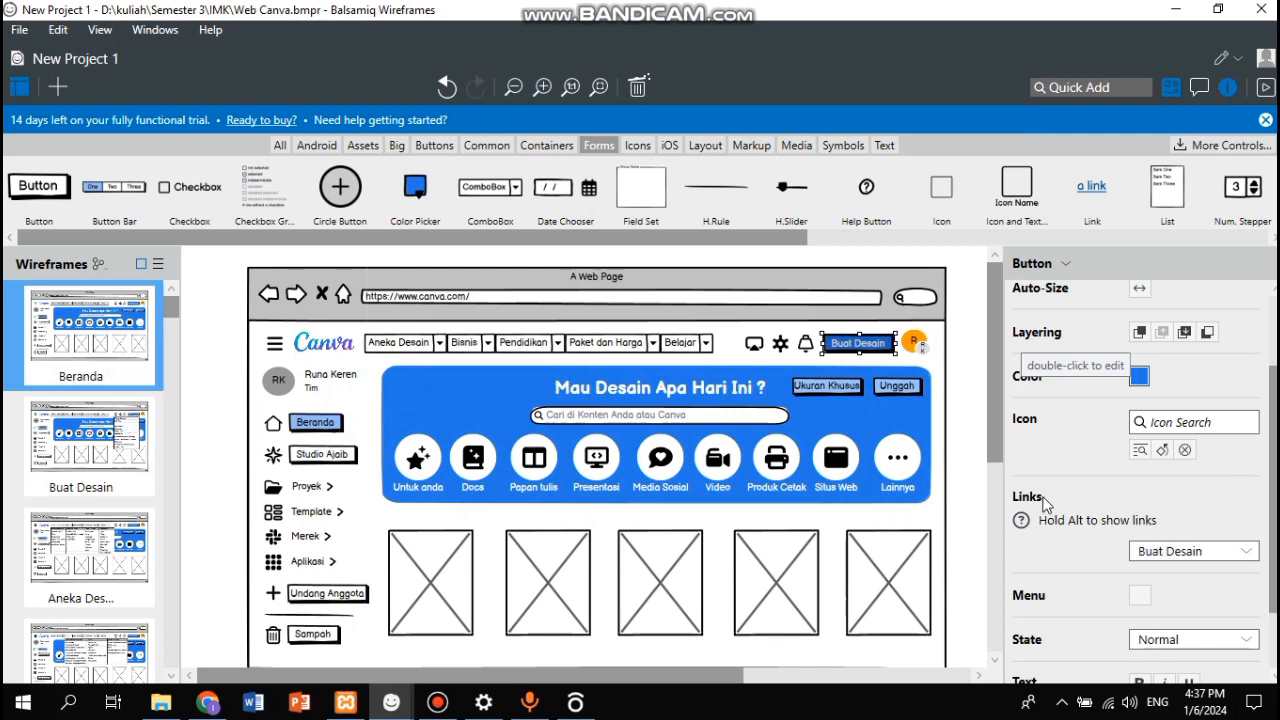
click(1200, 556)
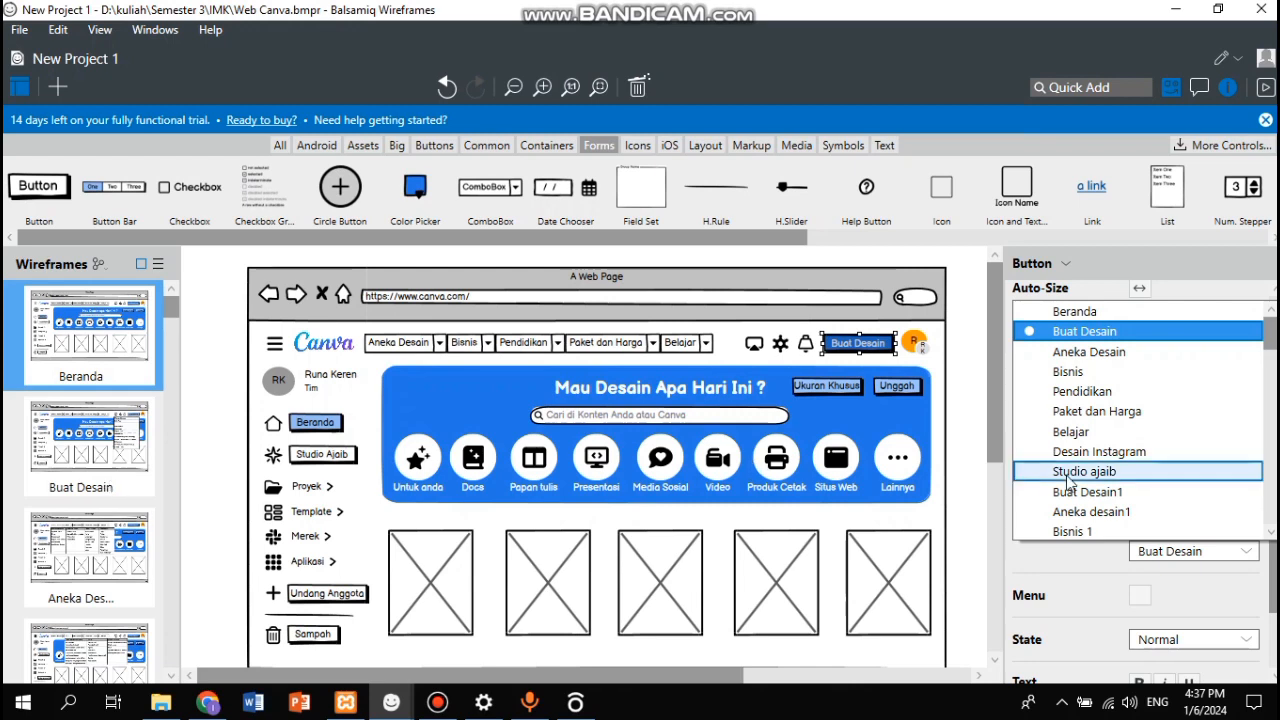
scroll(1070, 482, down, 10)
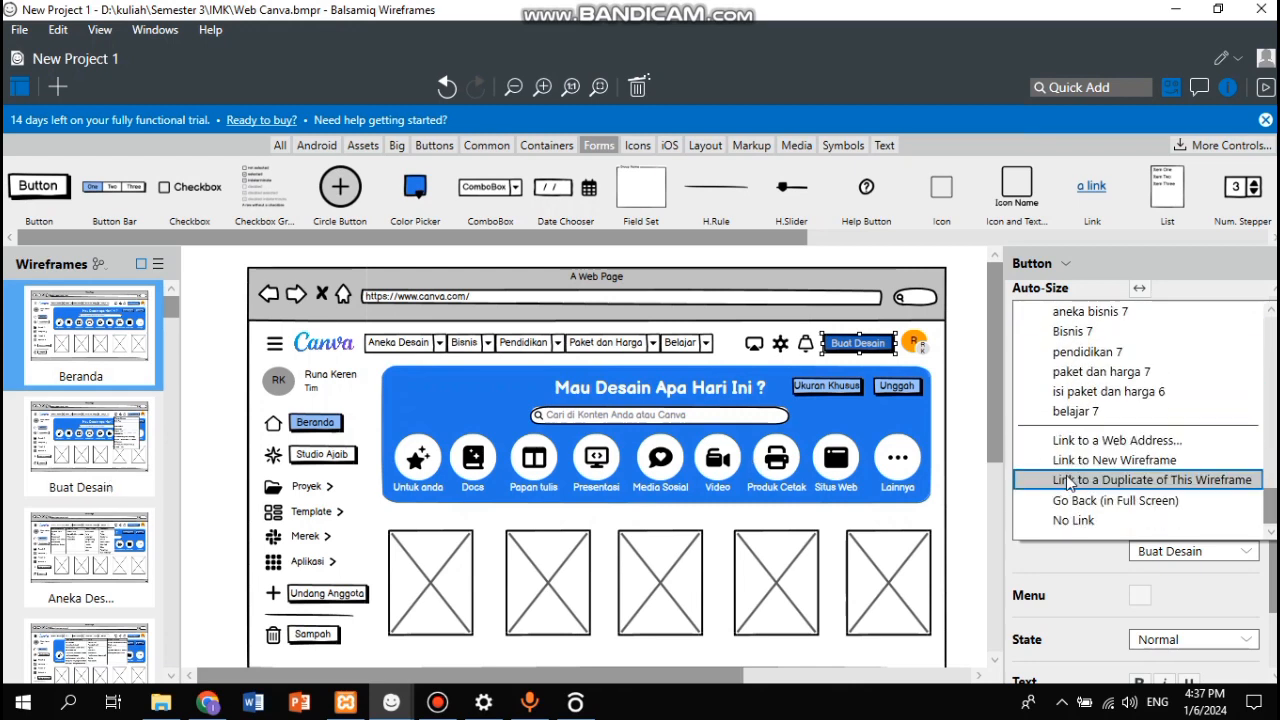
click(1076, 522)
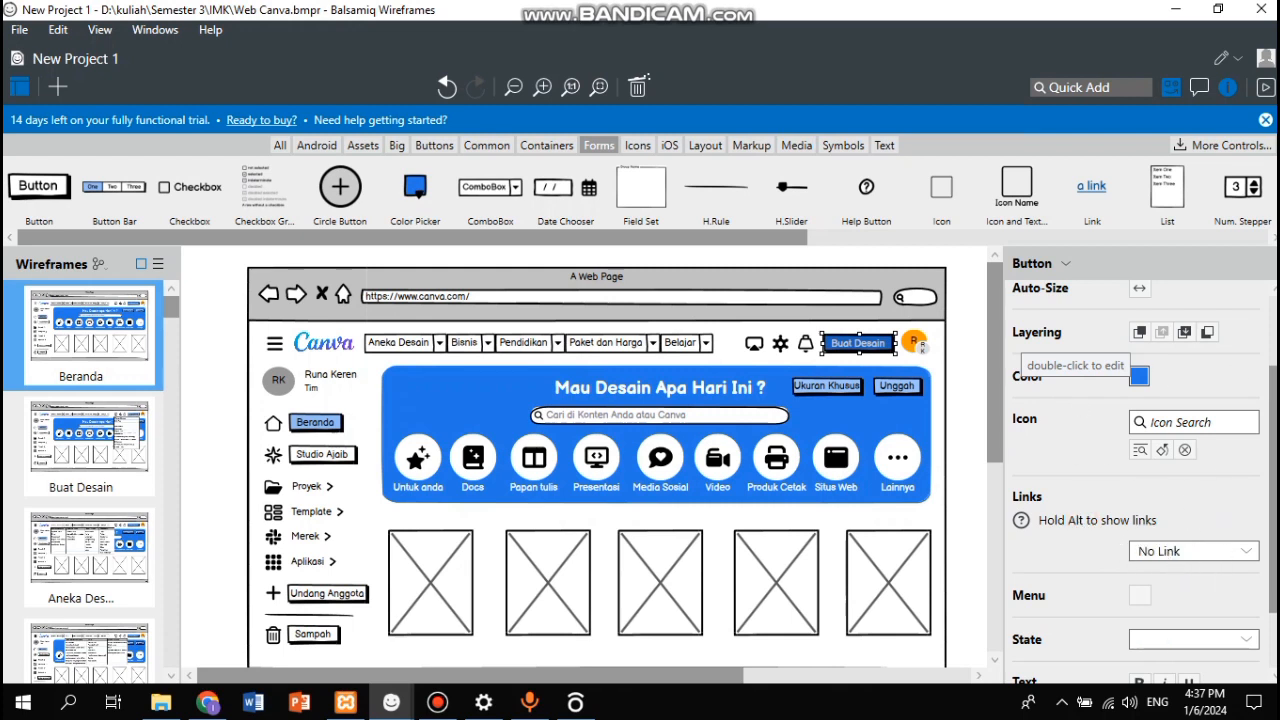
Step: Link the header's Buat Desain button to the Buat Desain wireframe
click(1210, 555)
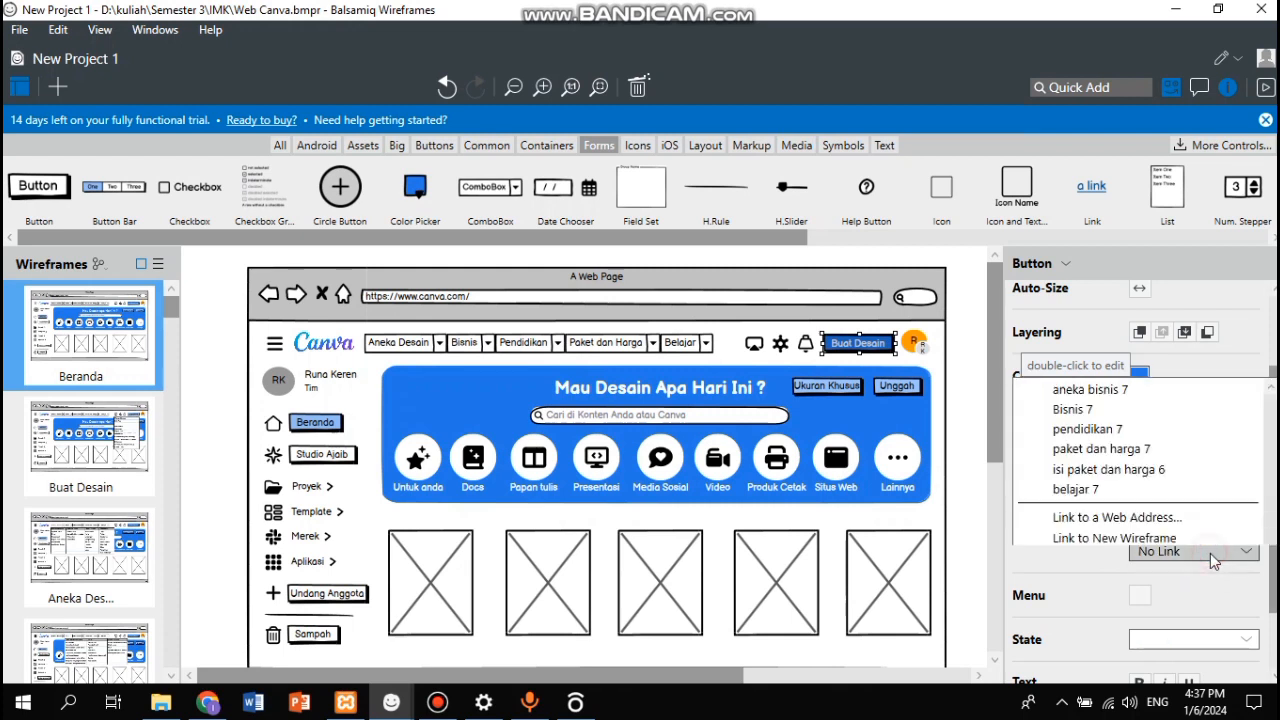
scroll(1174, 410, up, 15)
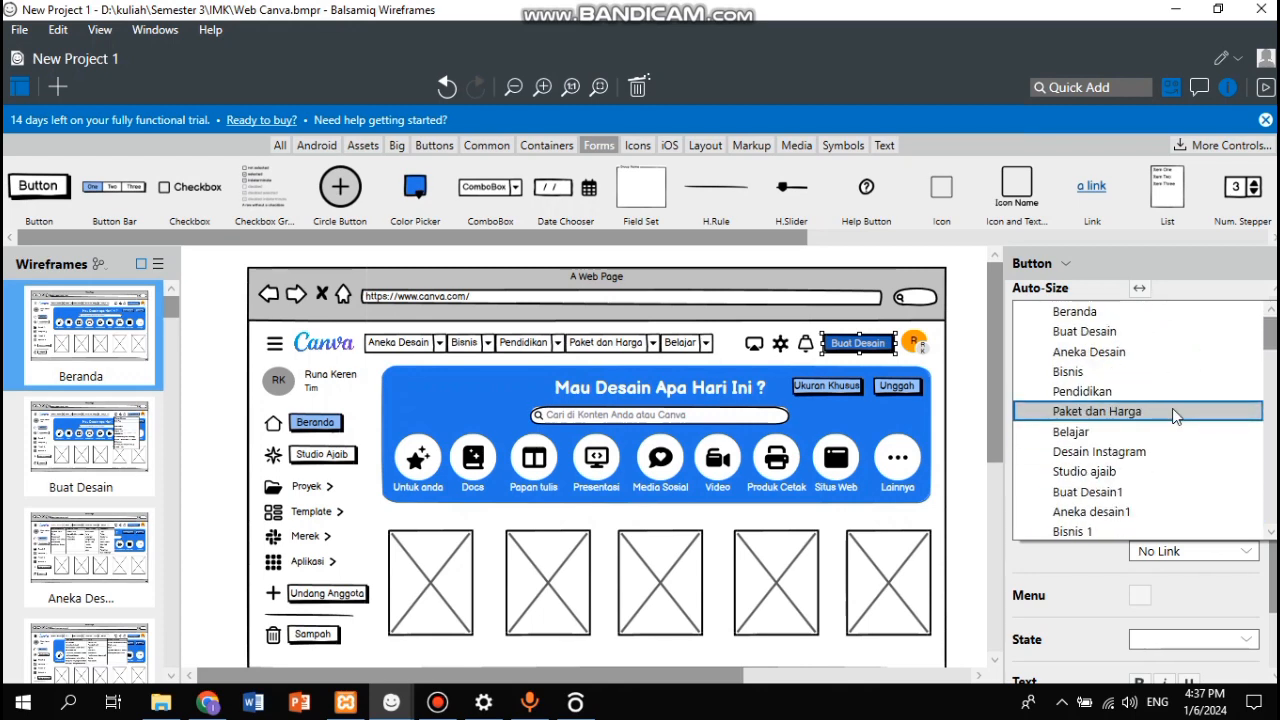
click(1151, 331)
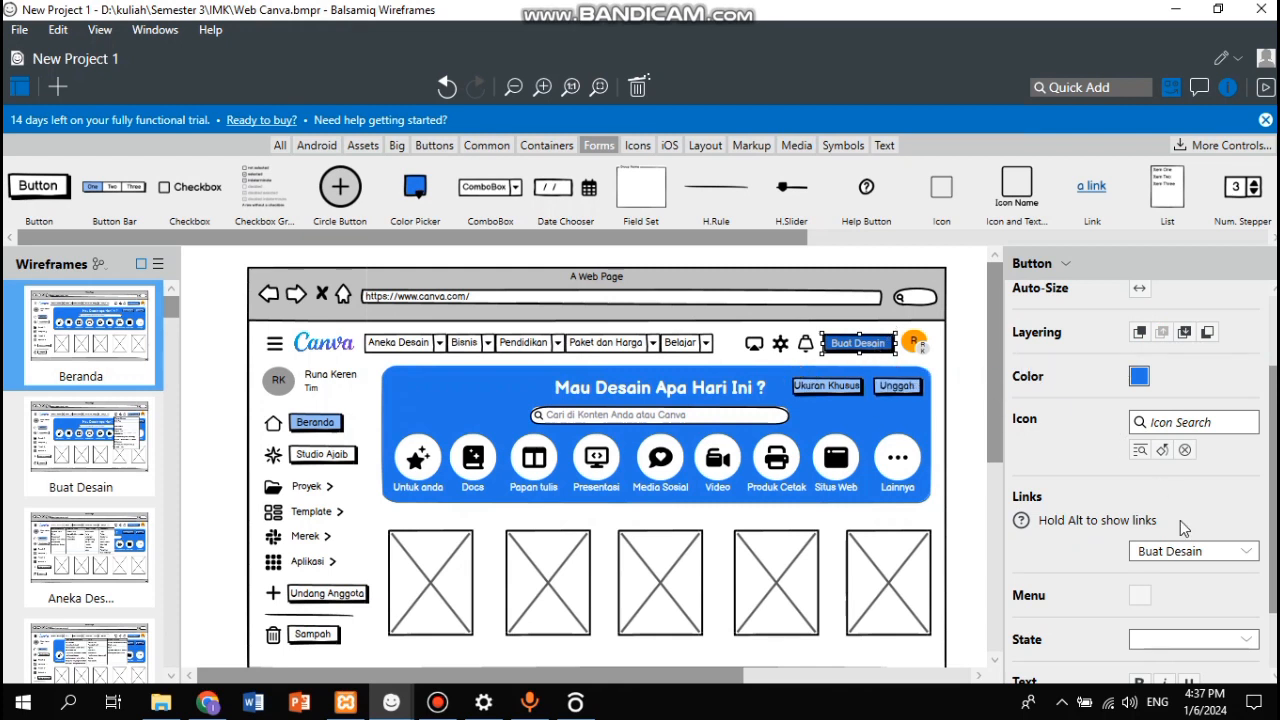
scroll(1183, 528, down, 1)
scroll(1183, 528, down, 3)
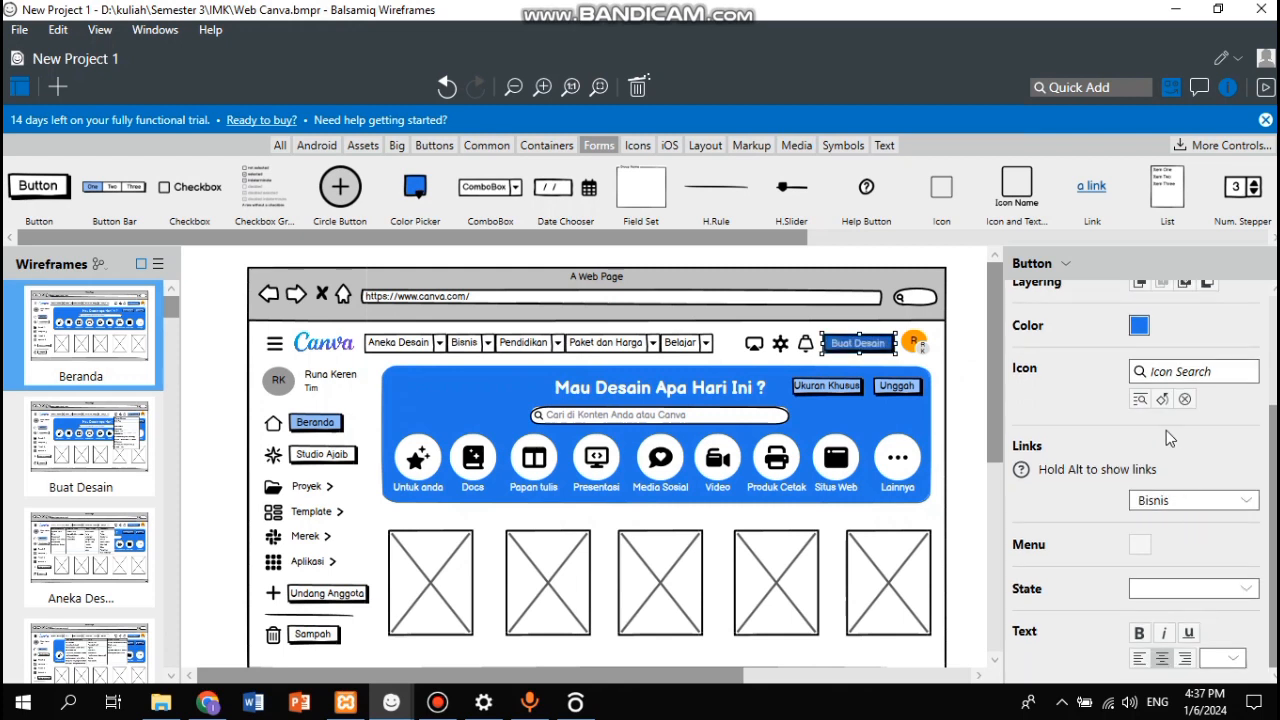
scroll(1168, 438, up, 5)
scroll(1168, 438, down, 5)
Step: Try the Selected state on the header's Buat Desain button and undo that state change
click(1246, 589)
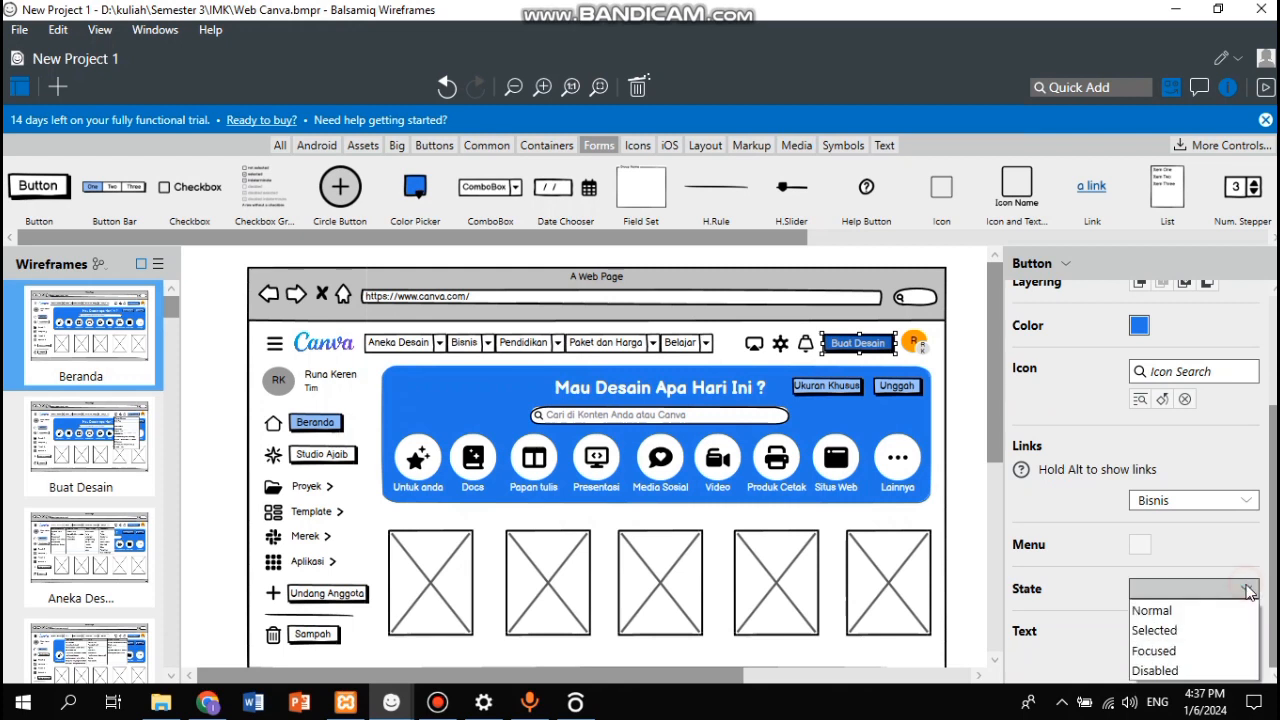
click(1248, 590)
click(1240, 628)
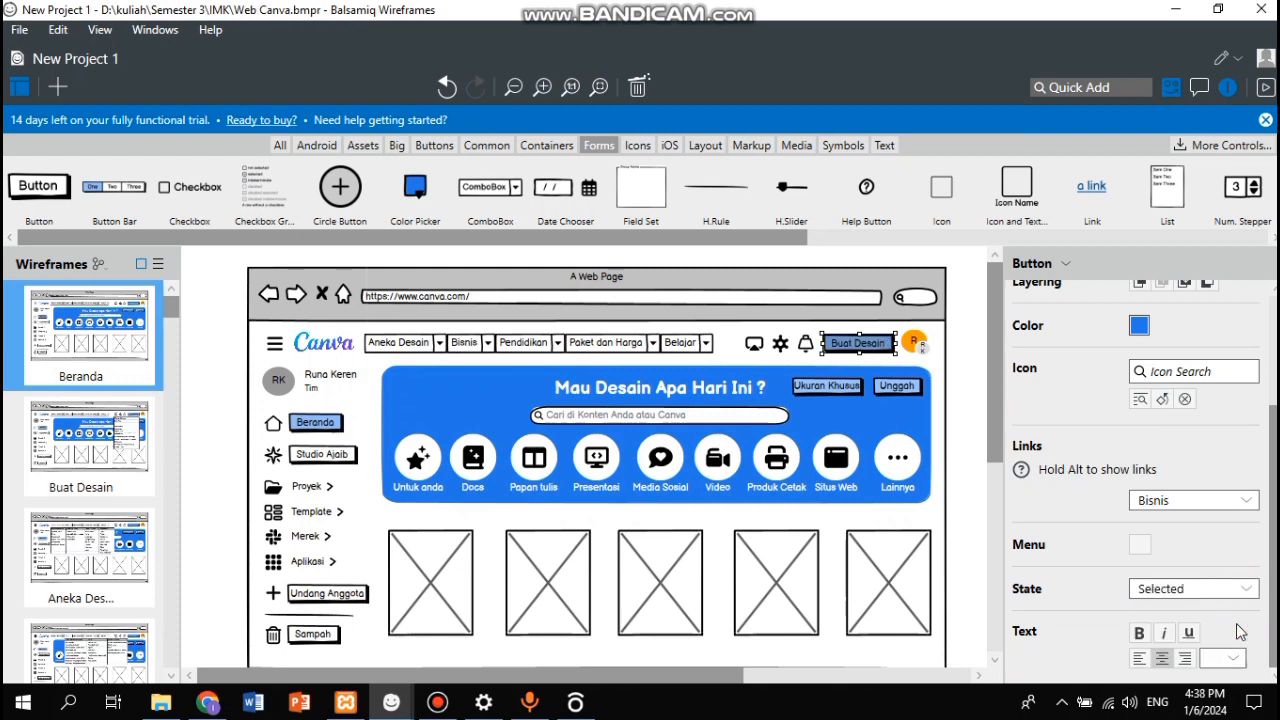
click(955, 465)
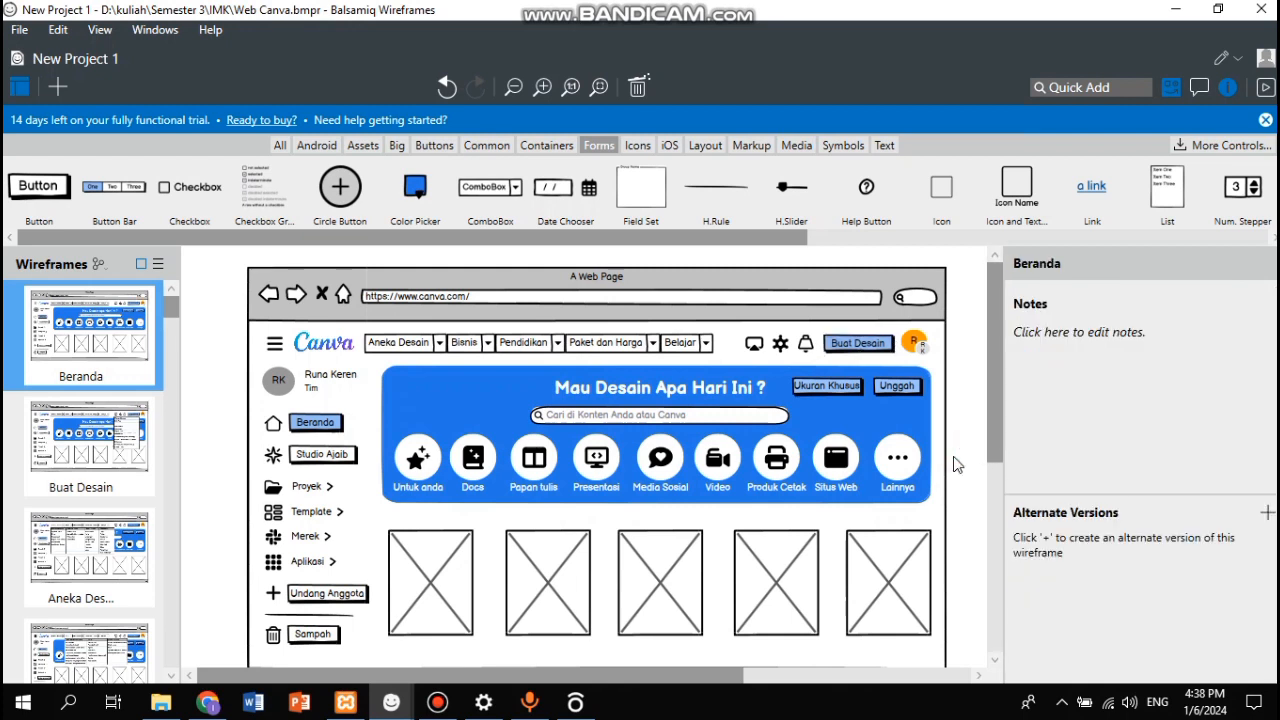
click(447, 87)
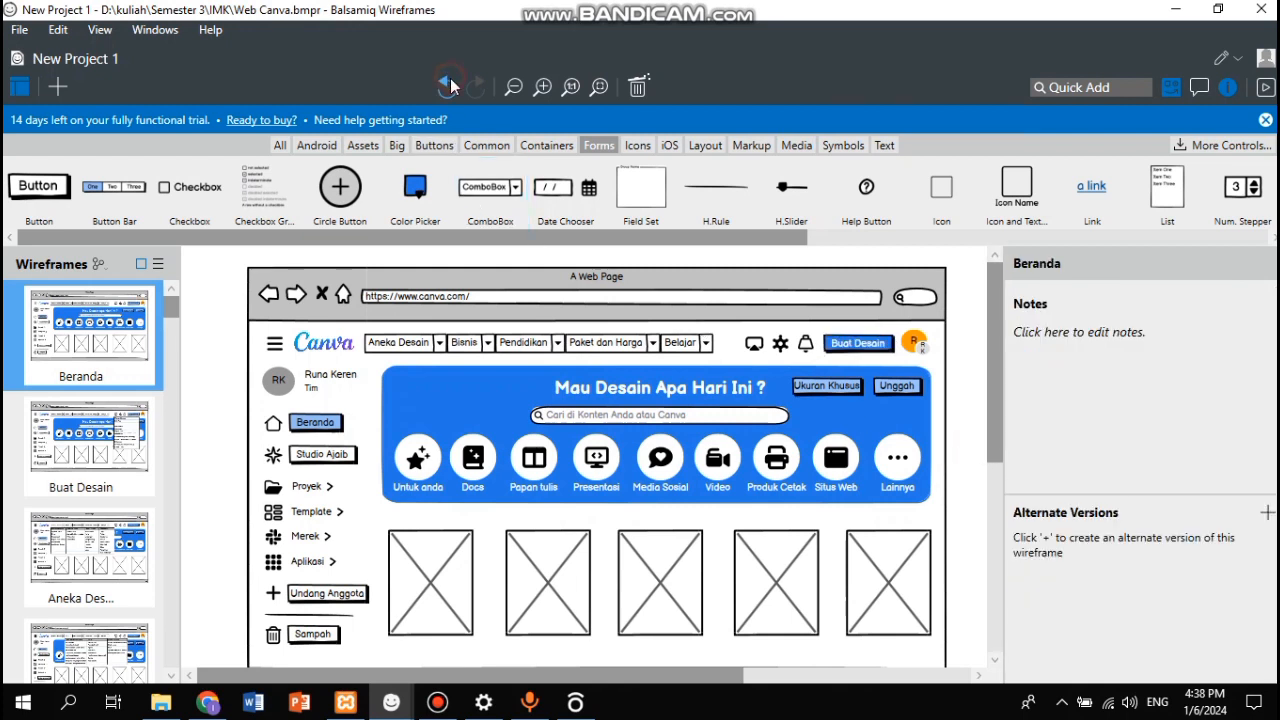
Step: Examine the properties of the sidebar's Beranda button, including its link setting and the available state options
click(880, 345)
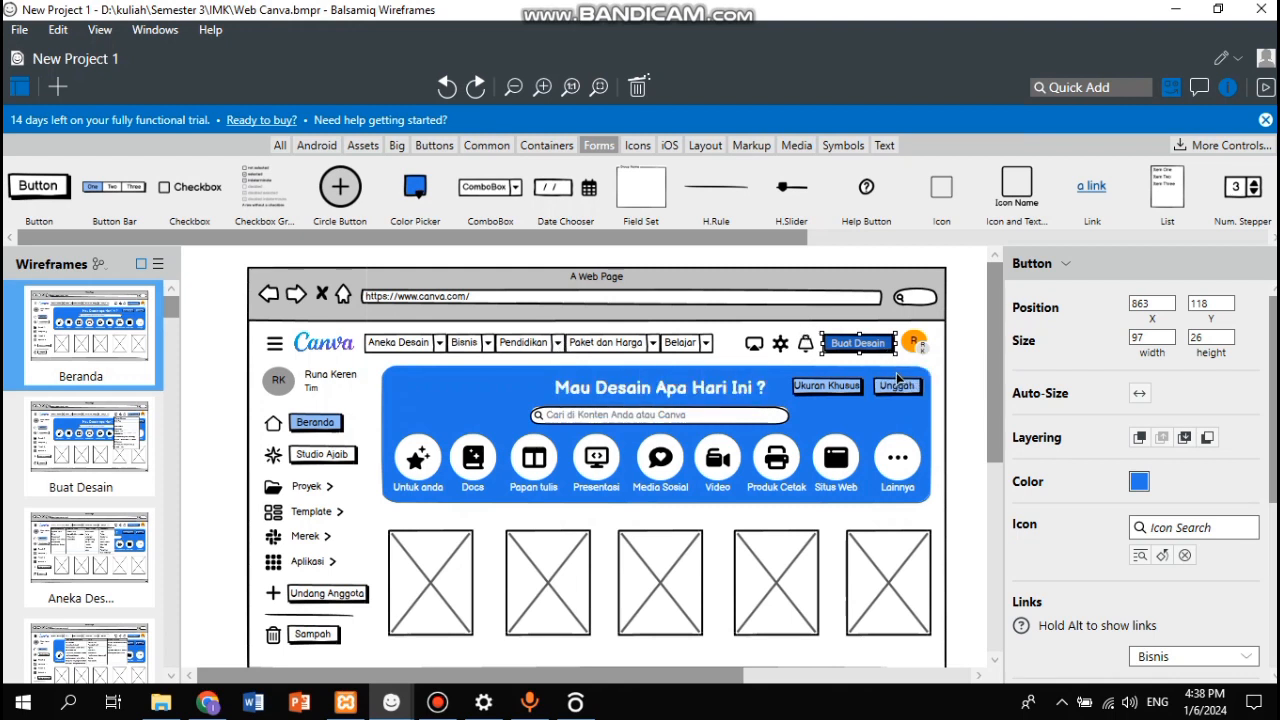
click(487, 413)
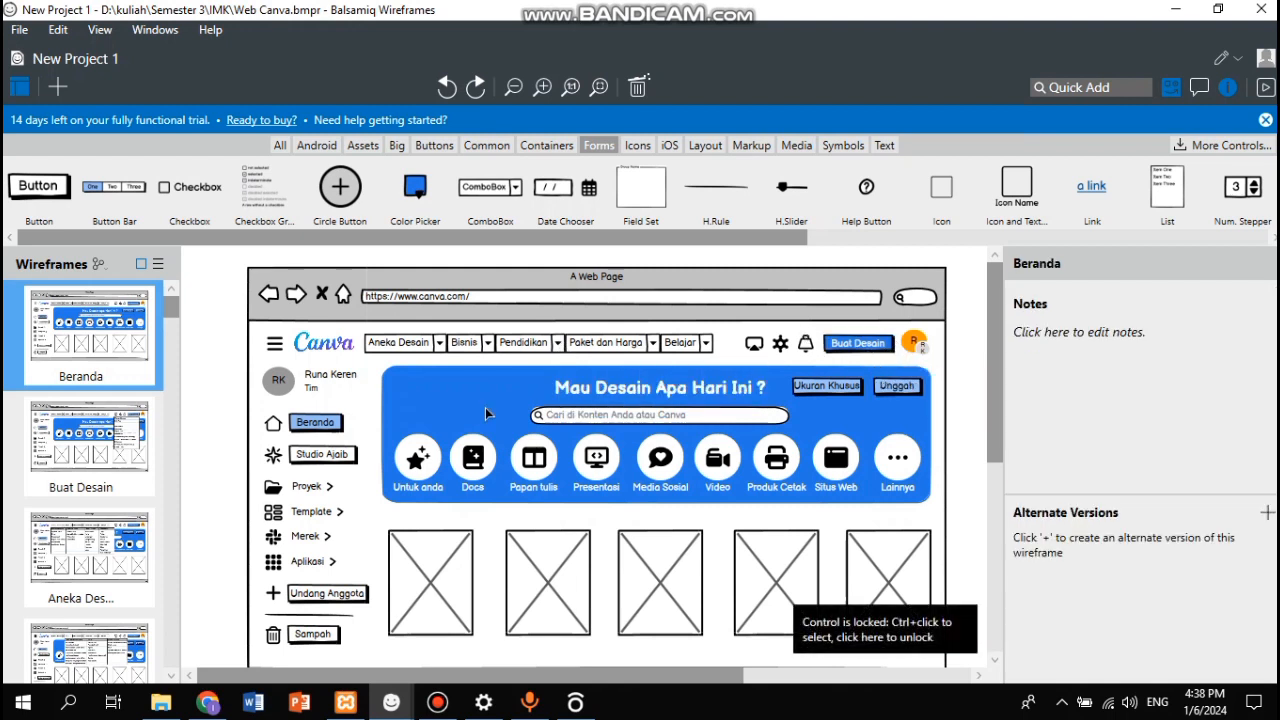
click(327, 422)
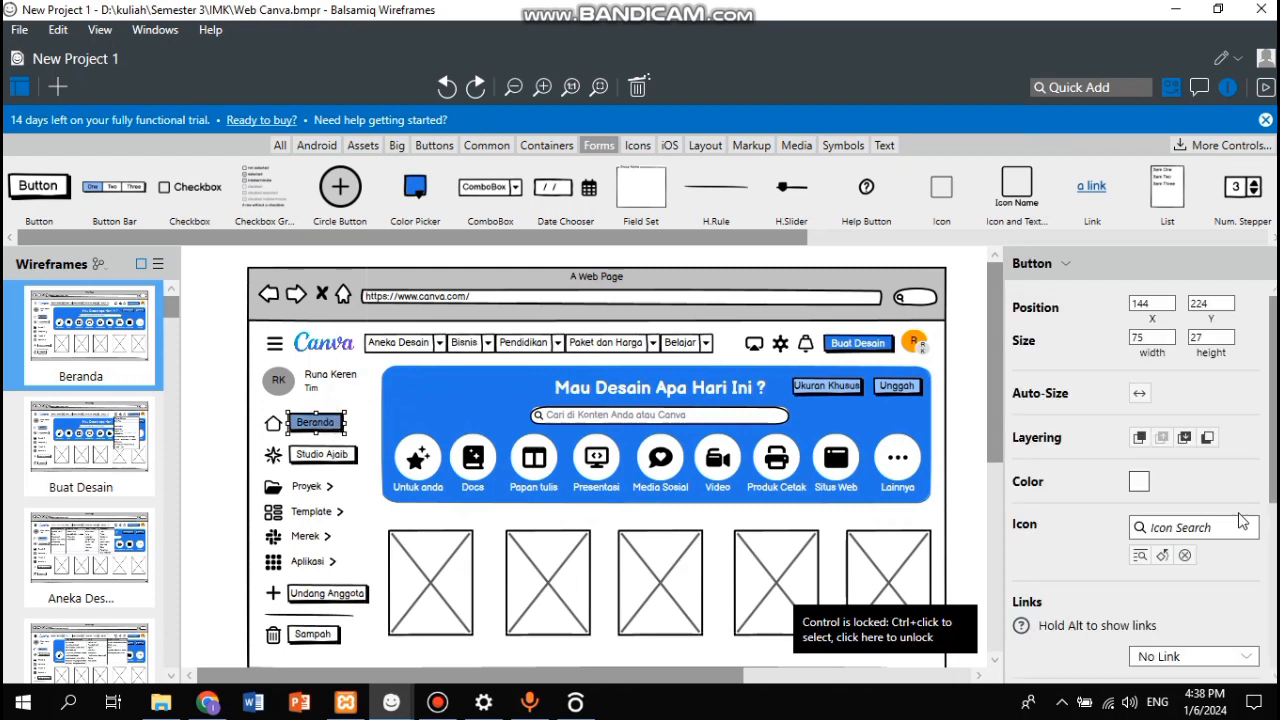
scroll(1241, 520, down, 1)
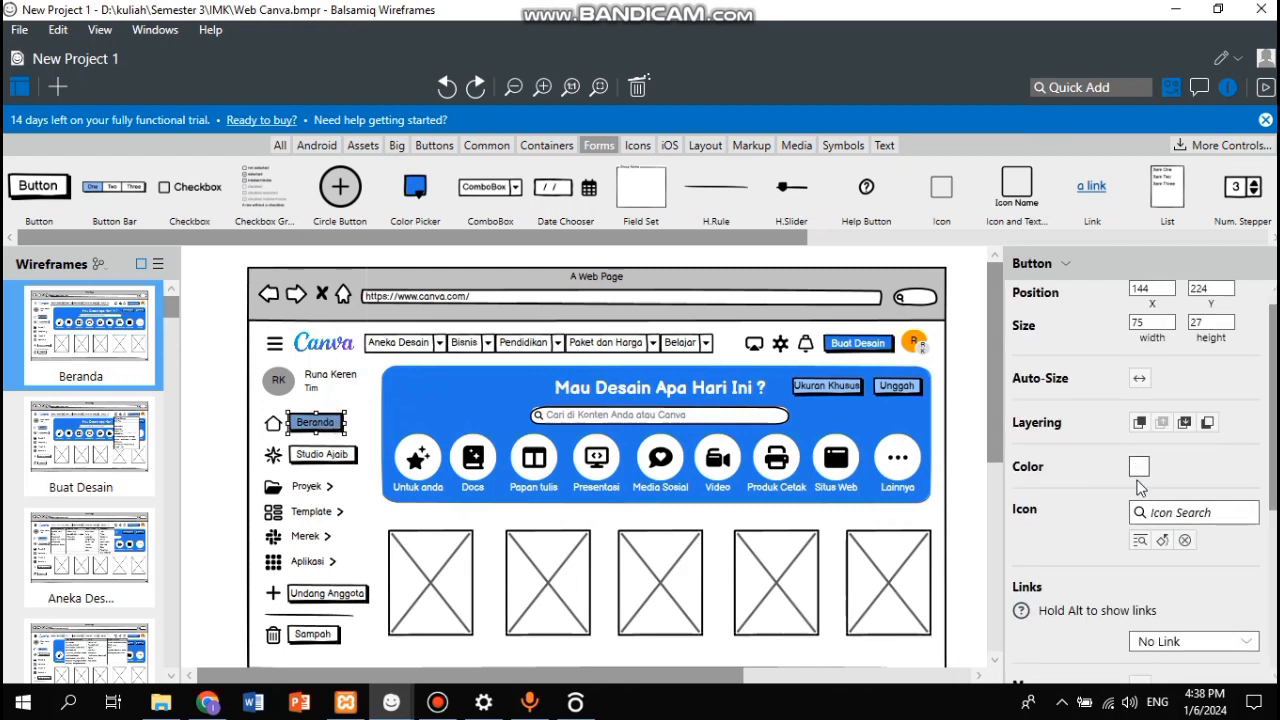
scroll(1140, 487, down, 3)
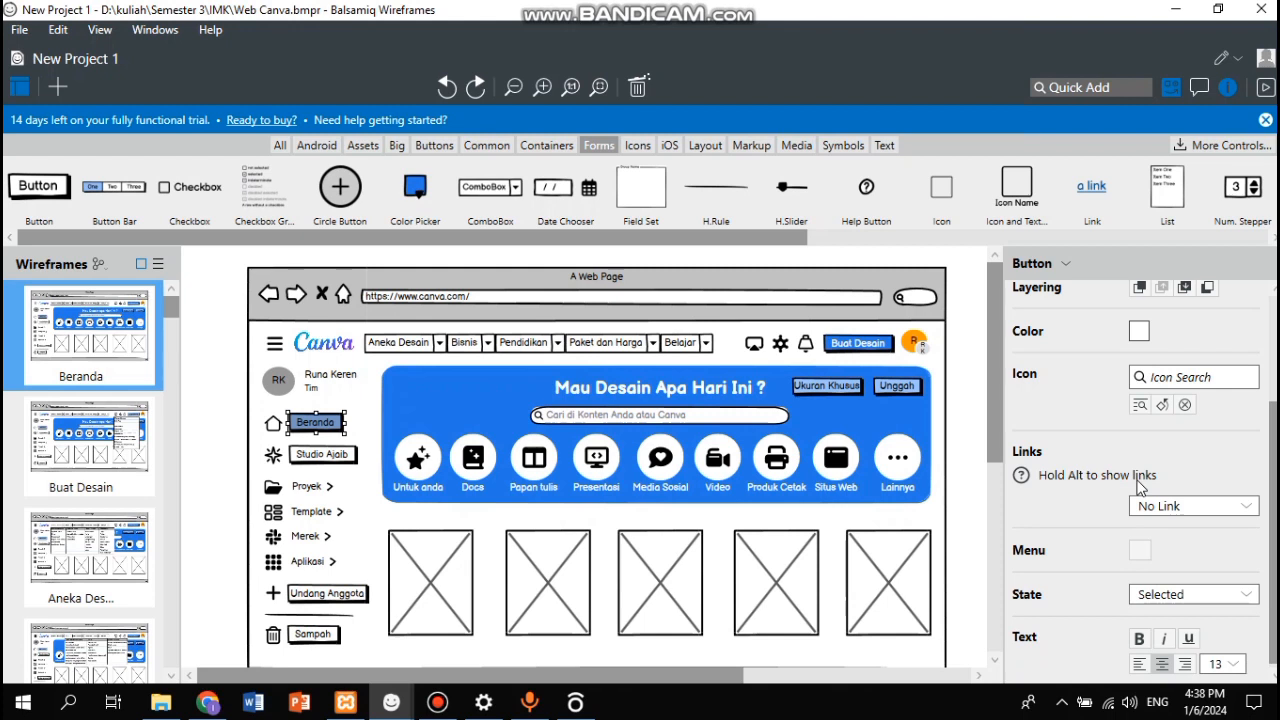
scroll(1248, 542, down, 1)
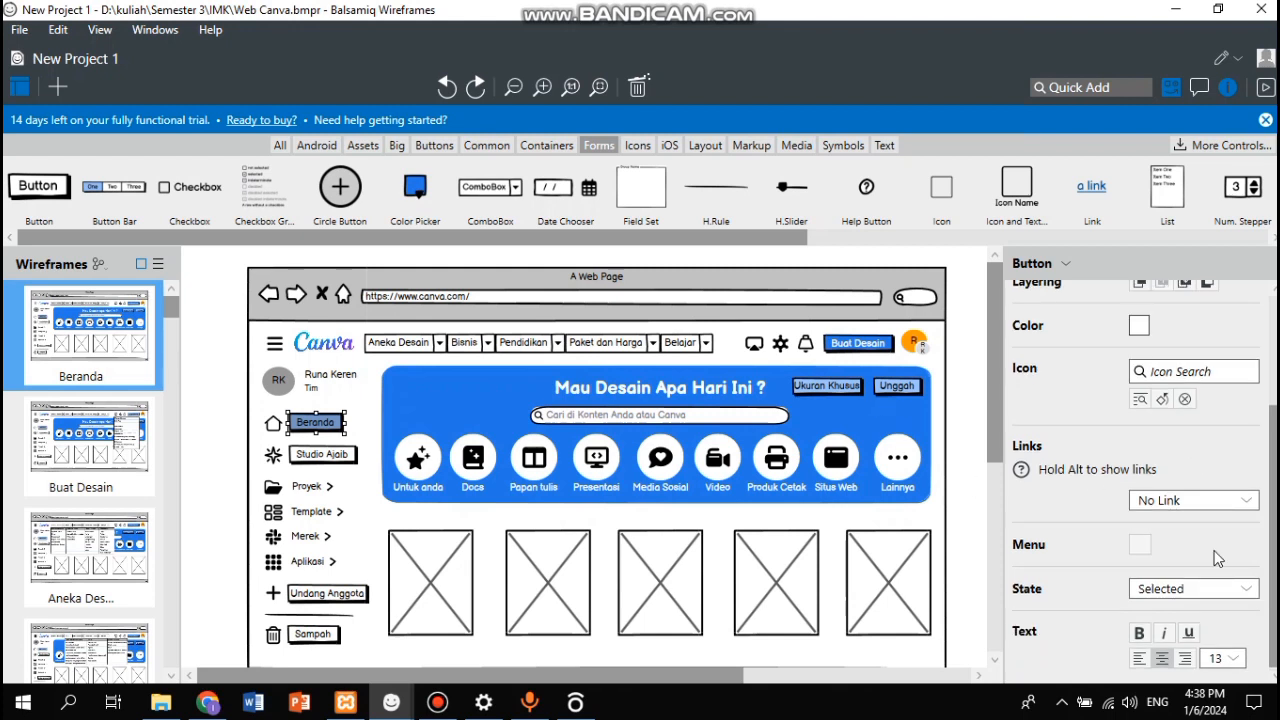
click(1160, 588)
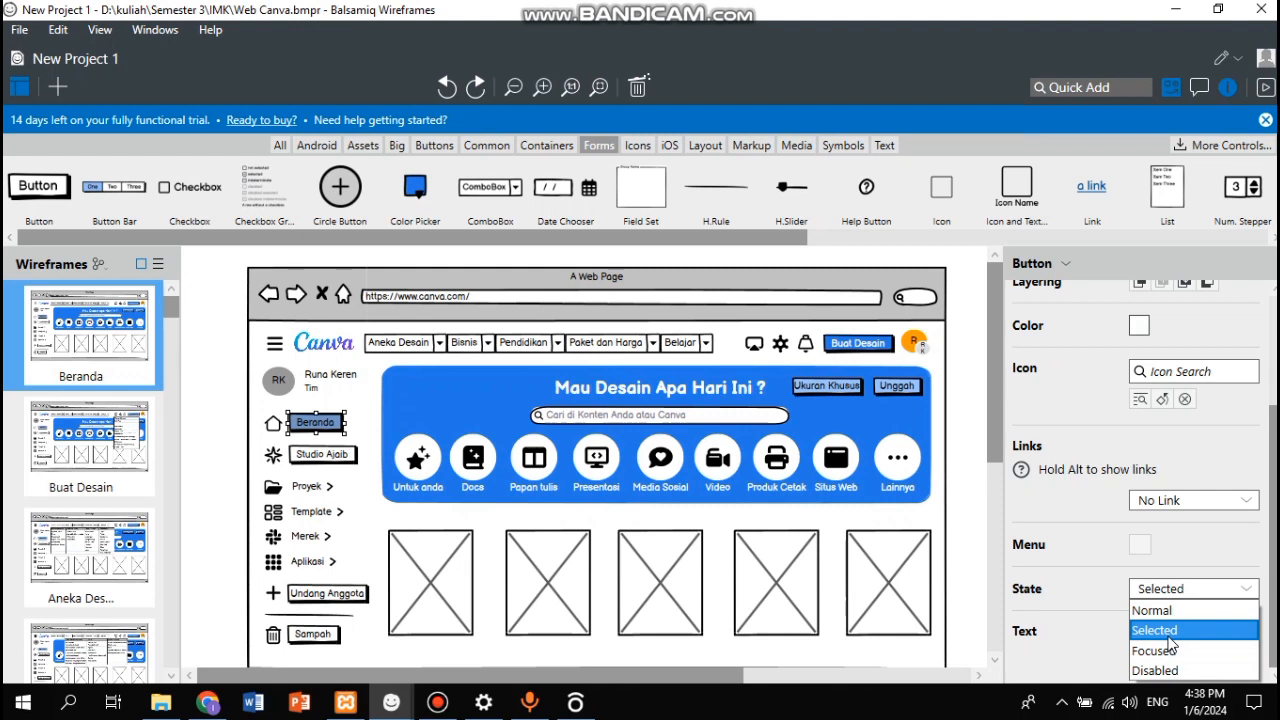
click(1156, 528)
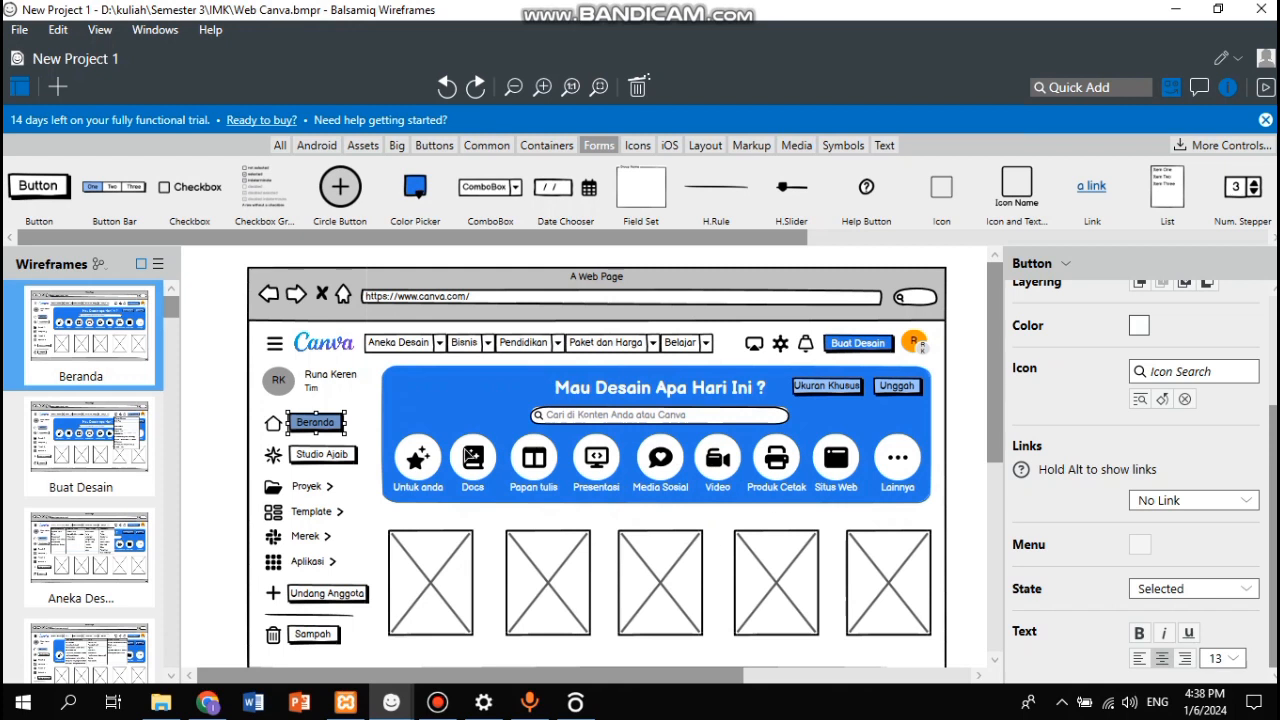
Step: Start the full-screen presentation from the Beranda wireframe and review its presentation settings
click(143, 312)
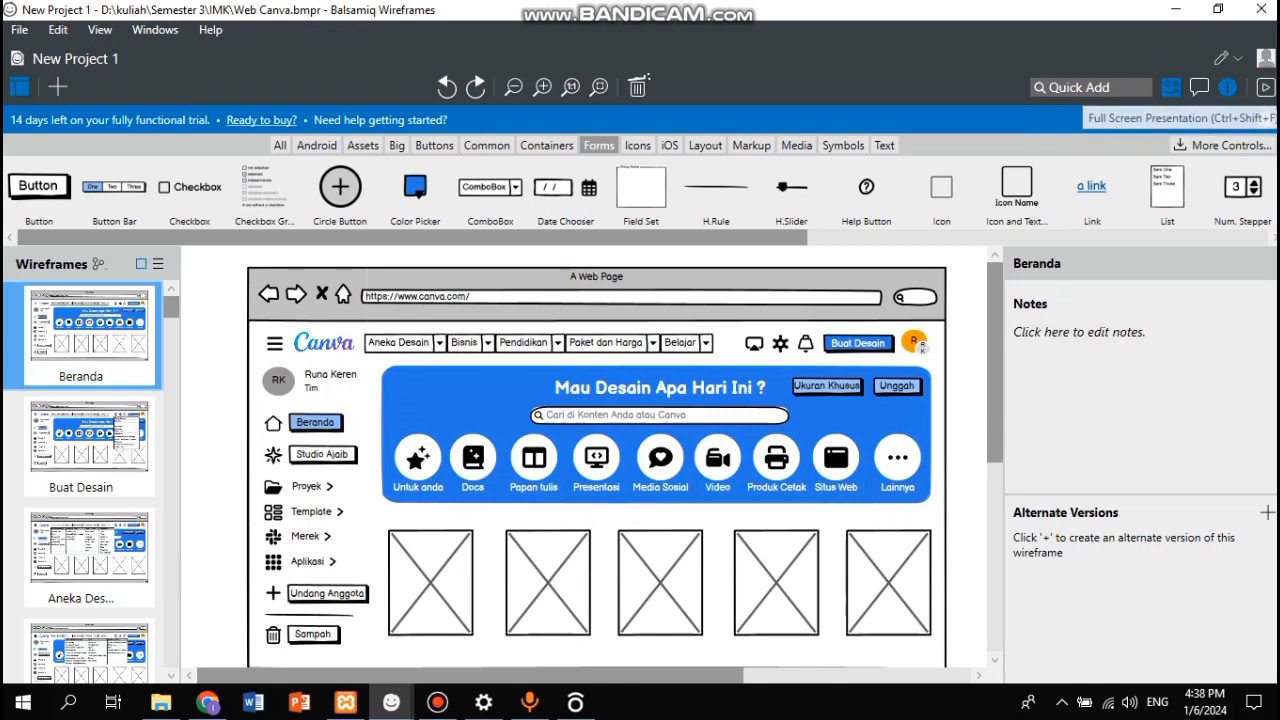
click(1266, 88)
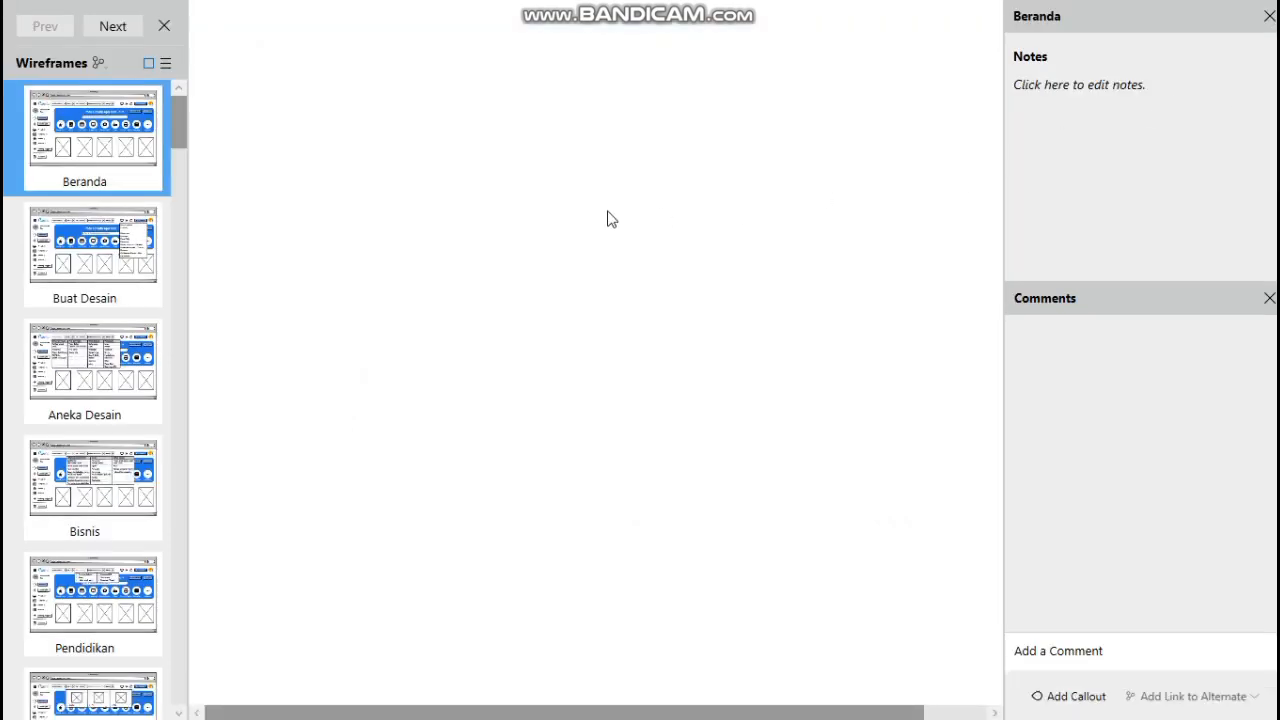
right_click(450, 217)
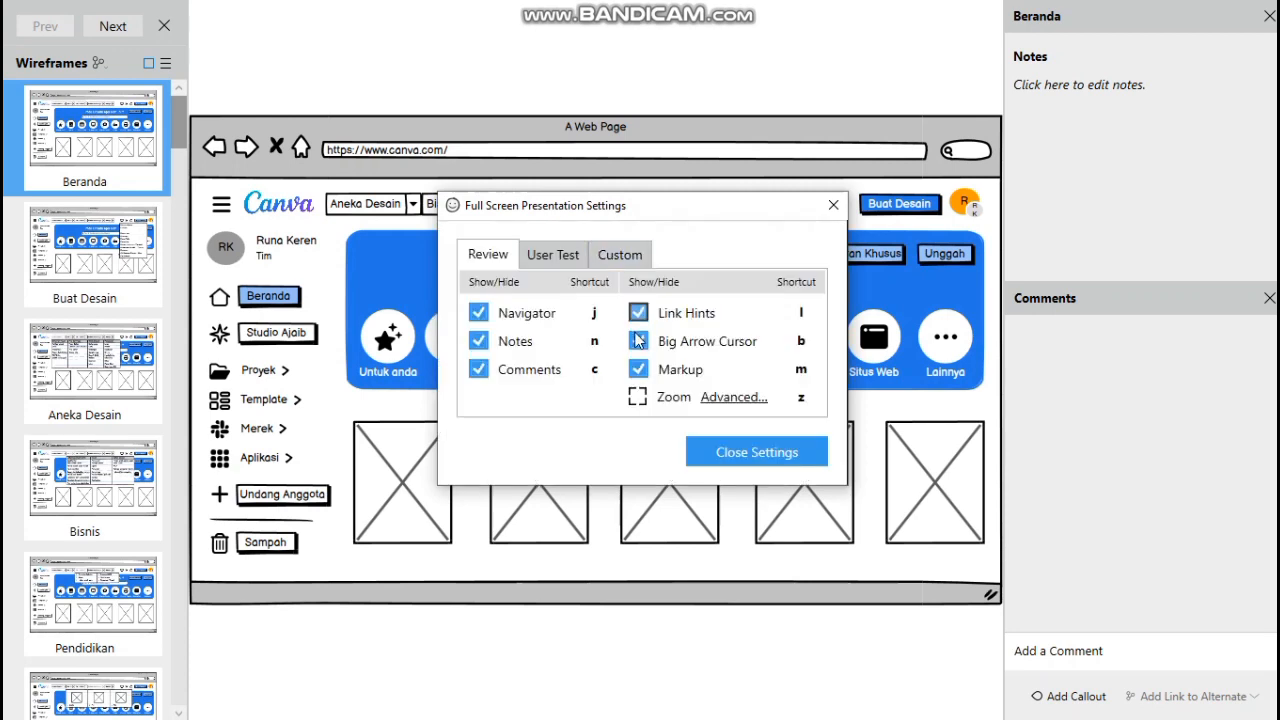
click(752, 455)
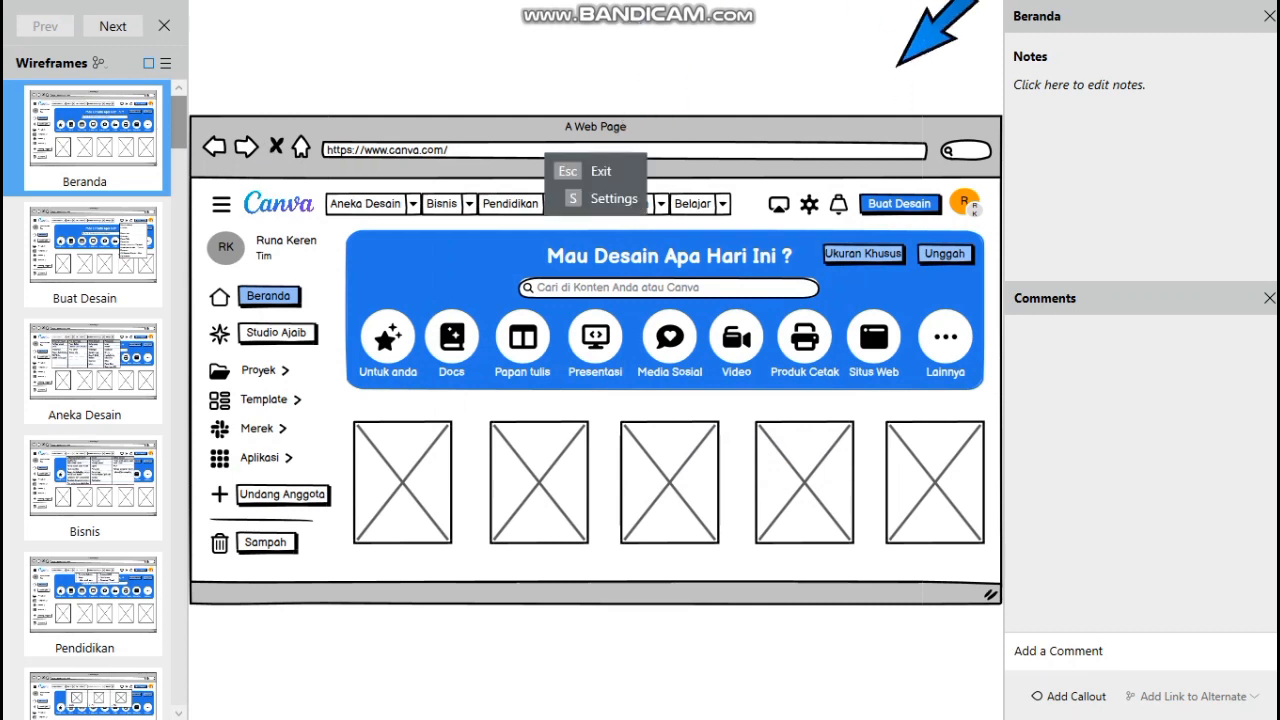
Step: Test the header links in the presentation for Aneka Desain, Bisnis, Pendidikan, Paket dan Harga and Belajar in turn
click(383, 228)
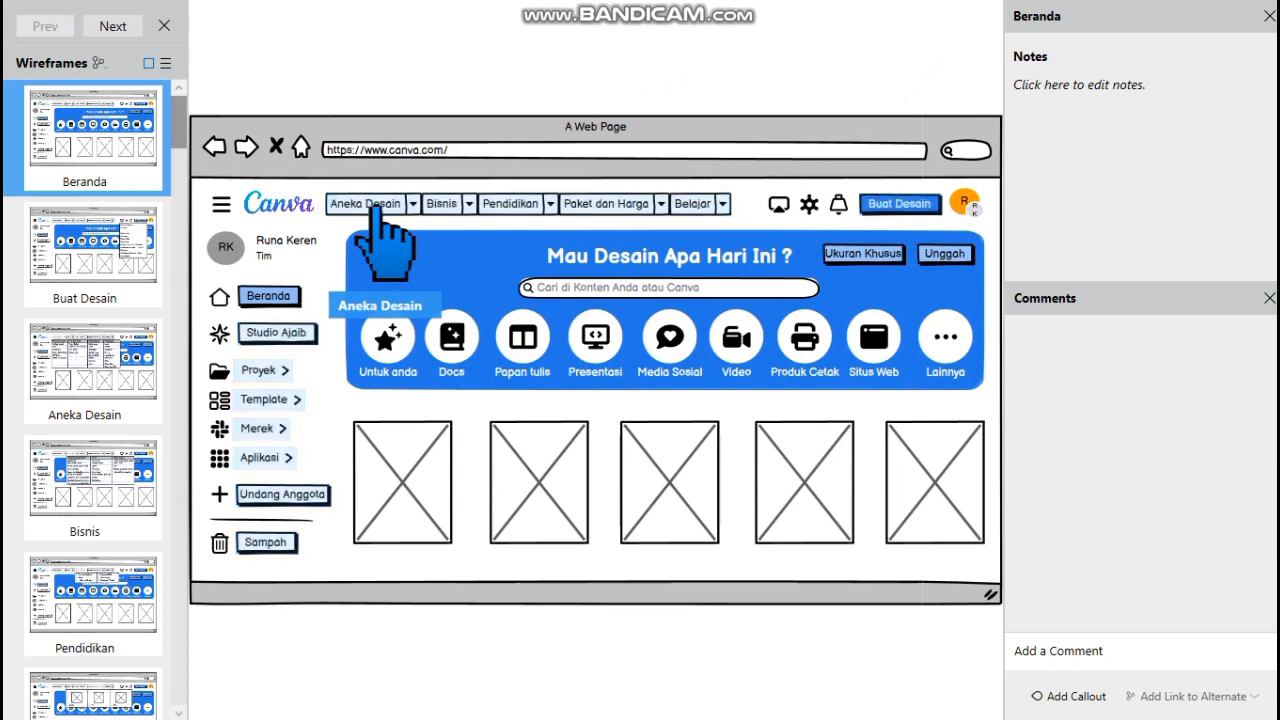
click(384, 214)
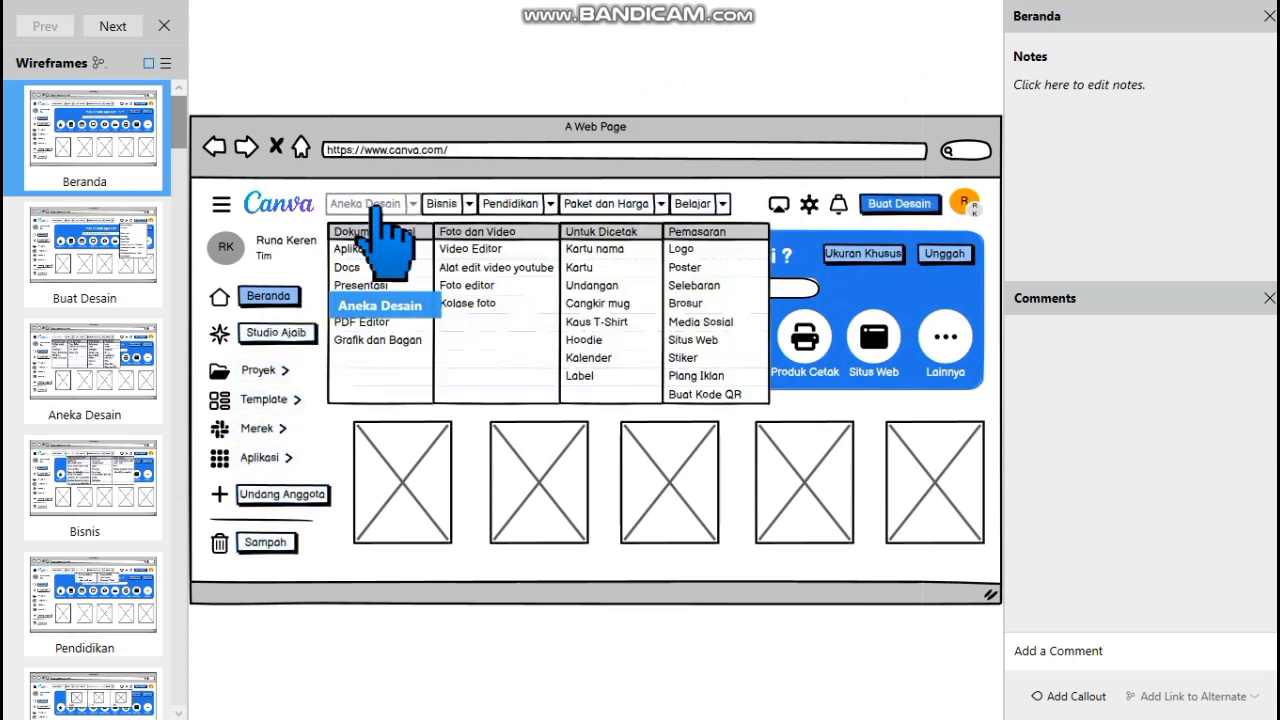
click(384, 214)
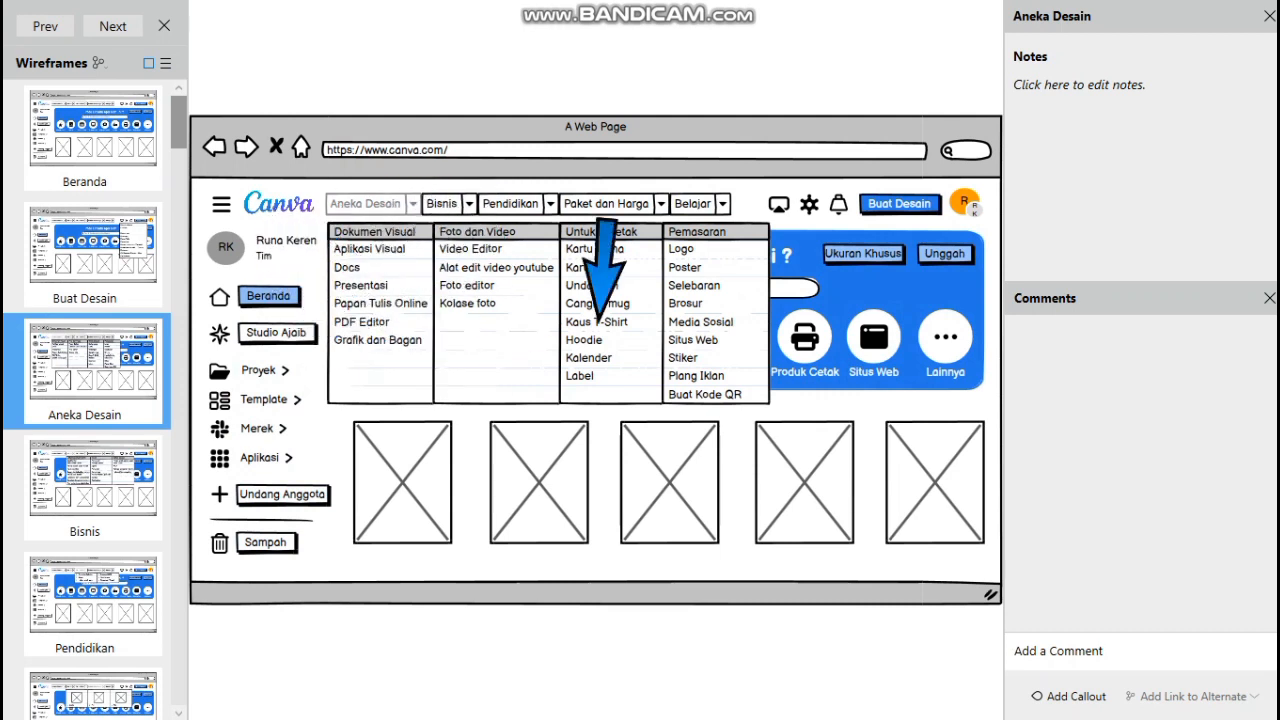
click(447, 222)
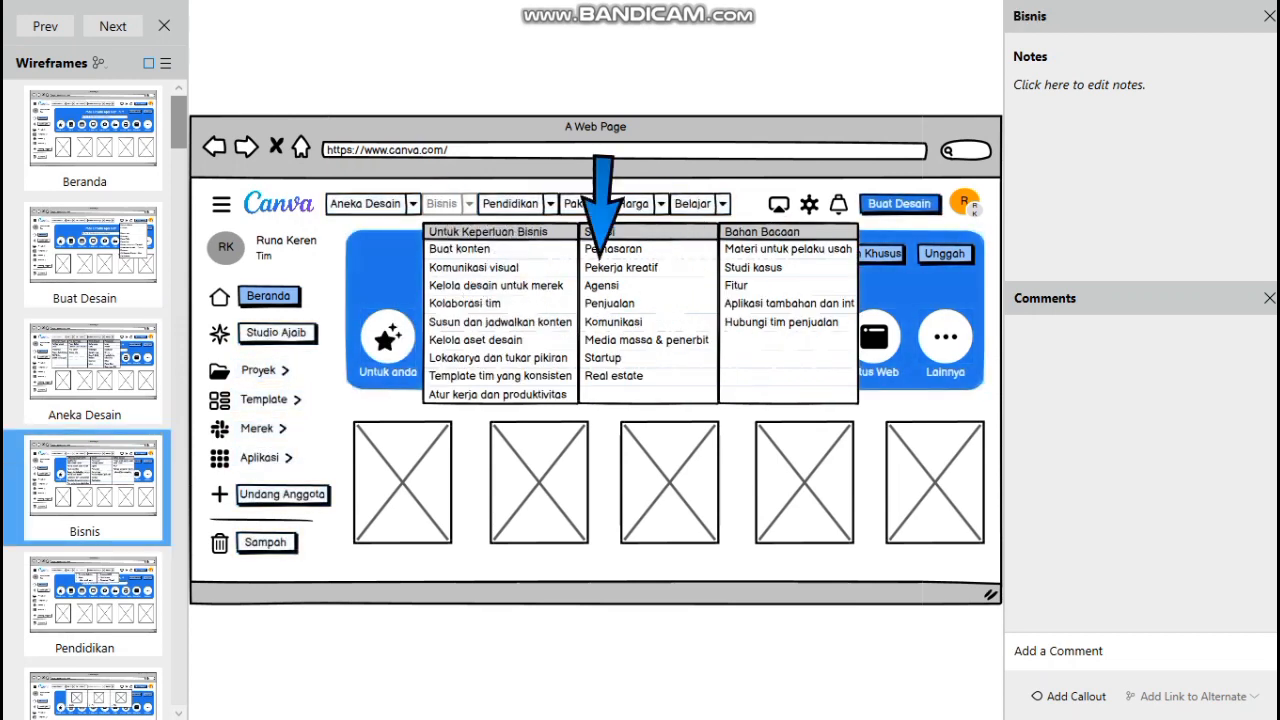
click(514, 205)
click(514, 205)
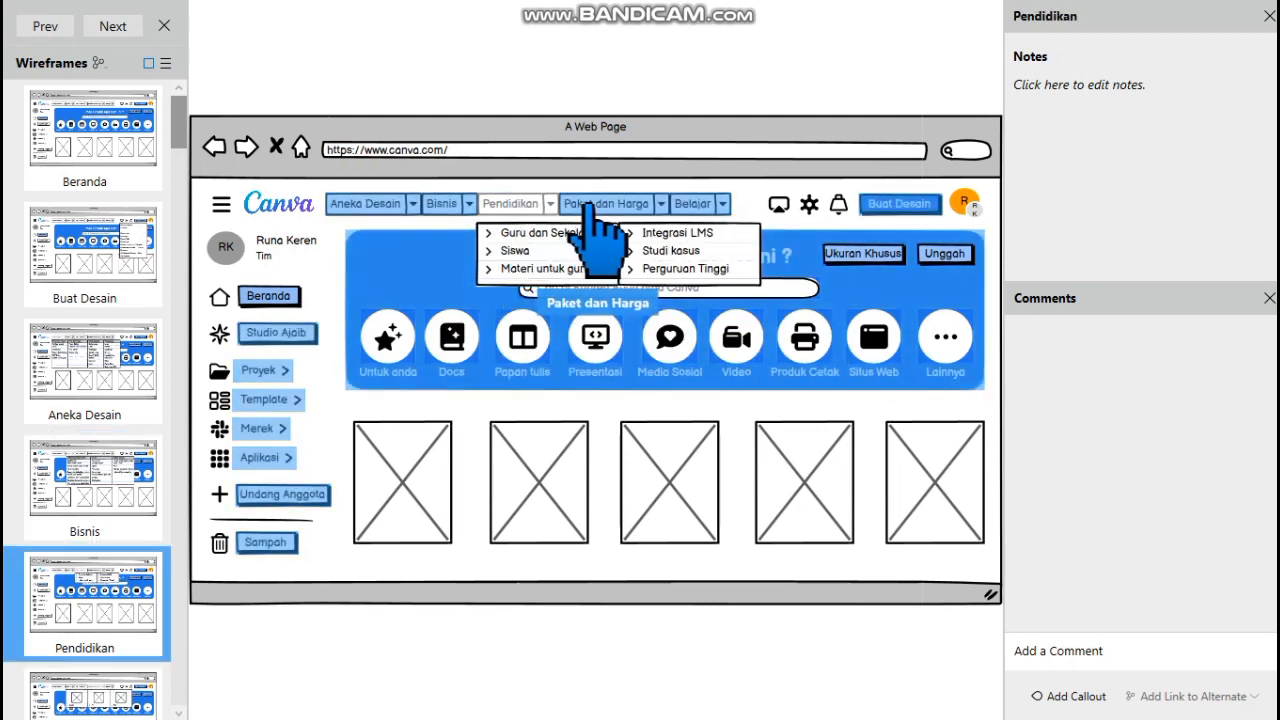
click(590, 205)
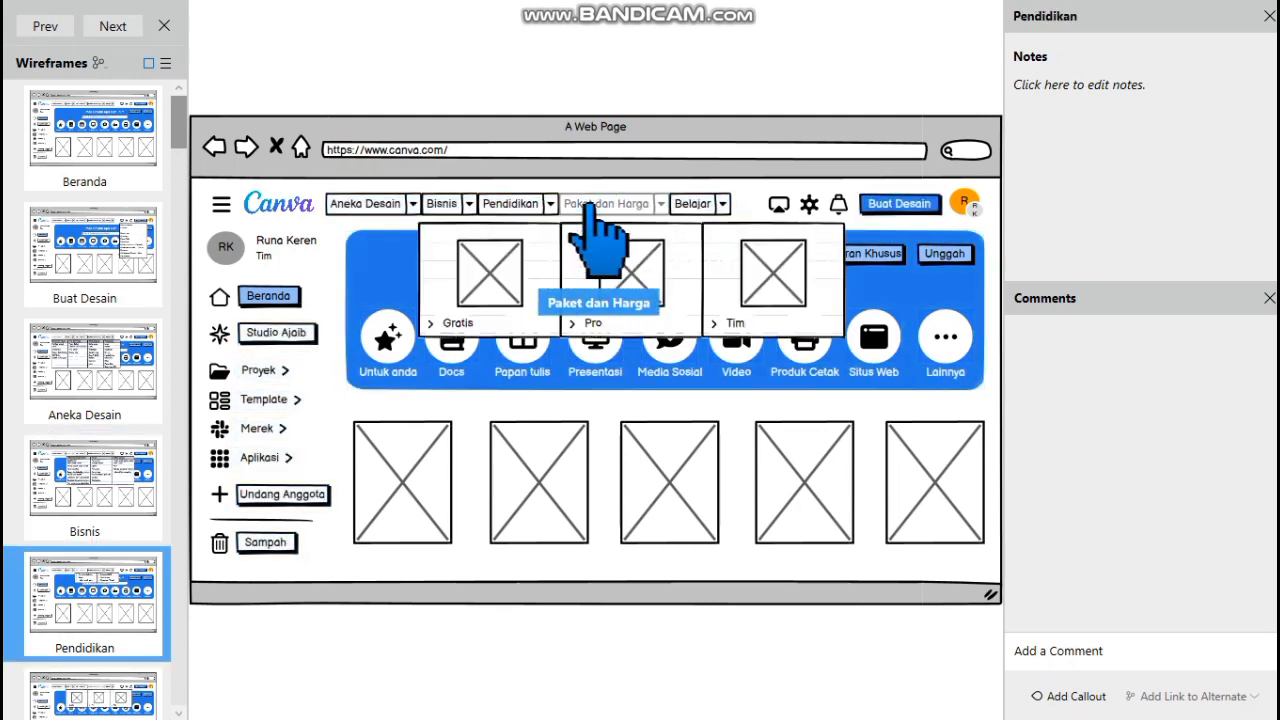
click(692, 210)
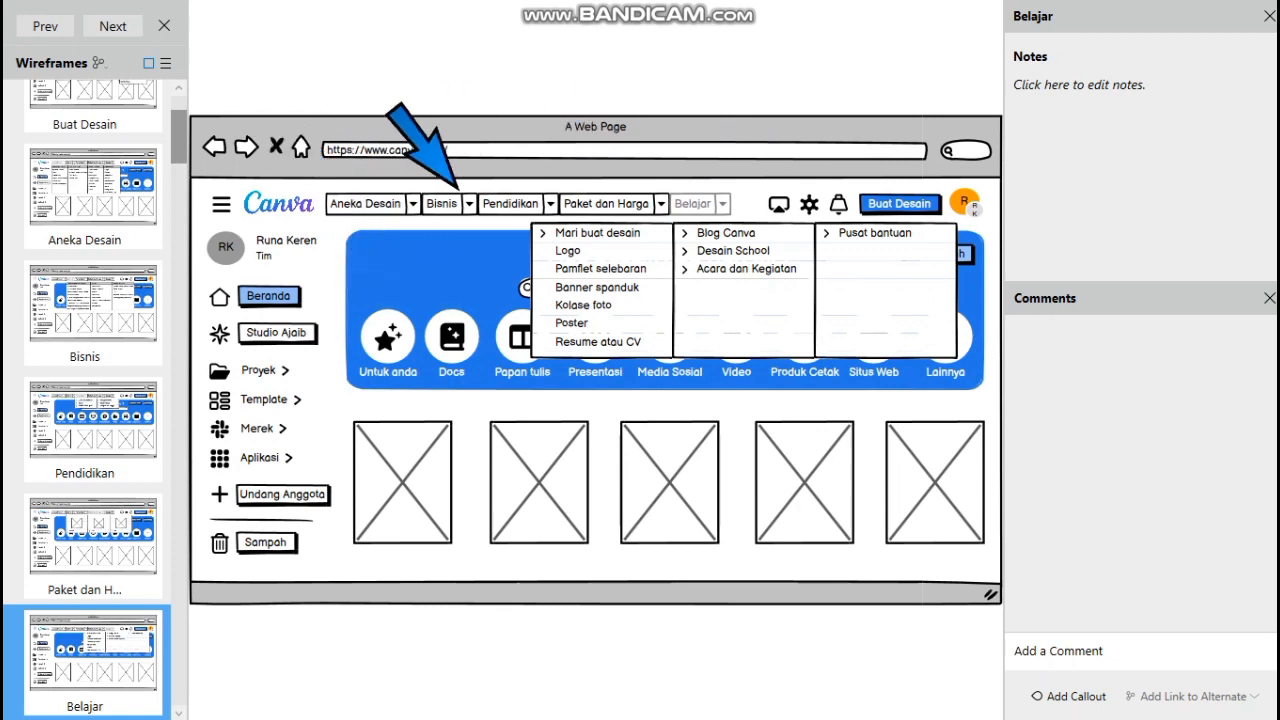
Step: Test the header's Buat Desain link, open Konten Instagram (Persegi) from its list, and return to Beranda from the Instagram design page
click(889, 218)
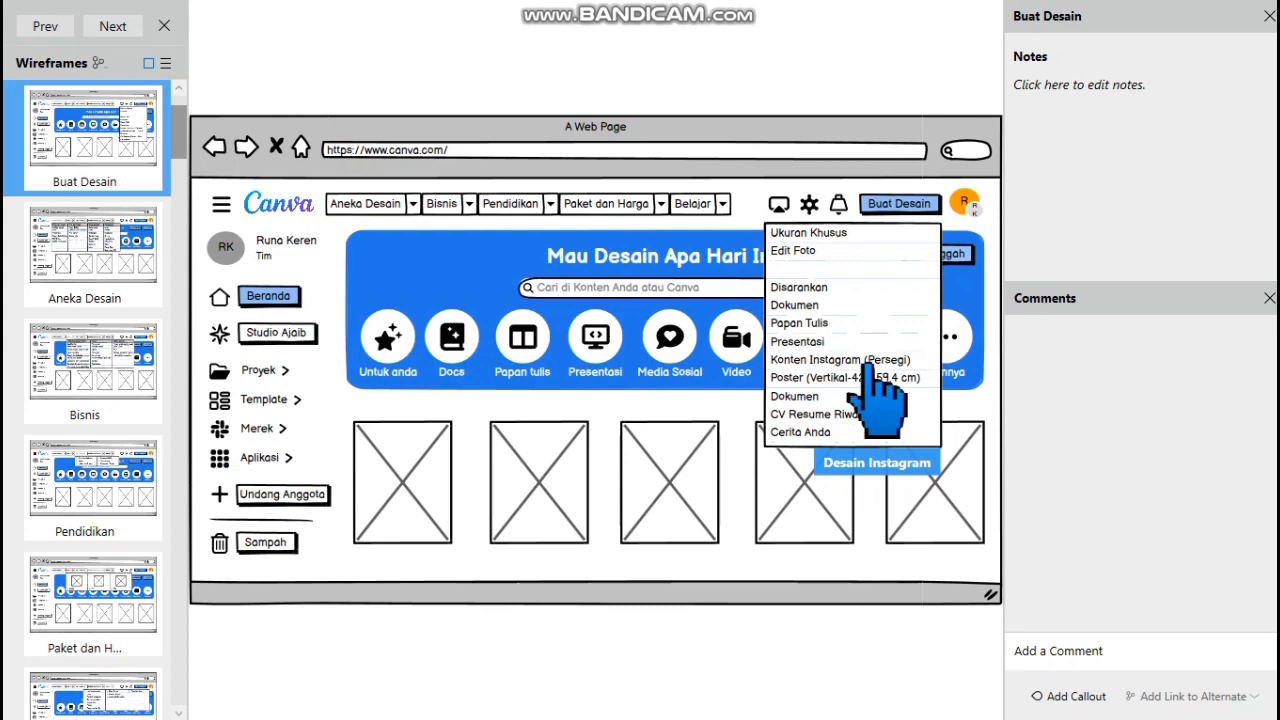
click(868, 362)
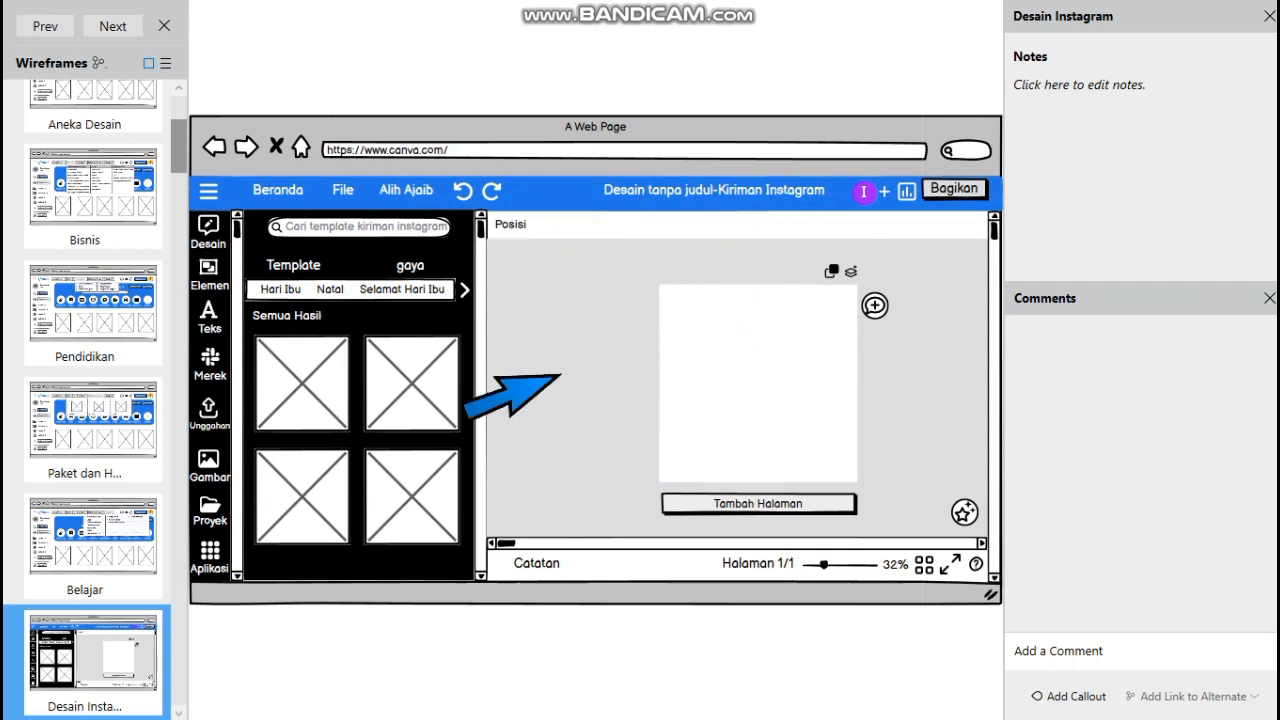
click(275, 192)
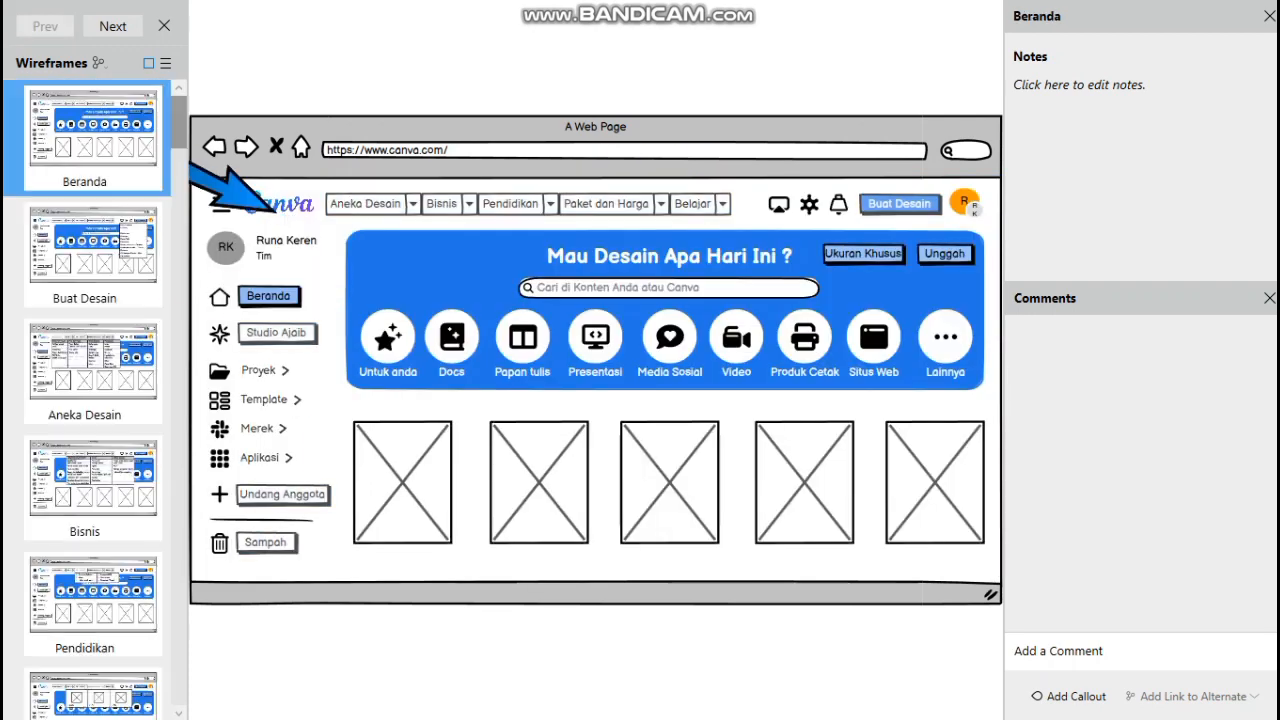
Step: Test the sidebar's Studio Ajaib link and return to the home page through that page's Beranda button
click(288, 342)
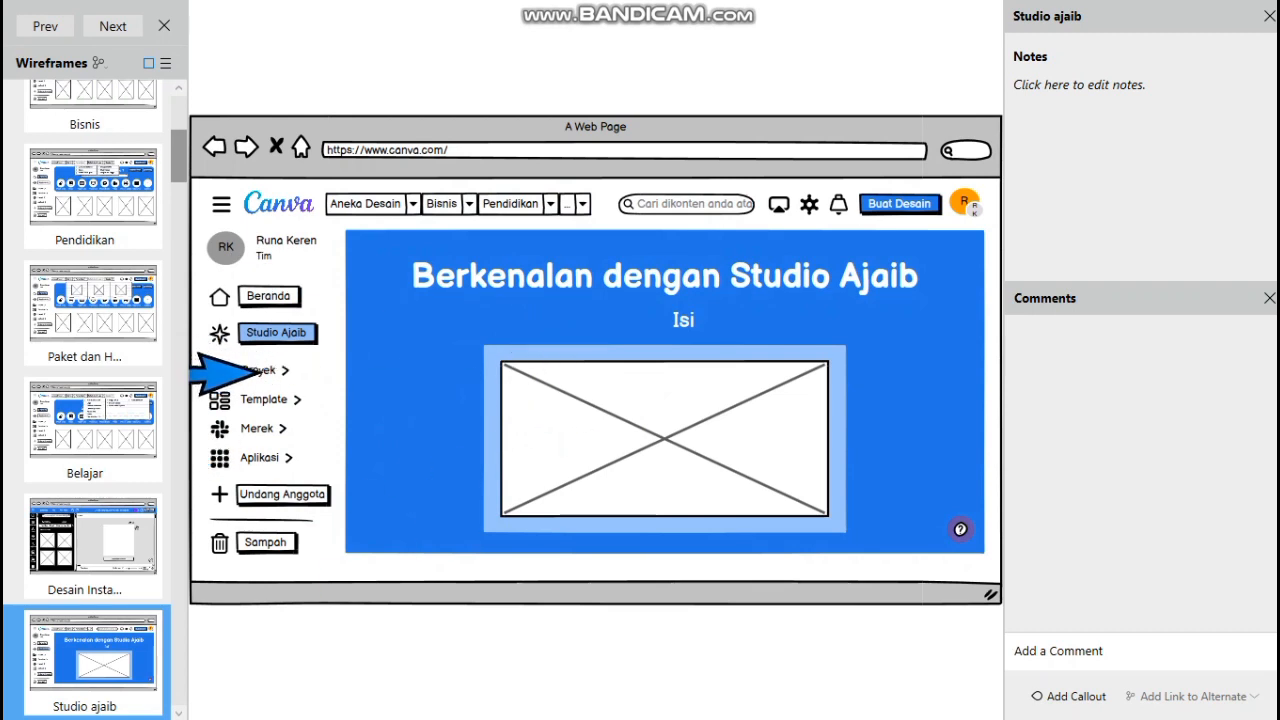
key(ctrl+z)
click(266, 318)
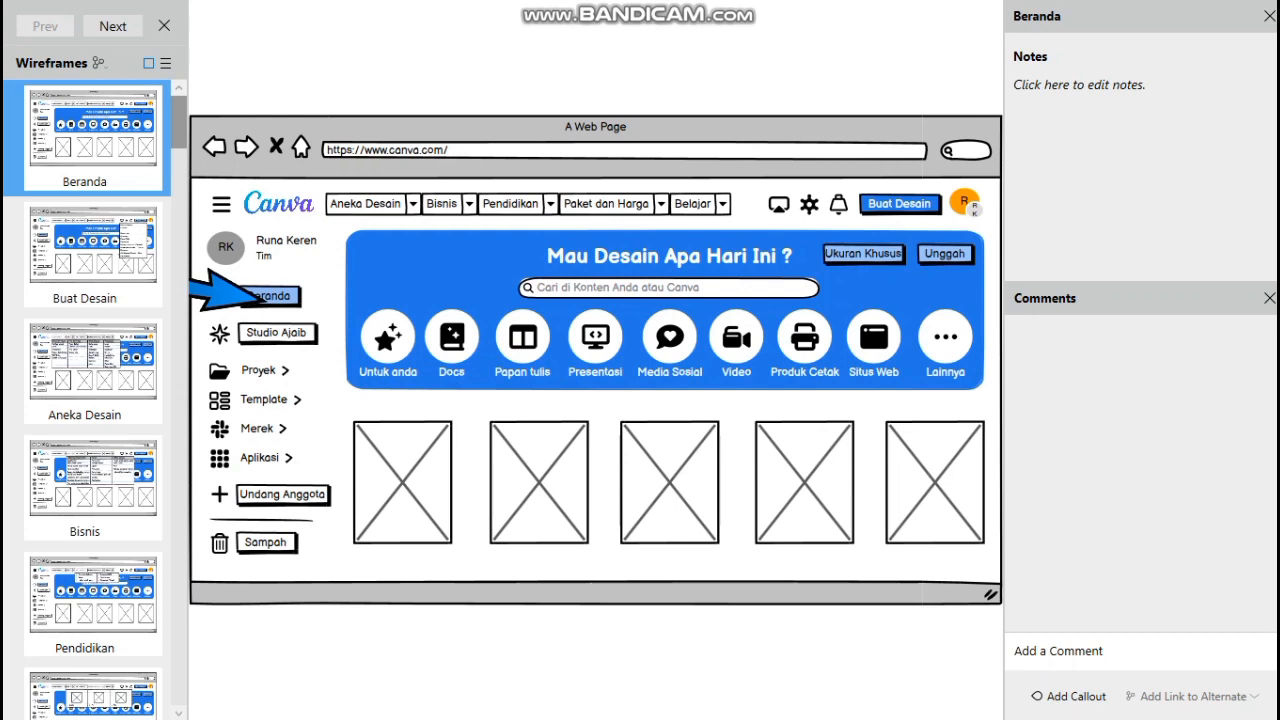
Step: Test the sidebar's Proyek and Template links, returning from each page through its Kembali ke beranda link
click(266, 378)
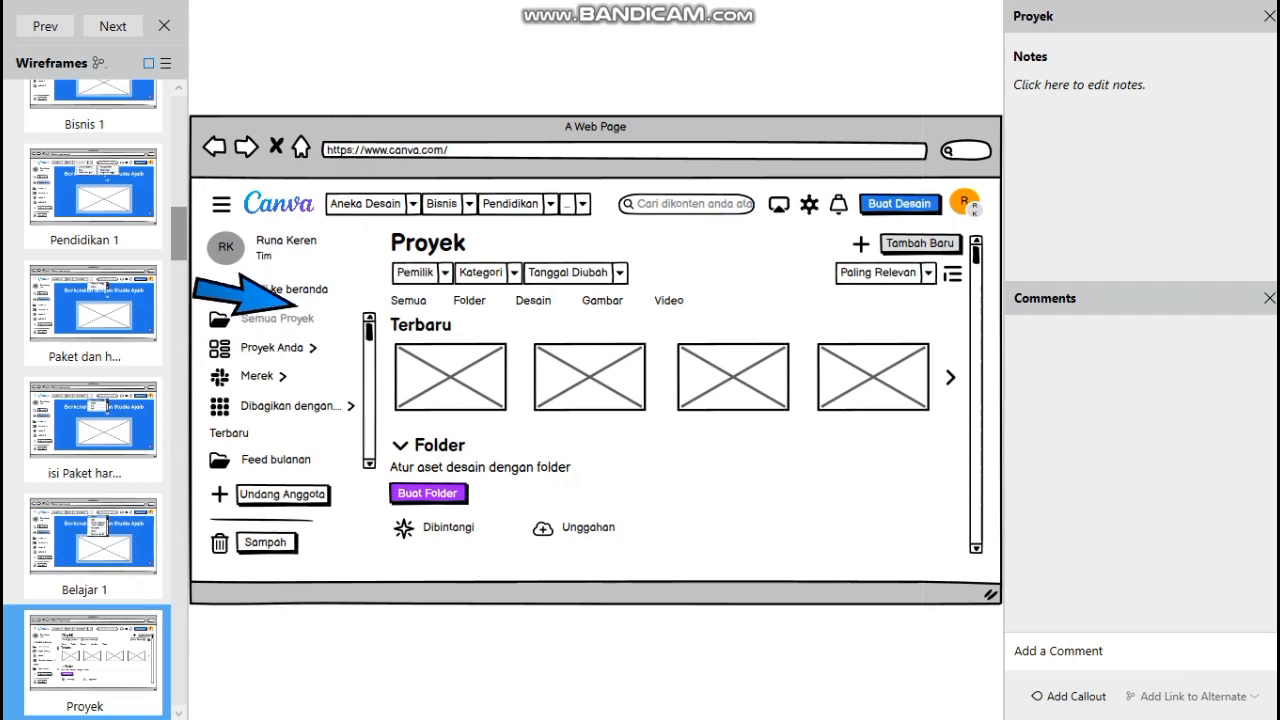
click(302, 300)
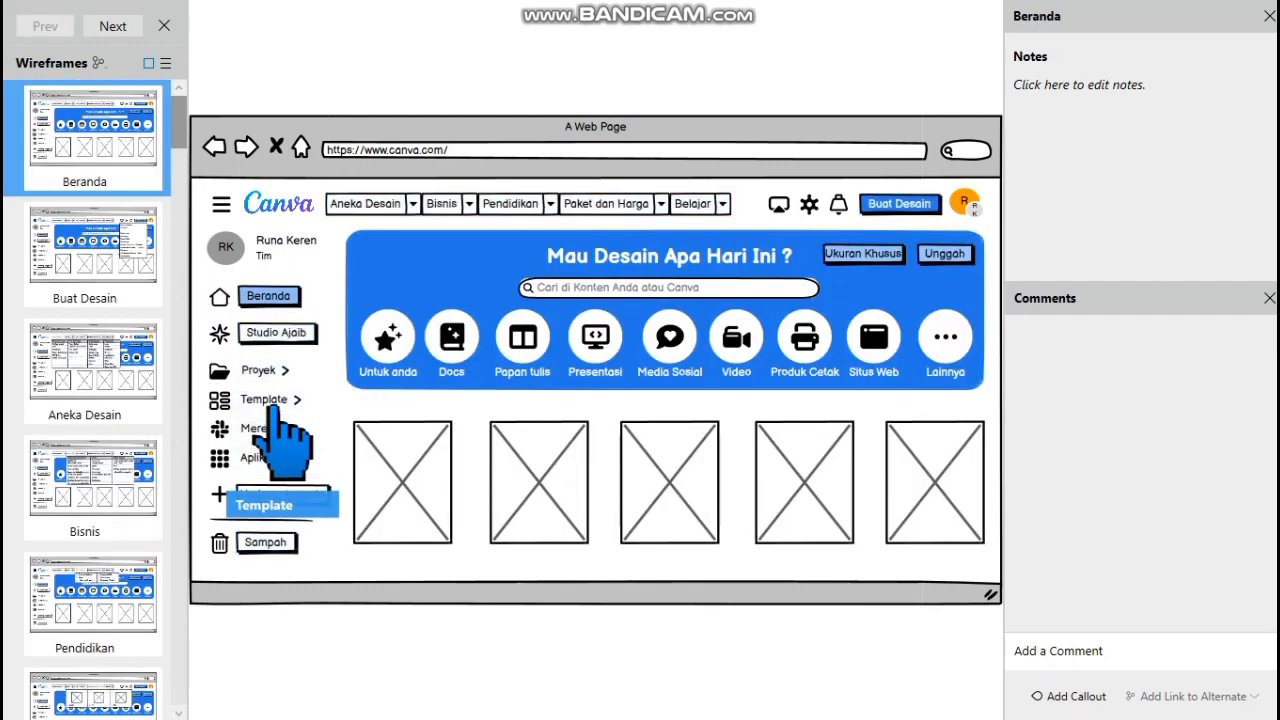
click(272, 405)
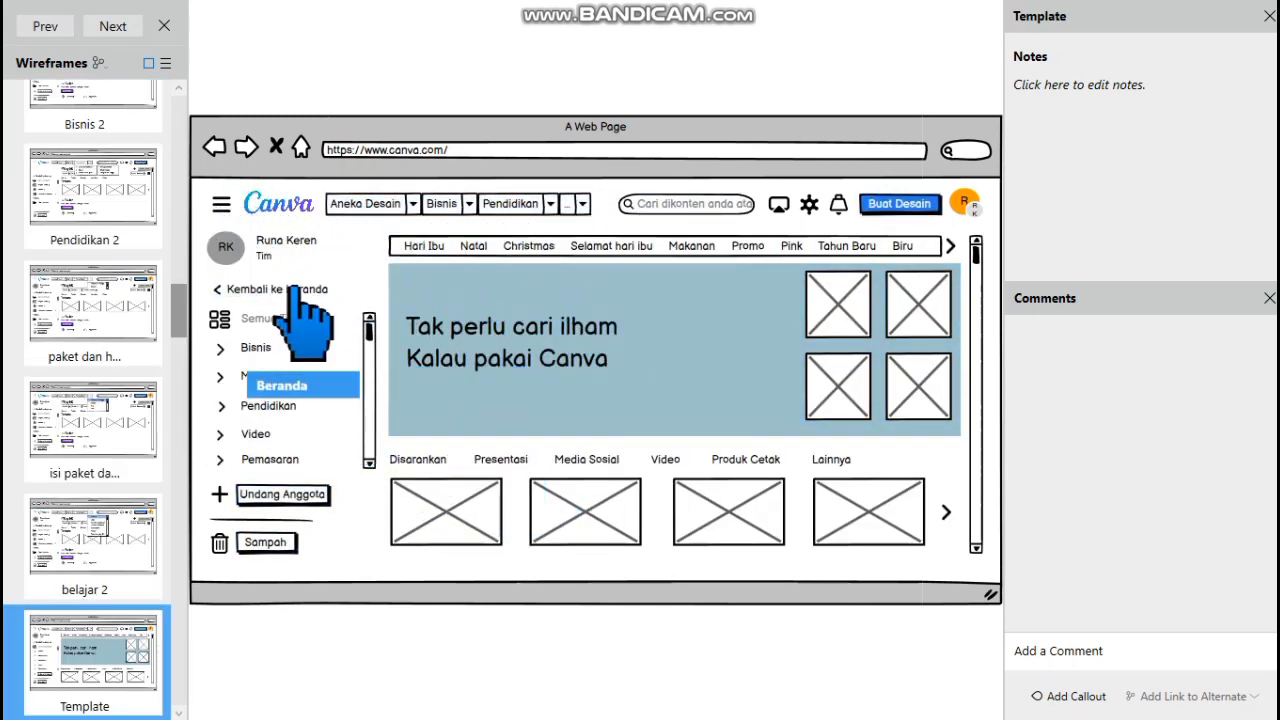
click(297, 290)
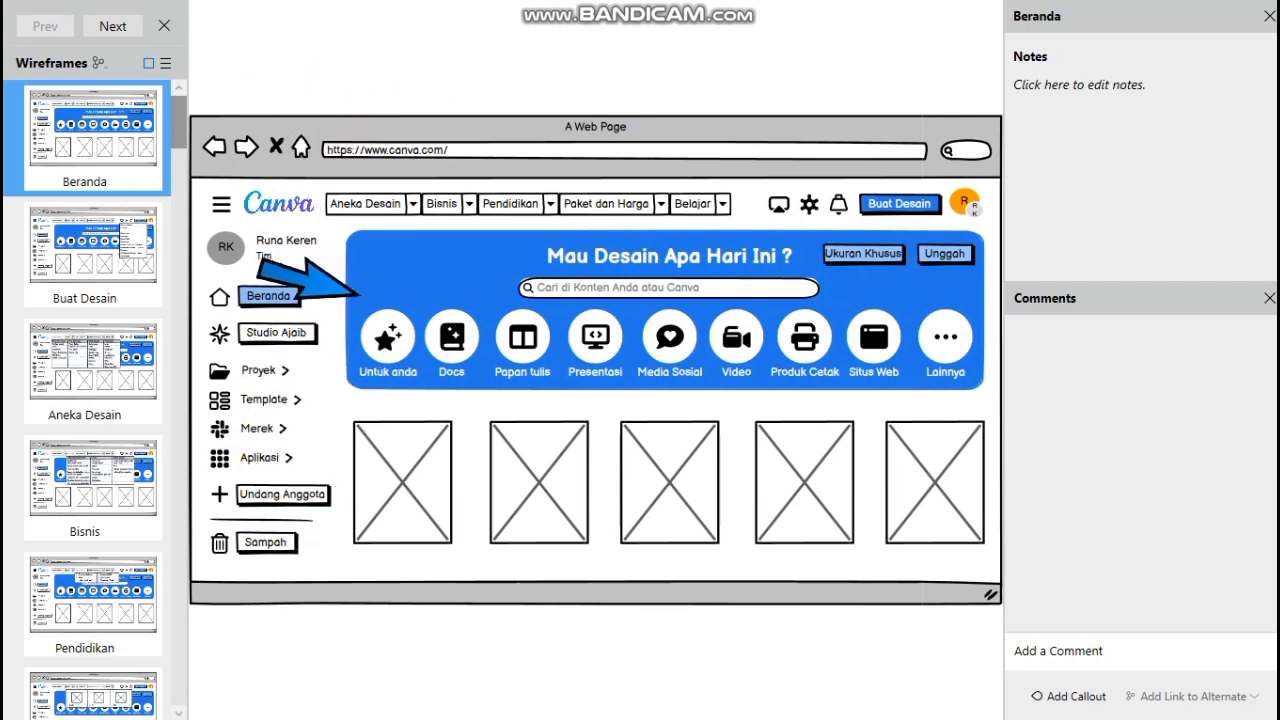
Step: Test the sidebar's Merek and Aplikasi links, going back to the home page from each one with Kembali ke beranda
click(258, 428)
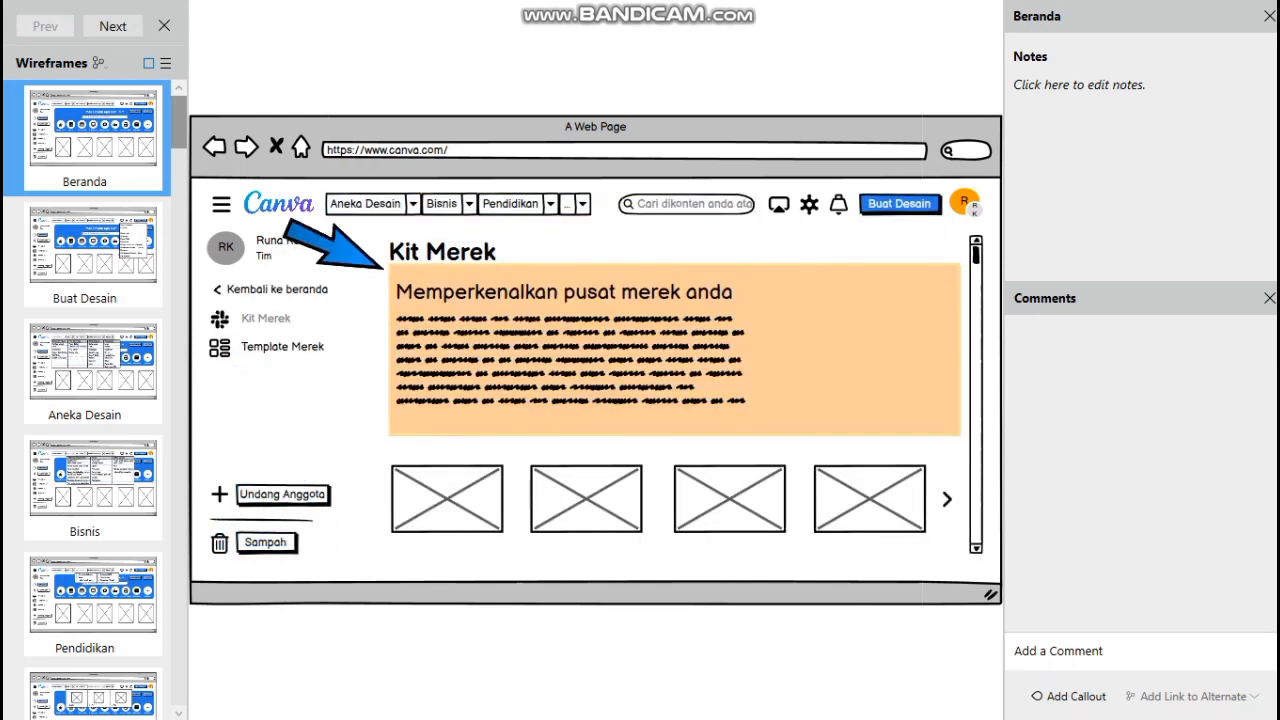
click(300, 292)
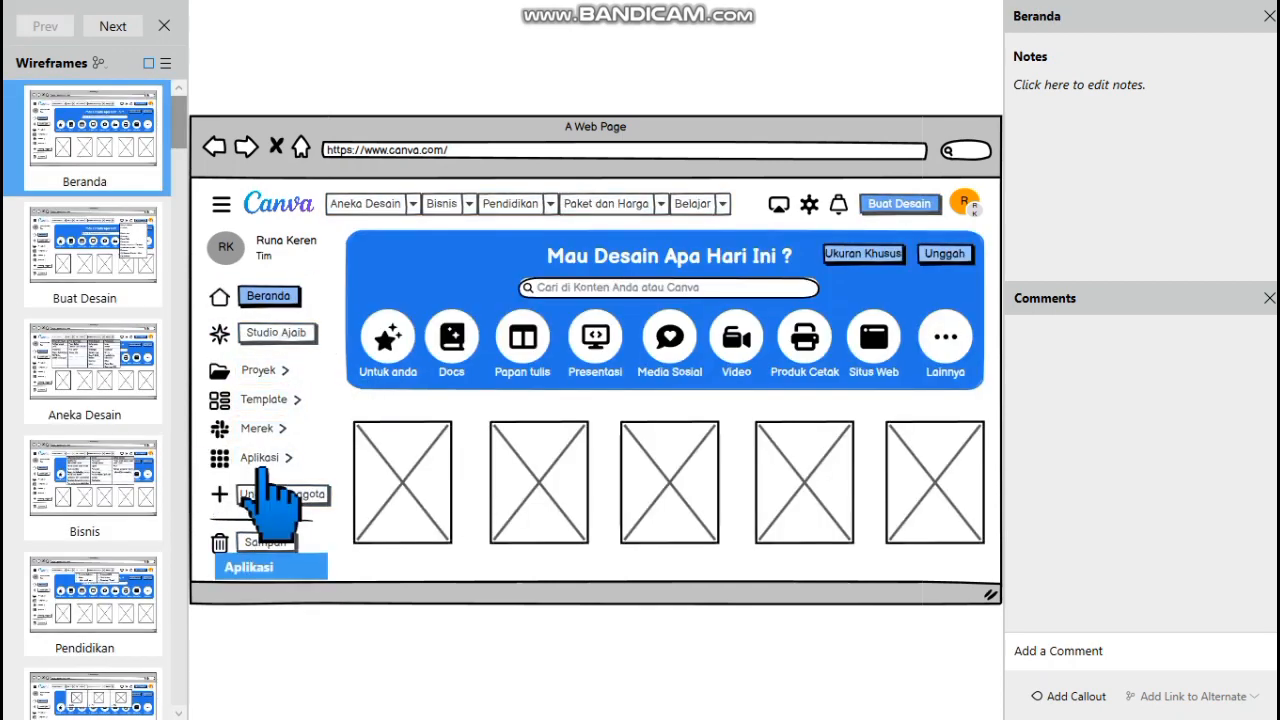
click(266, 466)
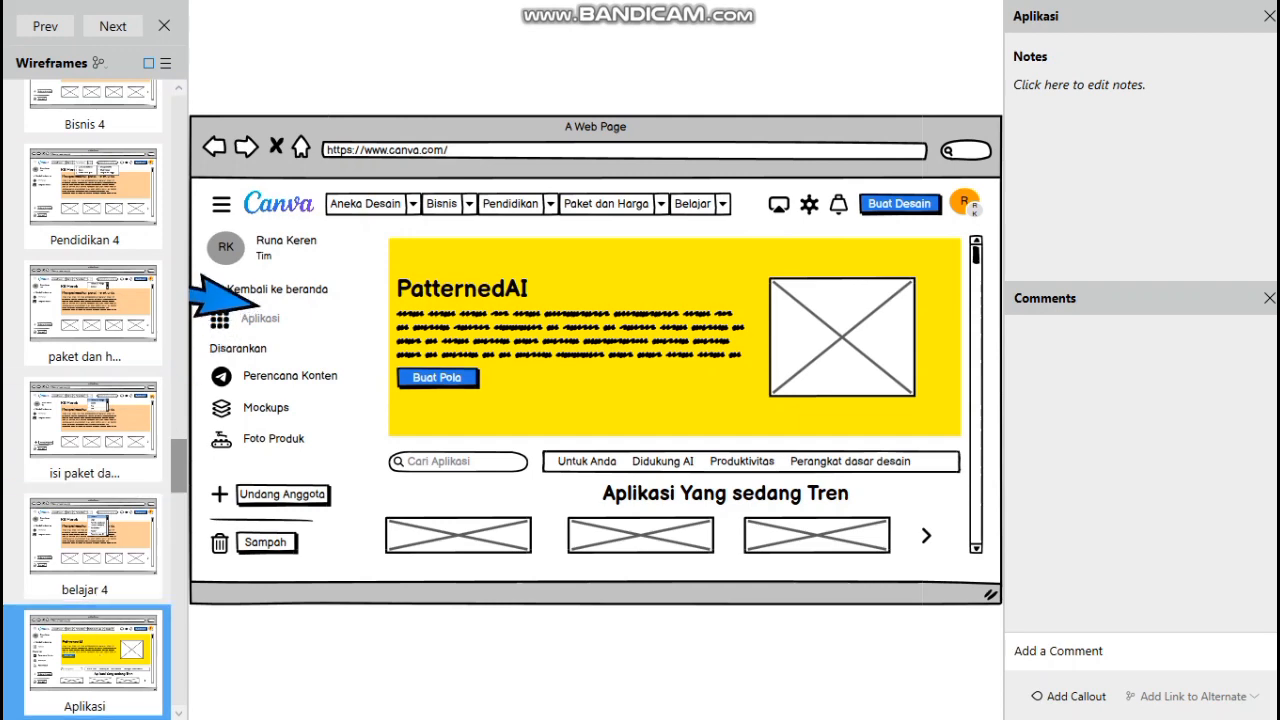
click(272, 294)
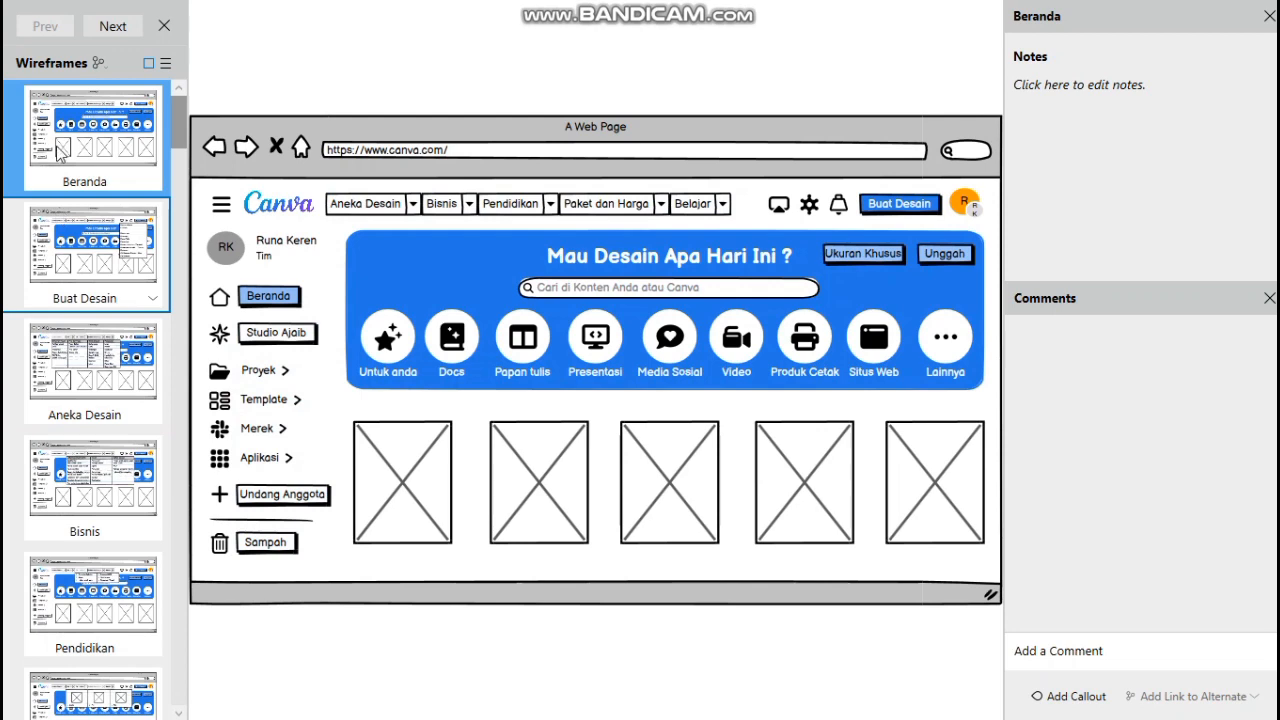
Step: Test the Undang Anggota and Sampah buttons in the sidebar, using Kembali ke beranda to return from each page
click(270, 495)
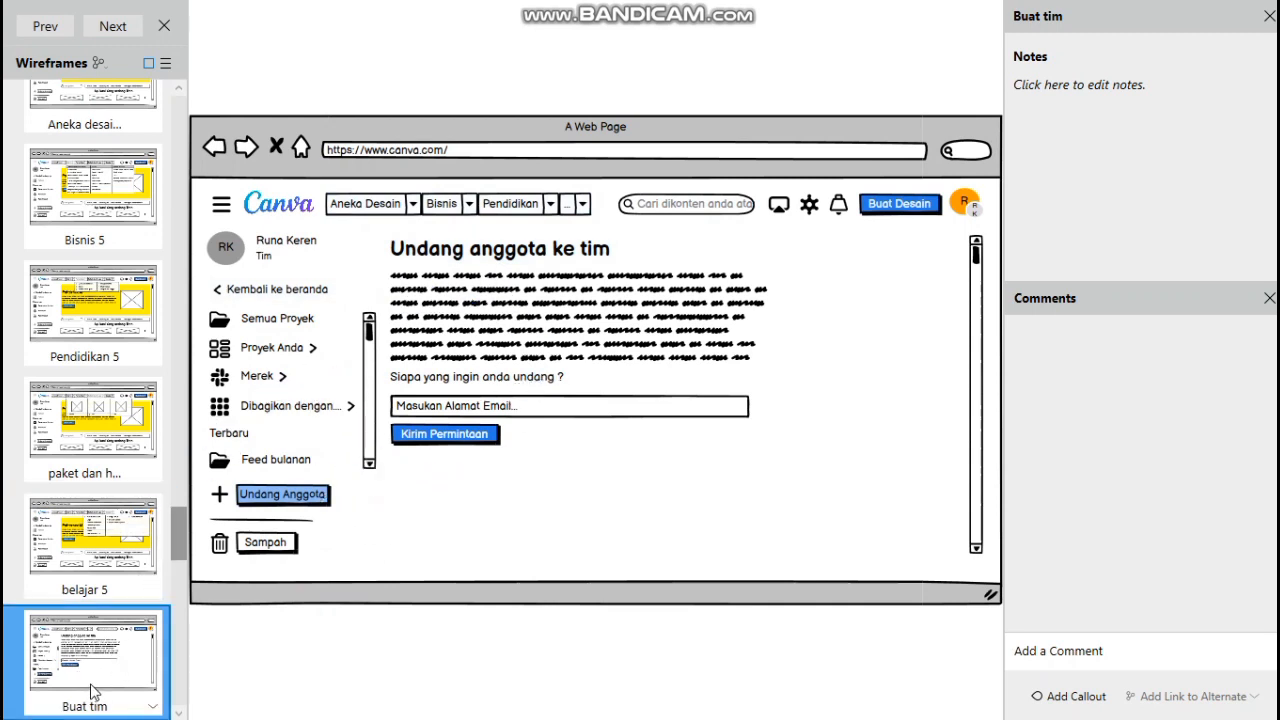
click(286, 290)
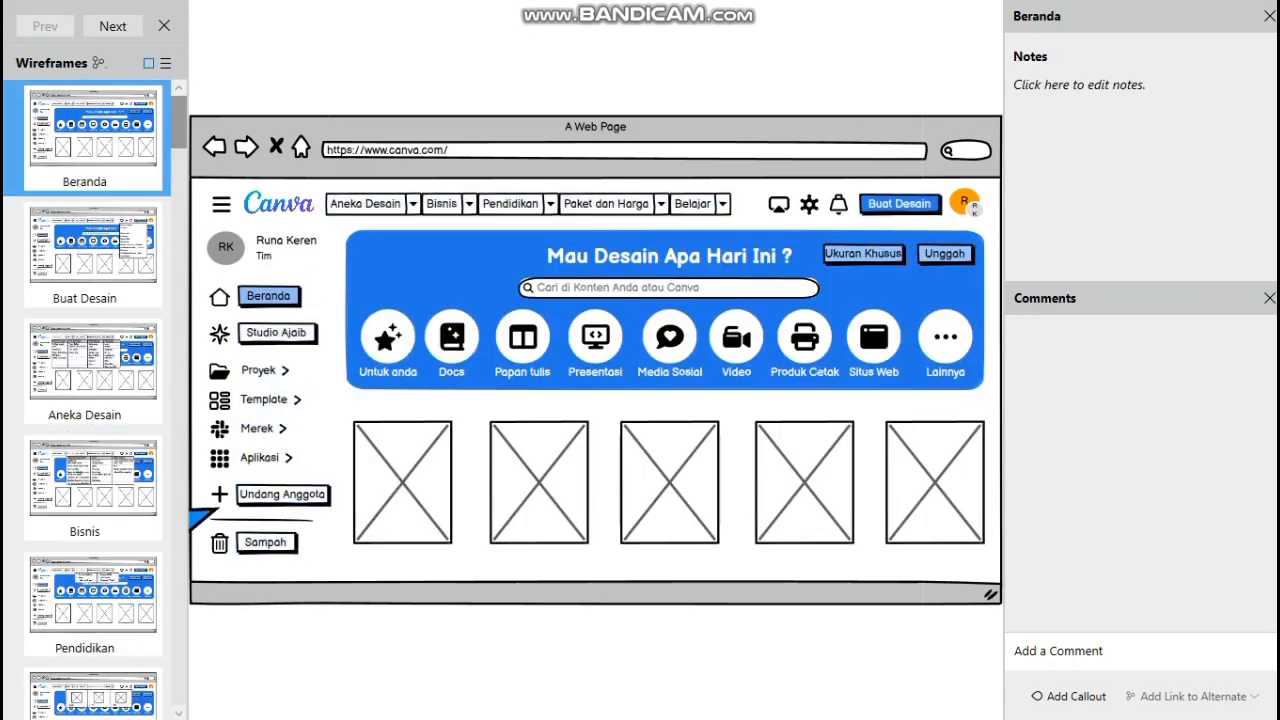
click(255, 548)
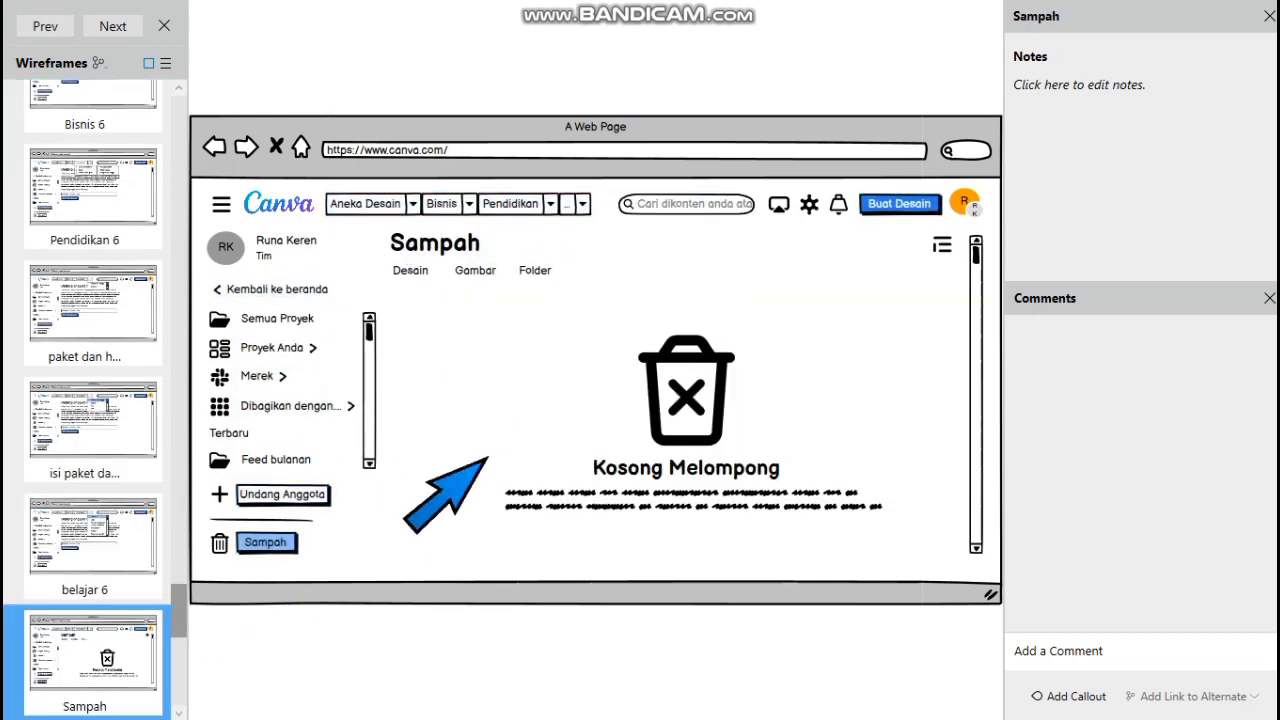
click(302, 296)
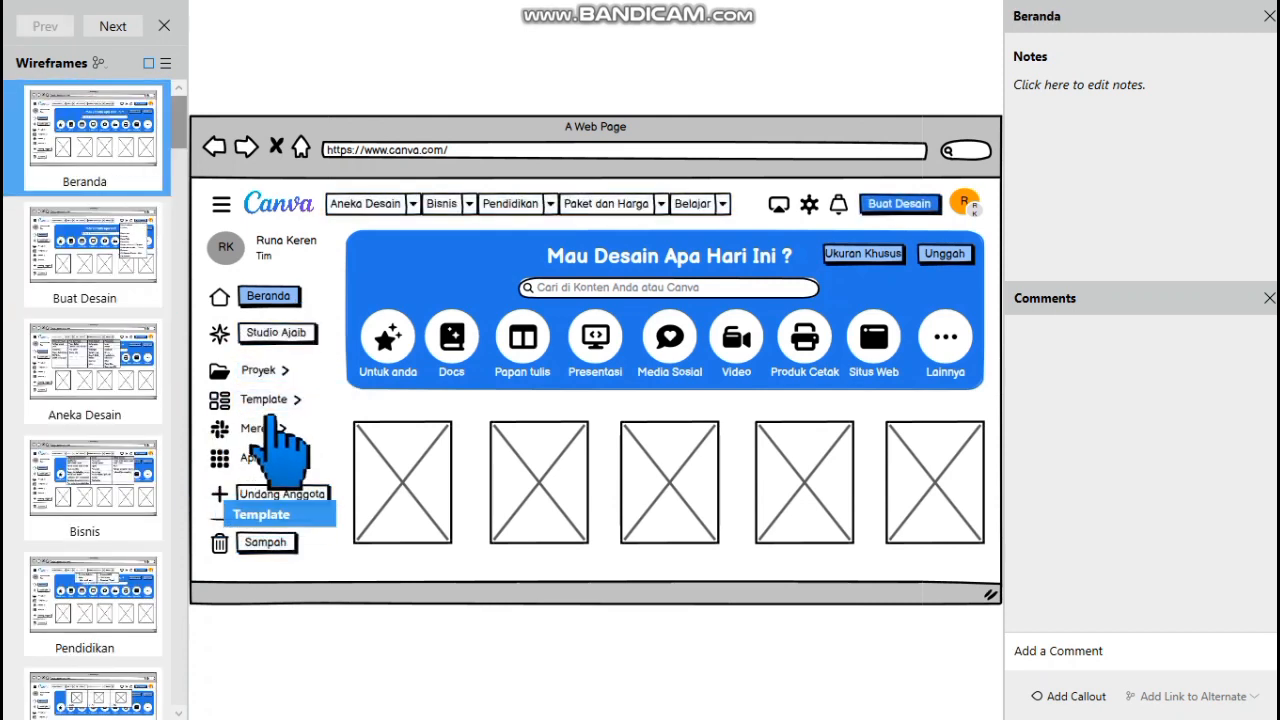
Step: Recheck the Studio Ajaib link and its Beranda return button, and leave the full-screen presentation
click(285, 340)
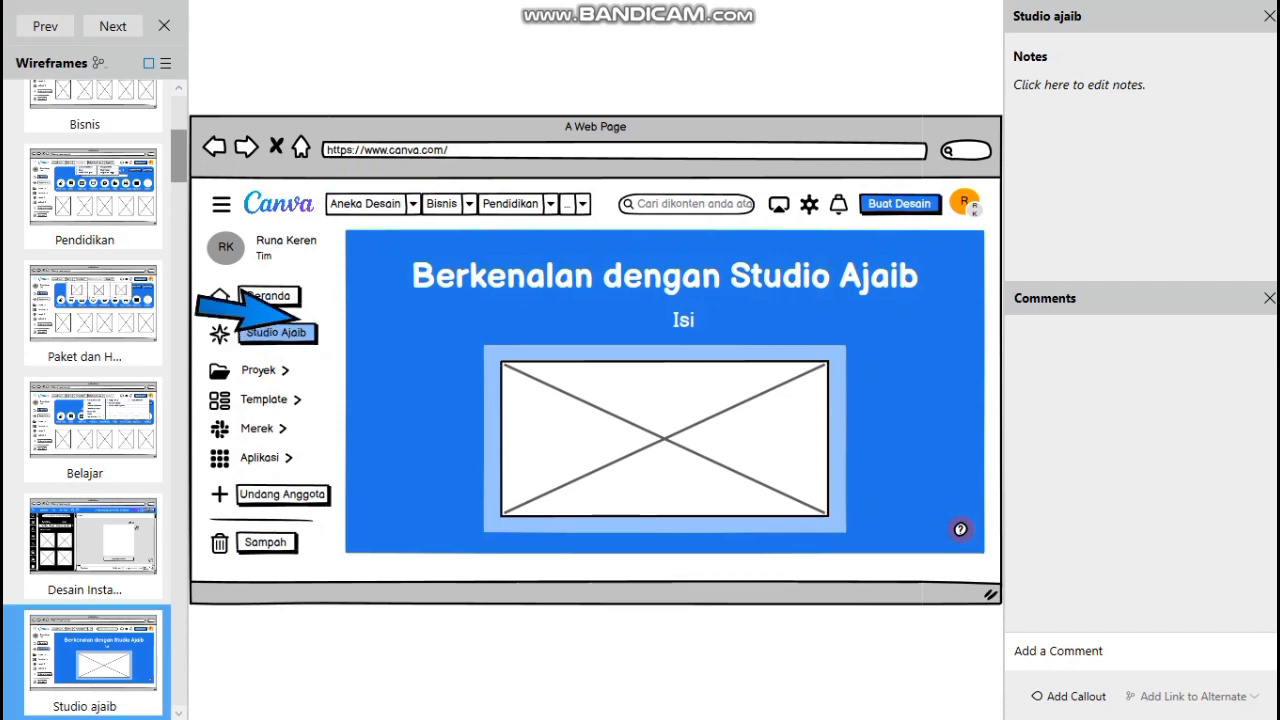
click(283, 312)
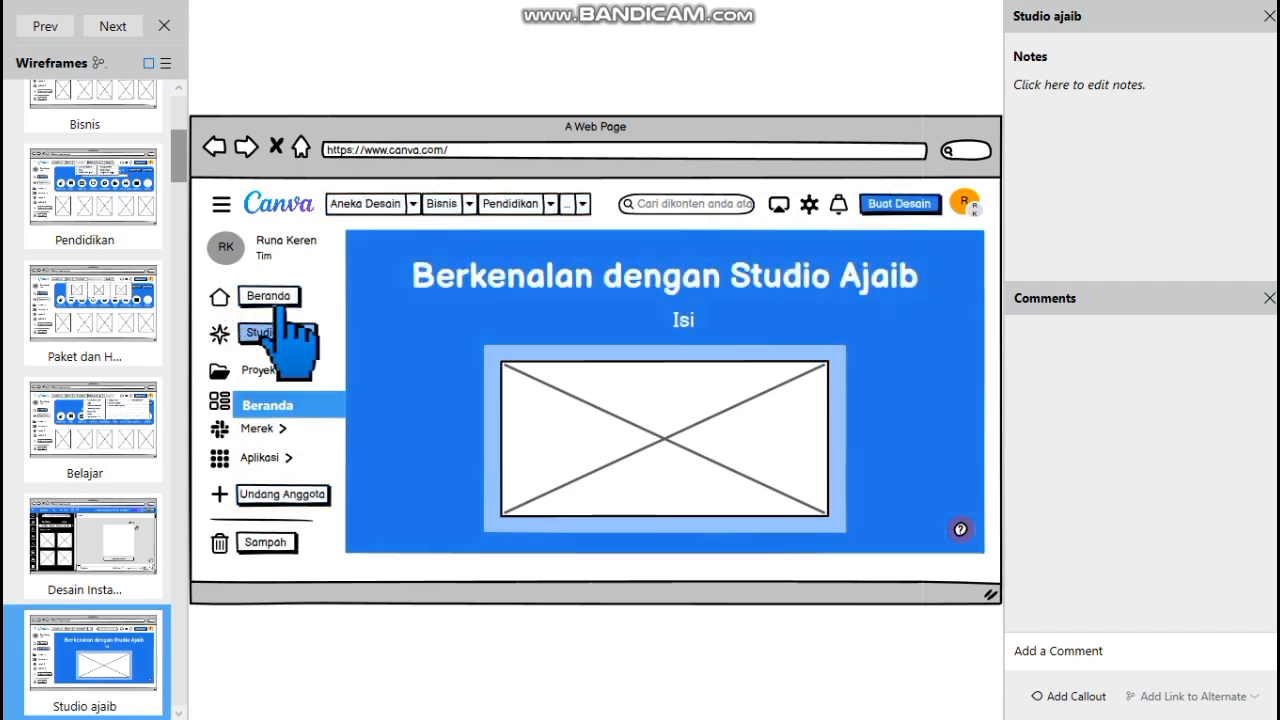
click(276, 296)
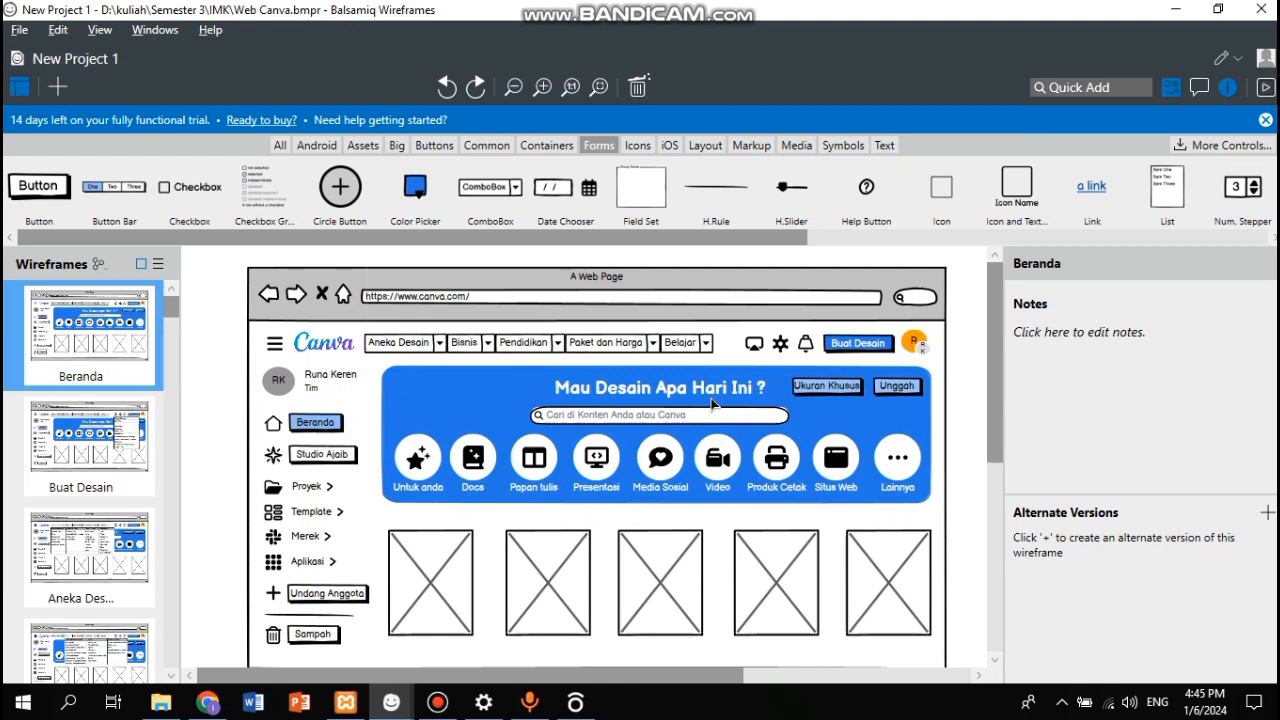
scroll(712, 403, down, 2)
scroll(712, 403, up, 1)
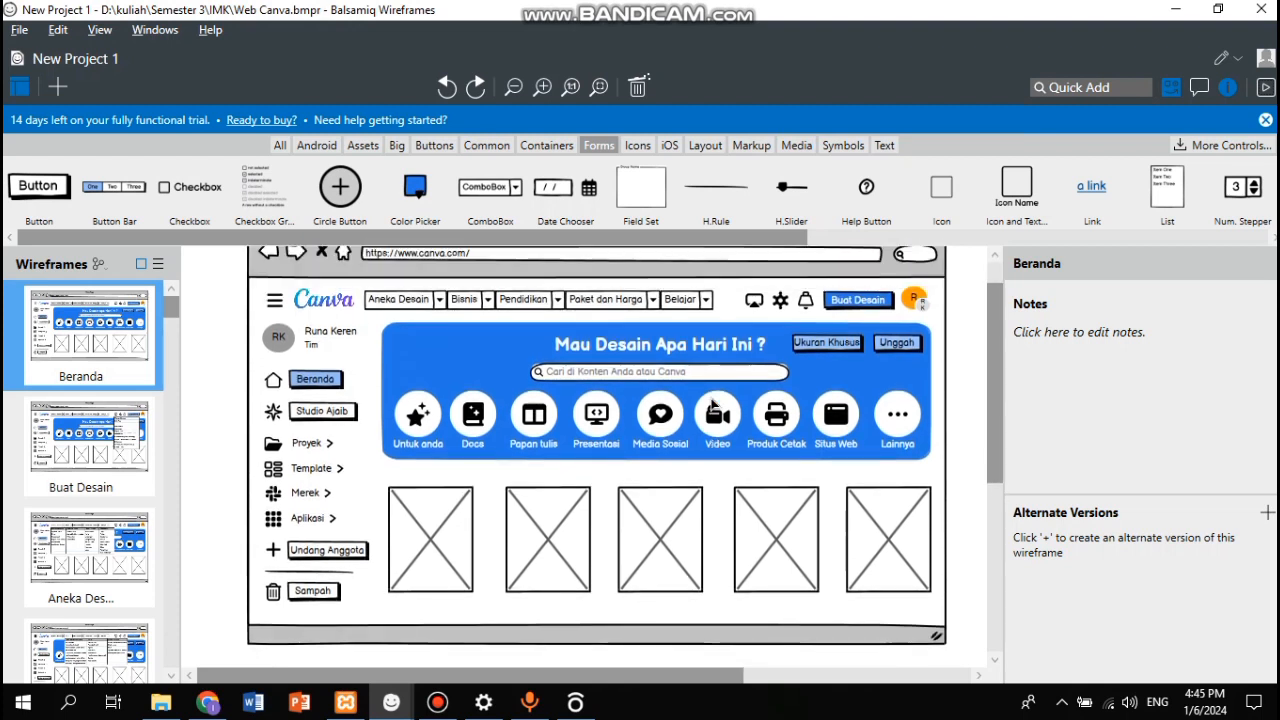
scroll(712, 403, up, 1)
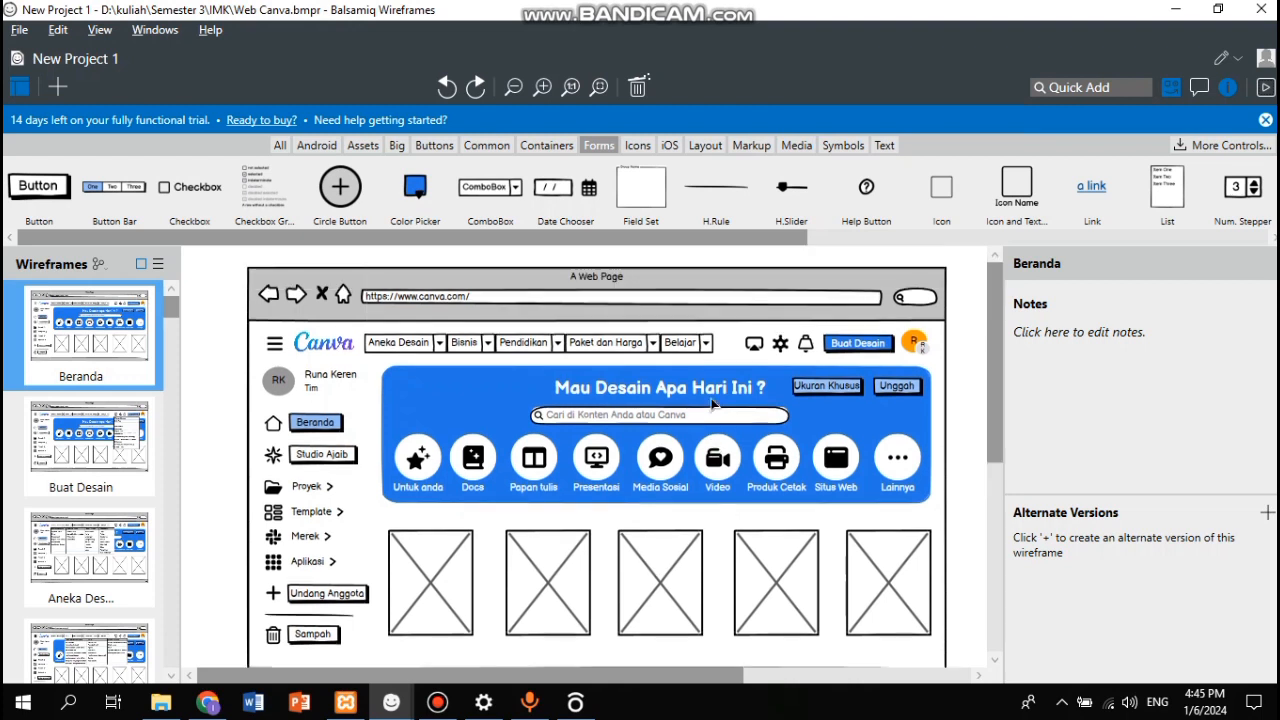